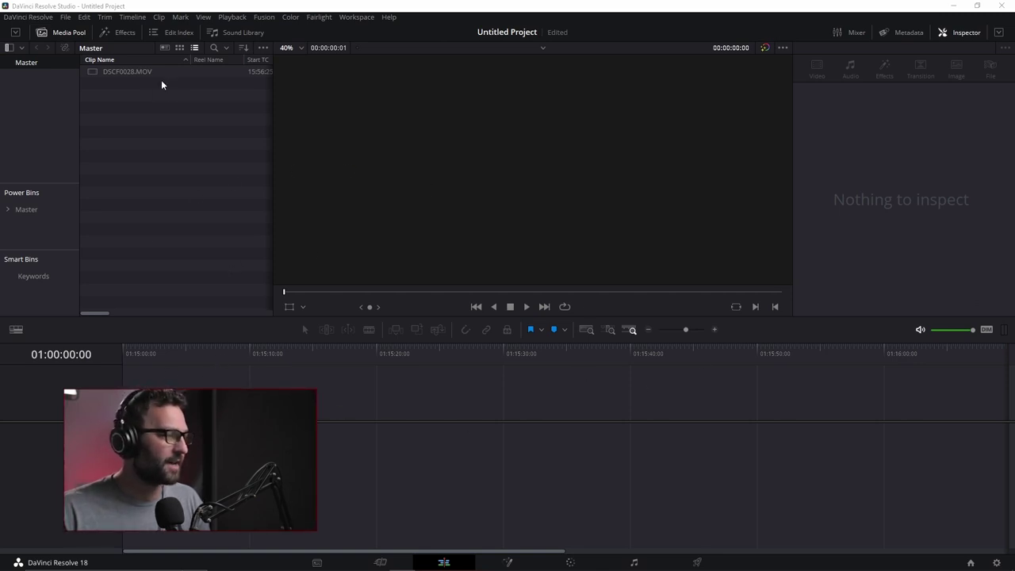
- Drag DSCF0028.MOV into the empty timeline to create Timeline 1, playhead near five seconds
click(130, 71)
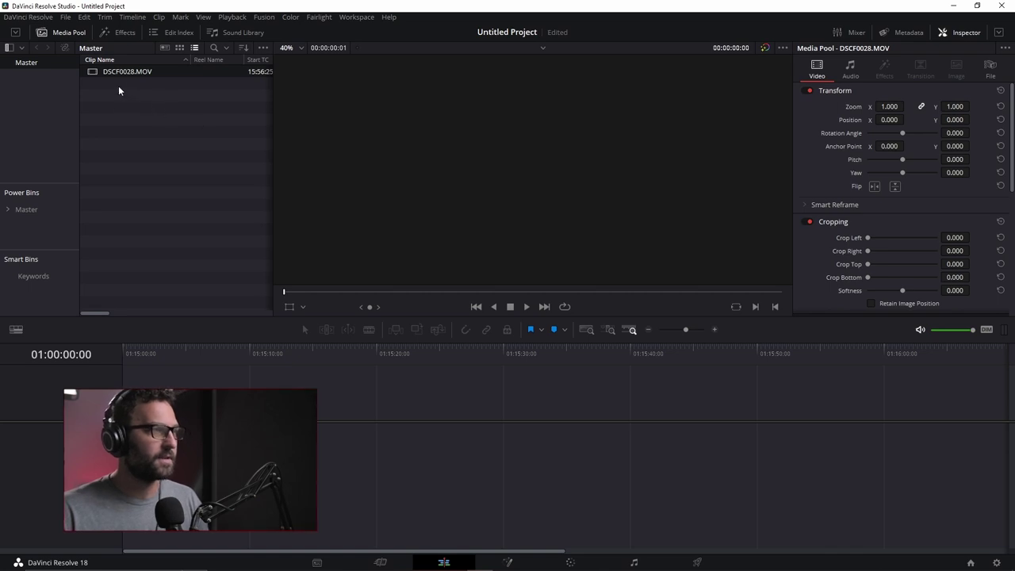
drag(116, 72, 190, 444)
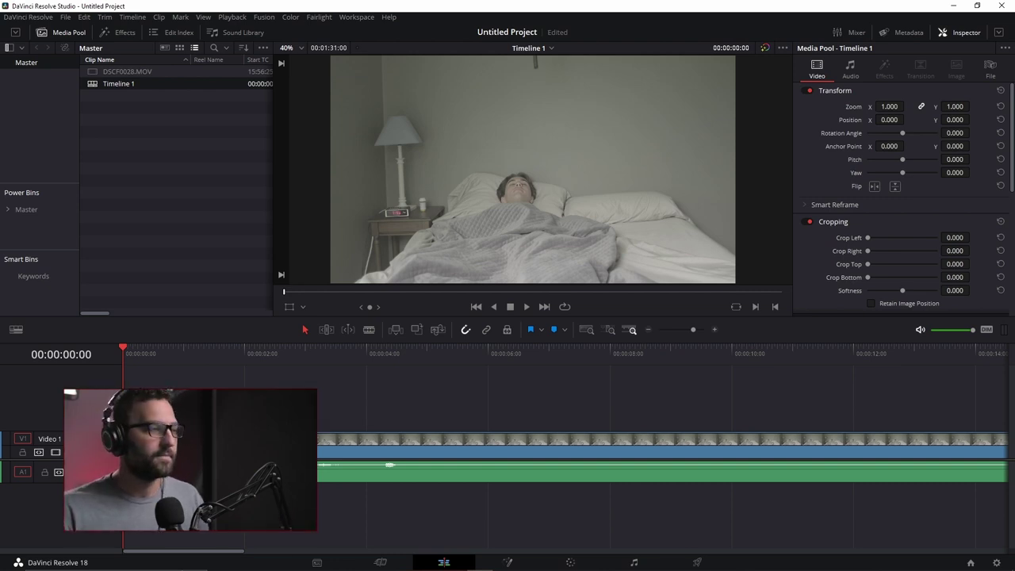
click(428, 357)
click(459, 353)
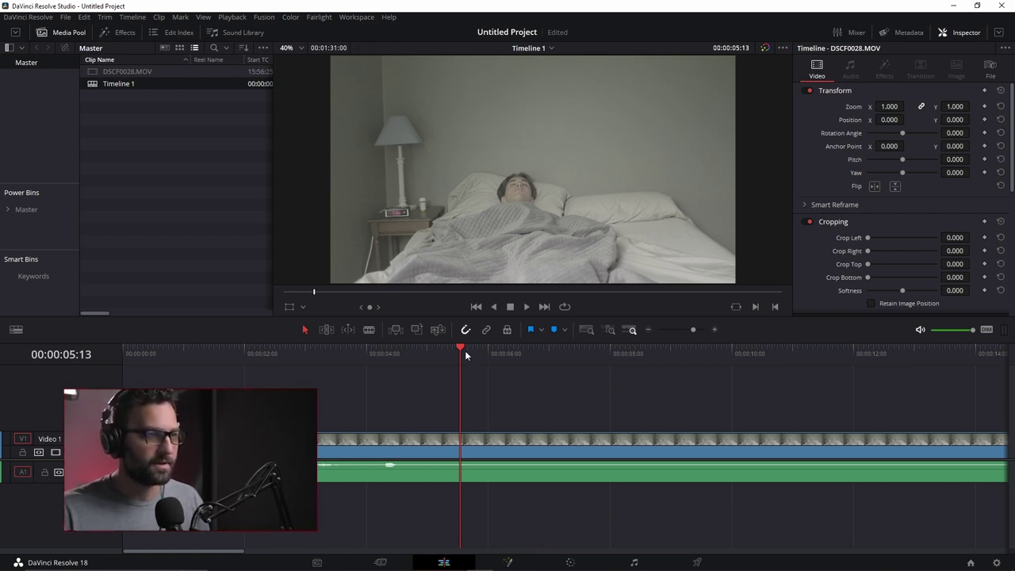
click(507, 562)
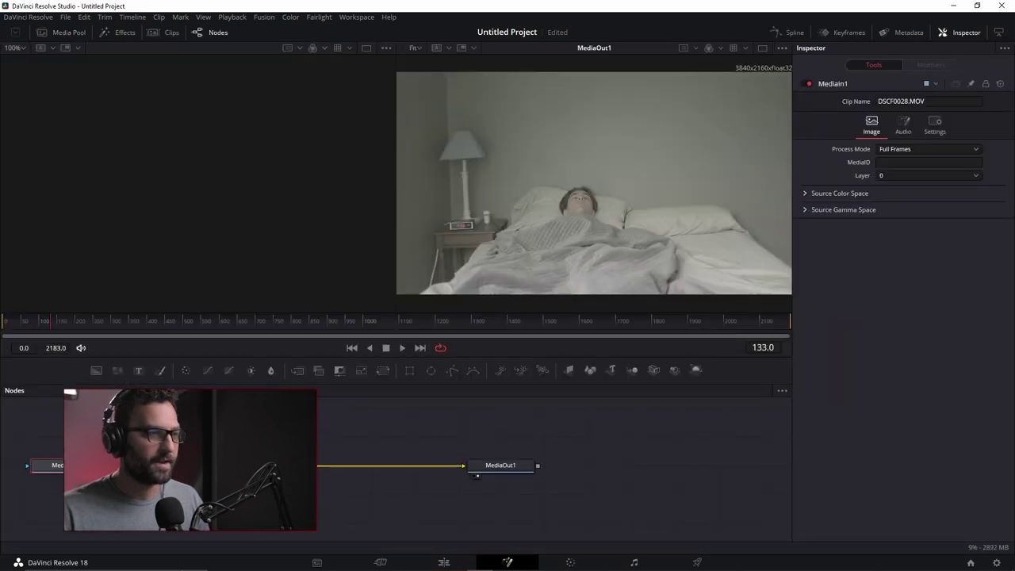
drag(504, 469, 712, 456)
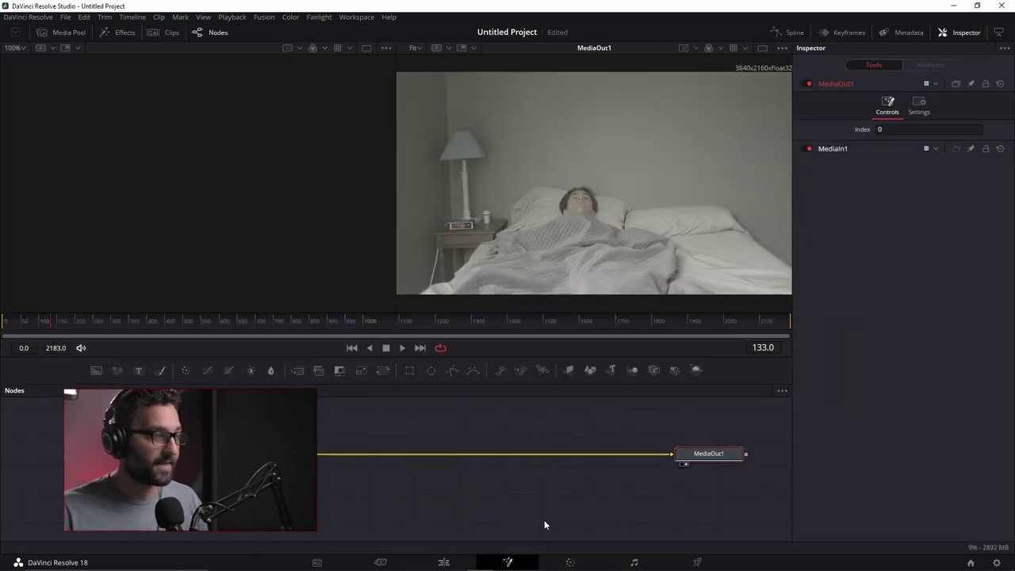
drag(48, 466, 398, 459)
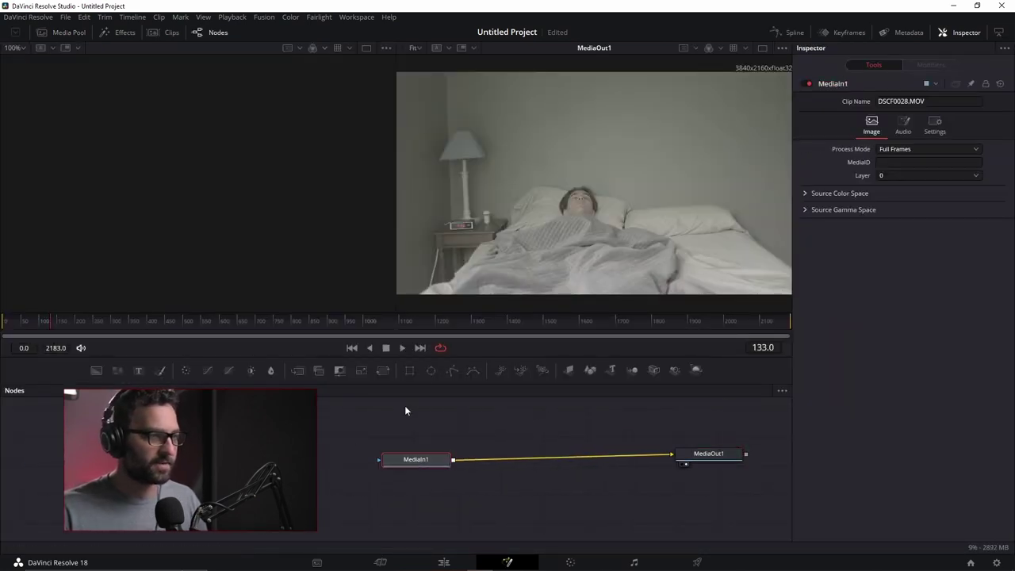
click(382, 371)
drag(898, 141, 871, 141)
drag(967, 141, 987, 141)
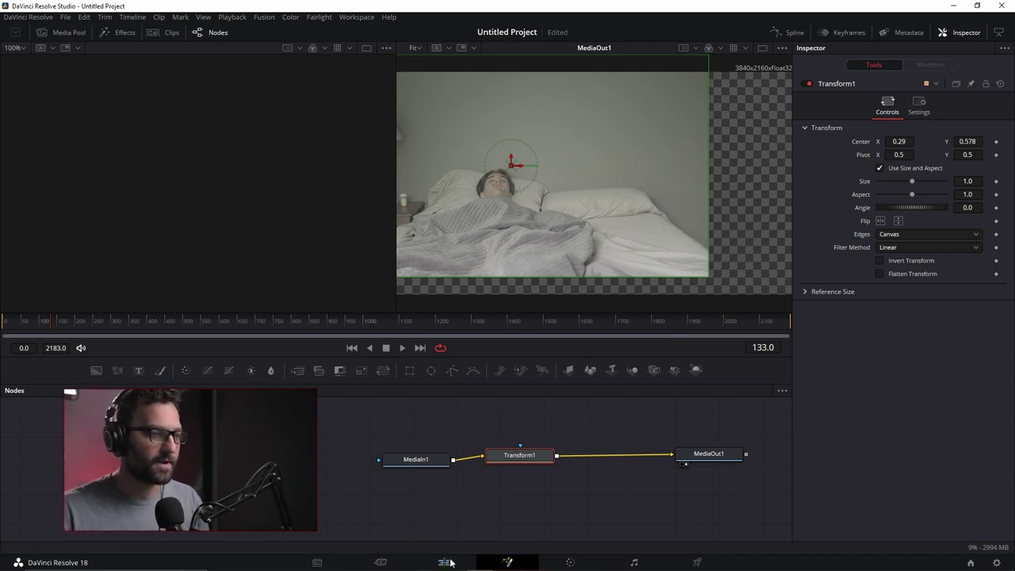
key(Delete)
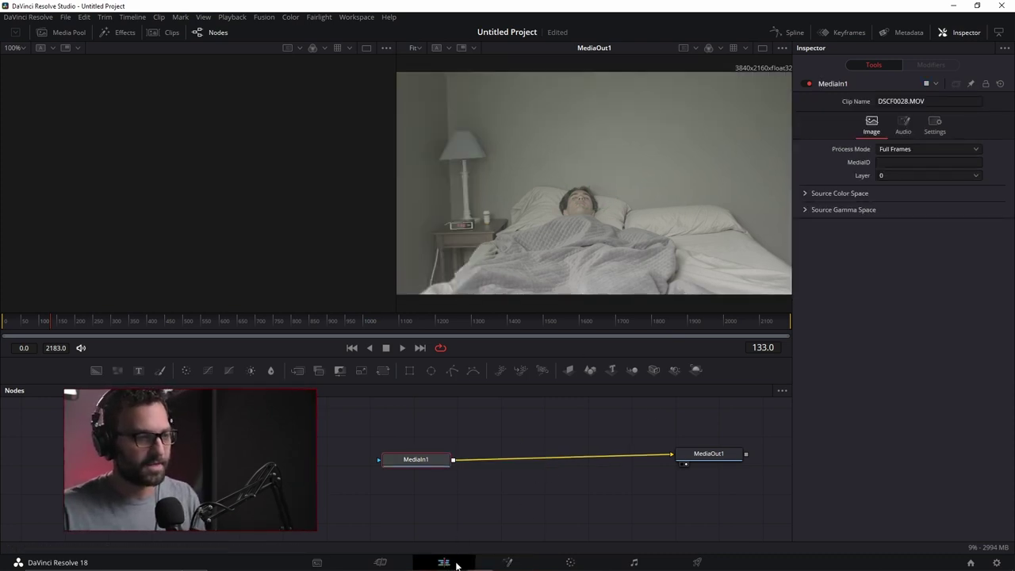
click(448, 566)
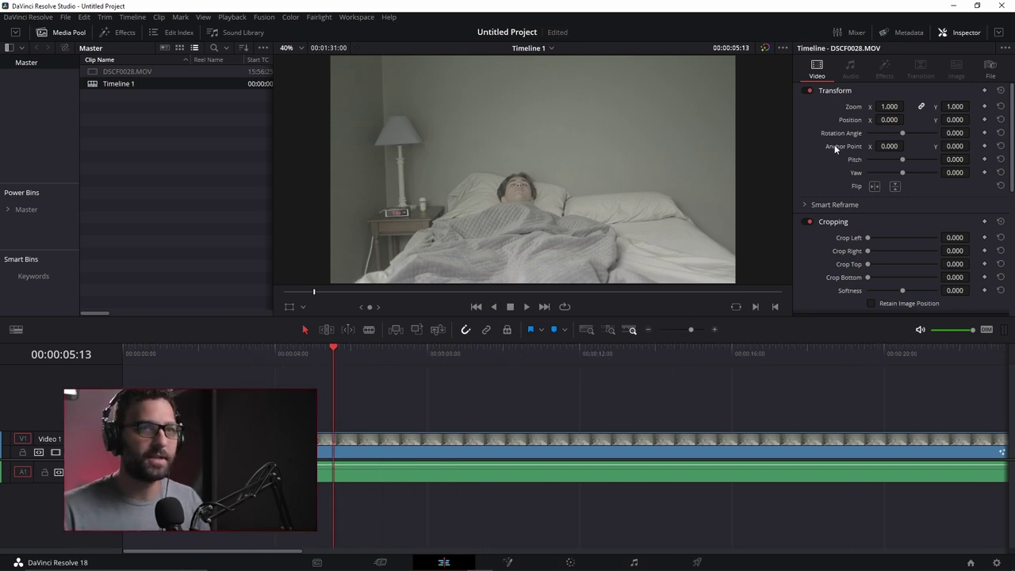
- Add a Fusion Composition to Video 2 and open it on the Fusion page, repositioning MediaOut1
click(118, 32)
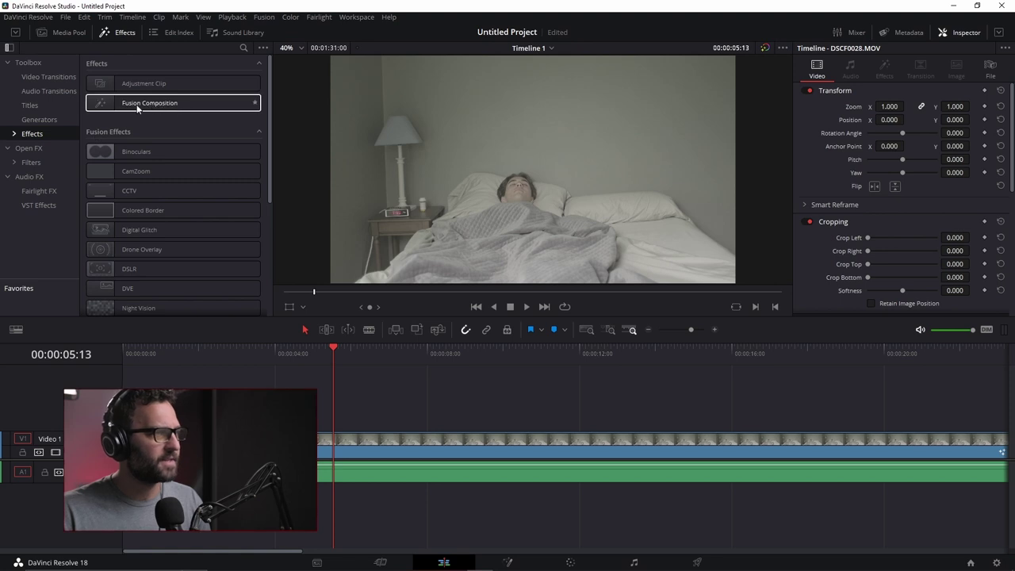
drag(144, 105, 420, 421)
click(352, 421)
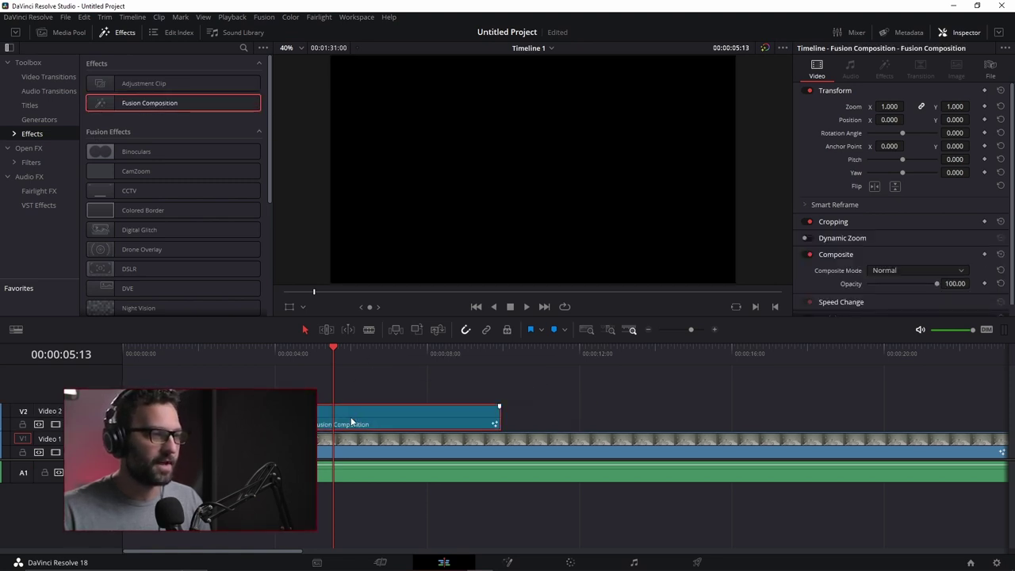
click(507, 562)
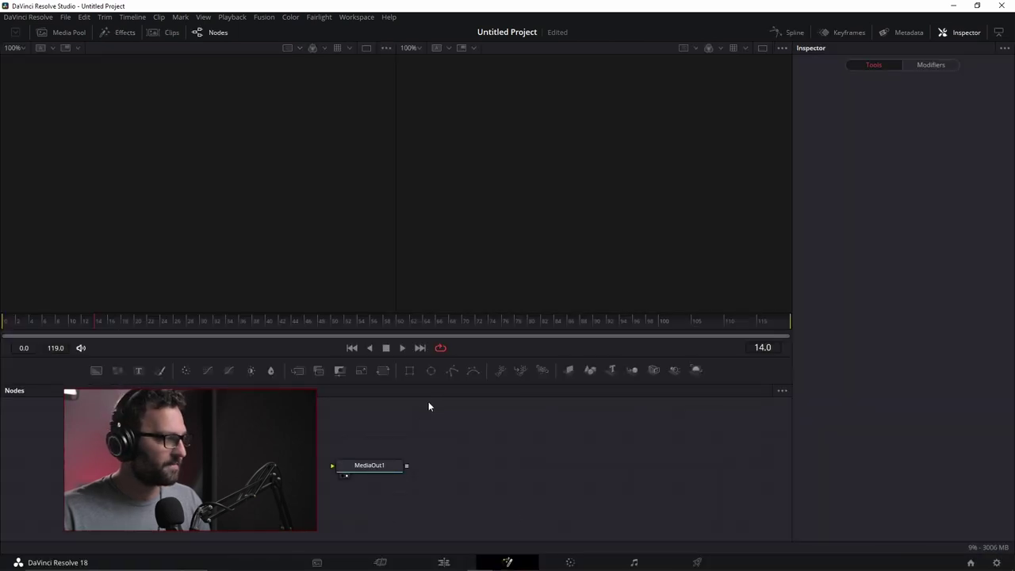
drag(374, 467, 631, 456)
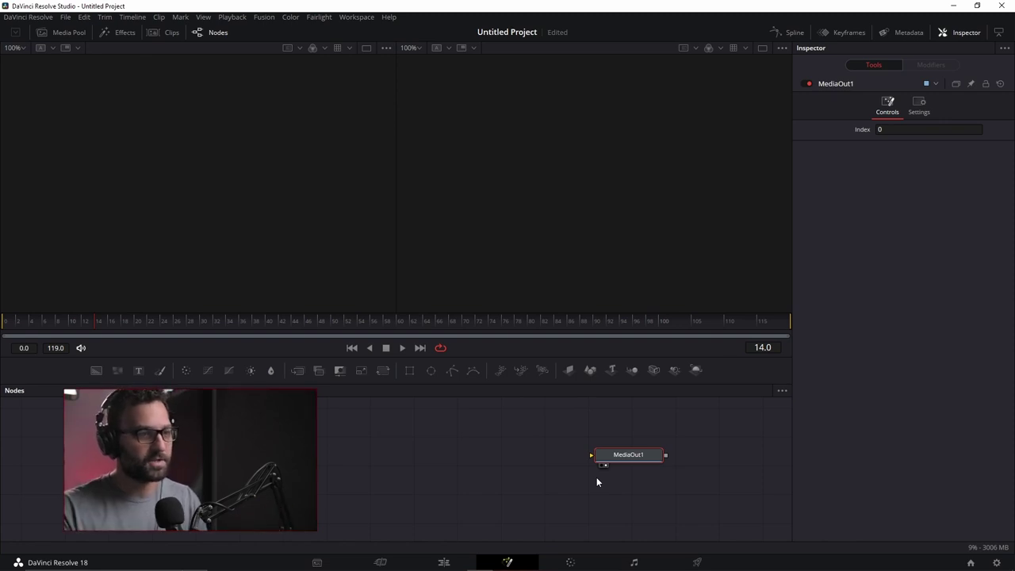
drag(614, 463, 522, 463)
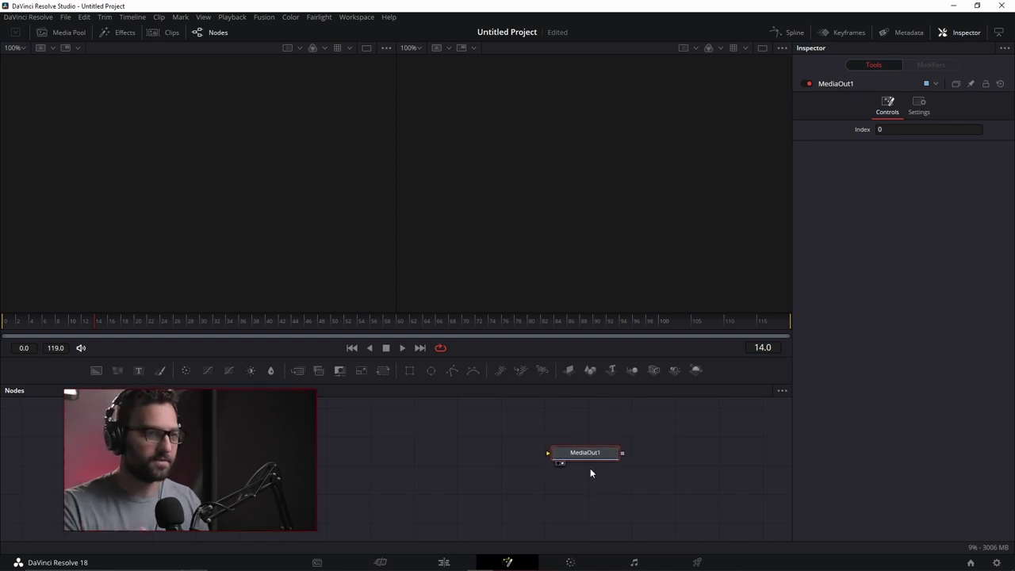
- Back on the Edit page, delete the Fusion Composition clip and zoom the timeline out
click(443, 564)
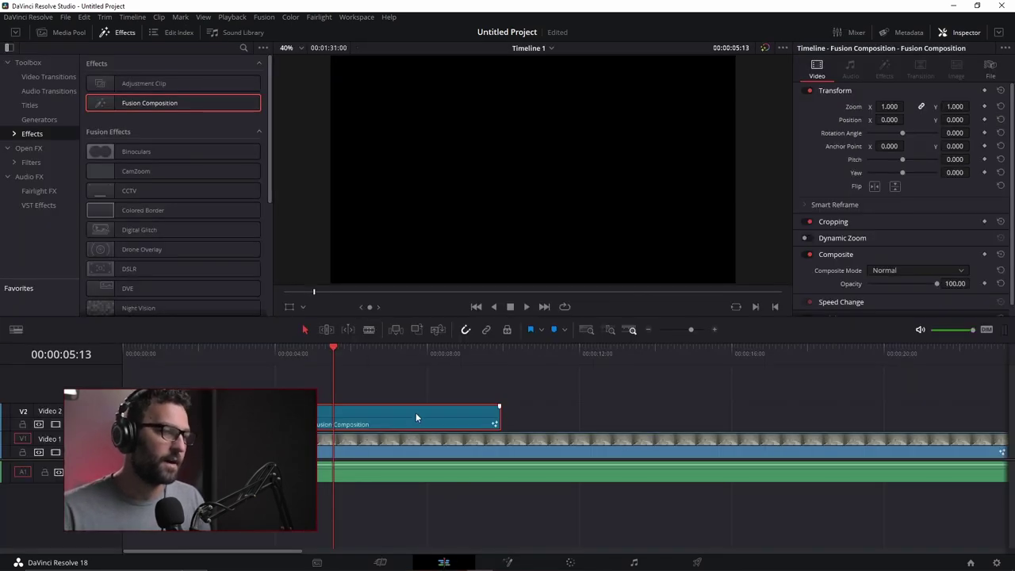
key(Delete)
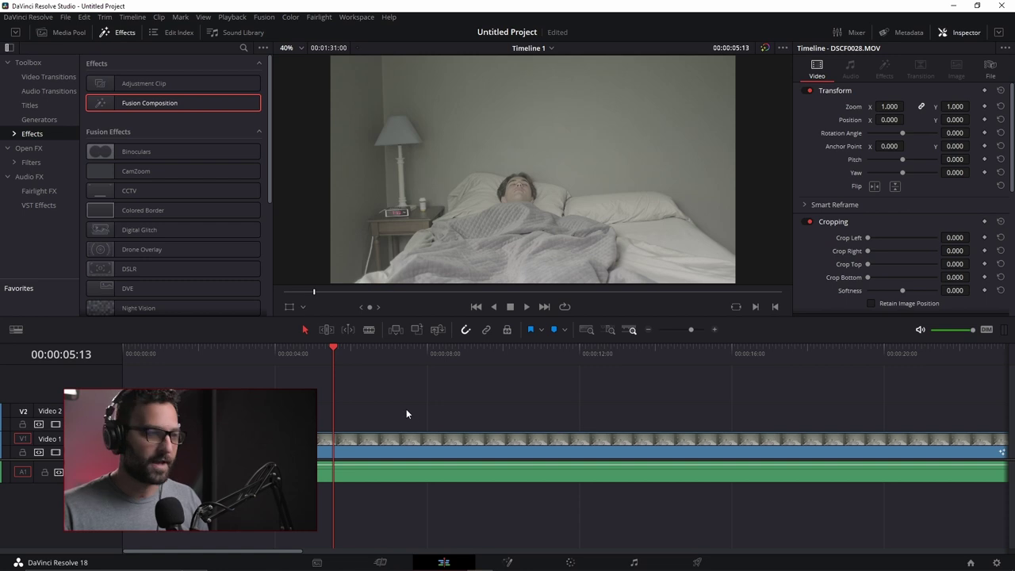
key(shift+z)
key(ctrl+minus)
- Copy the bed clip from Video 1 up to Video 2 and shorten its end
click(339, 354)
drag(390, 450, 374, 435)
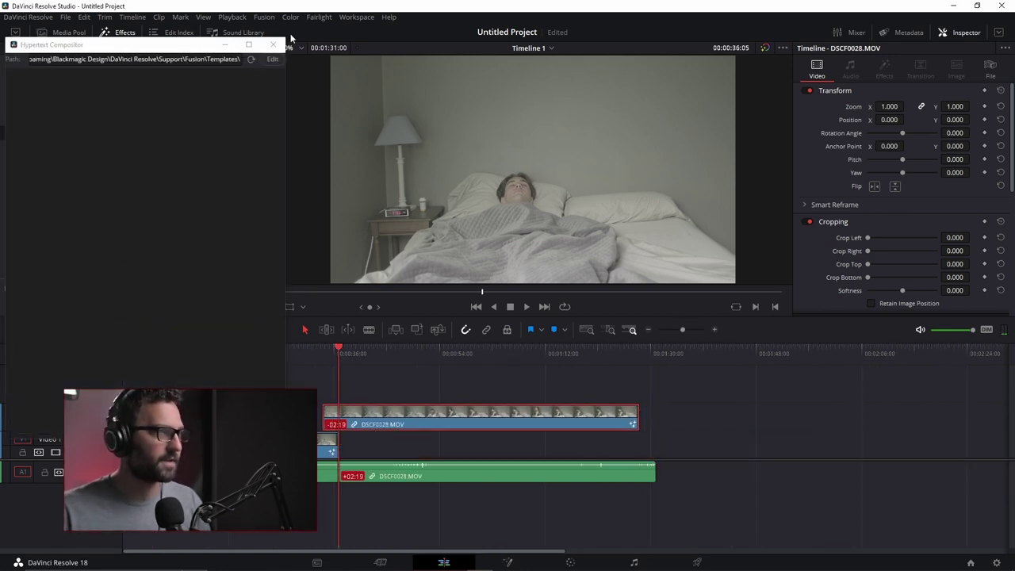
drag(638, 414, 438, 412)
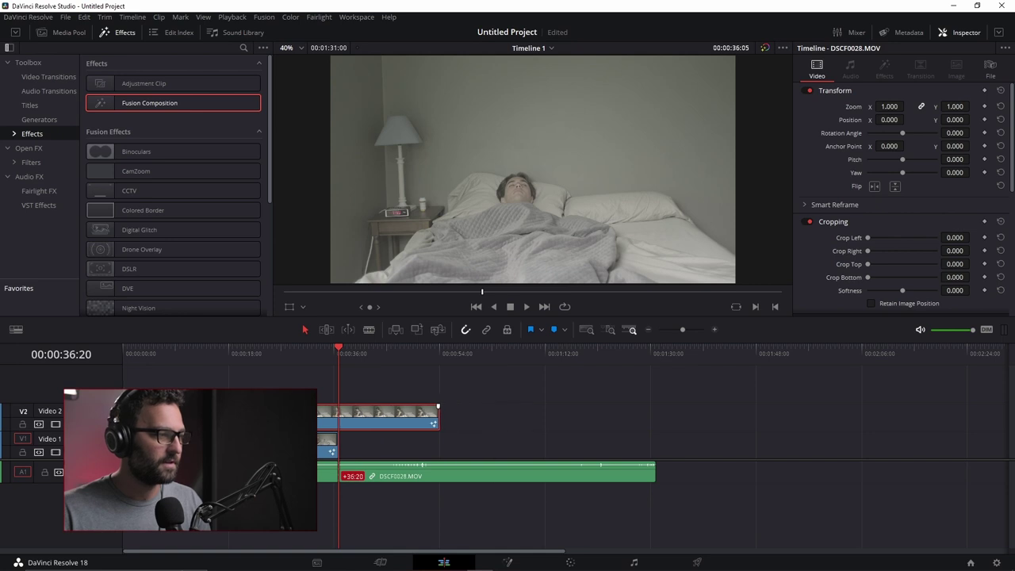
click(221, 353)
key(ctrl+equal)
key(ctrl+equal)
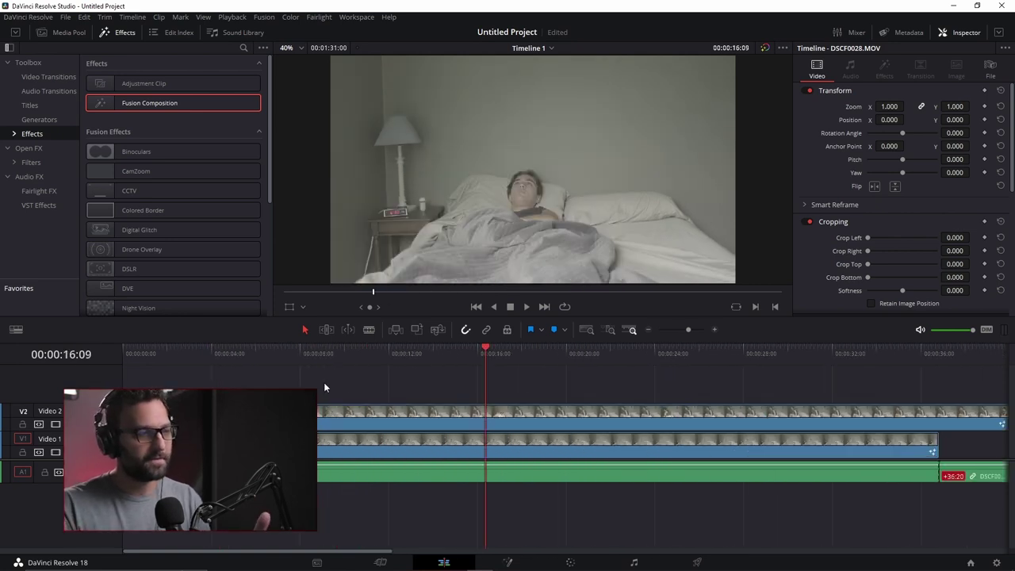
- Combine both stacked video clips into a new Fusion clip
drag(324, 383, 351, 448)
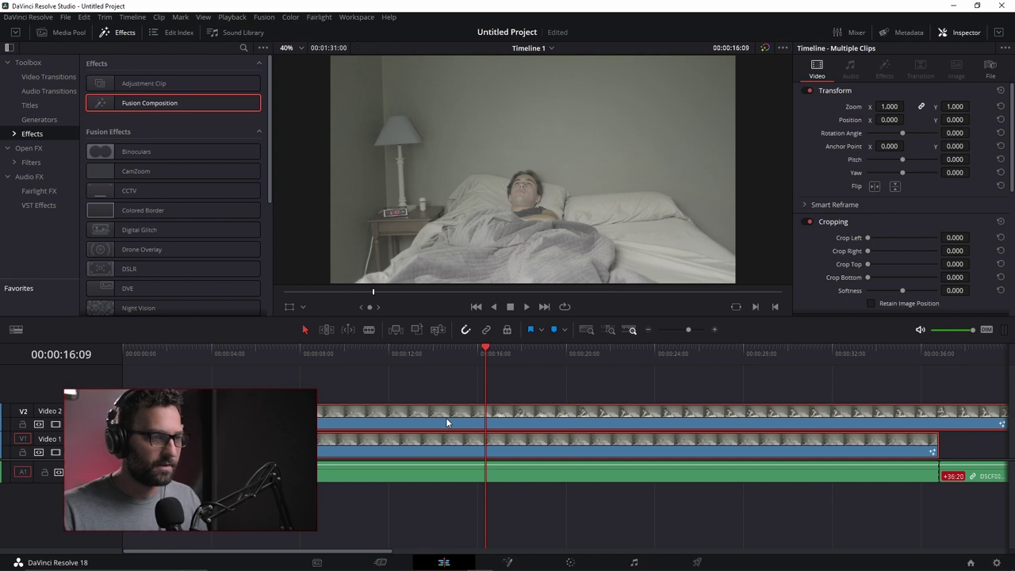
right_click(445, 417)
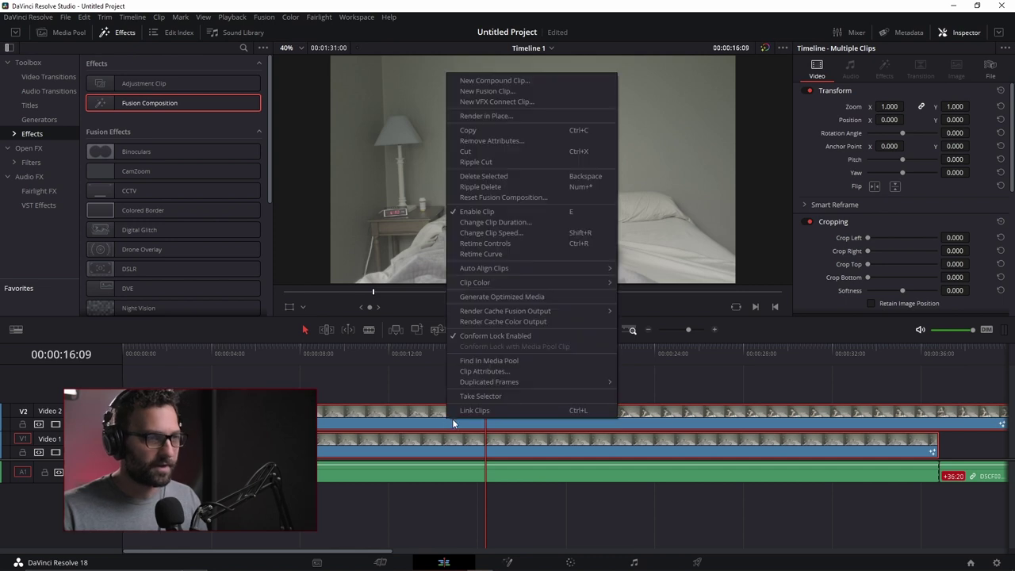
click(501, 91)
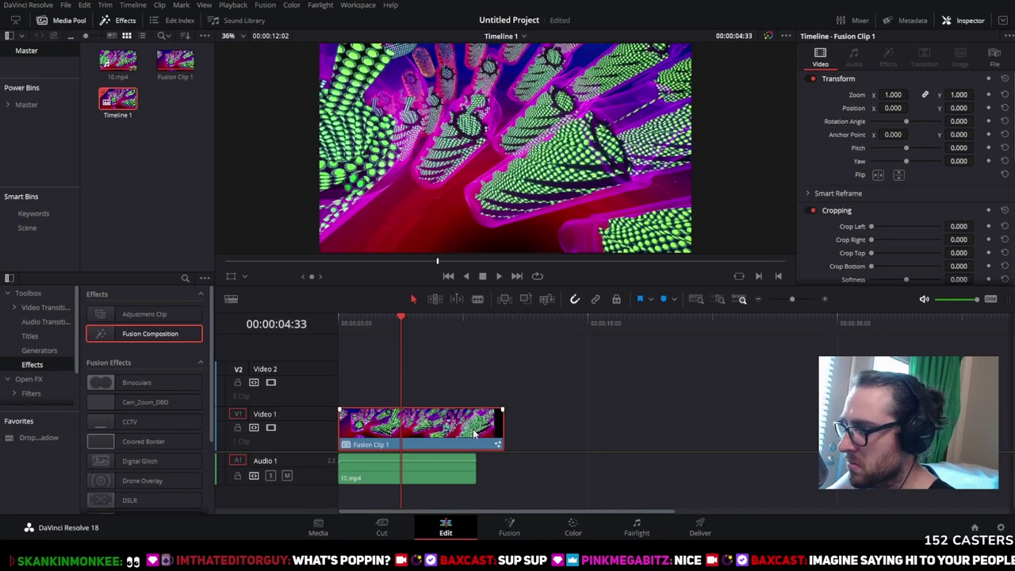
- On the Fusion page, arrange MediaIn1, MediaIn2, Merge1 and MediaOut1 into a tidy layout
key(shift+5)
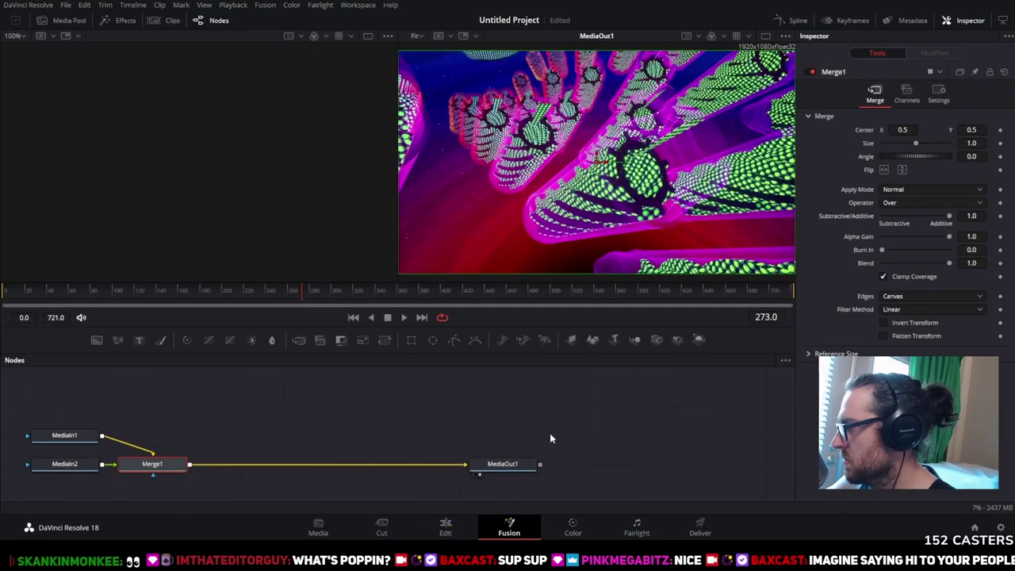
drag(613, 402, 58, 489)
drag(152, 433, 272, 445)
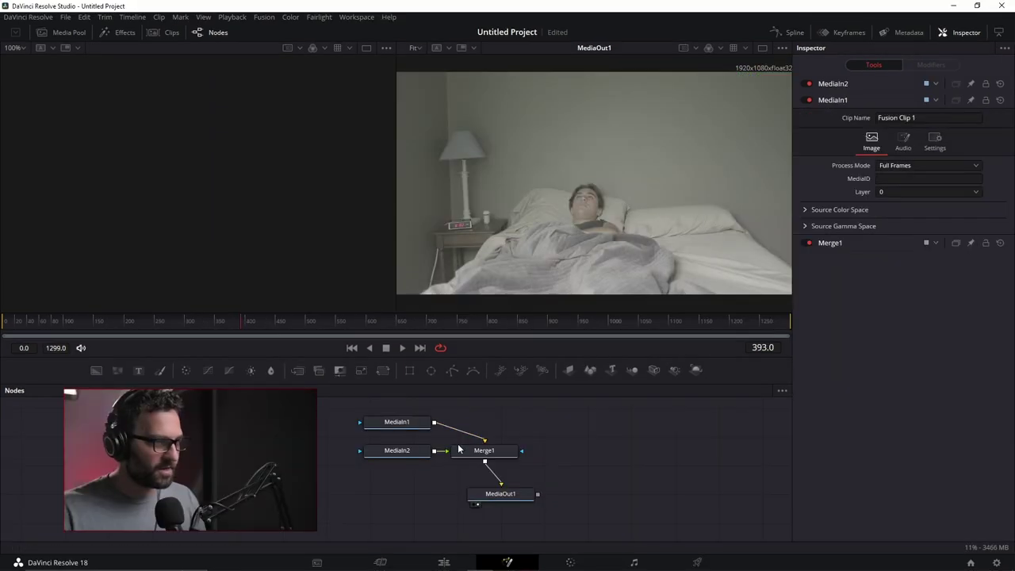
drag(468, 448, 502, 447)
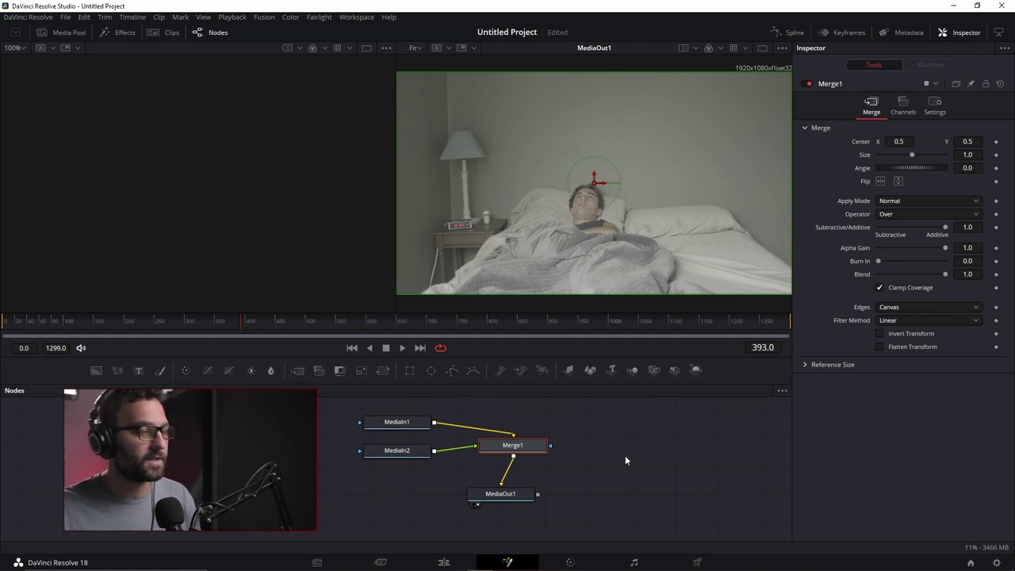
- Reposition the MediaIn nodes and insert Transform1 after MediaIn2 with Center X lowered to 0.06
click(401, 452)
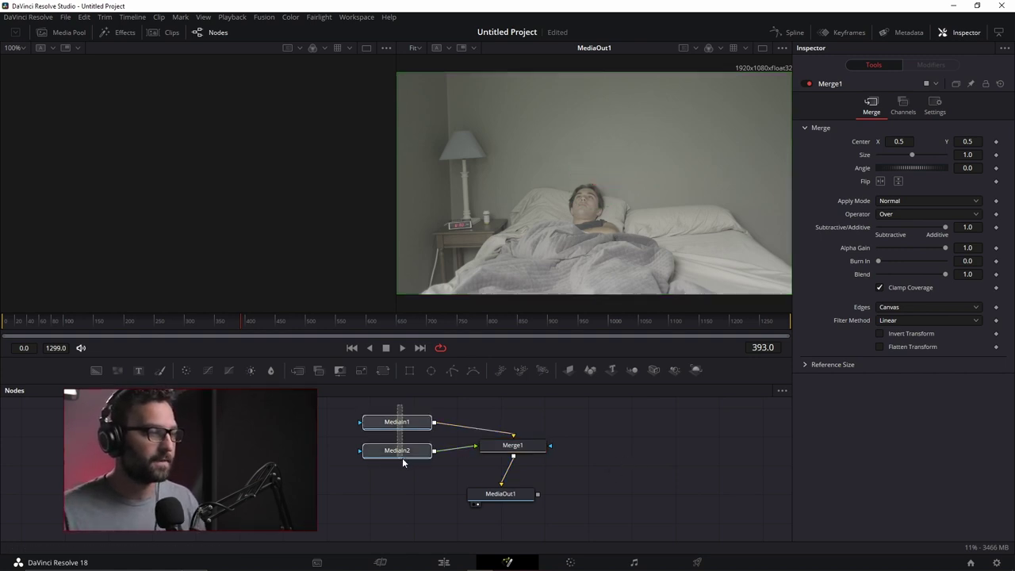
ctrl+click(403, 423)
drag(402, 423, 404, 416)
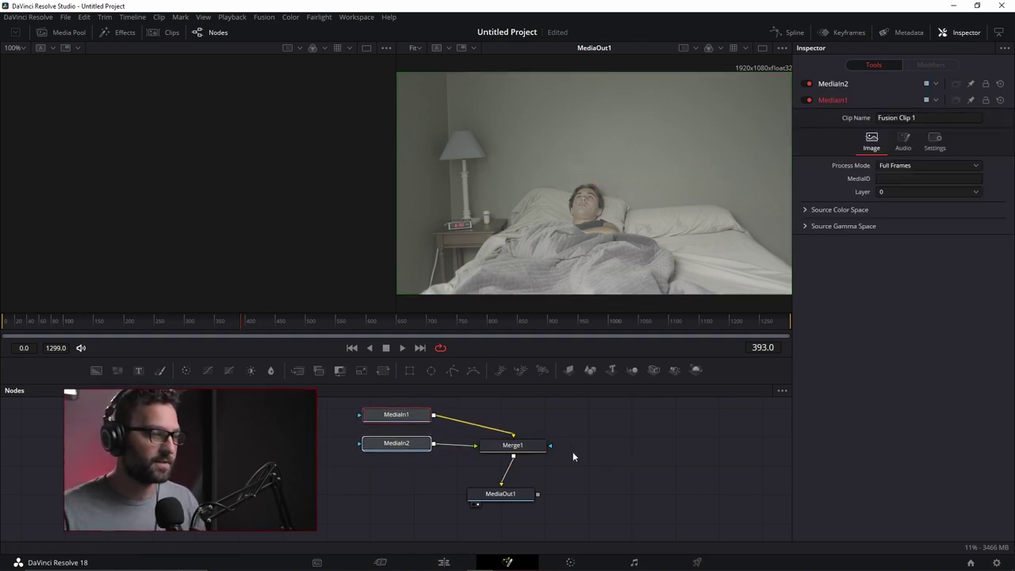
click(401, 450)
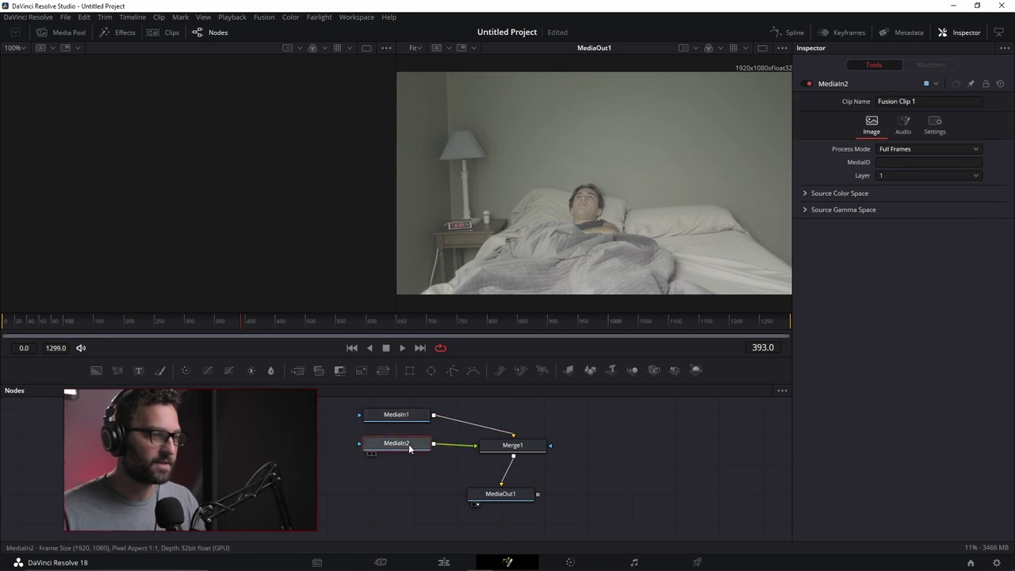
drag(401, 450, 367, 459)
click(388, 372)
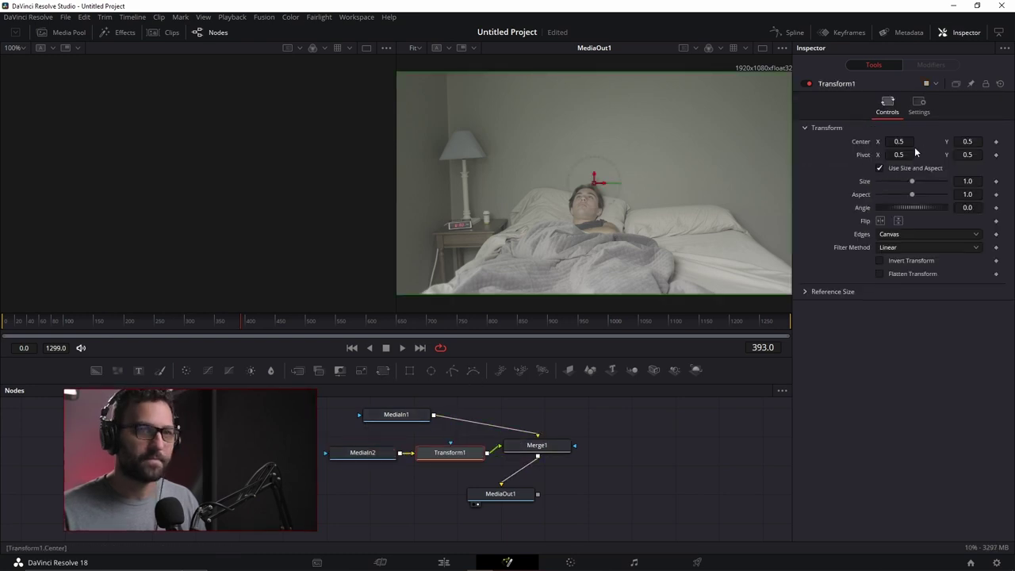
drag(593, 181, 420, 182)
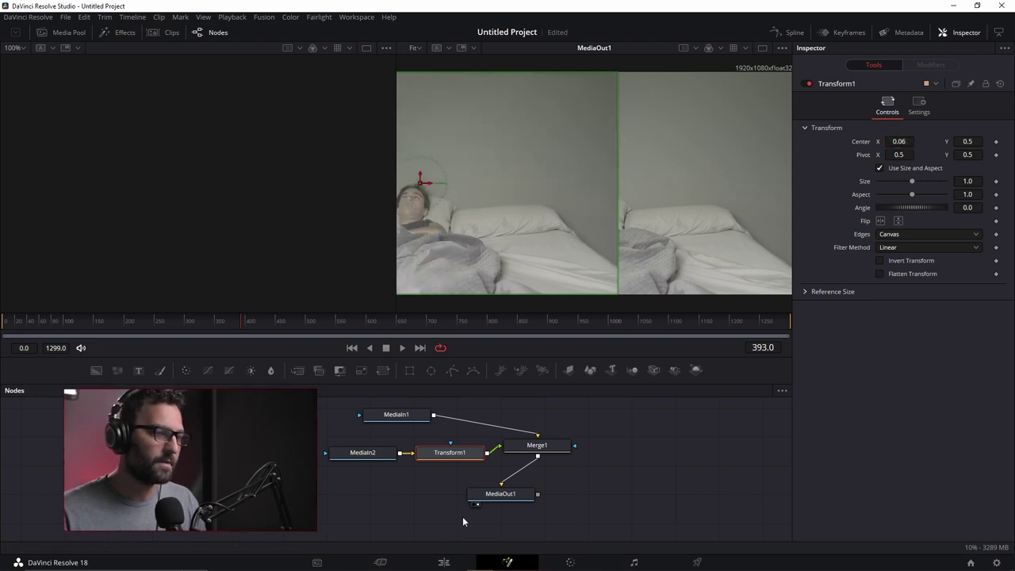
- Select MediaIn2 and Transform1, return to the Edit page and bring up the Fusion clip's menu
drag(328, 432, 485, 480)
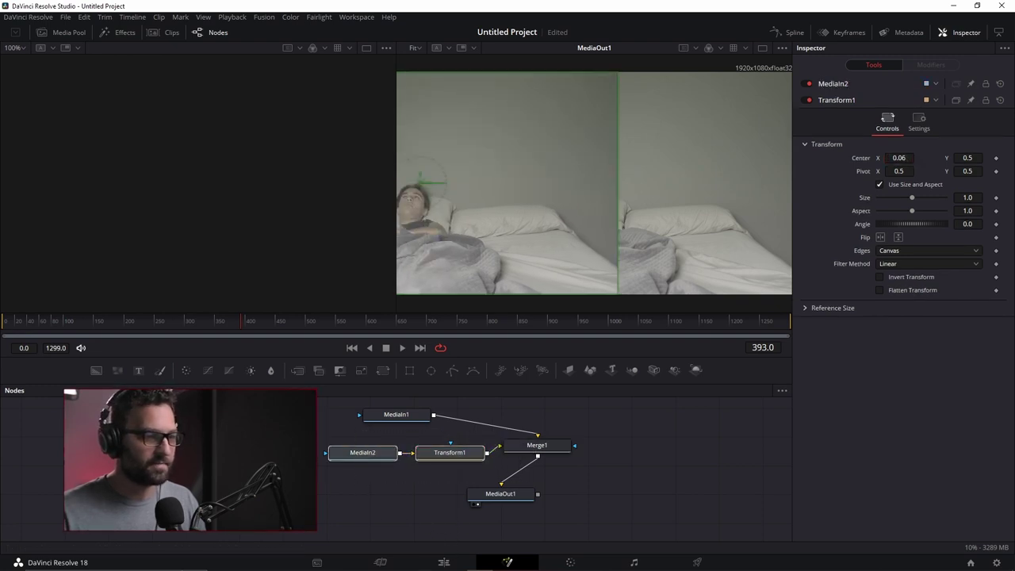
key(shift+4)
right_click(453, 449)
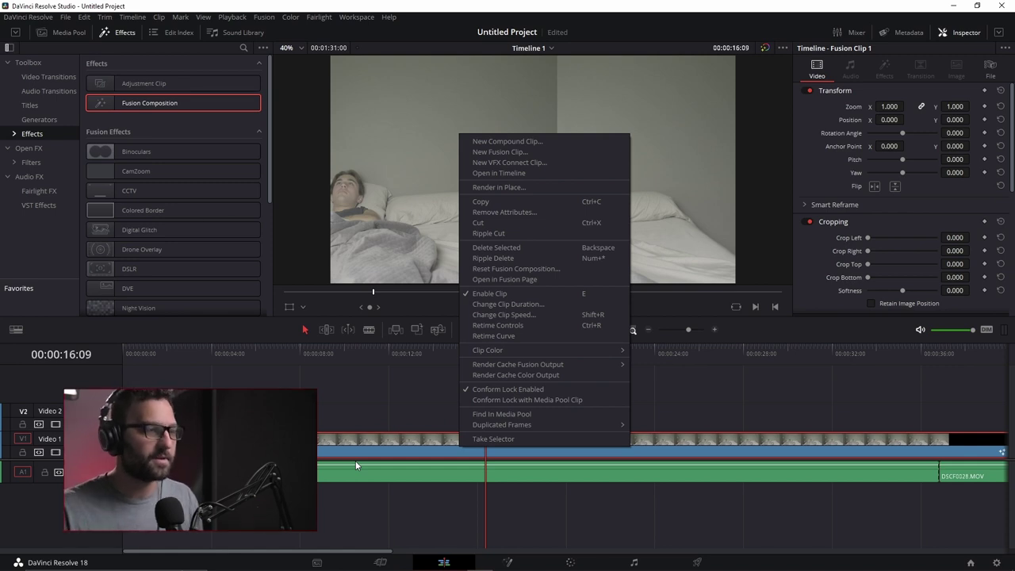
- Open Fusion Clip 1 in the timeline, inspect its Video 2 layer, then return to Timeline 1
click(505, 172)
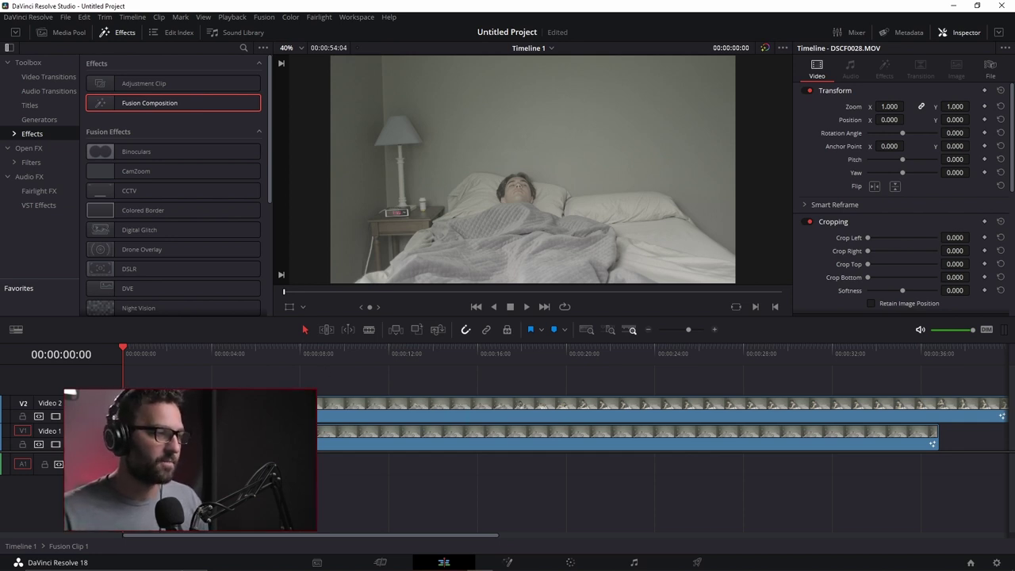
click(490, 399)
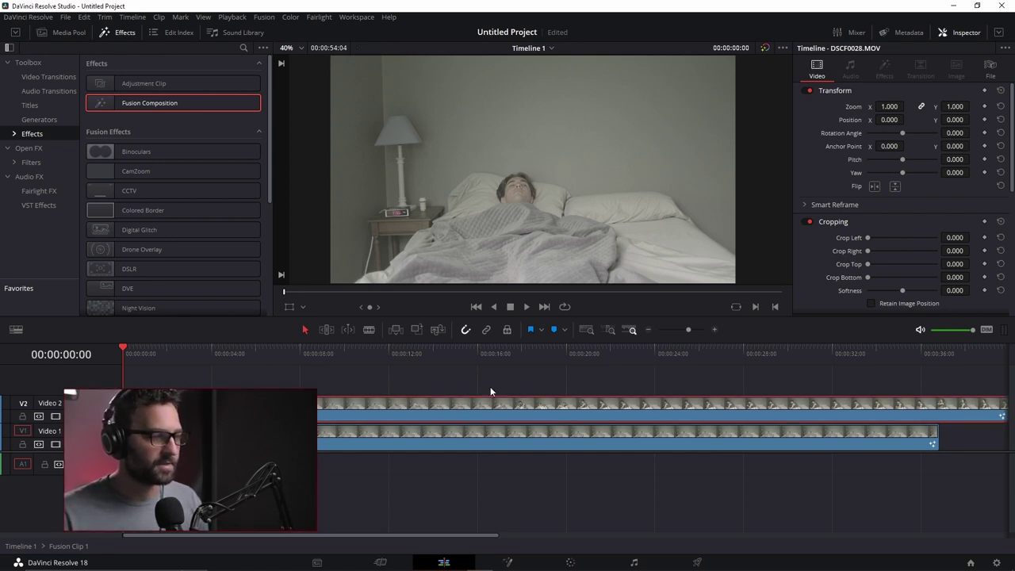
click(12, 547)
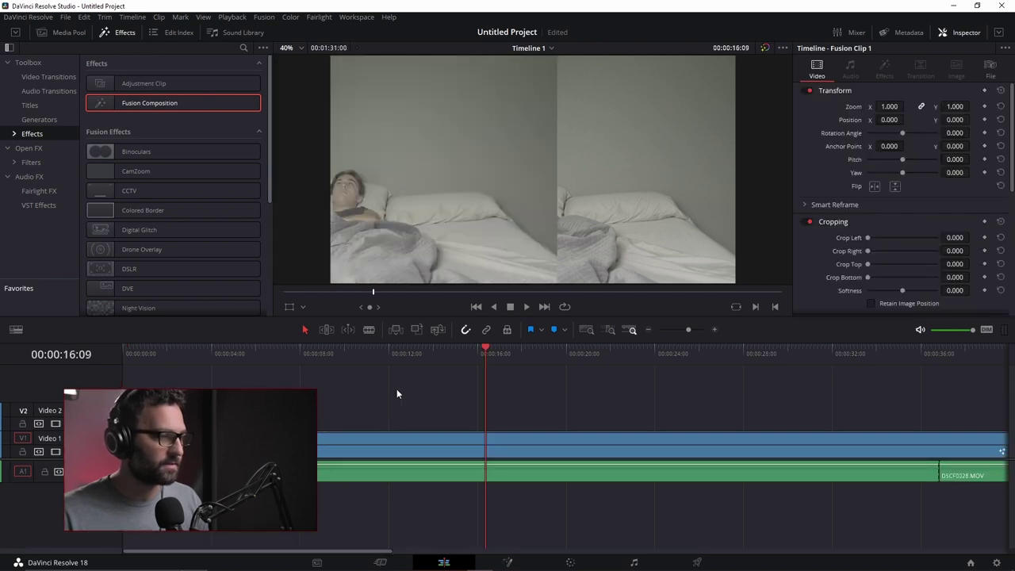
click(370, 440)
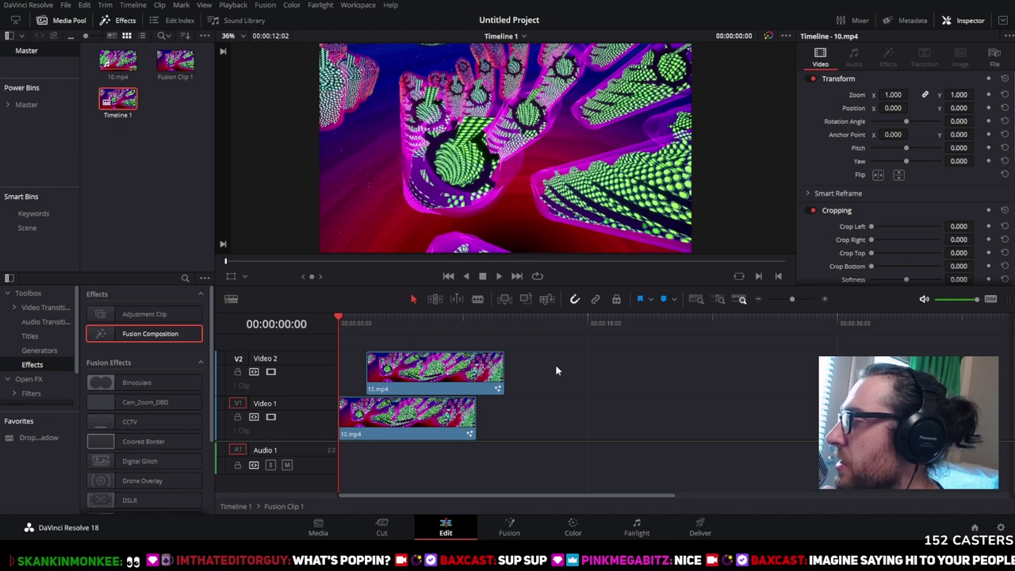
drag(542, 349, 411, 436)
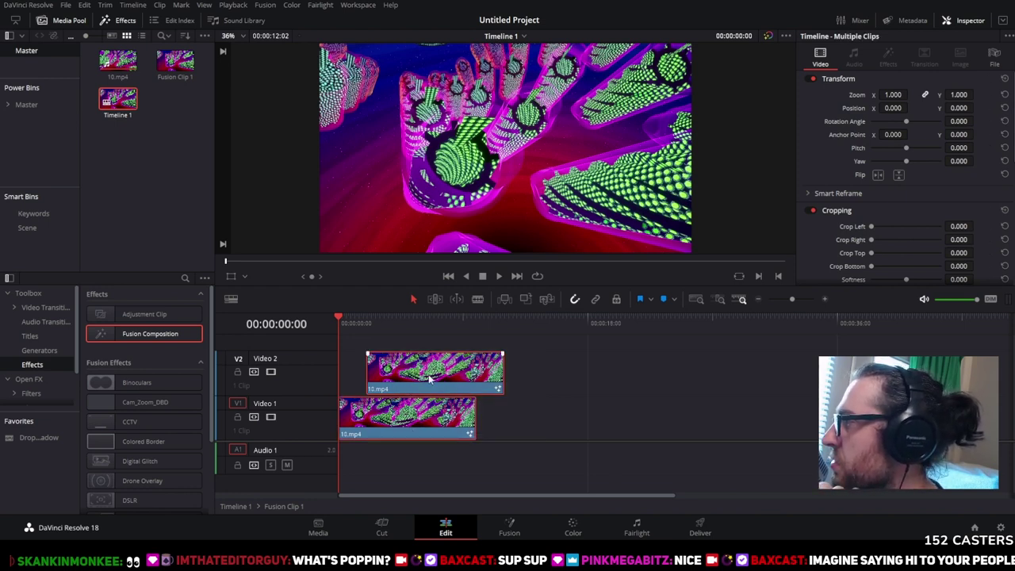
click(526, 413)
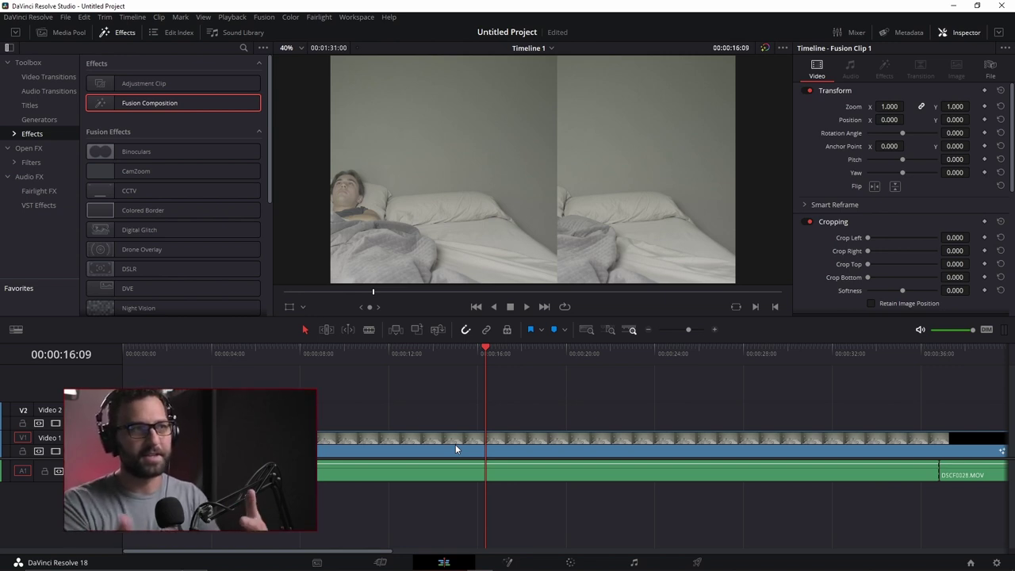
drag(455, 450, 400, 452)
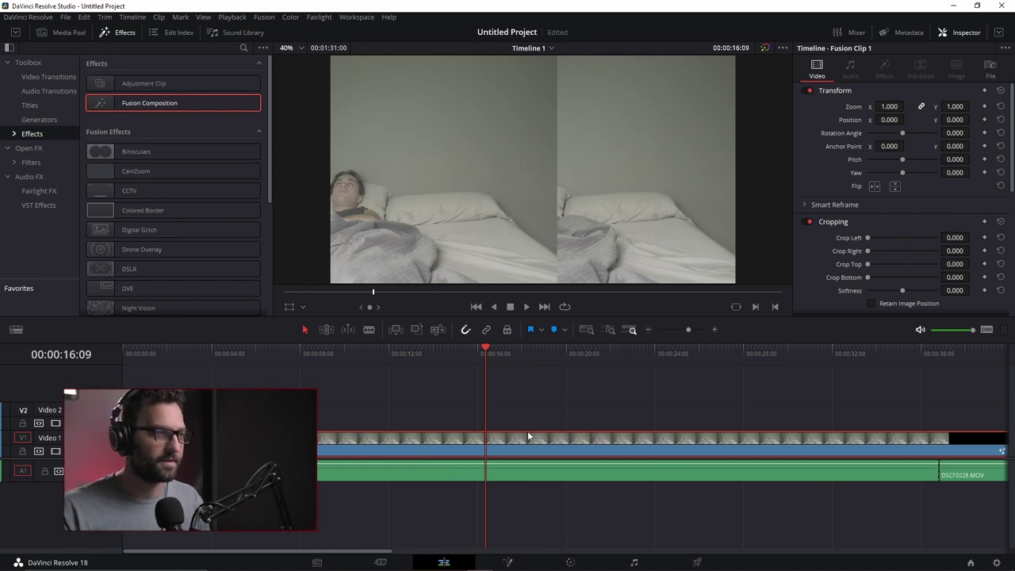
right_click(486, 444)
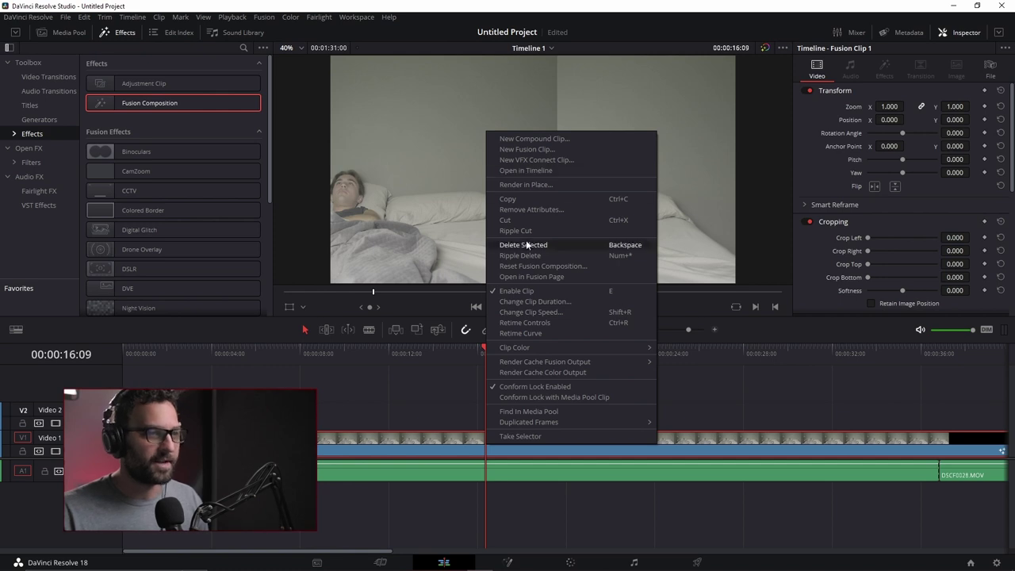
click(750, 388)
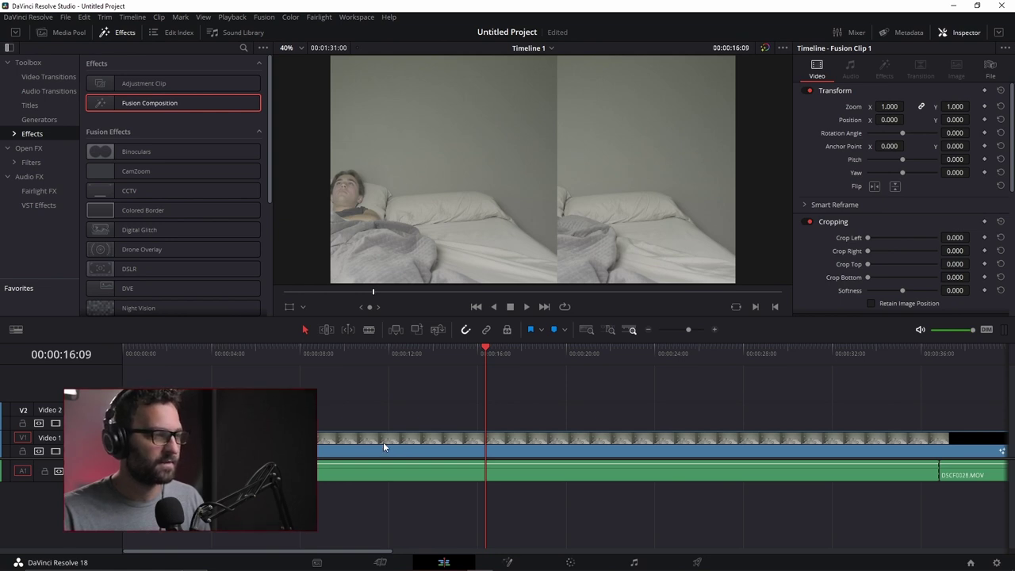
- Open Fusion Clip 1's contents in the timeline, return to Timeline 1, and show Timeline View Options
click(364, 450)
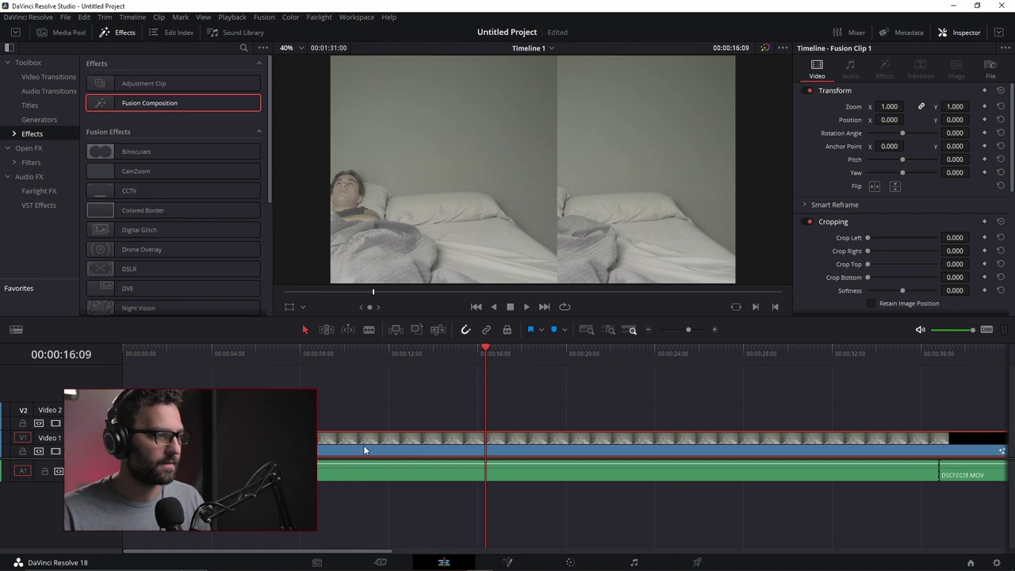
right_click(364, 449)
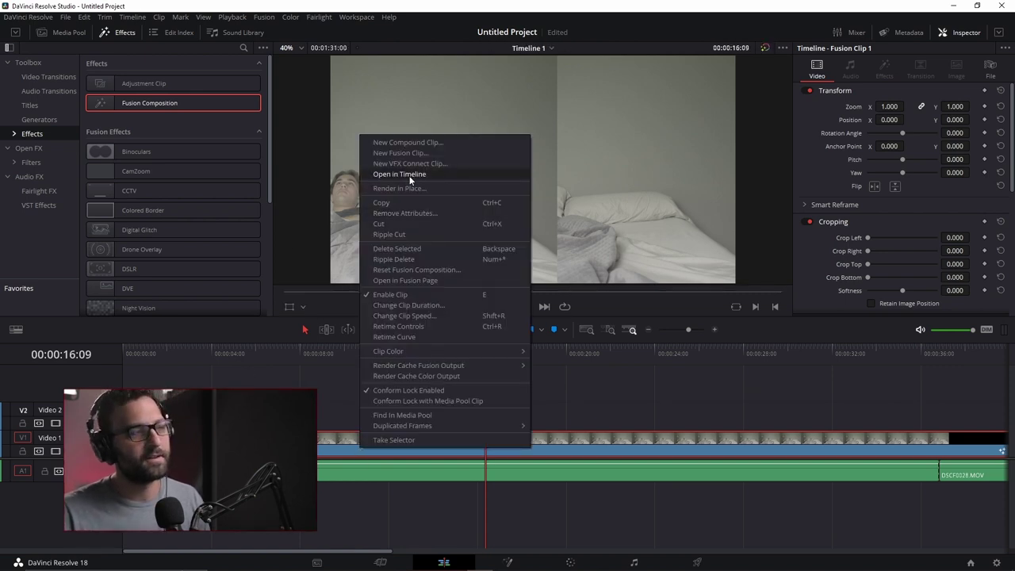
click(389, 173)
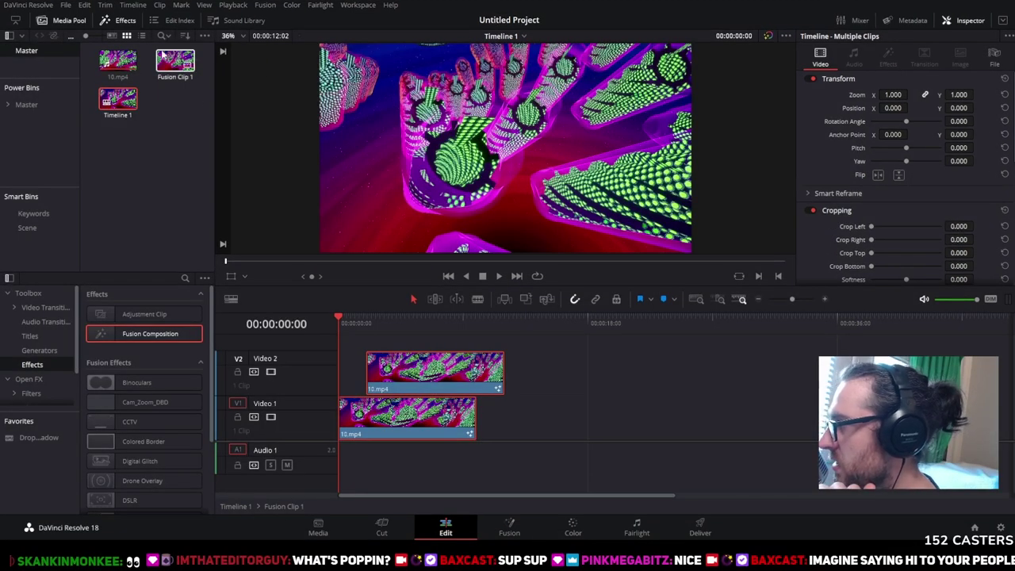
click(124, 20)
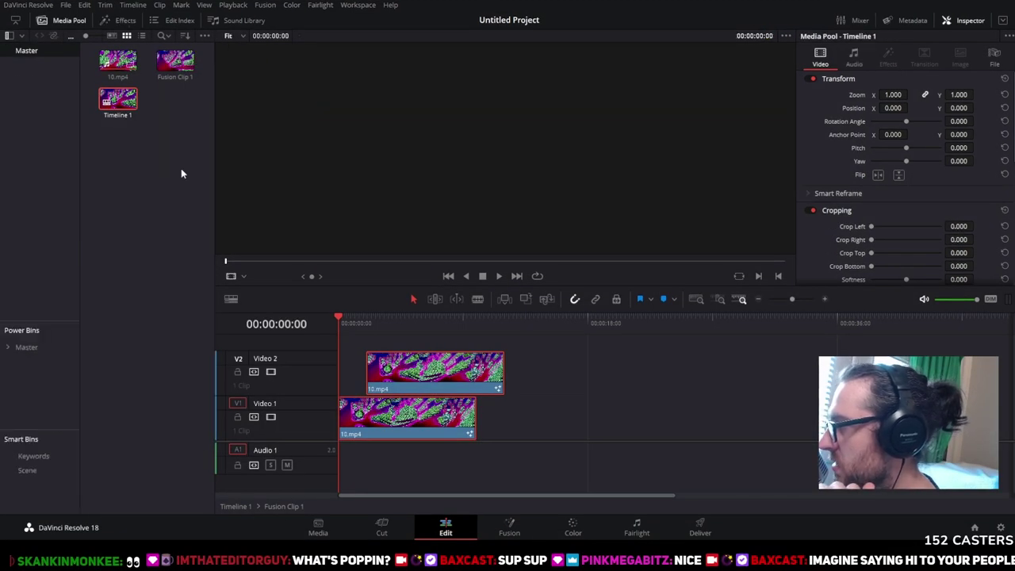
click(236, 506)
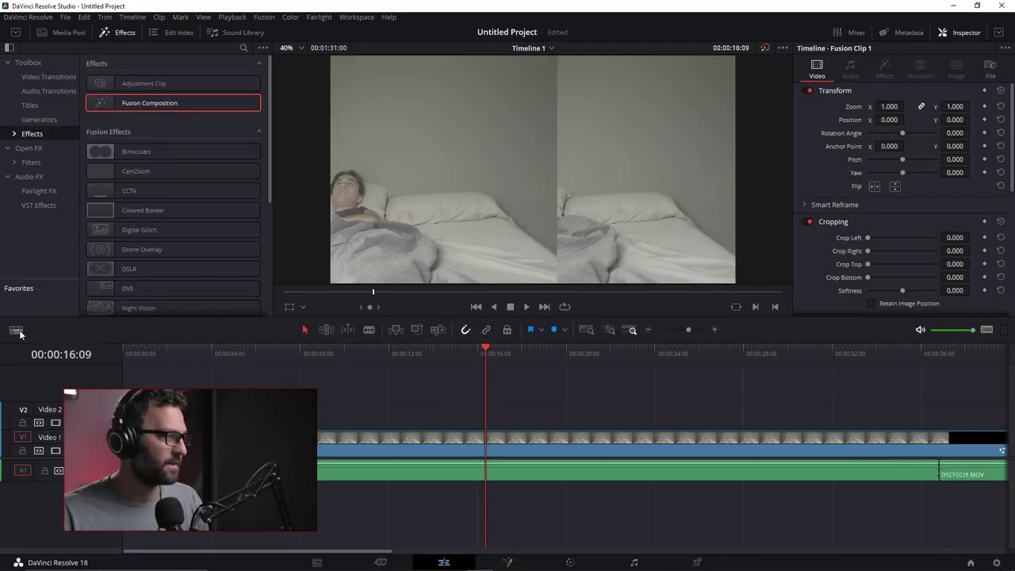
click(15, 329)
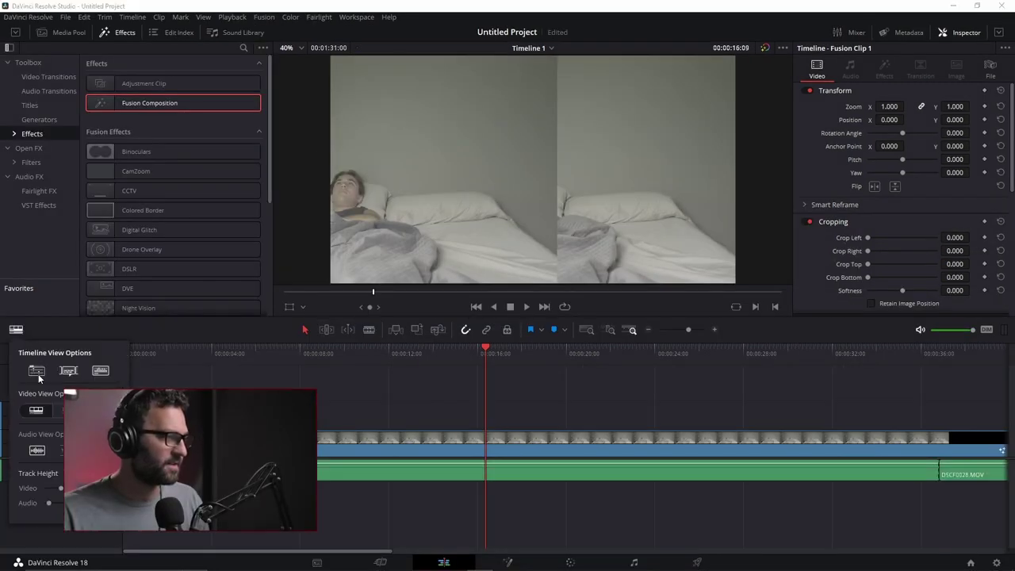
- Enable Stacked Timelines and open Fusion Clip 1 in its own tab, switching between both tabs
click(36, 371)
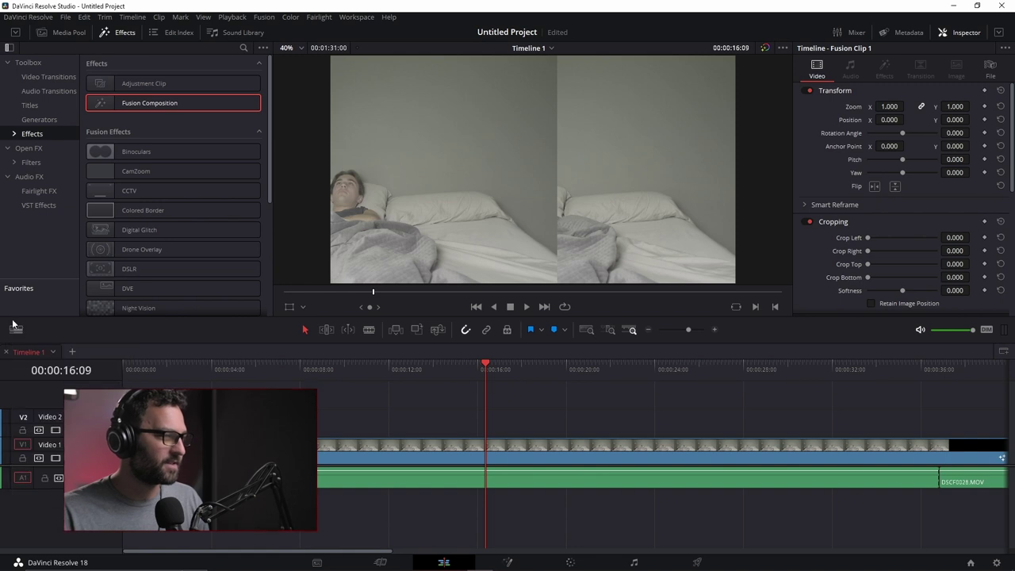
right_click(176, 454)
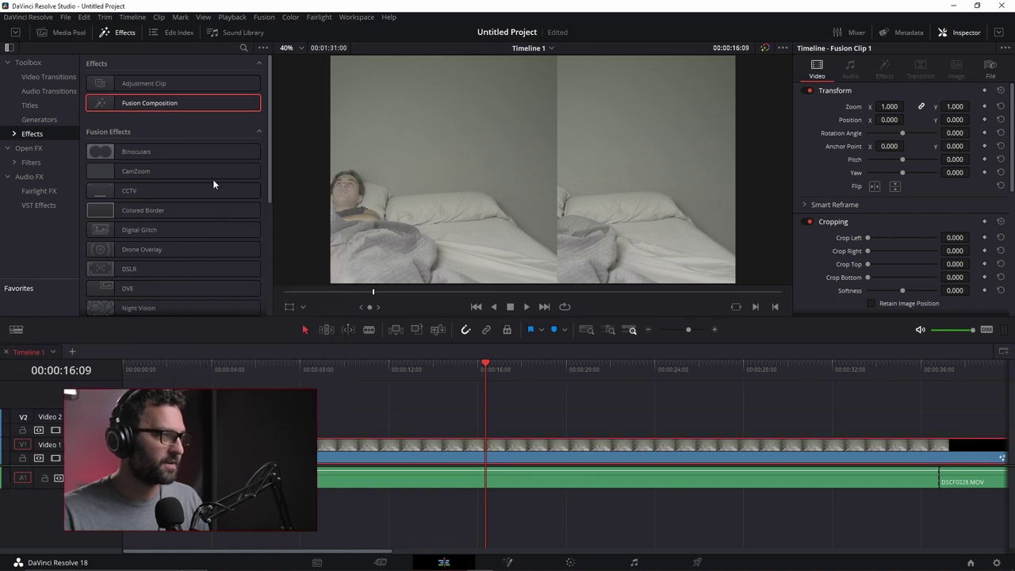
click(213, 179)
click(31, 351)
click(99, 351)
click(40, 351)
click(95, 351)
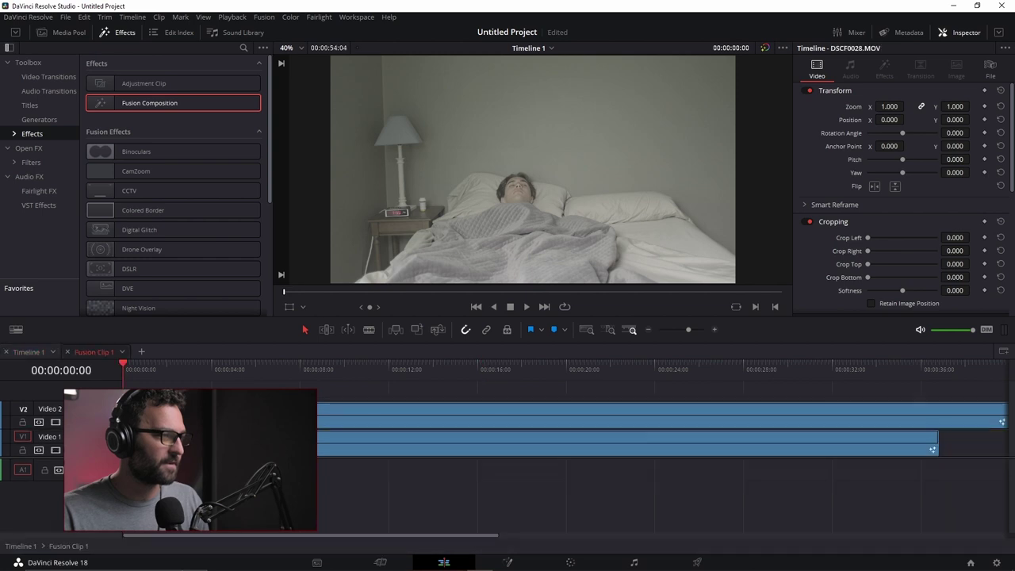
- Review the timeline display settings, then add and close an empty timeline tab
click(18, 330)
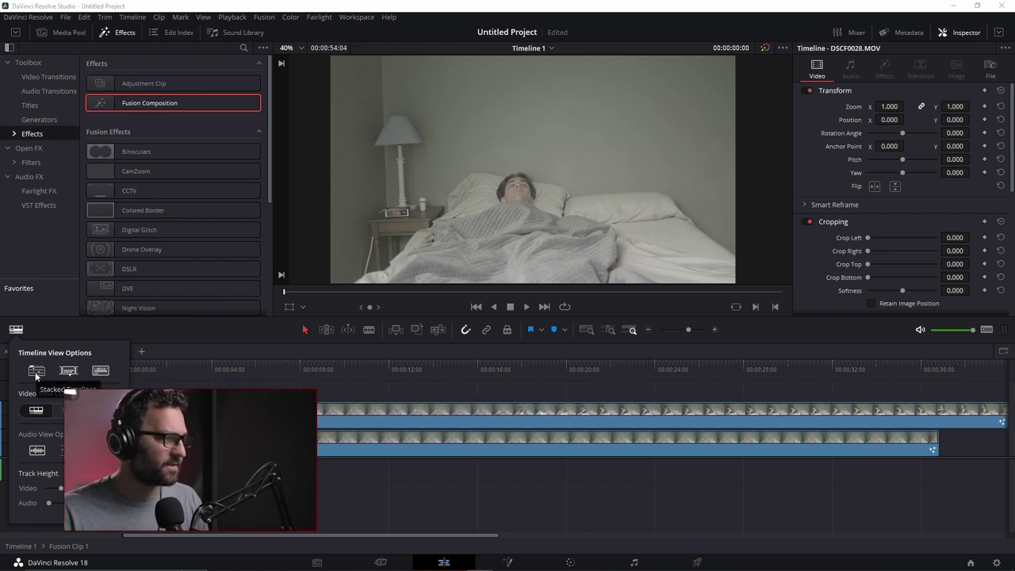
click(21, 332)
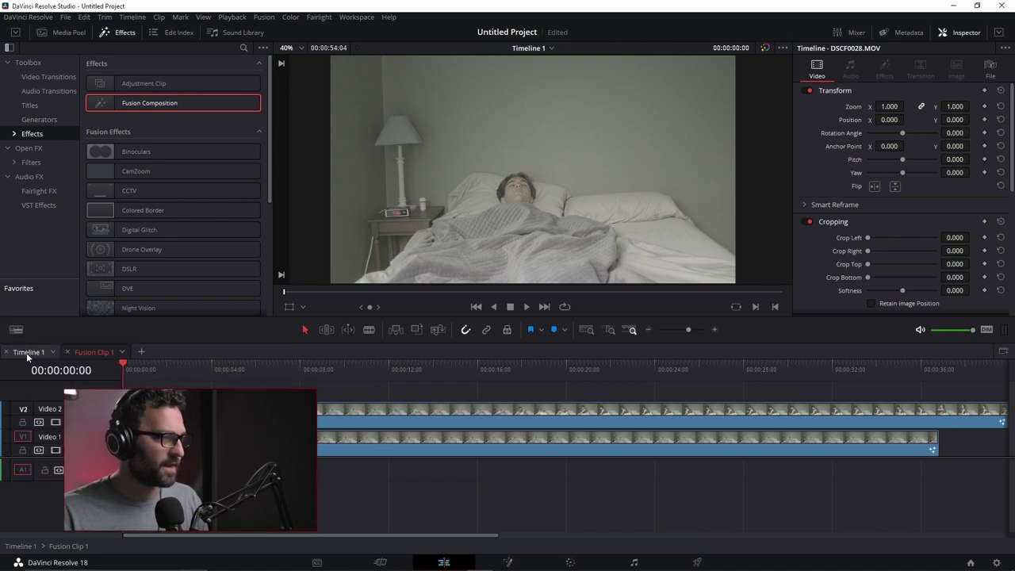
click(145, 352)
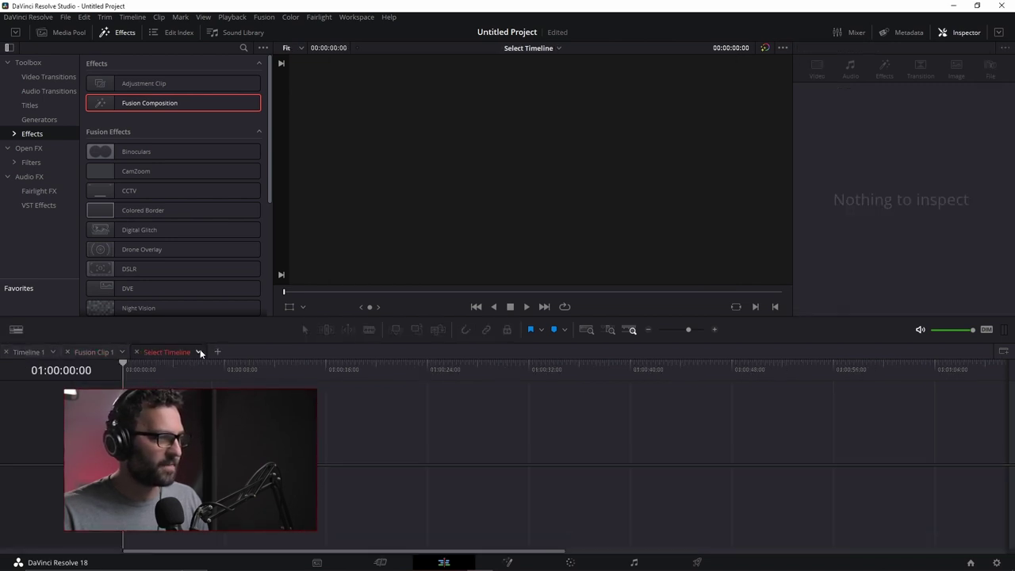
click(137, 352)
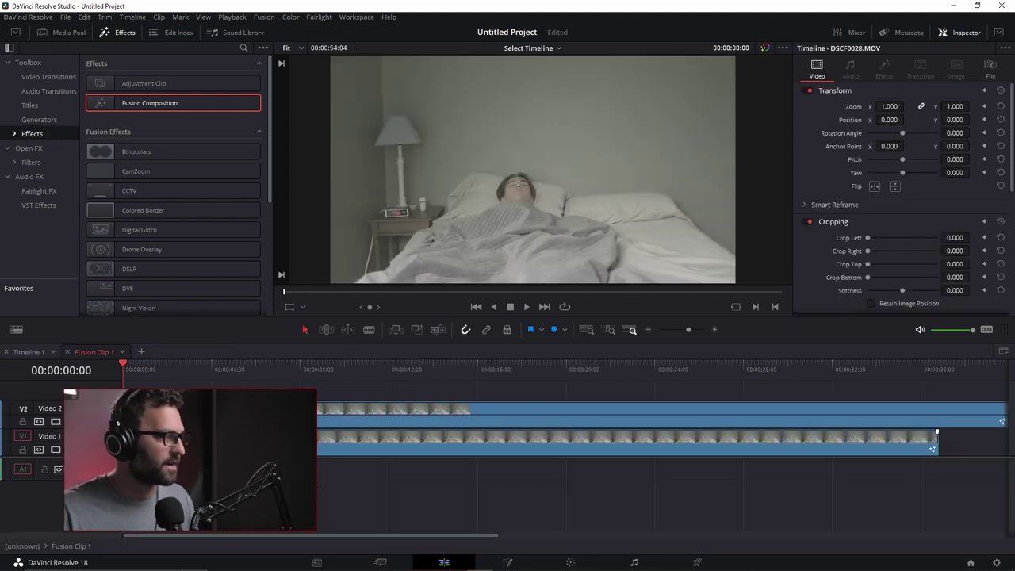
click(97, 351)
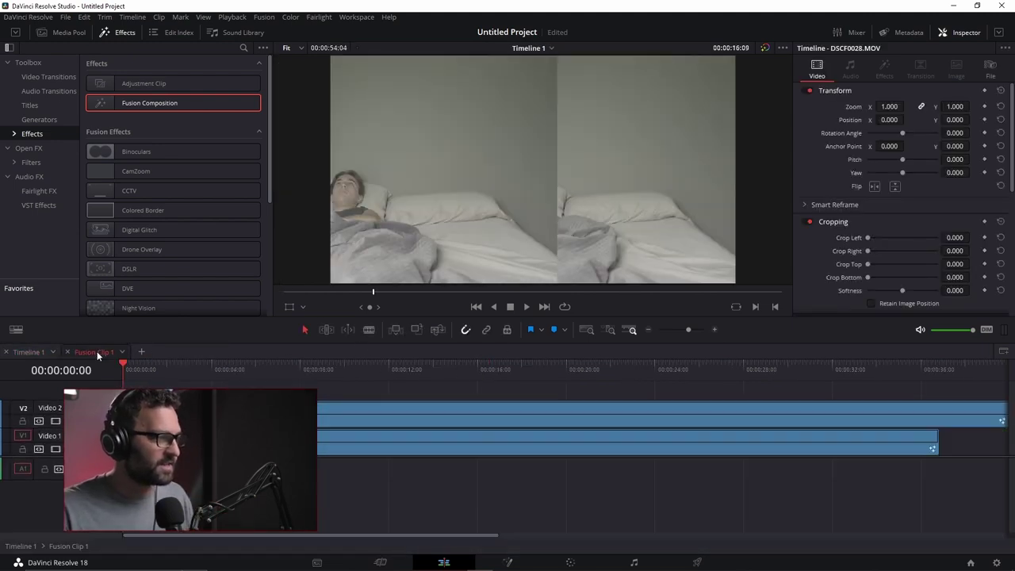
- Close the Fusion Clip 1 tab, reopen it from Timeline 1, and close it again
click(33, 352)
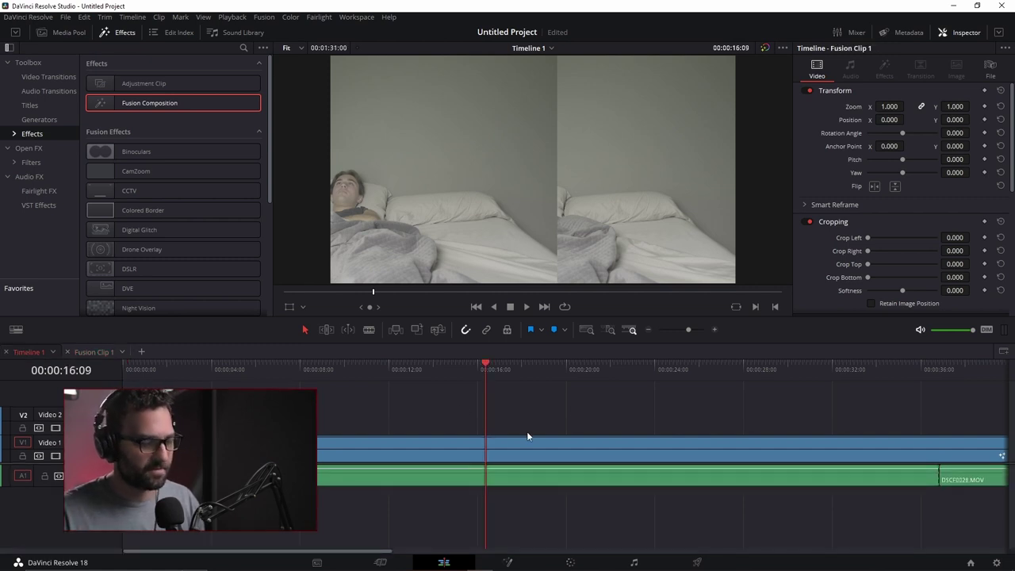
right_click(499, 458)
click(563, 200)
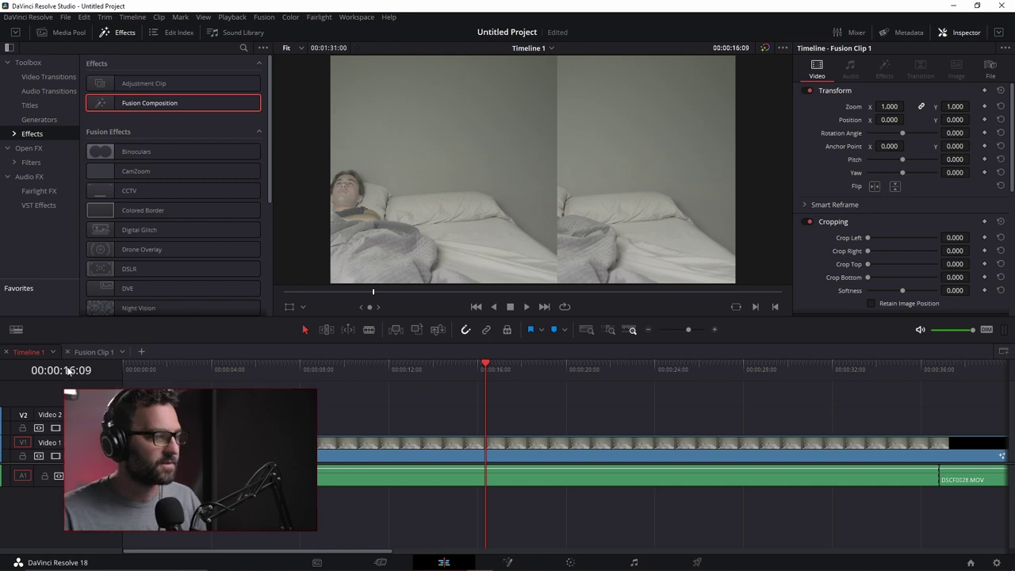
click(68, 352)
right_click(200, 441)
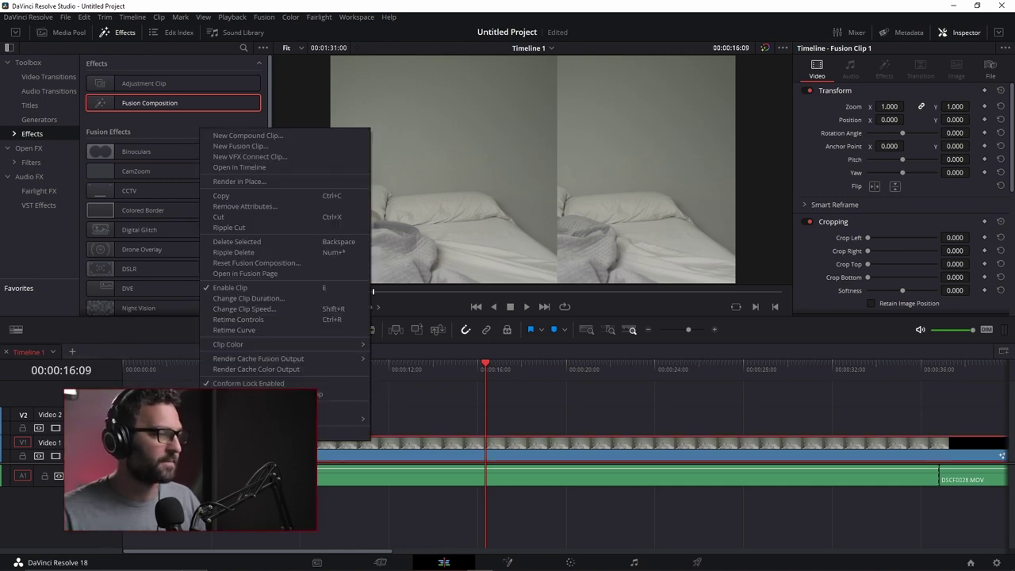
click(240, 167)
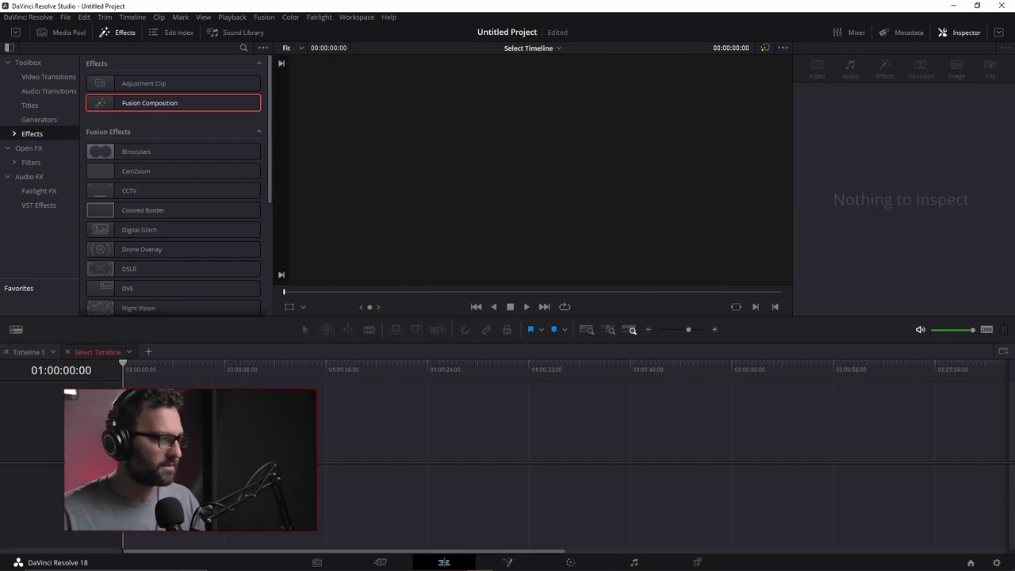
click(78, 353)
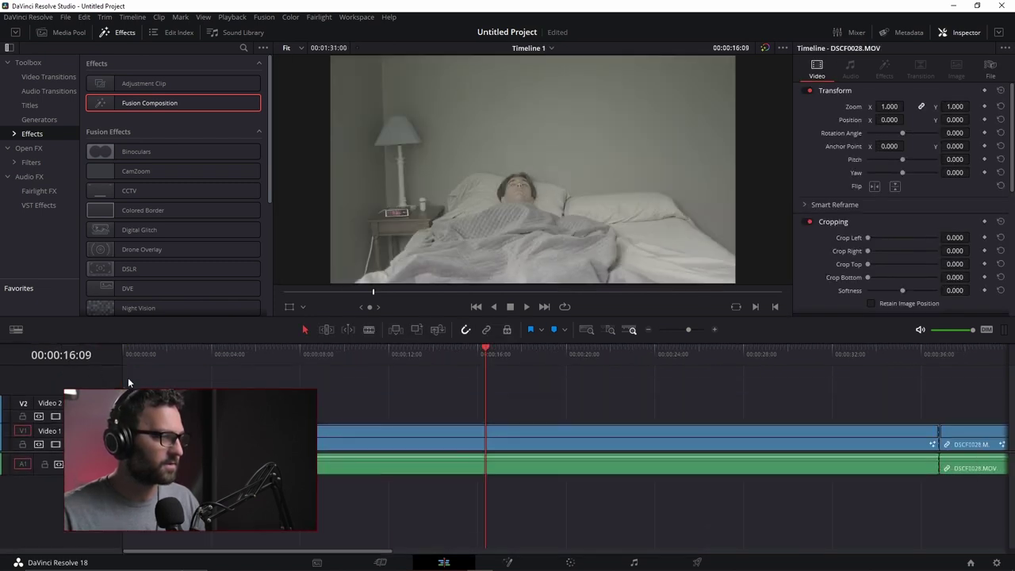
- Delete the trailing DSCF0028.MOV clips and select the Adjustment Clip effect
scroll(411, 390, down, 3)
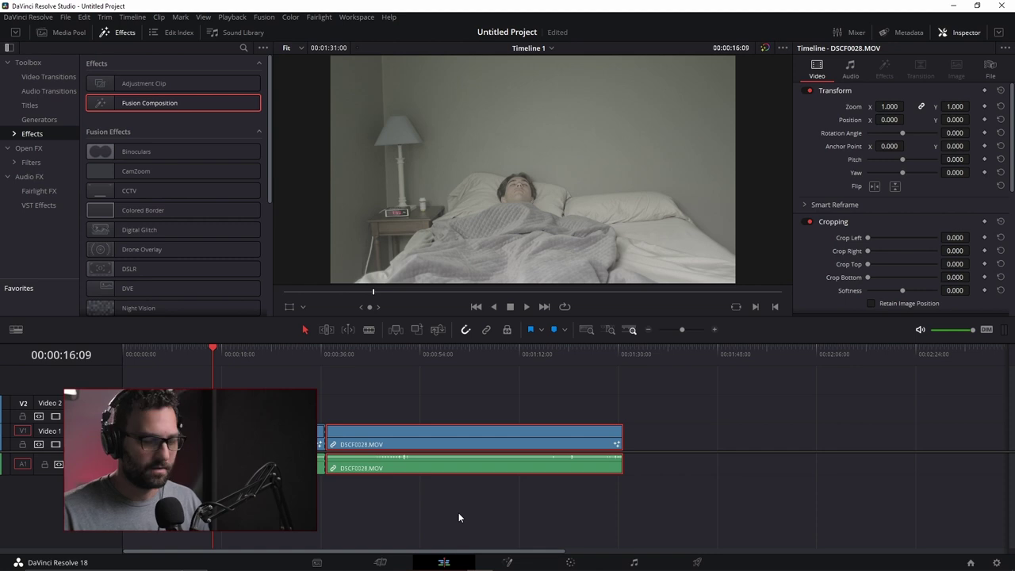
key(Delete)
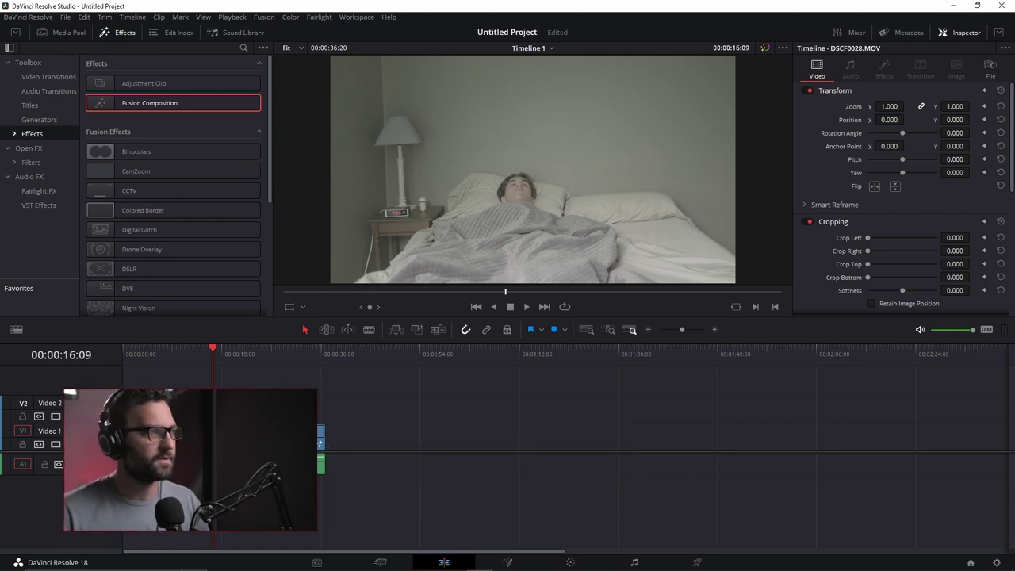
click(163, 83)
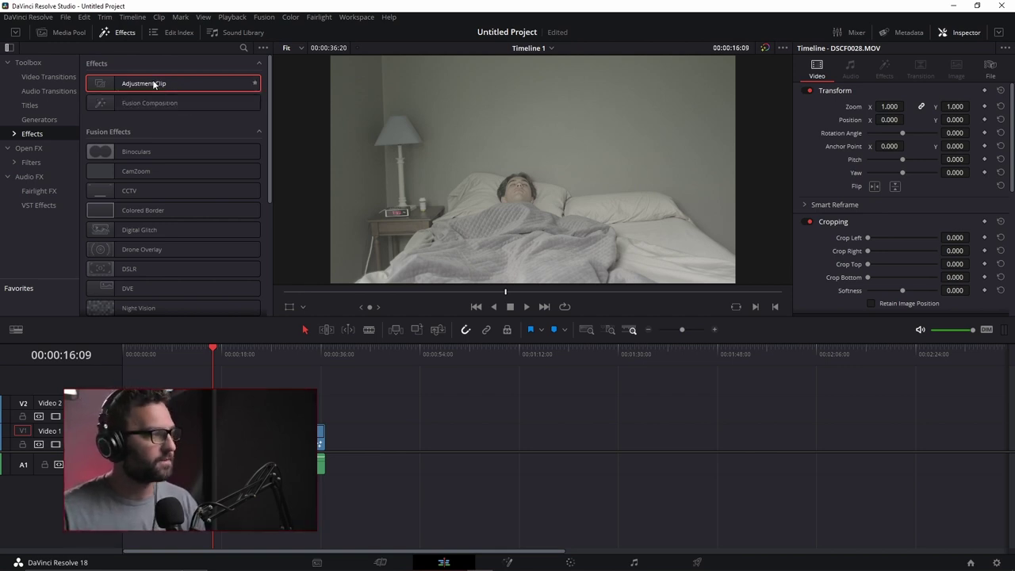
- Drop an Adjustment Clip onto Video 2 above the bed footage, closing the Hypertext Compositor window
drag(138, 84, 319, 408)
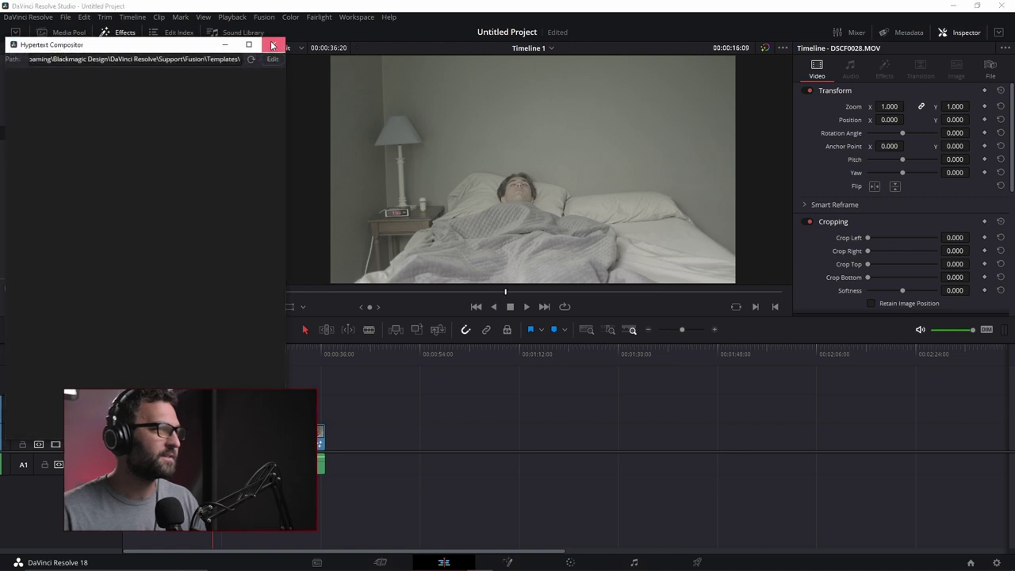
click(272, 44)
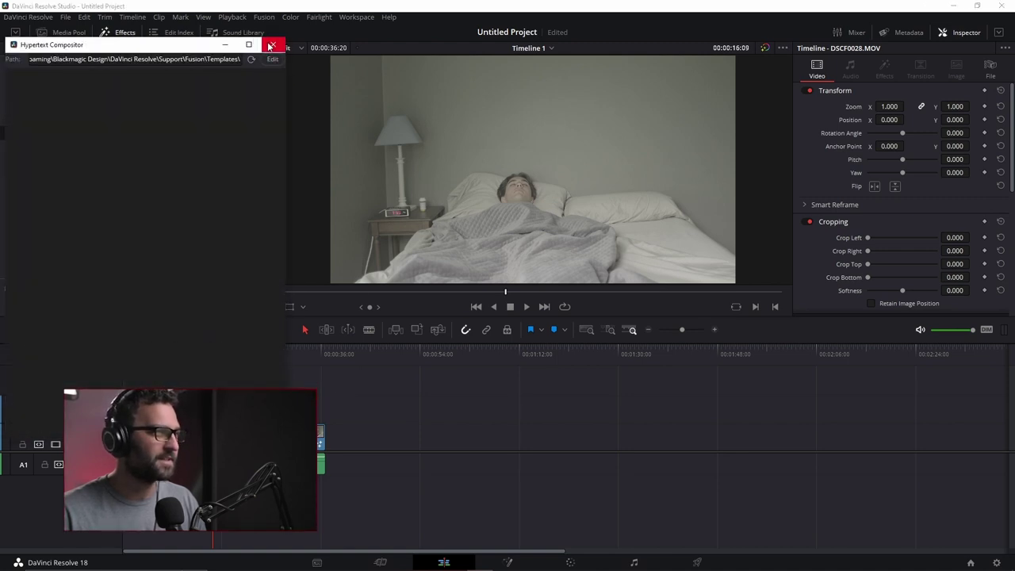
click(272, 44)
drag(143, 83, 631, 402)
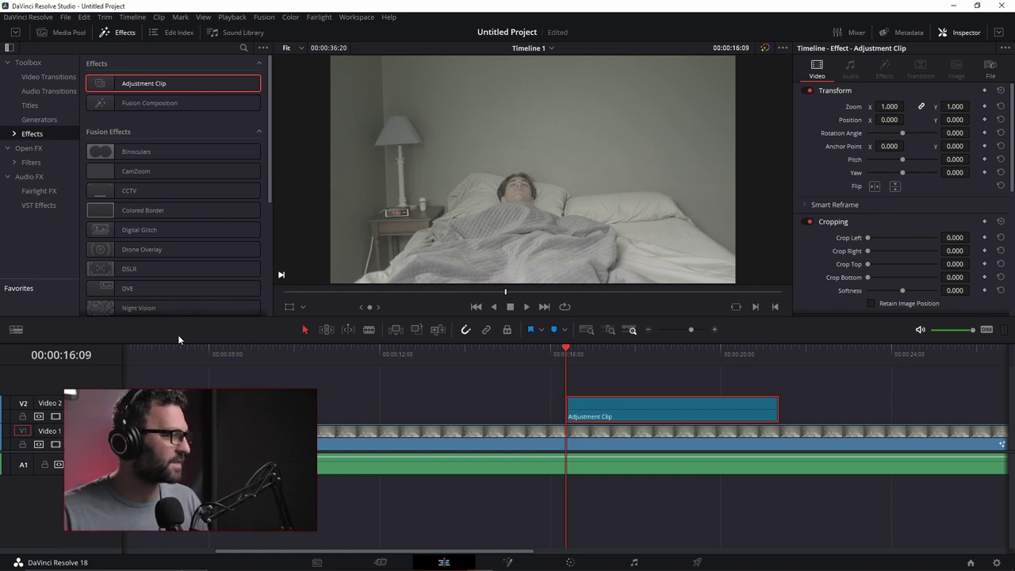
click(734, 384)
scroll(738, 384, right, 2)
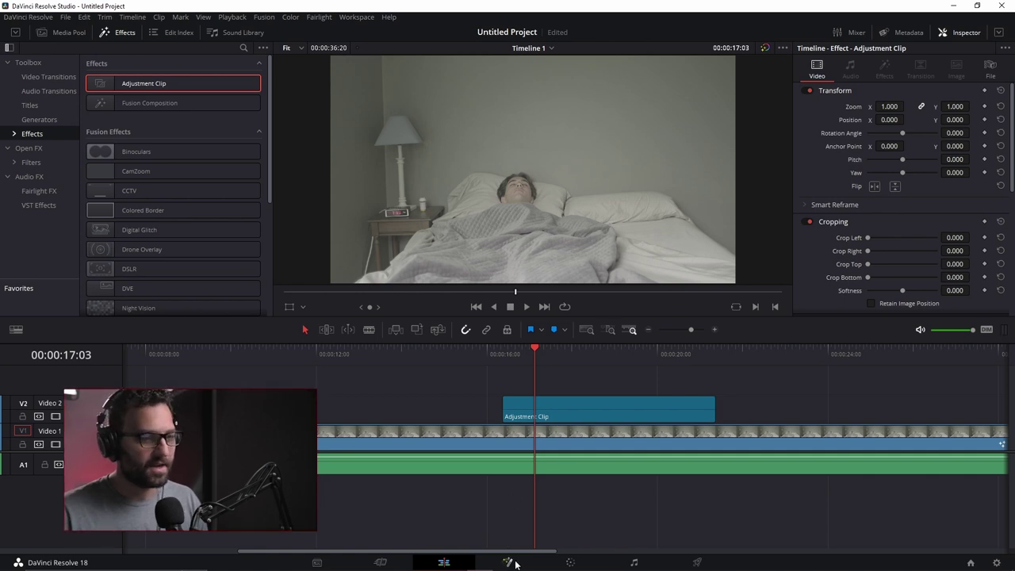
click(509, 562)
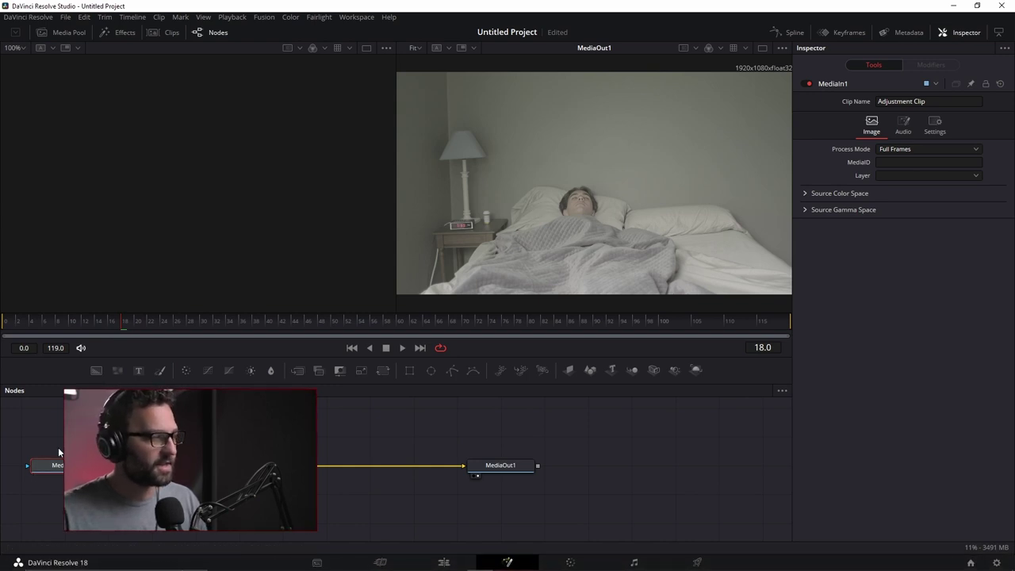
- Insert a Transform node between MediaIn1 and MediaOut1 in the Fusion graph
click(507, 466)
drag(511, 471, 661, 474)
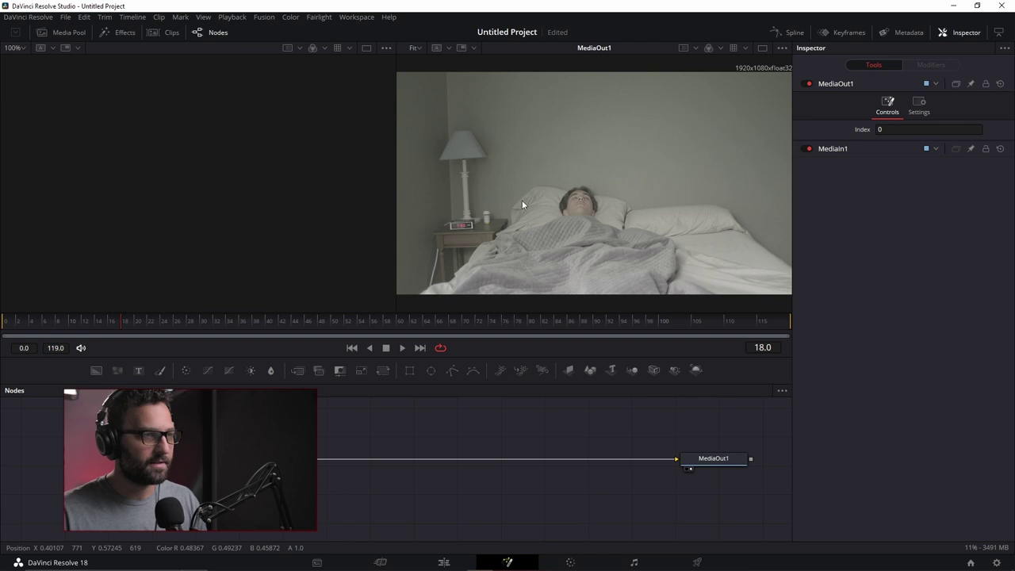
click(261, 459)
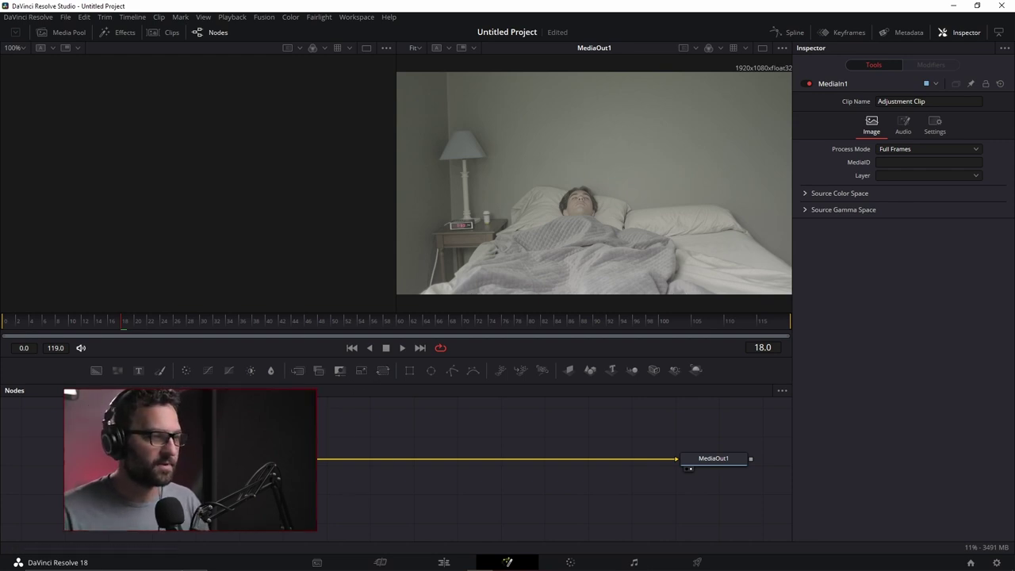
click(381, 368)
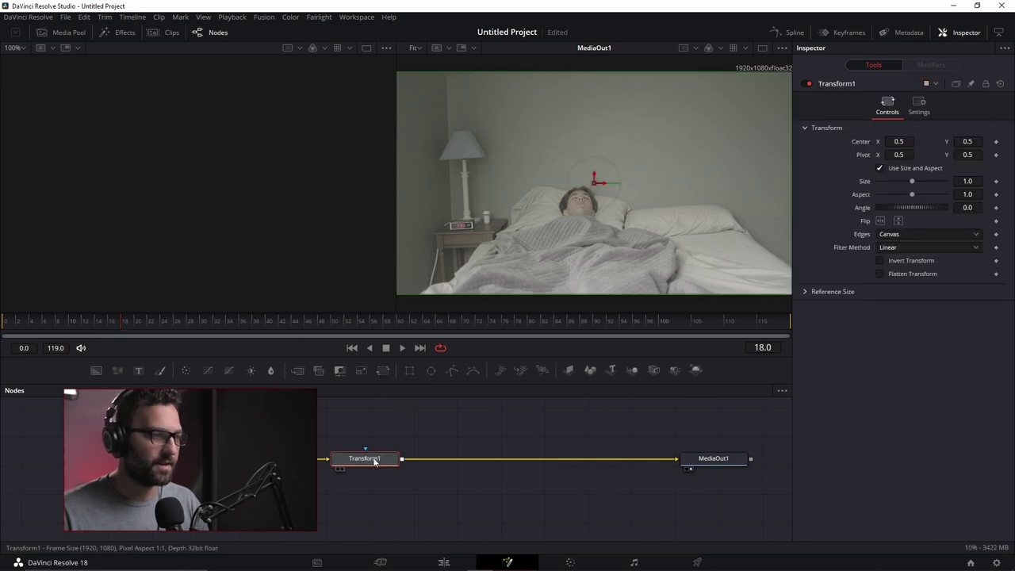
drag(362, 456, 482, 457)
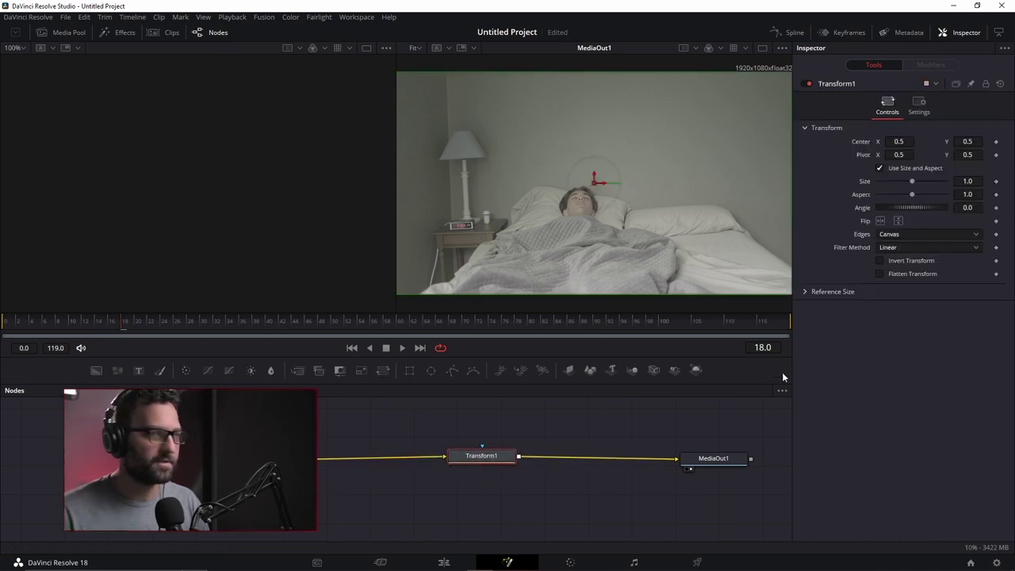
mouse_move(707, 460)
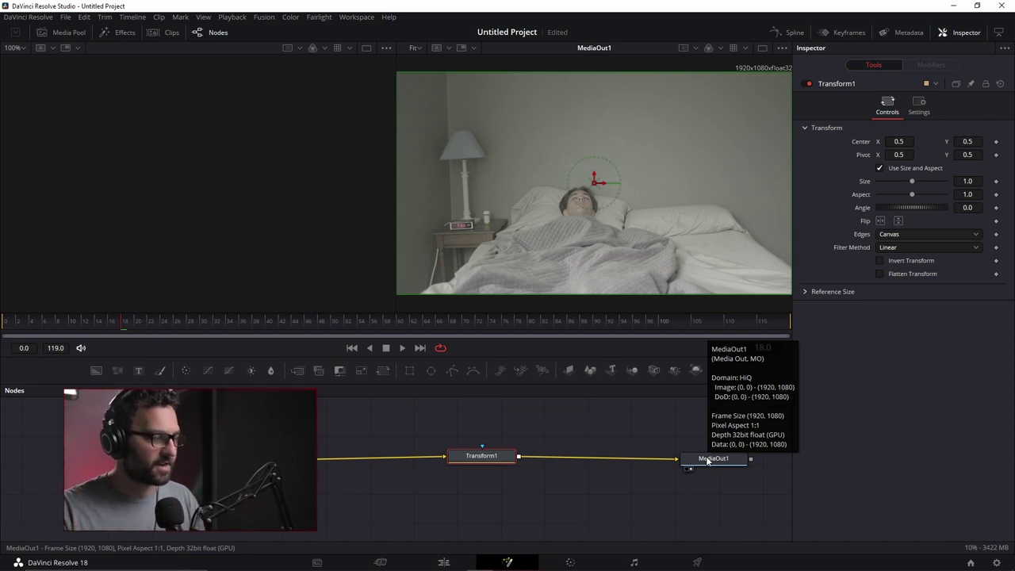
- Keyframe Transform1's Center at frame 22, then set Center X to -5.5 at frame 41 with Mirror edges
click(150, 324)
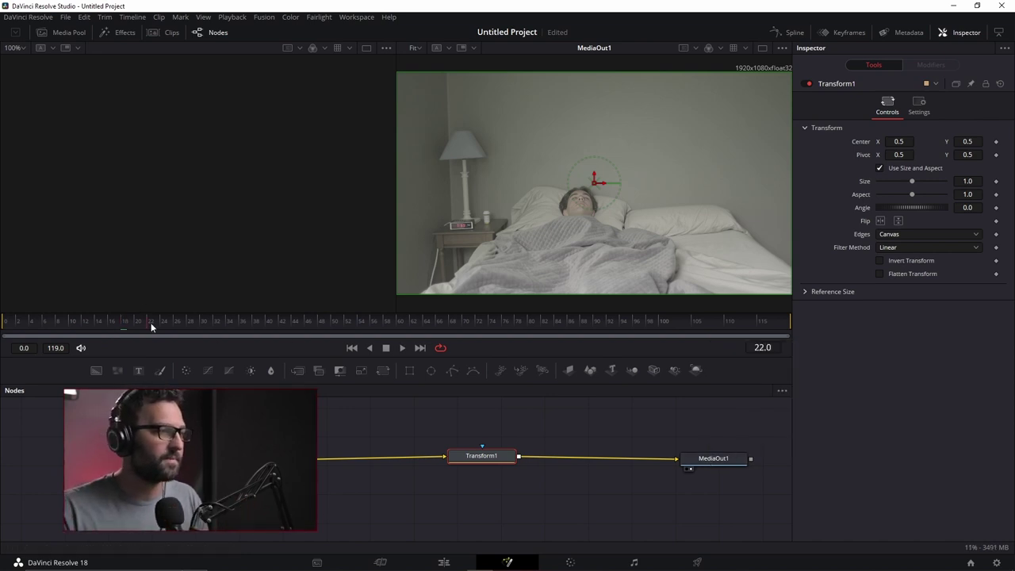
click(997, 142)
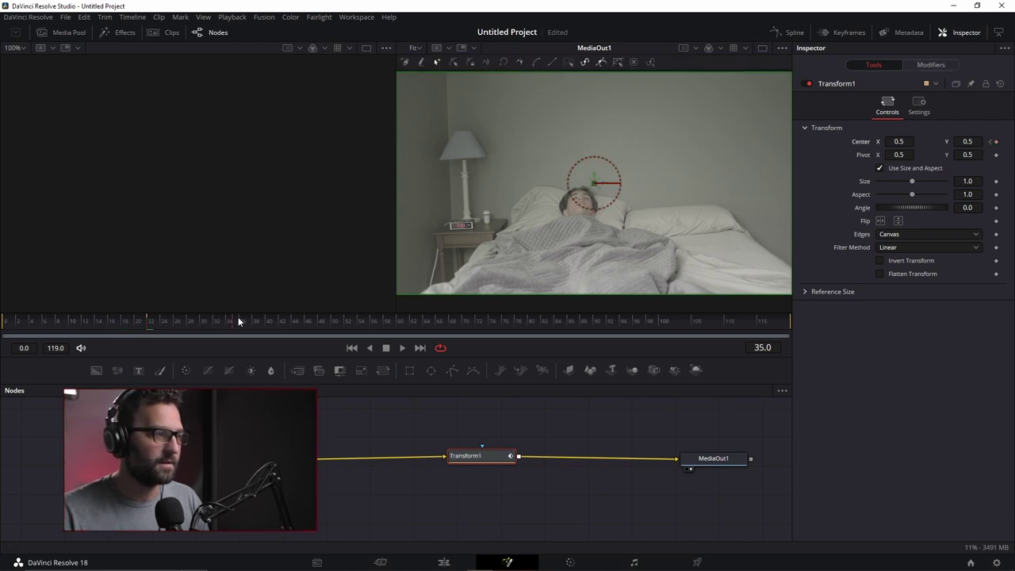
click(268, 319)
drag(898, 141, 723, 141)
click(903, 233)
click(899, 276)
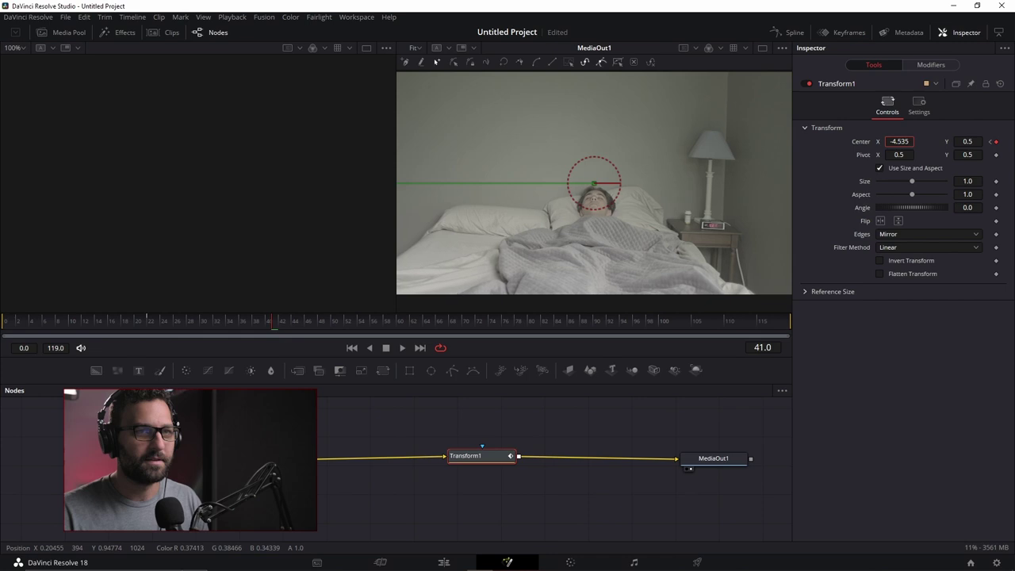
text(-4.)
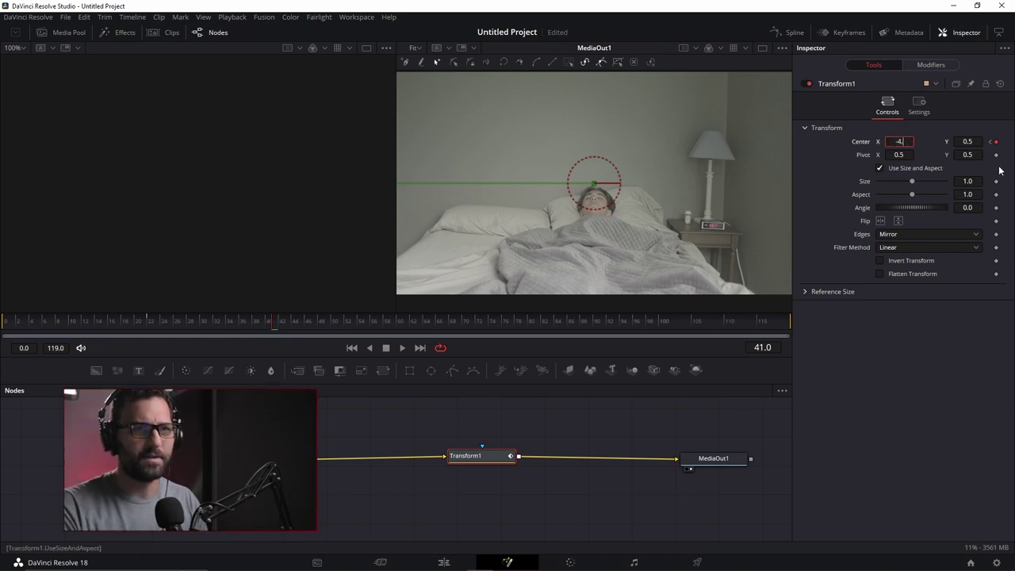
text(511)
key(Return)
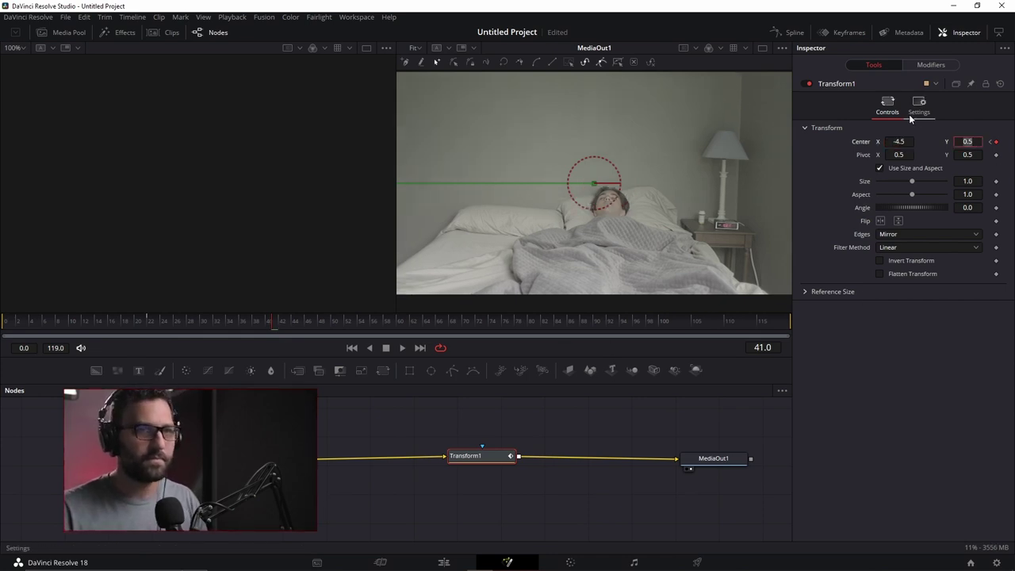
drag(898, 141, 832, 141)
click(555, 428)
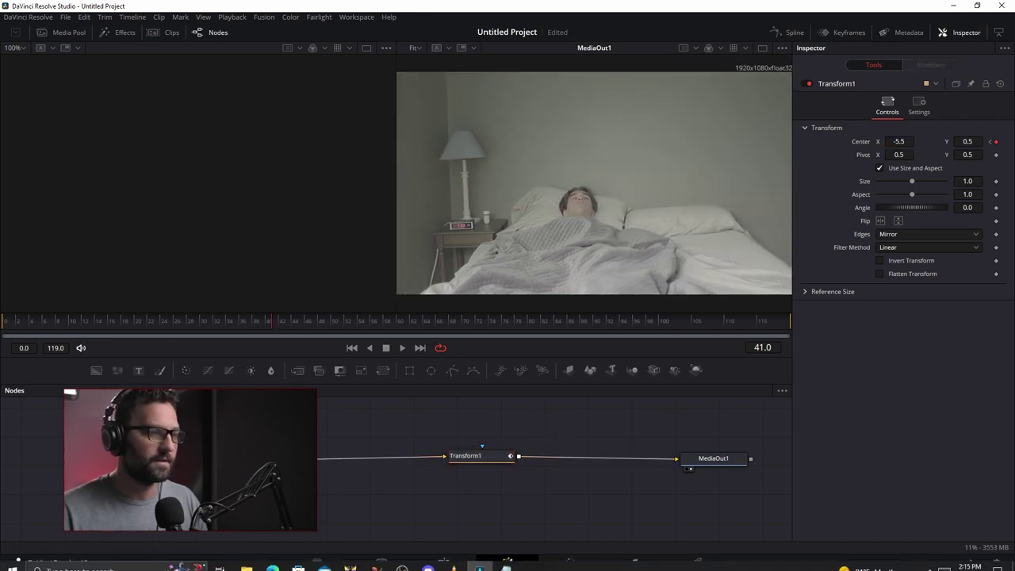
- Back on the Edit page, play the timeline from 16:23 to preview the slide
click(443, 563)
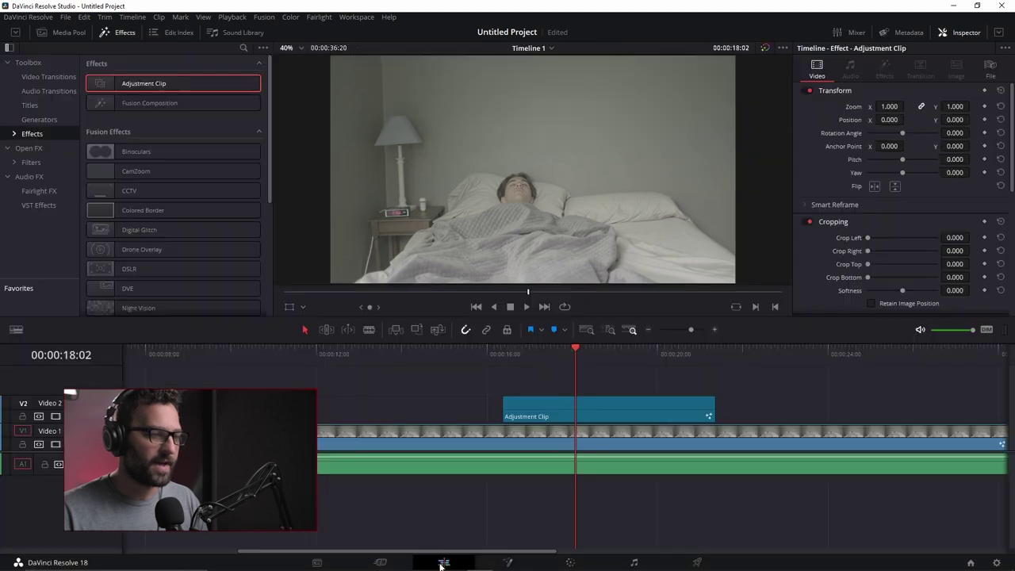
click(432, 416)
mouse_move(541, 351)
mouse_down()
mouse_move(578, 351)
mouse_move(527, 356)
mouse_up()
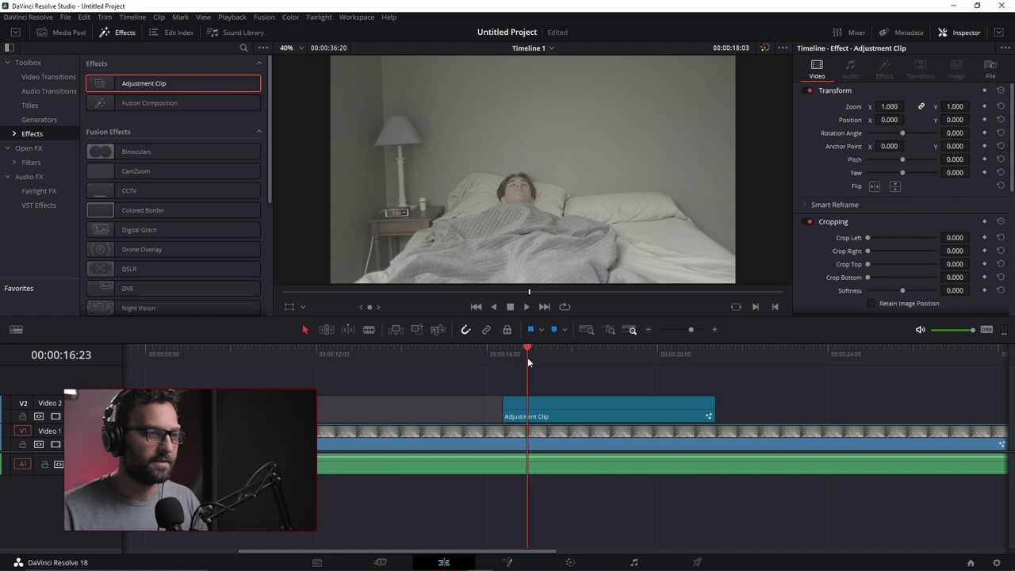
click(600, 389)
key(space)
key(space)
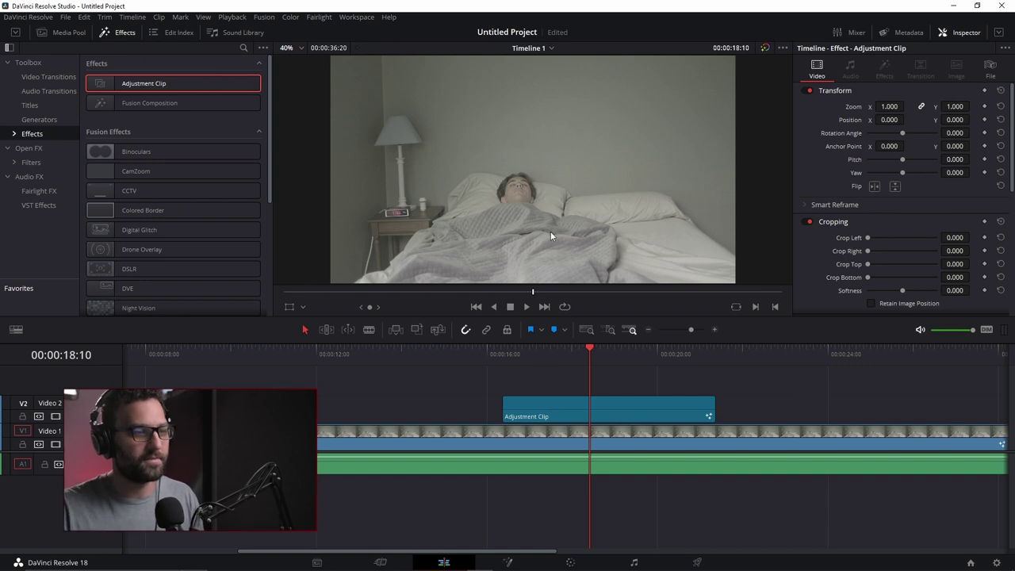
- Trim both ends of the Adjustment Clip and move it earlier to about 00:00:12
click(565, 417)
drag(589, 354, 558, 354)
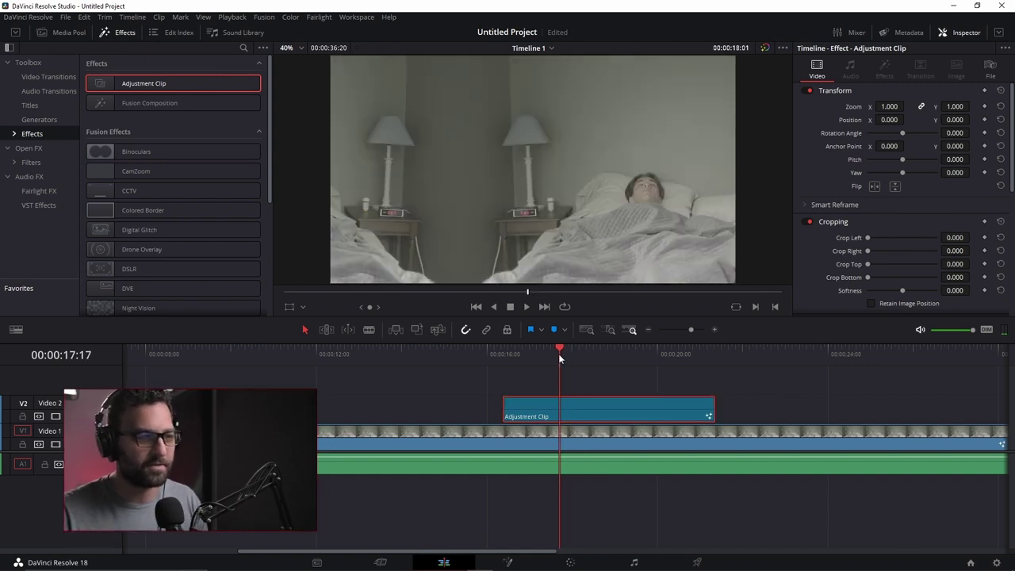
click(536, 438)
click(543, 412)
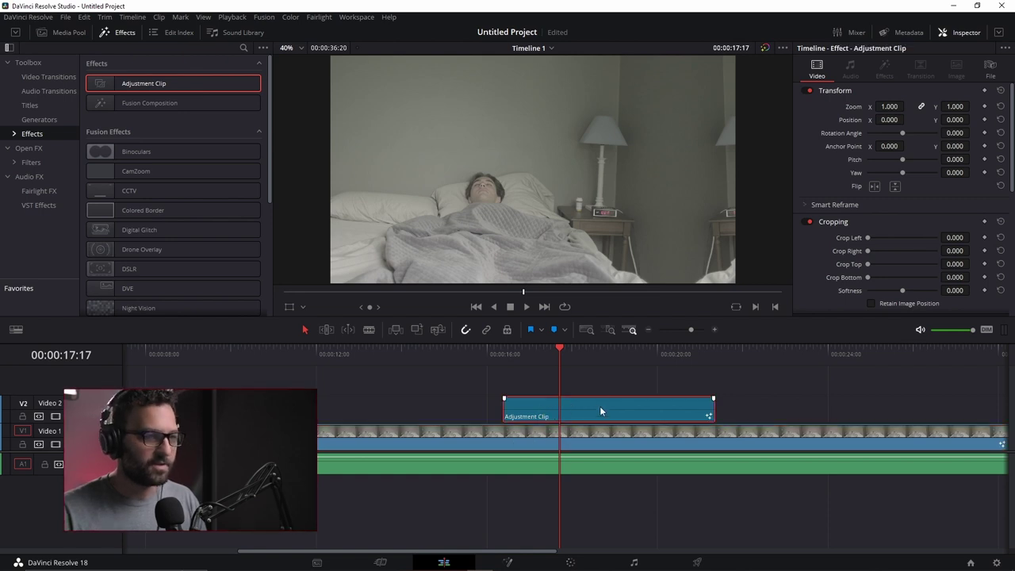
drag(501, 409, 531, 410)
drag(715, 409, 336, 411)
click(555, 361)
drag(554, 362, 333, 368)
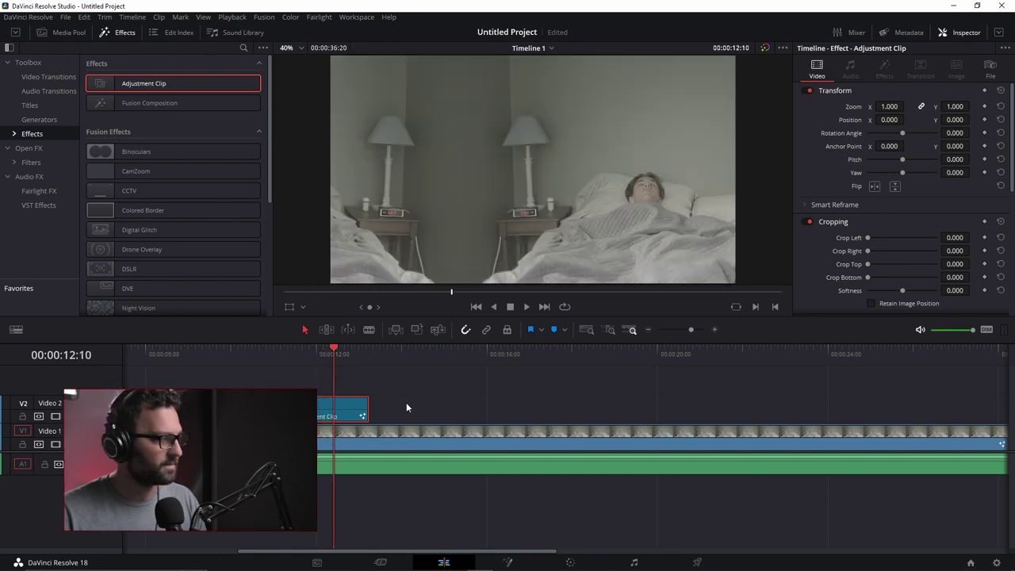
scroll(406, 408, down, 2)
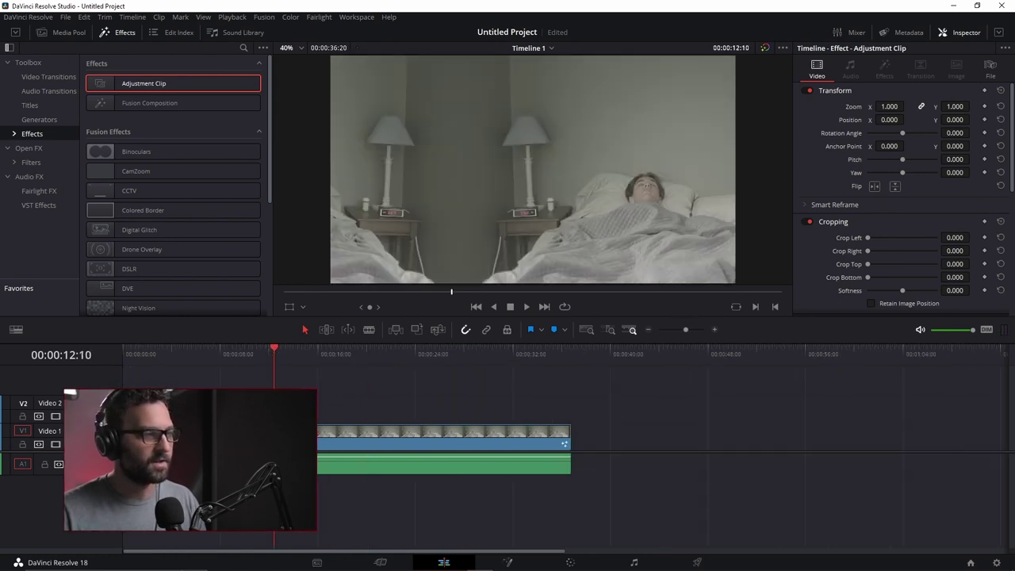
- Add another Adjustment Clip near 00:00:32 and preview its effect around 33 seconds
drag(143, 83, 536, 407)
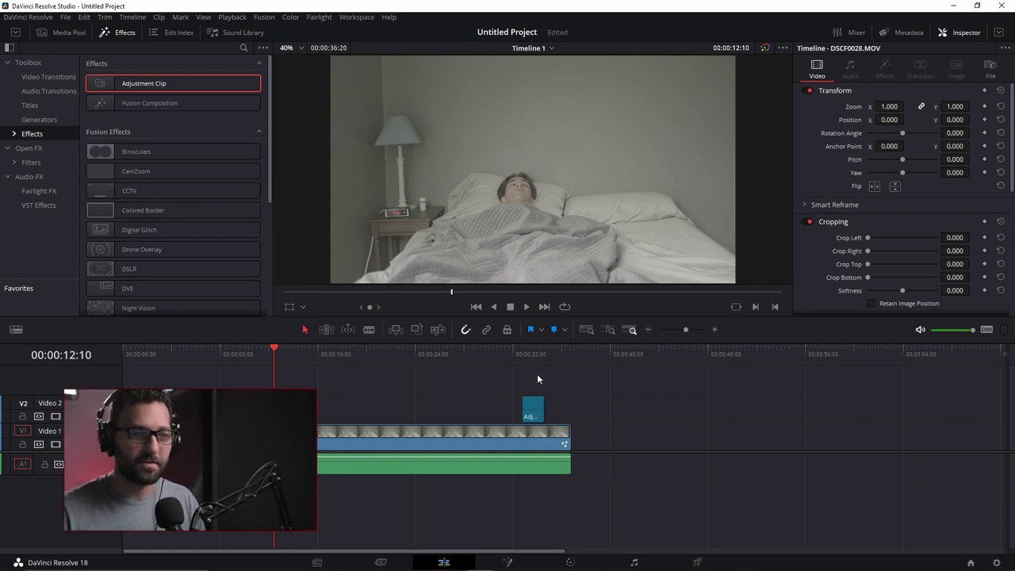
click(486, 402)
drag(417, 437, 414, 391)
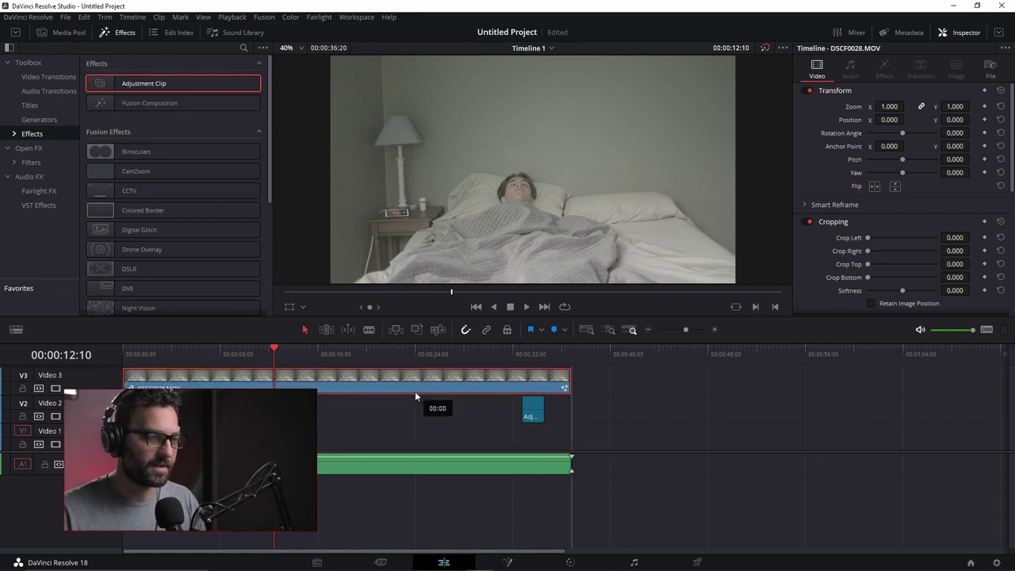
click(522, 351)
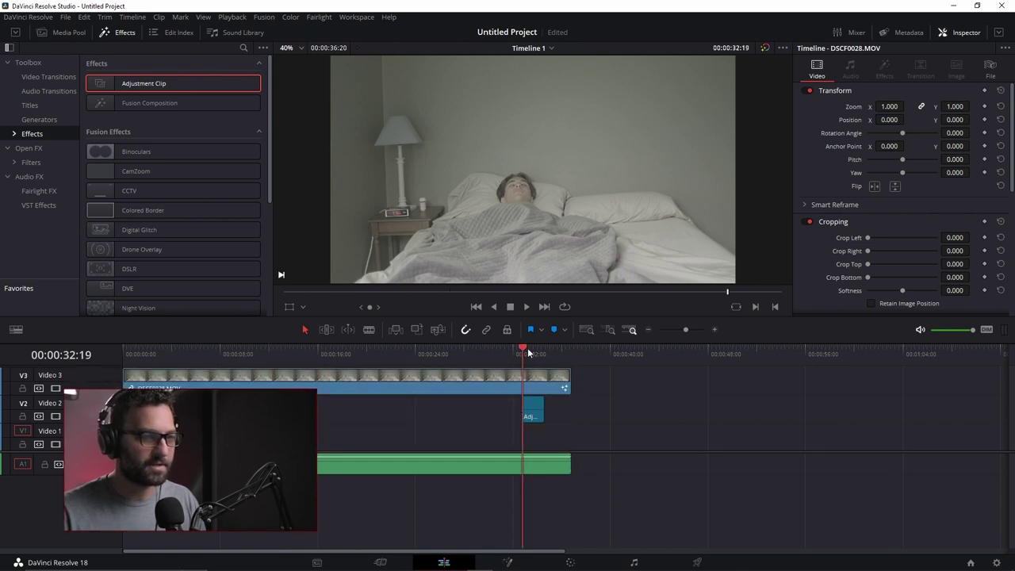
drag(523, 349, 533, 350)
drag(491, 380, 462, 432)
drag(523, 349, 535, 351)
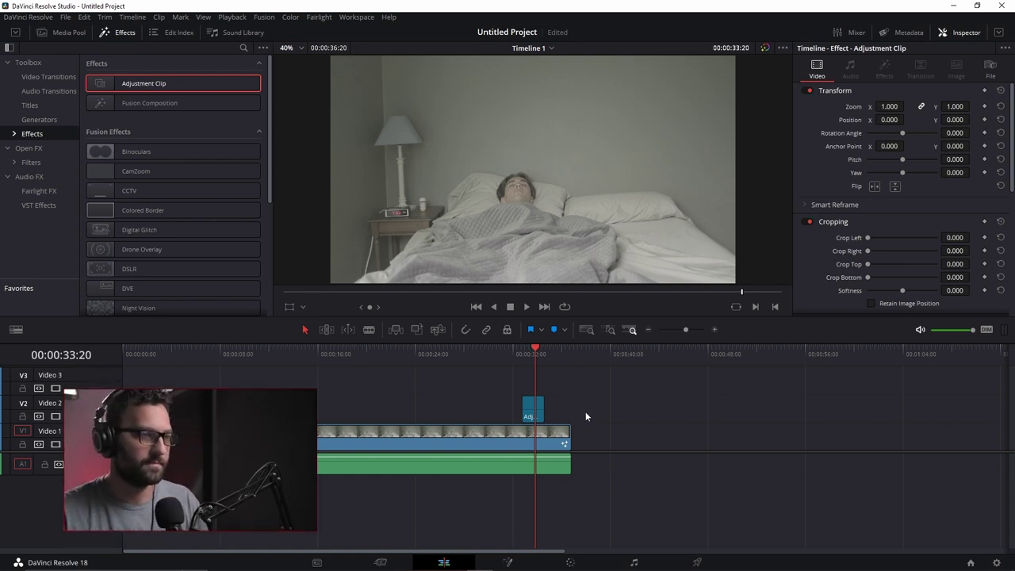
scroll(583, 408, up, 2)
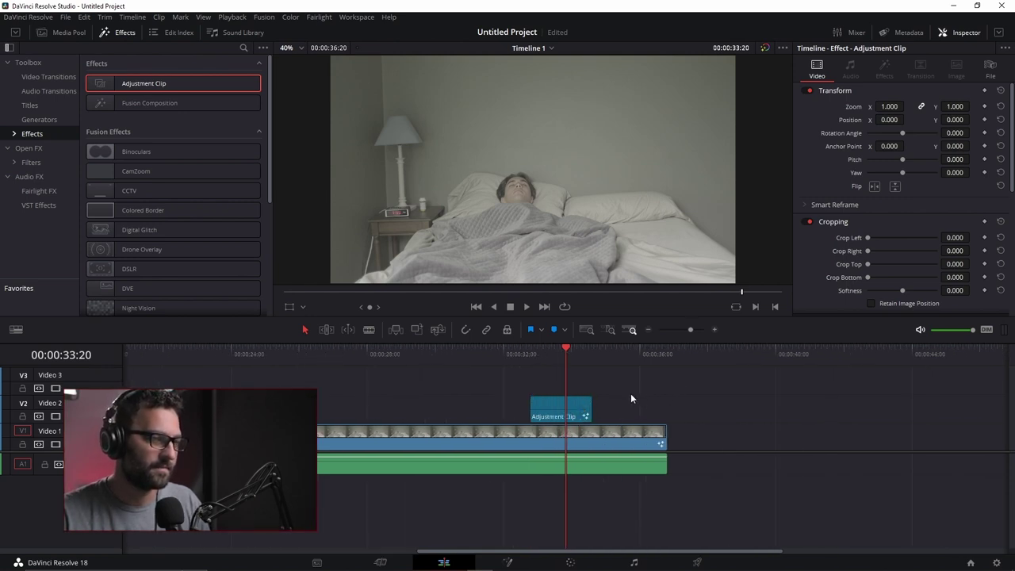
- Reset the short Adjustment Clip's Fusion composition and trim its end back to about 33:04
click(568, 412)
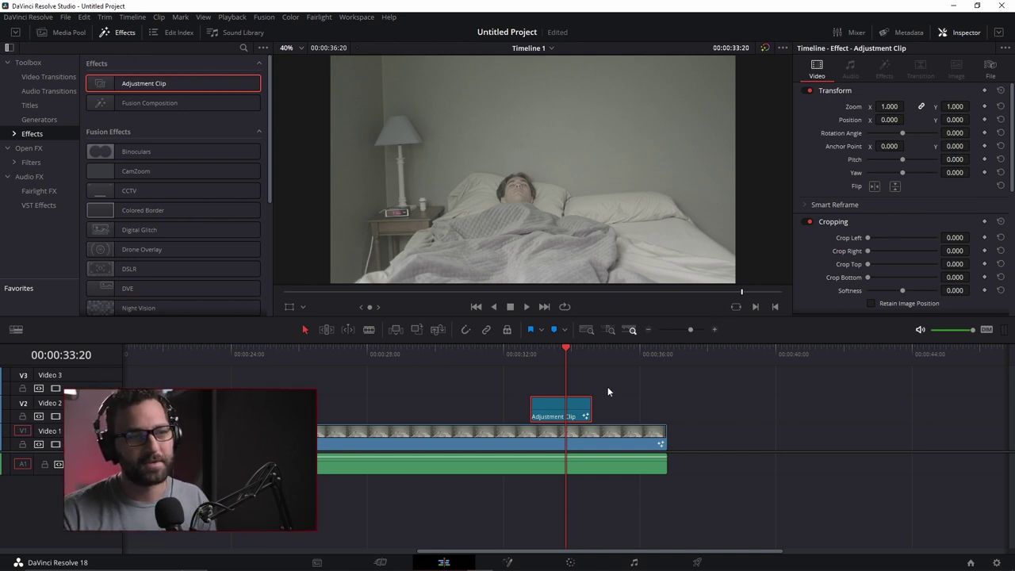
scroll(679, 400, up, 1)
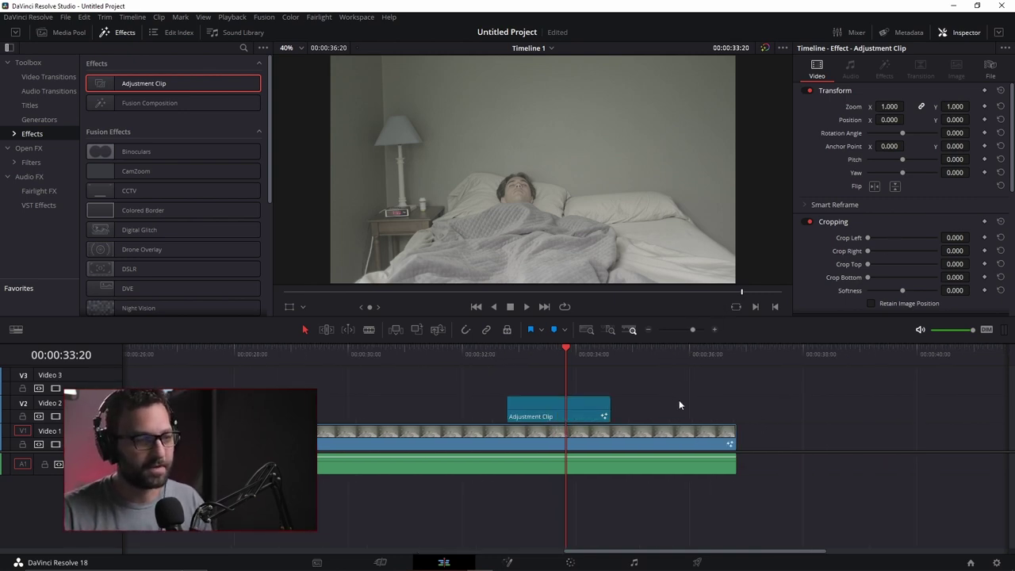
right_click(550, 411)
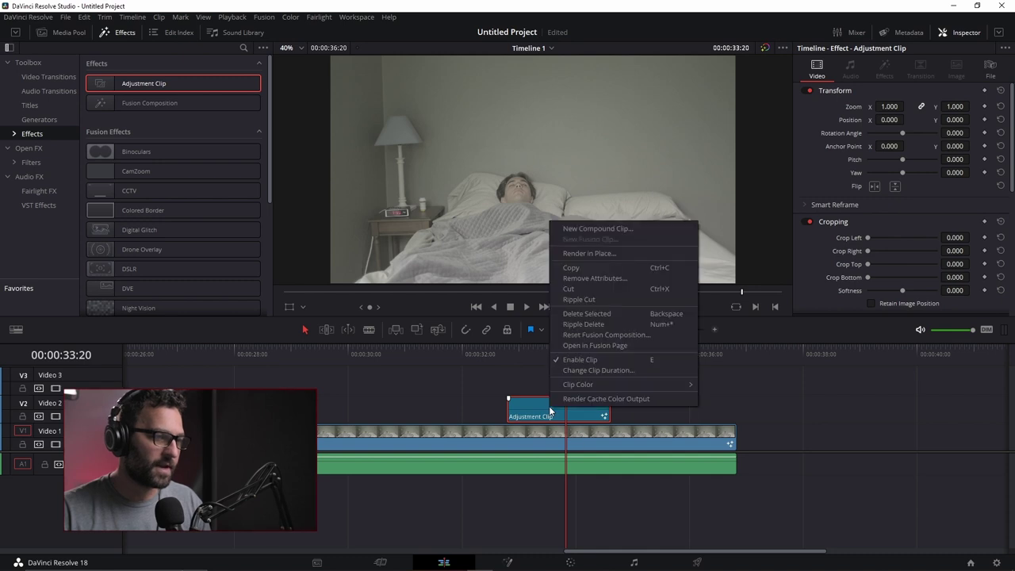
click(589, 331)
click(589, 320)
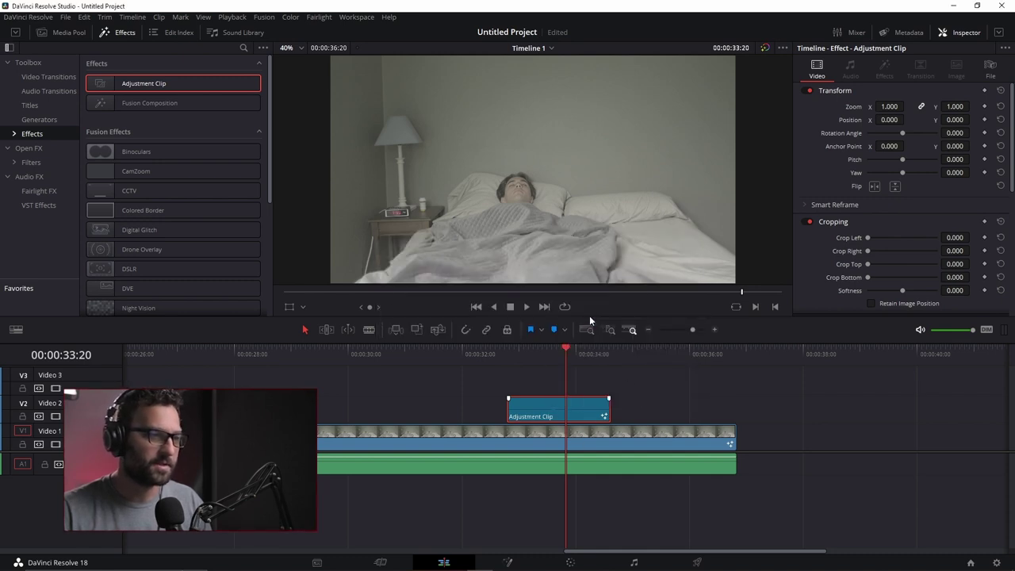
click(528, 390)
drag(535, 349, 529, 349)
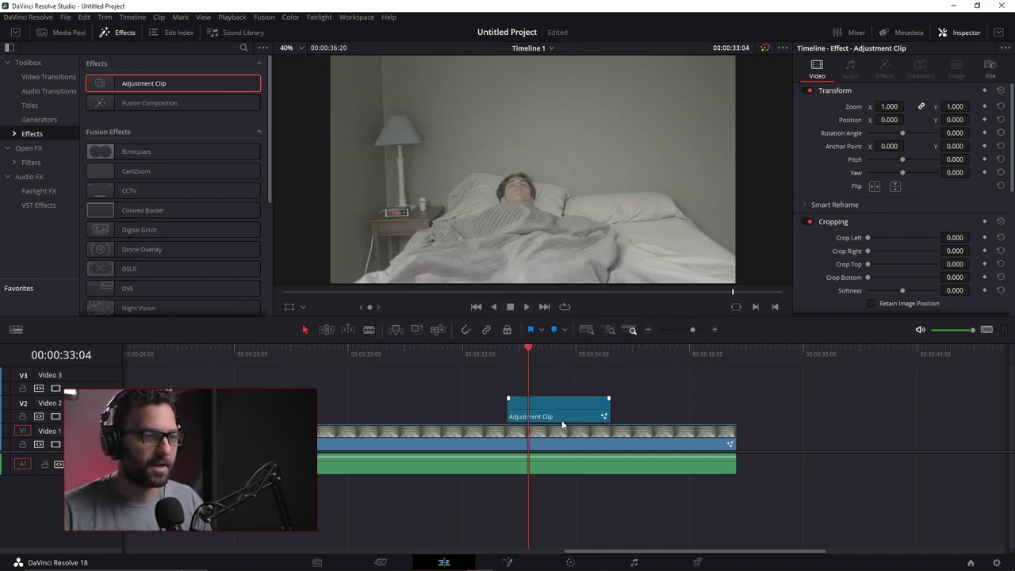
drag(602, 412, 561, 411)
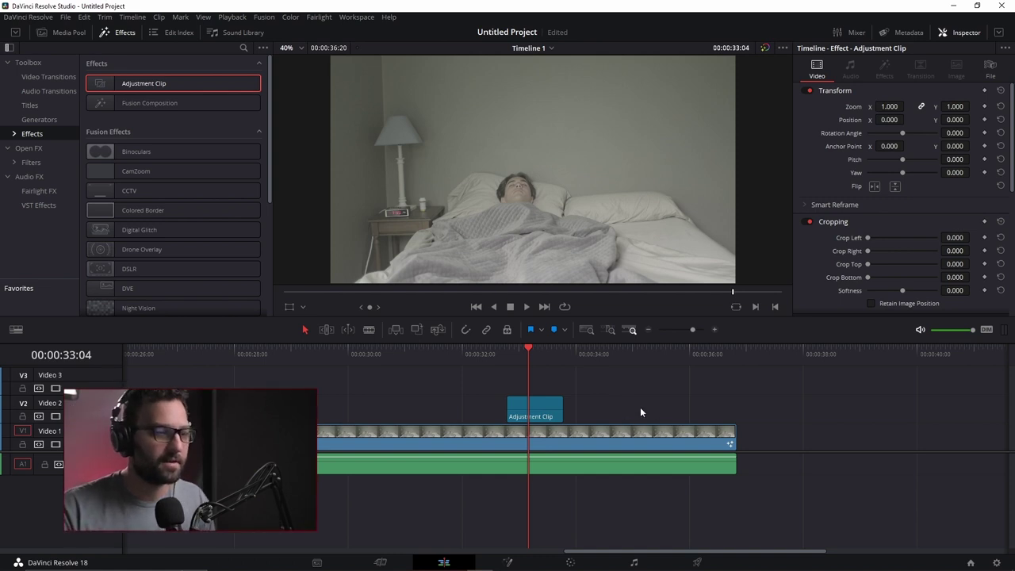
- Trim the Video 1 clip and split it at 00:37:15
click(561, 441)
key(ctrl+minus)
key(ctrl+minus)
key(ctrl+minus)
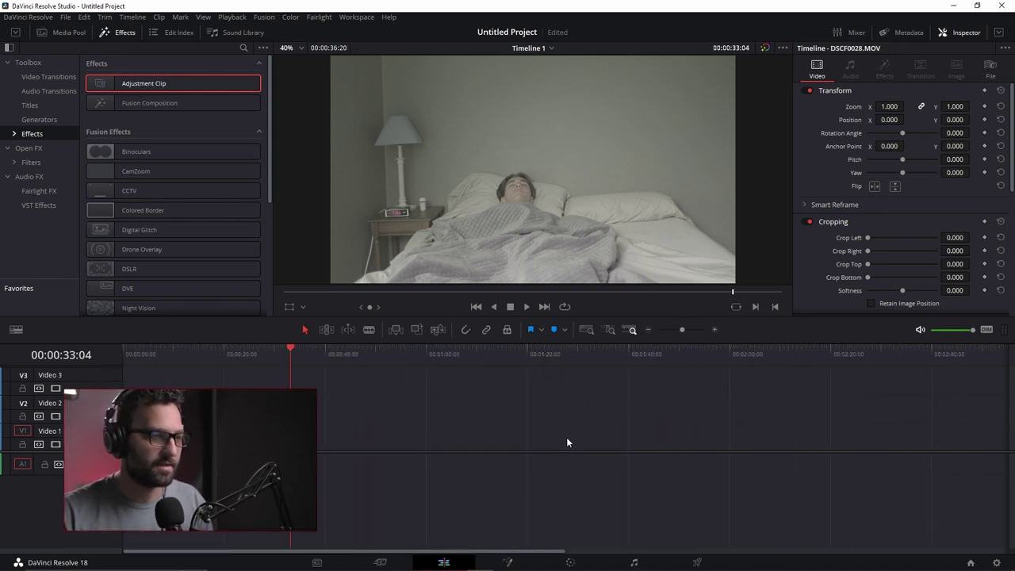
drag(313, 438, 581, 436)
drag(452, 353, 523, 355)
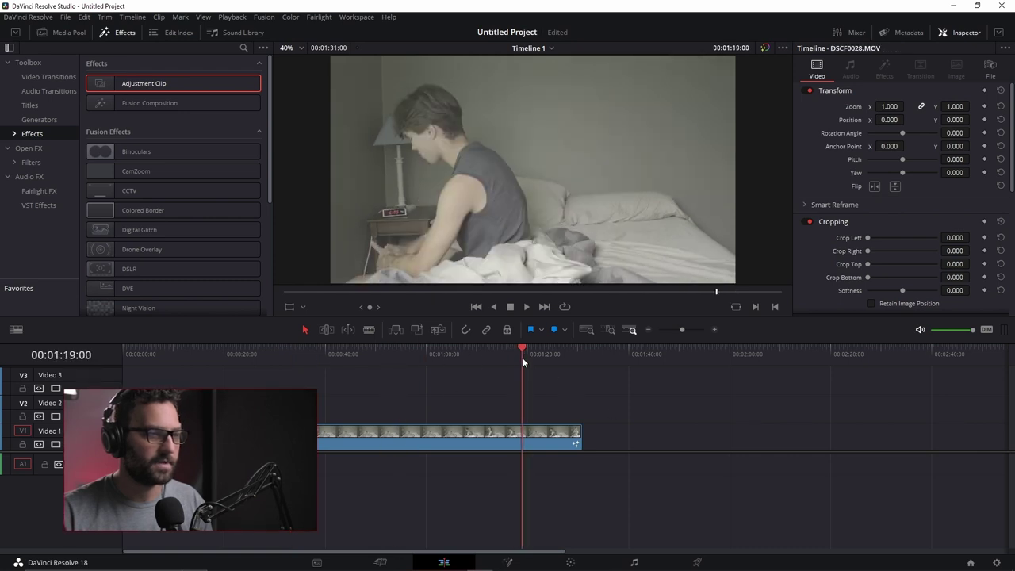
drag(568, 436, 522, 436)
drag(335, 437, 370, 438)
click(356, 358)
click(312, 351)
key(ctrl+equal)
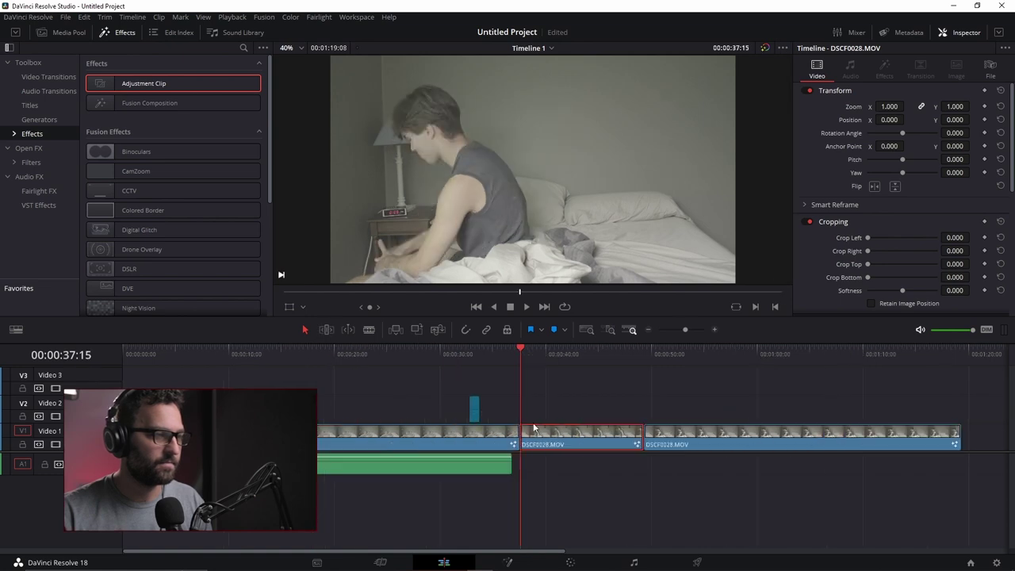
- Delete the clip after the cut and the audio, then move the Adjustment Clip to the playhead
click(764, 443)
key(Delete)
click(322, 464)
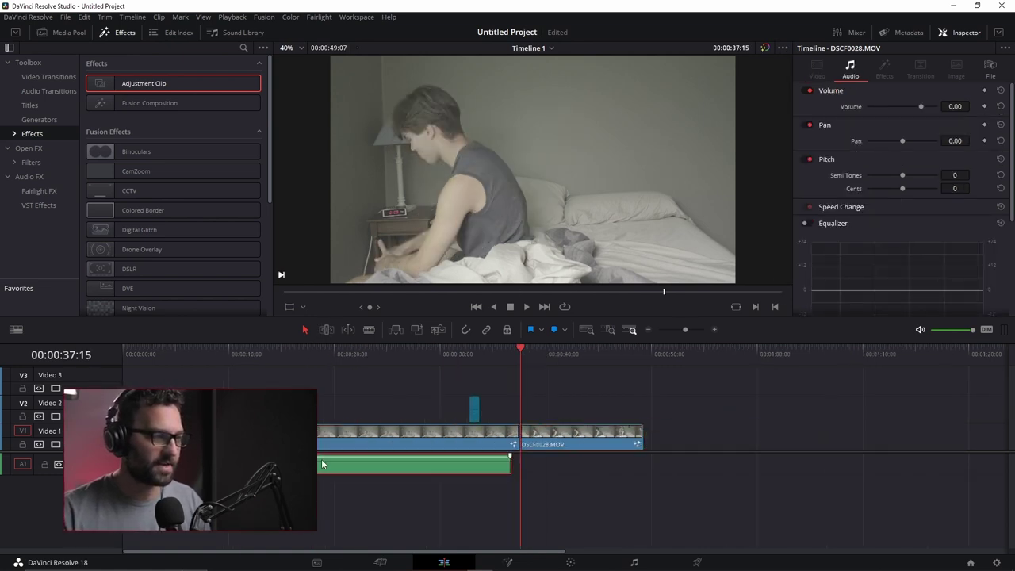
key(Delete)
scroll(554, 405, up, 5)
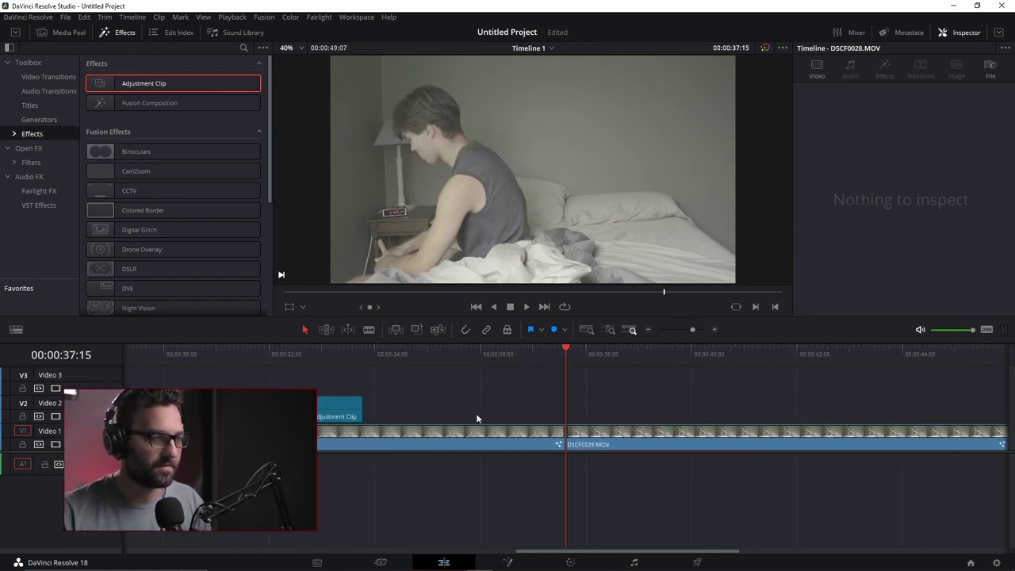
click(325, 409)
mouse_move(332, 408)
mouse_down()
mouse_move(313, 408)
mouse_move(568, 414)
mouse_move(576, 432)
mouse_up()
scroll(611, 421, up, 3)
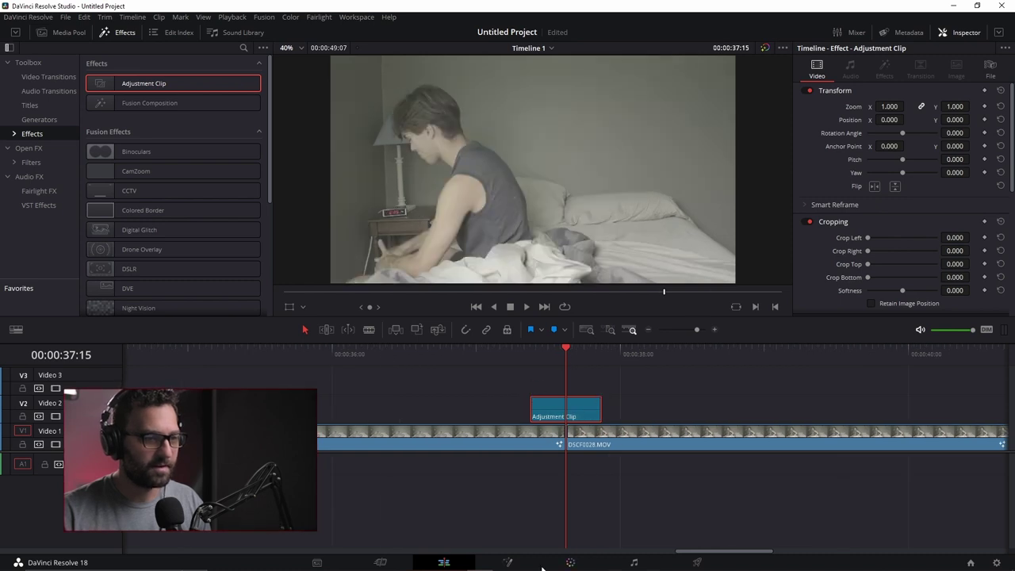
click(507, 561)
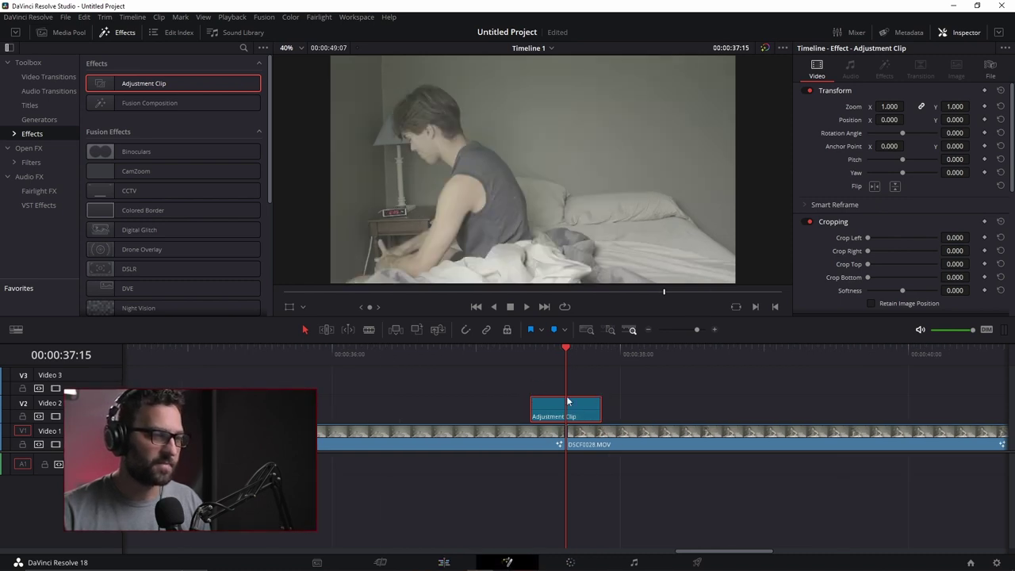
- Show MediaOut1 in the right viewer and scrub through frames 16 to the last frame
click(500, 468)
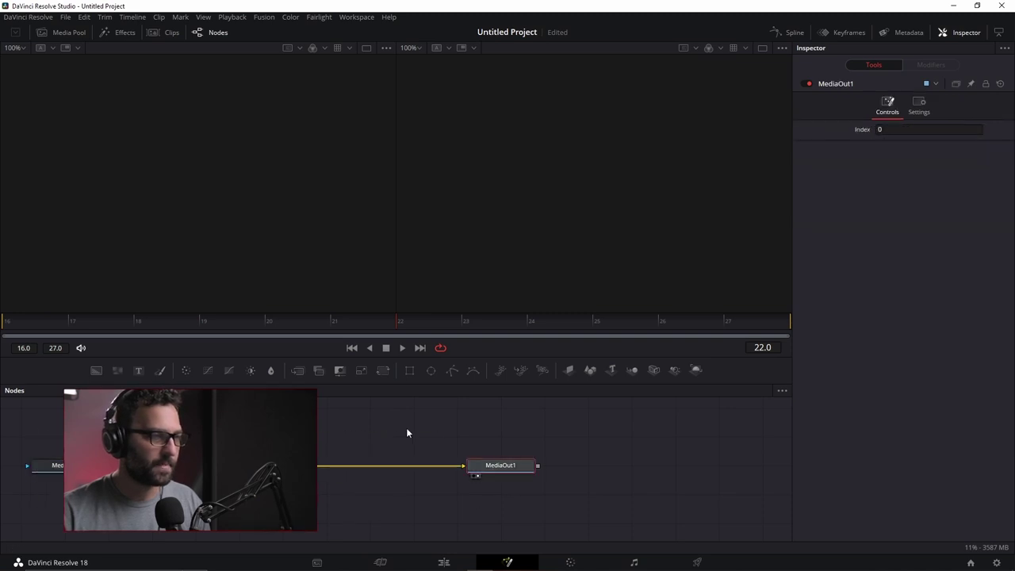
click(73, 323)
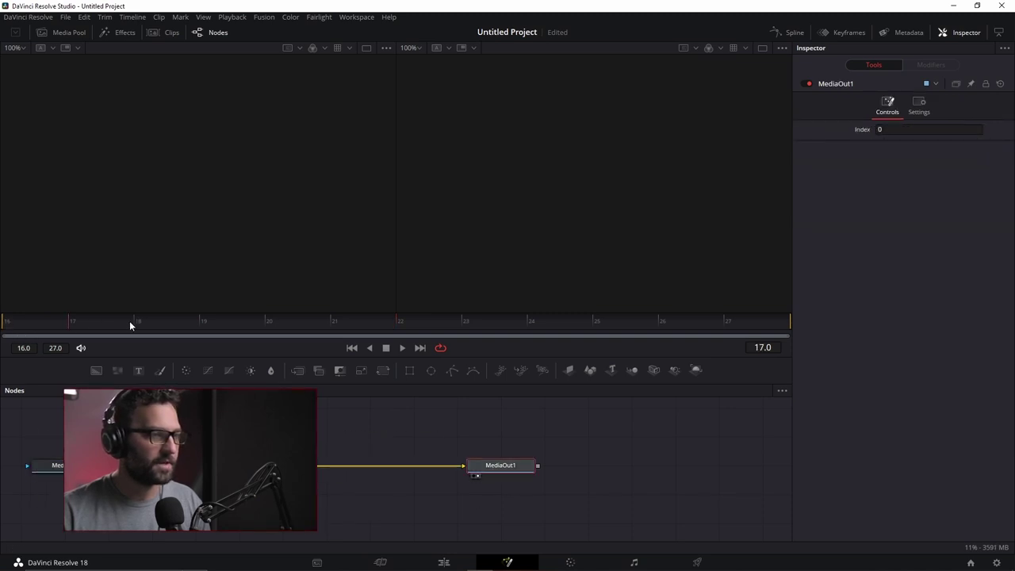
click(324, 331)
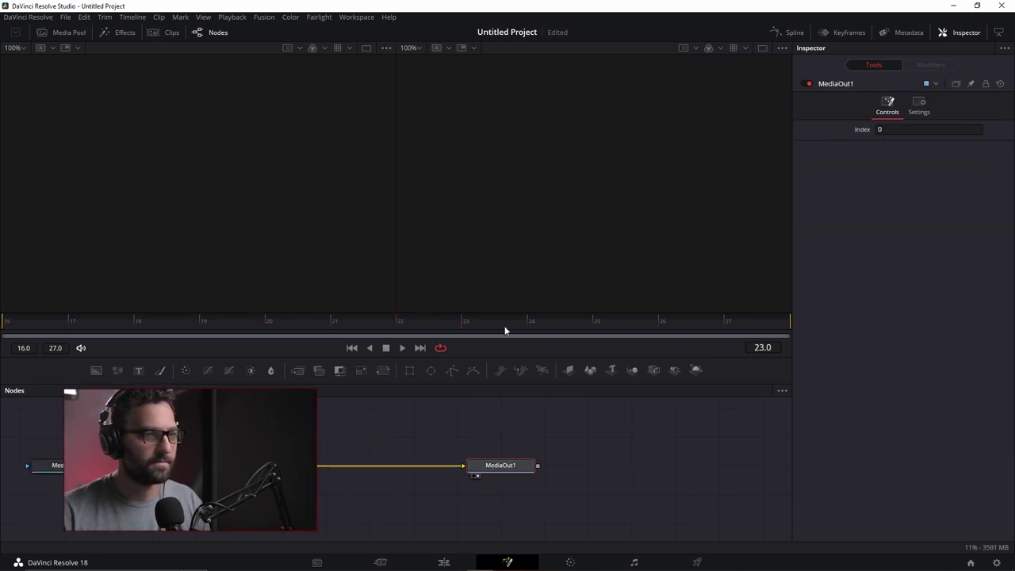
key(2)
click(728, 331)
click(236, 322)
drag(235, 323, 1, 315)
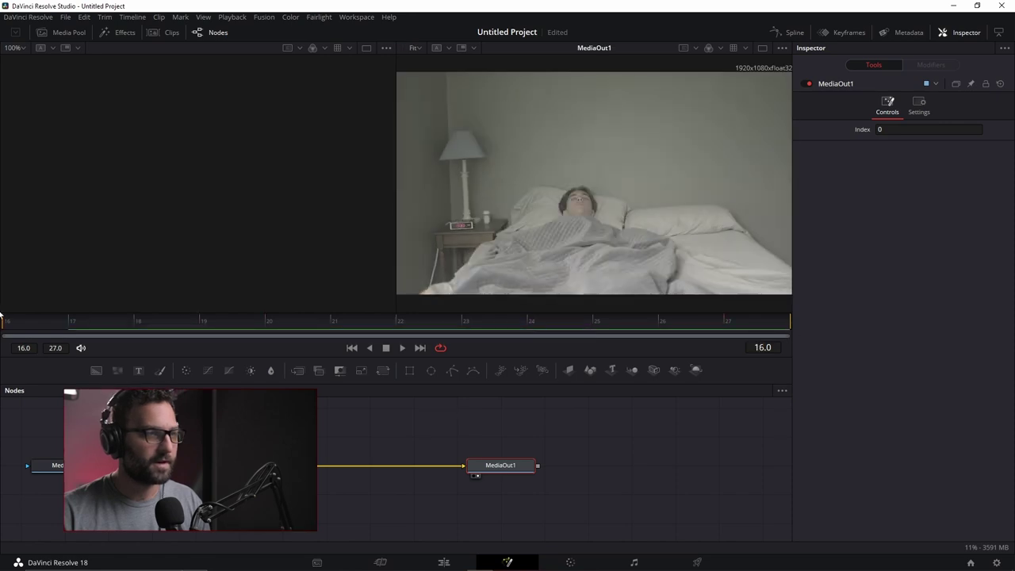
drag(316, 328, 85, 313)
drag(412, 315, 27, 309)
- Select both nodes and move them to the right in the graph
click(318, 483)
key(ctrl+a)
drag(501, 466, 725, 464)
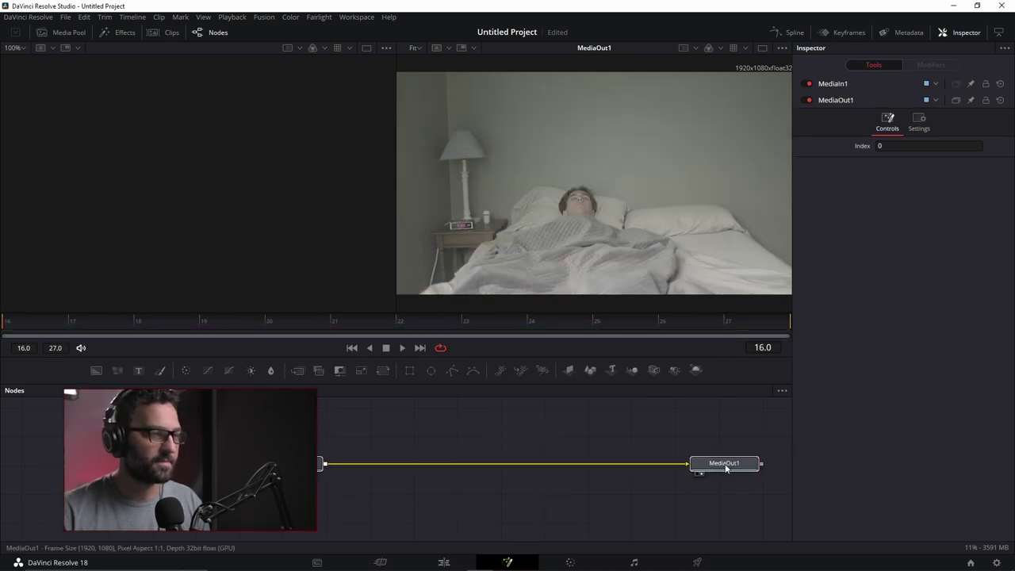
- Insert a Transform node and then a Blur node after MediaIn1
click(301, 464)
click(360, 369)
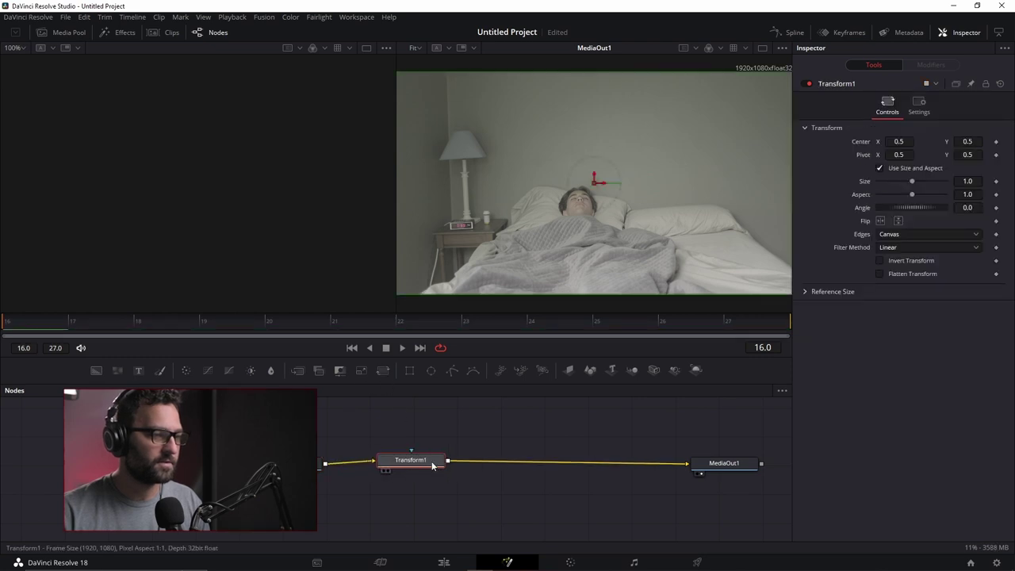
click(271, 369)
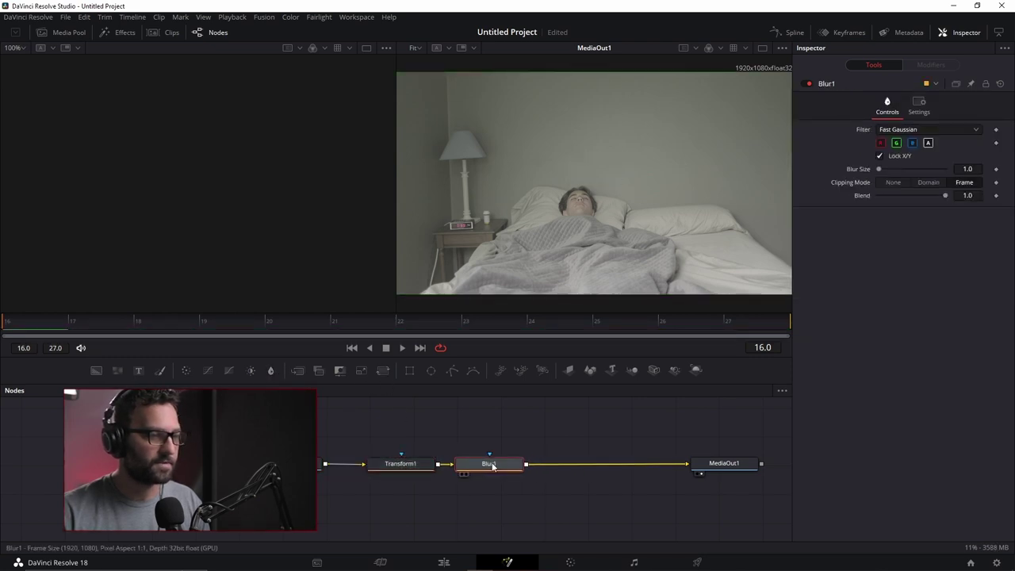
- Keyframe Transform1's Center at frame 16, set Center X -1.5 at frame 27, with Mirror edges
click(420, 462)
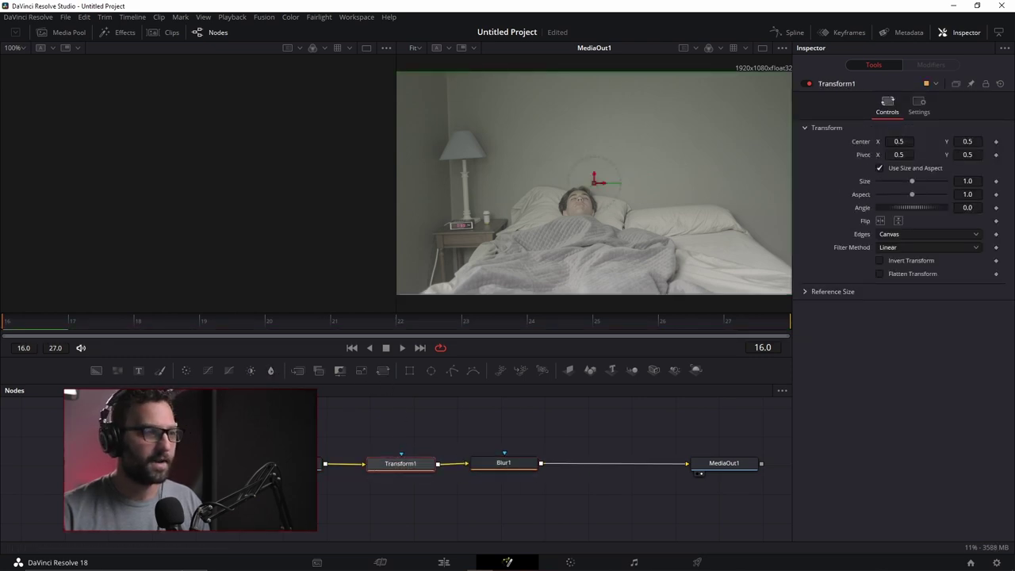
click(996, 141)
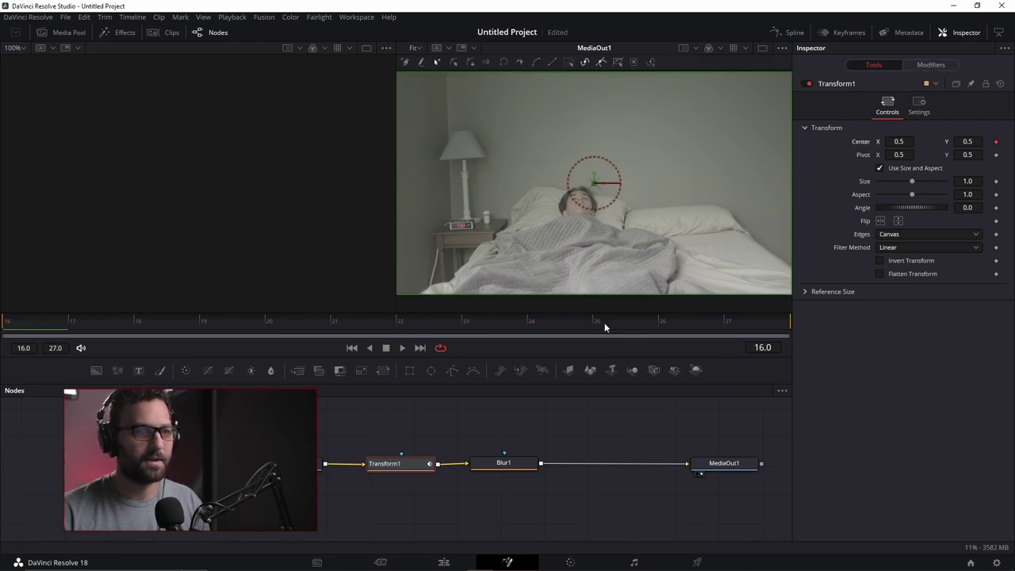
drag(605, 323, 737, 321)
drag(898, 141, 832, 141)
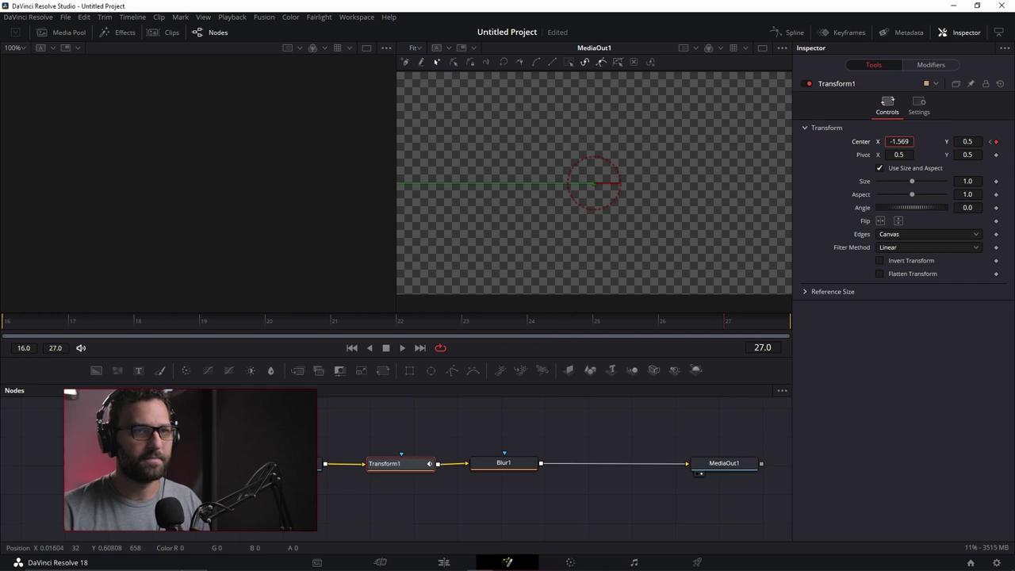
drag(833, 141, 909, 154)
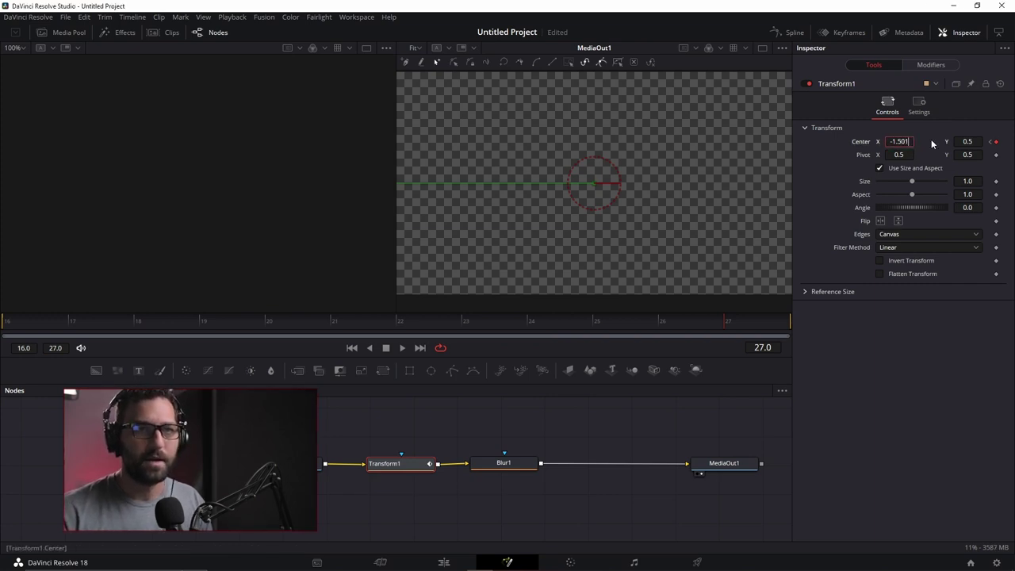
key(BackSpace)
key(BackSpace)
click(895, 234)
click(892, 282)
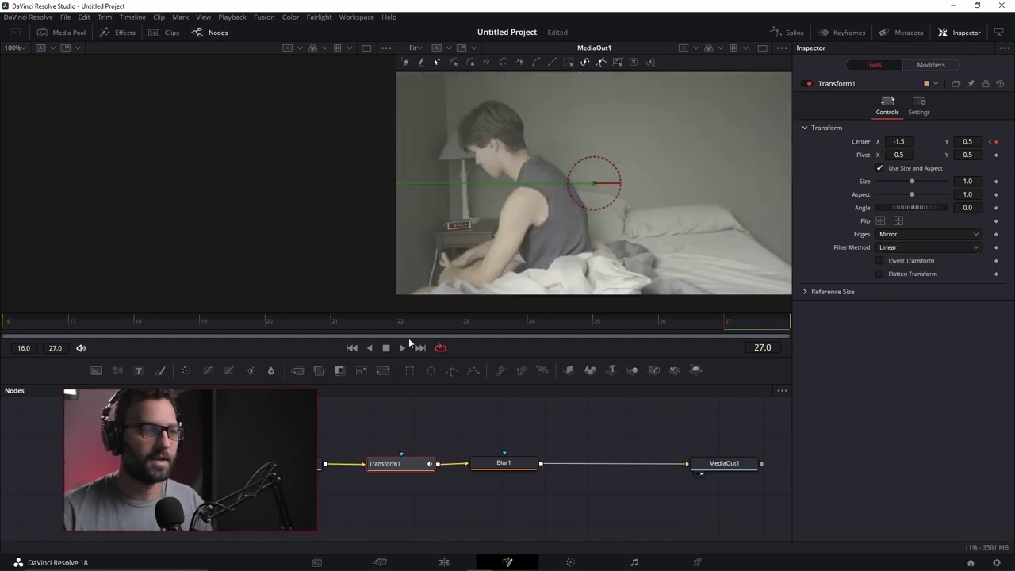
click(508, 466)
key(Home)
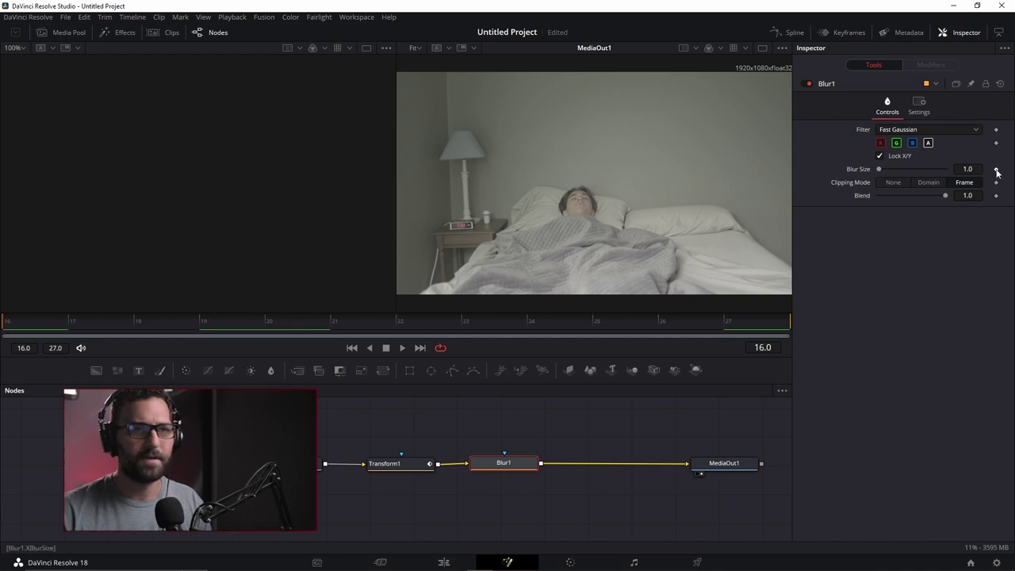
- Keyframe Blur1's Blur Size at 0 on frame 16, 20 on frame 22, and 0 on frame 27
drag(876, 169, 863, 167)
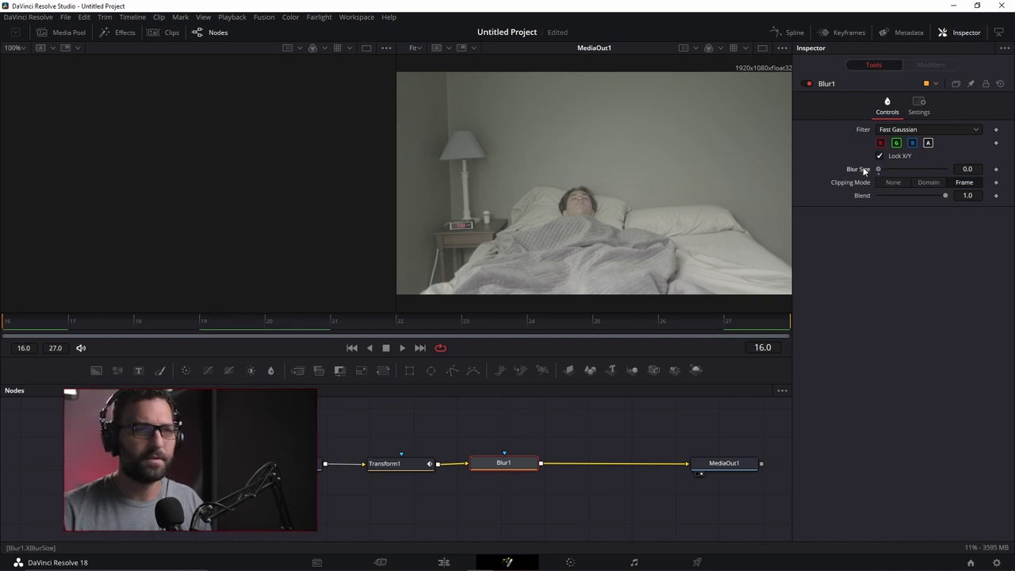
click(997, 170)
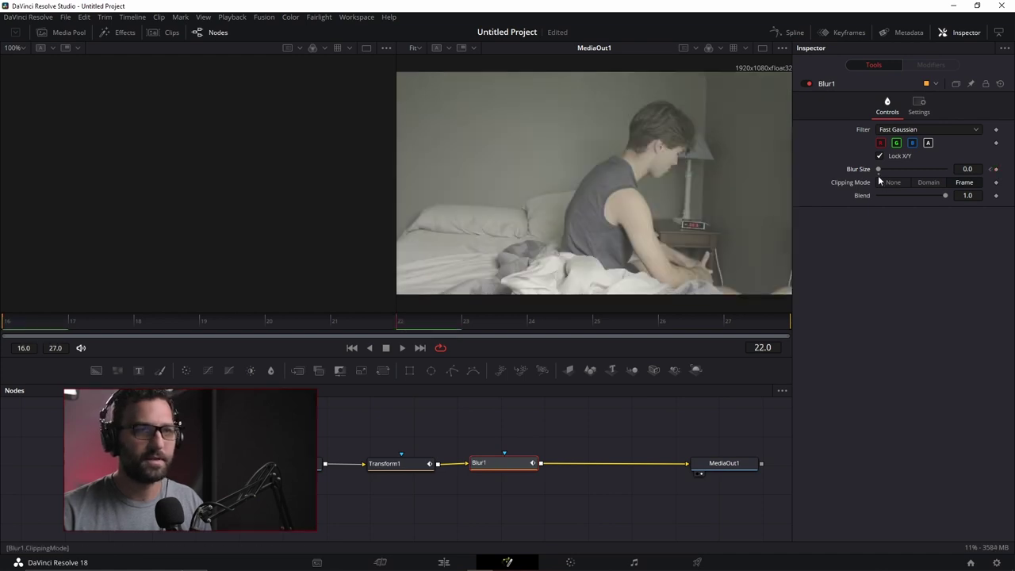
drag(957, 168, 975, 168)
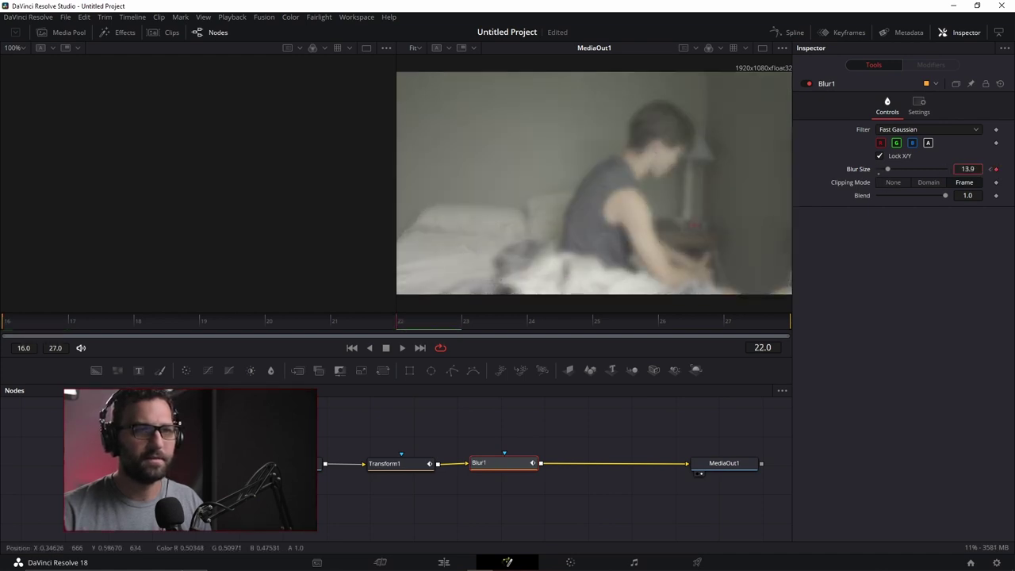
drag(975, 168, 977, 167)
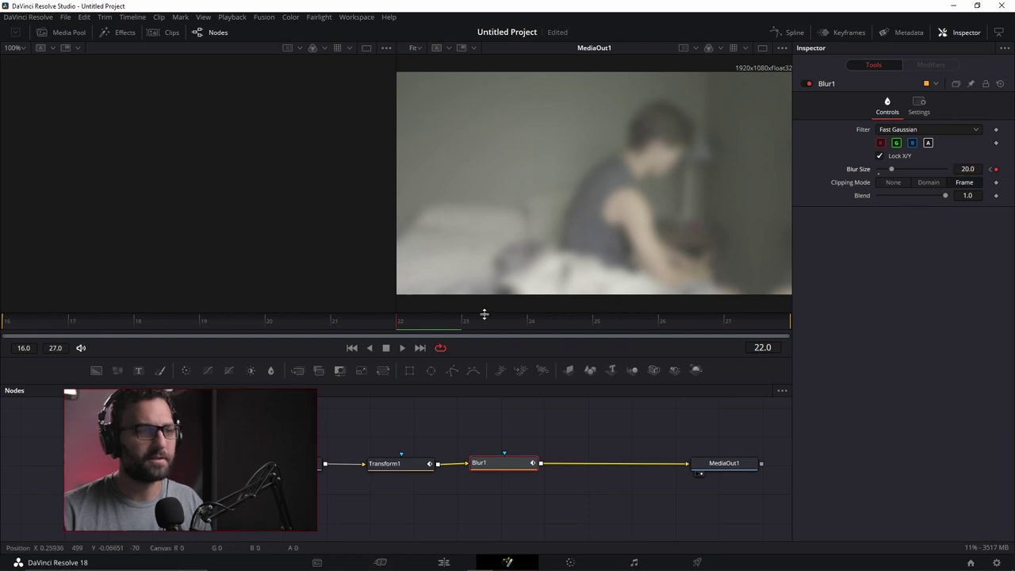
drag(473, 325, 723, 320)
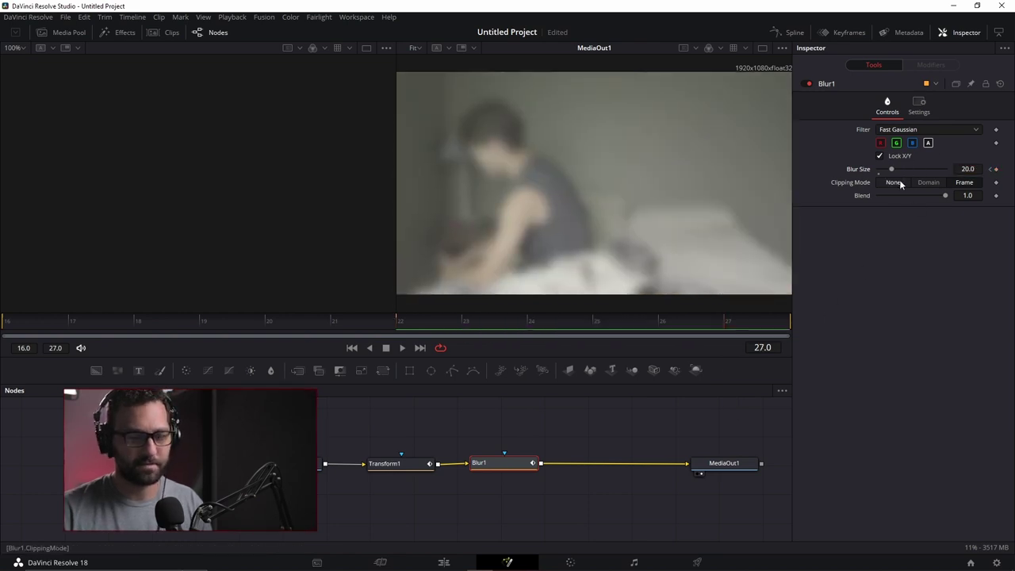
drag(892, 169, 872, 168)
drag(236, 320, 767, 325)
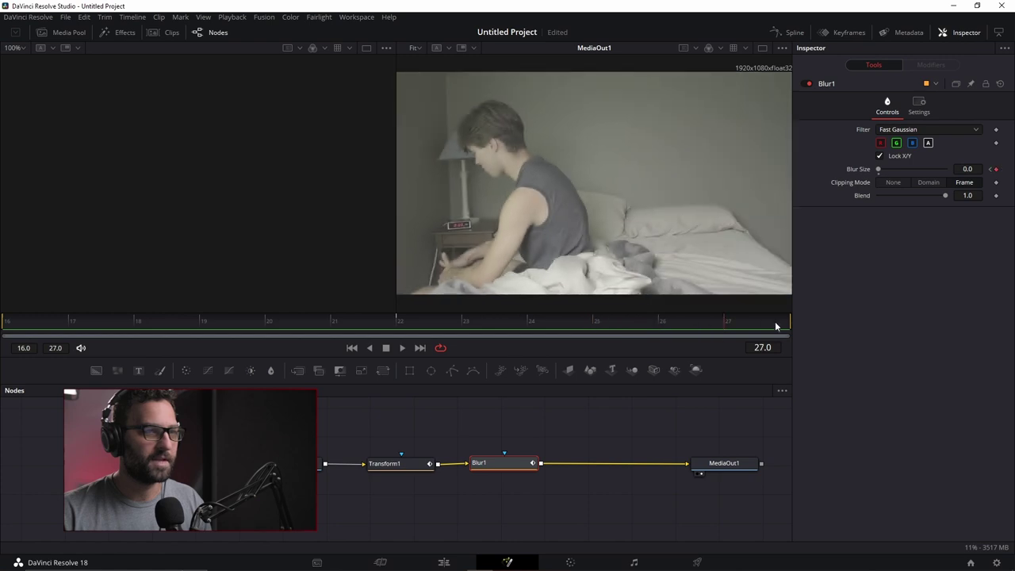
- On the Edit page, play back the effect section from about 37:06
click(444, 562)
click(512, 354)
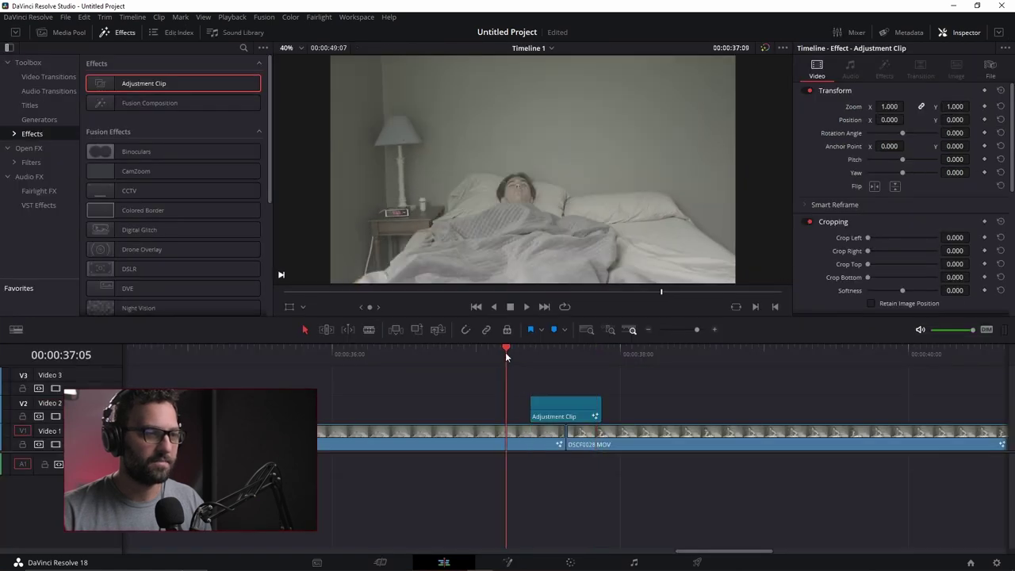
key(space)
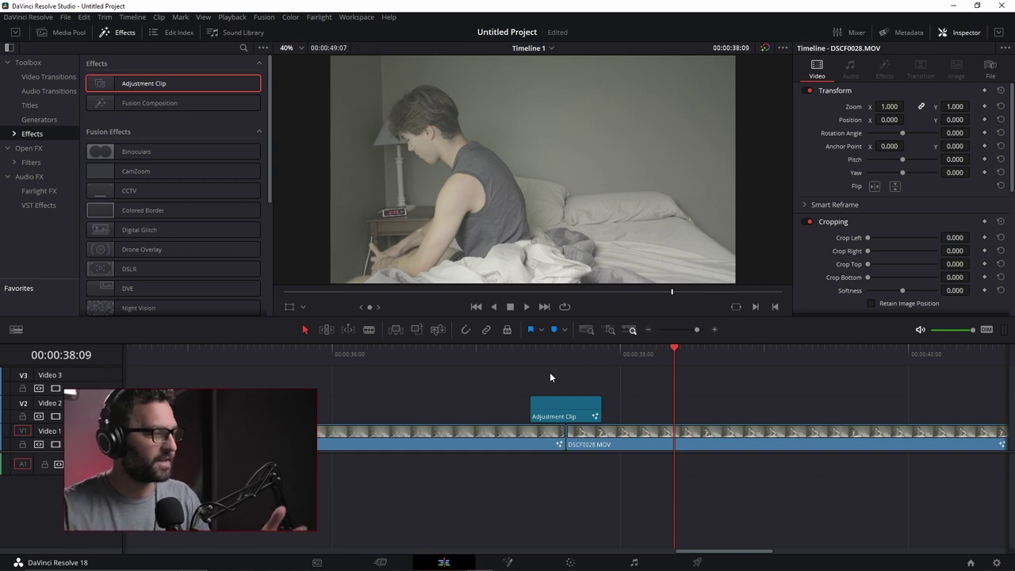
click(512, 351)
key(space)
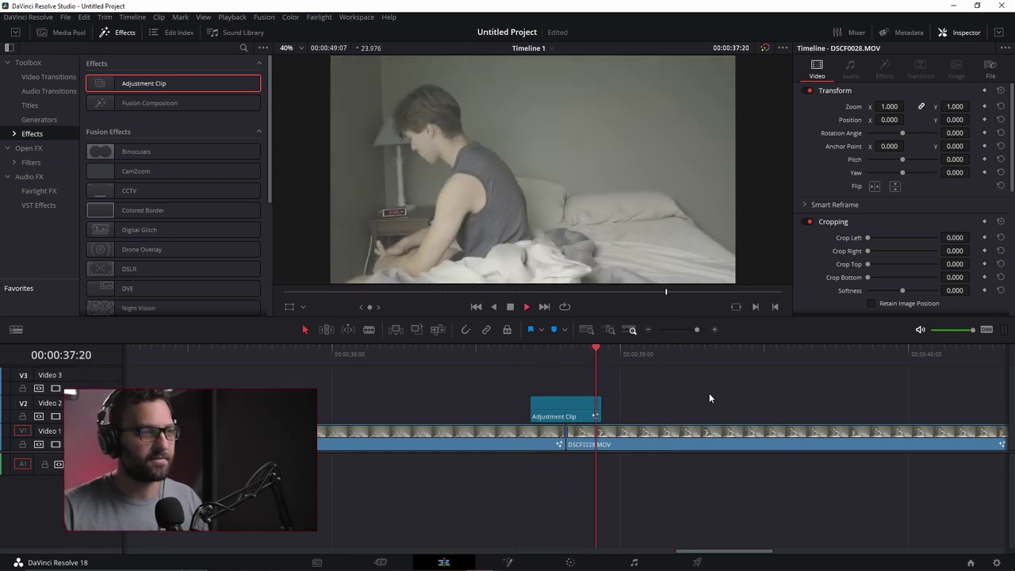
- Slide the Adjustment Clip later on Video 2 and replay from 37:19 to review
drag(594, 404, 674, 376)
click(591, 352)
click(782, 403)
key(space)
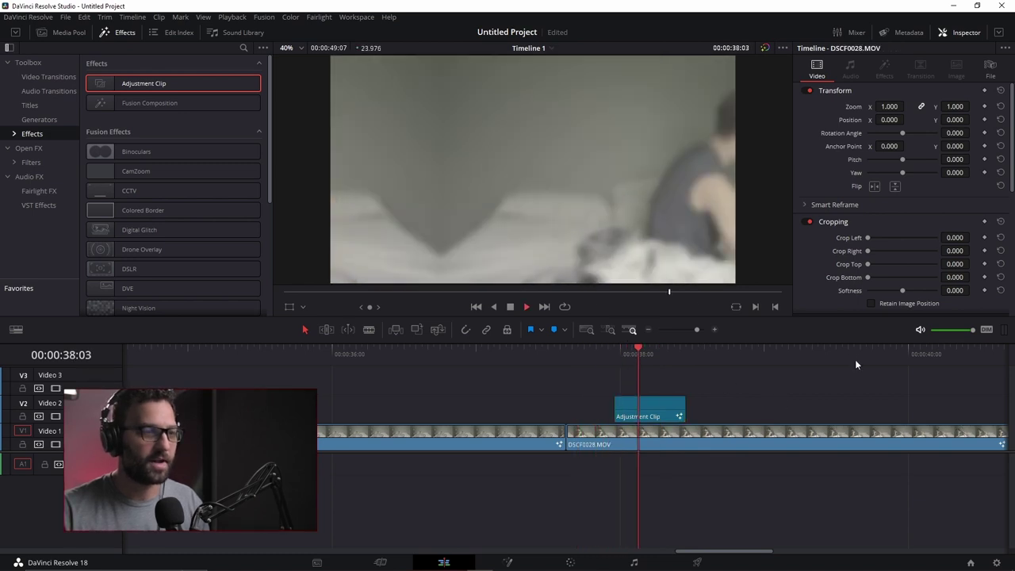
click(641, 406)
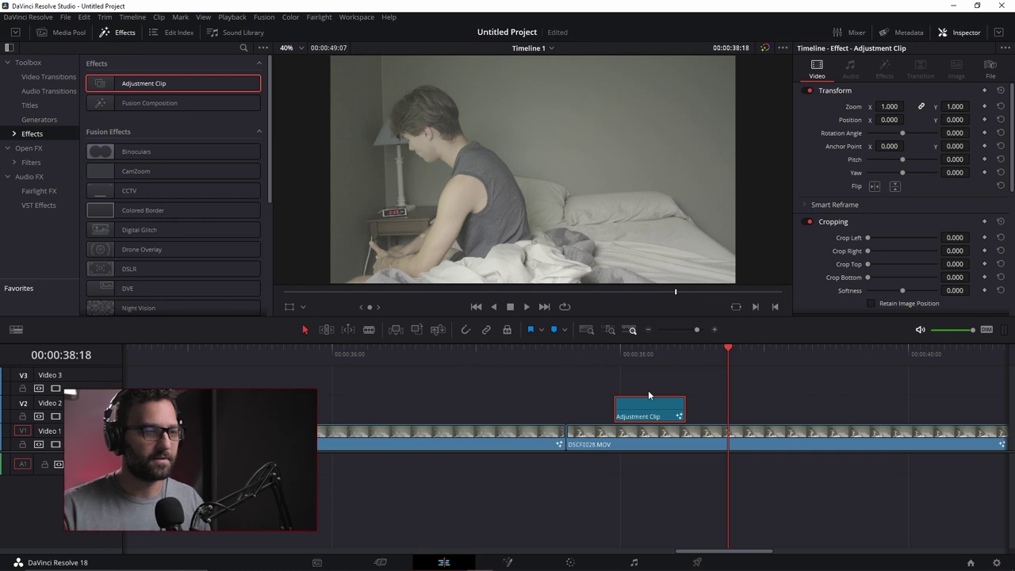
drag(637, 354, 672, 355)
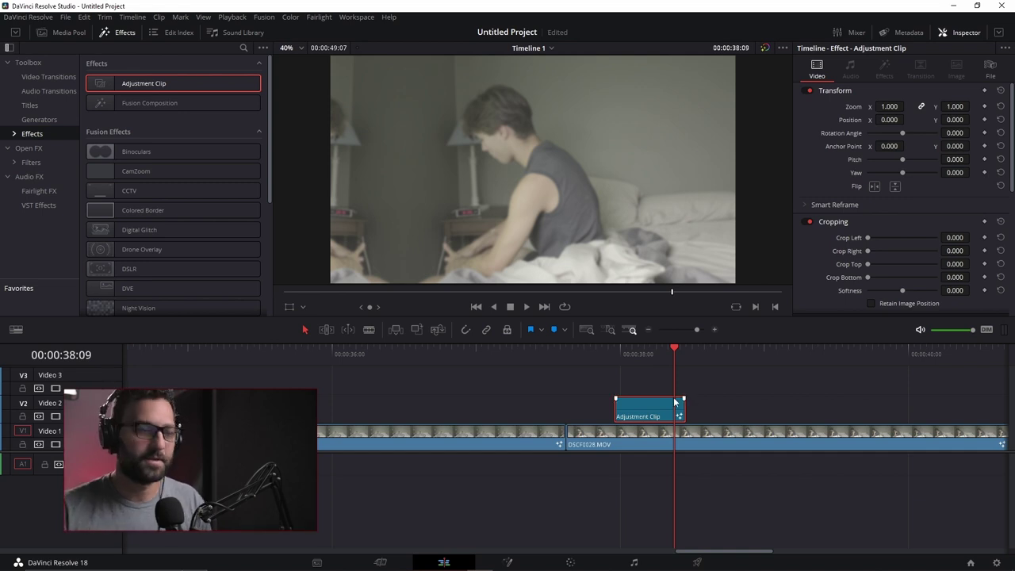
- Clear every clip from the timeline
scroll(679, 388, down, 2)
scroll(623, 407, down, 2)
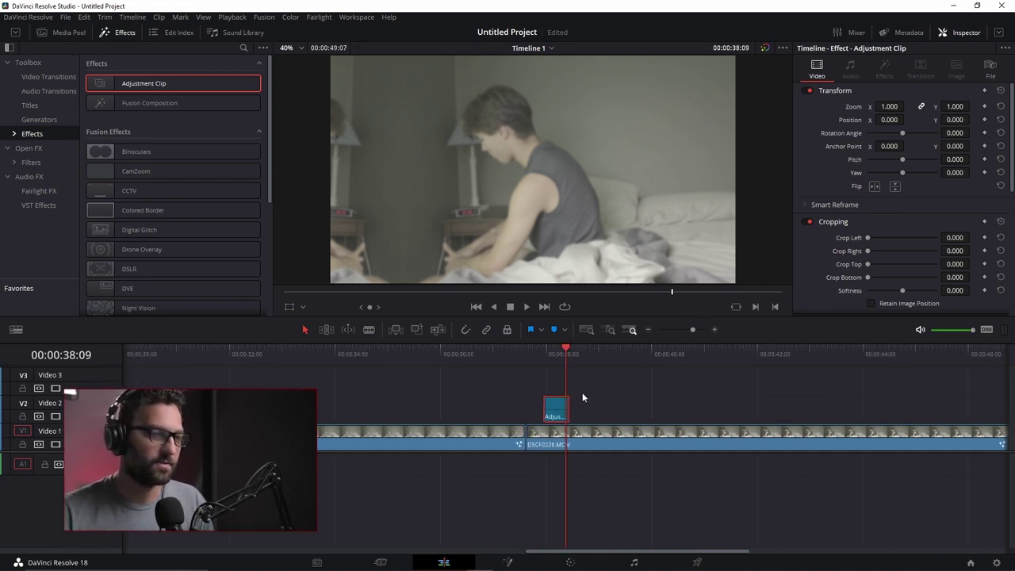
key(ctrl+z)
key(ctrl+z)
key(ctrl+z)
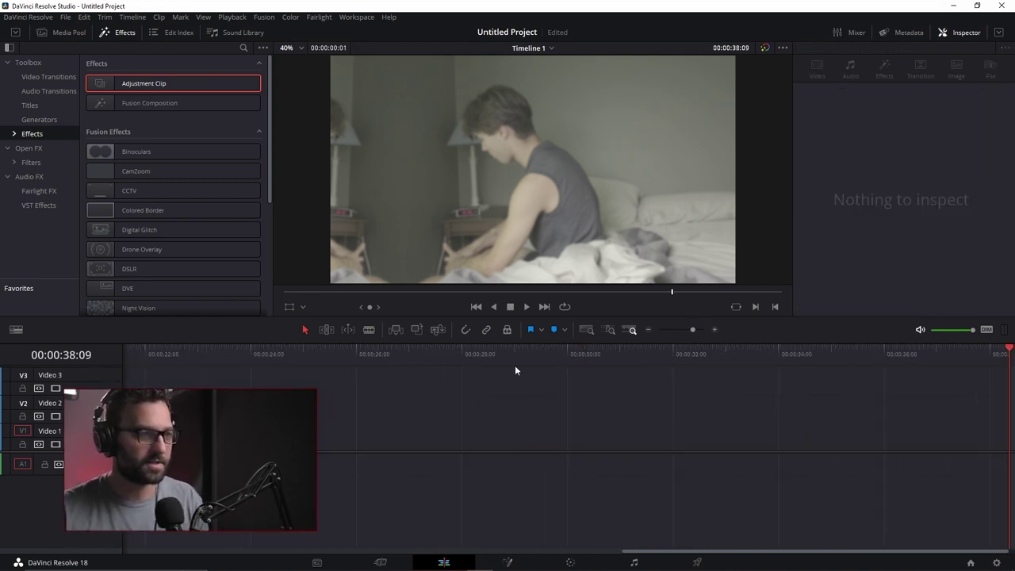
- Return the playhead to the start of the empty timeline
scroll(505, 406, down, 5)
click(237, 351)
scroll(554, 396, up, 5)
key(Home)
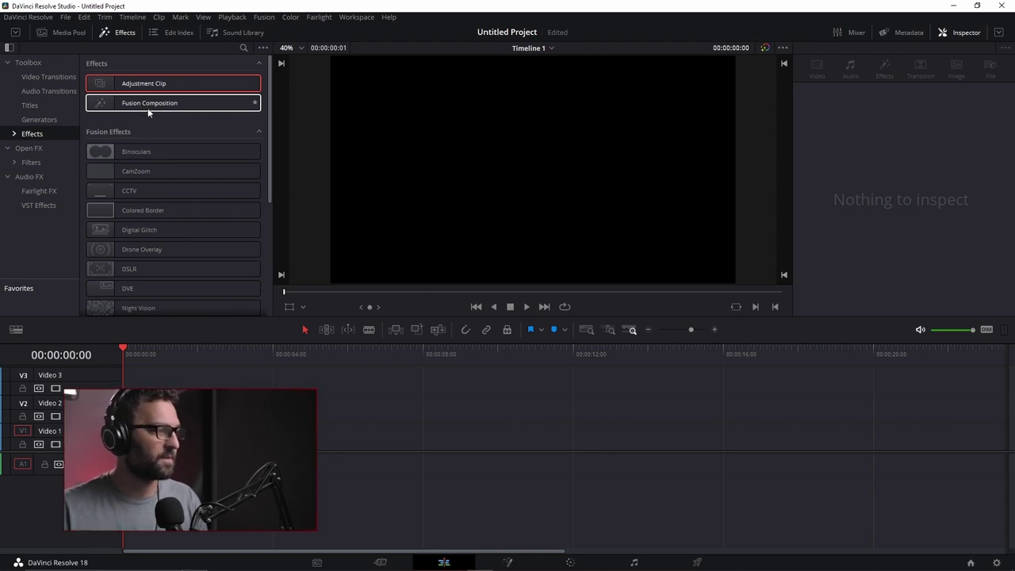
- Drop a Fusion Composition onto Video 1 at about 7 seconds and open it in Fusion
click(147, 108)
drag(147, 103, 159, 430)
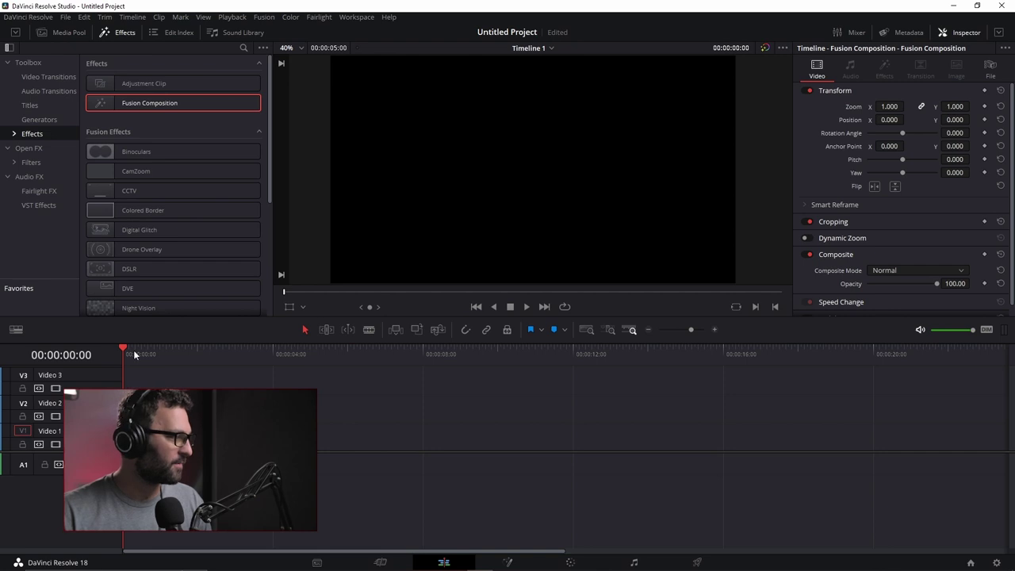
drag(198, 442, 478, 443)
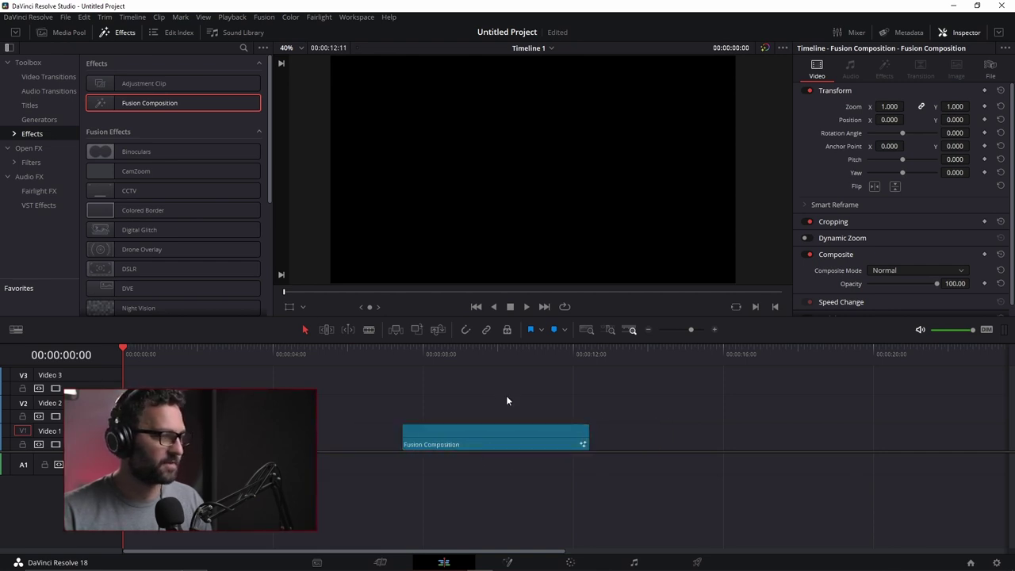
click(505, 395)
click(399, 349)
click(411, 355)
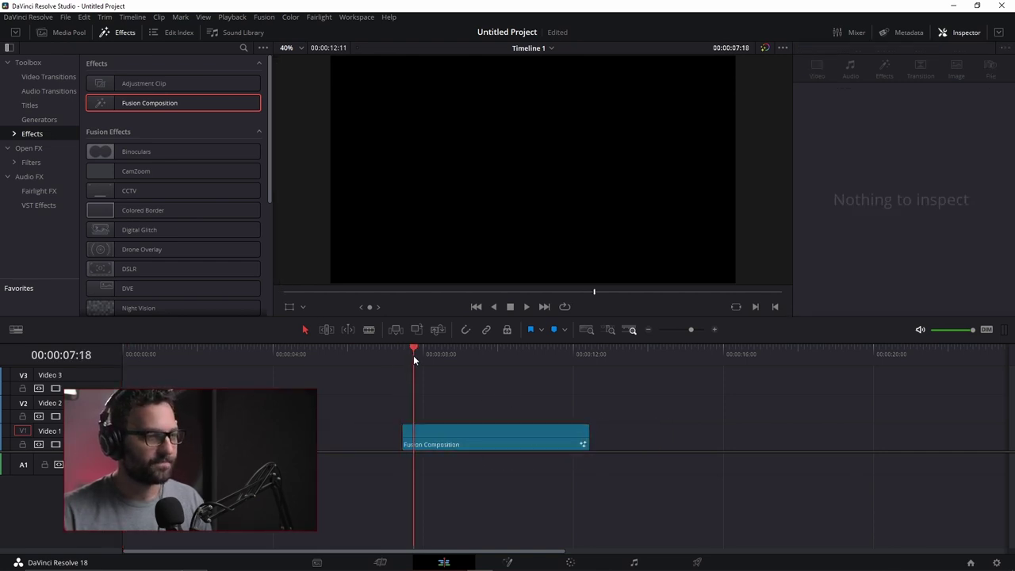
click(508, 562)
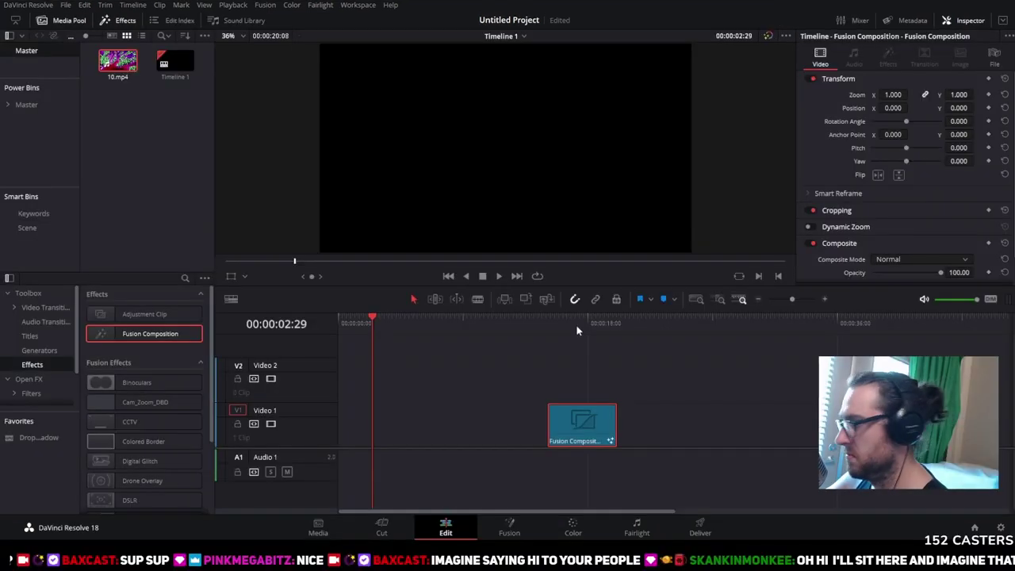
- Open the Fusion Composition clip on the Fusion page and reposition its lone MediaOut1 node
click(576, 323)
click(509, 527)
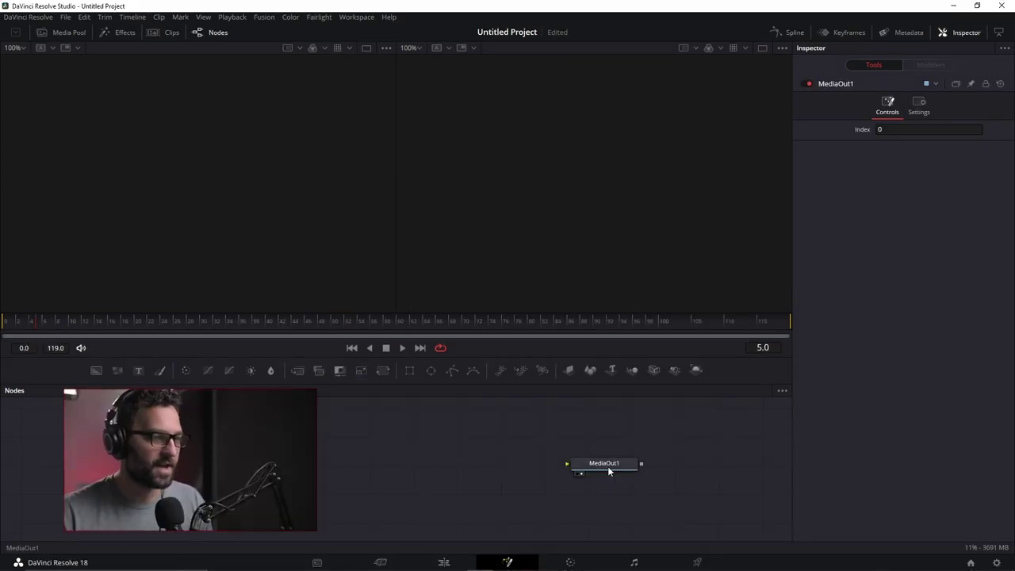
drag(628, 465, 625, 443)
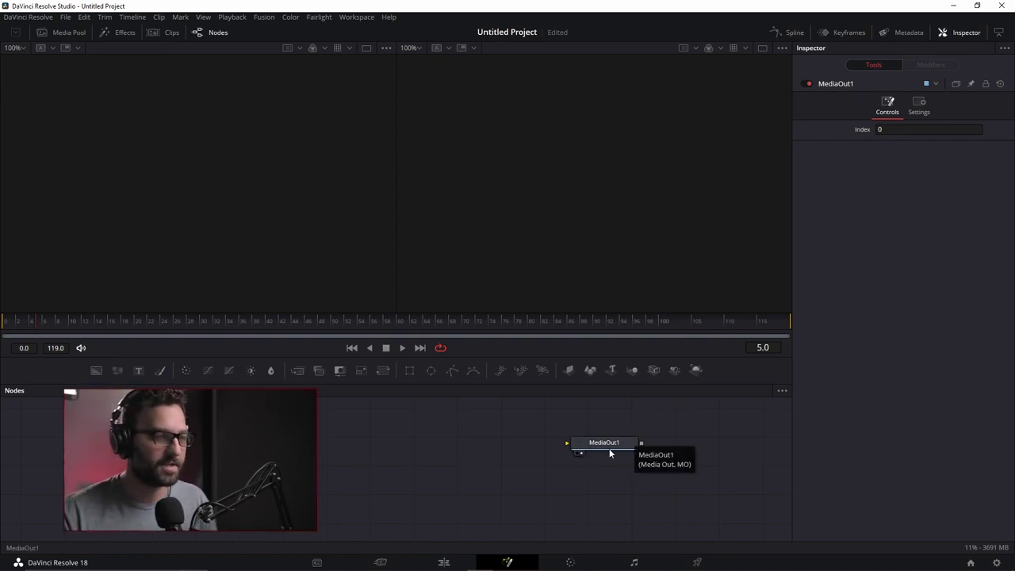
drag(609, 452, 603, 460)
click(588, 480)
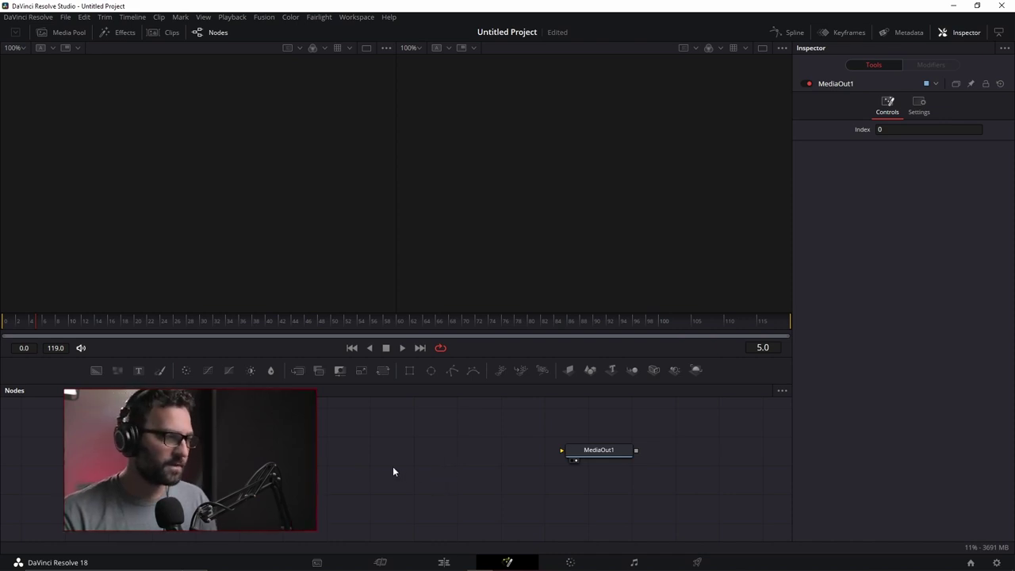
drag(611, 446, 617, 448)
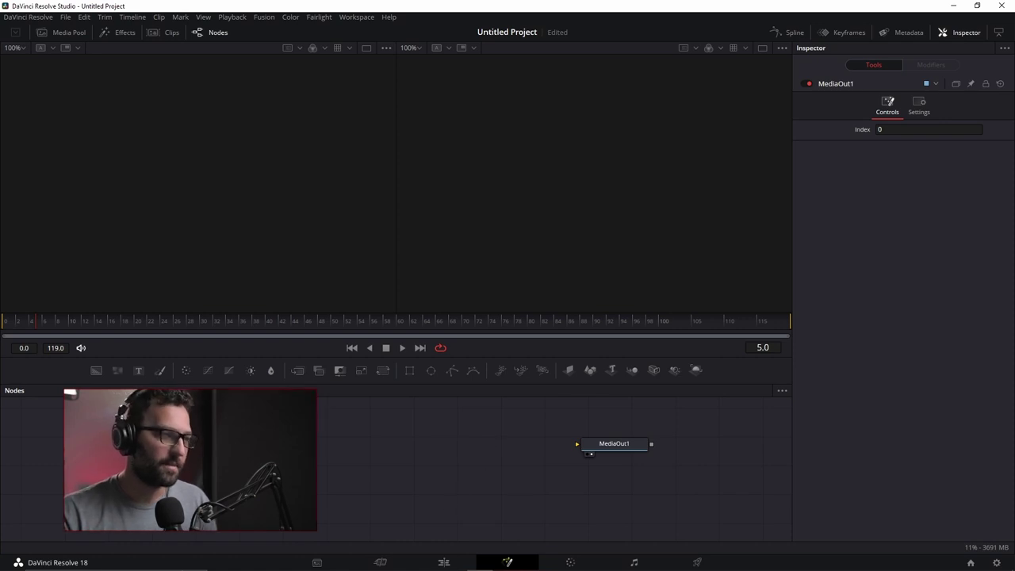
key(shift+space)
text(media)
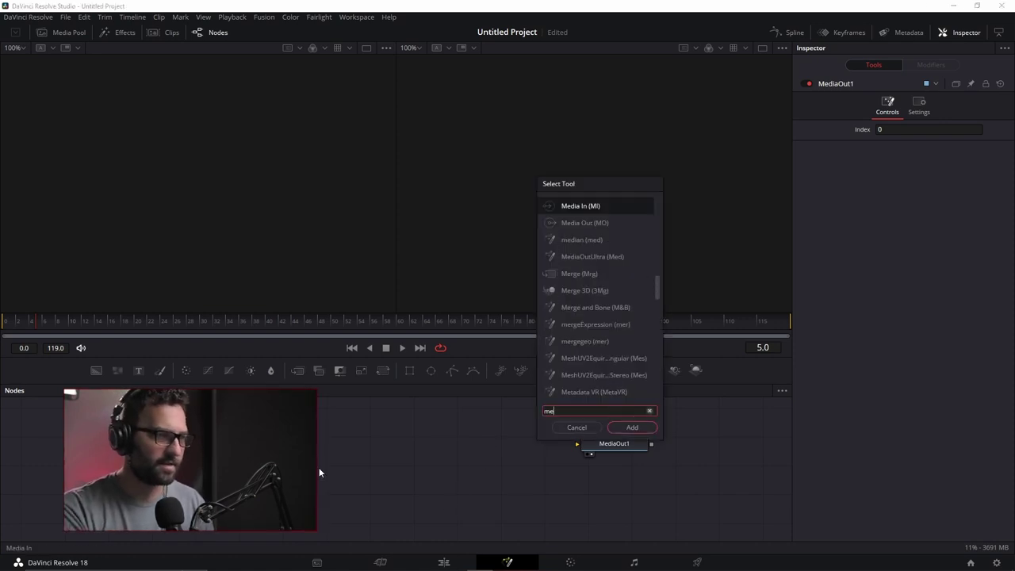
key(Return)
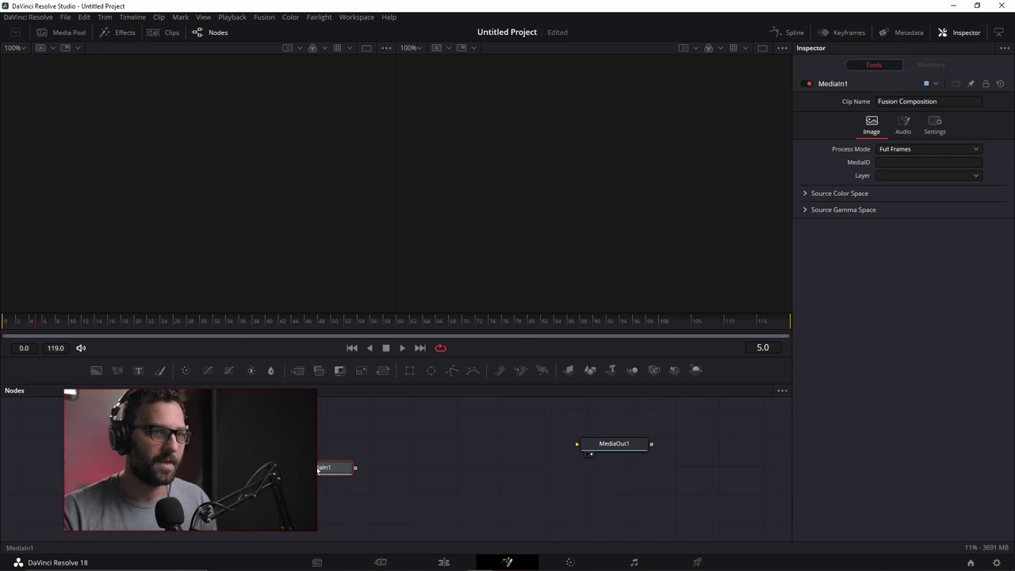
drag(319, 471, 387, 459)
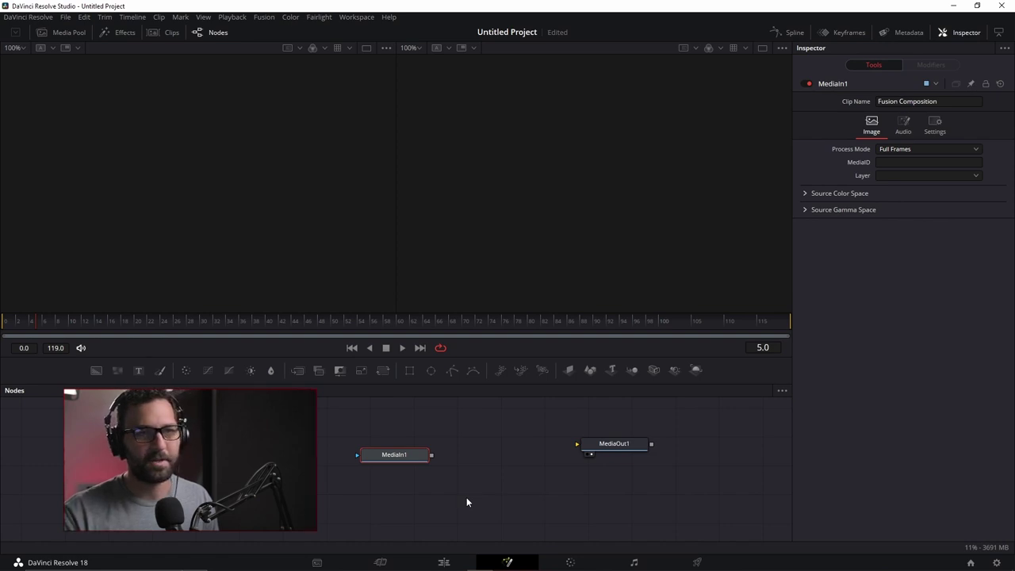
click(910, 175)
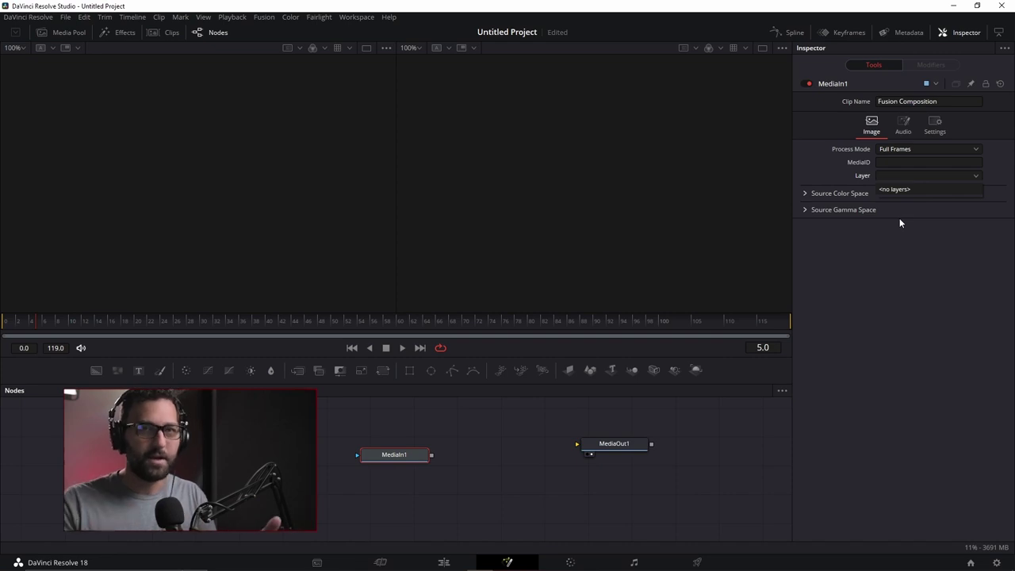
click(879, 274)
drag(378, 454, 389, 460)
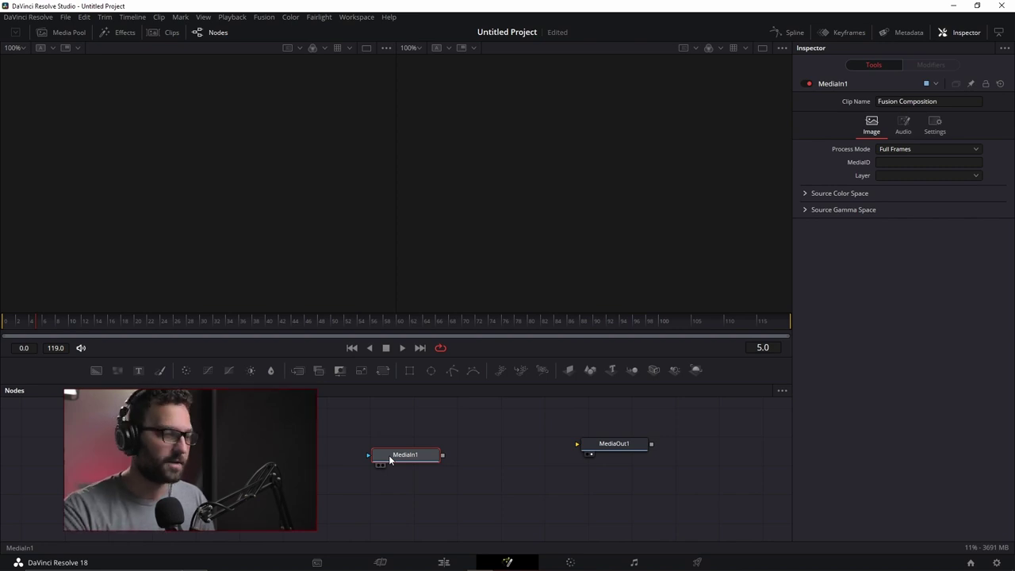
key(Delete)
click(607, 444)
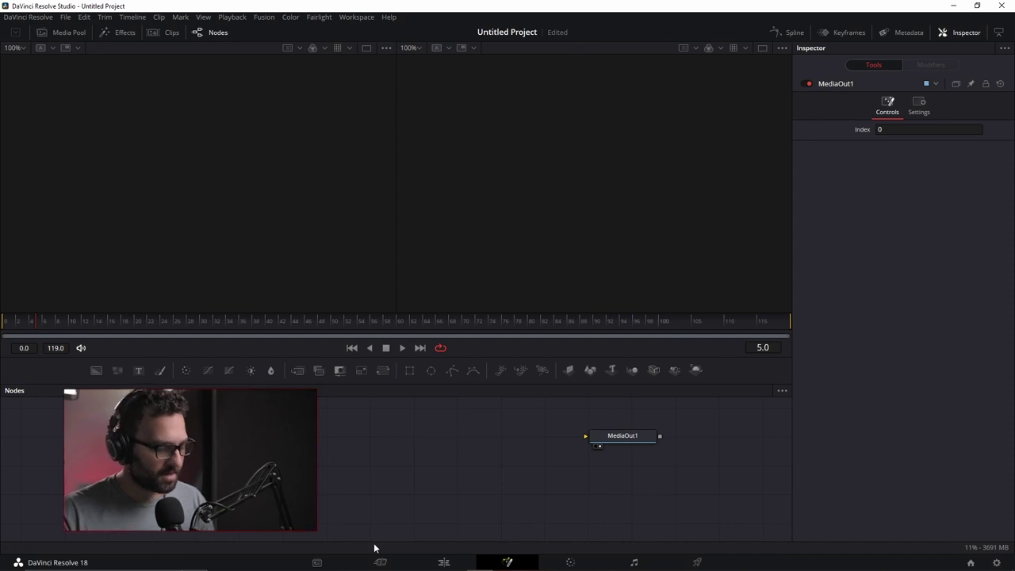
key(shift+space)
text(med)
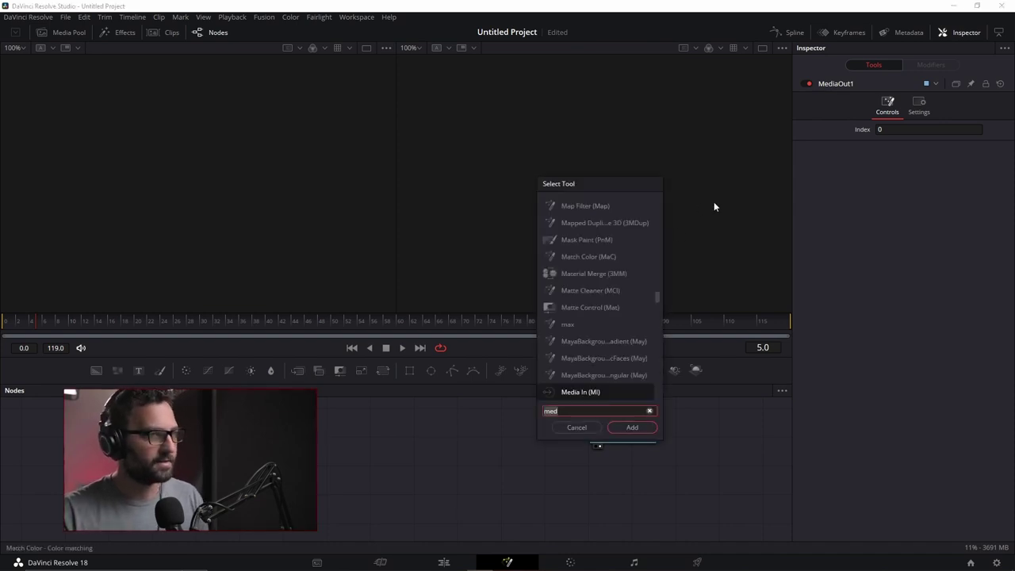
scroll(577, 300, down, 8)
drag(656, 301, 667, 193)
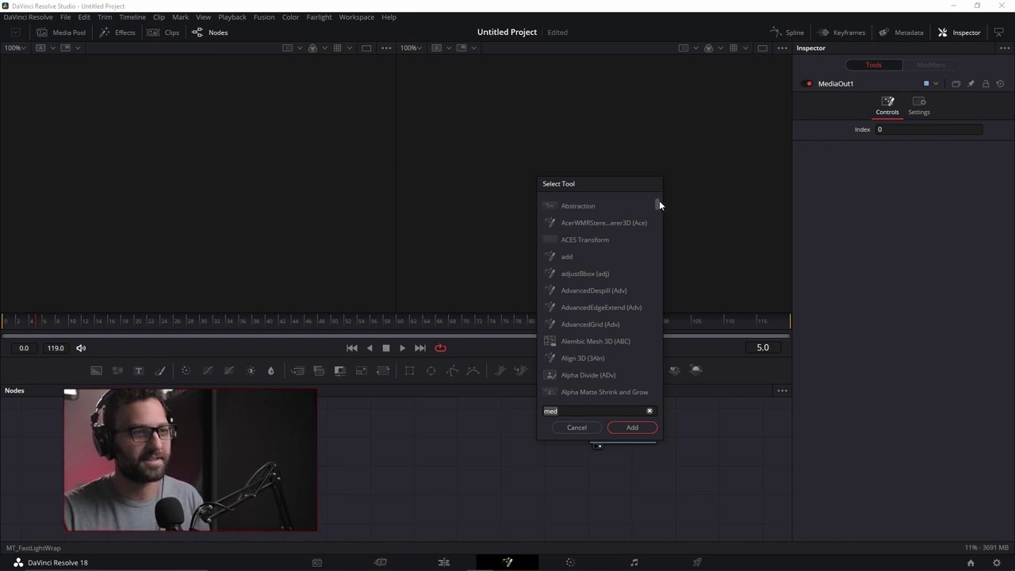
drag(658, 203, 690, 199)
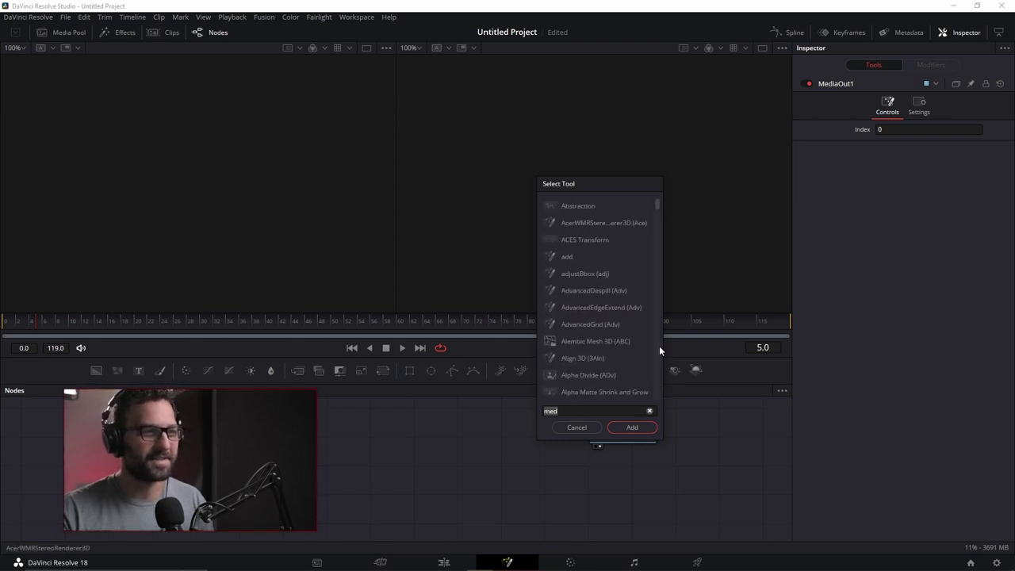
click(649, 409)
click(599, 411)
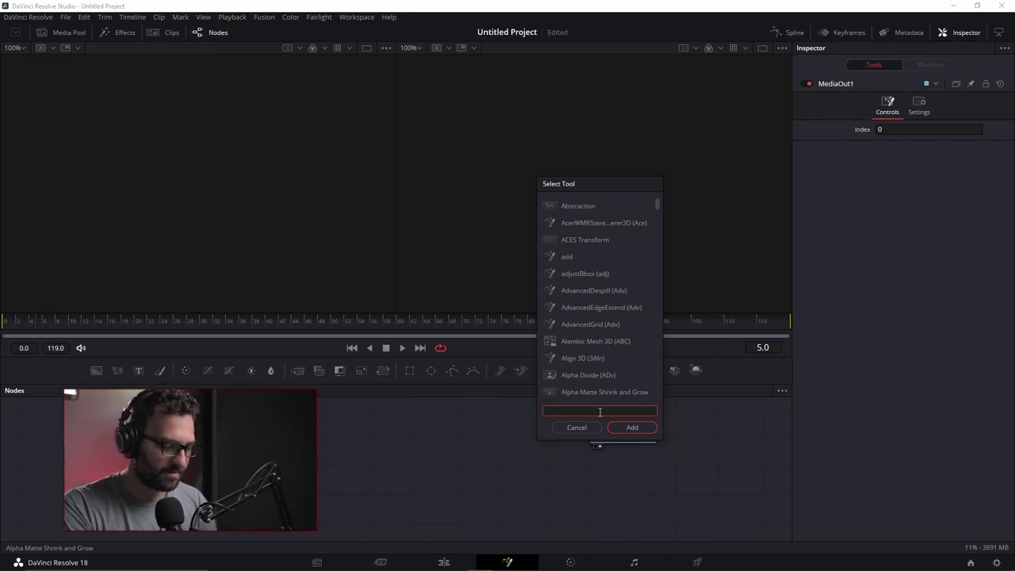
scroll(604, 358, down, 10)
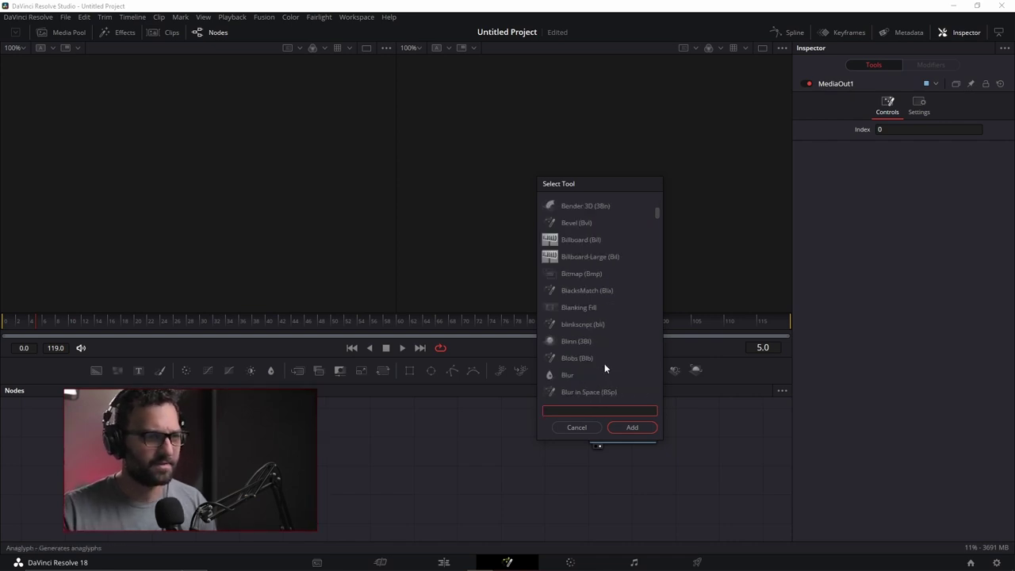
text(dir)
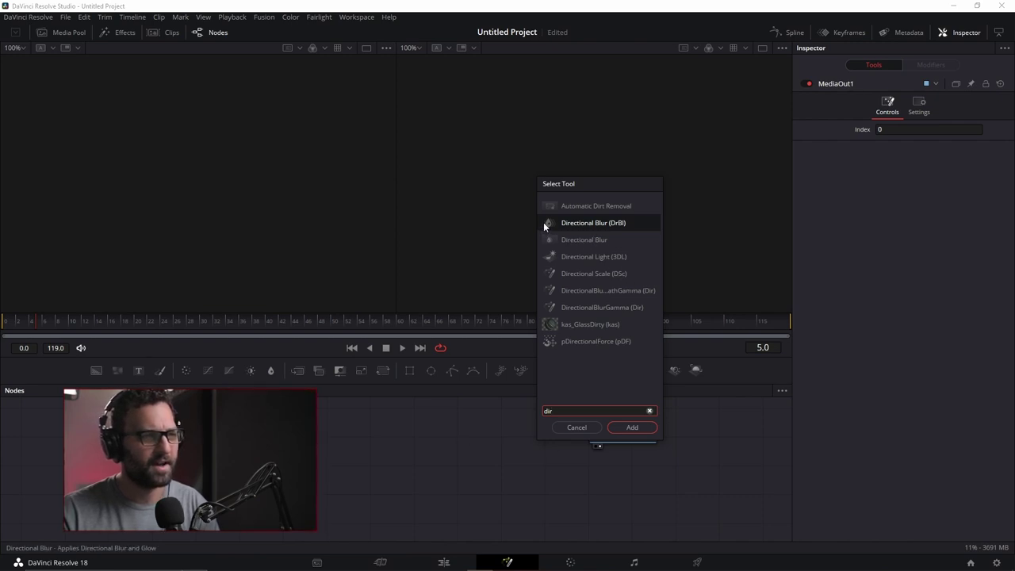
click(595, 240)
click(630, 427)
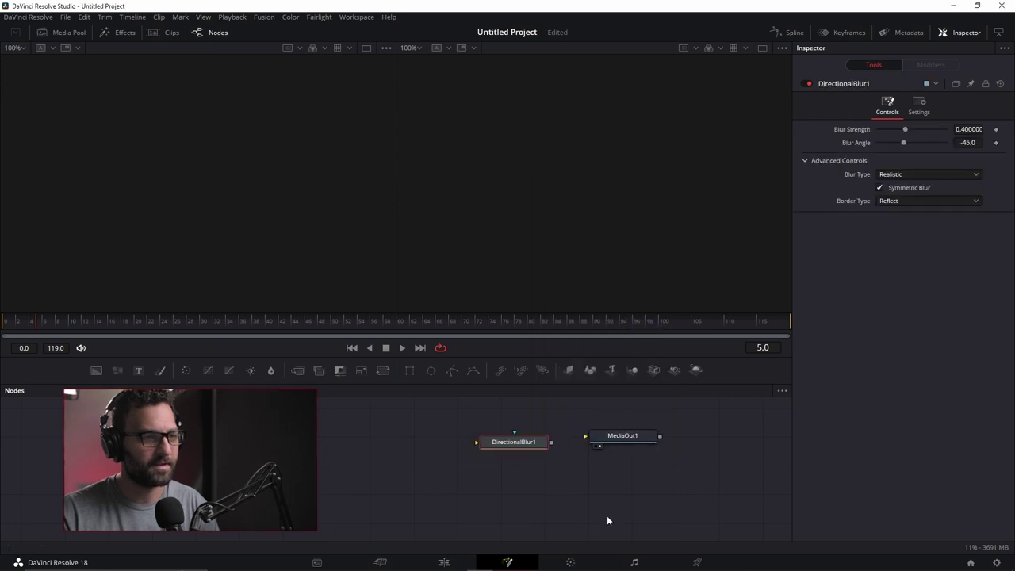
drag(525, 445, 517, 436)
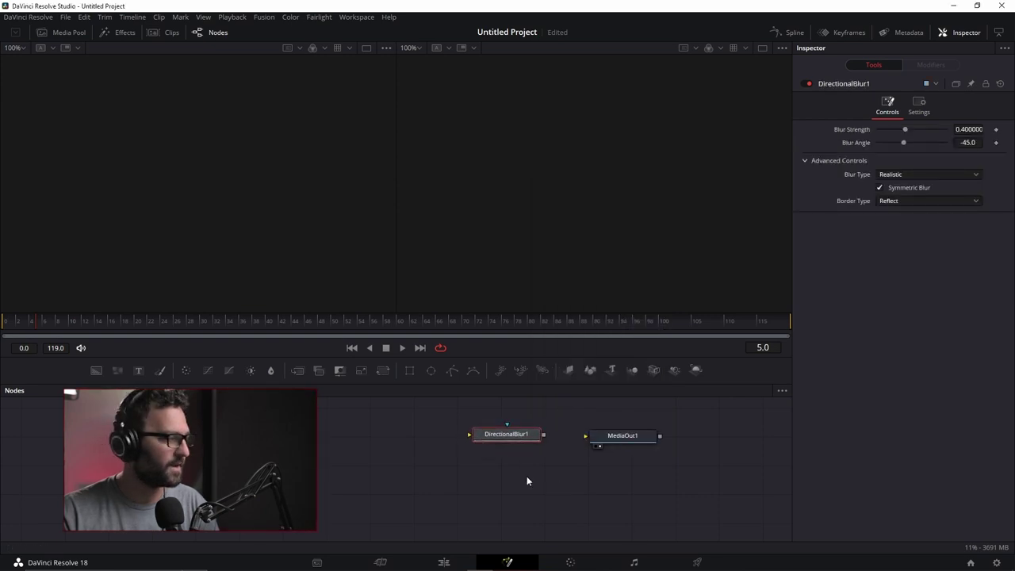
key(Delete)
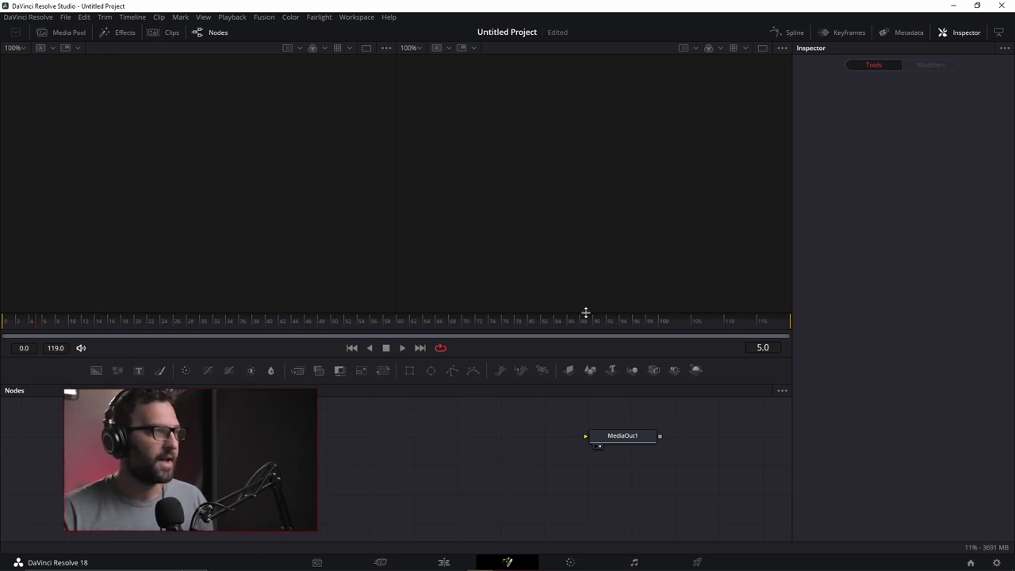
click(122, 32)
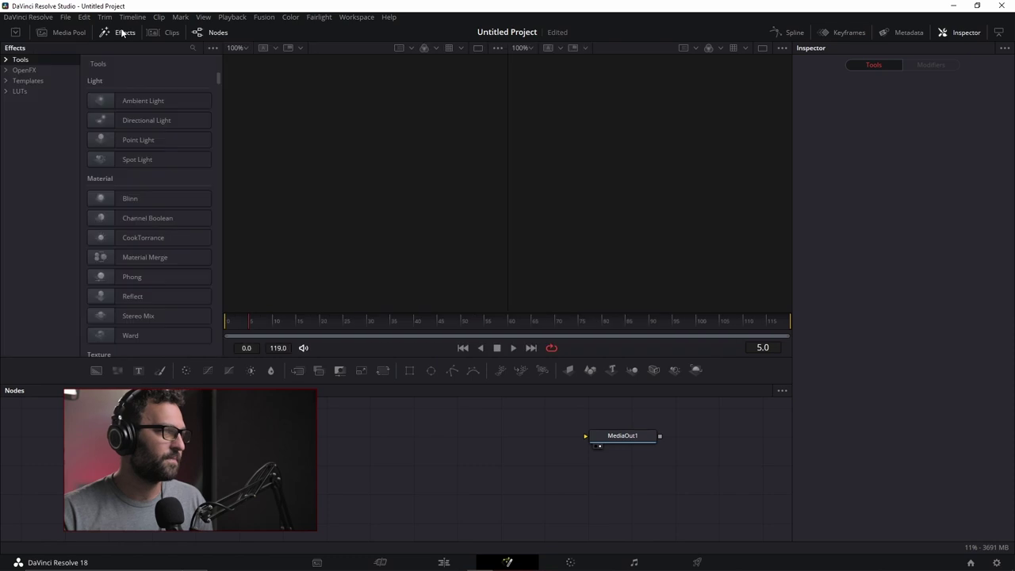
scroll(182, 161, down, 10)
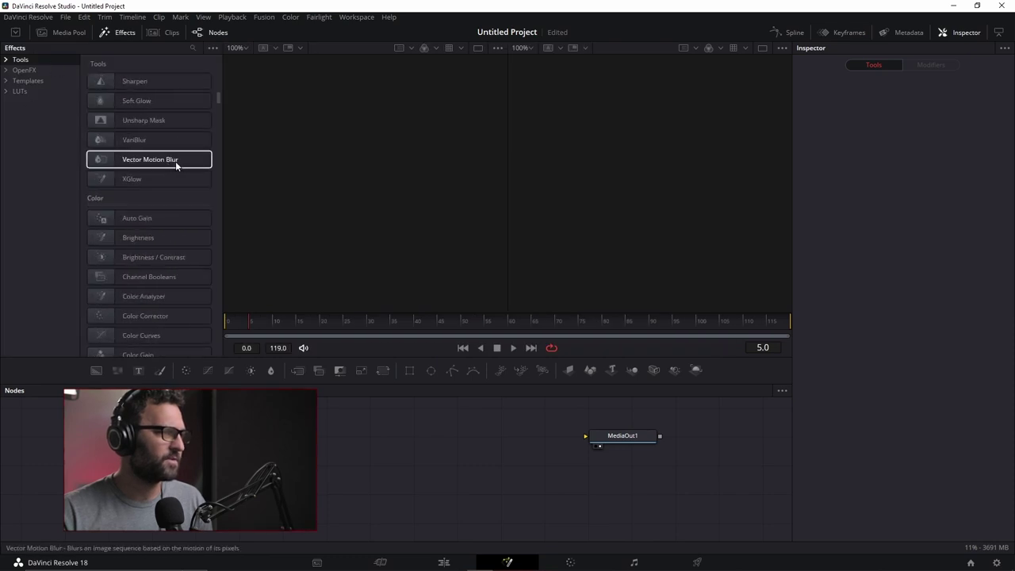
scroll(167, 168, down, 6)
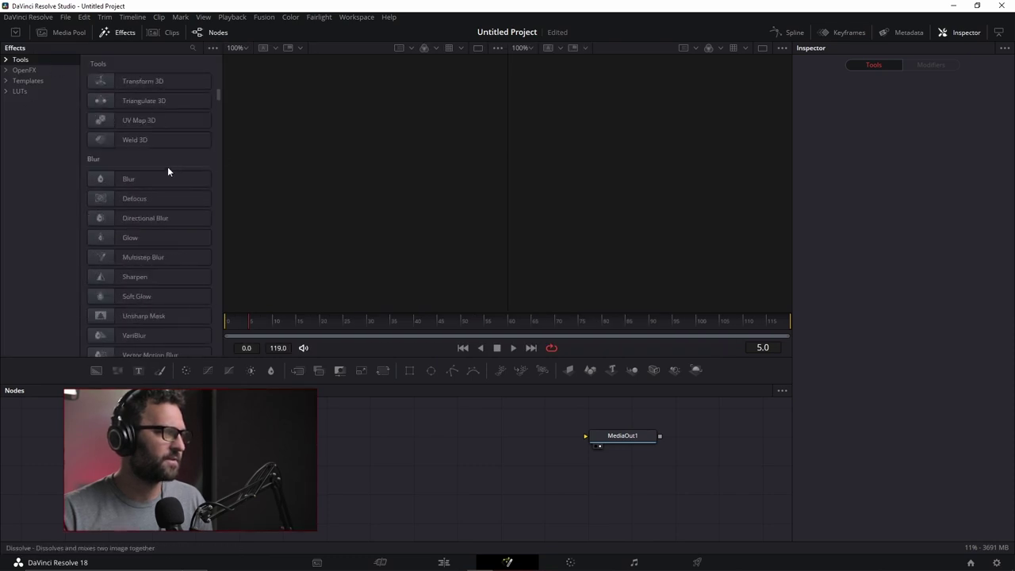
click(24, 70)
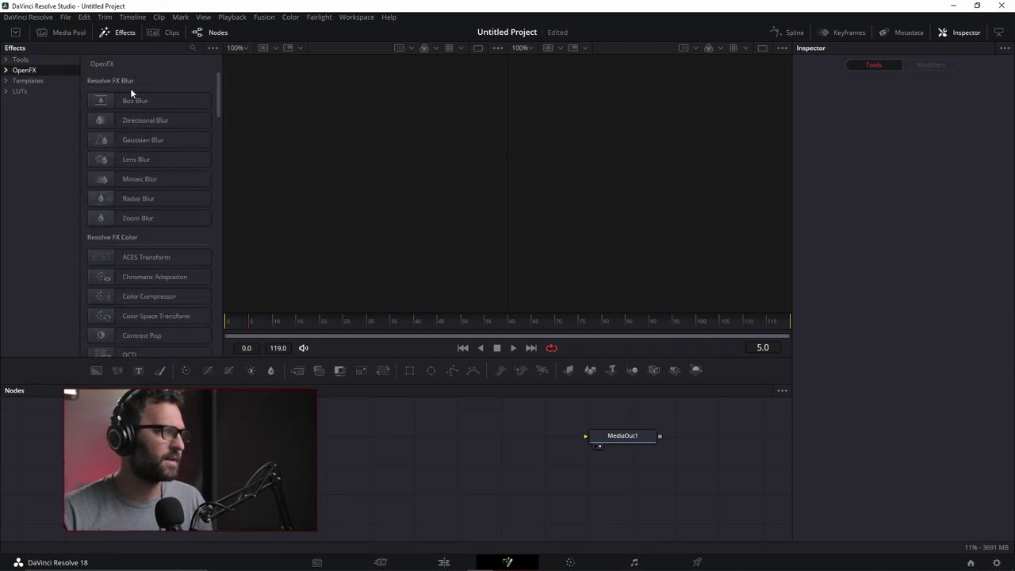
click(30, 82)
scroll(168, 123, down, 3)
scroll(173, 129, up, 3)
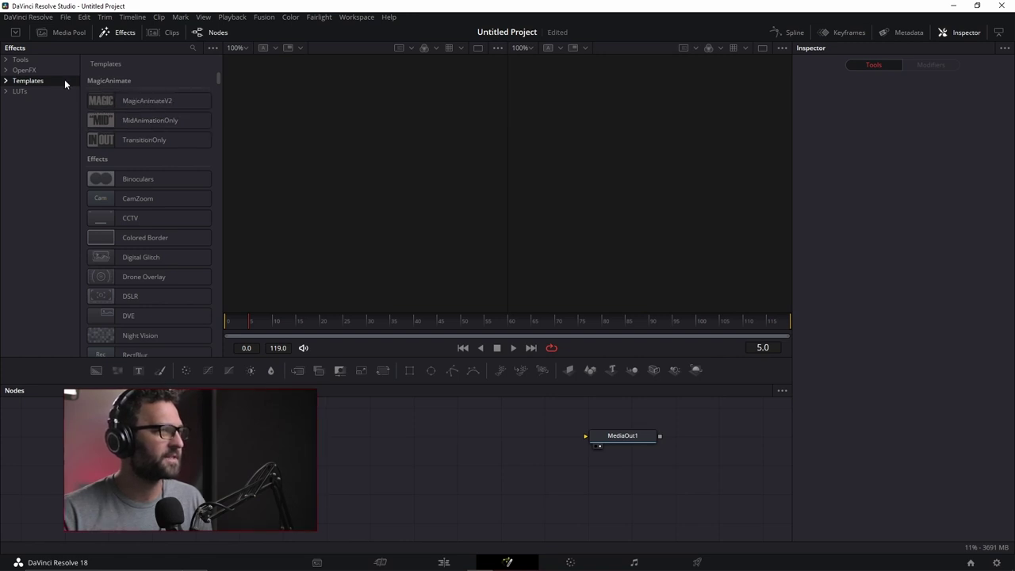
click(24, 60)
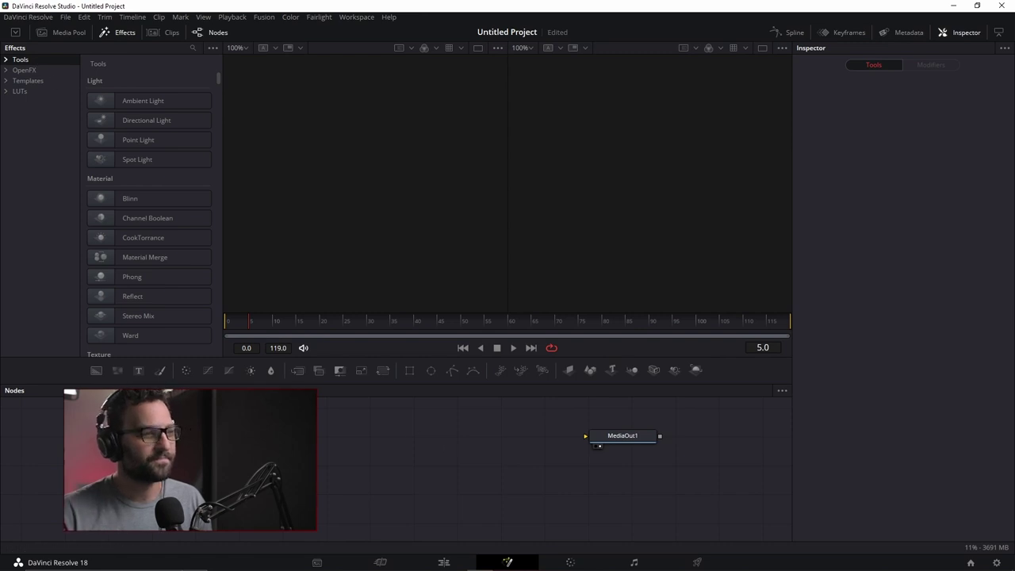
click(119, 31)
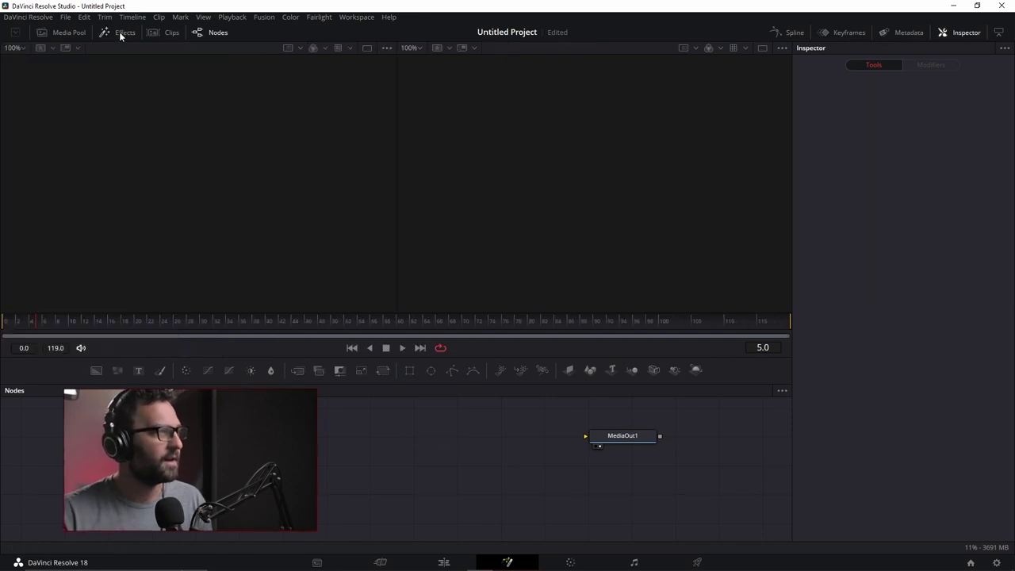
- Add a Background1 node, wire its output into MediaOut1, and try out red and green values
click(96, 370)
drag(456, 440, 440, 434)
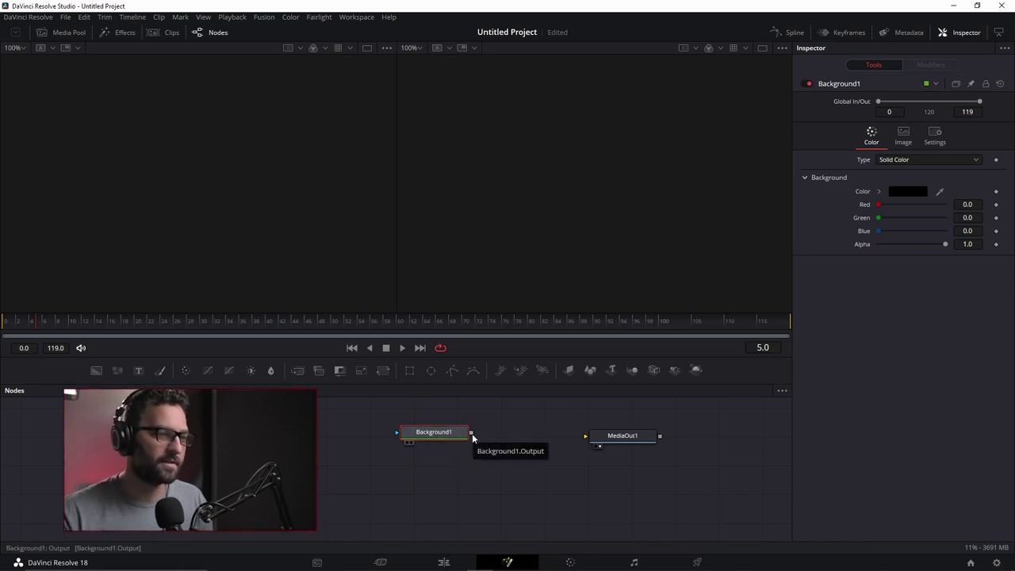
mouse_move(472, 435)
mouse_down()
mouse_move(594, 443)
mouse_move(464, 433)
mouse_up()
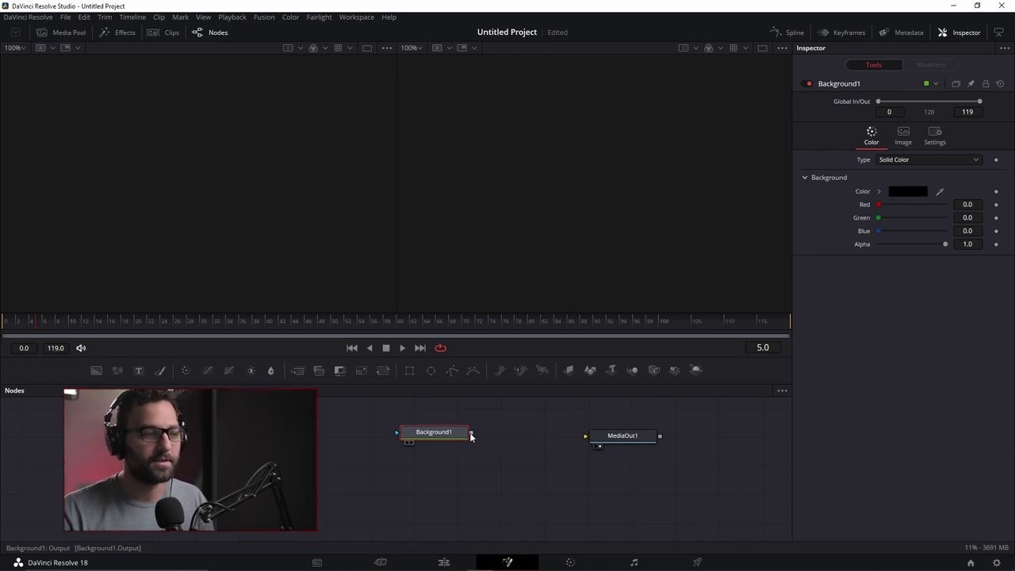
drag(470, 435, 615, 439)
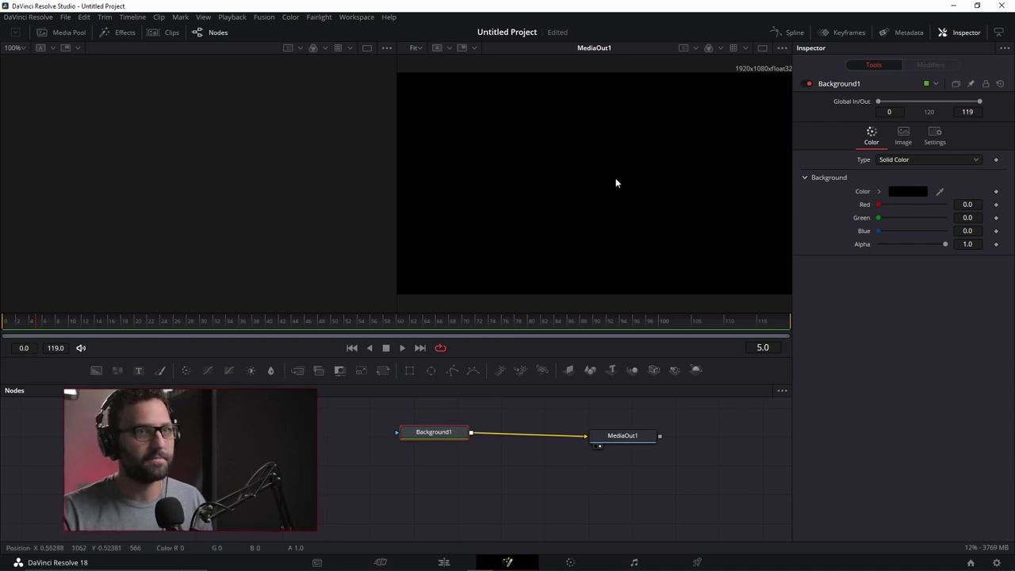
drag(878, 204, 899, 216)
- Discard a trial green colour pick, then set Background1's Red, Green and Alpha to 0
click(906, 191)
click(531, 255)
mouse_move(532, 255)
mouse_down()
mouse_move(546, 206)
mouse_move(586, 233)
mouse_move(571, 221)
mouse_up()
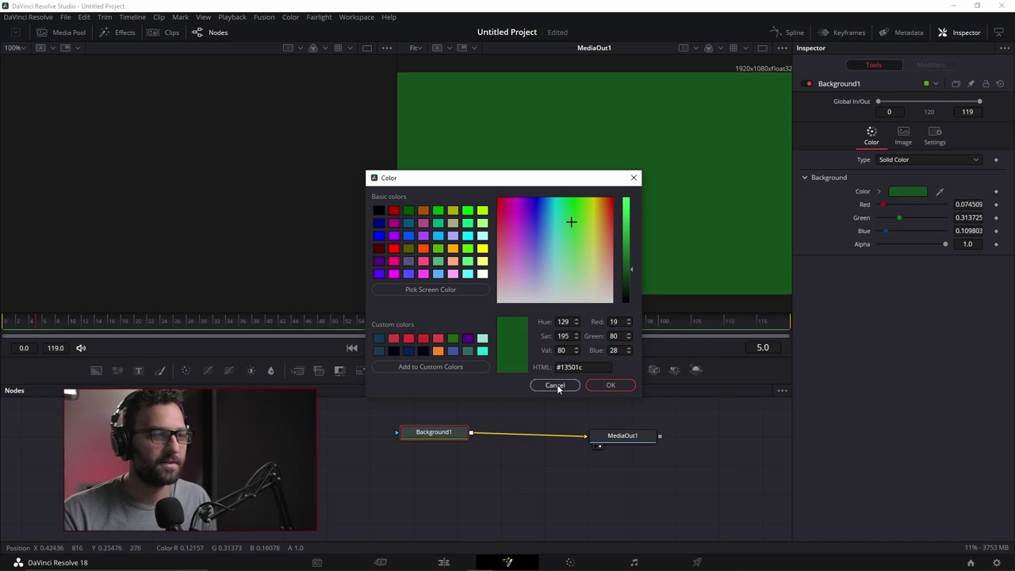
click(556, 385)
mouse_move(444, 437)
mouse_down()
mouse_move(454, 434)
mouse_move(436, 443)
mouse_up()
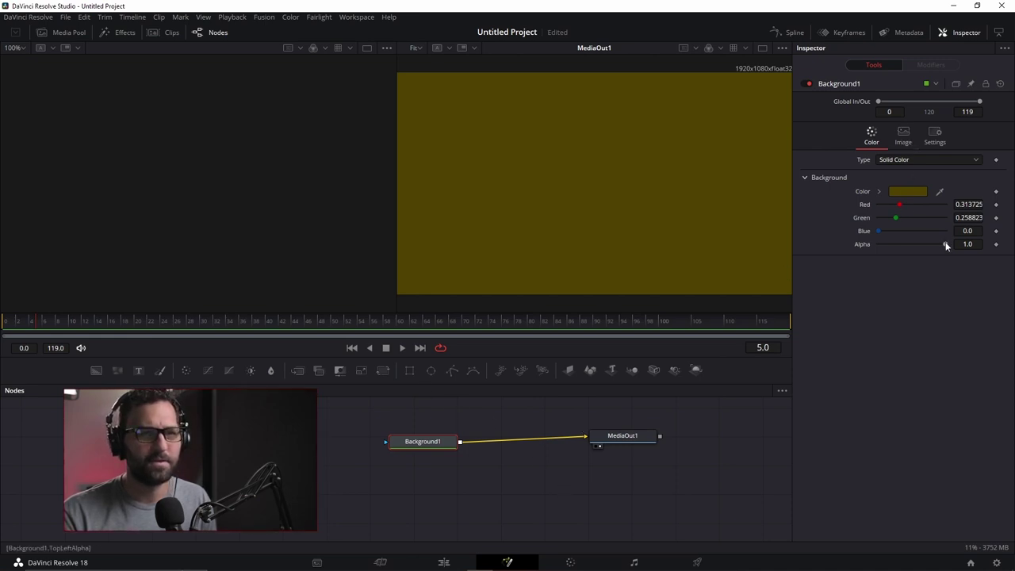
drag(944, 244, 856, 246)
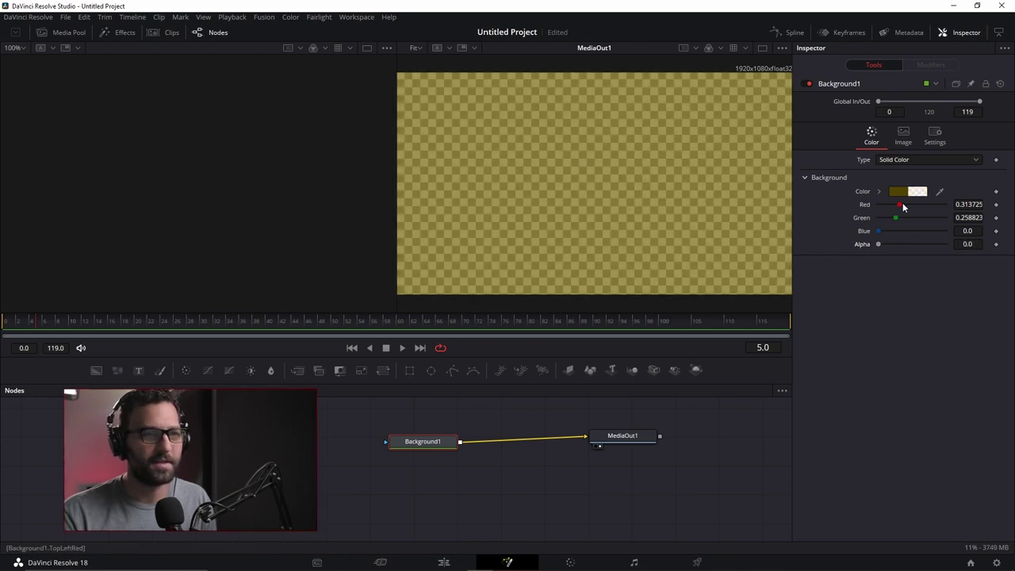
drag(901, 206, 745, 219)
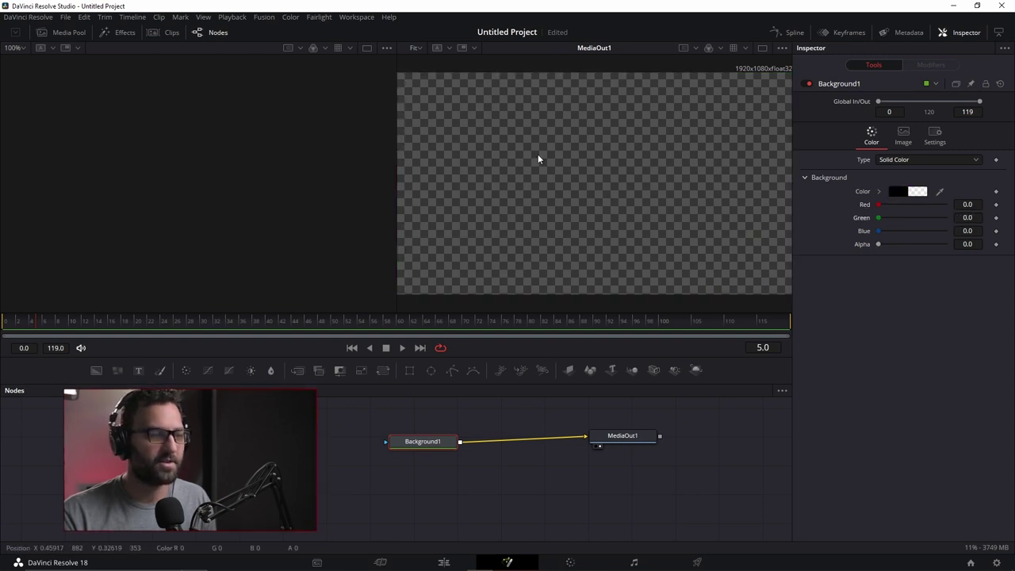
drag(442, 447, 439, 450)
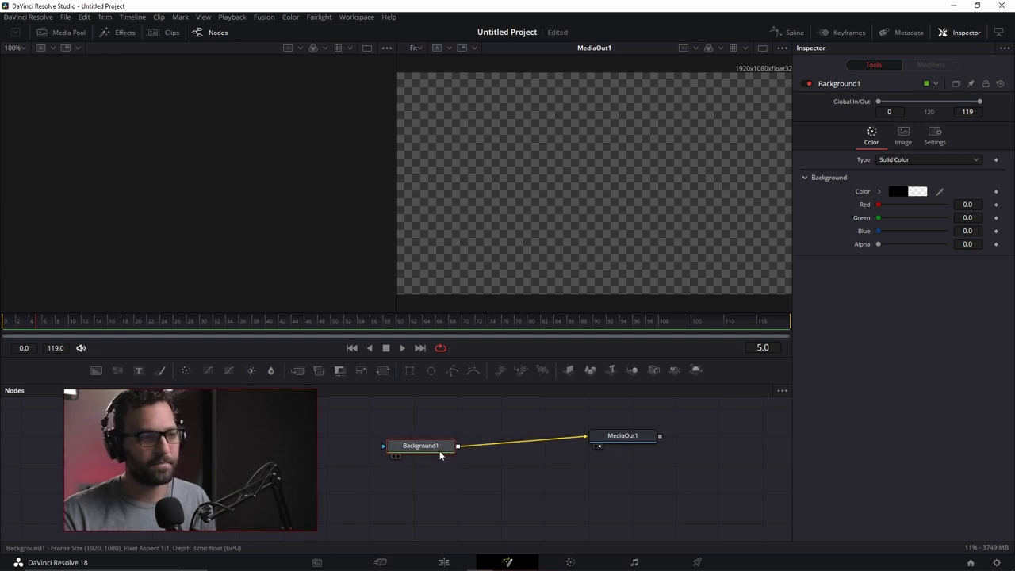
- Move MediaOut1 right and Background1 left, deleting a Merge node added in the wrong place
drag(609, 445, 652, 452)
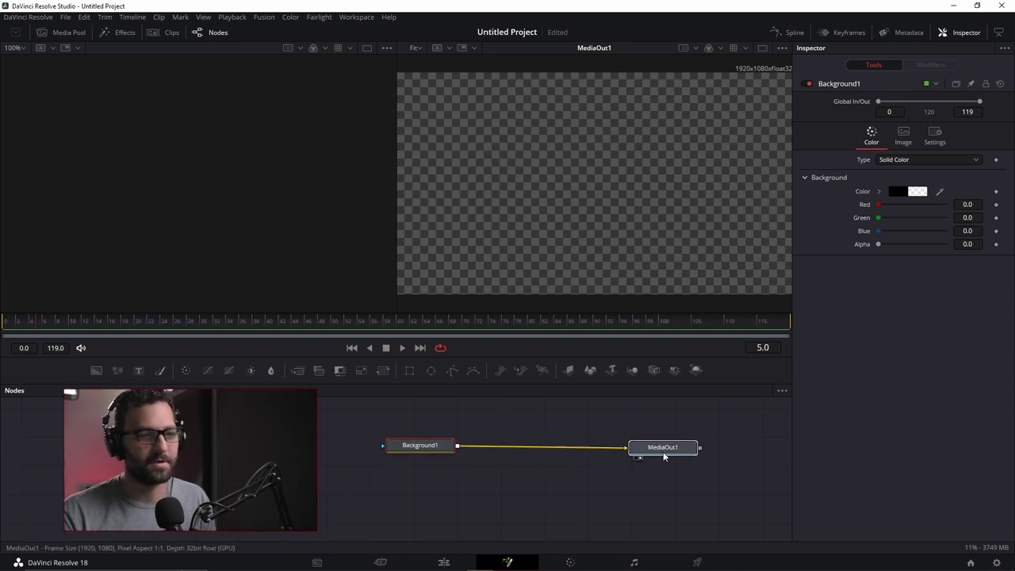
click(430, 452)
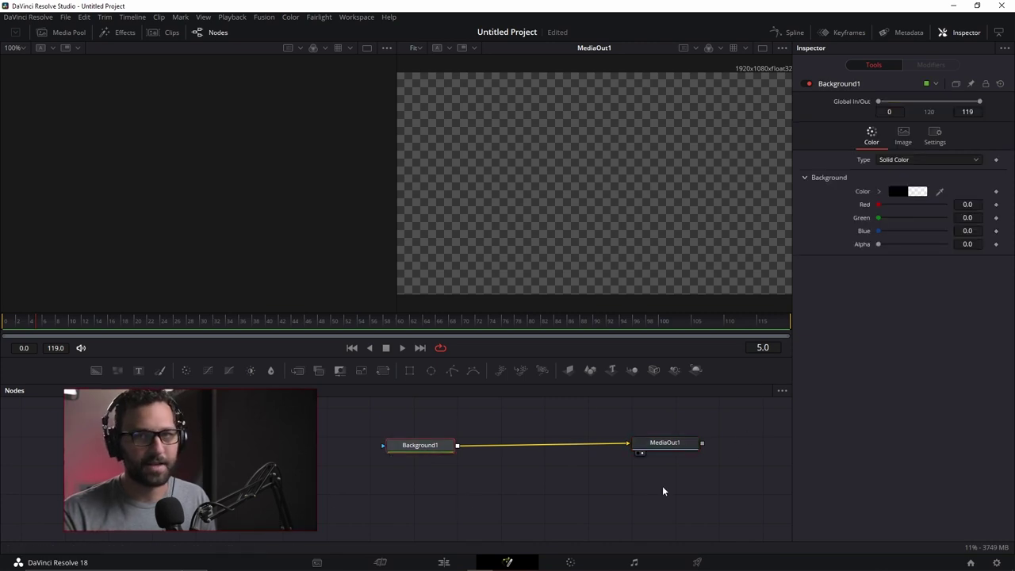
click(300, 368)
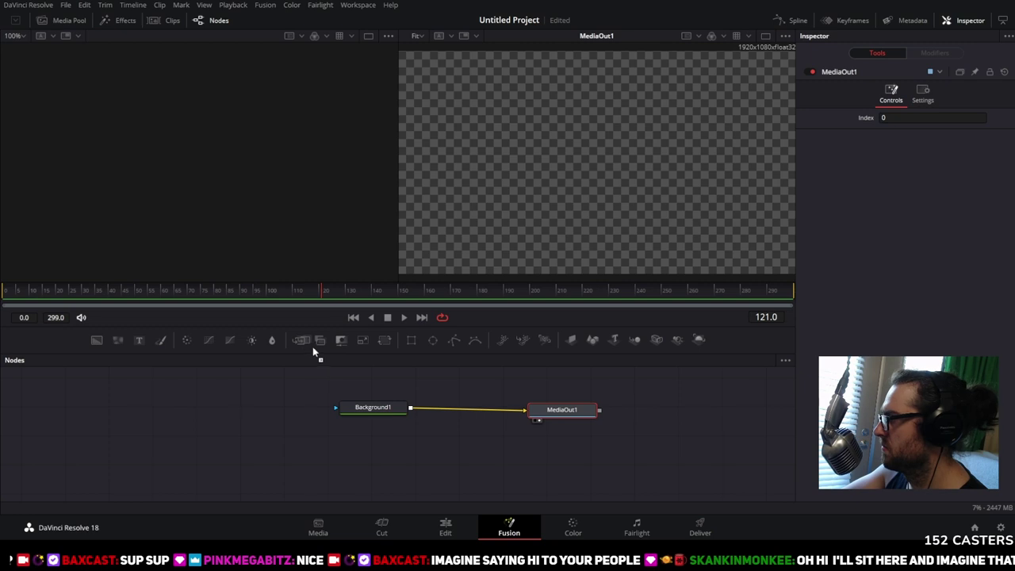
click(303, 345)
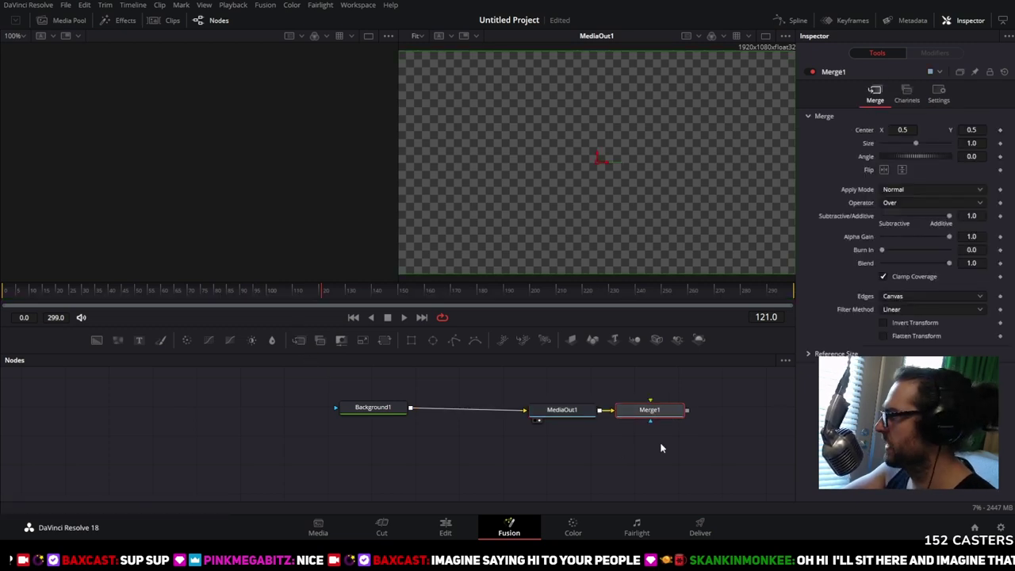
key(Delete)
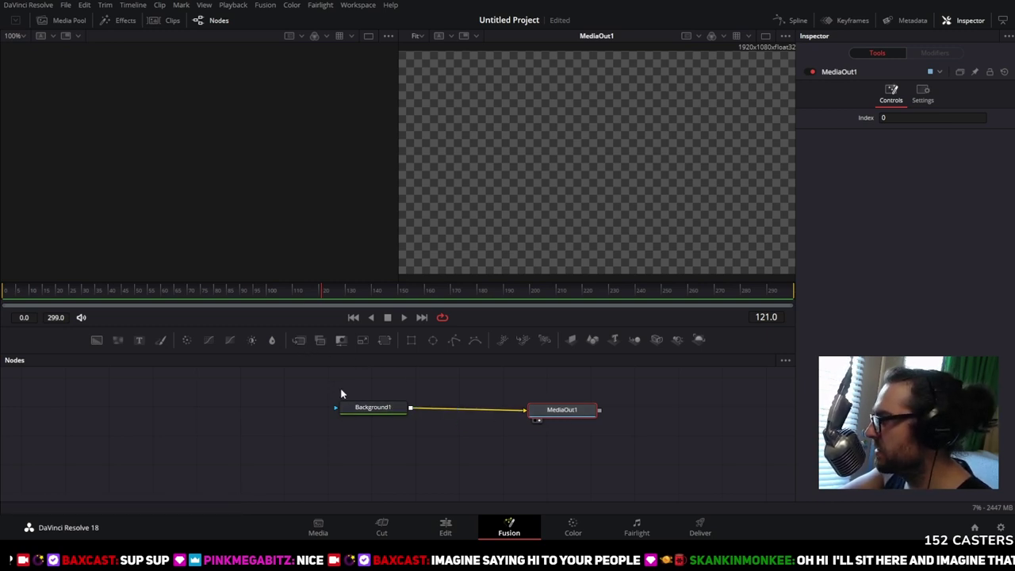
click(360, 410)
drag(385, 407, 323, 412)
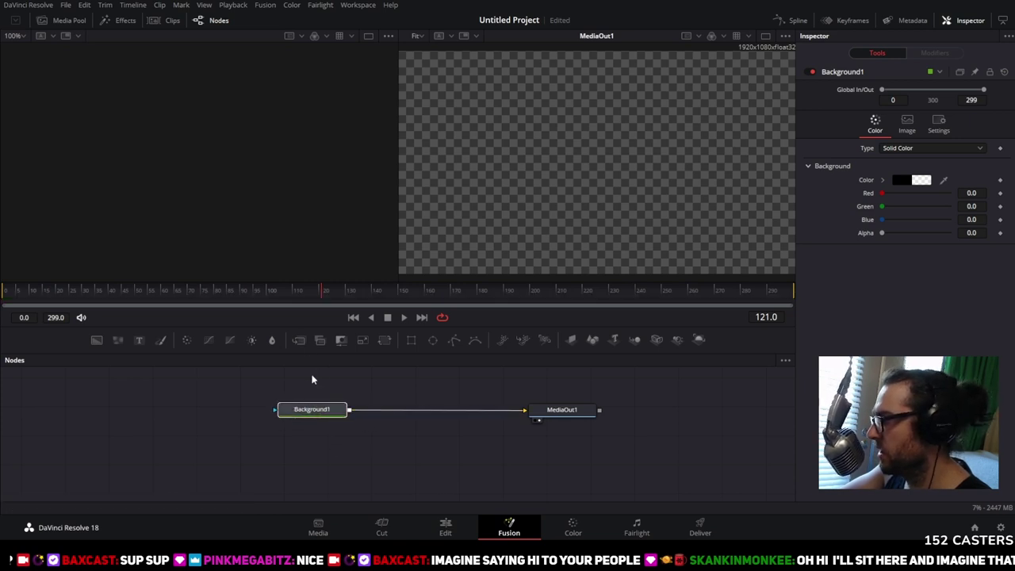
- Insert Merge1 between Background1 and MediaOut1, then reselect Background1
click(301, 340)
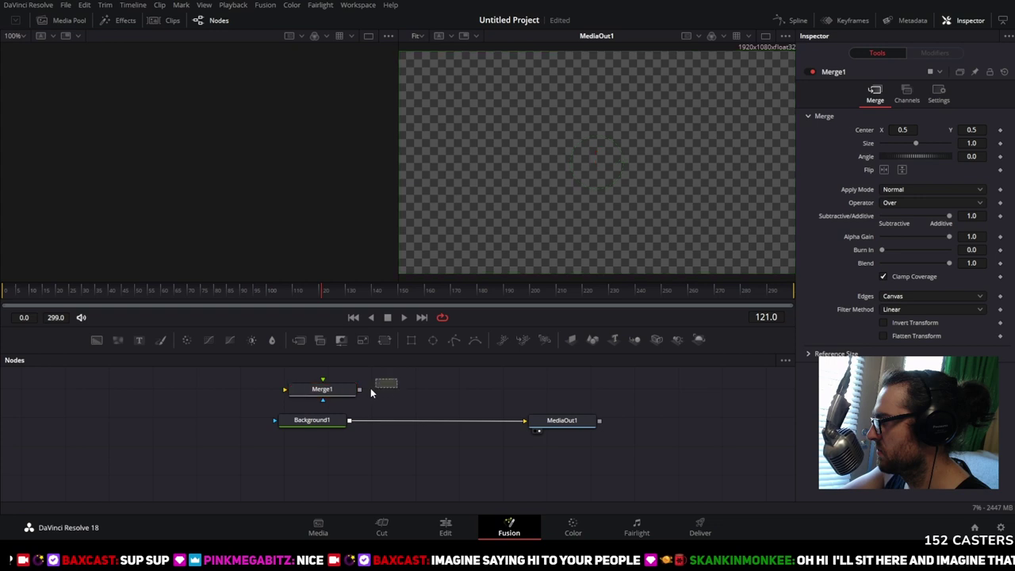
key(ctrl+z)
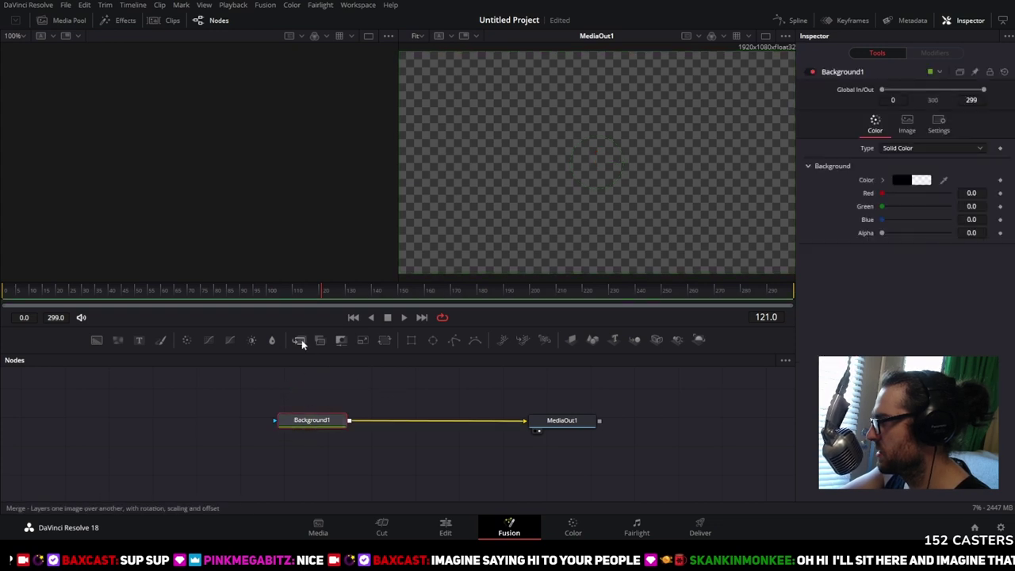
click(301, 339)
click(320, 420)
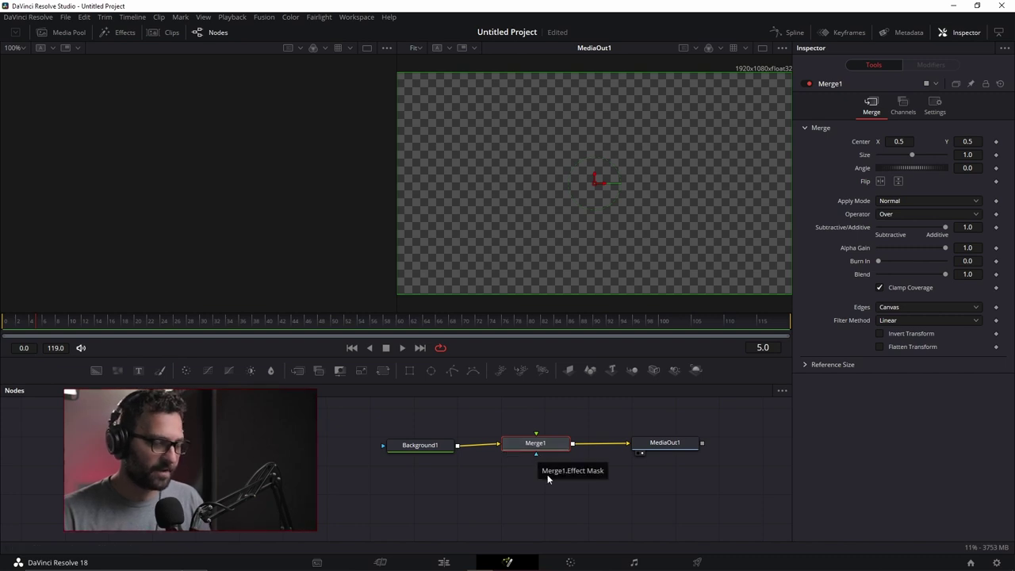
click(446, 446)
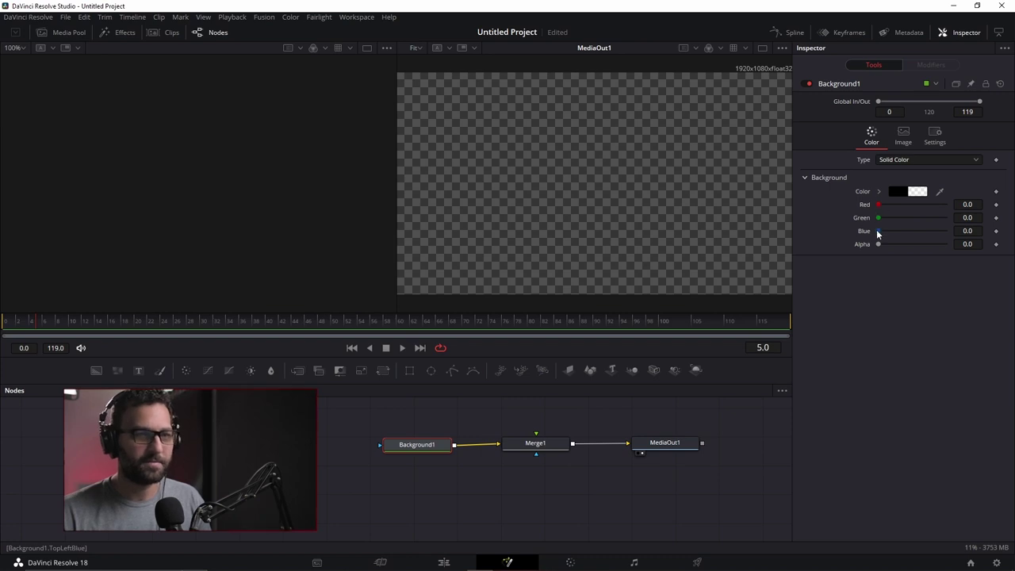
- Set Background1's Blue and Alpha to 1.0, and place a new Background2 directly above Merge1
drag(878, 231, 945, 231)
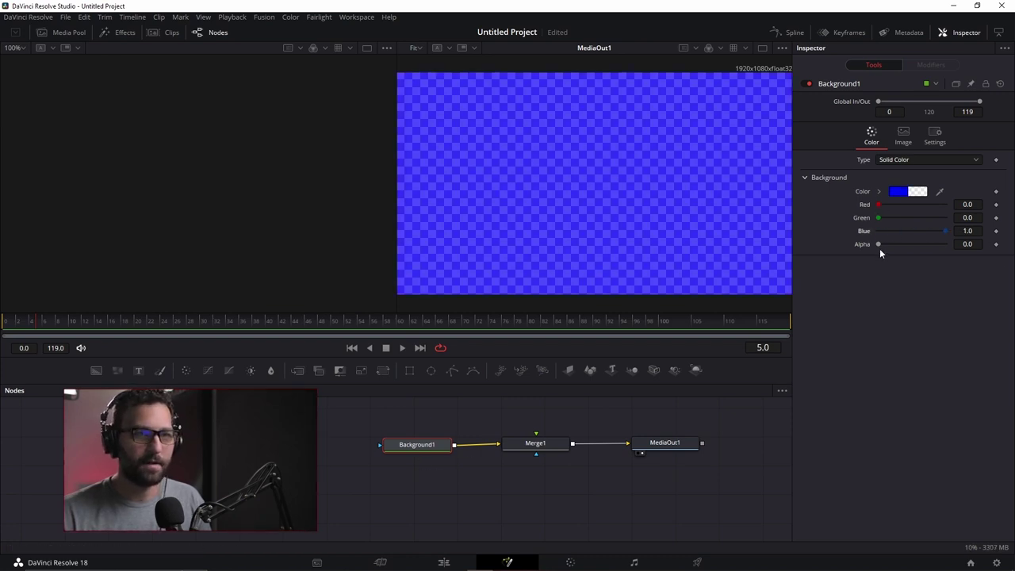
drag(879, 244, 947, 243)
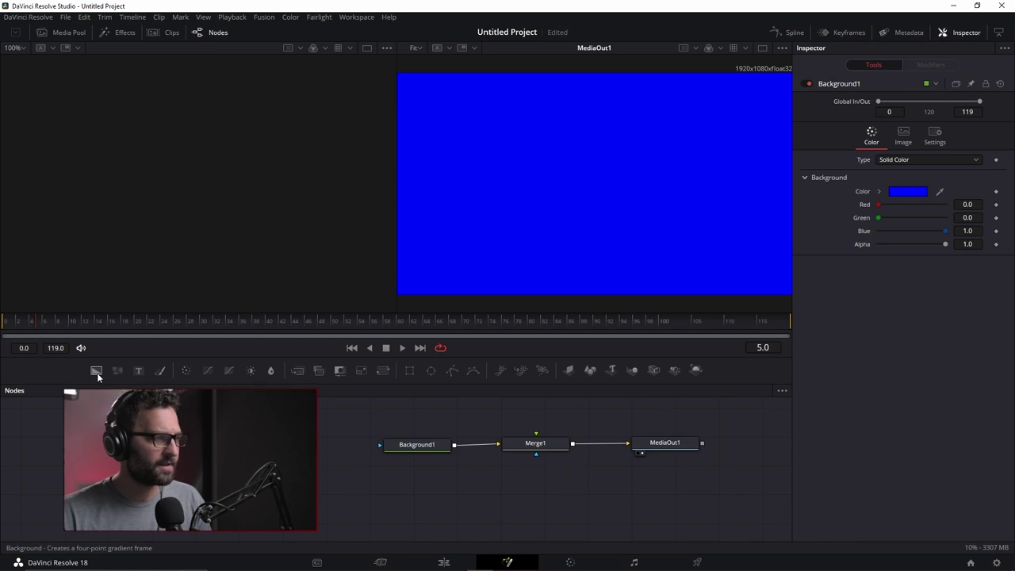
drag(96, 371, 442, 426)
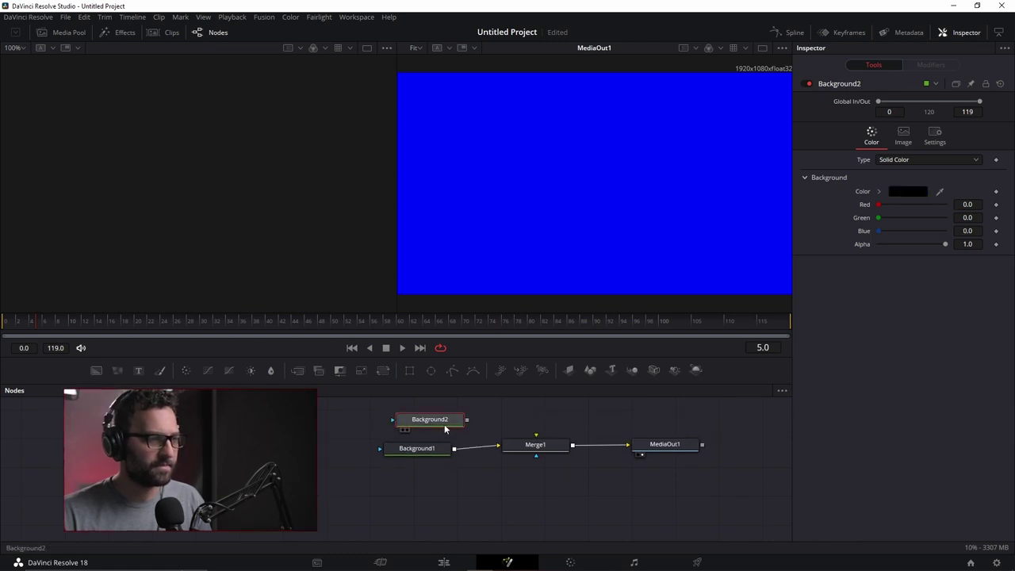
scroll(473, 435, up, 2)
drag(430, 450, 537, 468)
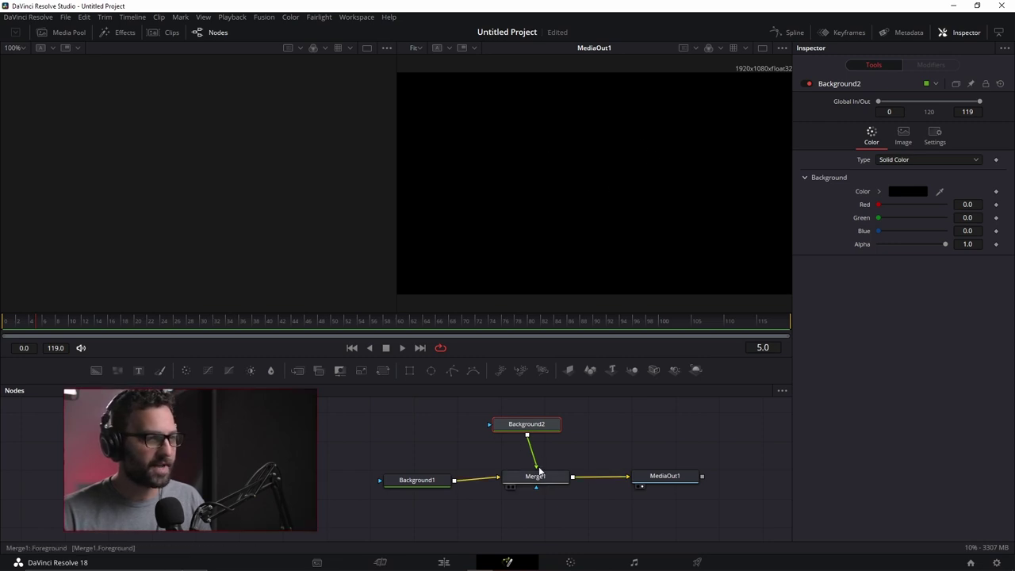
drag(526, 424, 531, 422)
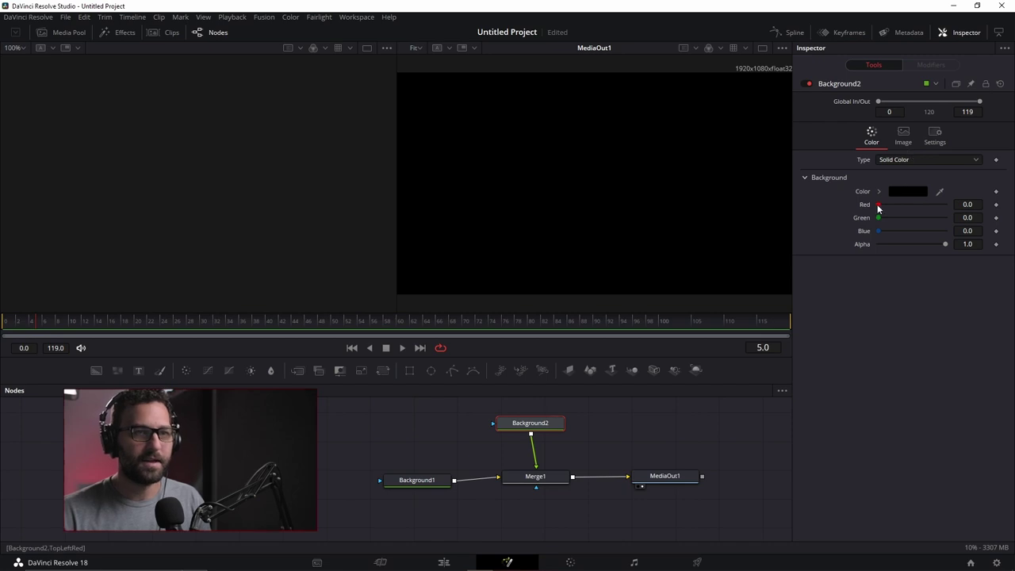
- Add Transform1 after Background2 and shrink the black layer to Size 0.66
click(383, 371)
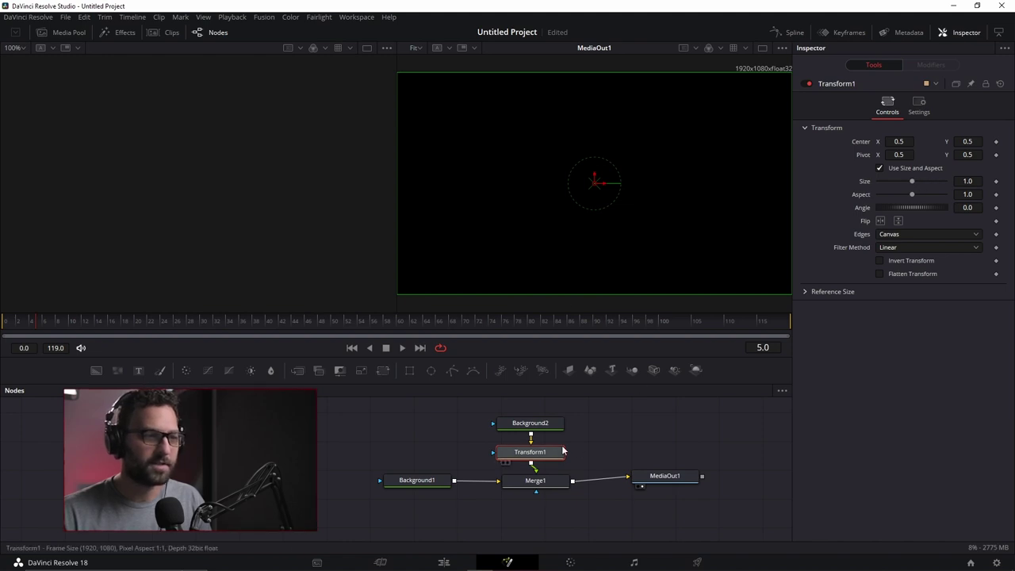
drag(912, 181, 900, 180)
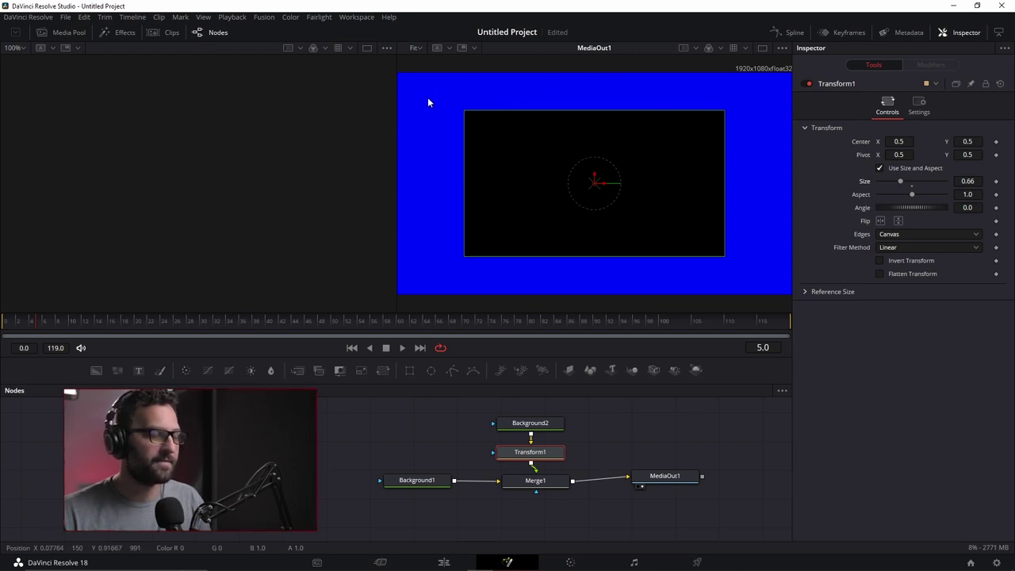
click(416, 480)
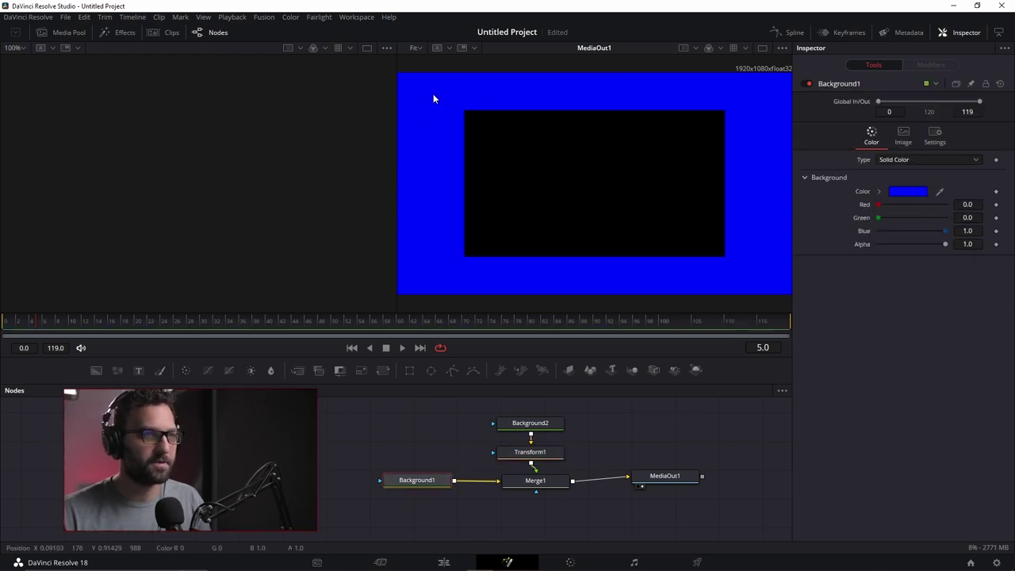
click(555, 424)
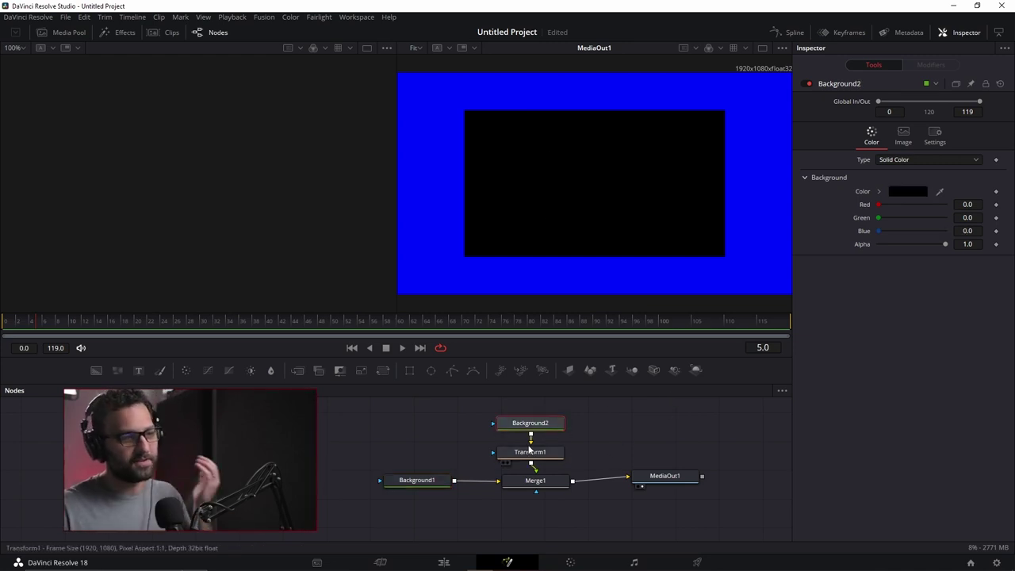
- Move MediaOut1 farther right and chain extra Merge nodes after Merge1
drag(677, 478, 732, 472)
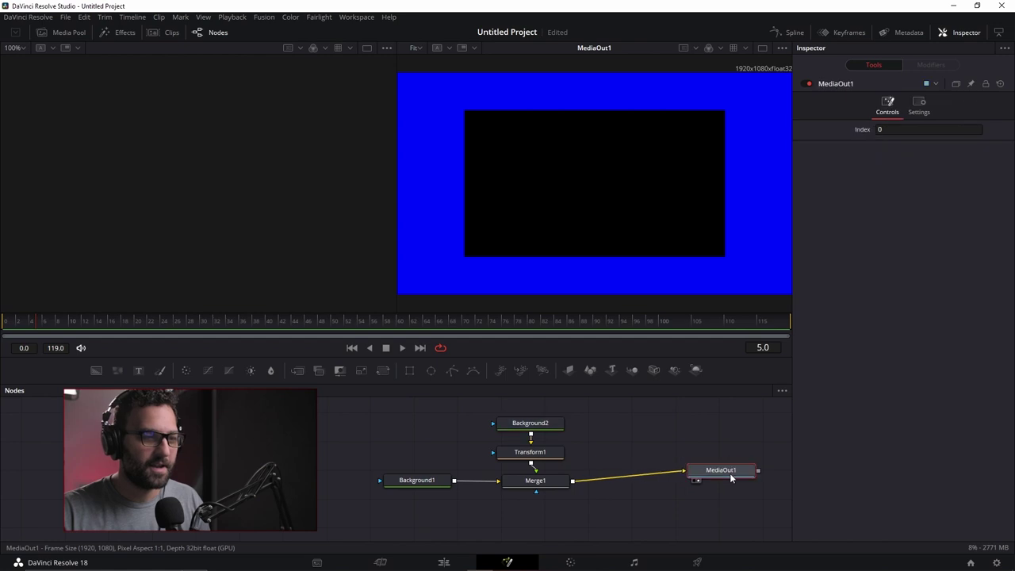
click(535, 481)
click(296, 369)
click(296, 369)
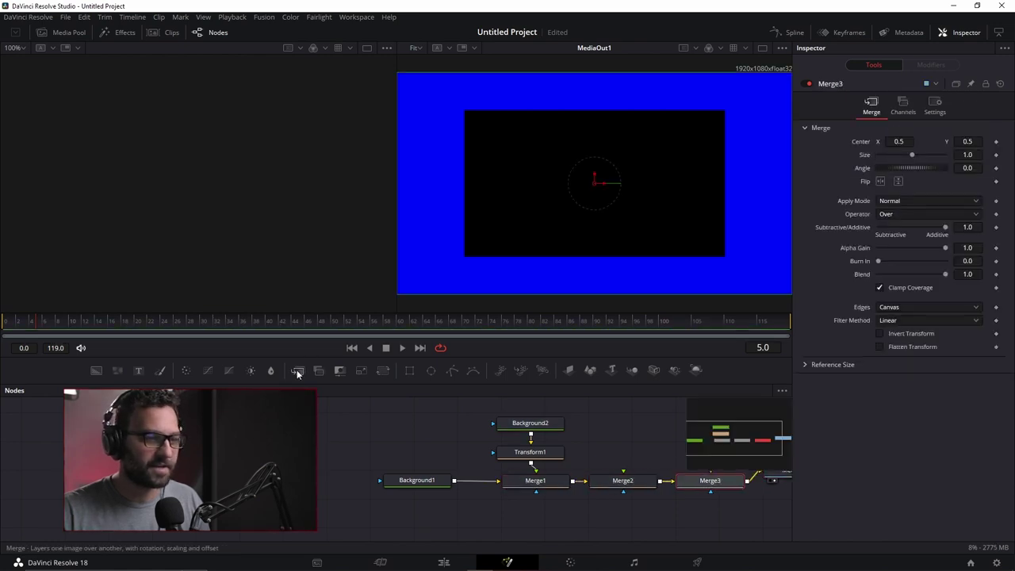
click(296, 369)
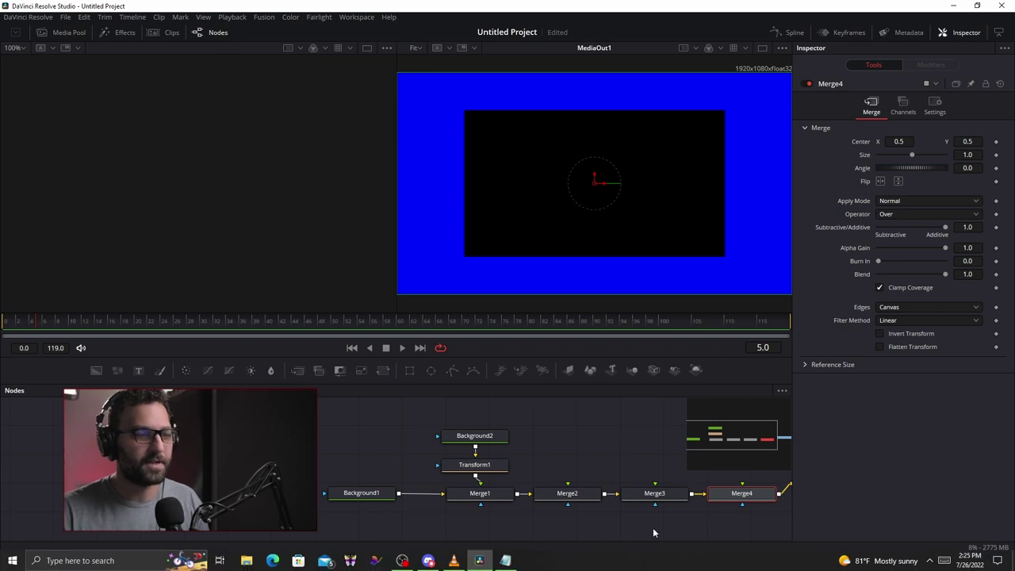
- Remove Merge2, Merge3 and Merge4 so Merge1 feeds MediaOut1, then shift MediaOut1 right
key(ctrl+z)
key(ctrl+z)
key(ctrl+z)
click(638, 485)
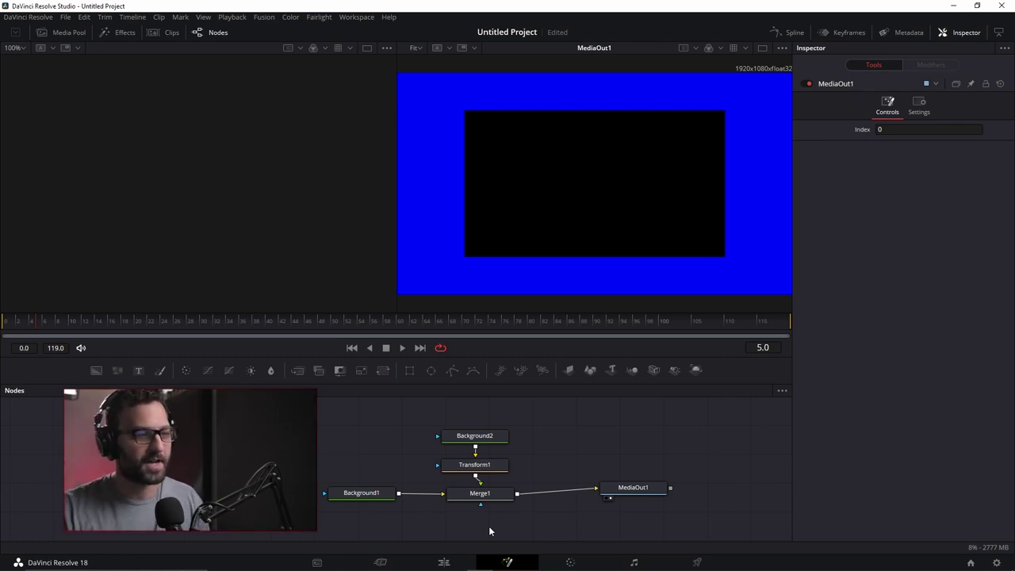
drag(641, 486, 663, 492)
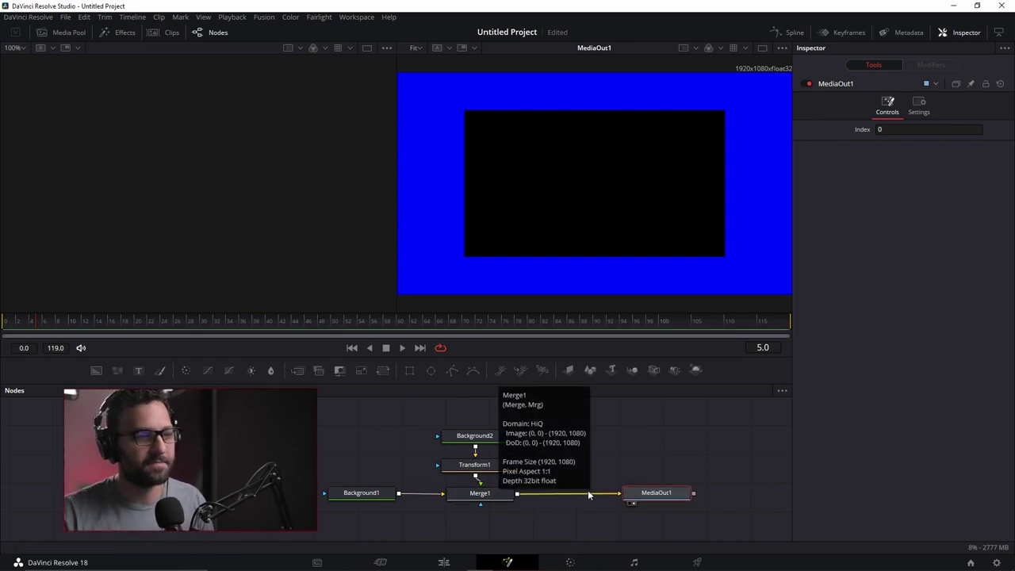
scroll(556, 456, down, 2)
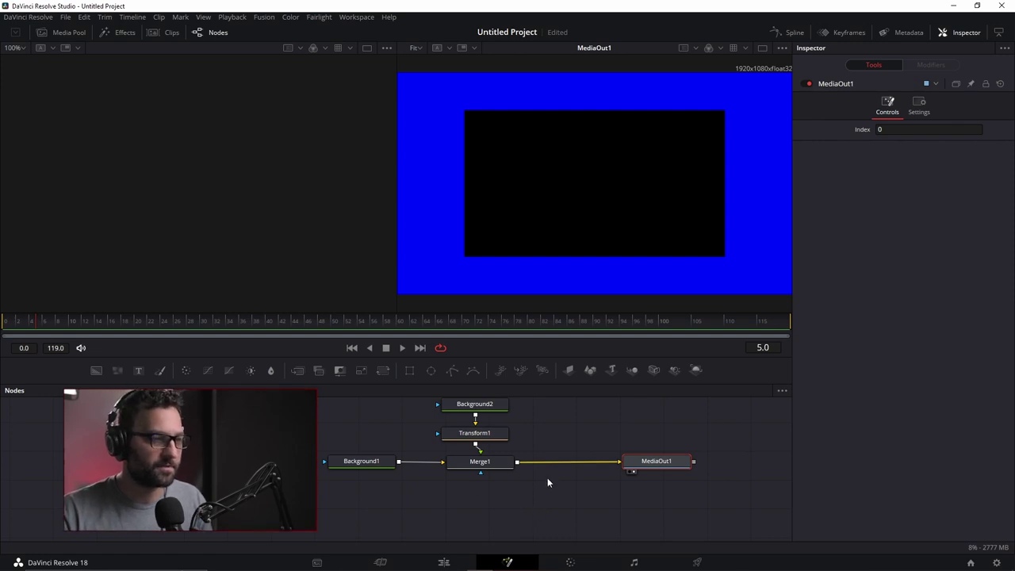
scroll(539, 436, up, 2)
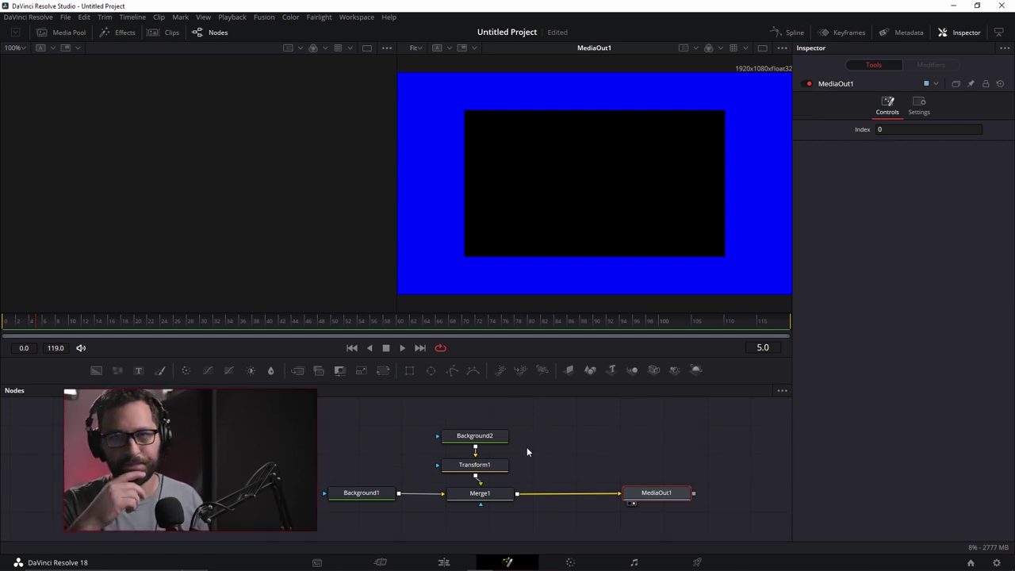
- Reconnect Background1 into Merge1 and swap Merge1's foreground and background inputs with Ctrl+T
drag(382, 493, 355, 493)
drag(491, 500, 483, 502)
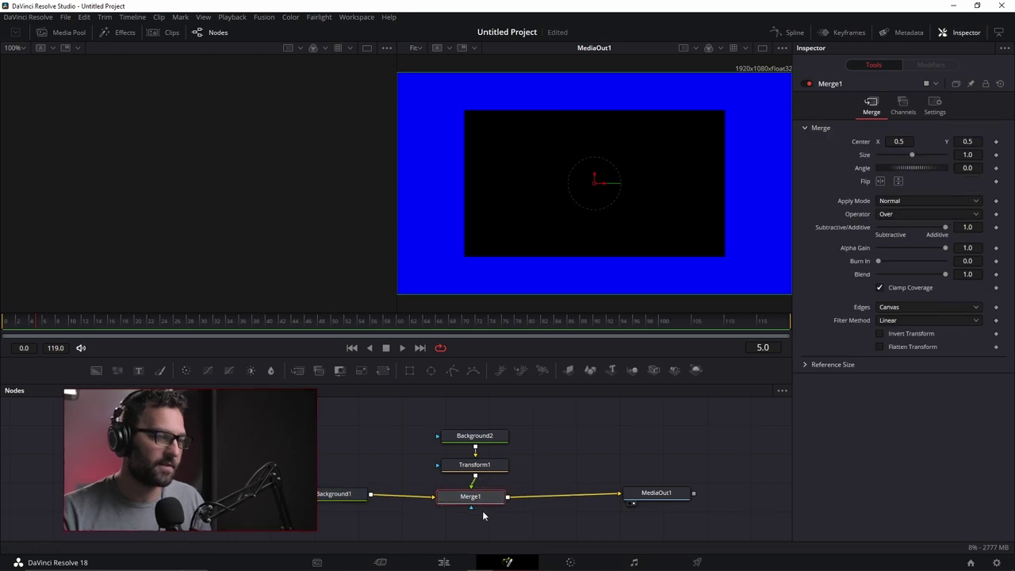
drag(477, 499, 482, 498)
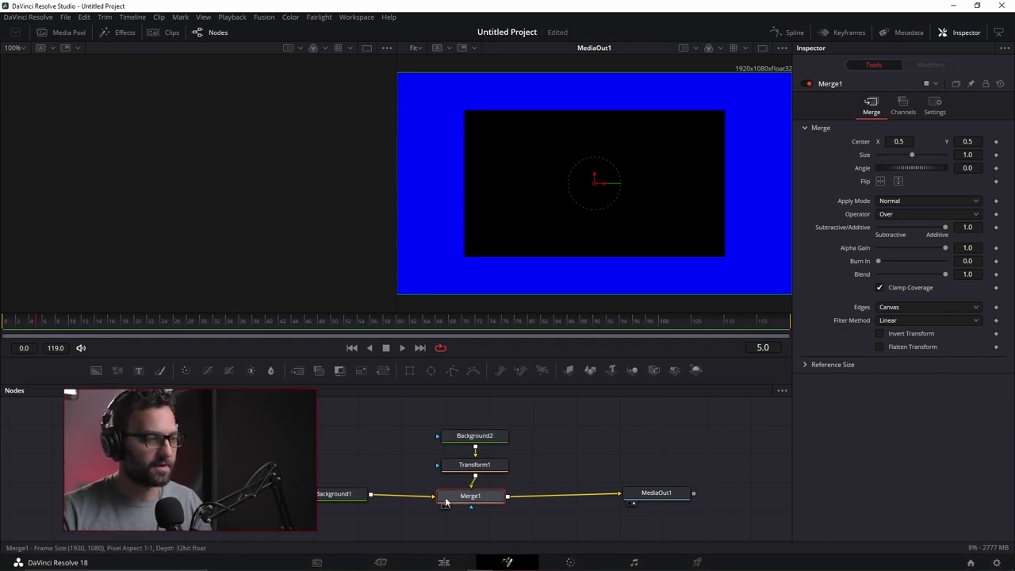
drag(431, 493, 376, 490)
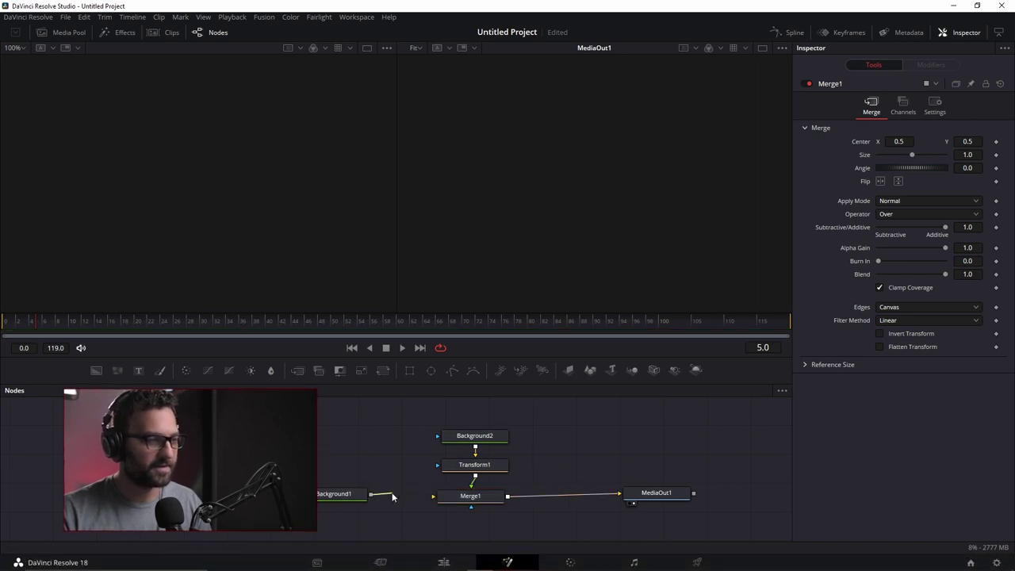
drag(370, 494, 436, 496)
click(486, 500)
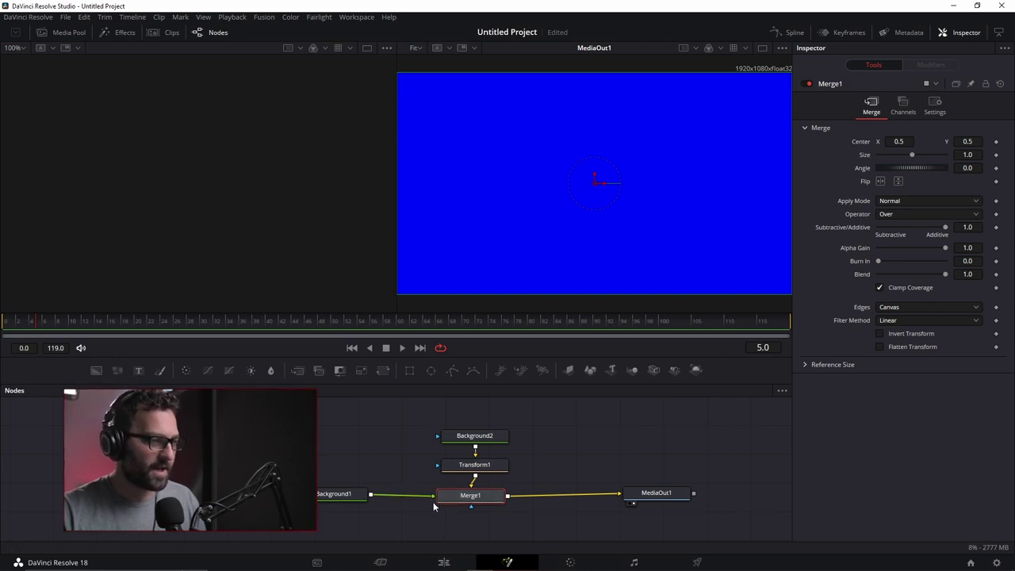
key(ctrl+t)
key(ctrl+t)
key(ctrl+t)
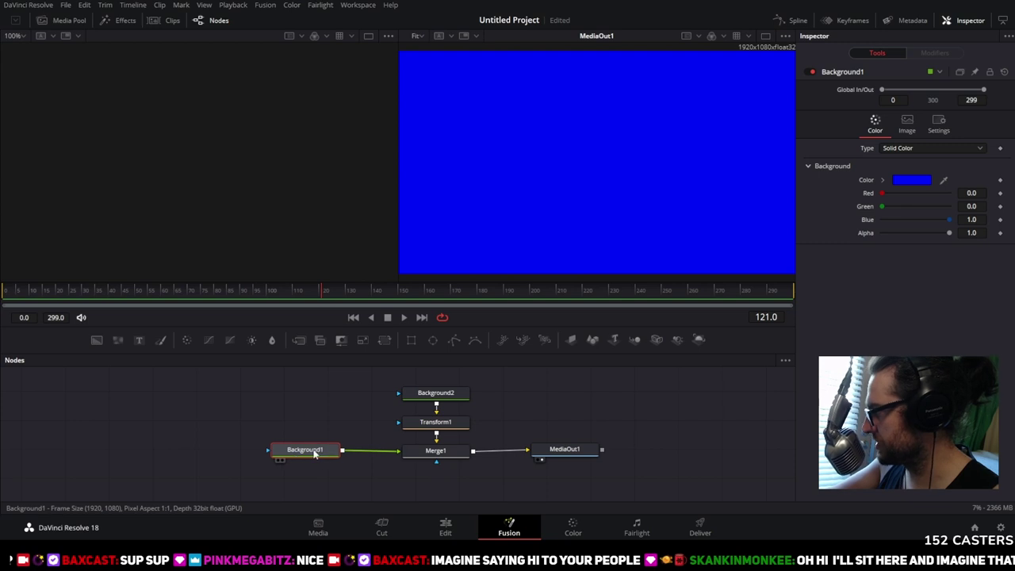
- Insert Transform2 after Background1 with Size 0.58, then tidy Background2 and Transform1
drag(320, 452, 275, 450)
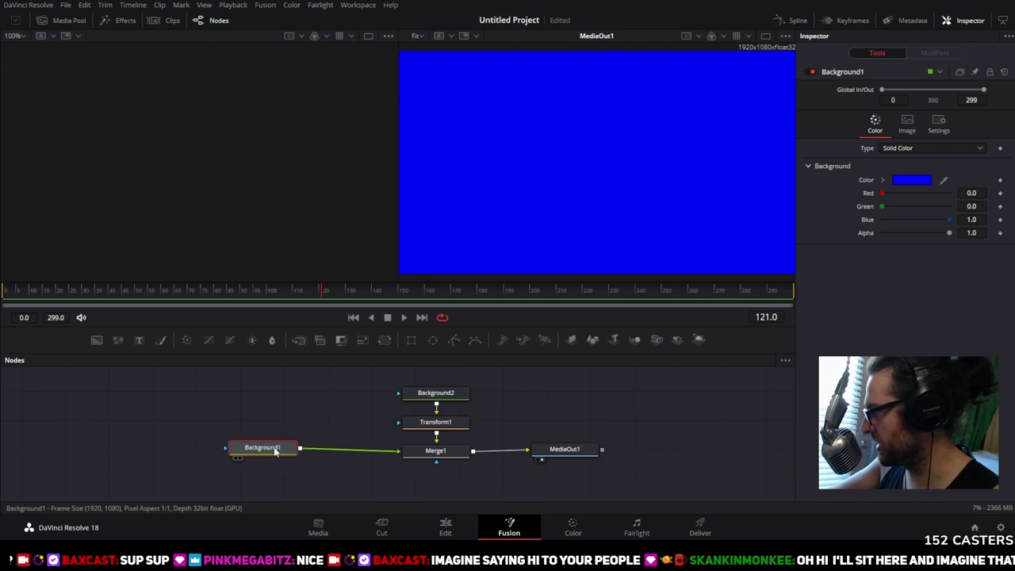
click(383, 339)
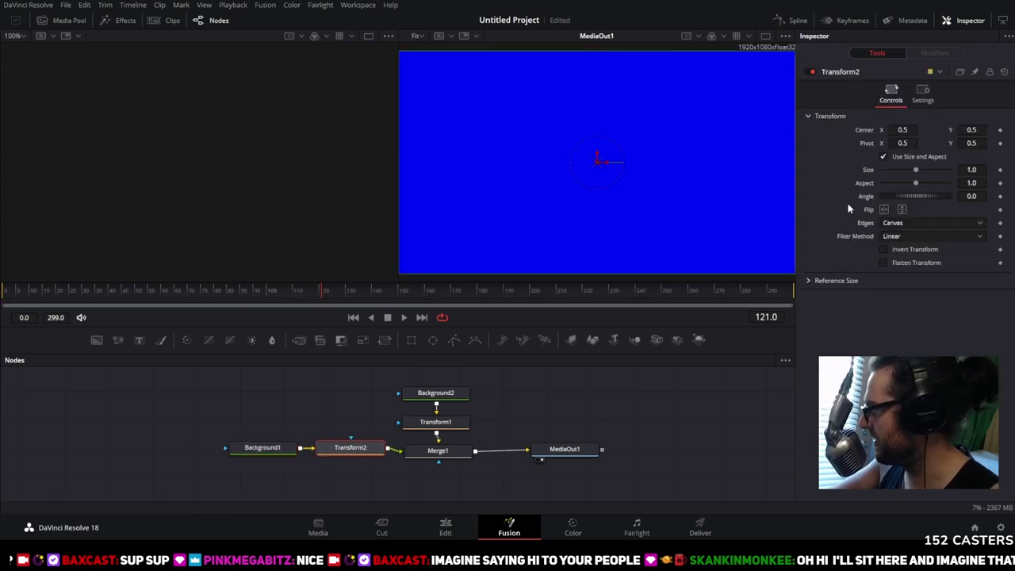
drag(915, 171, 901, 171)
click(452, 449)
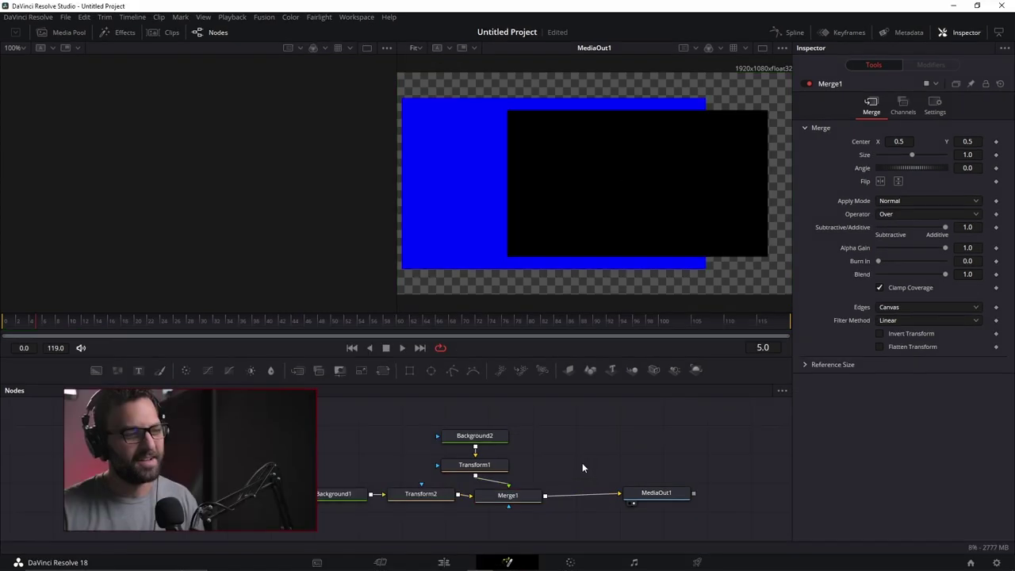
scroll(573, 488, right, 2)
drag(435, 410, 428, 474)
drag(414, 435, 442, 434)
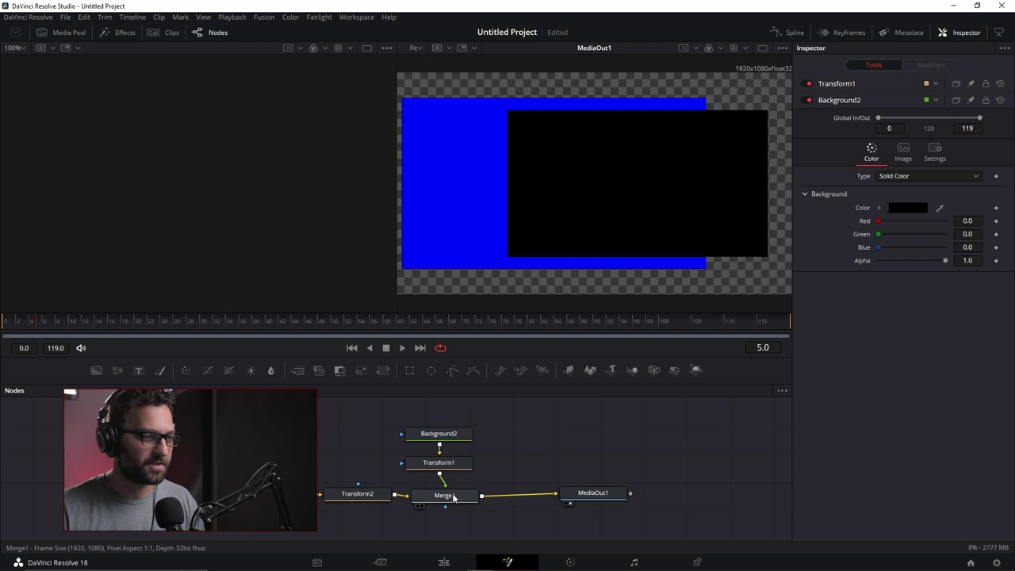
scroll(552, 475, down, 3)
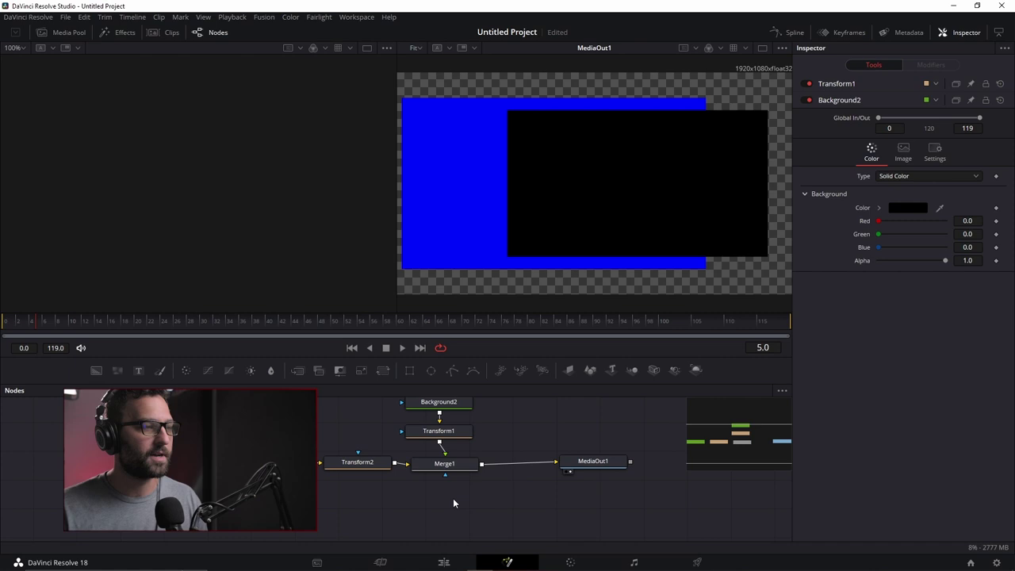
- Connect a Background3 node to Merge1's mask input, then delete it
click(96, 370)
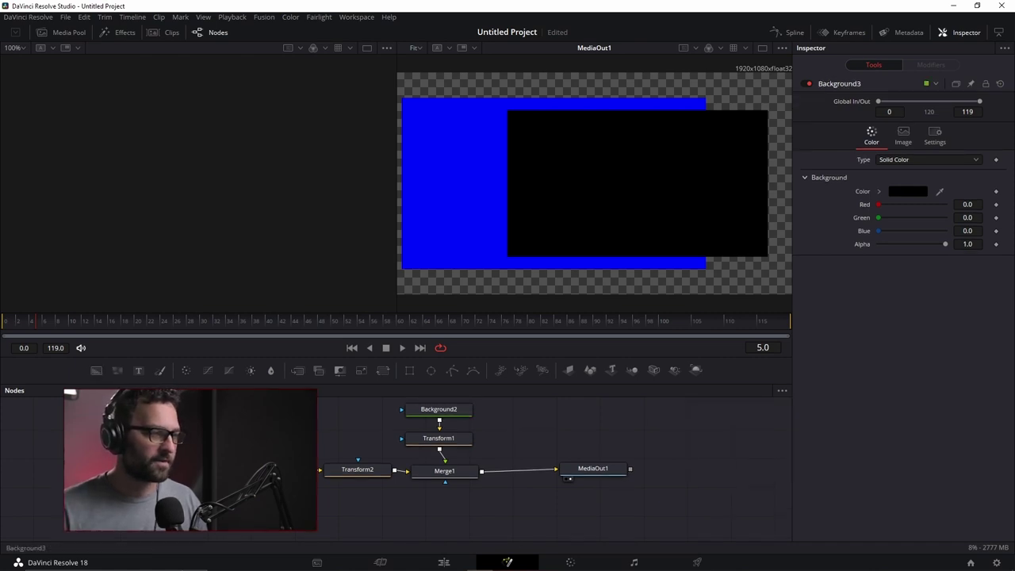
drag(402, 516, 411, 518)
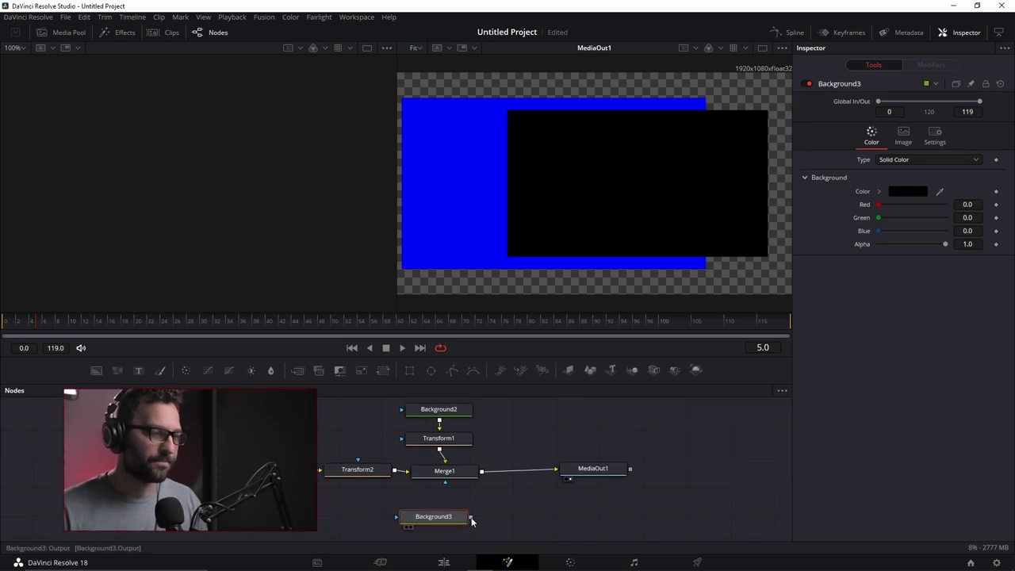
drag(475, 518, 444, 482)
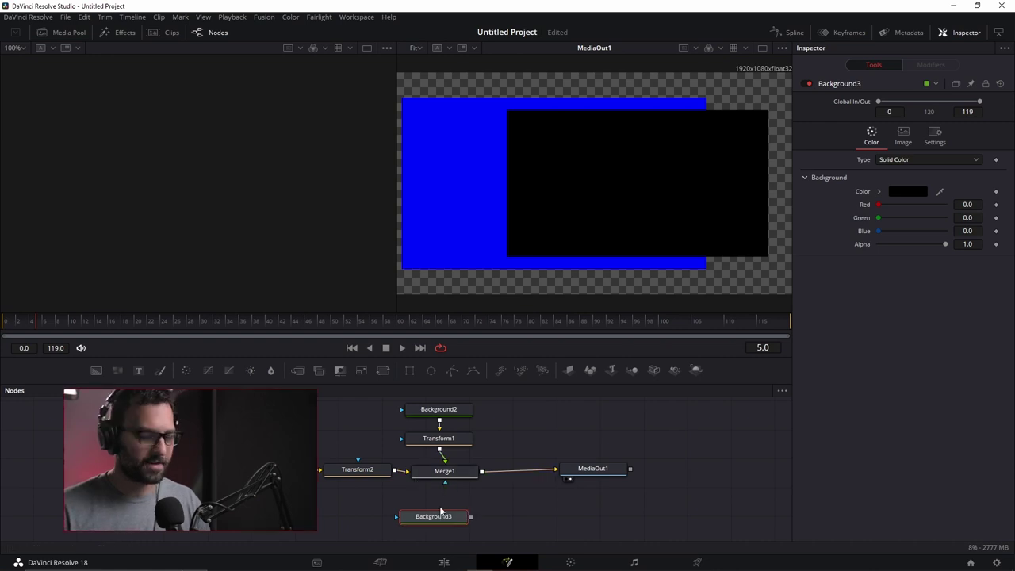
key(Delete)
- Add FastNoise1, connect its output into Merge1, and increase its noise contrast
click(117, 370)
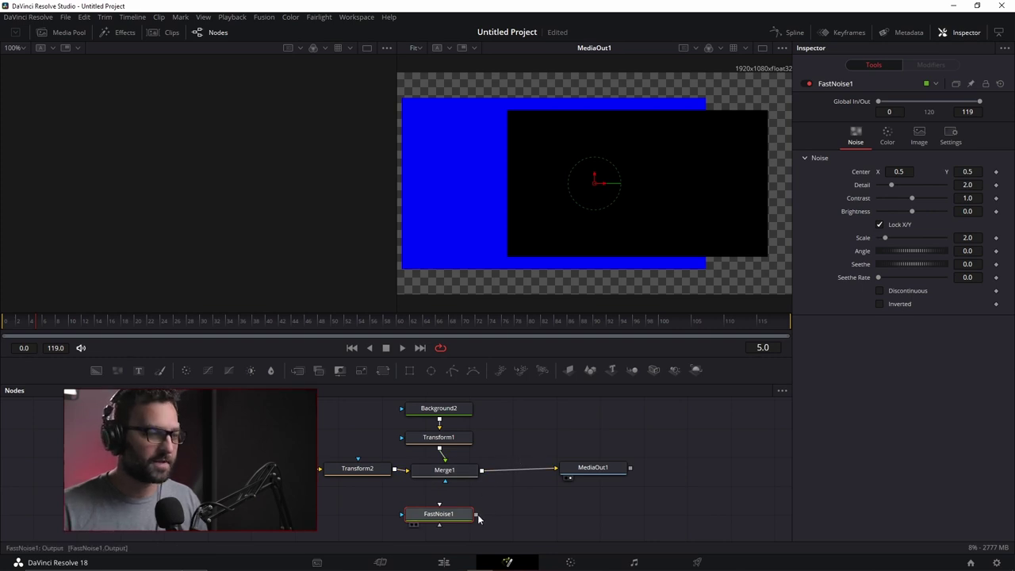
mouse_move(476, 513)
mouse_down()
mouse_move(517, 500)
mouse_move(446, 486)
mouse_move(463, 514)
mouse_up()
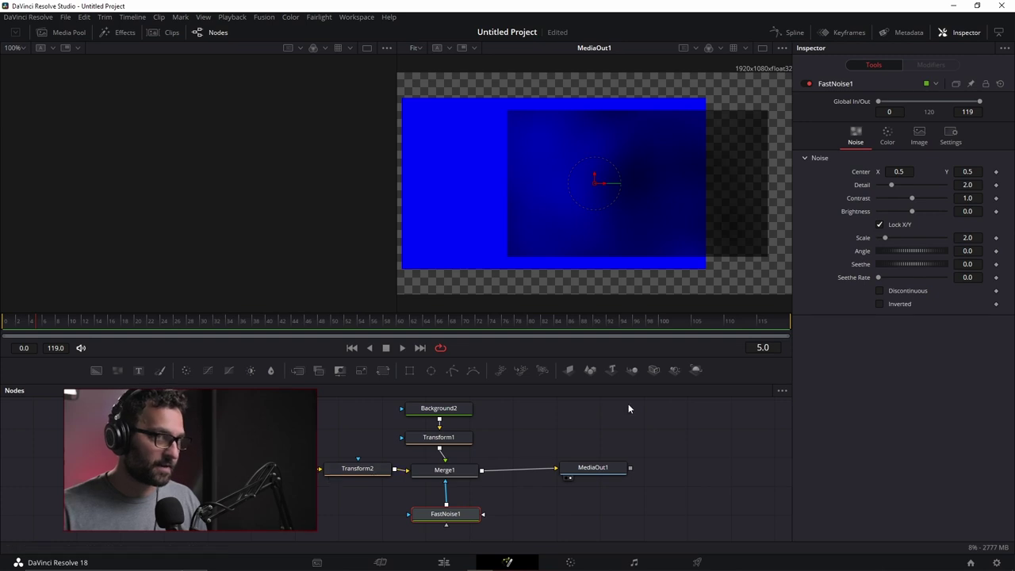
drag(912, 199, 908, 237)
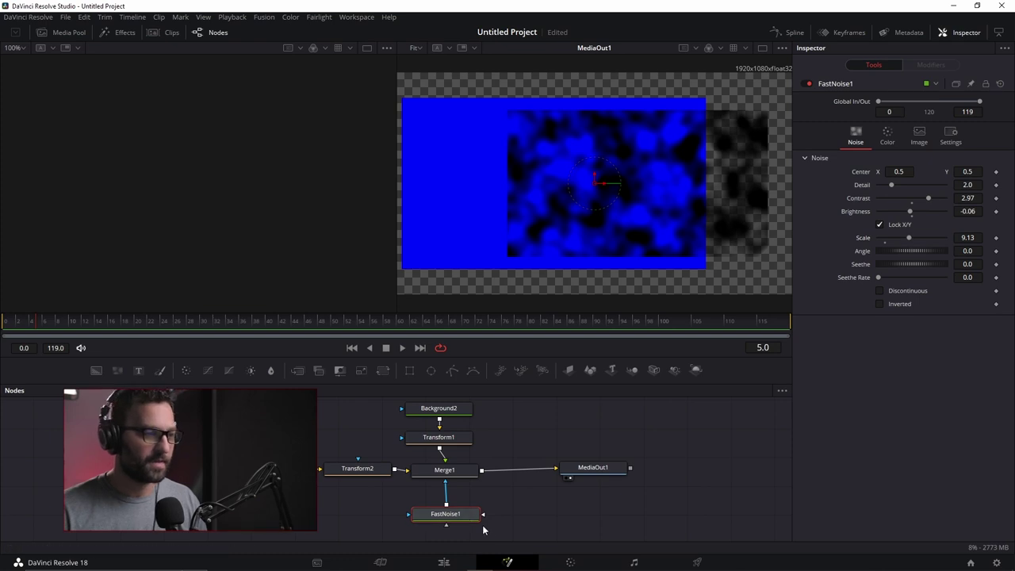
click(446, 470)
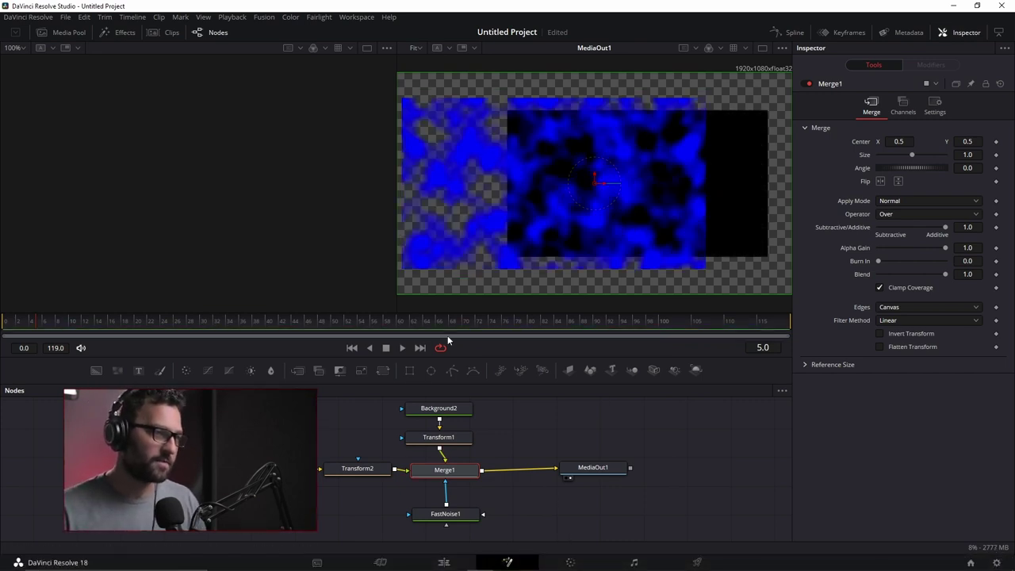
- Place FastNoise1 directly below Merge1 and drag the divider up to enlarge the Nodes panel
click(269, 467)
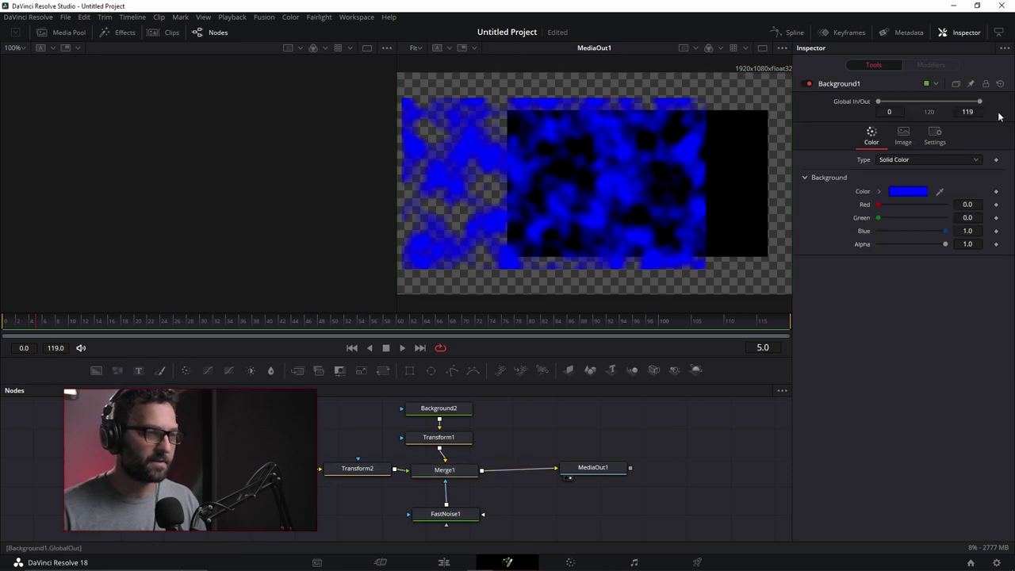
click(450, 513)
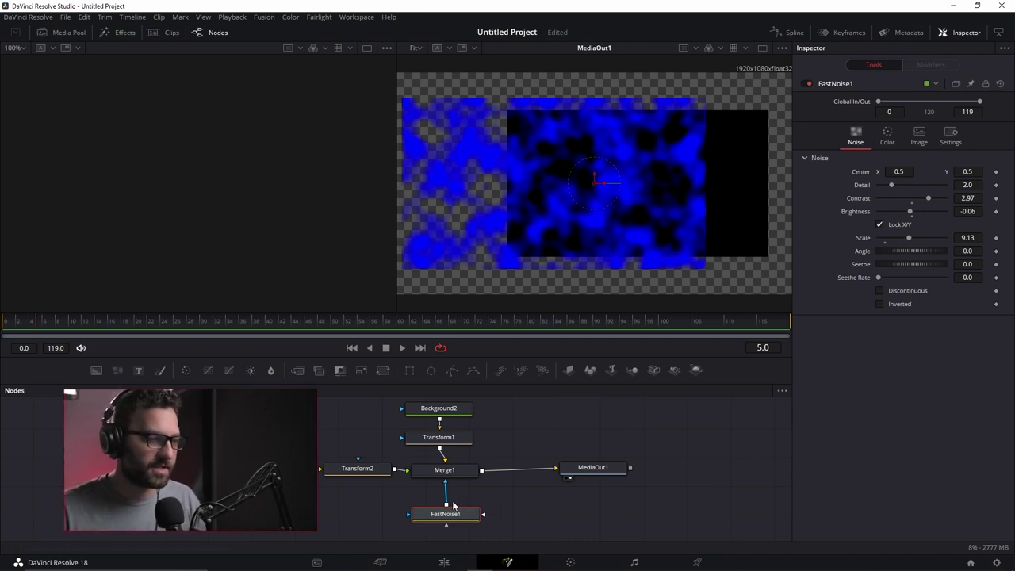
scroll(458, 504, down, 2)
drag(449, 483, 461, 512)
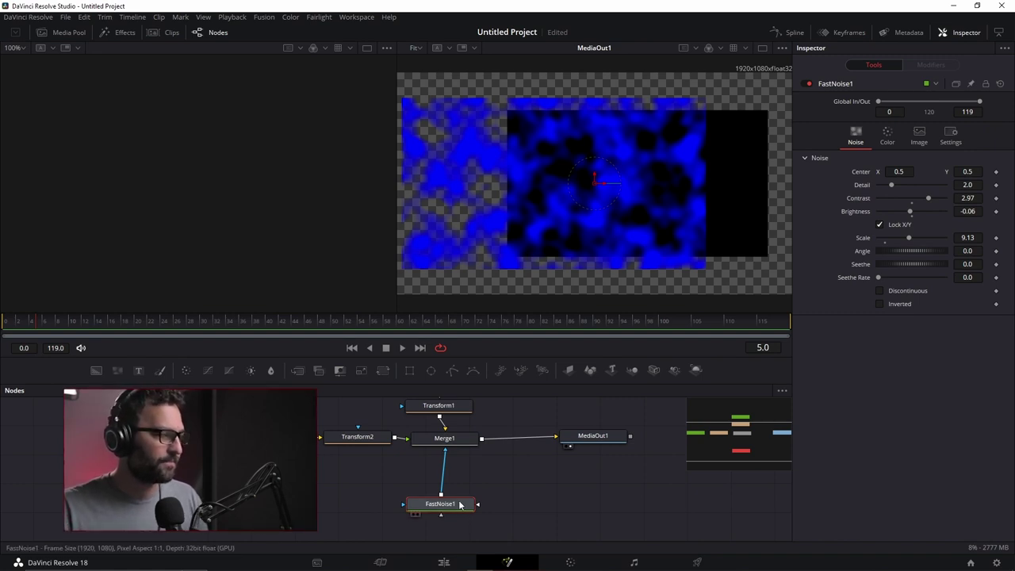
drag(458, 502, 460, 486)
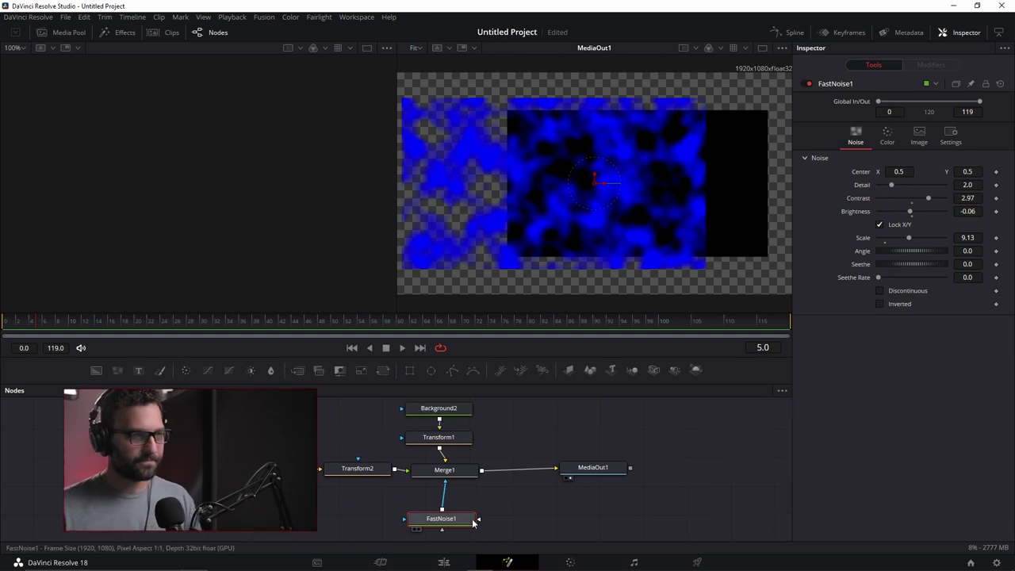
mouse_move(473, 523)
mouse_move(468, 524)
mouse_down()
mouse_move(547, 502)
mouse_move(412, 518)
mouse_move(355, 468)
mouse_move(389, 428)
mouse_move(492, 433)
mouse_move(471, 431)
mouse_move(404, 518)
mouse_move(623, 524)
mouse_move(414, 478)
mouse_move(474, 520)
mouse_up()
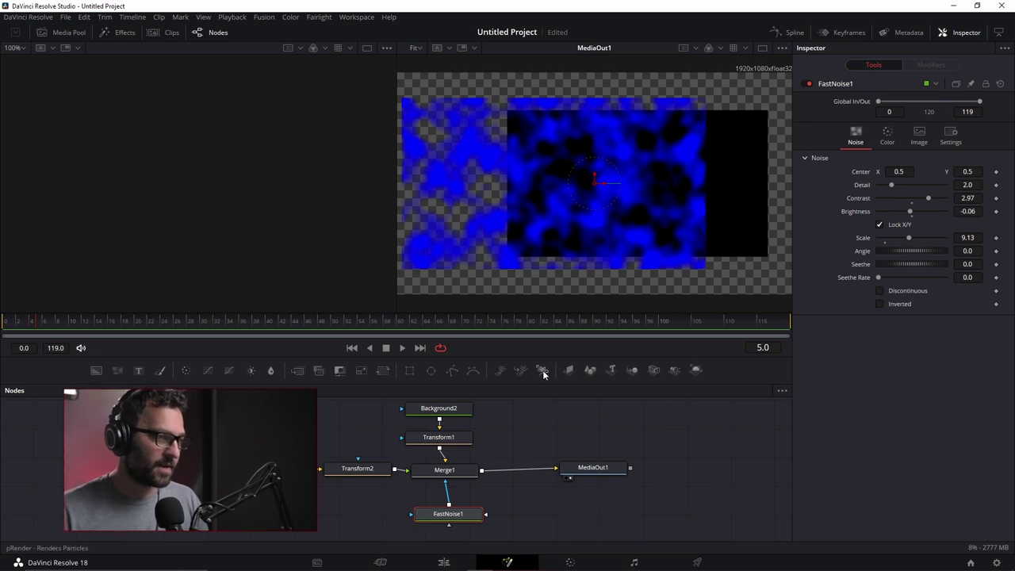
drag(530, 363, 537, 323)
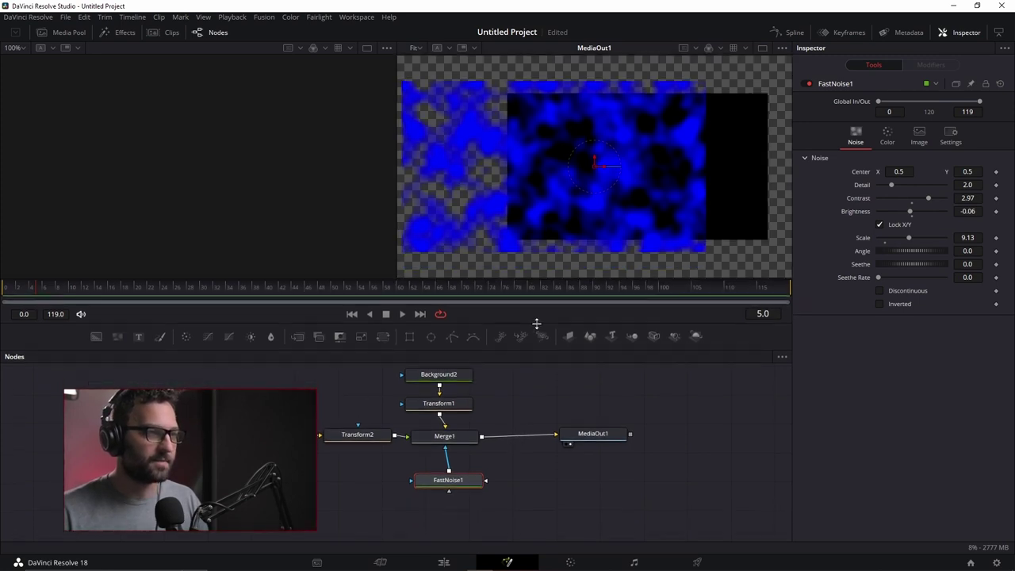
- Set Arrange Tools to Connected and nudge FastNoise1 slightly down
right_click(520, 401)
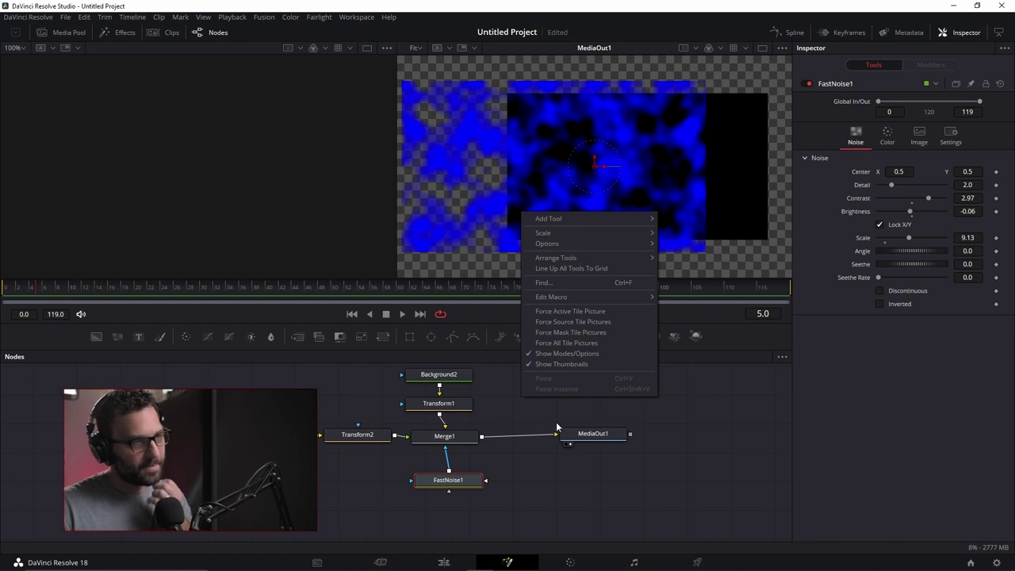
mouse_move(559, 258)
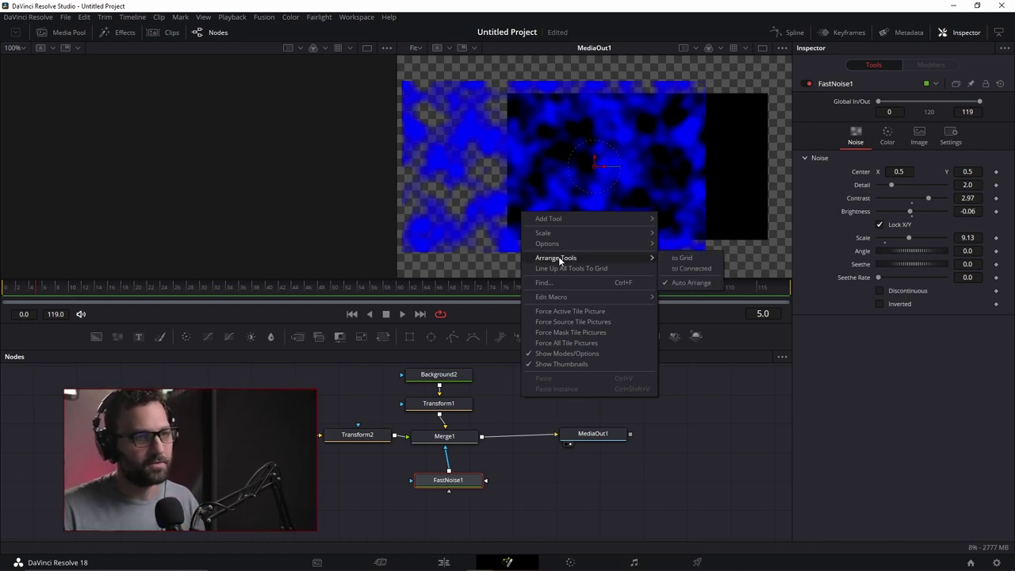
click(689, 269)
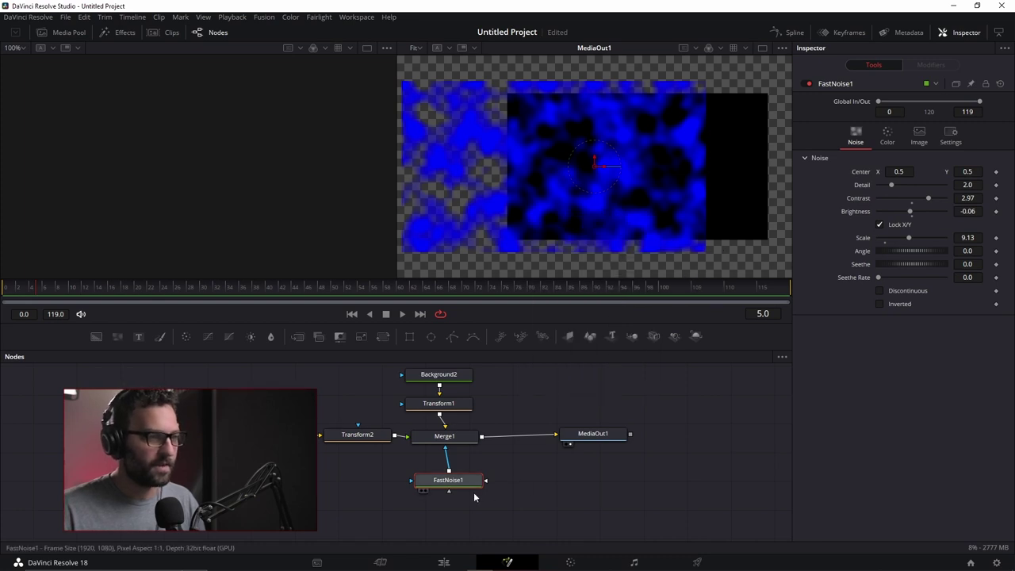
drag(469, 485, 464, 510)
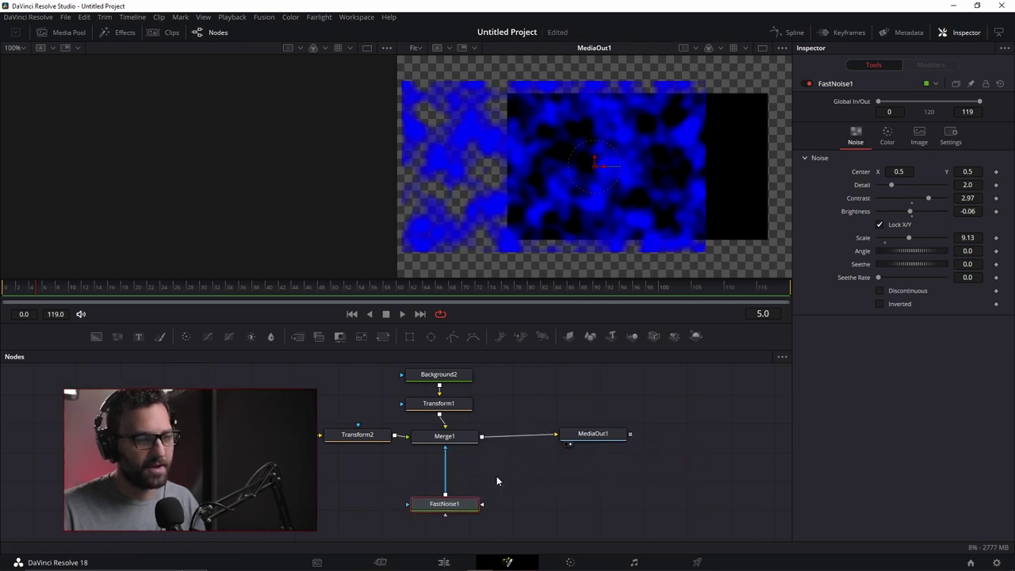
- Turn on grid arrangement and line up FastNoise1 below Merge1, with Transform2 beside it
right_click(516, 469)
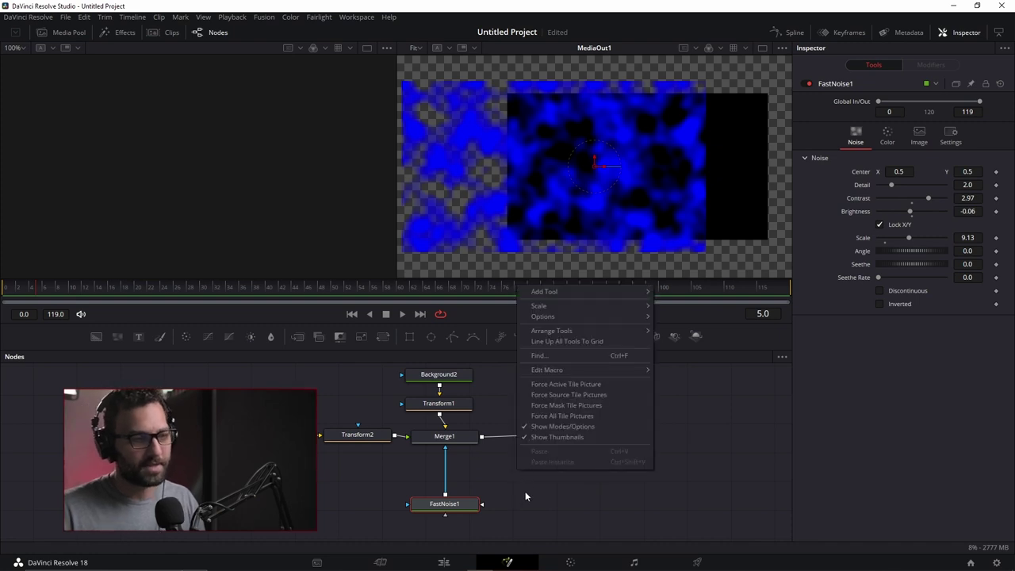
mouse_move(569, 327)
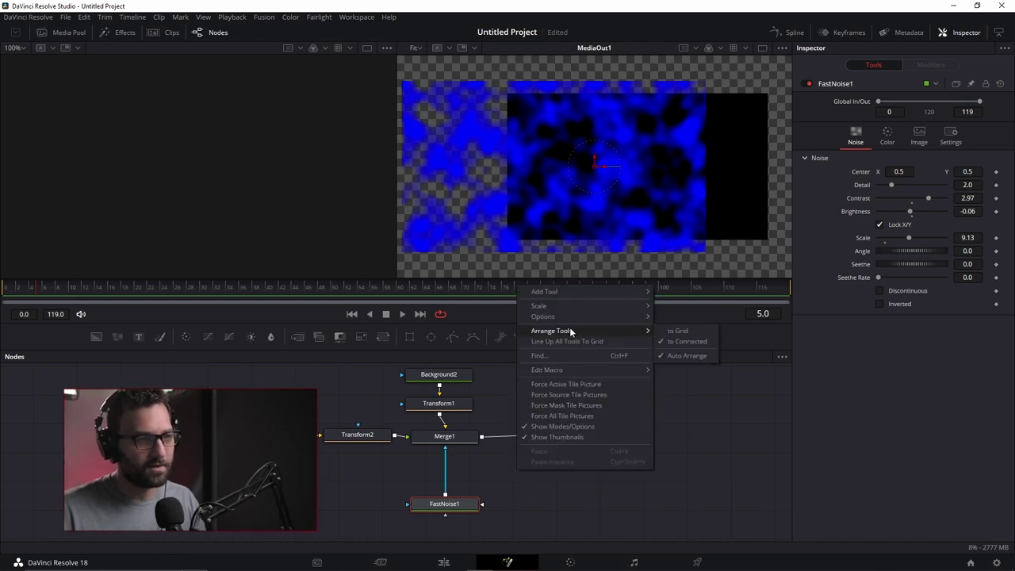
click(678, 331)
drag(448, 504, 468, 512)
drag(598, 431, 604, 449)
drag(444, 435, 468, 451)
drag(356, 434, 381, 452)
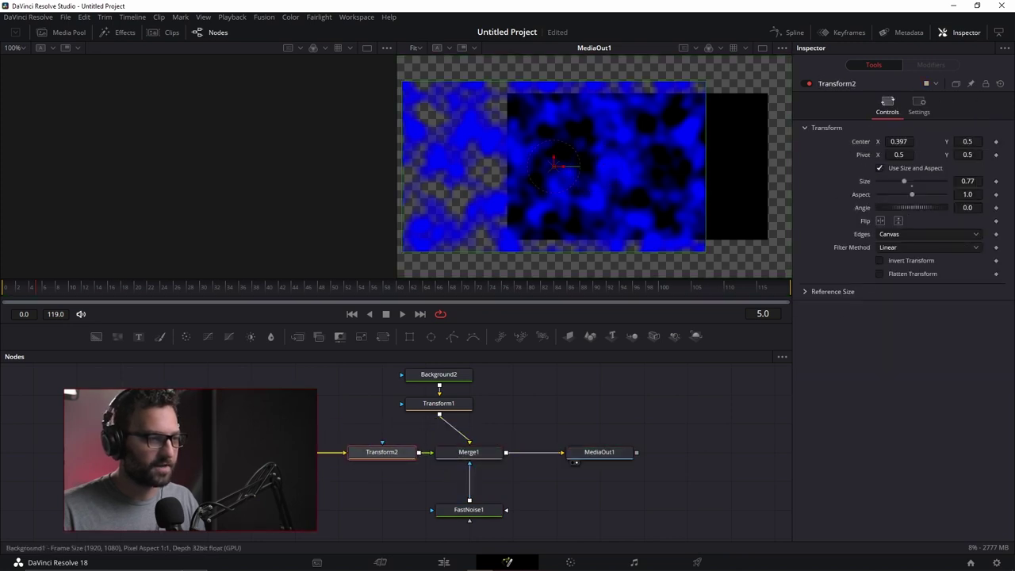
- Stack Transform1 and Background2 above Merge1 and move MediaOut1 far to the right
click(438, 374)
drag(439, 403, 468, 423)
drag(438, 375, 469, 394)
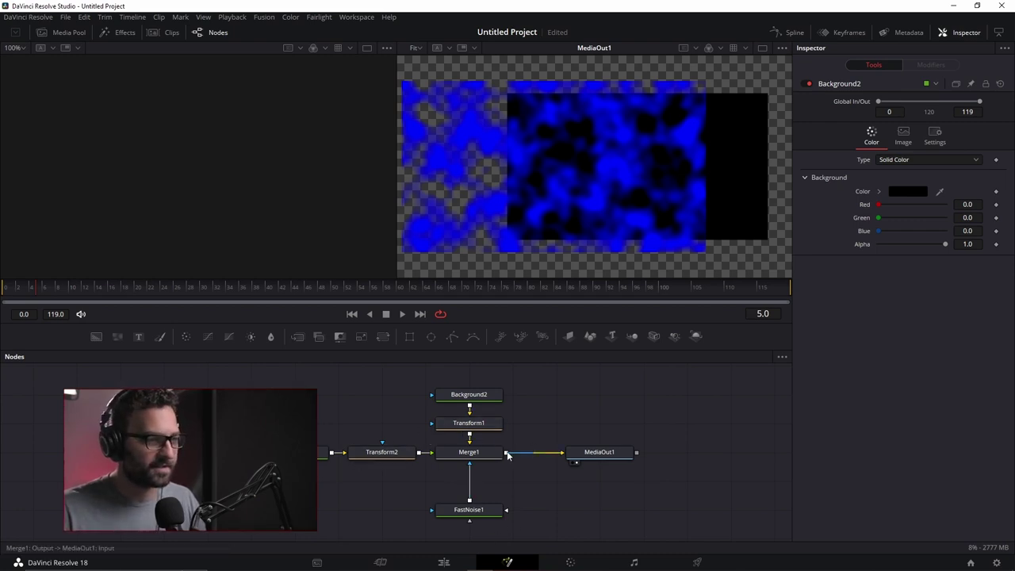
drag(590, 458, 721, 458)
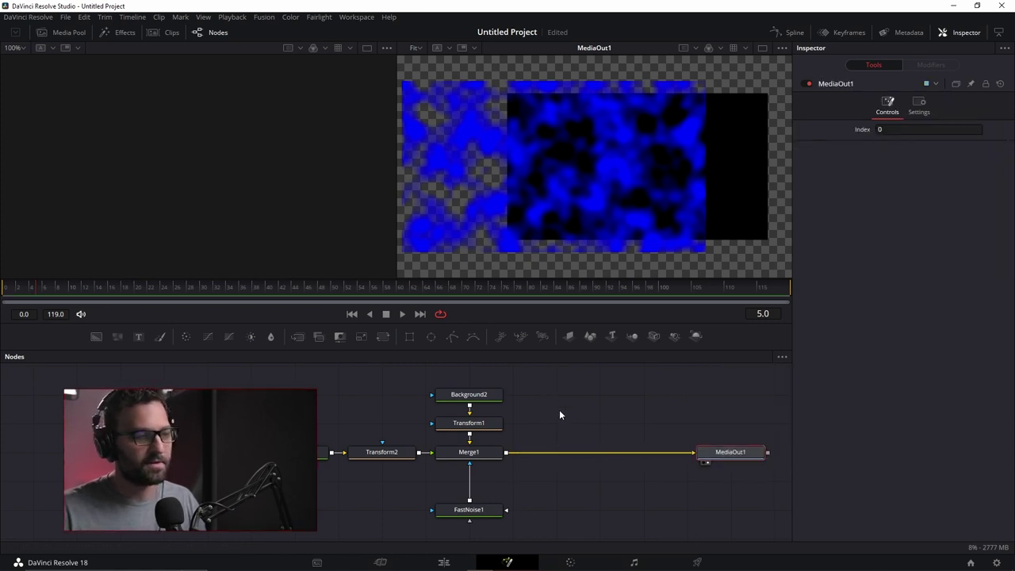
click(610, 496)
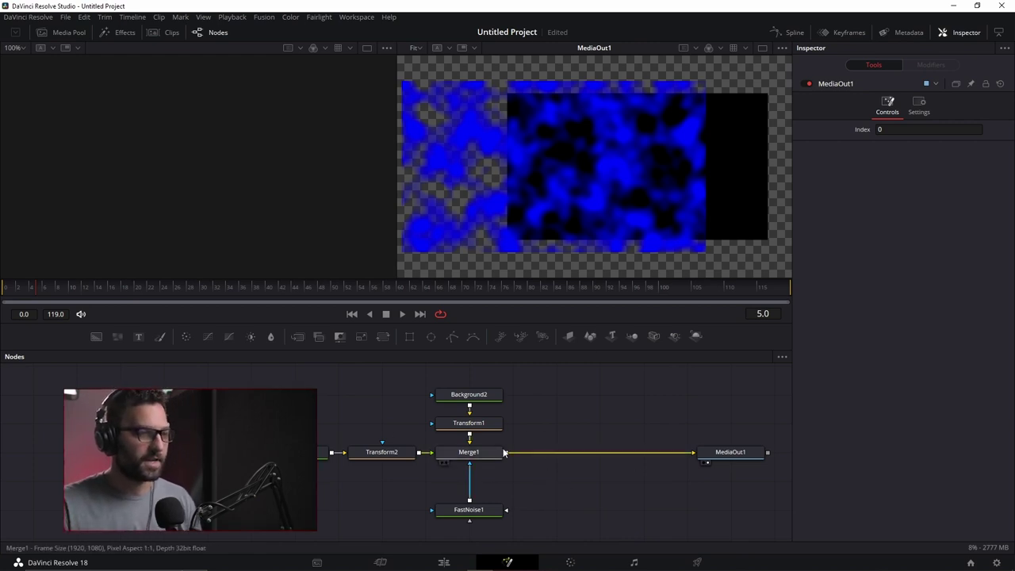
- Open and dismiss the node graph and Background2 context menus without changes
right_click(570, 392)
mouse_move(618, 255)
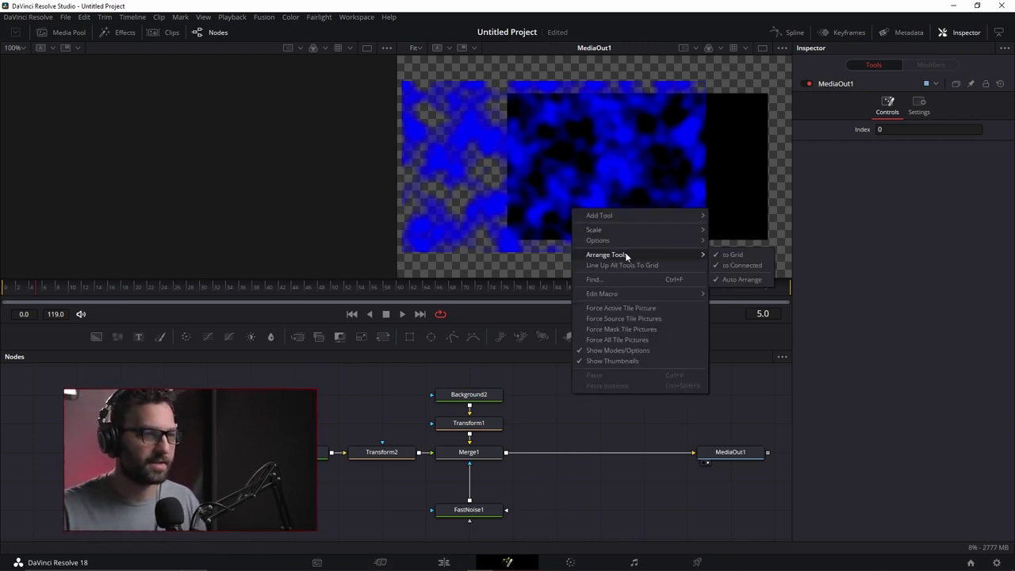
click(604, 416)
right_click(487, 396)
click(545, 434)
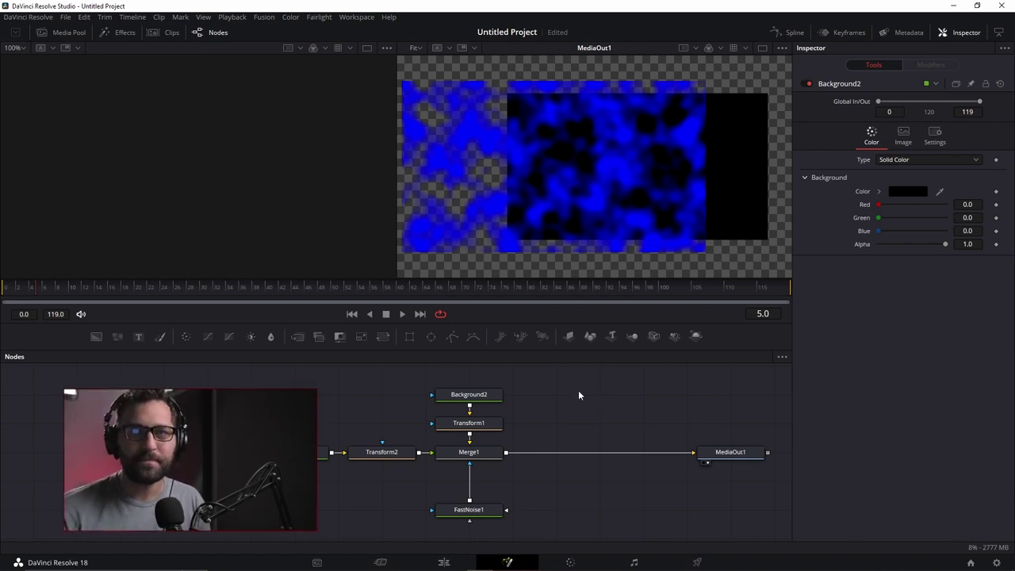
- In Merge1, set the noise layer's Center X to 0.57, Size 0.84 and Angle 33.9
click(452, 446)
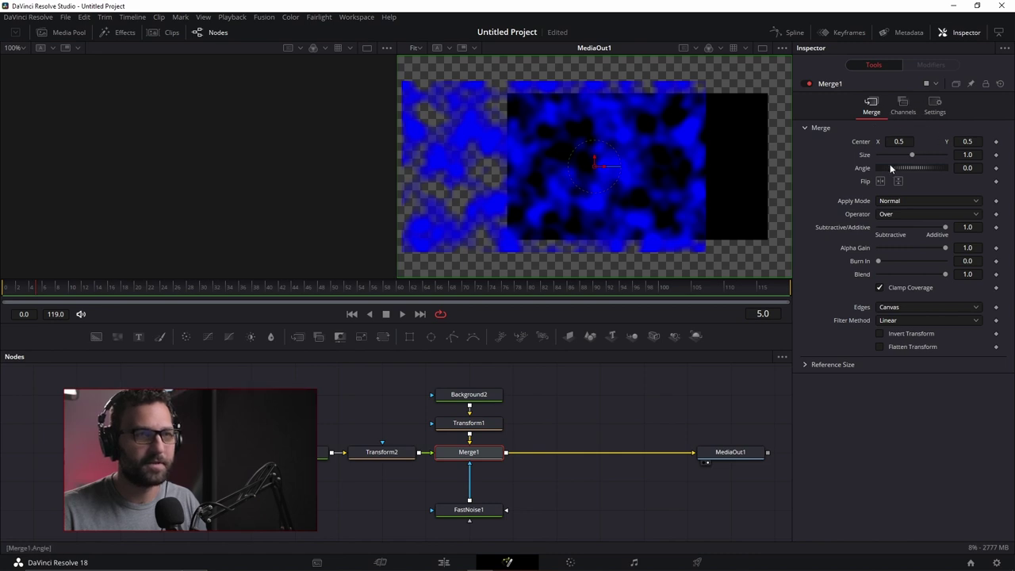
mouse_move(900, 143)
mouse_down()
mouse_move(951, 143)
mouse_move(841, 143)
mouse_move(933, 149)
mouse_move(901, 161)
mouse_up()
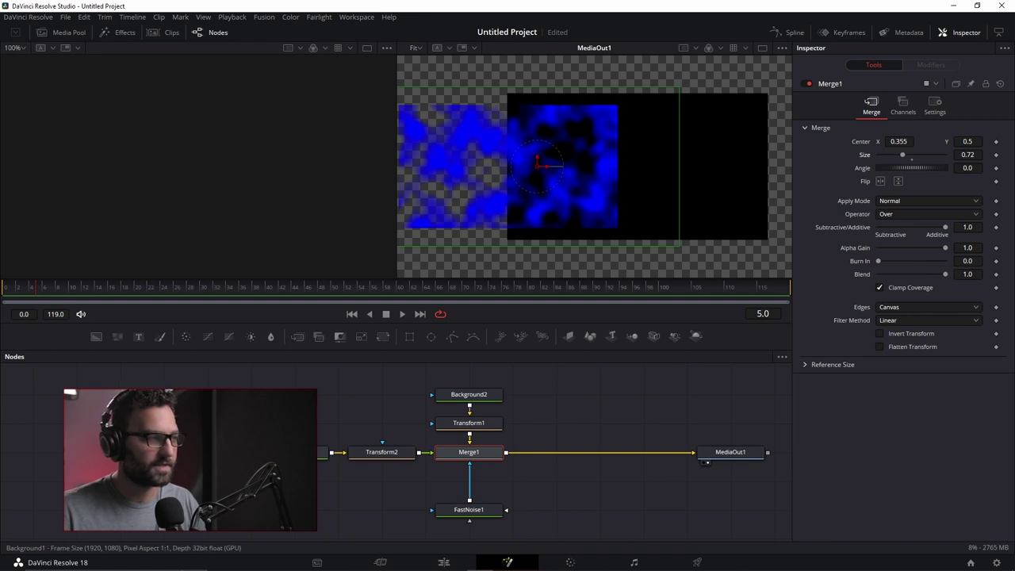
drag(907, 155, 950, 141)
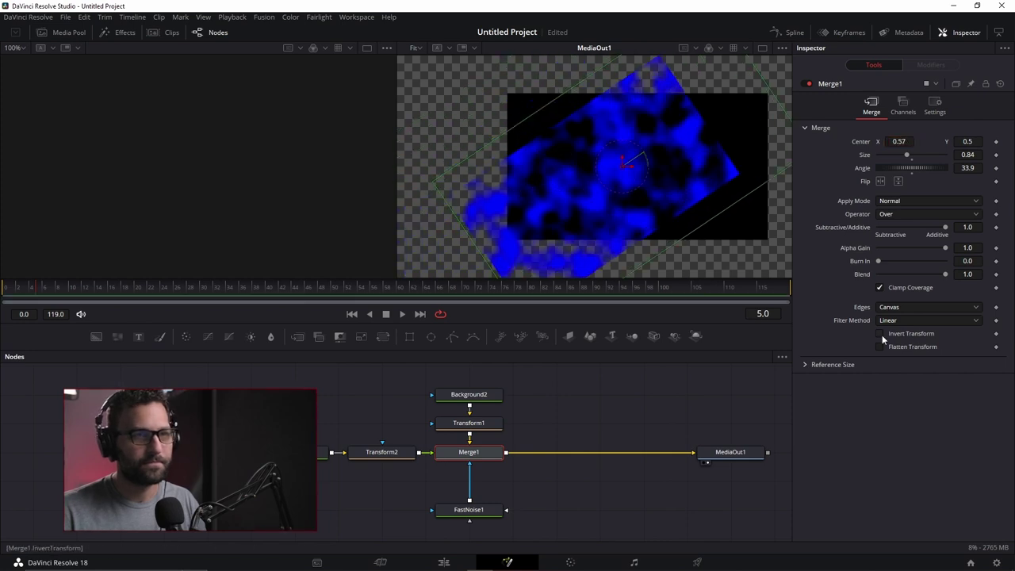
click(894, 200)
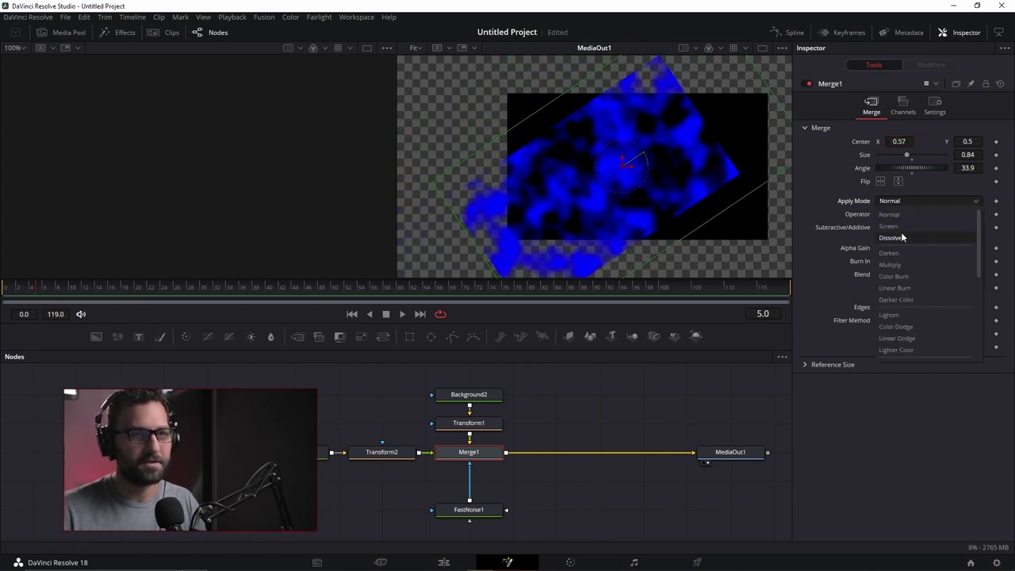
- Set Merge1's Apply Mode to Screen, browse the other modes, then view the Operator options
click(901, 227)
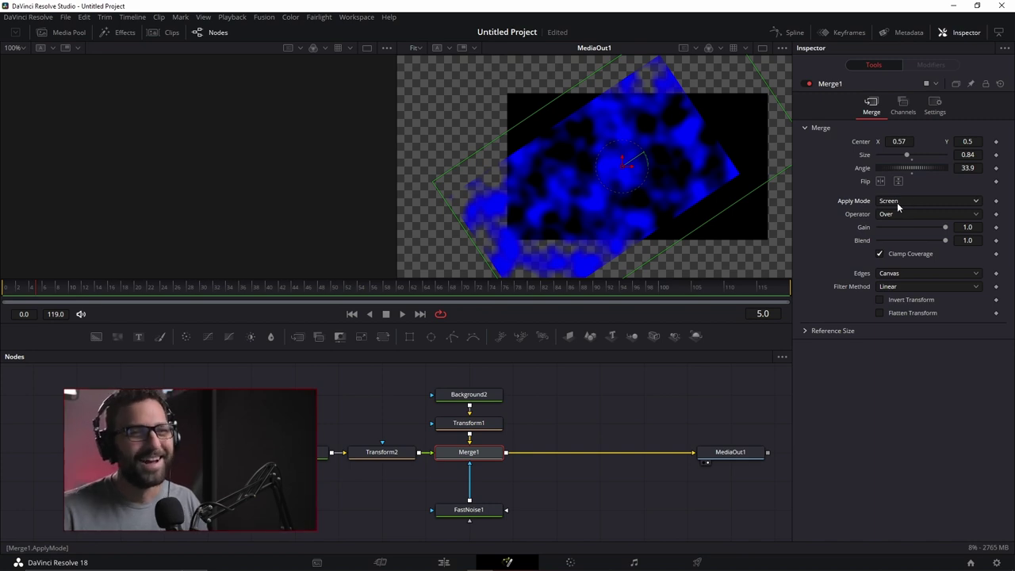
click(900, 202)
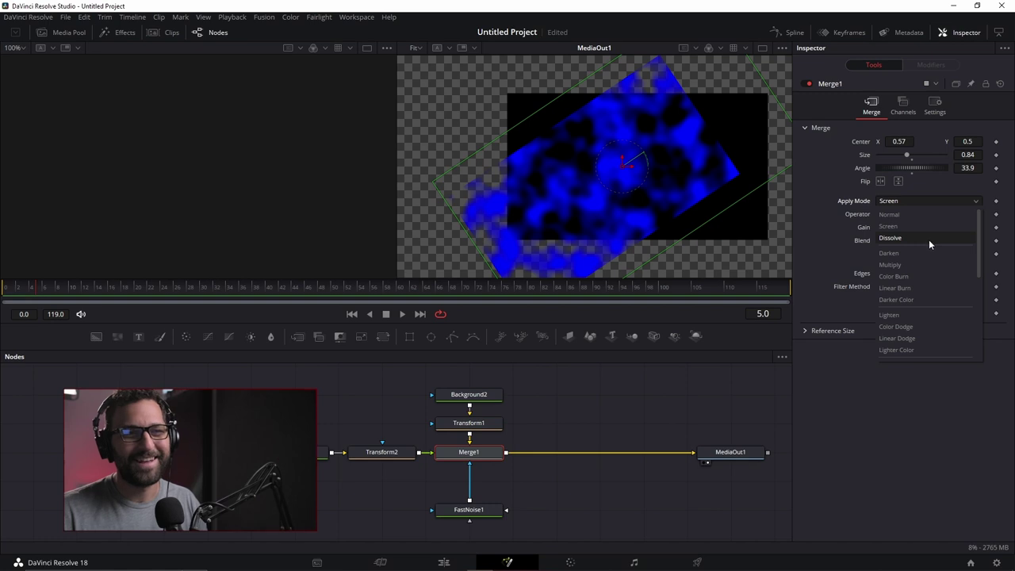
scroll(919, 301, down, 5)
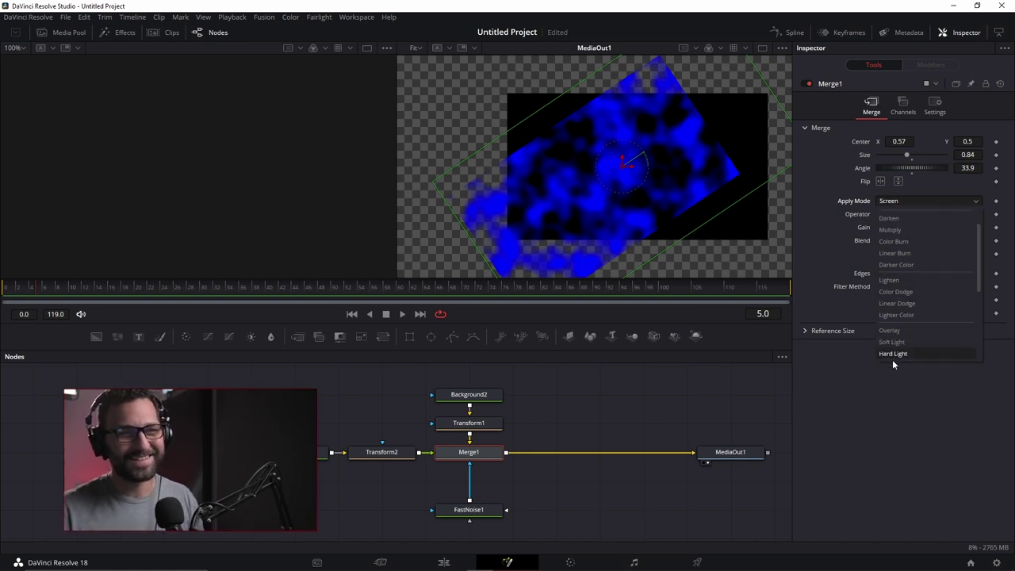
scroll(923, 300, up, 5)
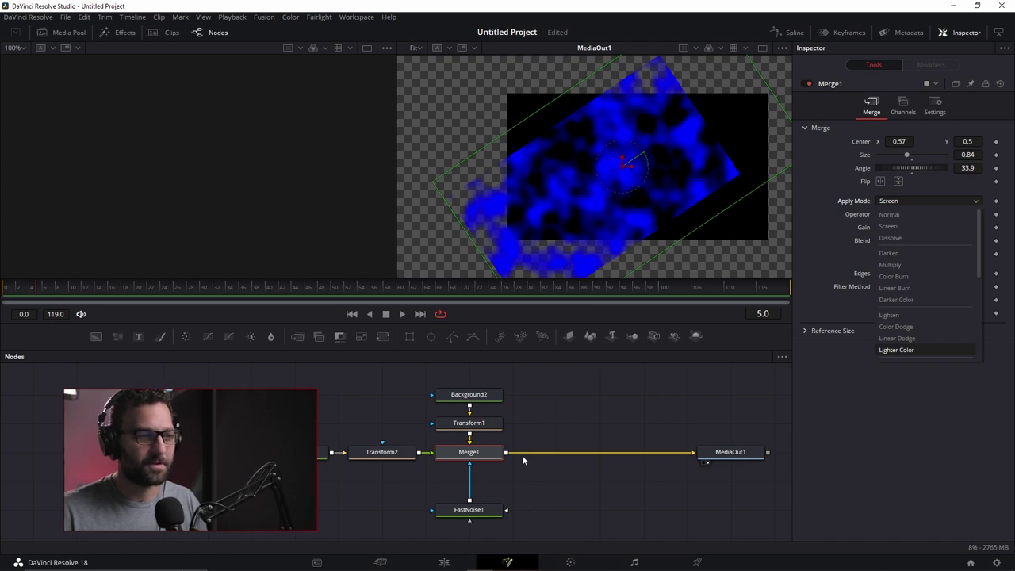
click(856, 200)
click(887, 215)
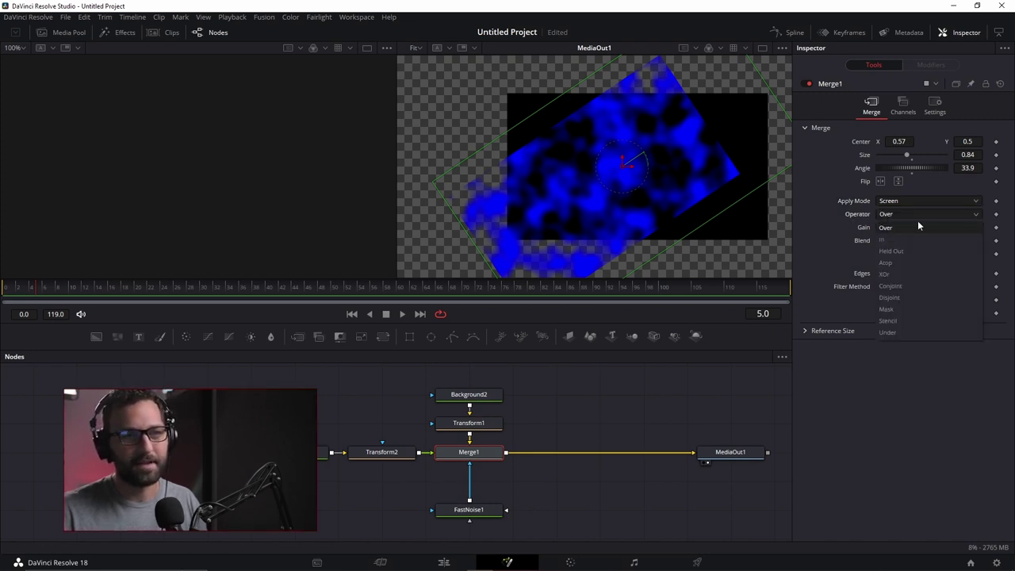
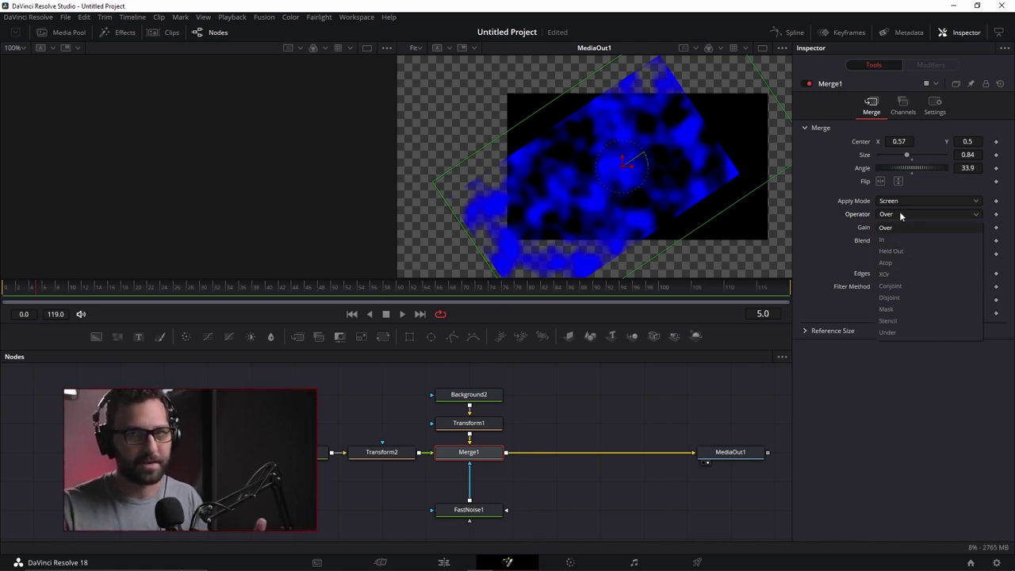
- Check Merge1's operator and edge modes, leaving Over and Canvas in place
click(898, 211)
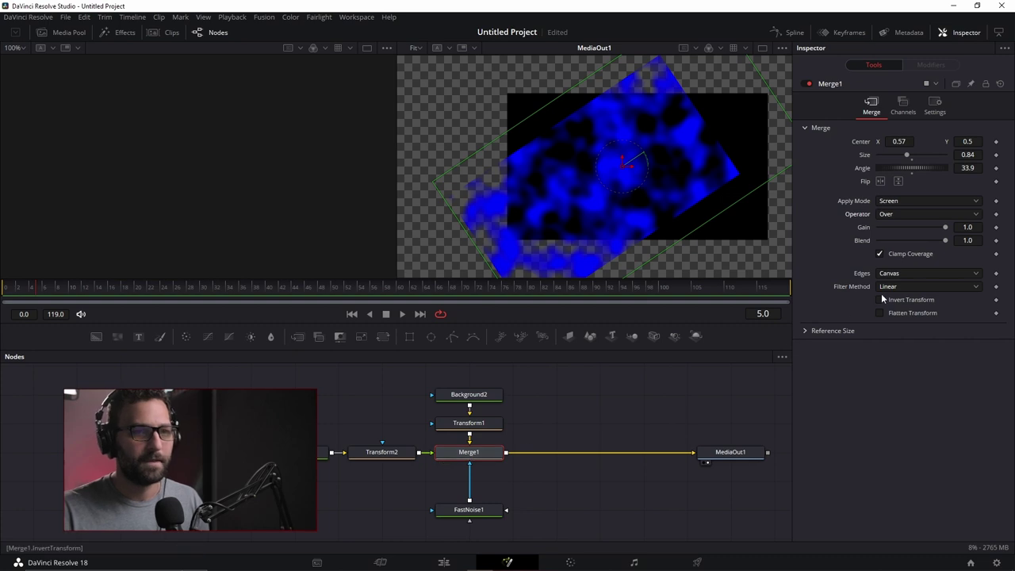
click(901, 273)
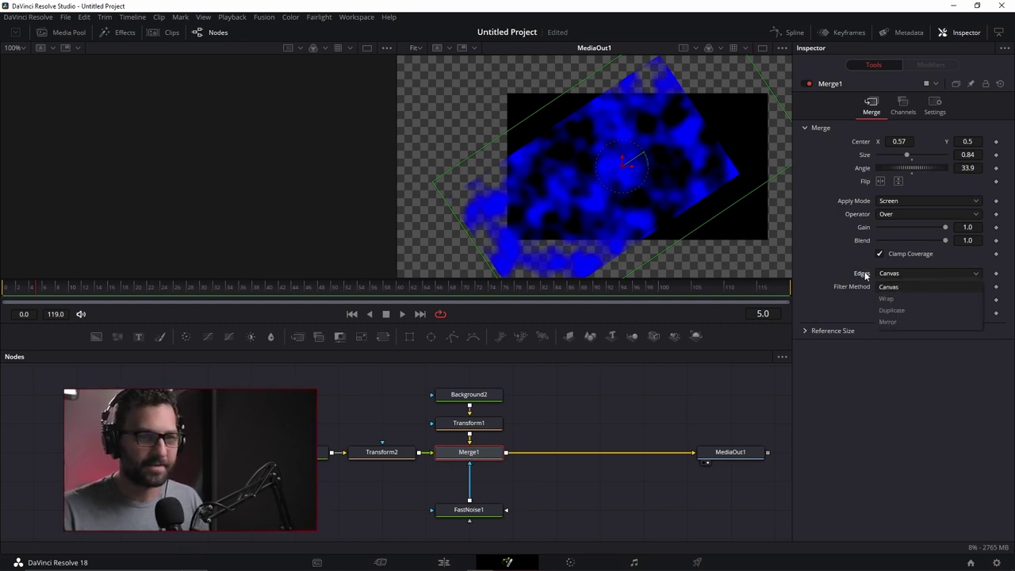
click(884, 275)
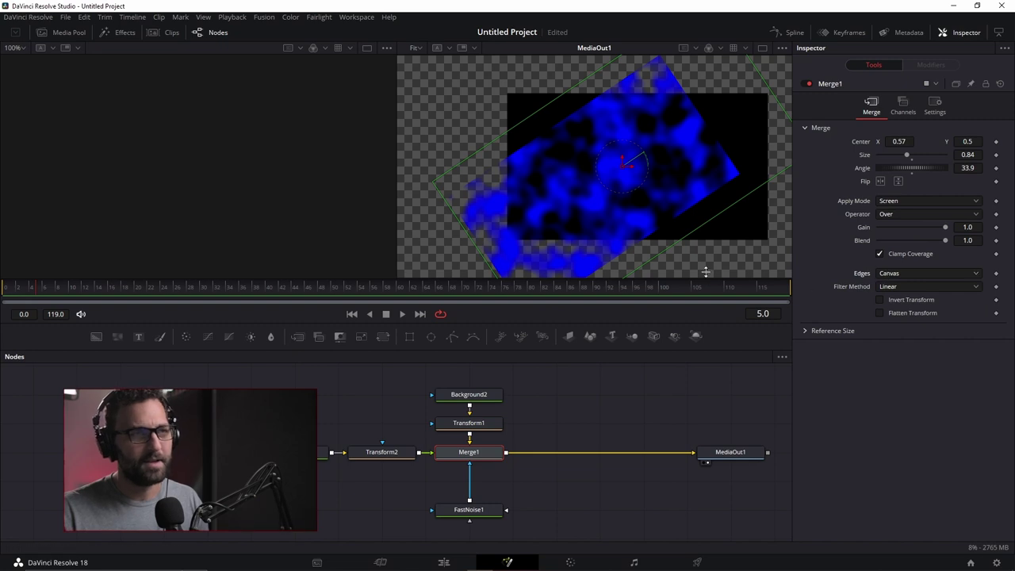
click(477, 509)
click(493, 451)
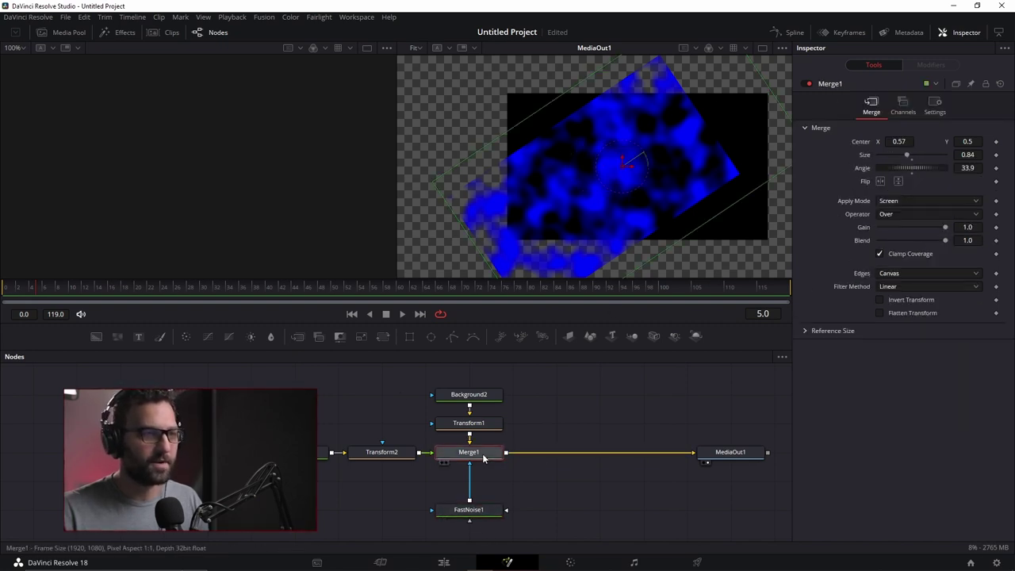
- Try Merge1's Wrap and then Duplicate edge modes
click(895, 272)
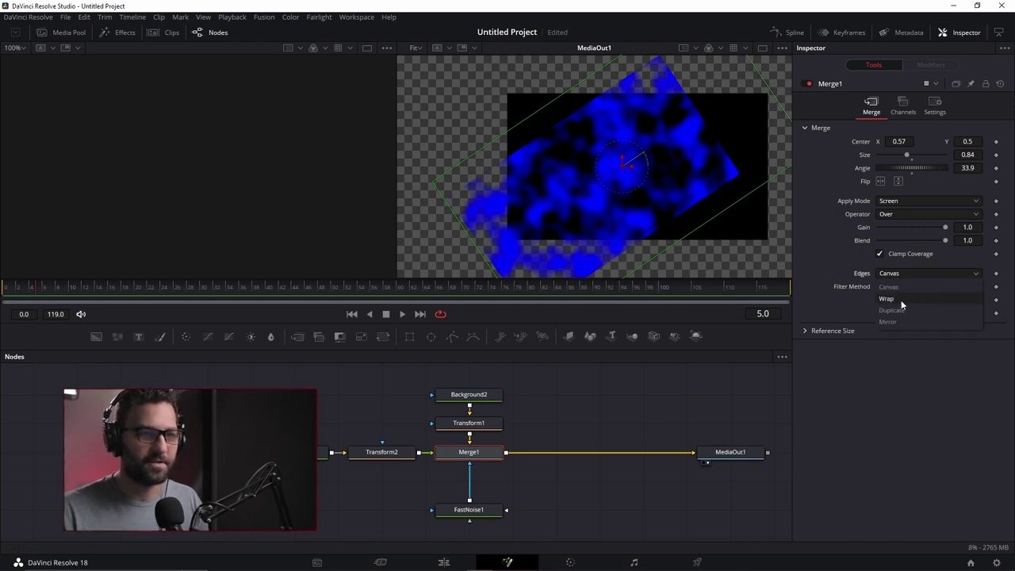
click(900, 300)
scroll(619, 222, down, 3)
scroll(619, 222, up, 2)
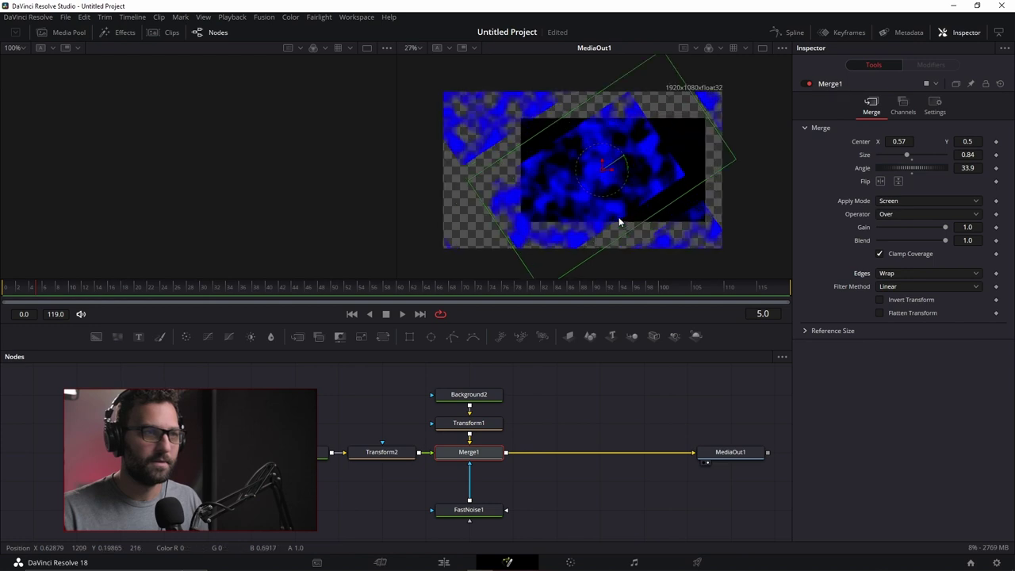
click(907, 273)
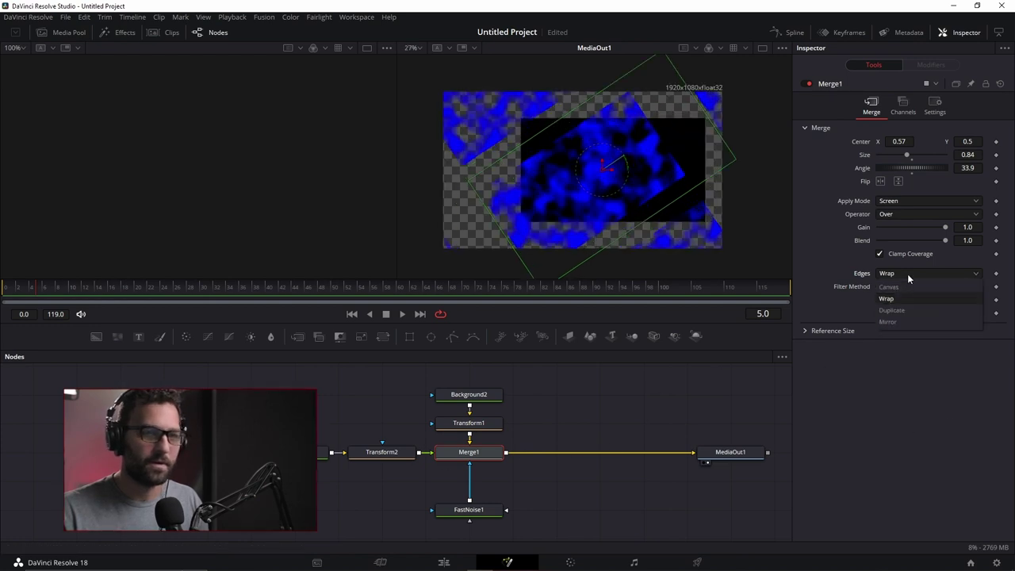
click(890, 310)
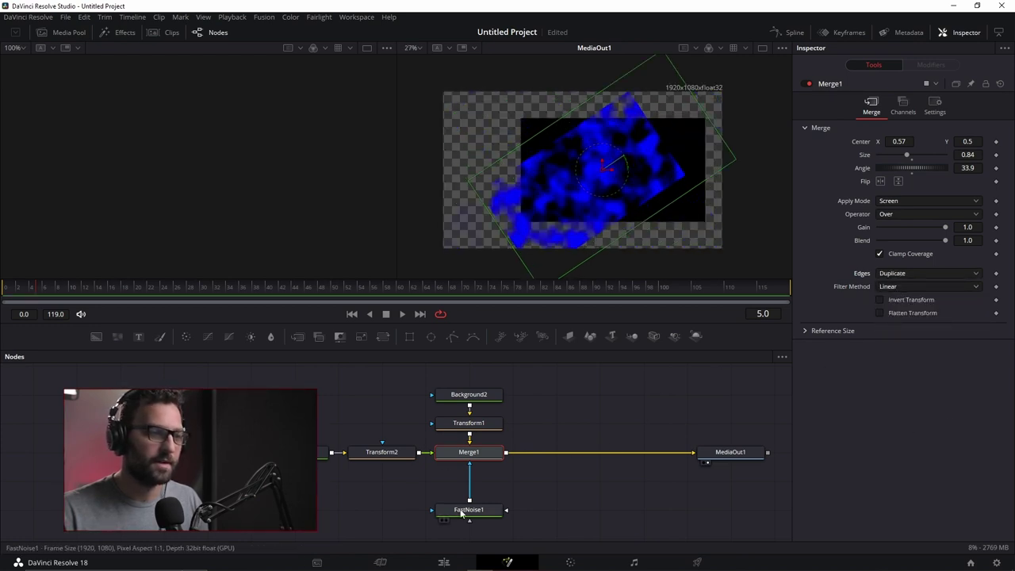
- Delete the FastNoise1 node and set Merge1's edges to Mirror
drag(455, 512, 542, 516)
key(Delete)
click(468, 452)
click(899, 273)
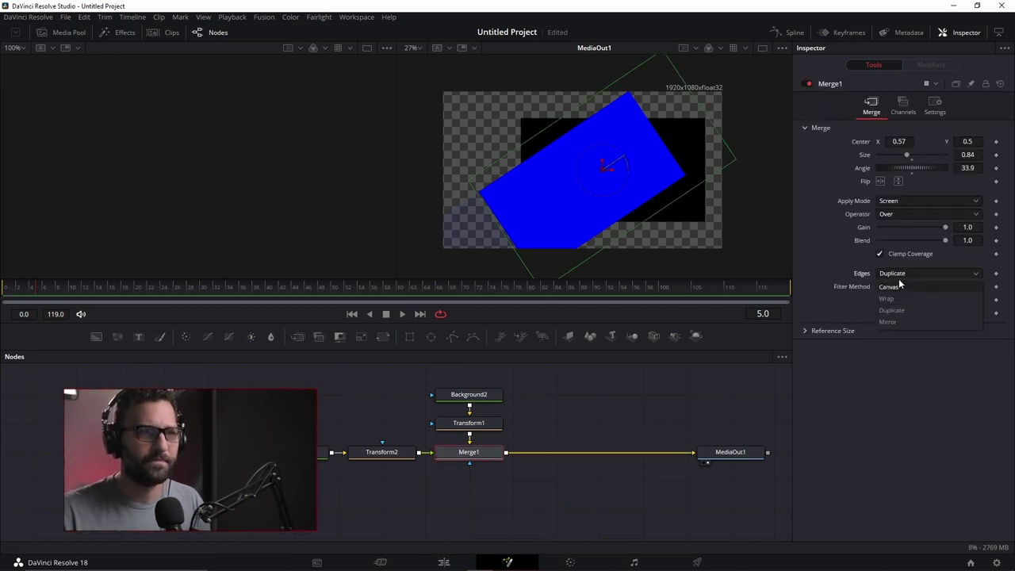
click(898, 323)
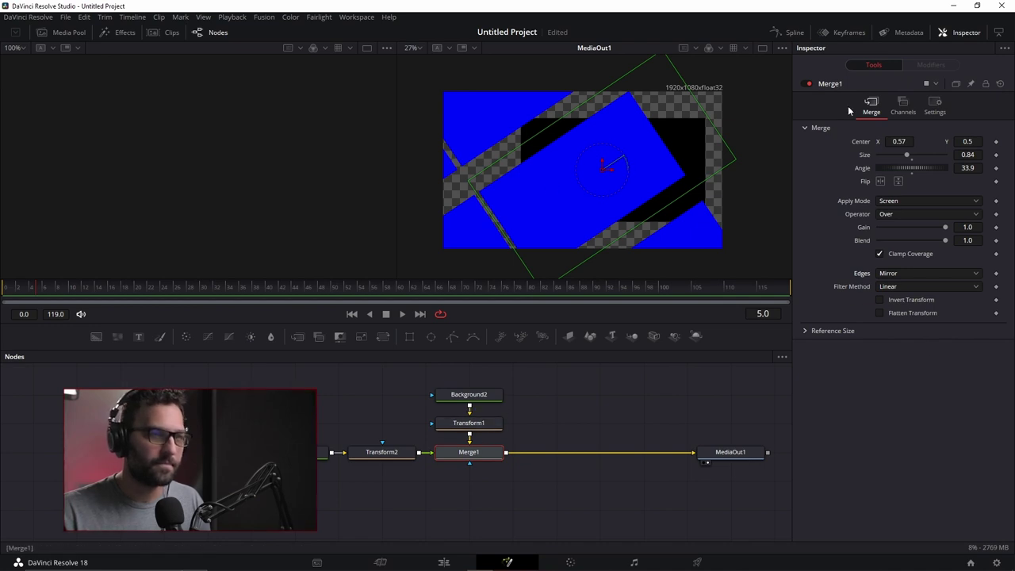
- Rotate Merge1's blue layer to angle 15.6 and shrink it to size 0.08, cycling edges Wrap, Duplicate, Mirror
mouse_move(909, 161)
mouse_down()
mouse_move(909, 168)
mouse_move(882, 164)
mouse_move(900, 166)
mouse_up()
click(912, 273)
click(886, 298)
drag(911, 155, 880, 158)
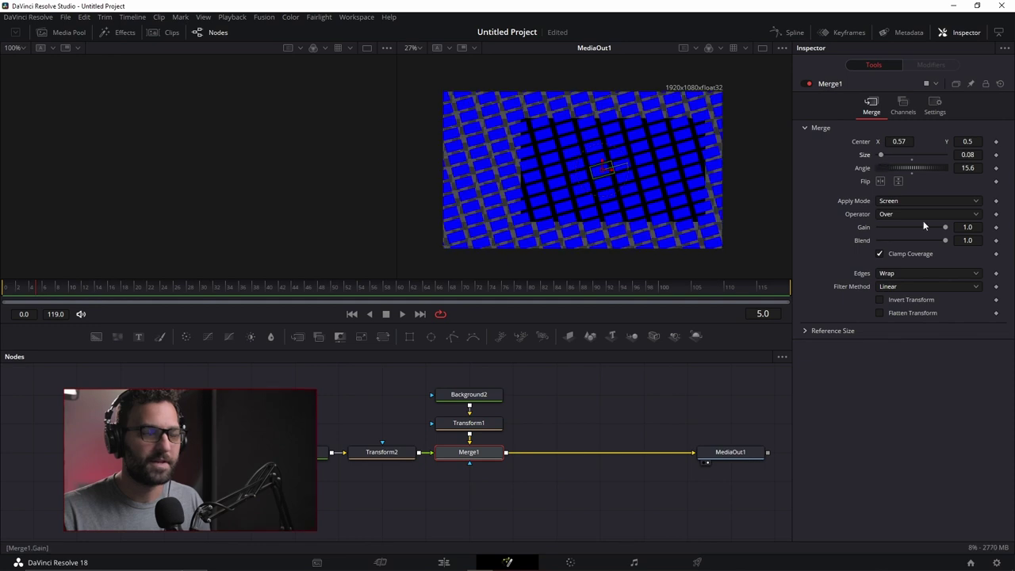
click(908, 273)
click(892, 310)
click(905, 274)
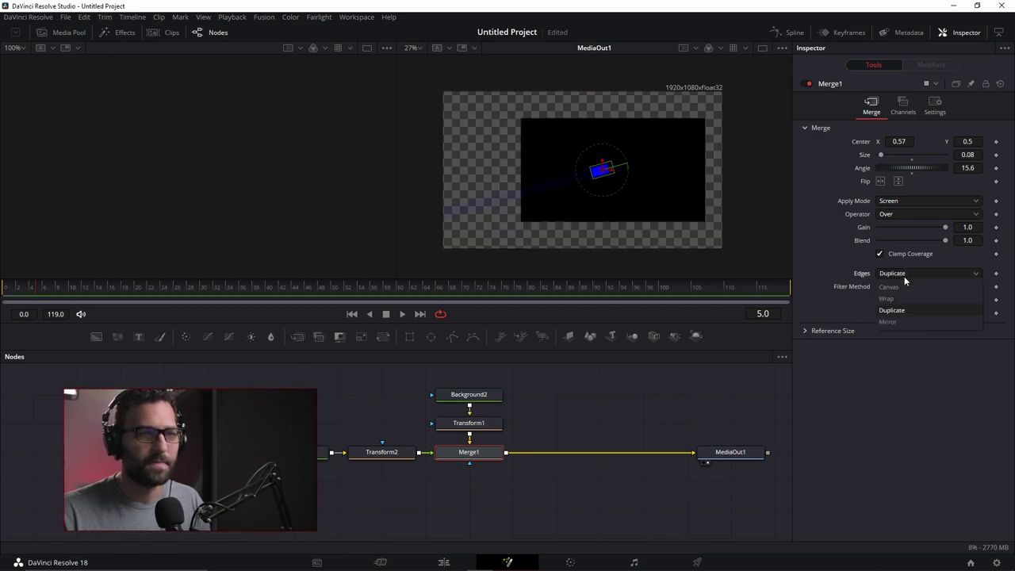
click(899, 321)
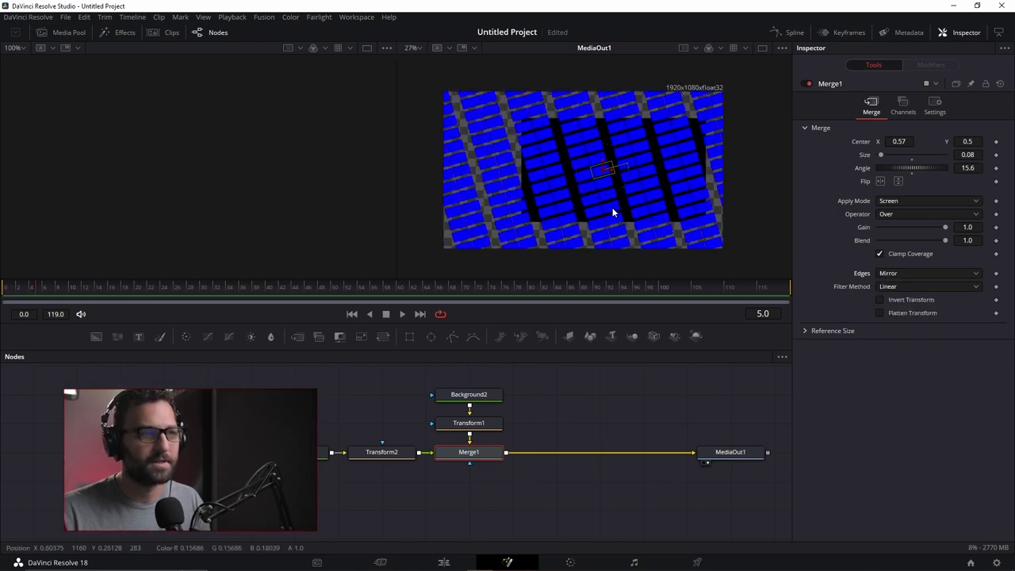
- Slide Transform2's Center X to 0.231 to shift the tiles
scroll(614, 211, up, 2)
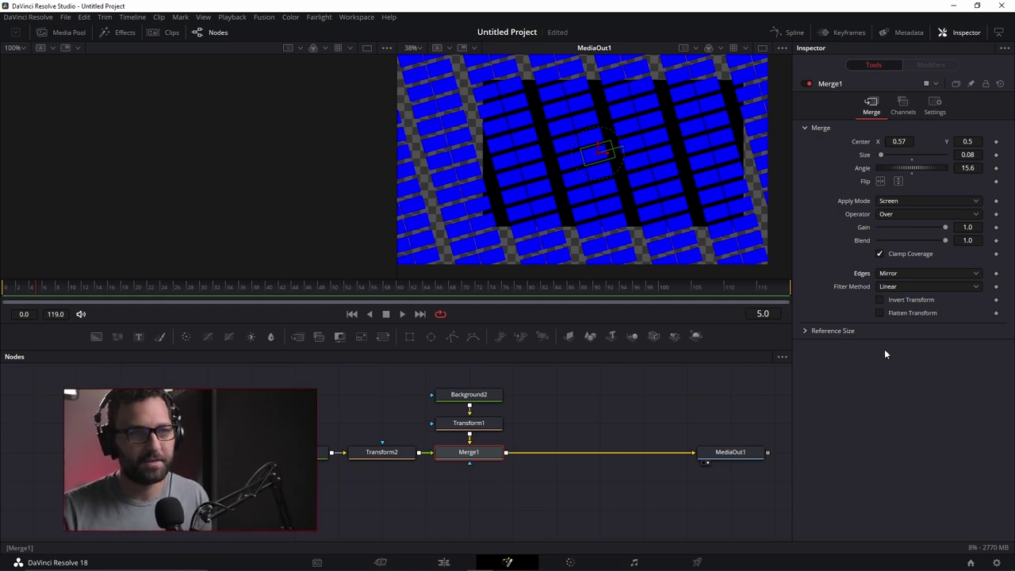
click(381, 452)
mouse_move(906, 144)
mouse_down()
mouse_move(898, 144)
mouse_move(971, 144)
mouse_move(878, 145)
mouse_move(928, 144)
mouse_move(880, 144)
mouse_move(899, 144)
mouse_up()
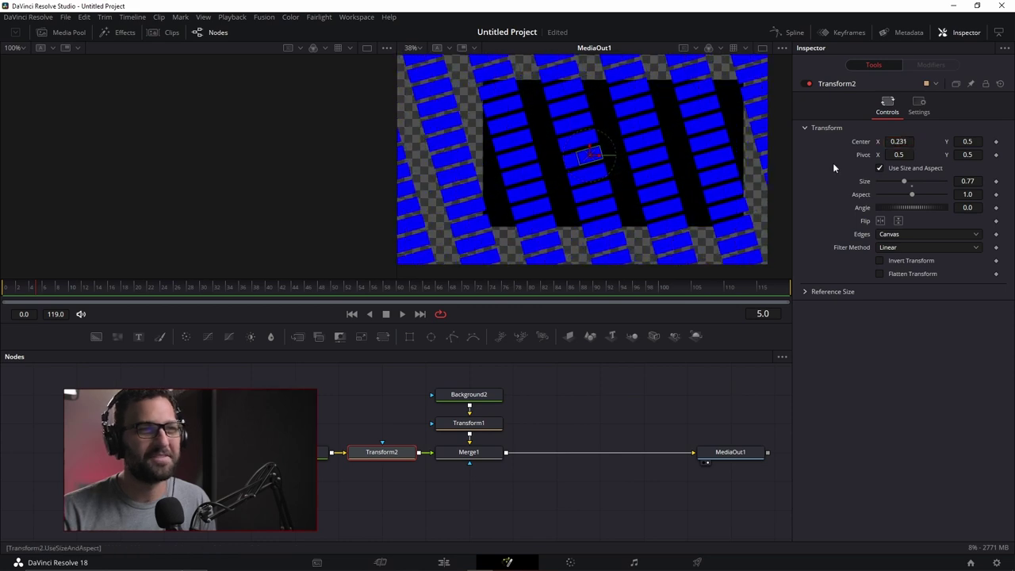
- Reset all of Merge1's settings and reset Transform2's size to 1.0
click(465, 457)
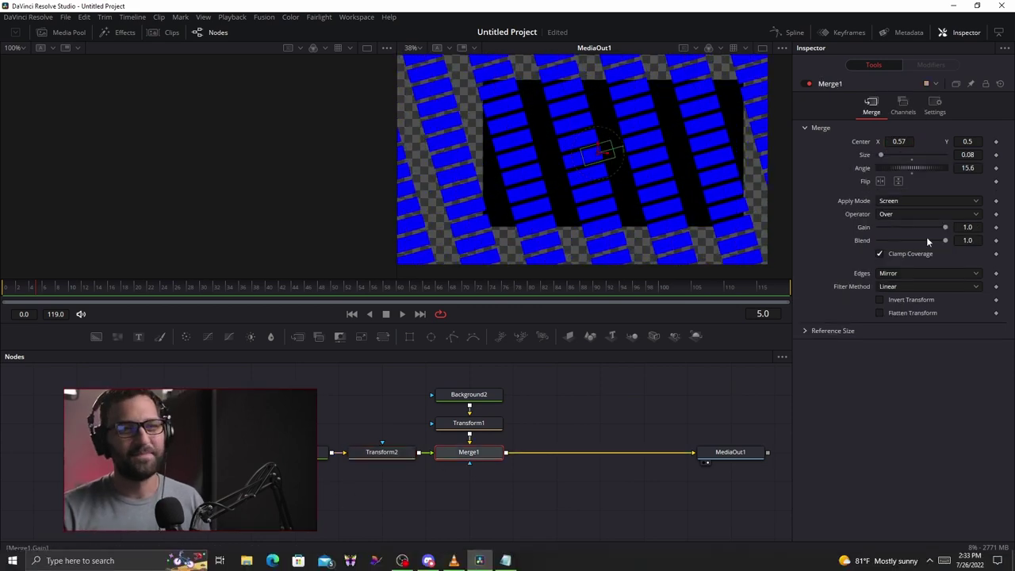
click(999, 84)
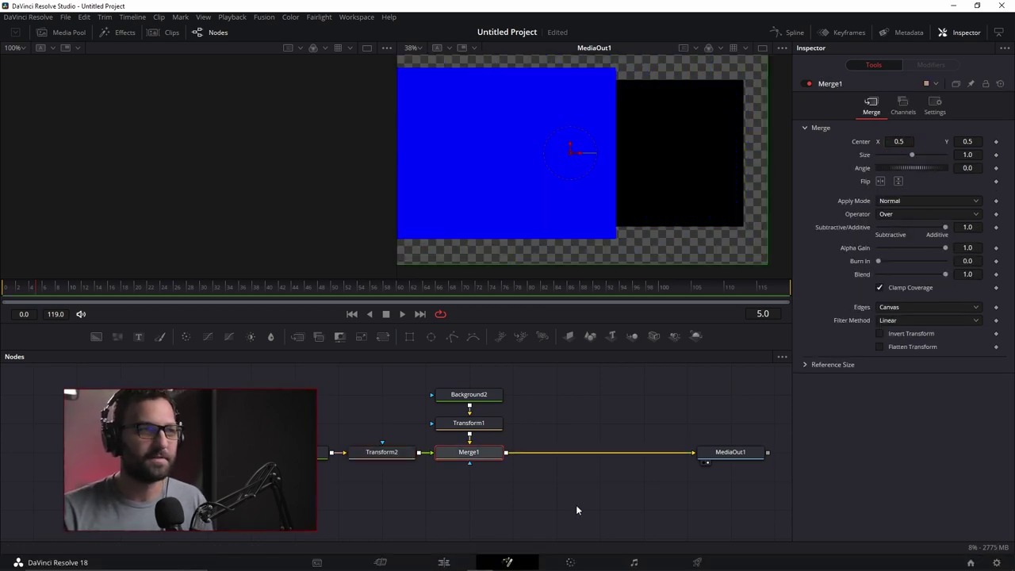
click(383, 453)
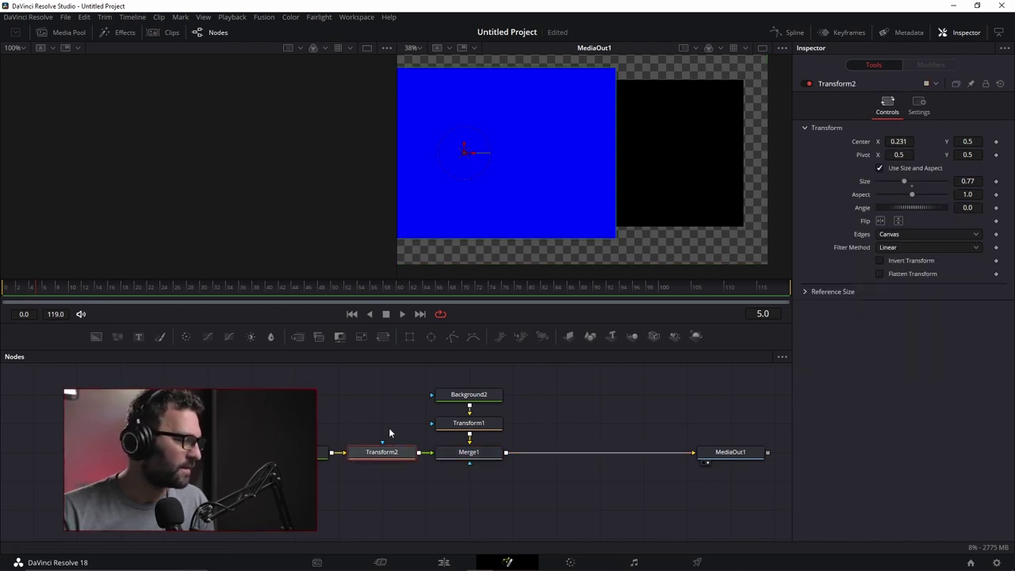
click(480, 428)
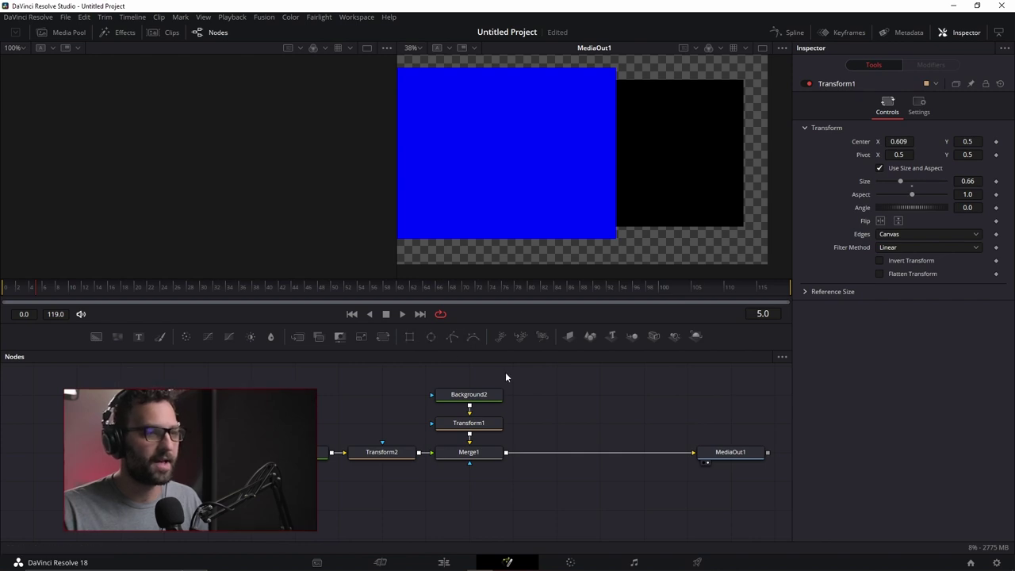
scroll(516, 428, up, 2)
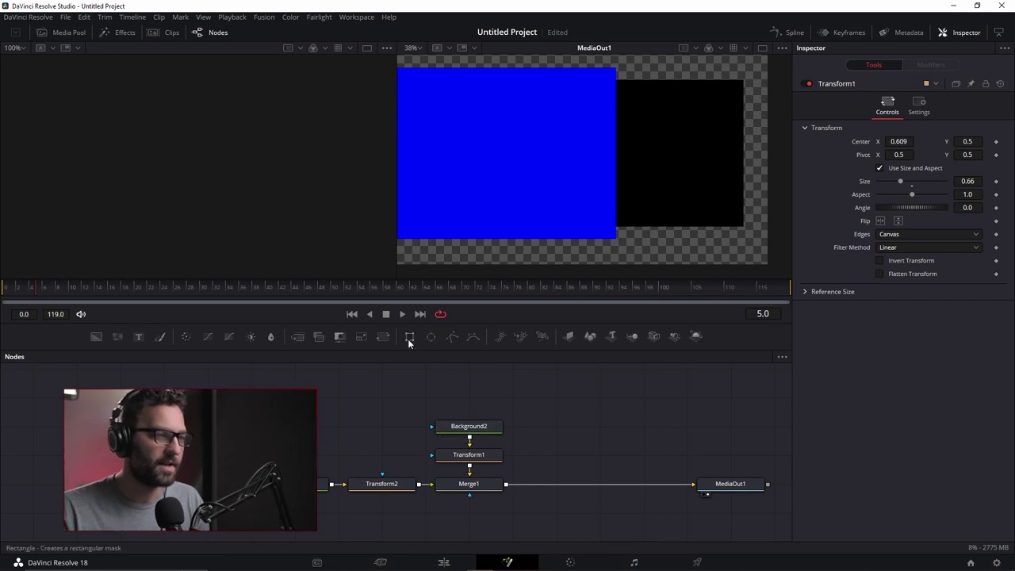
click(381, 484)
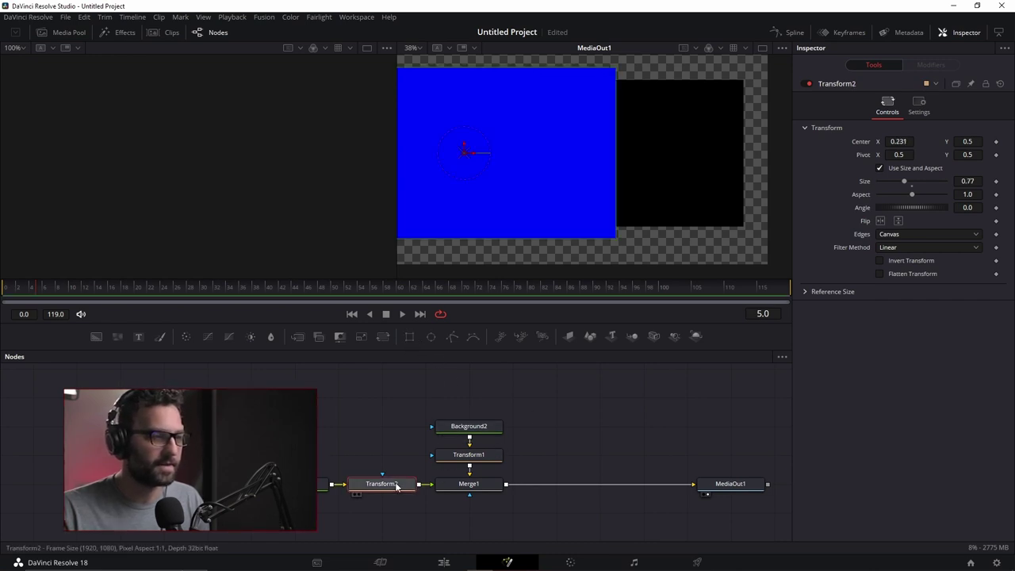
double_click(912, 184)
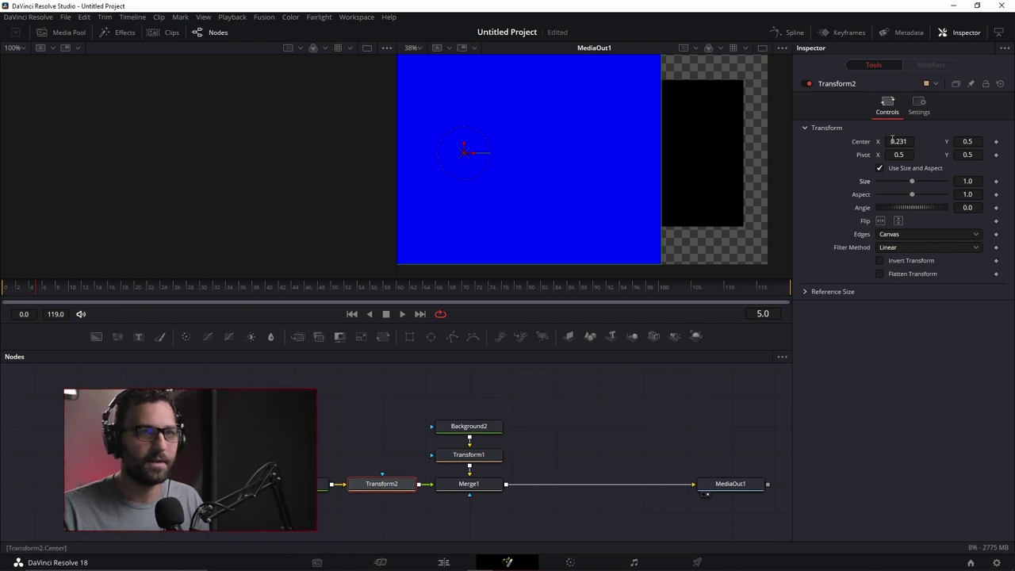
- Delete Transform1 and Transform2, then select Background1
ctrl+click(456, 455)
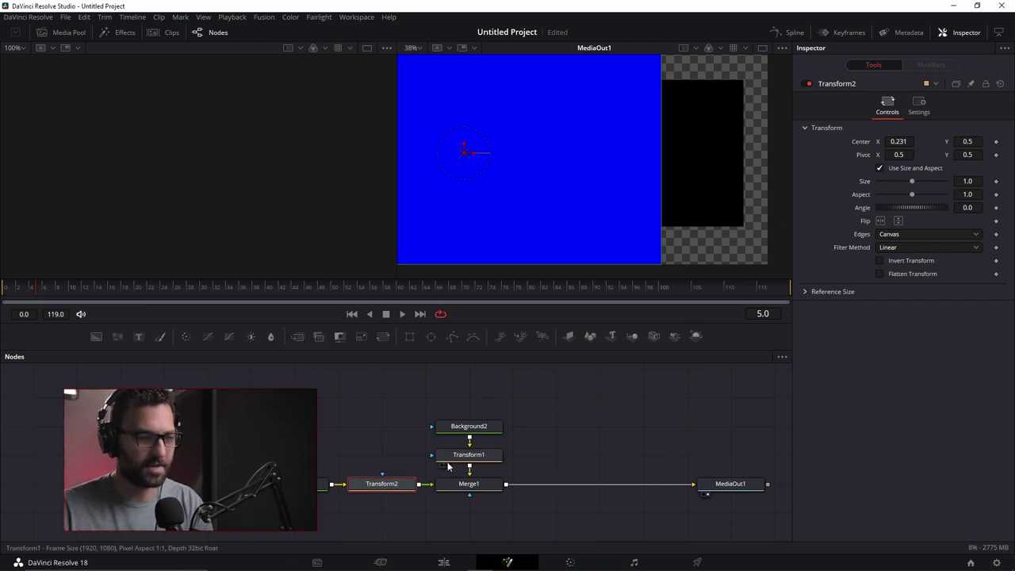
key(Delete)
click(323, 484)
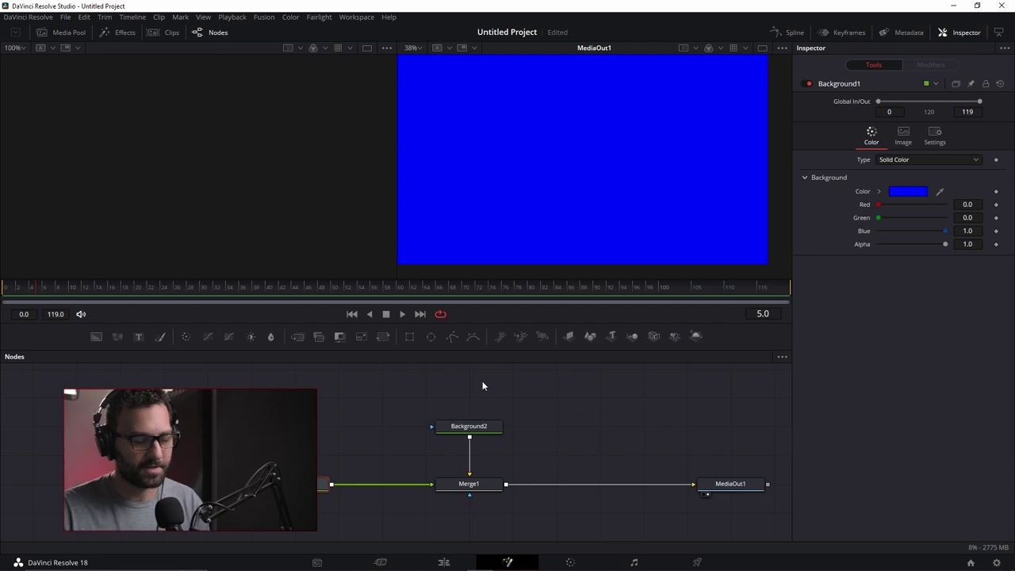
- Add a Rectangle1 node into Background1's mask input, leaving a centred 0.5×0.5 blue rectangle
drag(364, 479, 408, 479)
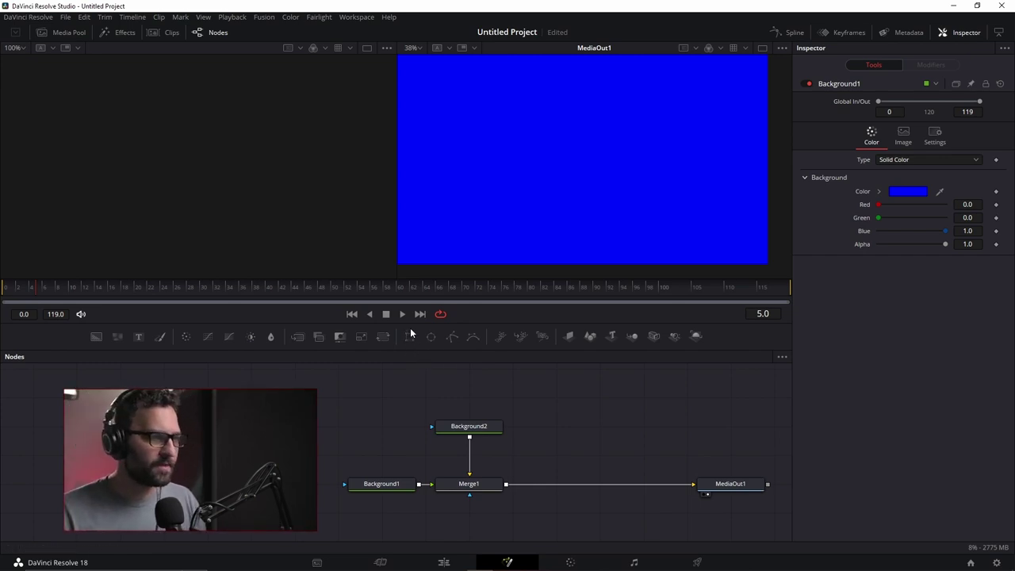
click(410, 337)
drag(425, 454, 274, 453)
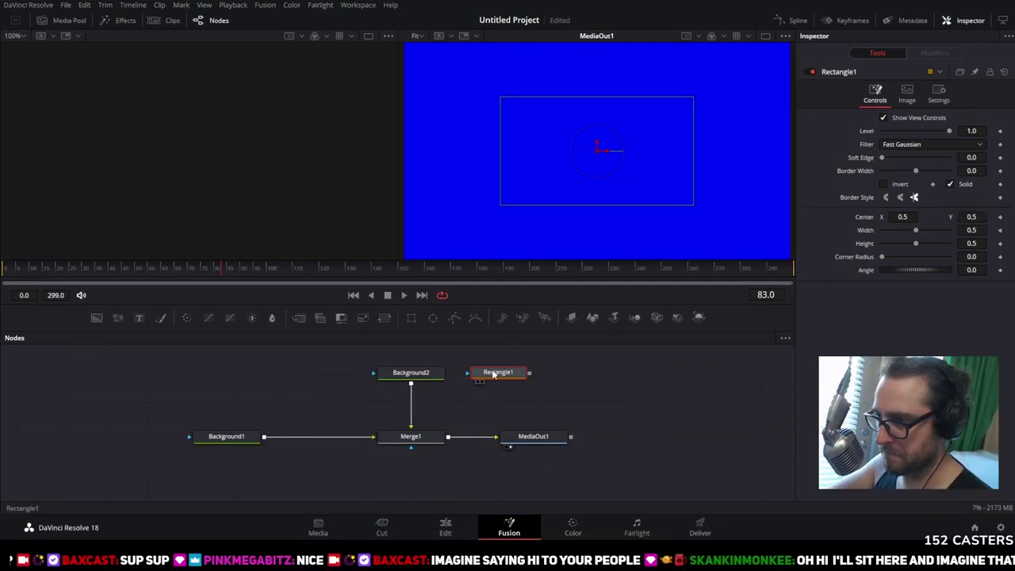
drag(493, 374, 189, 436)
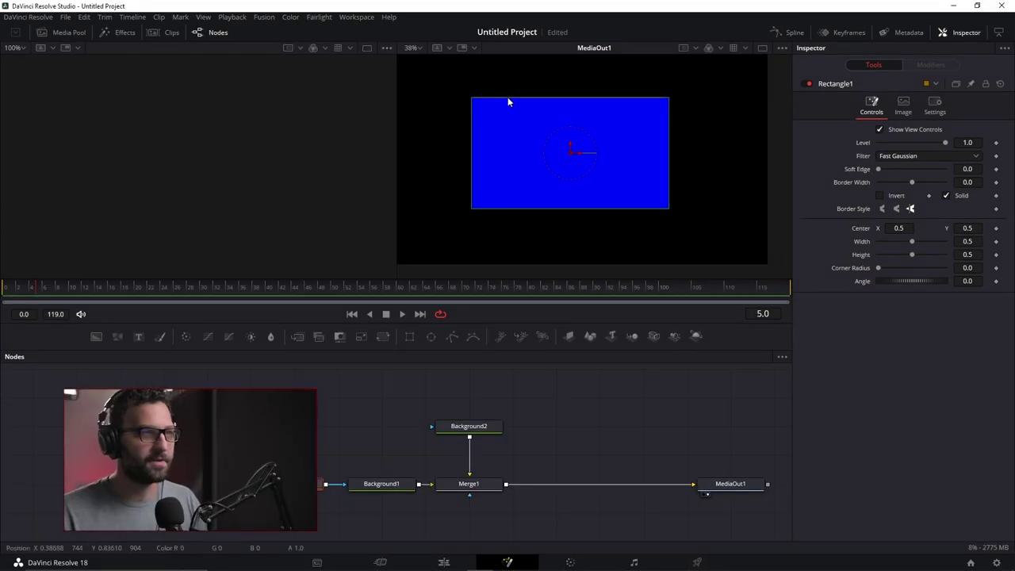
- Resize the mask to 0.454×0.548, test invert and border, reset soft edge and border to 0.0
mouse_move(471, 99)
mouse_down()
mouse_move(467, 149)
mouse_move(607, 102)
mouse_move(496, 95)
mouse_move(455, 118)
mouse_move(484, 113)
mouse_move(480, 94)
mouse_up()
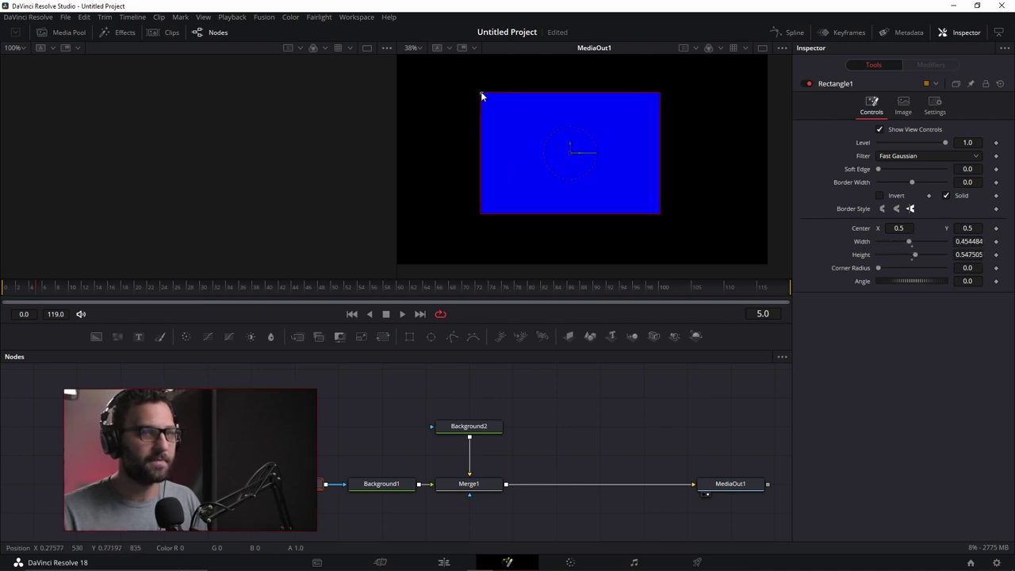
click(879, 195)
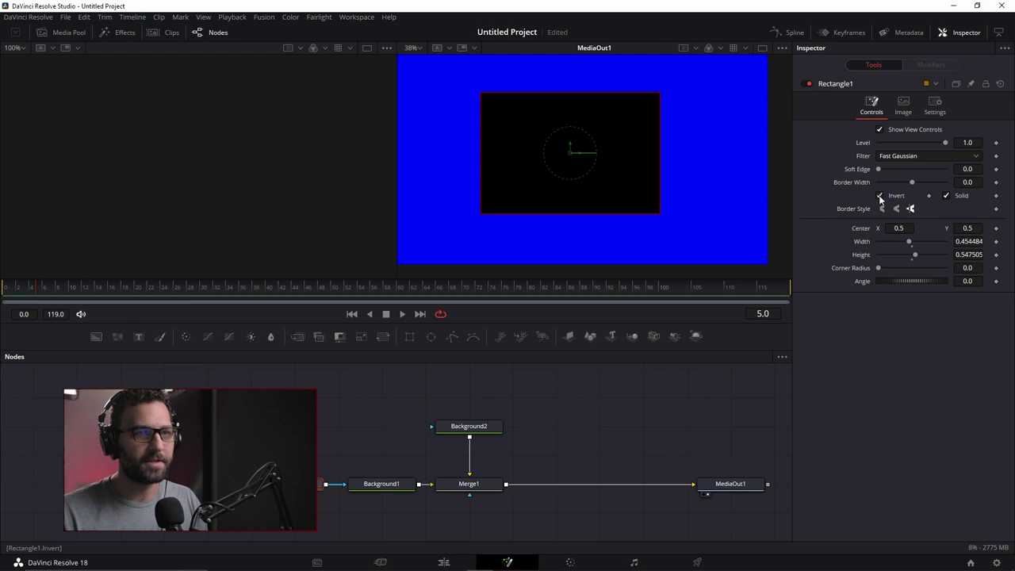
click(879, 196)
drag(914, 182, 921, 180)
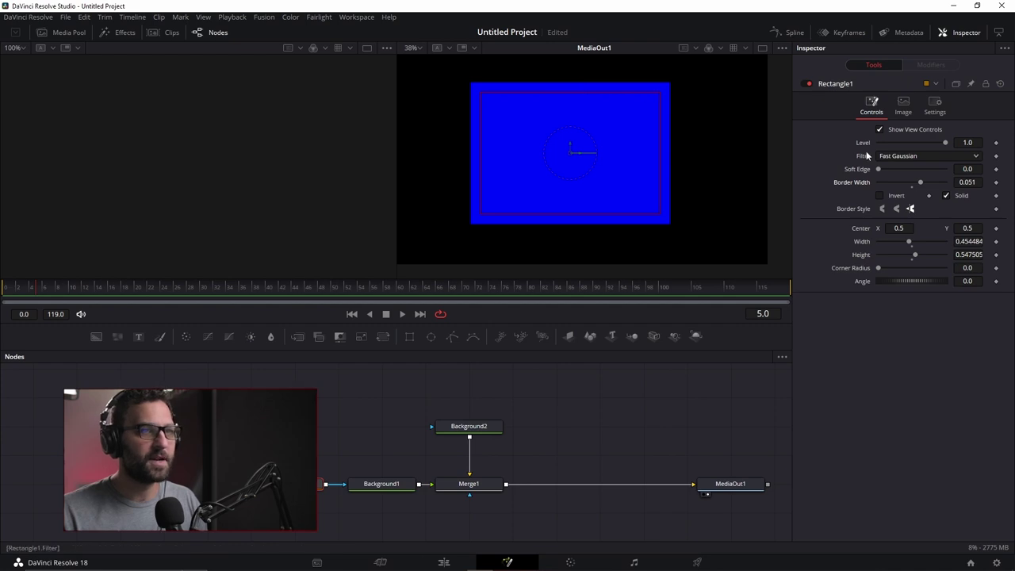
drag(920, 183, 899, 183)
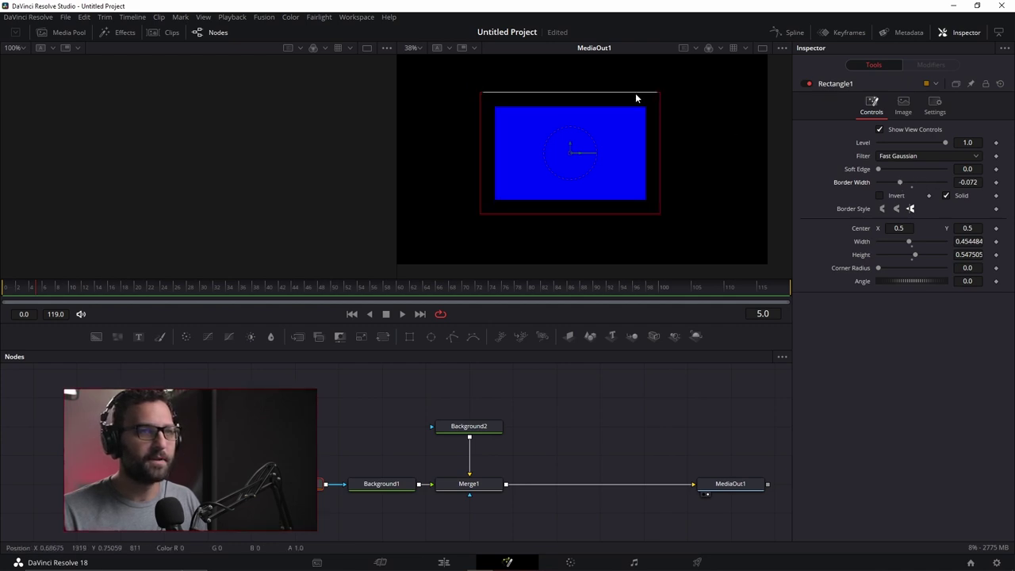
drag(905, 182, 886, 172)
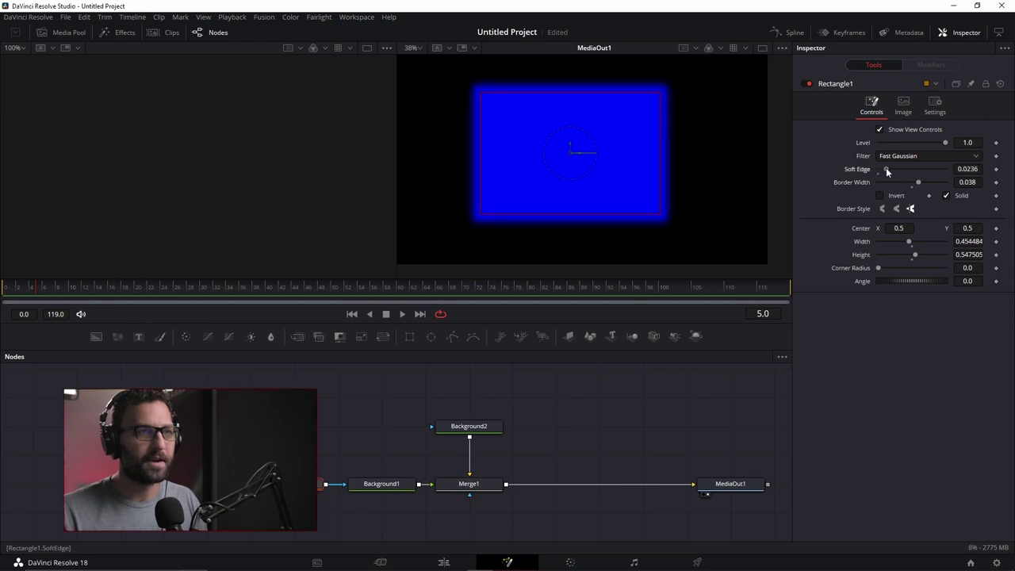
double_click(892, 170)
double_click(915, 184)
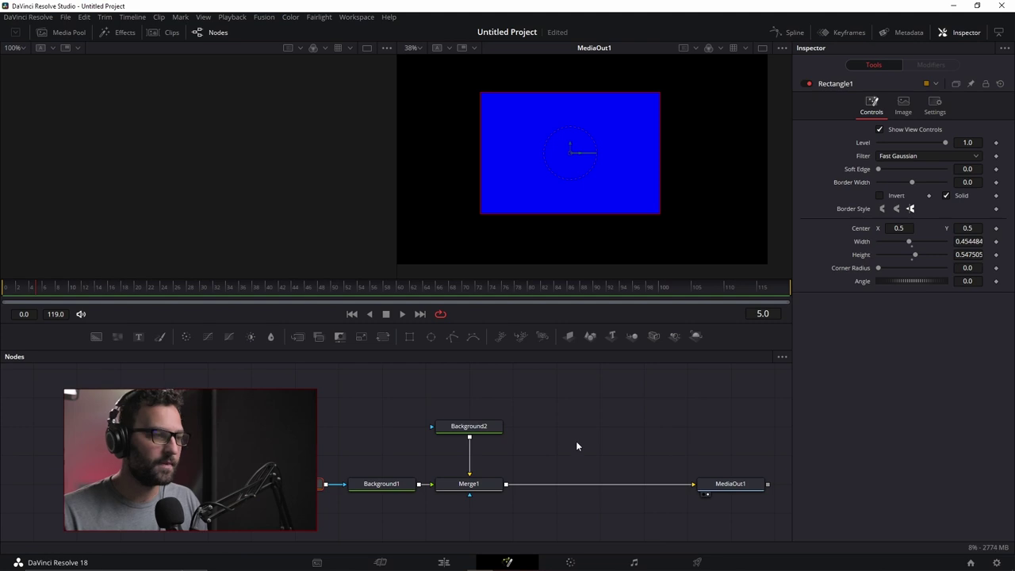
drag(289, 484, 365, 429)
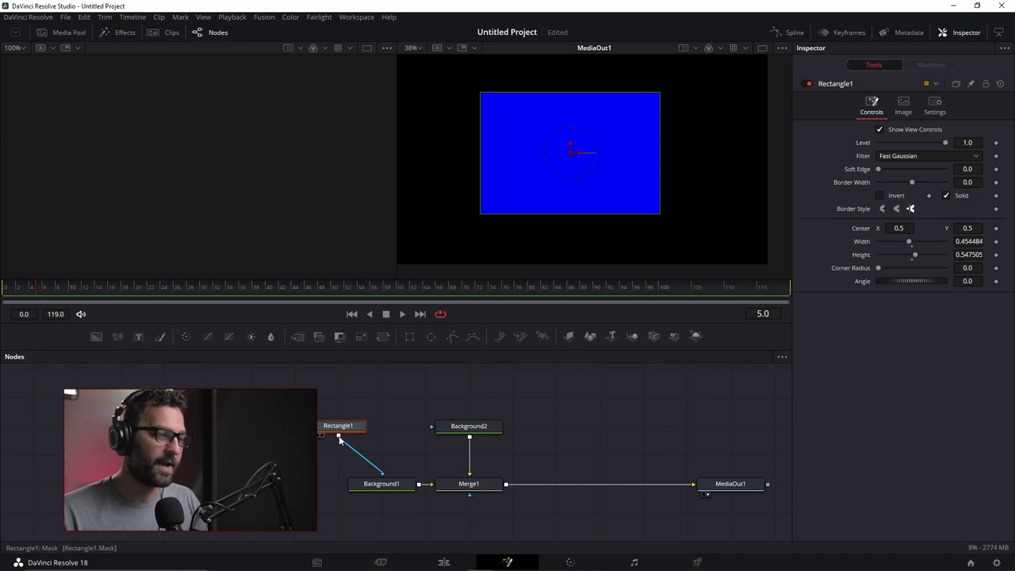
- Link Rectangle1 into Background2's mask input, leaving a blue rectangle over transparency
mouse_move(339, 440)
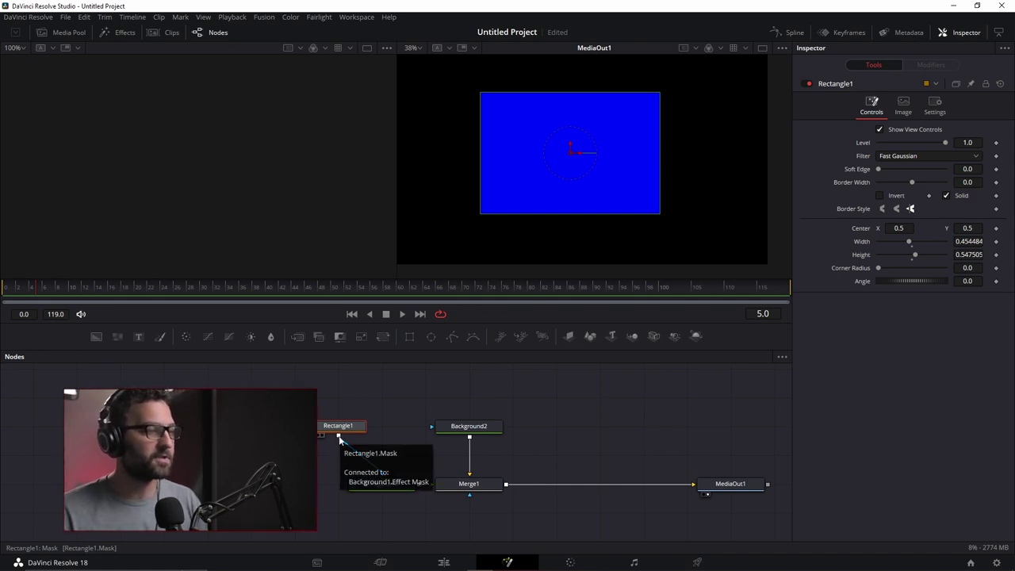
drag(345, 429, 345, 400)
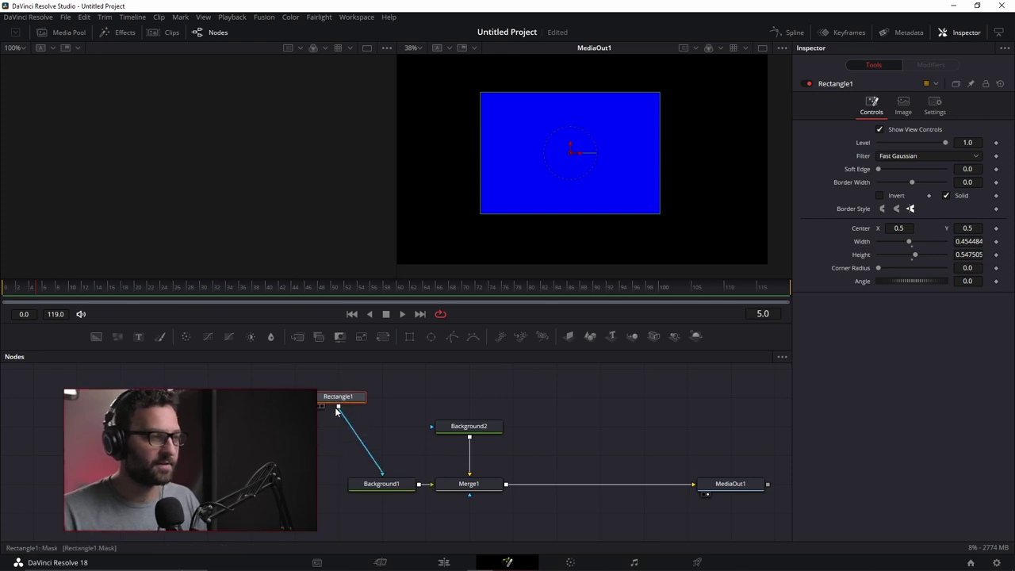
drag(343, 408, 442, 432)
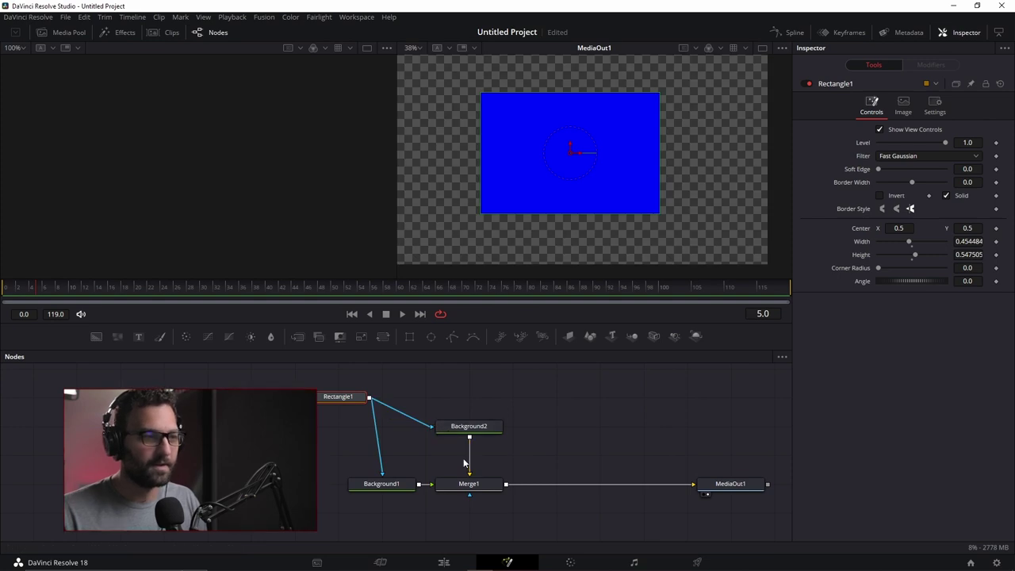
click(466, 485)
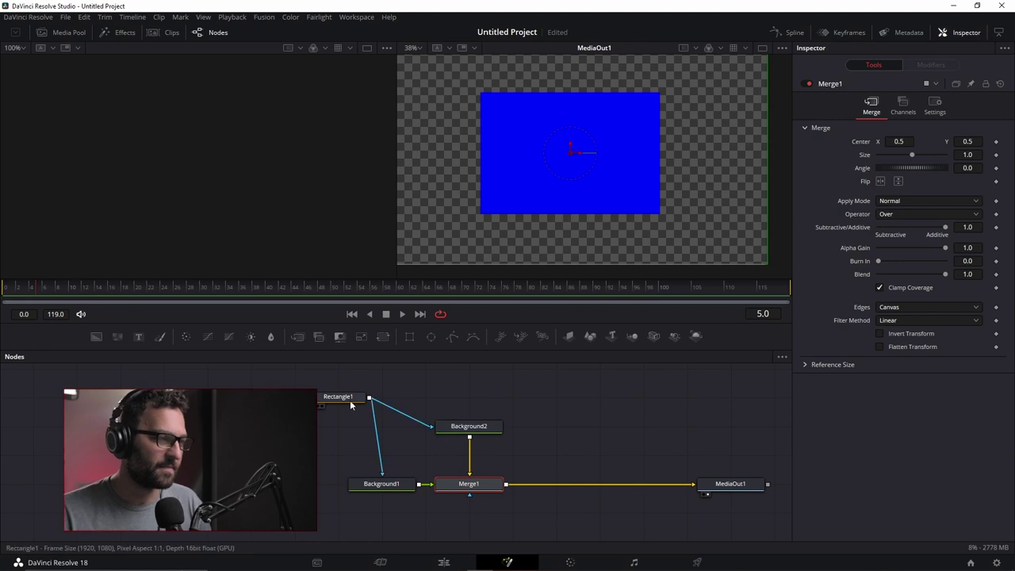
click(351, 425)
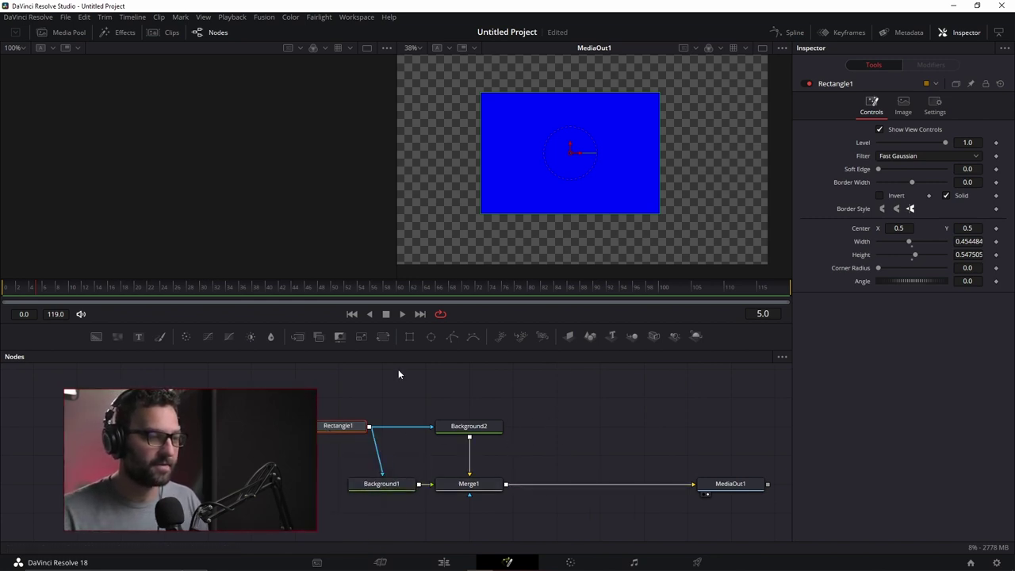
- Detach Background2 and Rectangle1 from the graph and delete them both
click(482, 489)
click(476, 432)
drag(475, 432, 563, 403)
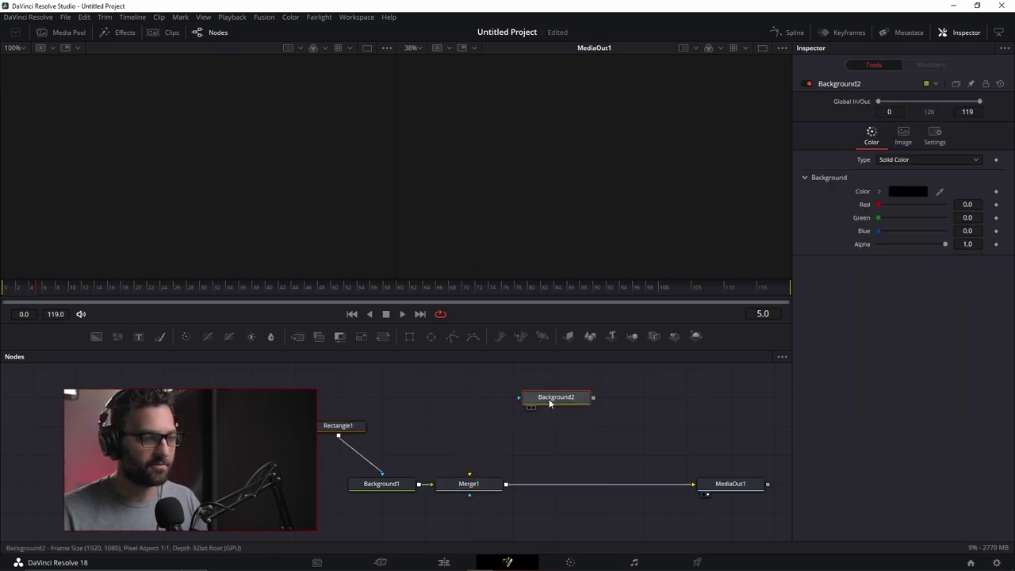
drag(385, 484, 348, 483)
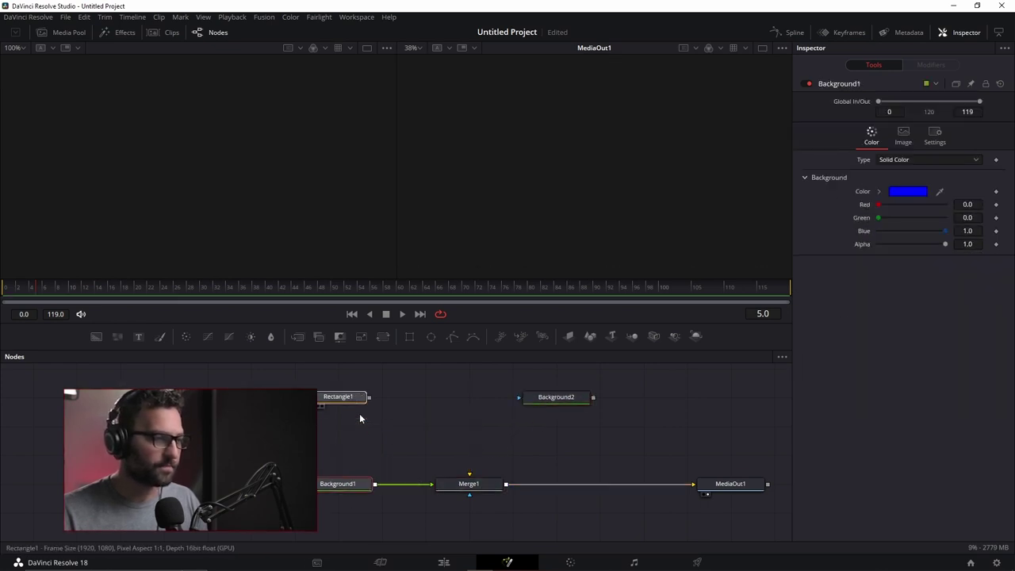
drag(360, 429, 361, 400)
drag(290, 421, 635, 380)
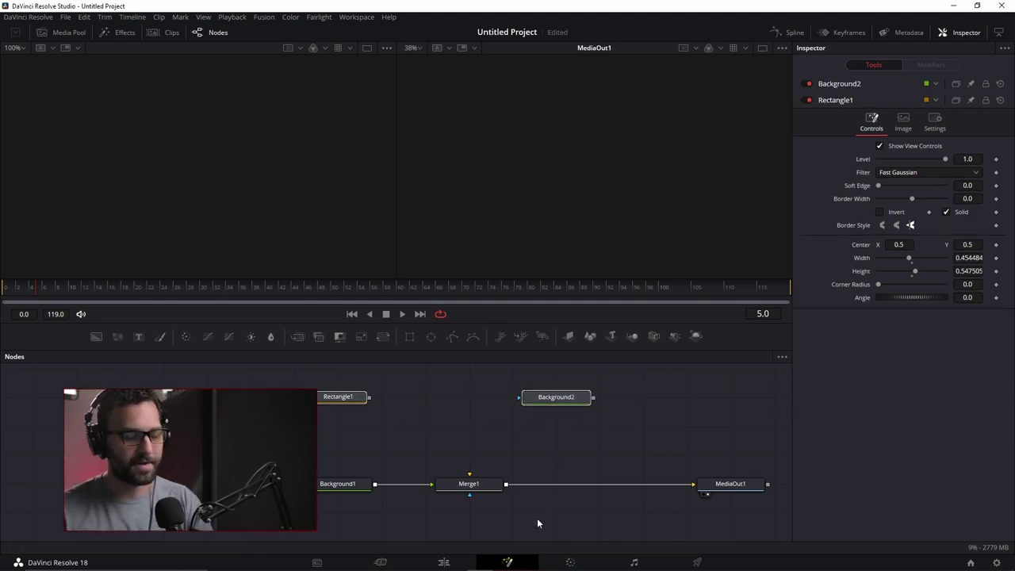
key(Delete)
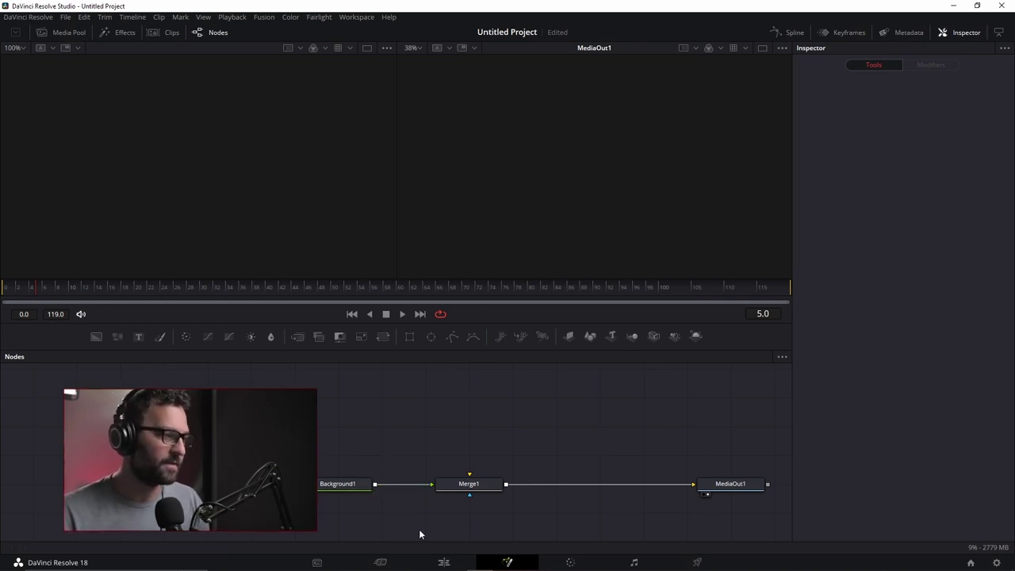
- Keep Background1 beside Merge1 and bring up its settings
drag(367, 486, 324, 487)
click(459, 485)
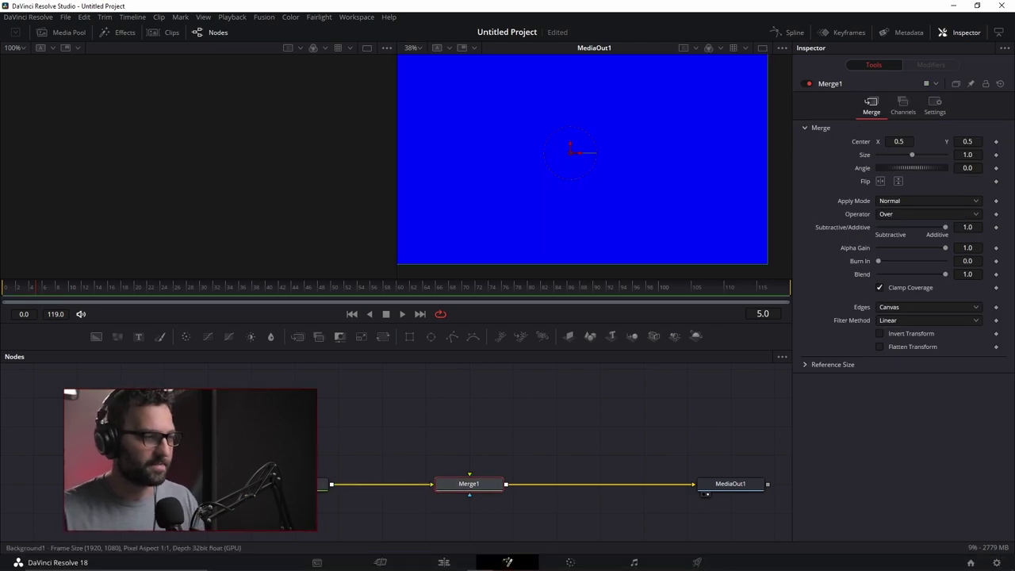
key(ctrl+z)
click(343, 487)
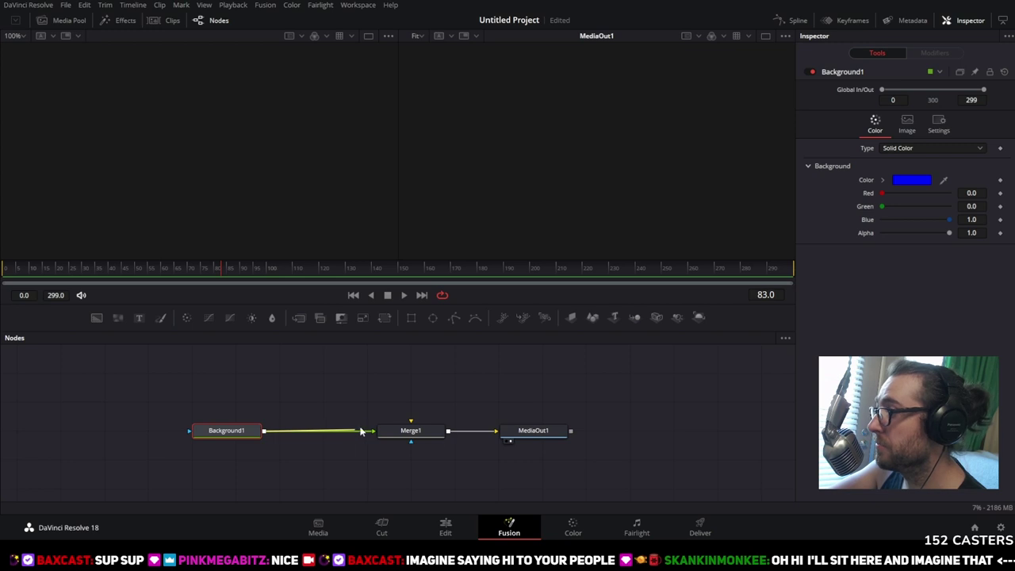
- Try Background1 in Merge1's background, foreground and effect-mask inputs
drag(373, 436, 411, 424)
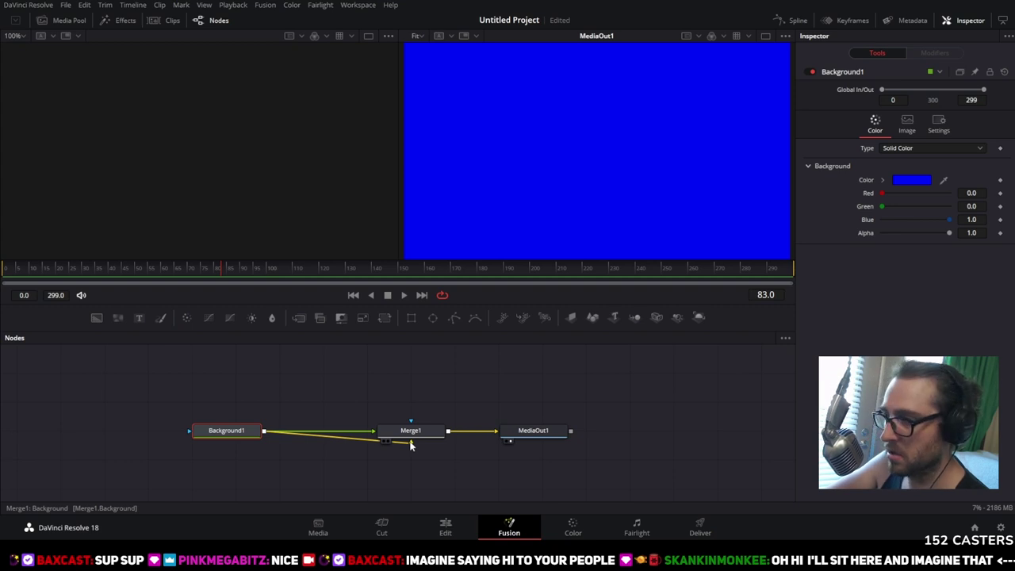
click(408, 432)
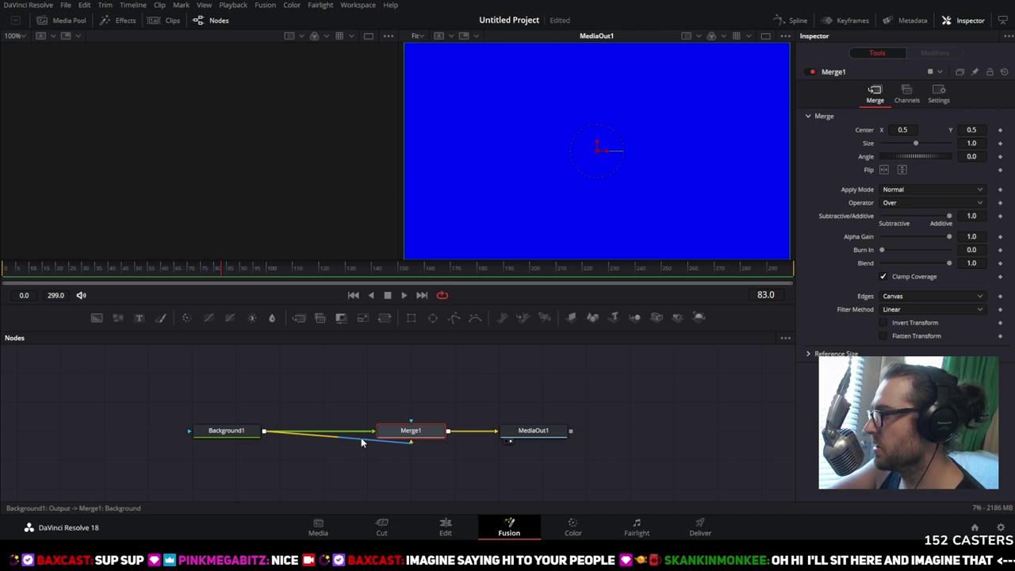
click(361, 441)
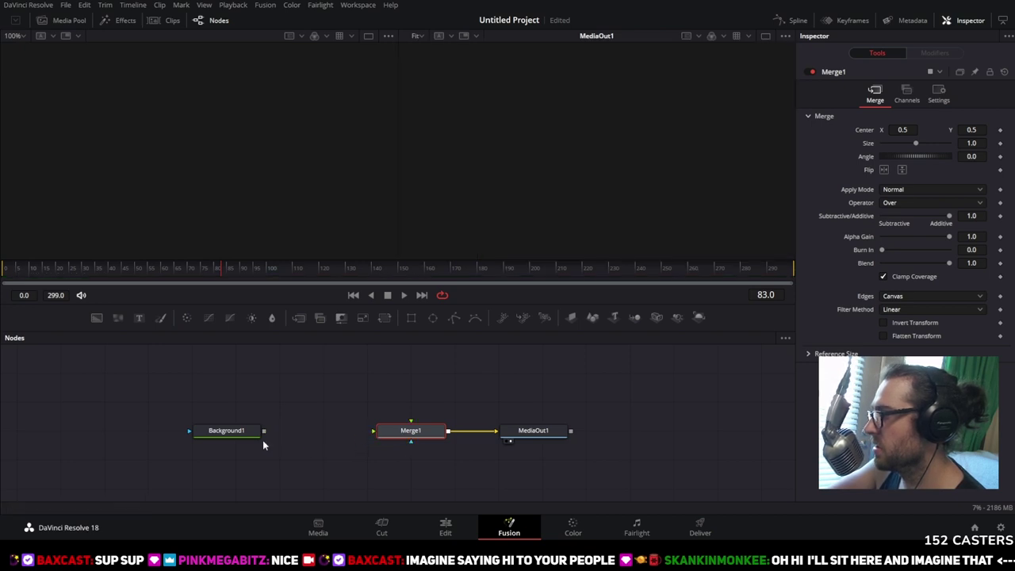
drag(371, 432, 372, 431)
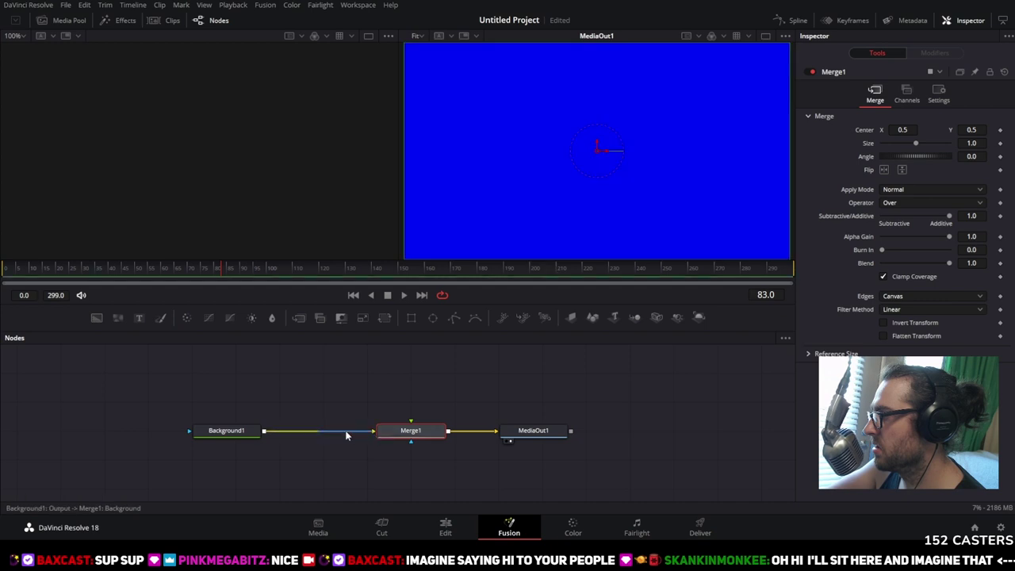
drag(265, 434, 374, 434)
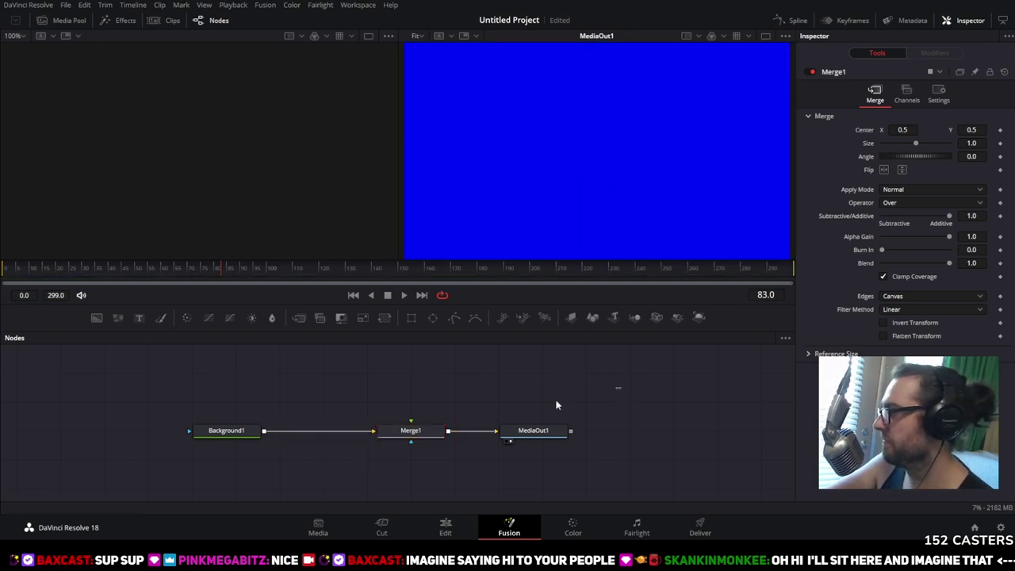
- Add an unconnected Transform1 node at default center 0.5, size 1.0, angle 0
drag(604, 390, 249, 451)
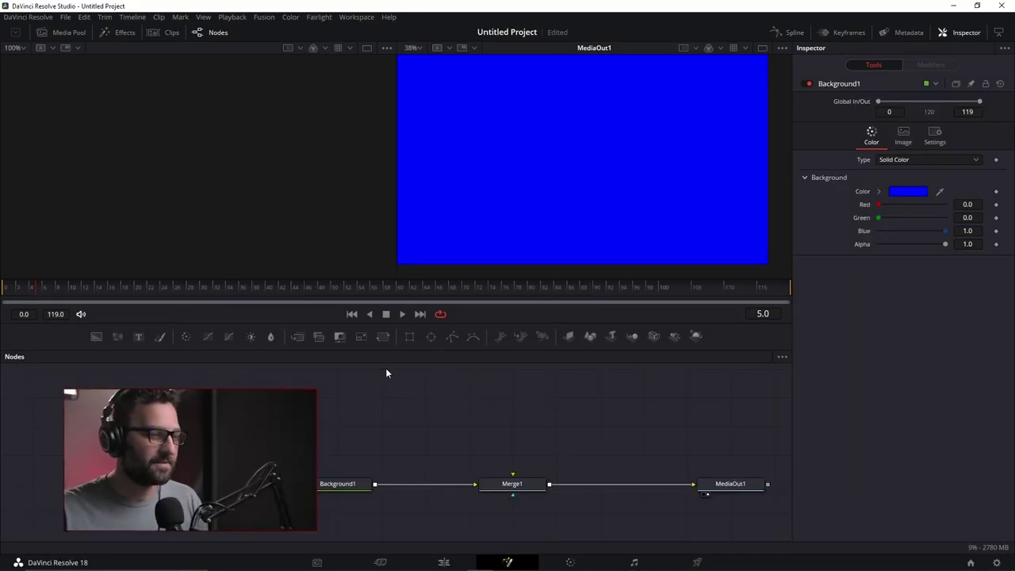
click(342, 484)
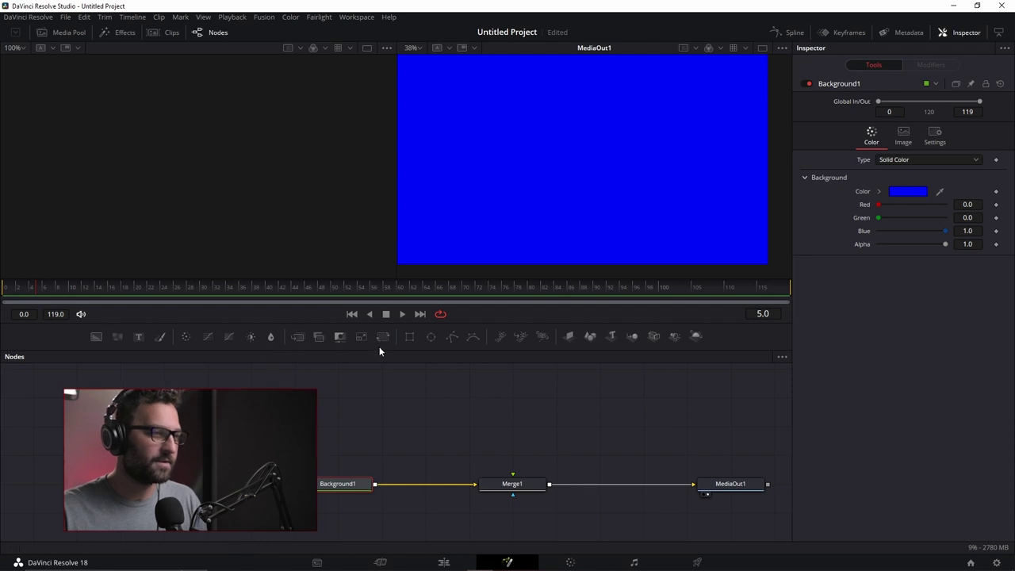
click(388, 421)
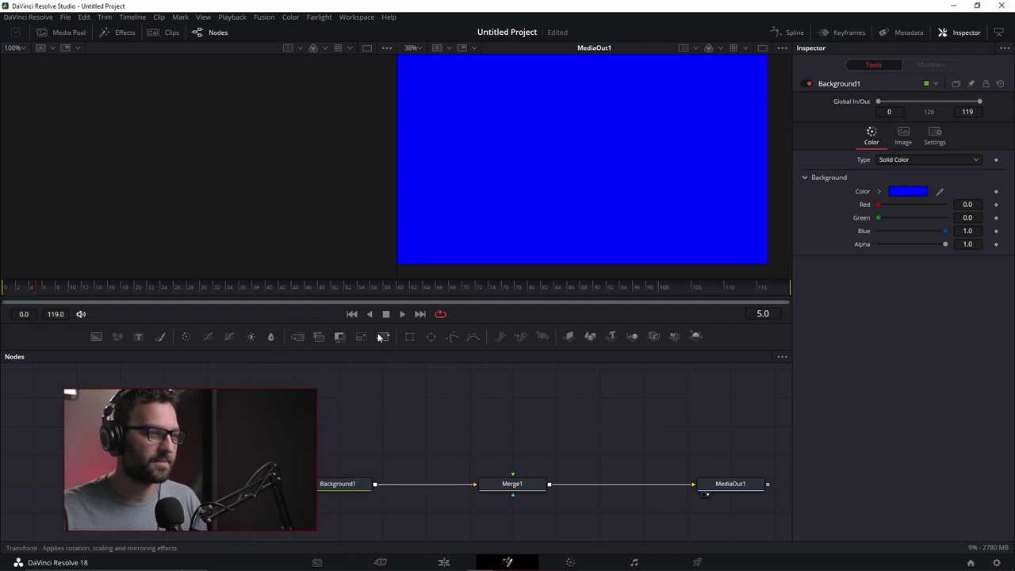
click(382, 337)
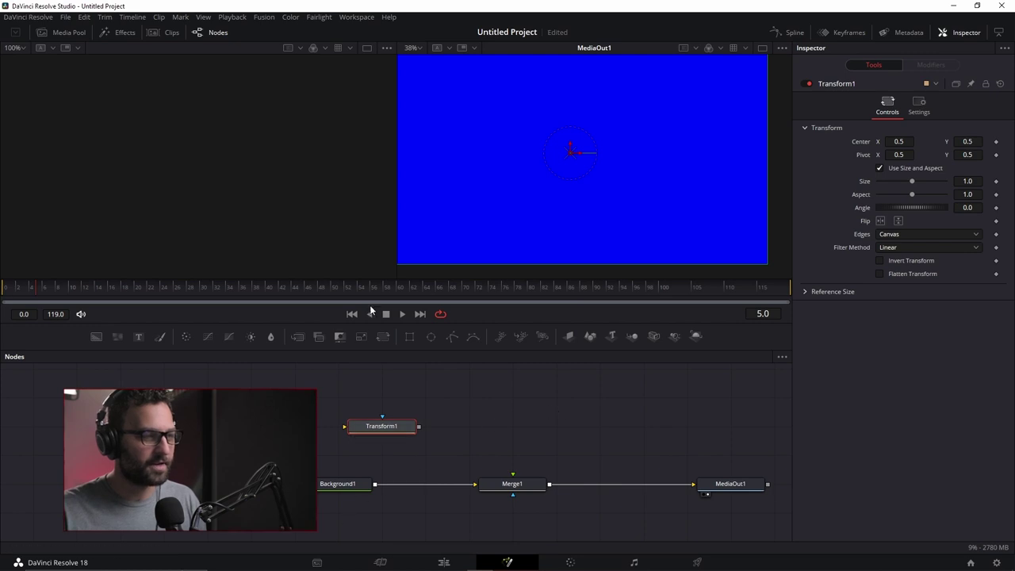
- Place Transform1 above Merge1, add ColorCorrector1 with hue 0.57, and feed Background1 into it
drag(409, 427, 540, 427)
click(485, 407)
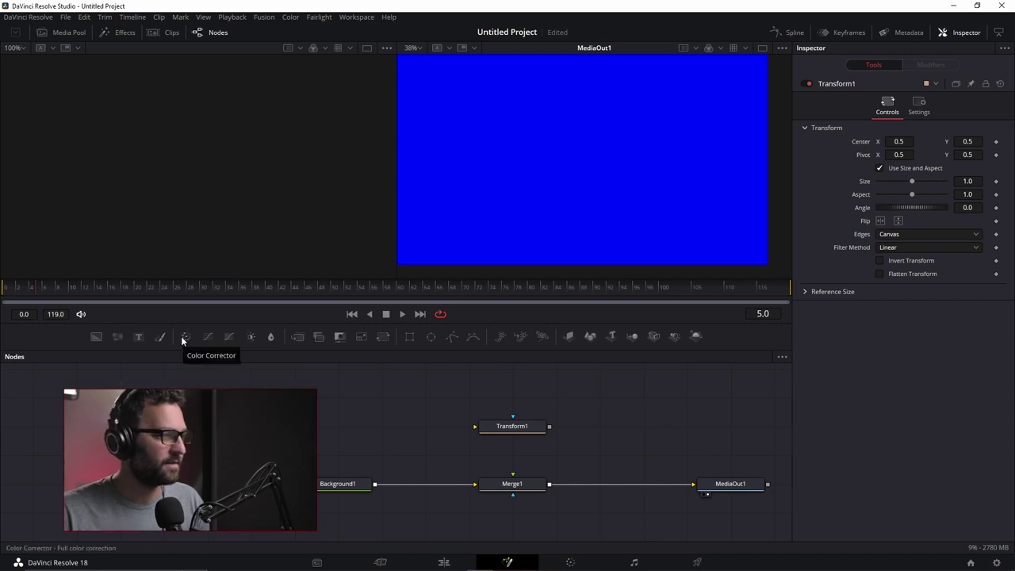
drag(183, 338, 403, 426)
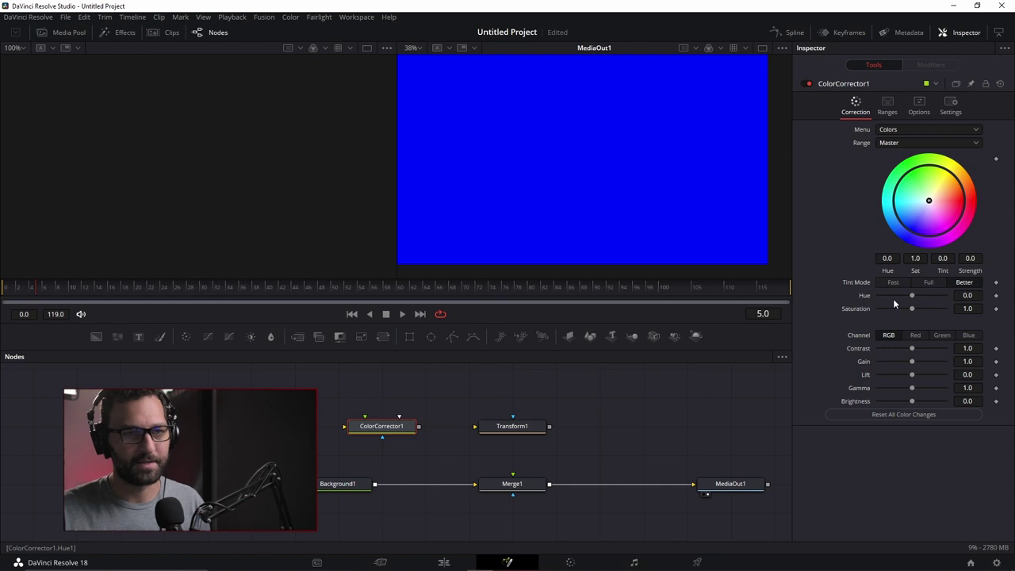
drag(911, 298, 930, 296)
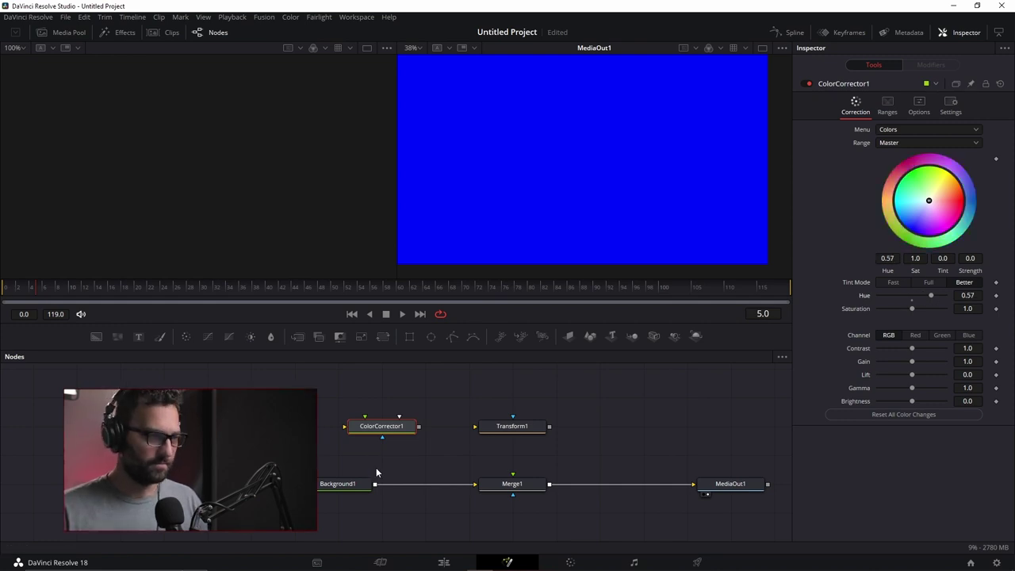
drag(375, 485, 377, 427)
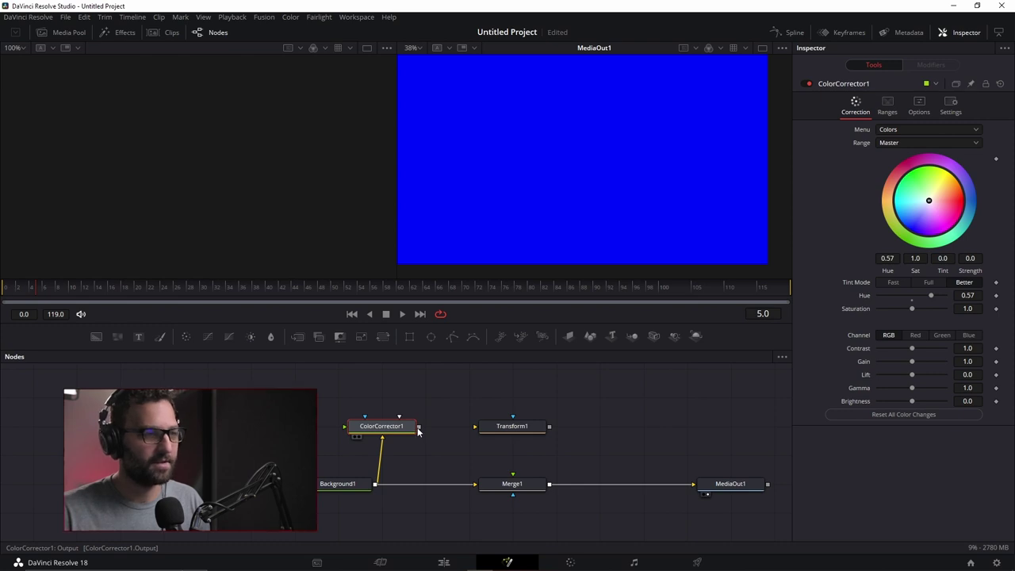
- Chain ColorCorrector1 through Transform1 into Merge1's foreground; set size 0.44, center moved right and down
drag(418, 430, 499, 431)
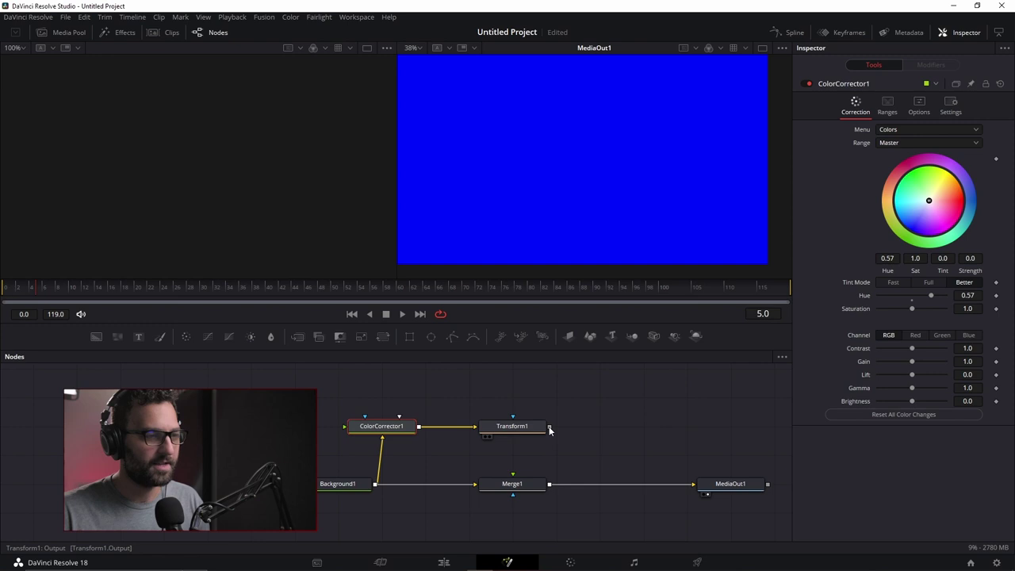
drag(518, 458, 514, 475)
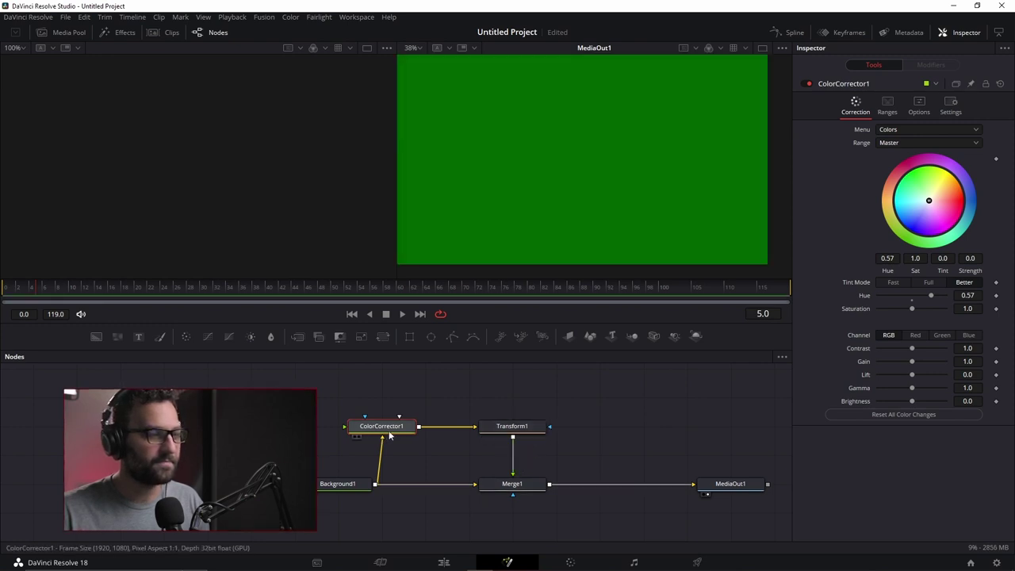
click(520, 426)
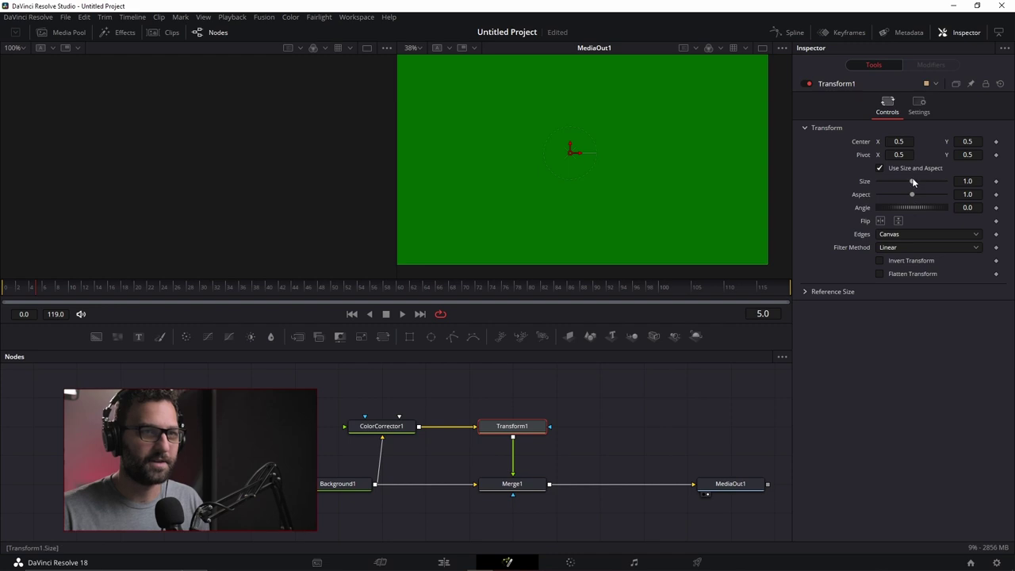
drag(910, 184, 891, 184)
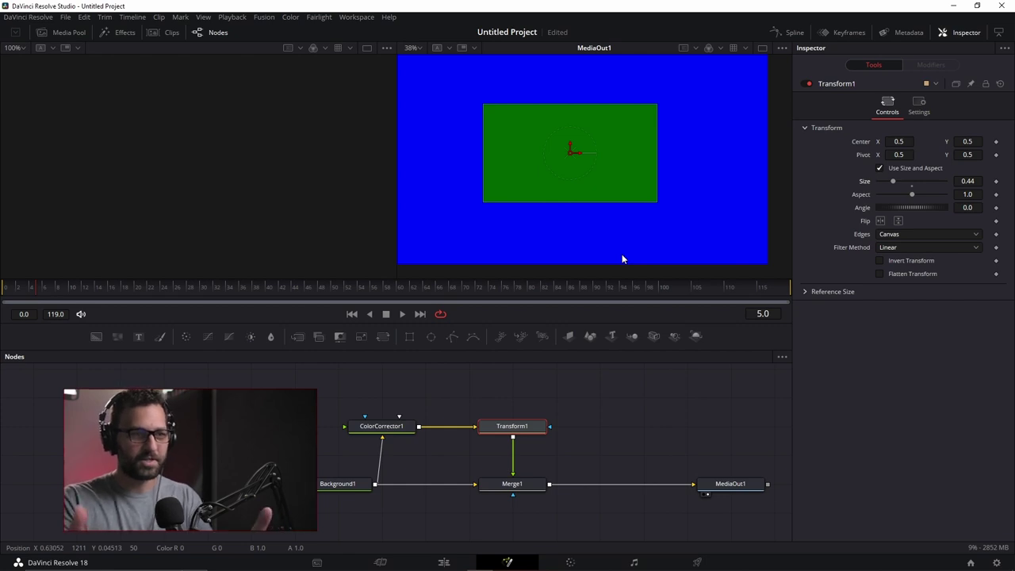
drag(900, 141, 924, 154)
click(382, 430)
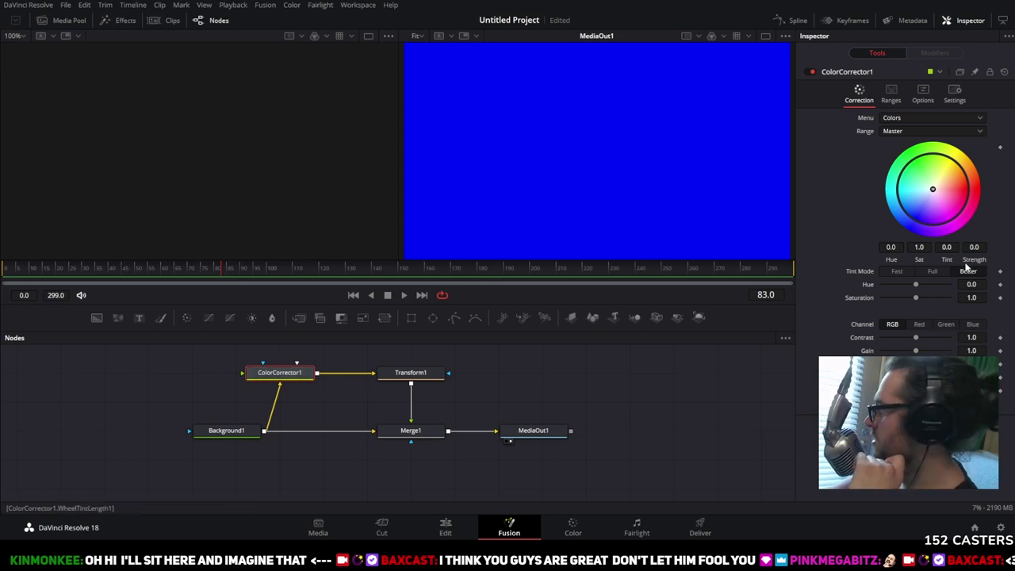
- Tweak the colour corrector's hue and slide Transform1's Center X left to 0.361
mouse_move(917, 283)
mouse_down()
mouse_move(944, 291)
mouse_move(925, 288)
mouse_up()
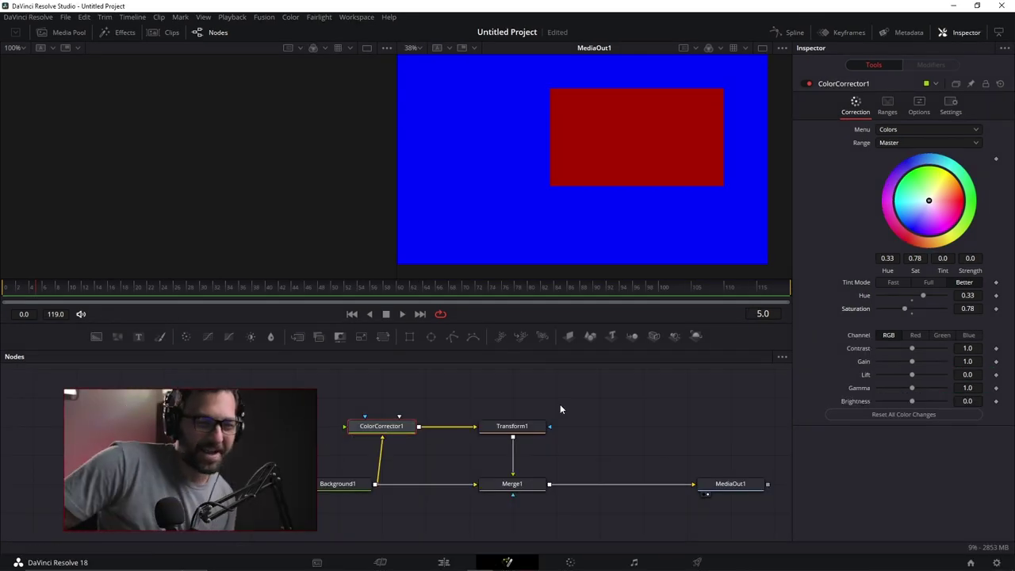
click(512, 426)
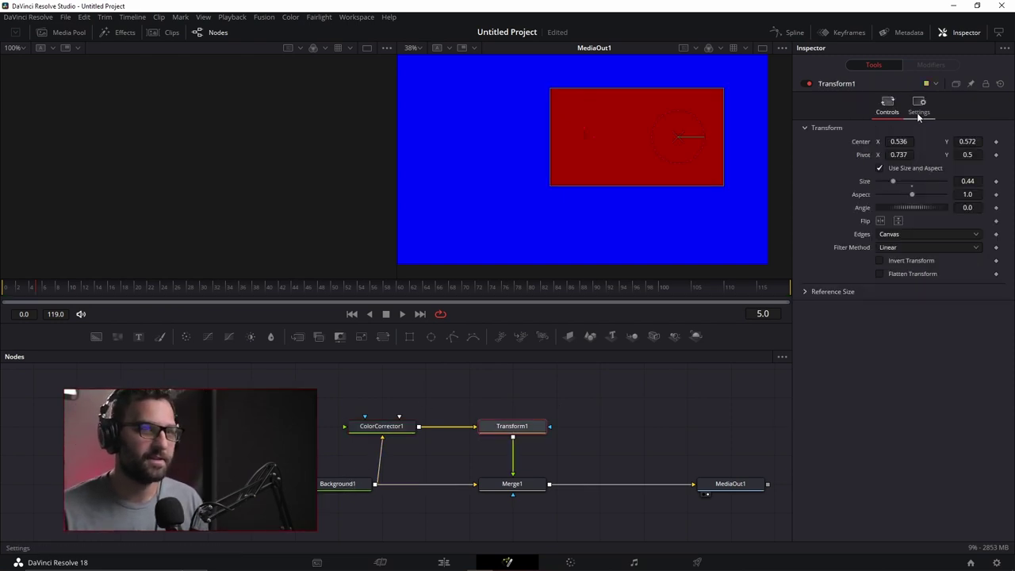
drag(898, 141, 868, 141)
- Move the Background1 node further left in the Node Editor
click(349, 488)
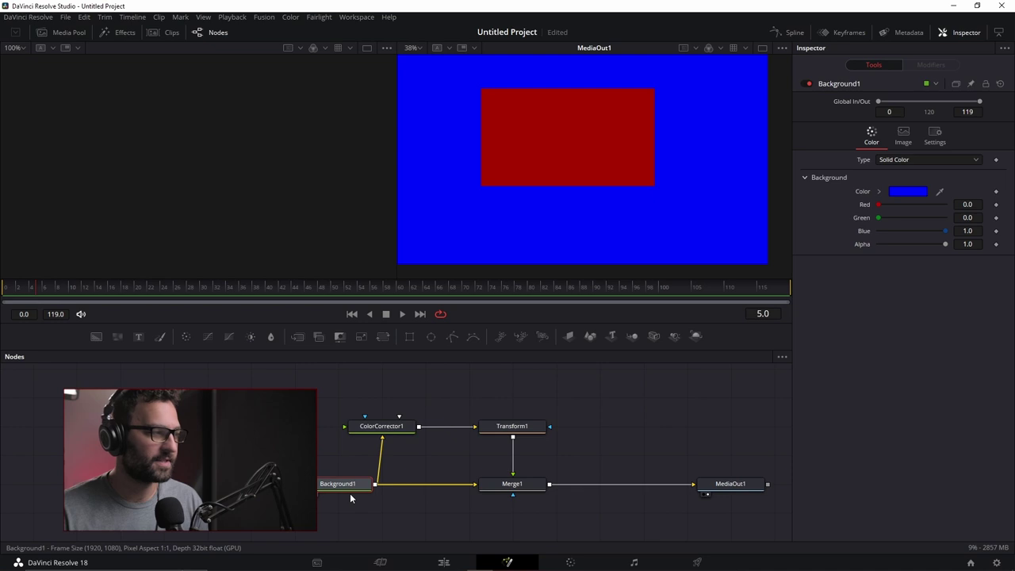
click(516, 426)
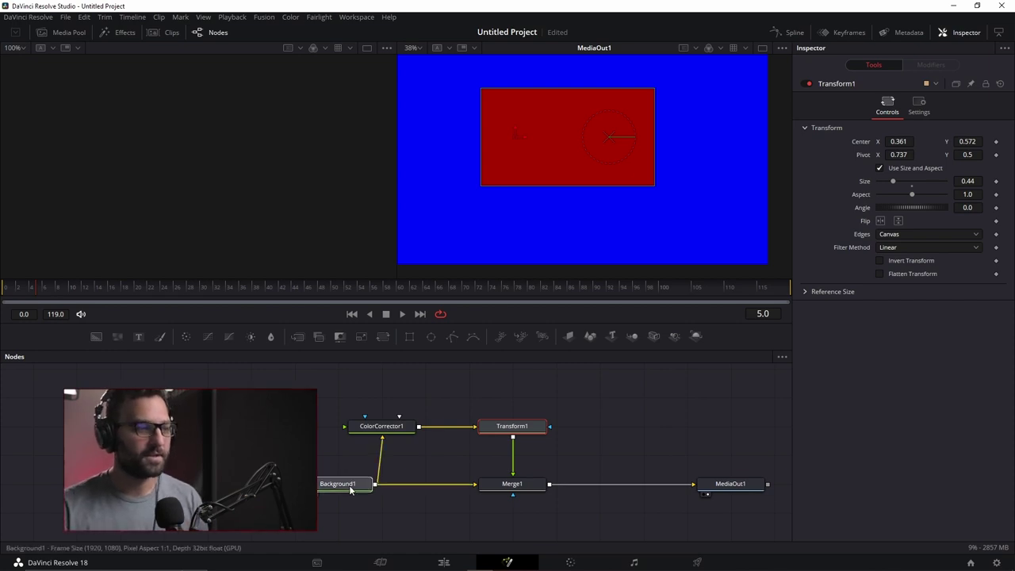
drag(349, 489, 255, 457)
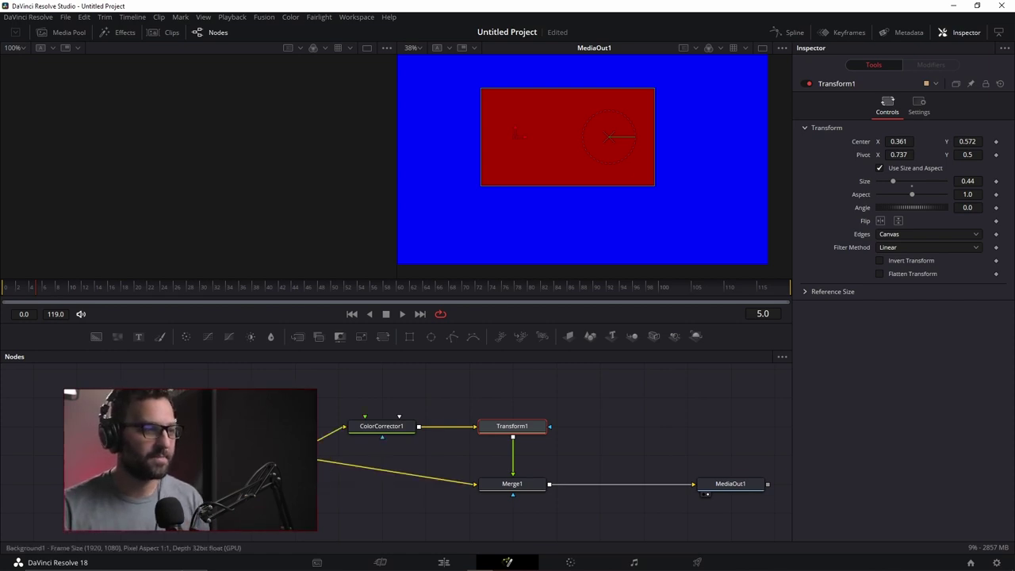
- Add a Color Corrector node and insert it between Background1 and Merge1
click(189, 336)
drag(298, 477, 386, 478)
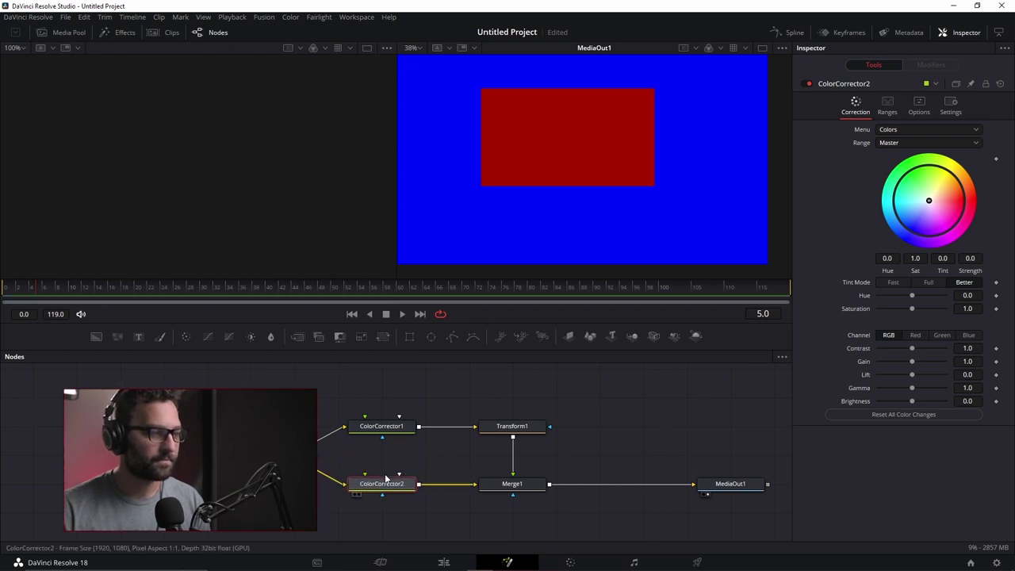
key(Delete)
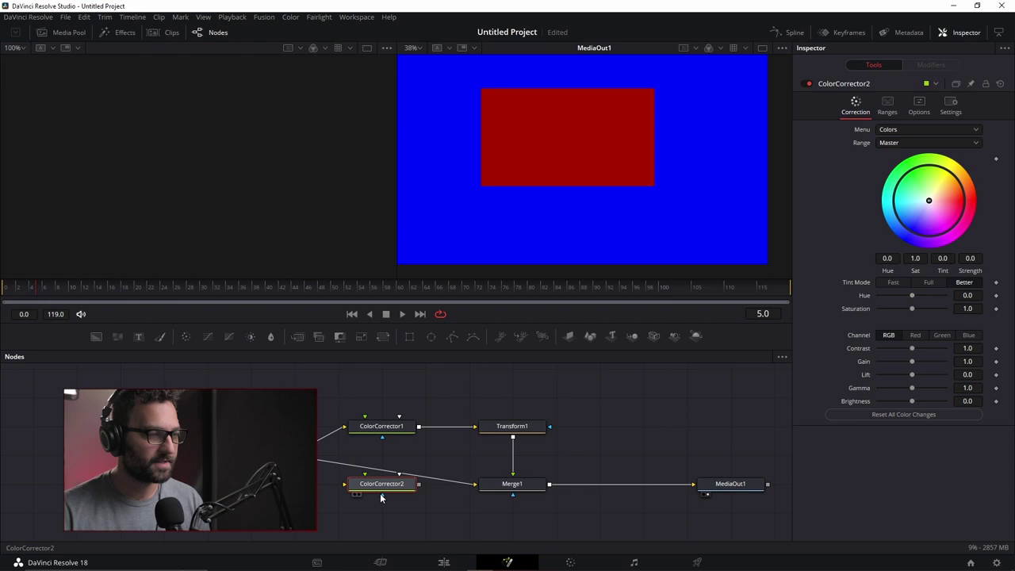
drag(381, 493, 386, 468)
key(ctrl+z)
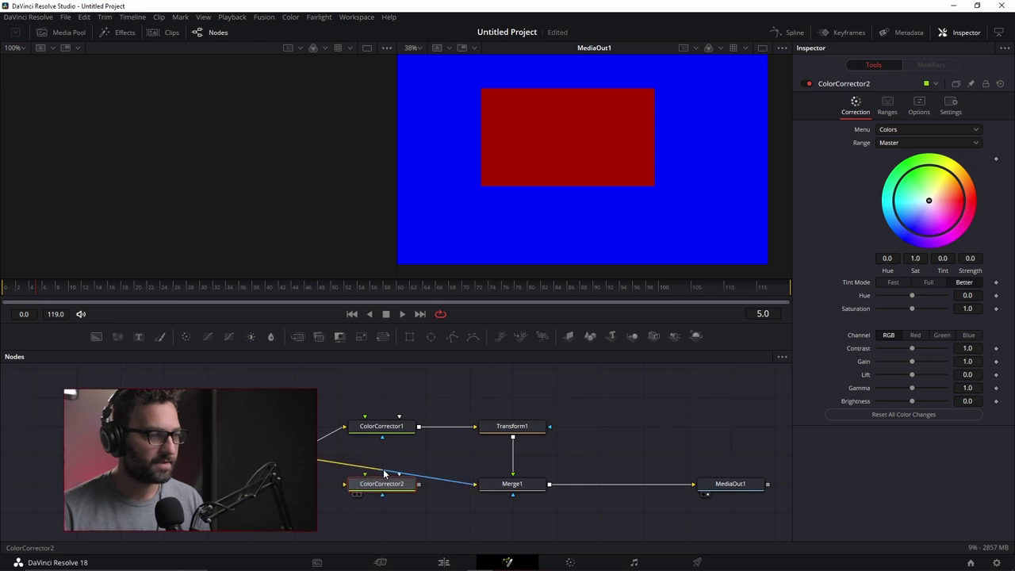
key(ctrl+shift+z)
key(ctrl+z)
key(ctrl+shift+z)
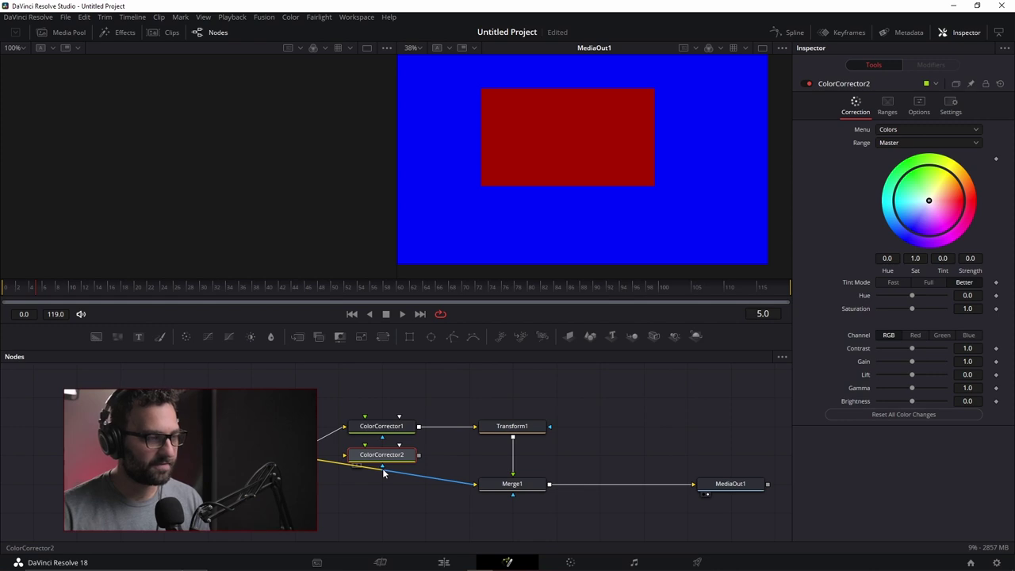
- Line ColorCorrector2 up on Merge1's background branch and shift its hue to -0.44
drag(383, 472, 383, 470)
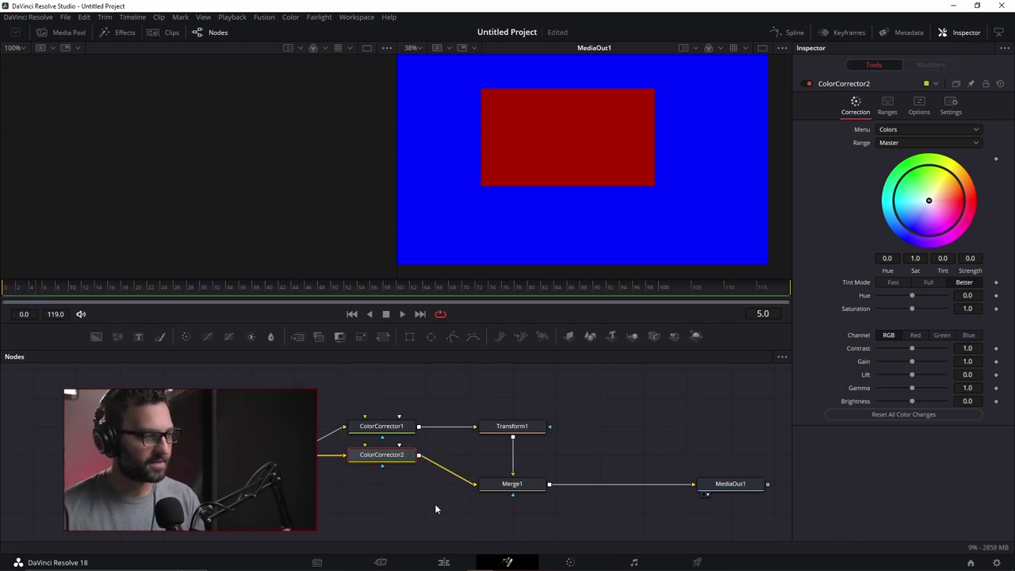
drag(389, 454, 389, 484)
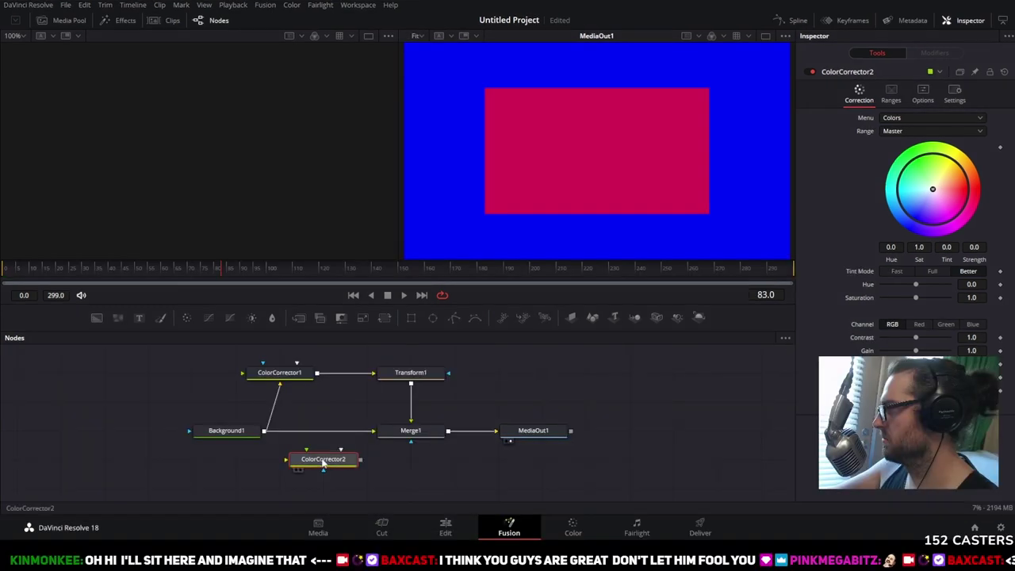
drag(323, 457, 338, 439)
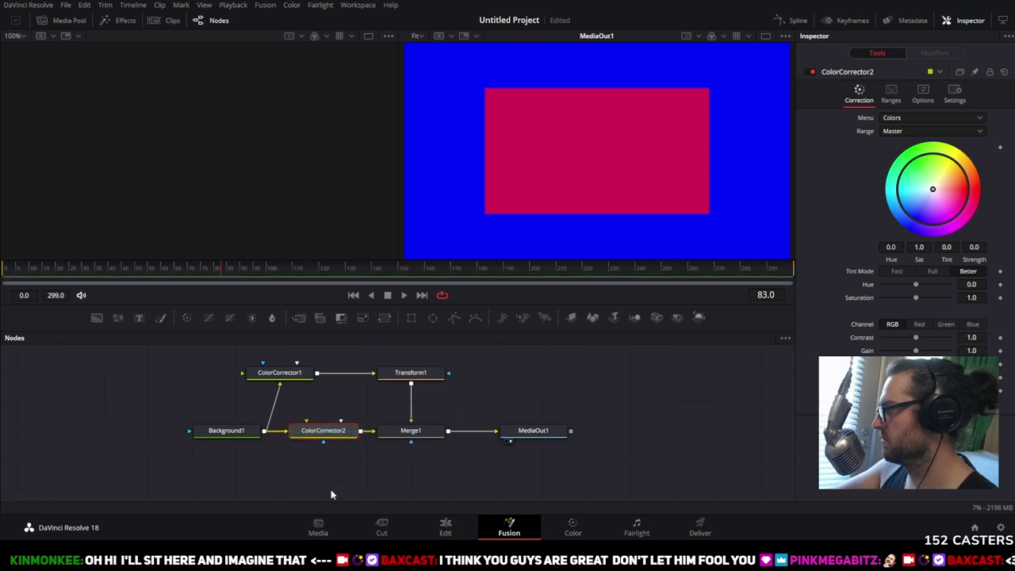
key(ctrl+z)
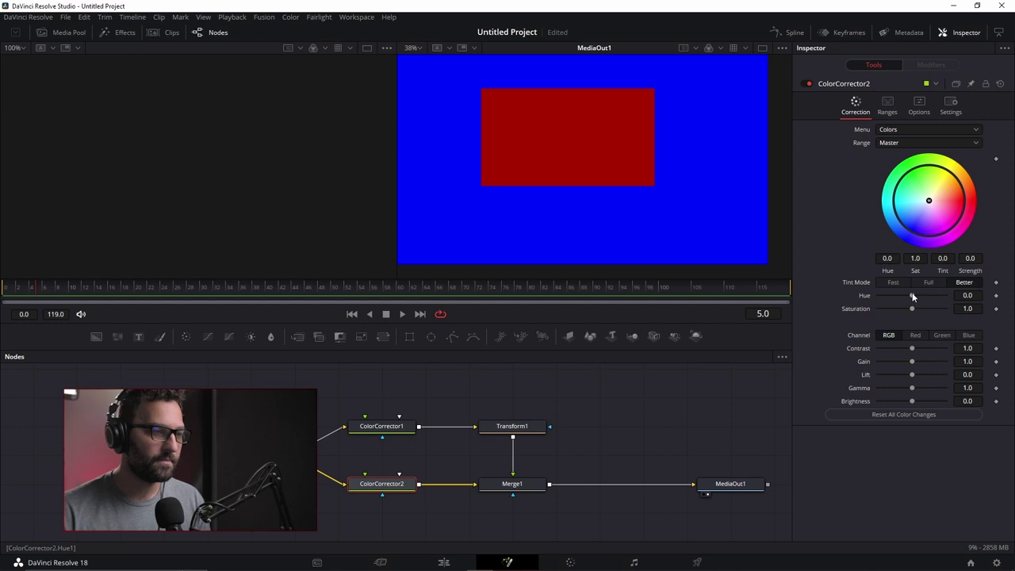
drag(912, 296, 889, 293)
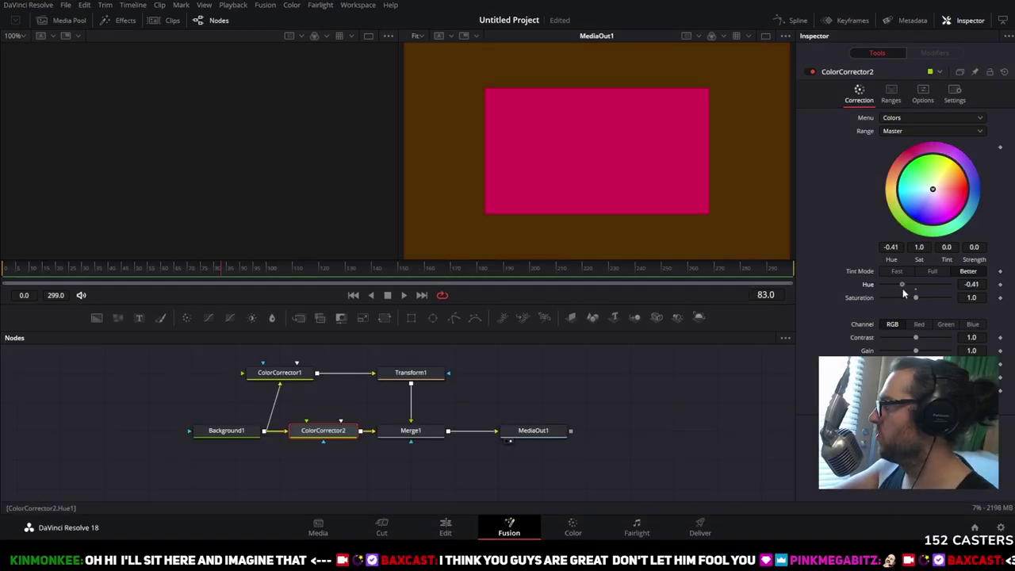
- Shift the background hue to green and review each node's settings
mouse_move(902, 288)
mouse_down()
mouse_move(945, 291)
mouse_move(887, 288)
mouse_move(940, 287)
mouse_move(918, 287)
mouse_up()
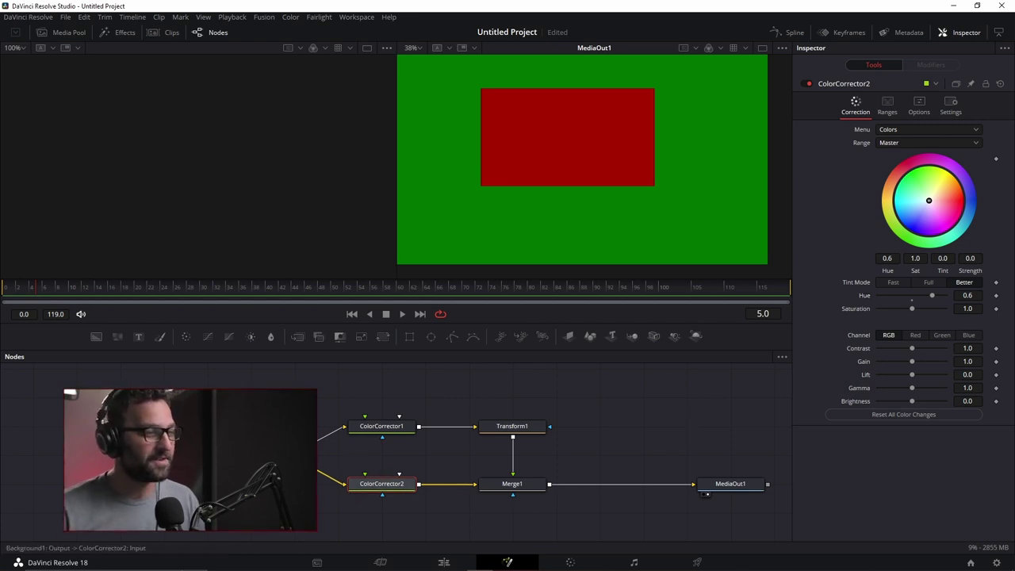
click(405, 448)
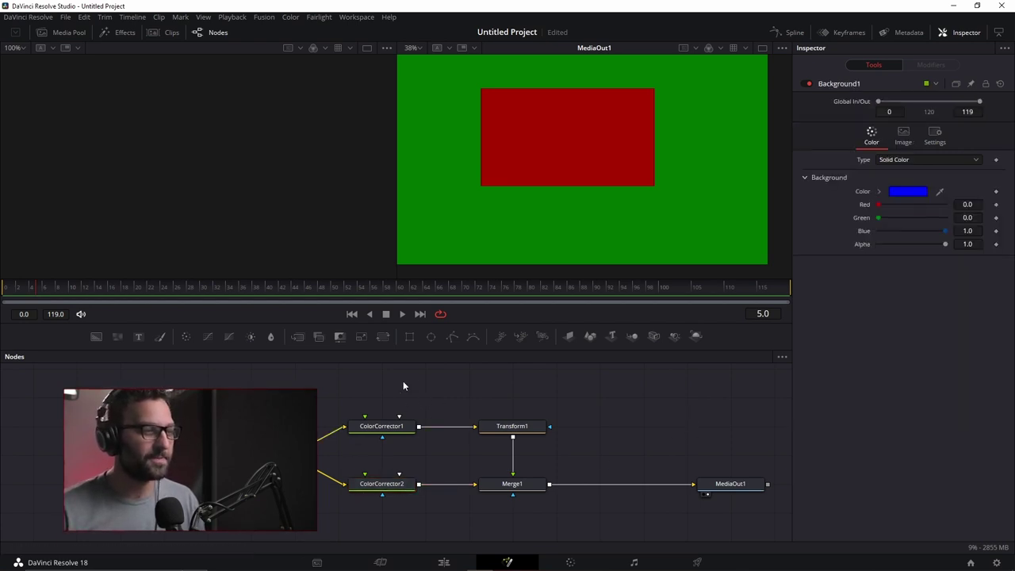
click(381, 426)
click(381, 484)
click(513, 483)
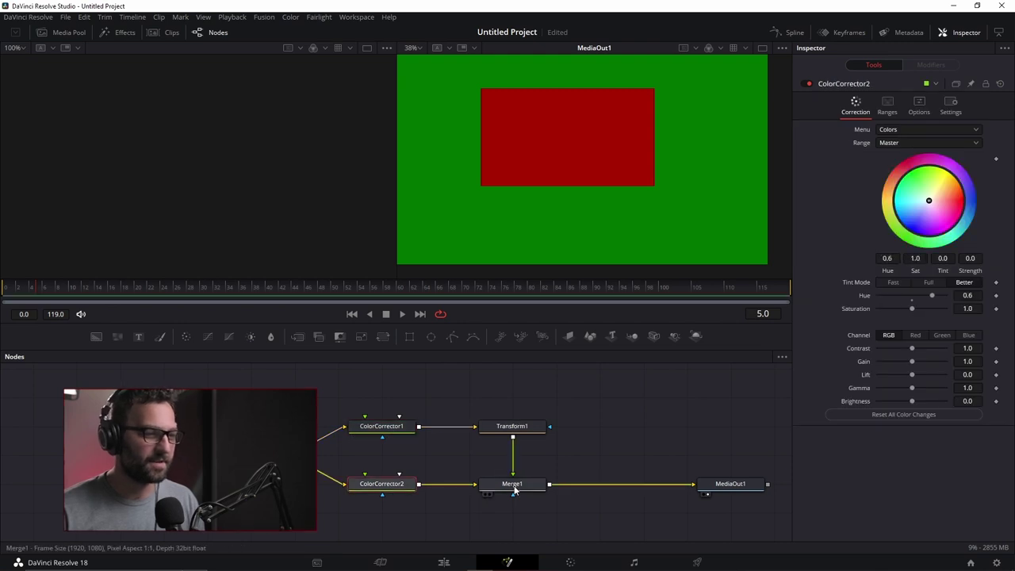
click(512, 426)
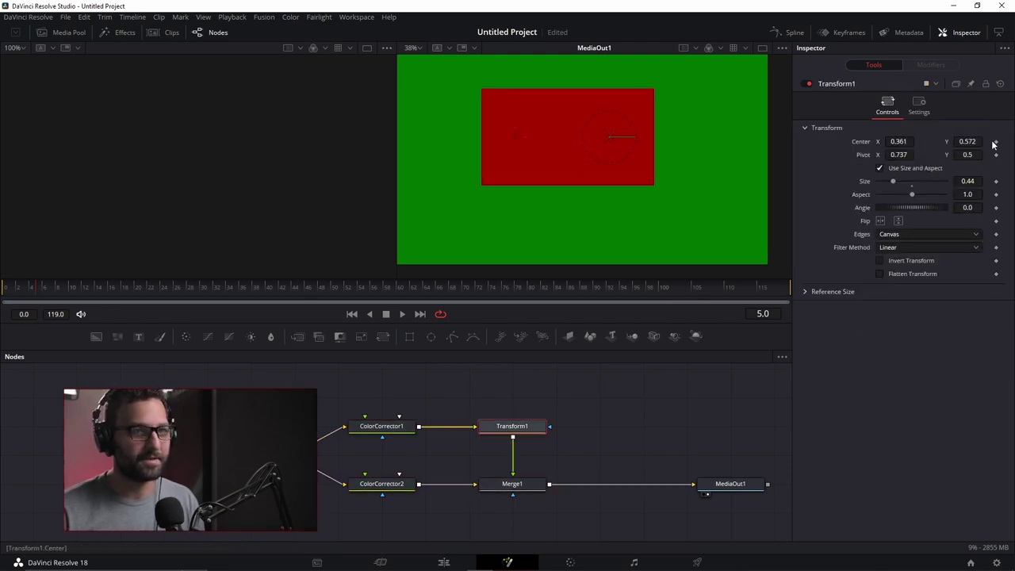
- Nudge the red rectangle slightly right and fine-tune the background hue to 0.7
mouse_move(901, 154)
mouse_down()
mouse_move(919, 155)
mouse_move(894, 156)
mouse_up()
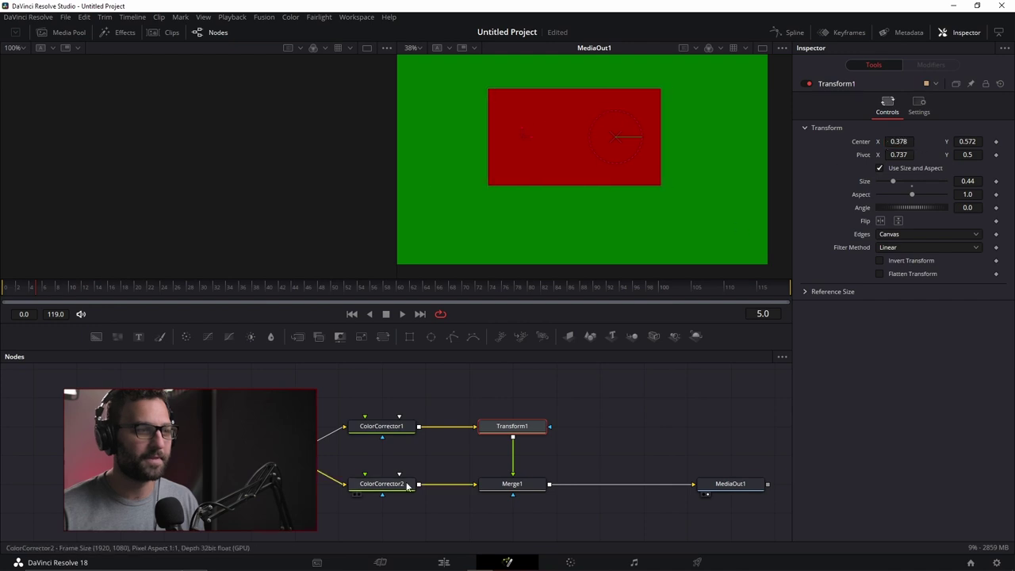
click(381, 484)
mouse_move(933, 298)
mouse_down()
mouse_move(925, 294)
mouse_move(935, 295)
mouse_up()
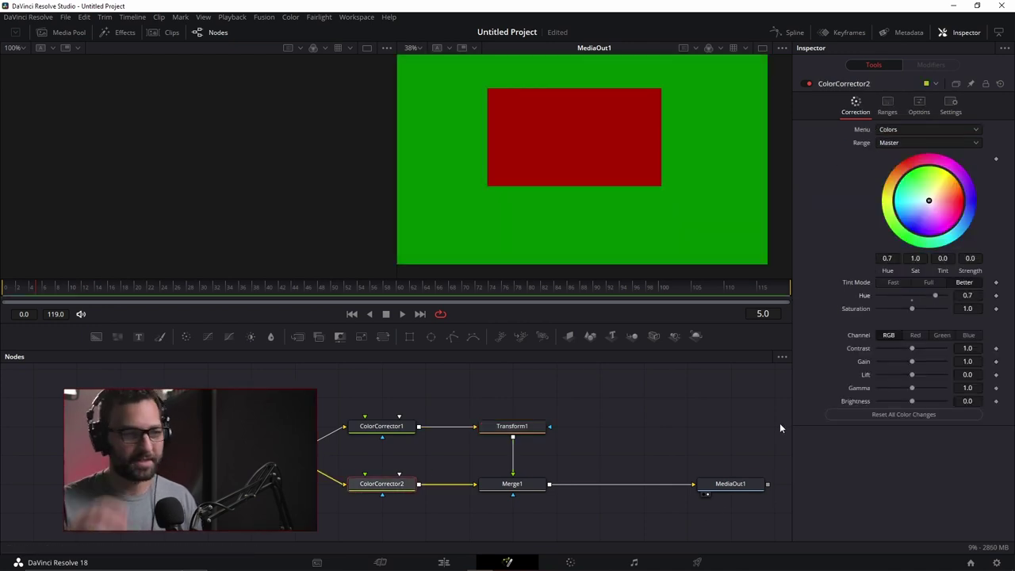
- Delete both colour correctors and Transform1, then move Background1 into clear view
drag(381, 403, 410, 496)
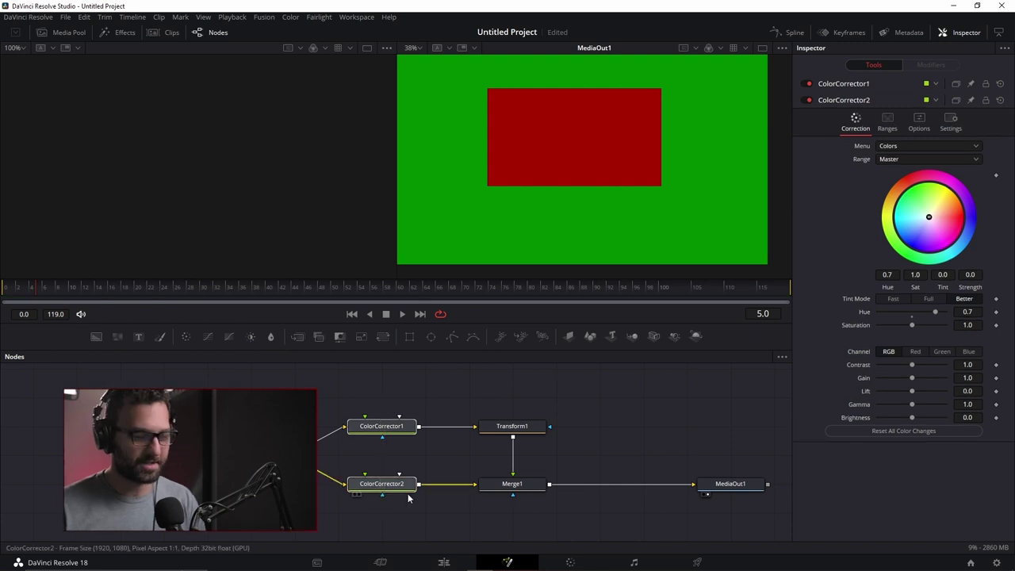
key(Delete)
click(483, 429)
key(Delete)
drag(331, 471, 385, 485)
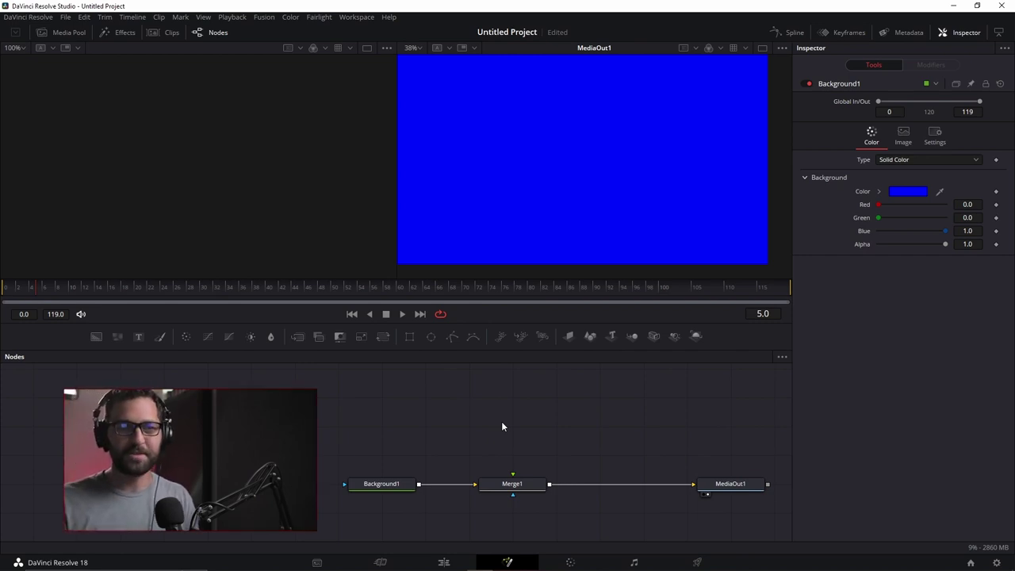
- Place Background1 above Merge1 and connect a new rectangle mask to it
drag(528, 437, 463, 457)
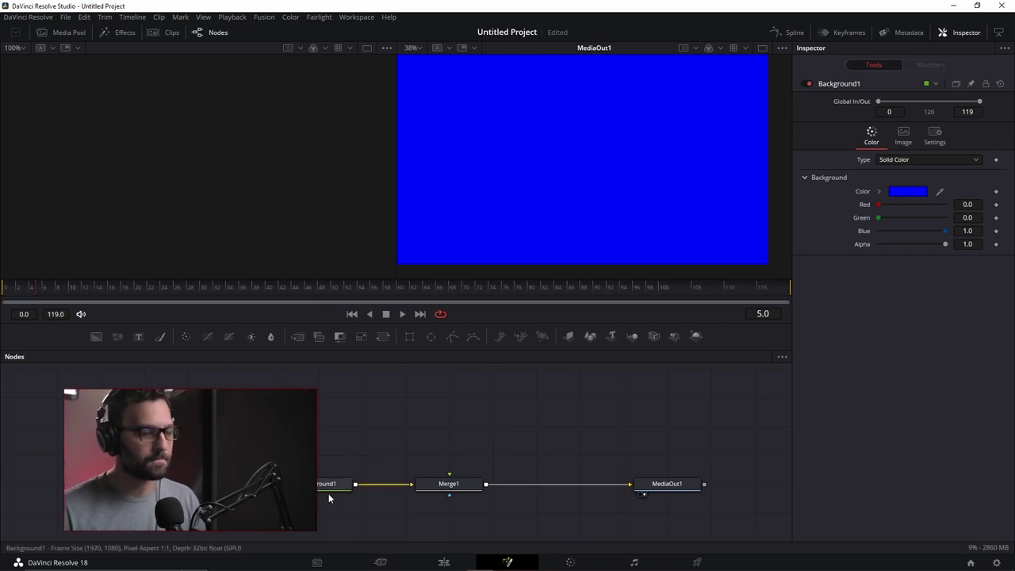
drag(328, 493, 452, 460)
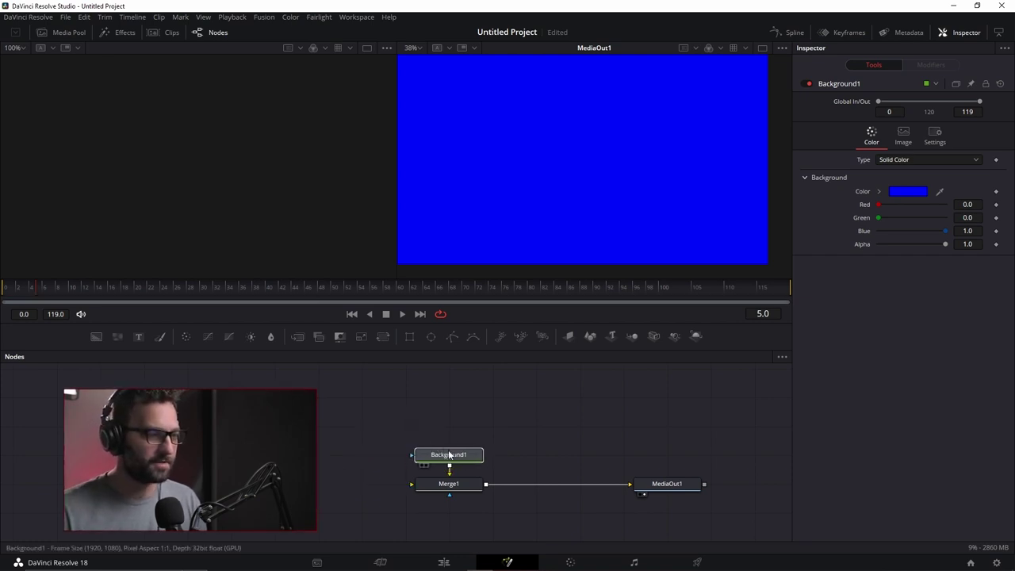
click(521, 436)
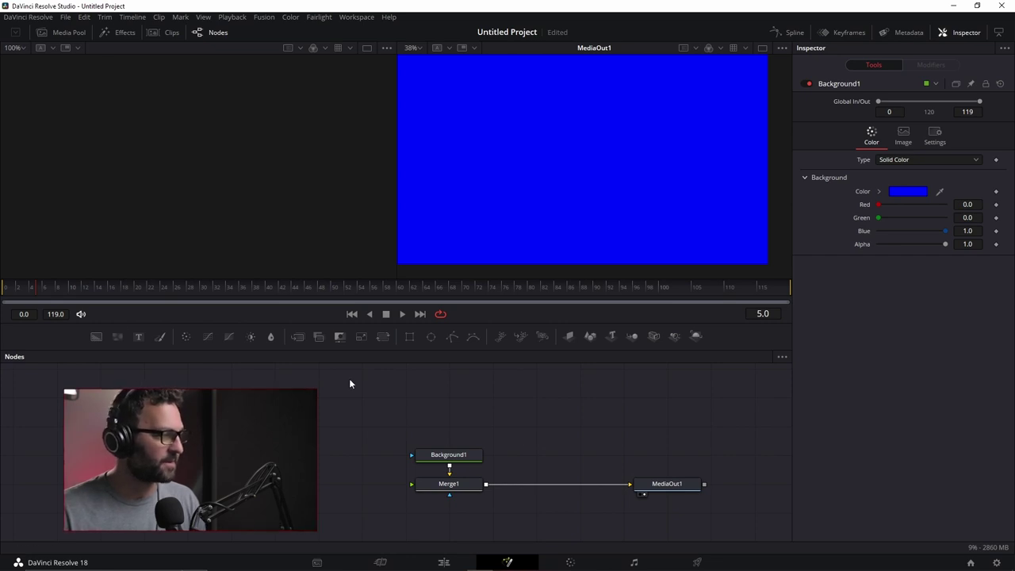
click(410, 336)
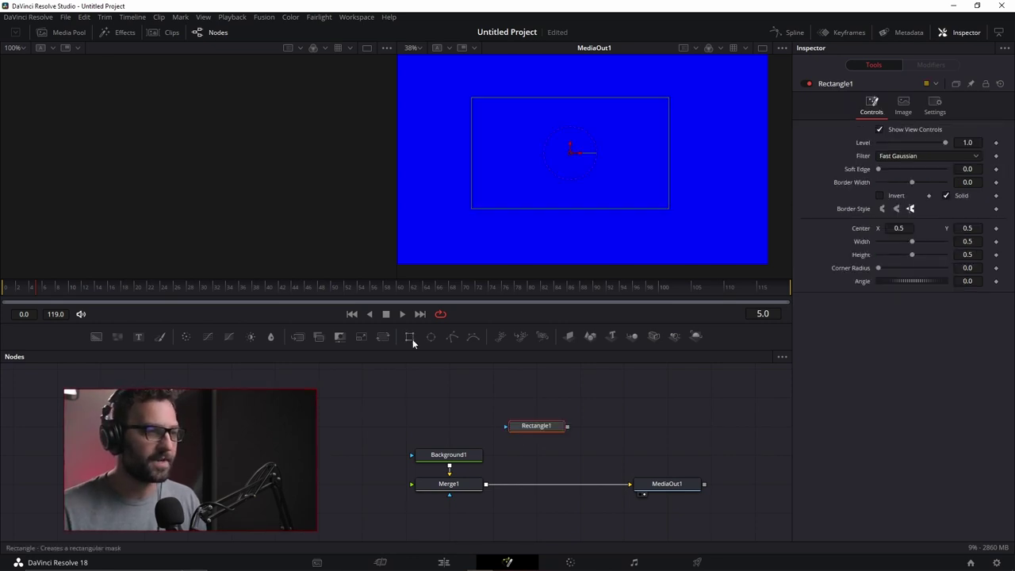
drag(544, 429, 456, 422)
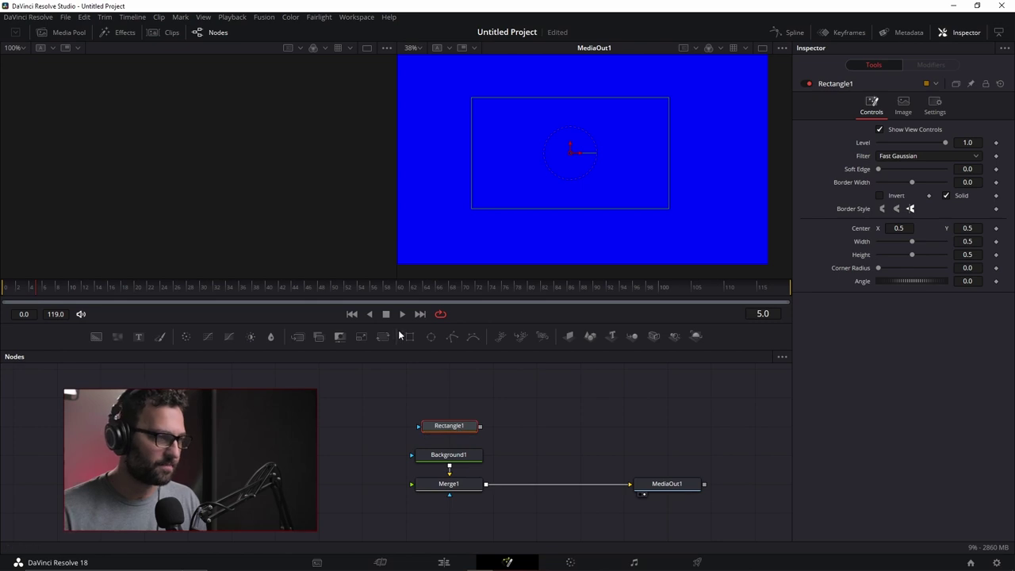
drag(479, 426, 448, 459)
- Shift the rectangle mask right, widen it, and set its height to 0.5
drag(902, 229, 962, 277)
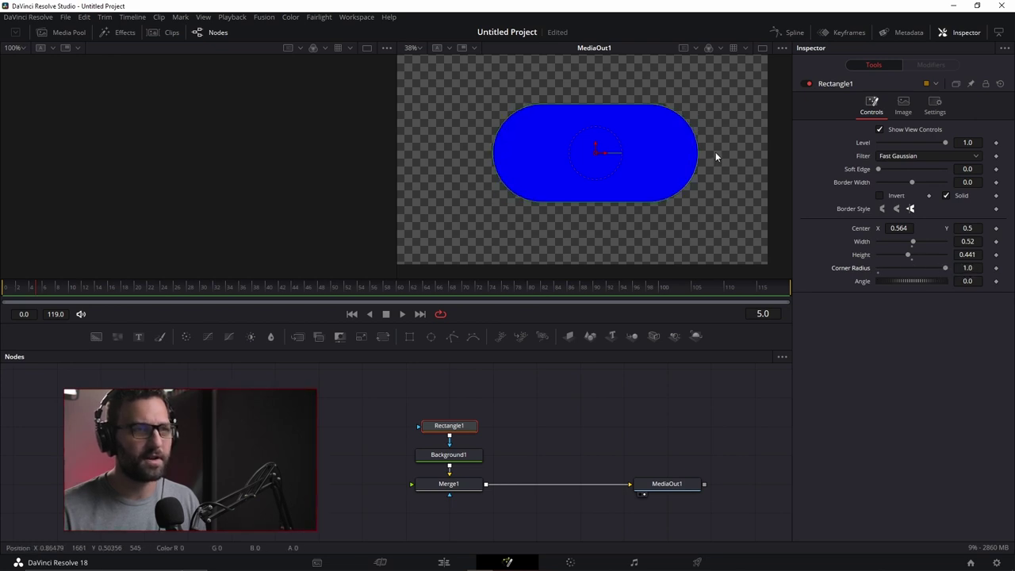
scroll(715, 151, up, 5)
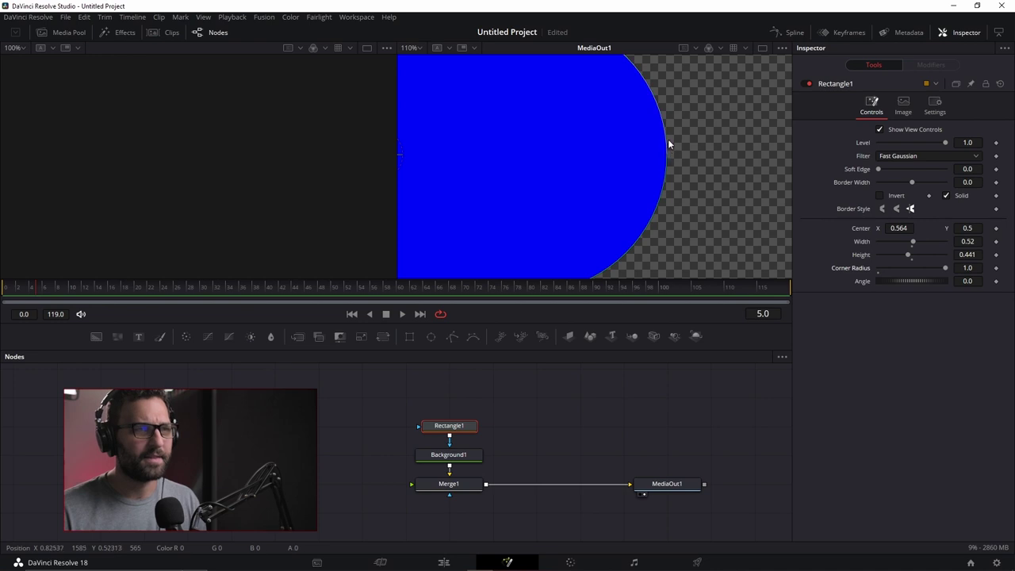
scroll(673, 158, down, 5)
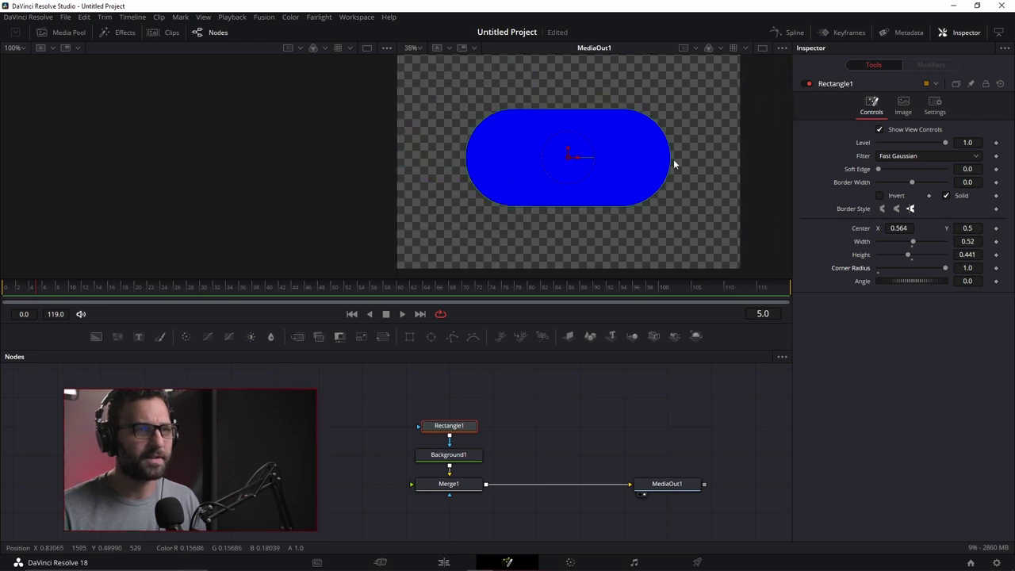
click(912, 259)
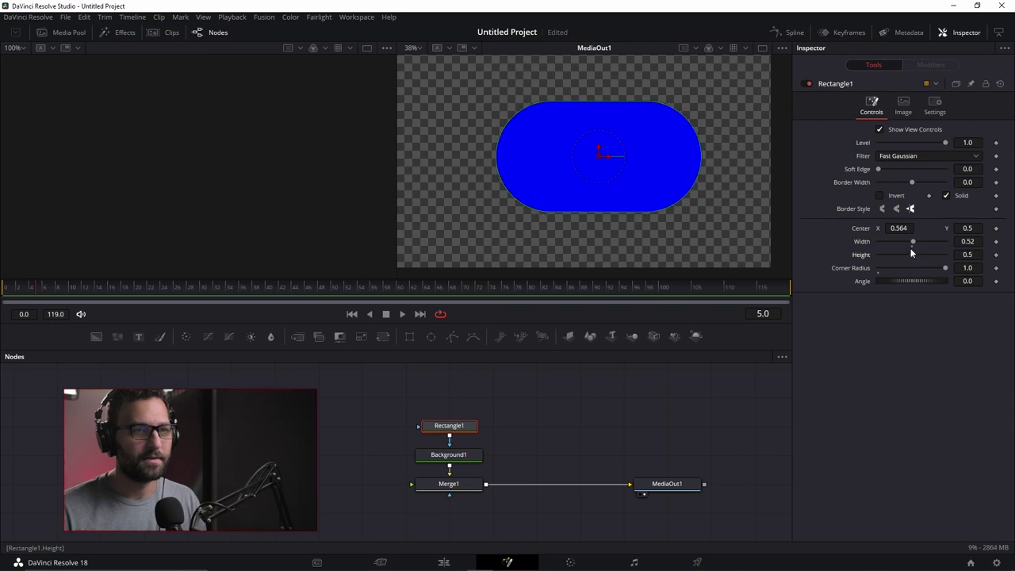
drag(913, 242, 898, 242)
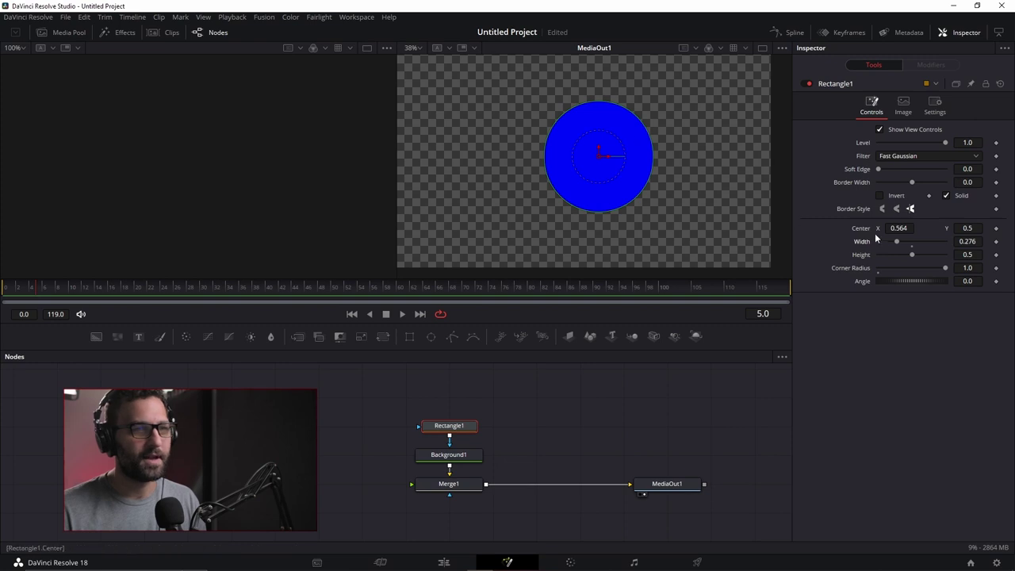
- Reset the mask width to 0.5, square its corners, then disconnect and delete Rectangle1
double_click(908, 242)
drag(946, 269, 876, 271)
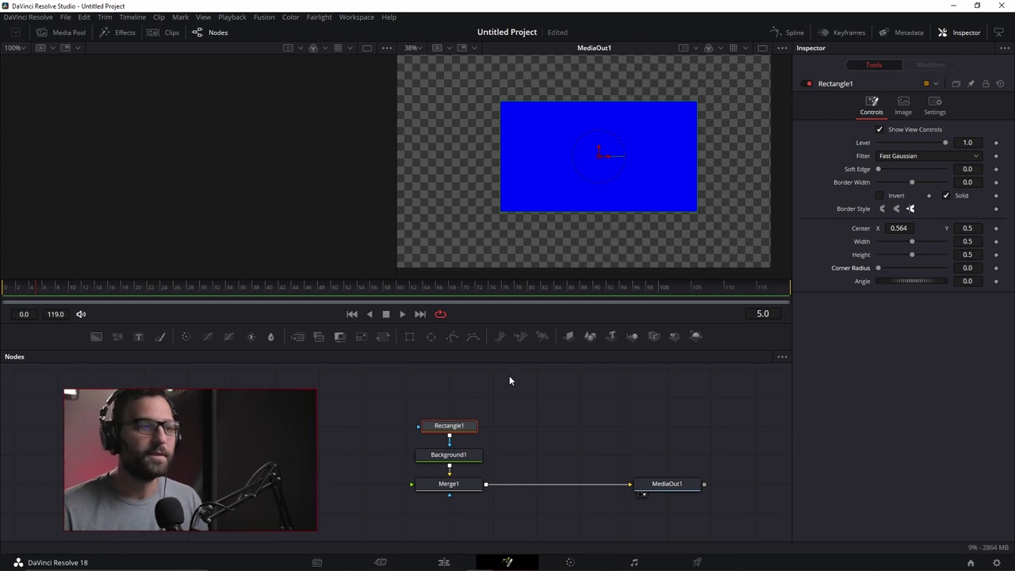
drag(460, 433, 416, 434)
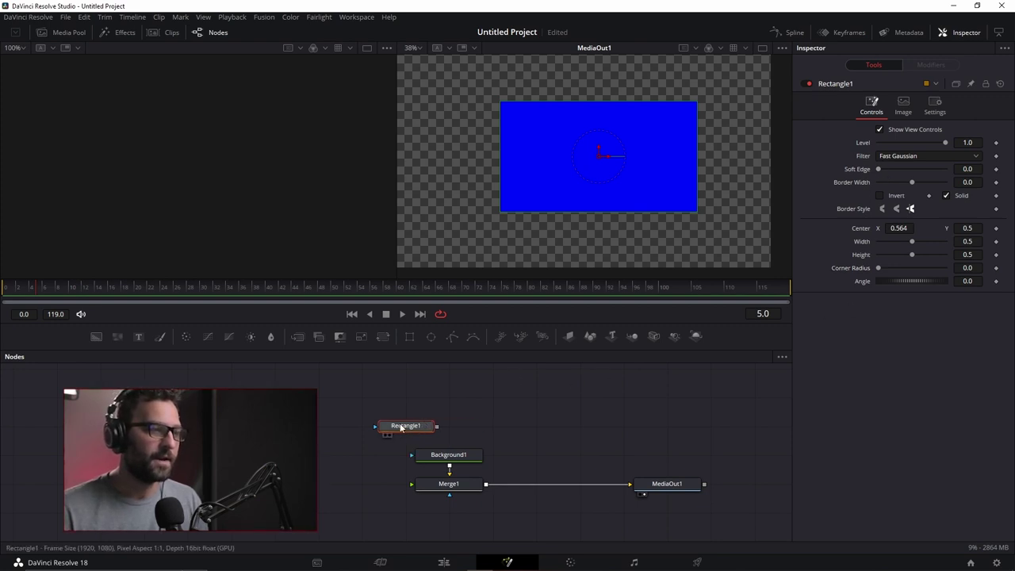
key(Delete)
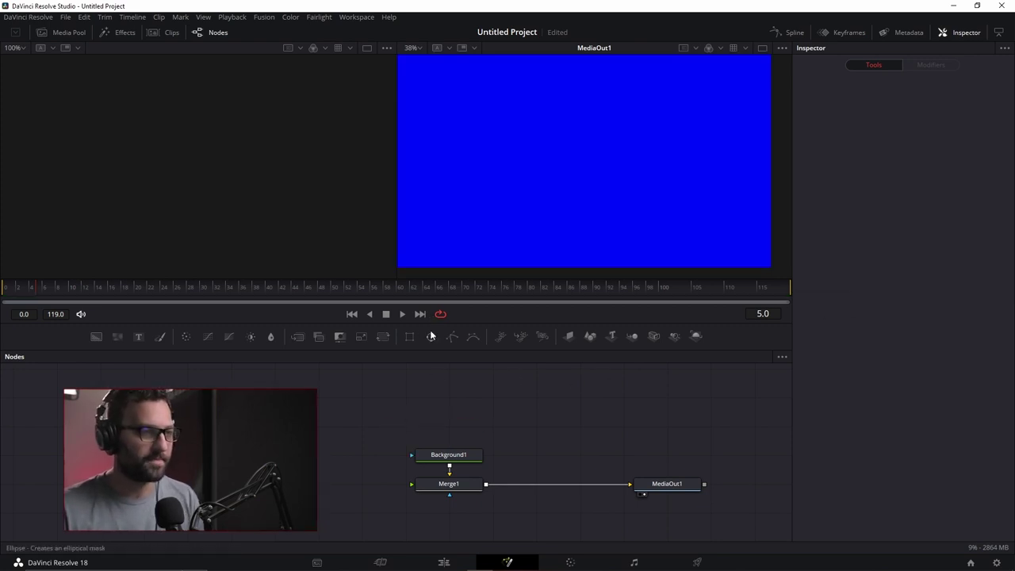
click(430, 336)
drag(409, 425, 450, 425)
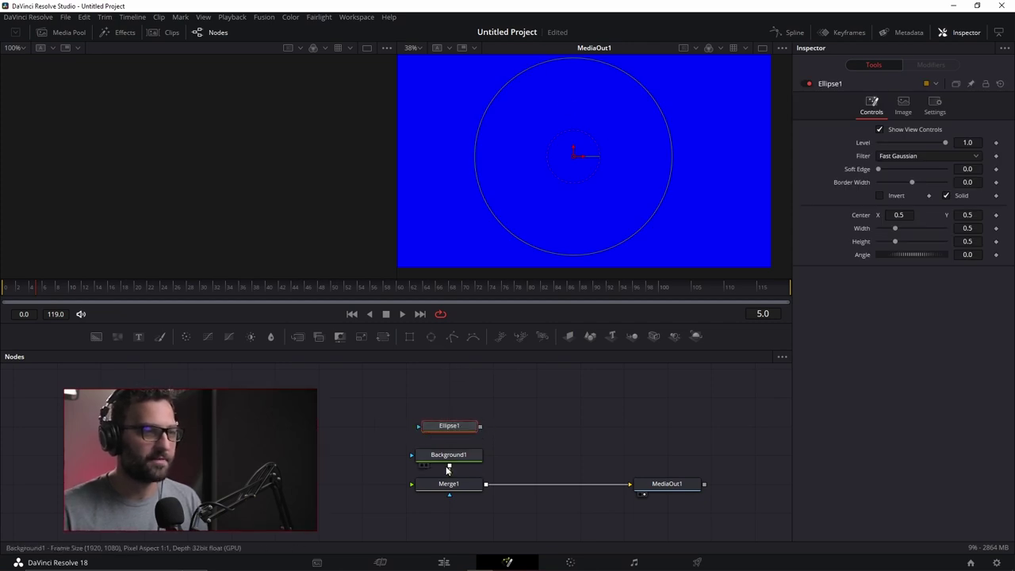
drag(479, 426, 449, 455)
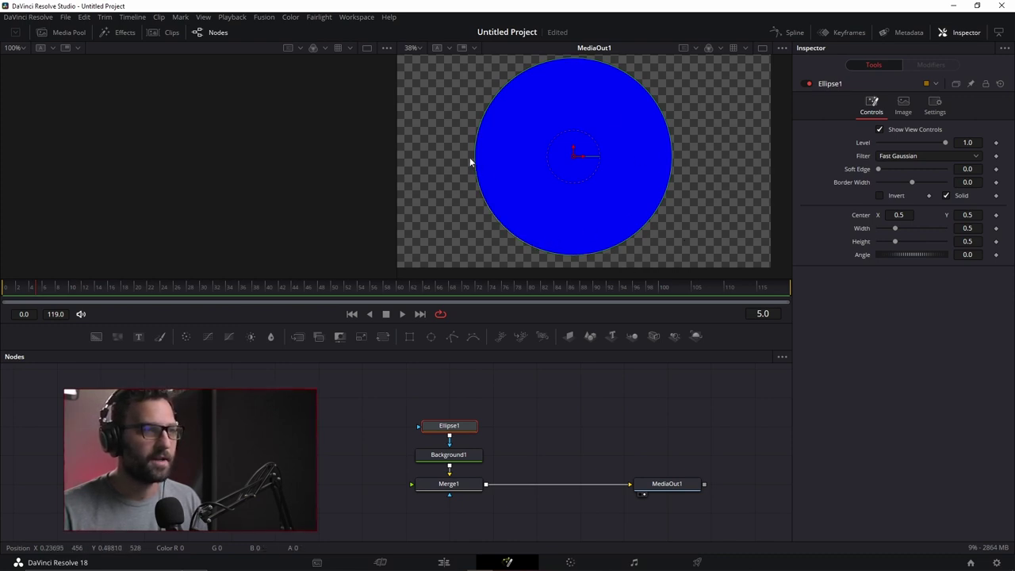
mouse_move(474, 160)
mouse_down()
mouse_move(562, 157)
mouse_move(467, 159)
mouse_move(554, 163)
mouse_move(487, 158)
mouse_up()
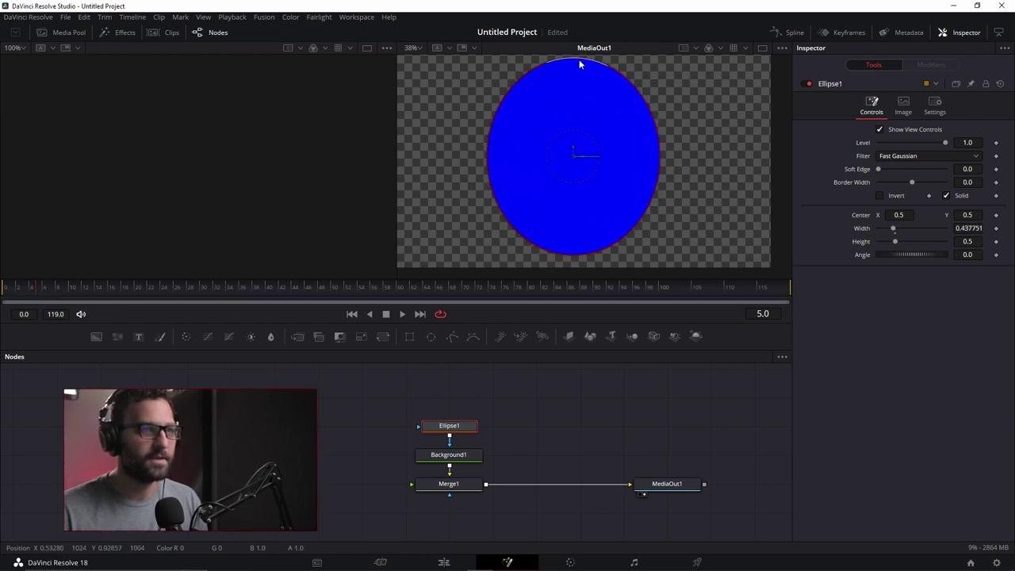
mouse_move(574, 58)
mouse_down()
mouse_move(579, 122)
mouse_move(579, 75)
mouse_up()
drag(633, 100, 586, 113)
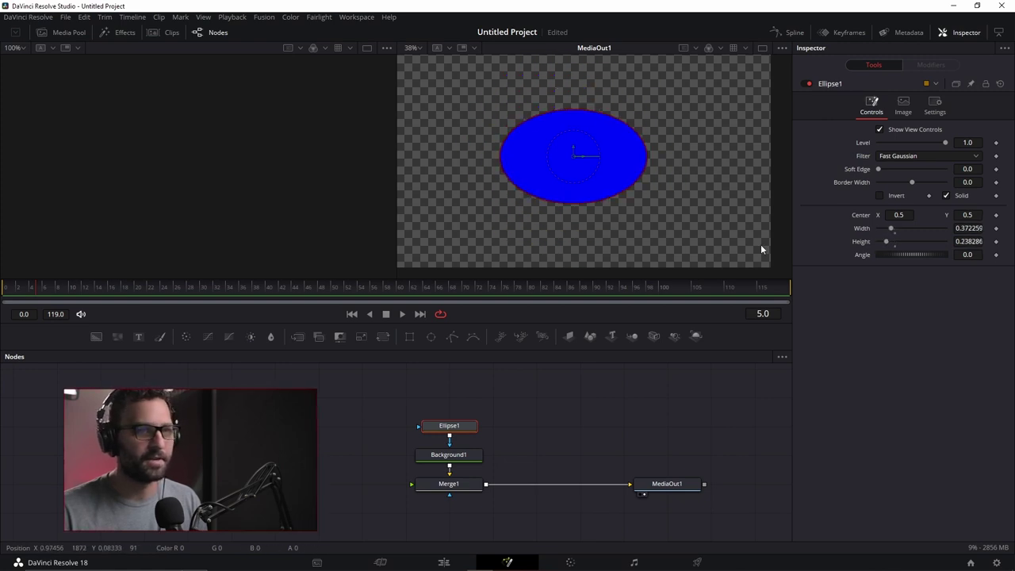
drag(914, 181, 845, 167)
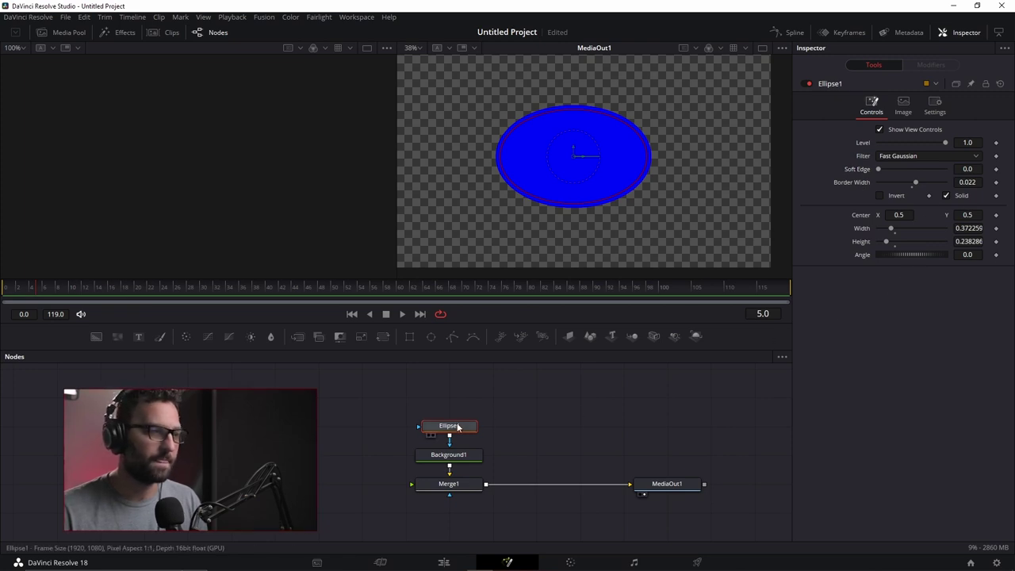
key(Delete)
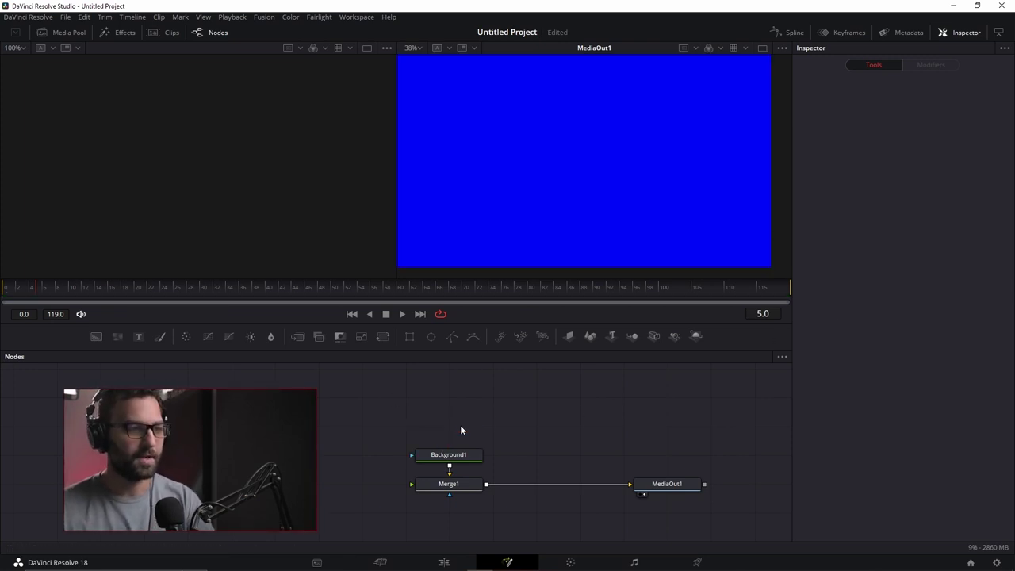
- Connect a Polygon1 mask to Background1 and draw a closed three-point shape
click(449, 336)
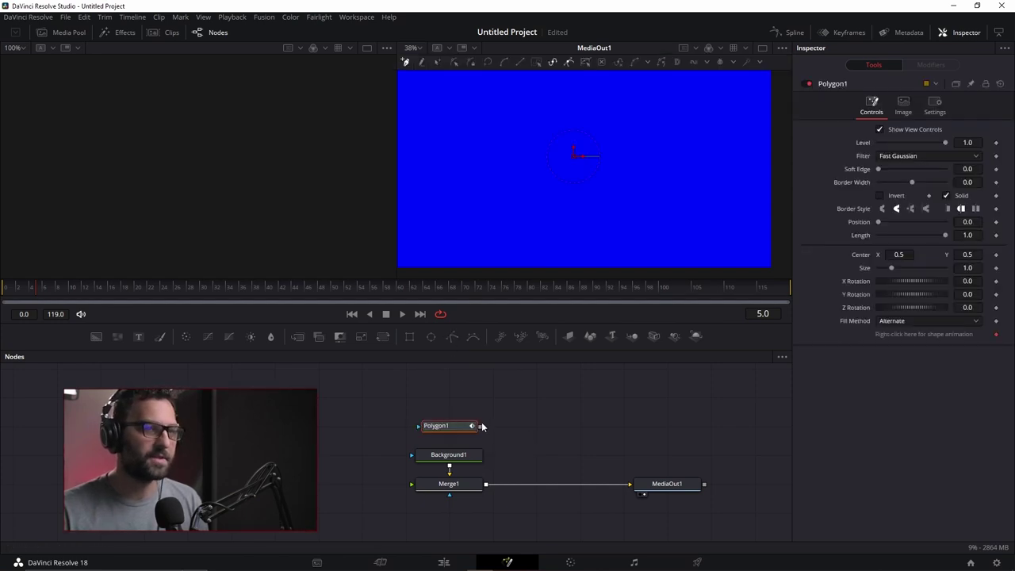
drag(478, 427, 437, 458)
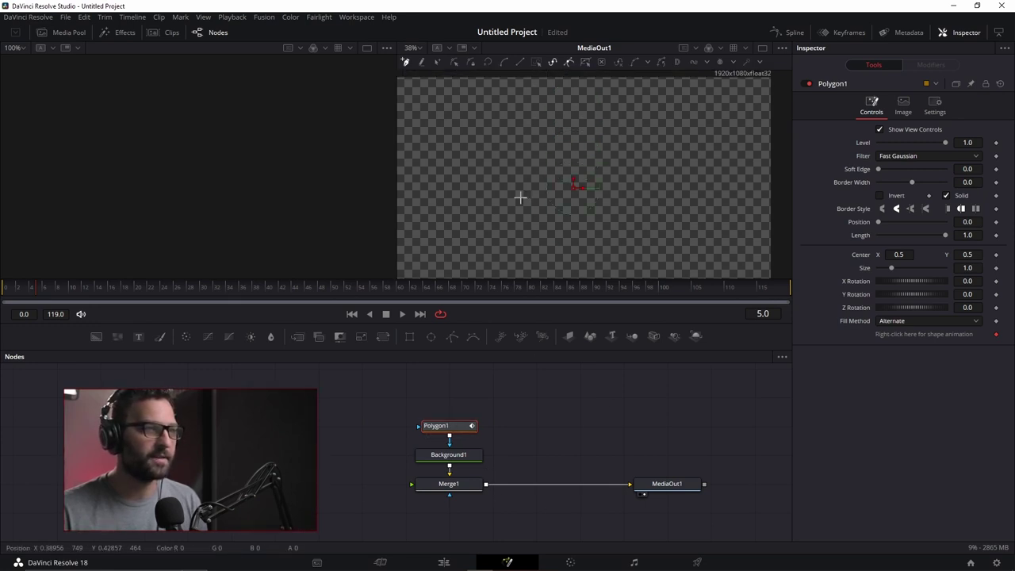
scroll(519, 151, down, 3)
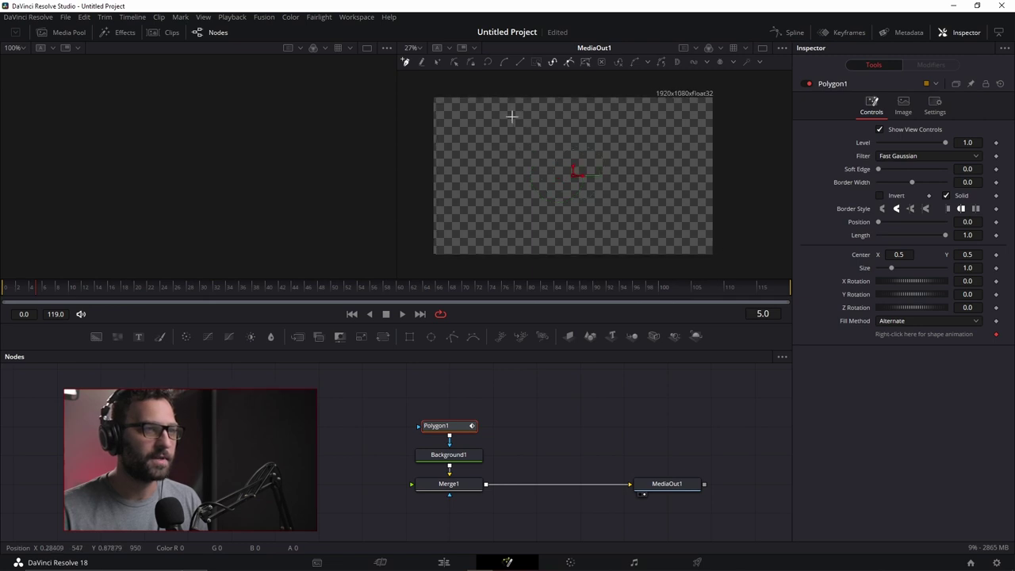
click(484, 208)
click(628, 234)
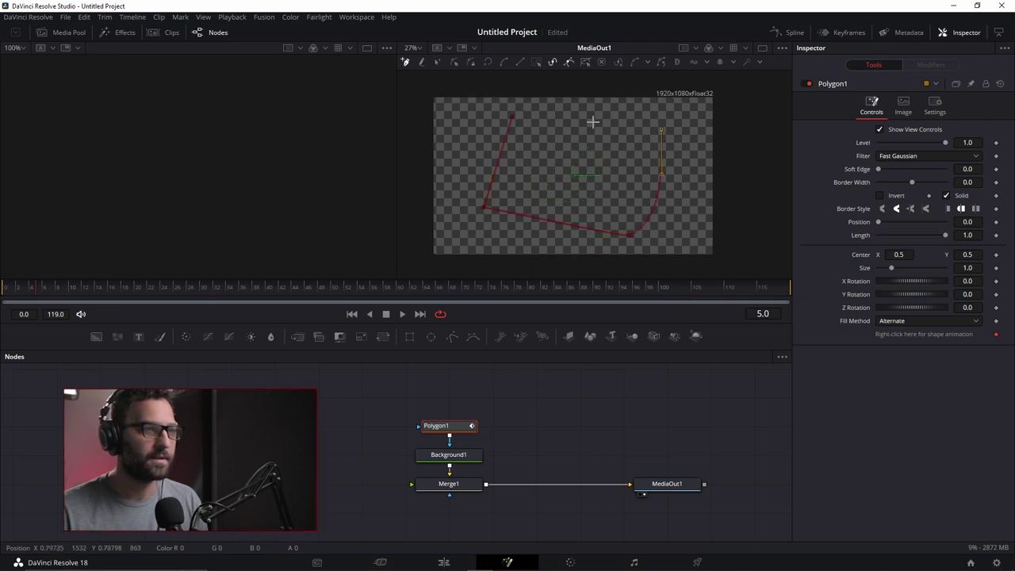
click(512, 117)
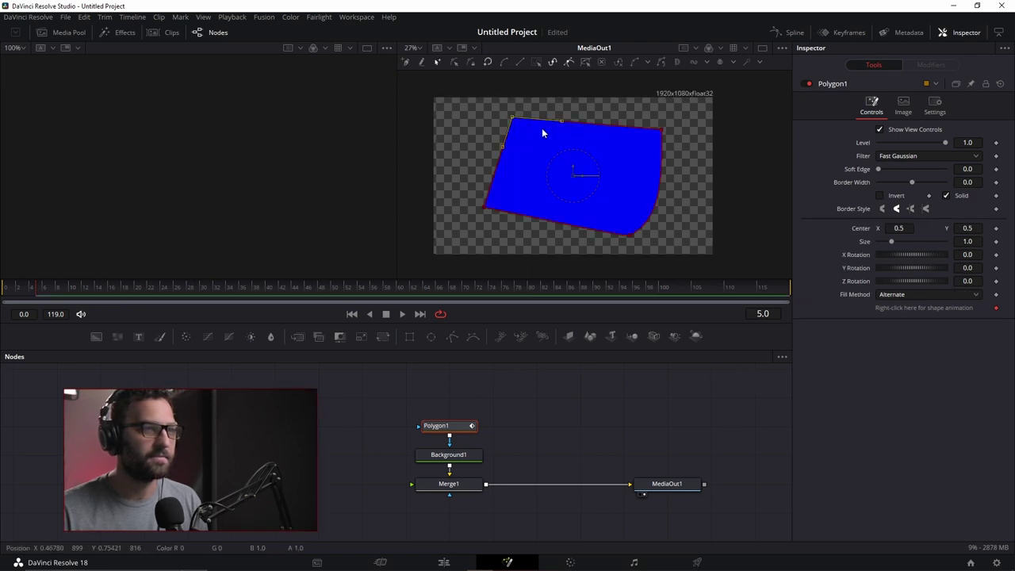
- Move the top-right corner and add points on the left, bottom and top-left edges
mouse_move(659, 129)
mouse_down()
mouse_move(607, 165)
mouse_move(634, 113)
mouse_move(687, 113)
mouse_move(662, 115)
mouse_up()
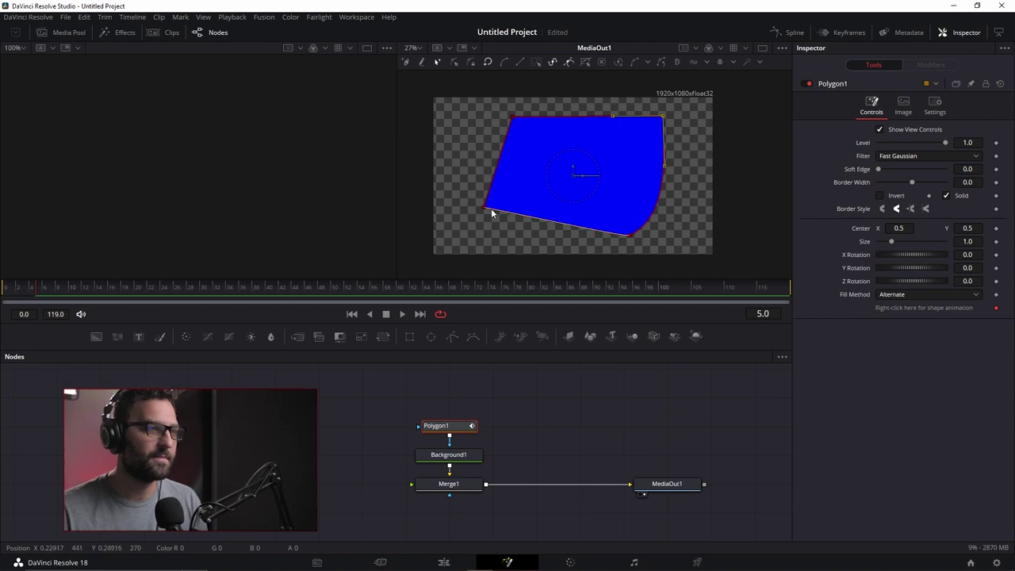
click(499, 159)
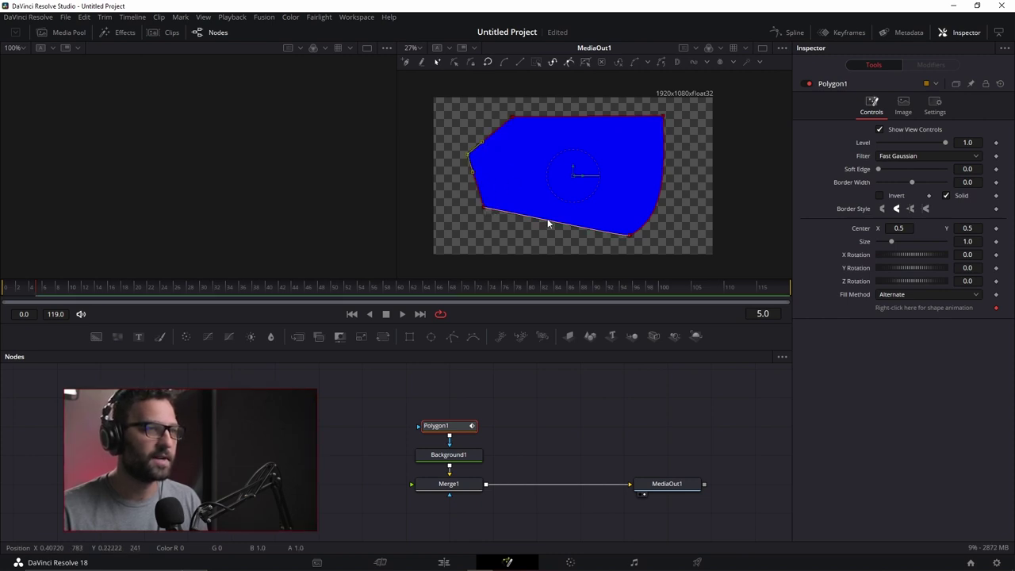
drag(547, 225, 583, 244)
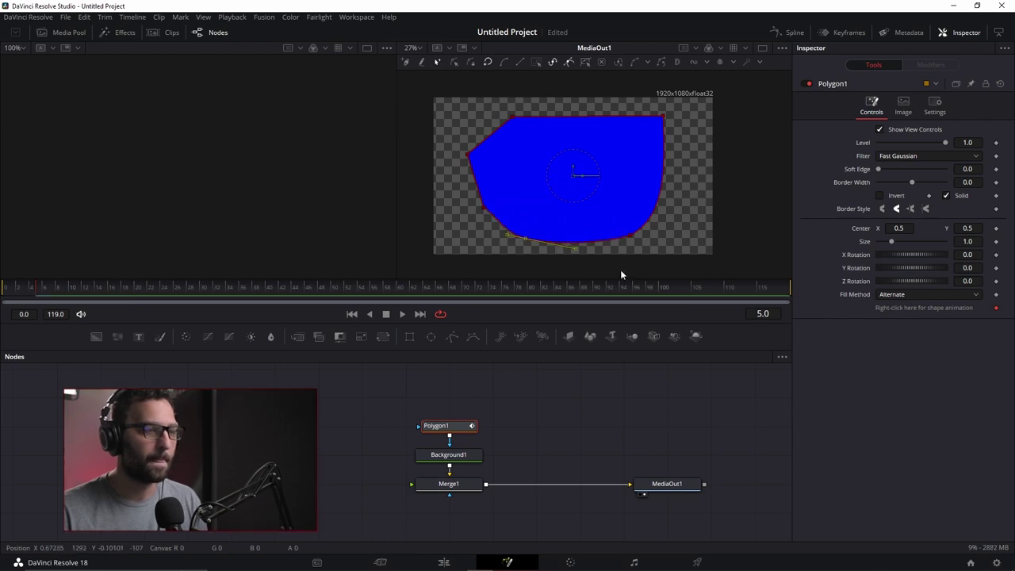
click(488, 134)
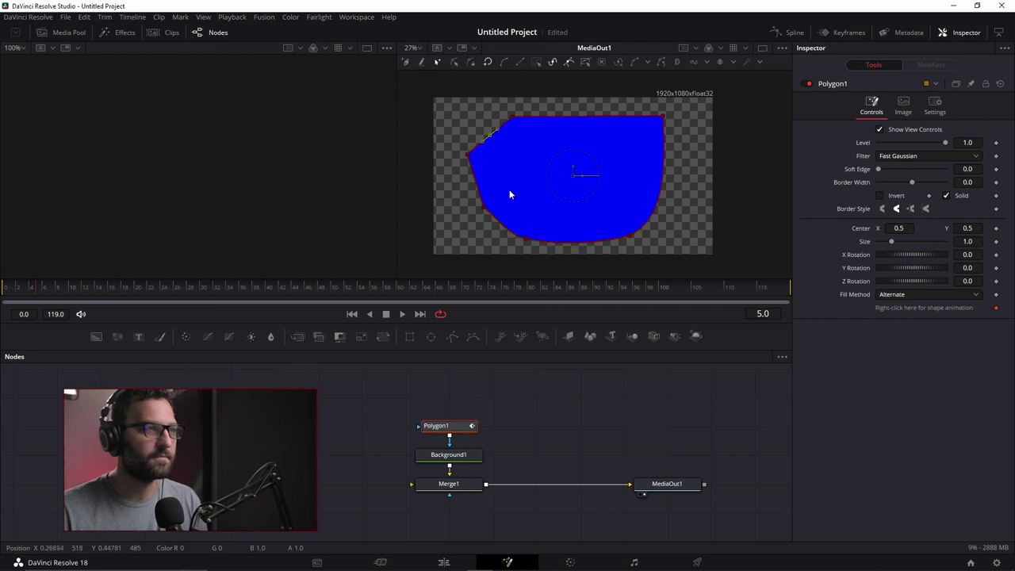
- Insert a point on the polygon's top edge and drag points to cut a notch
click(436, 63)
click(560, 115)
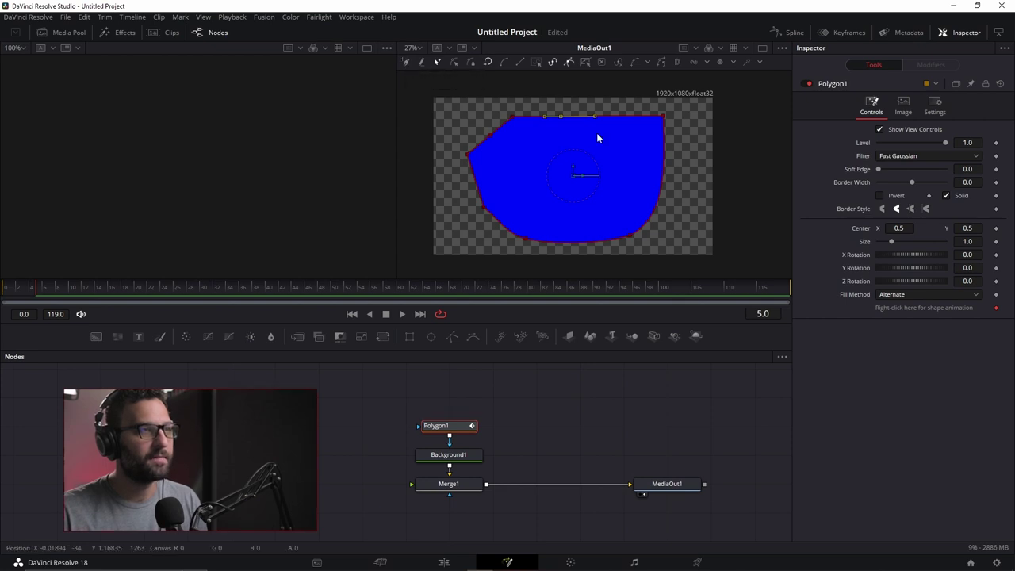
drag(619, 118, 614, 130)
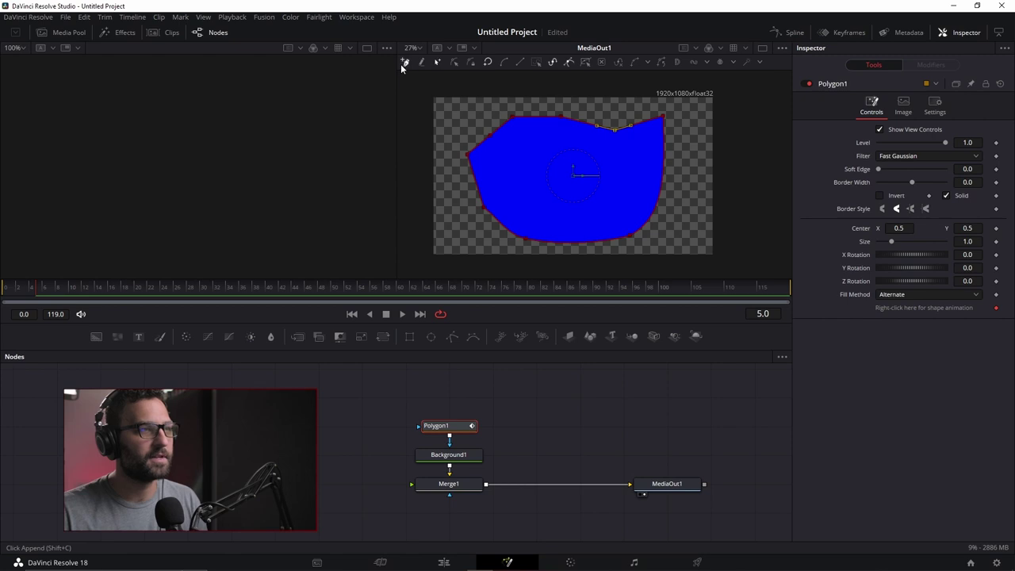
drag(614, 129, 644, 172)
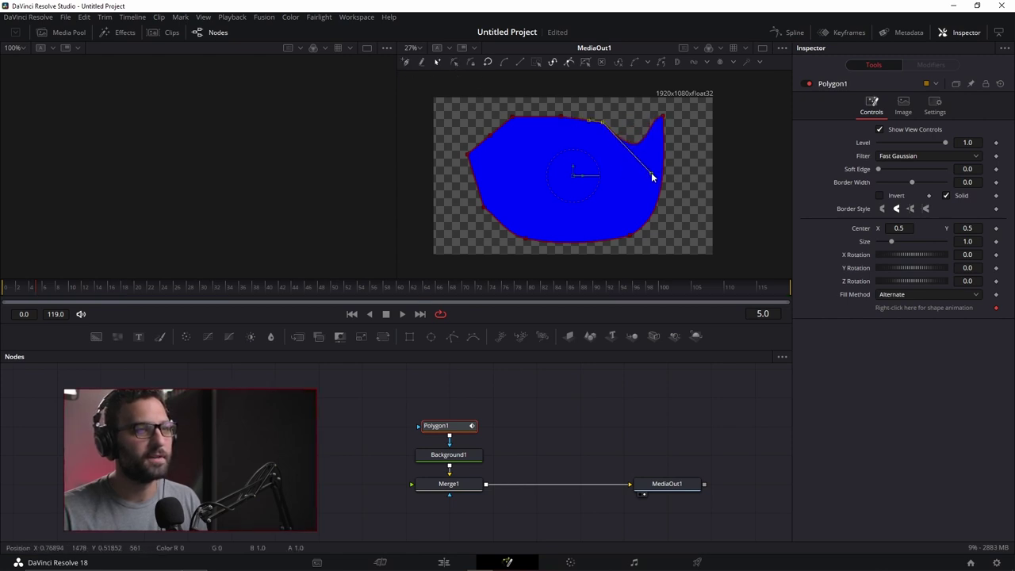
drag(610, 108, 622, 165)
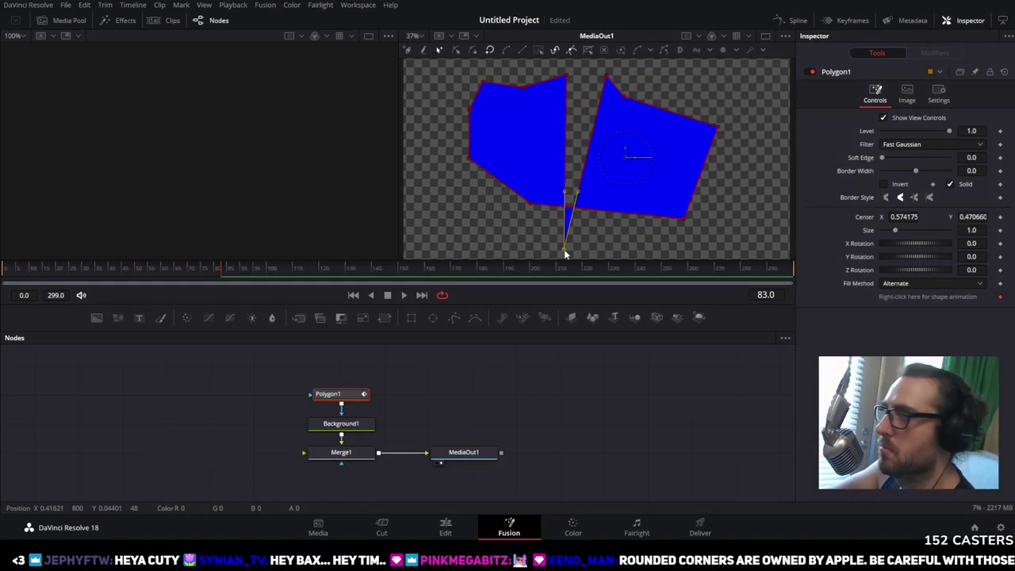
- Reposition more polygon points and tilt the shape around its X axis
drag(563, 249, 742, 230)
drag(623, 95, 684, 166)
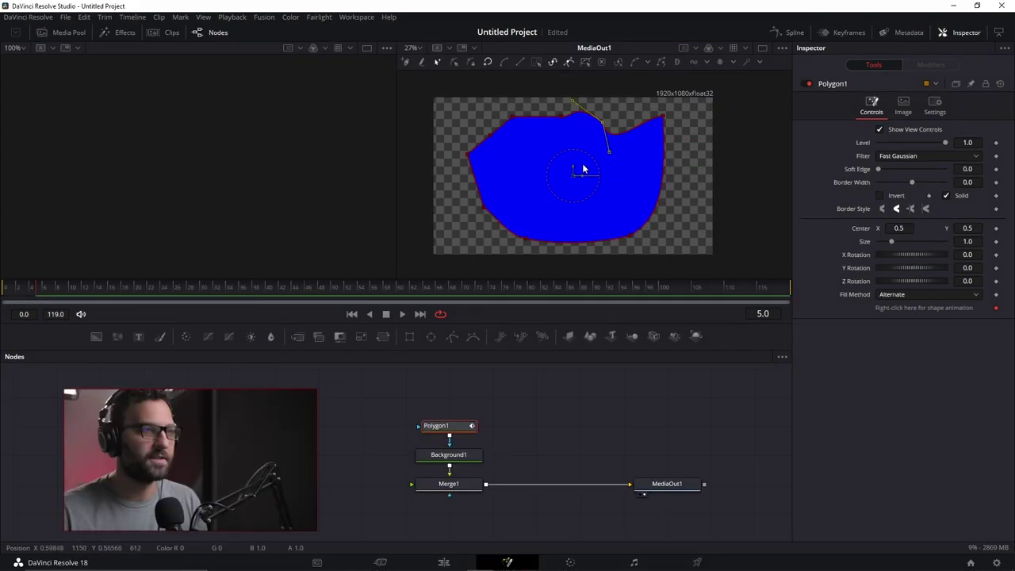
drag(892, 252, 894, 227)
drag(914, 182, 885, 171)
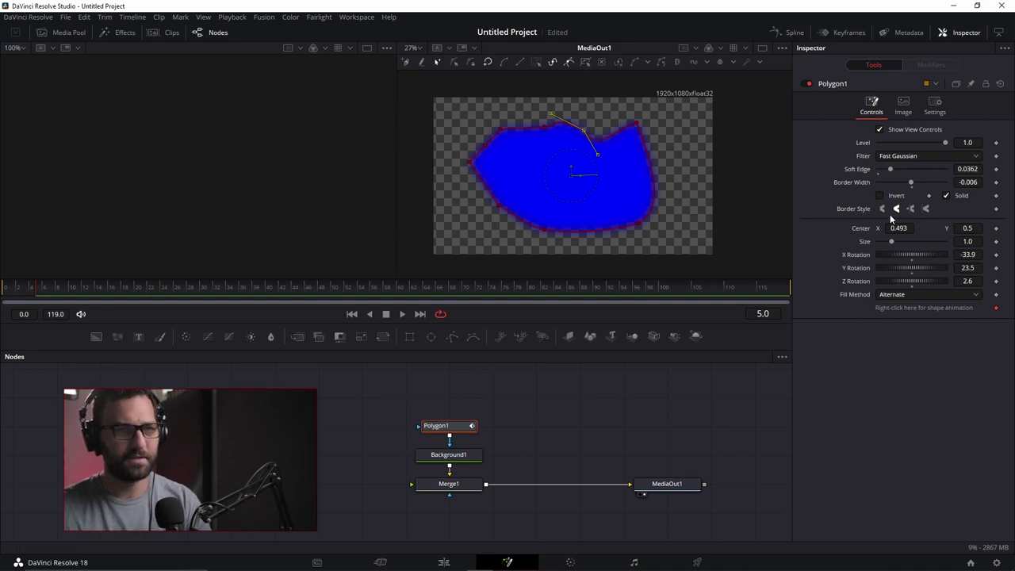
drag(891, 172, 877, 171)
scroll(669, 125, up, 6)
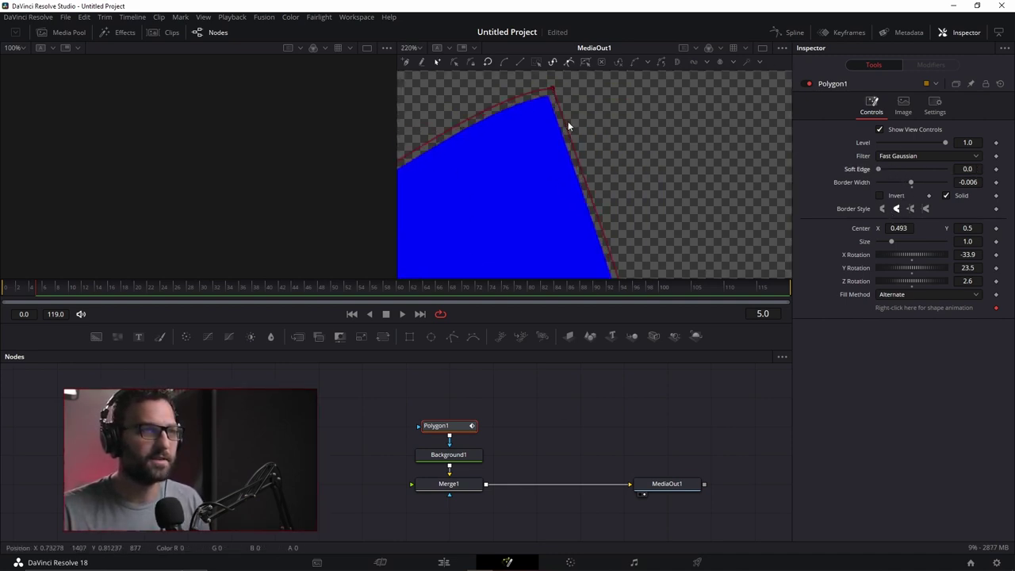
scroll(567, 122, left, 5)
scroll(754, 185, right, 2)
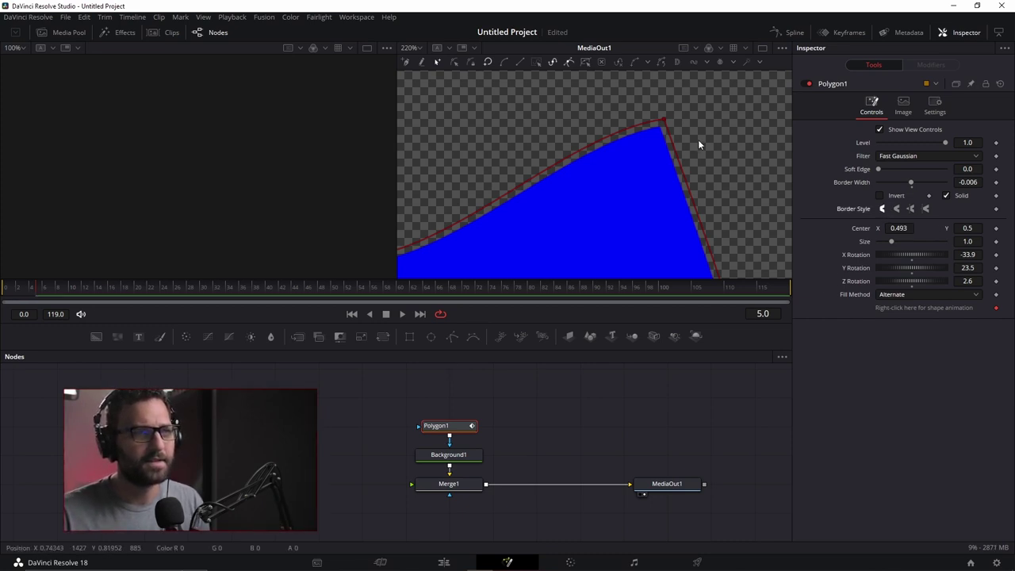
scroll(698, 139, up, 2)
scroll(626, 112, up, 2)
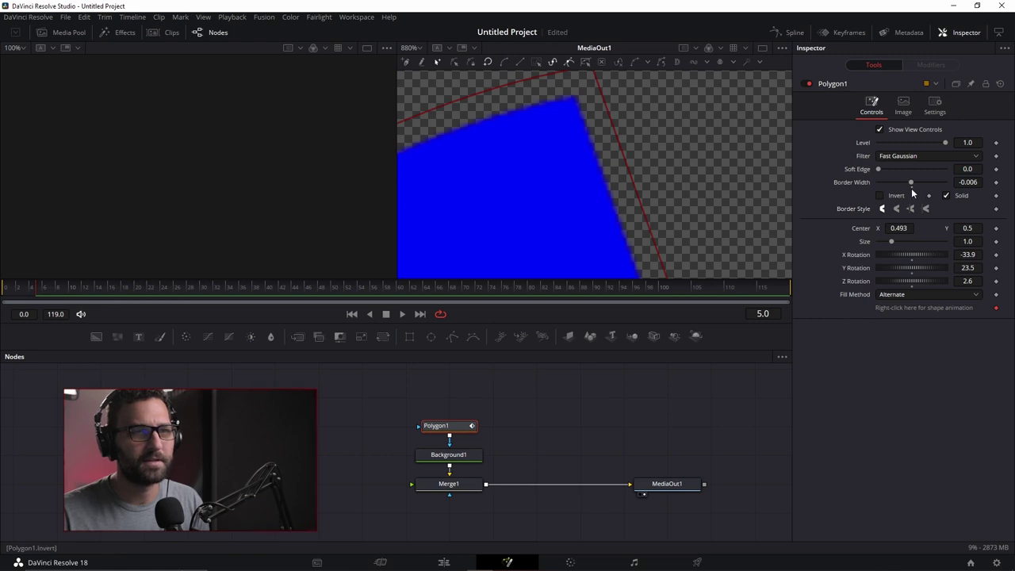
double_click(911, 184)
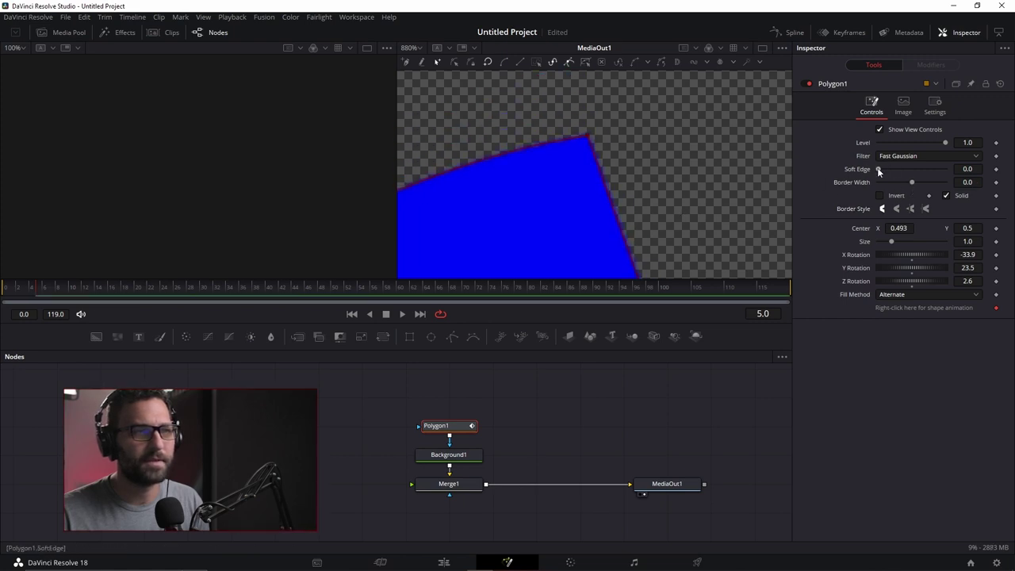
click(897, 210)
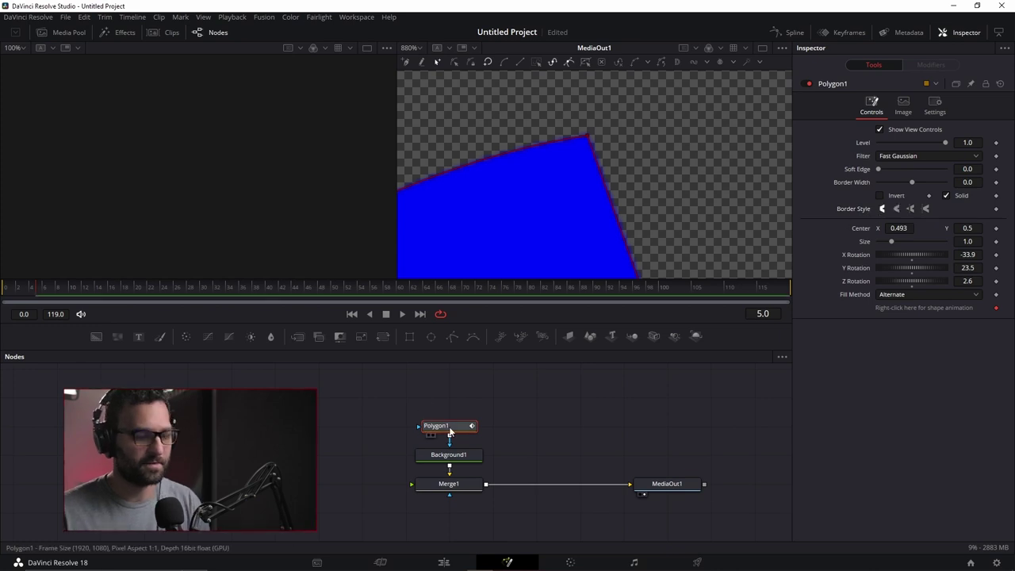
key(Delete)
click(409, 336)
- Give the rectangle mask a border width of about 0.044
drag(479, 396, 460, 427)
scroll(538, 192, down, 5)
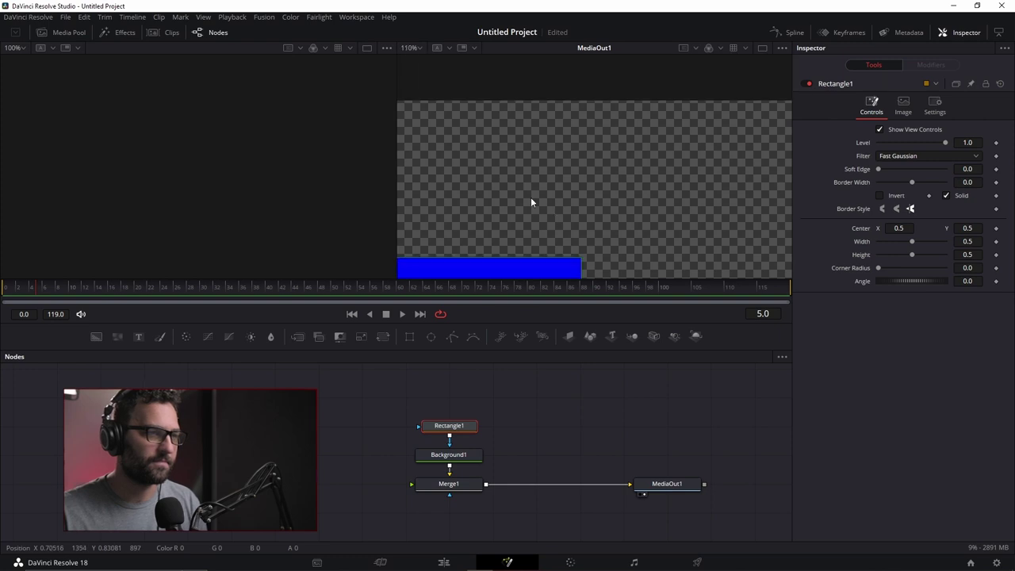
scroll(614, 190, up, 4)
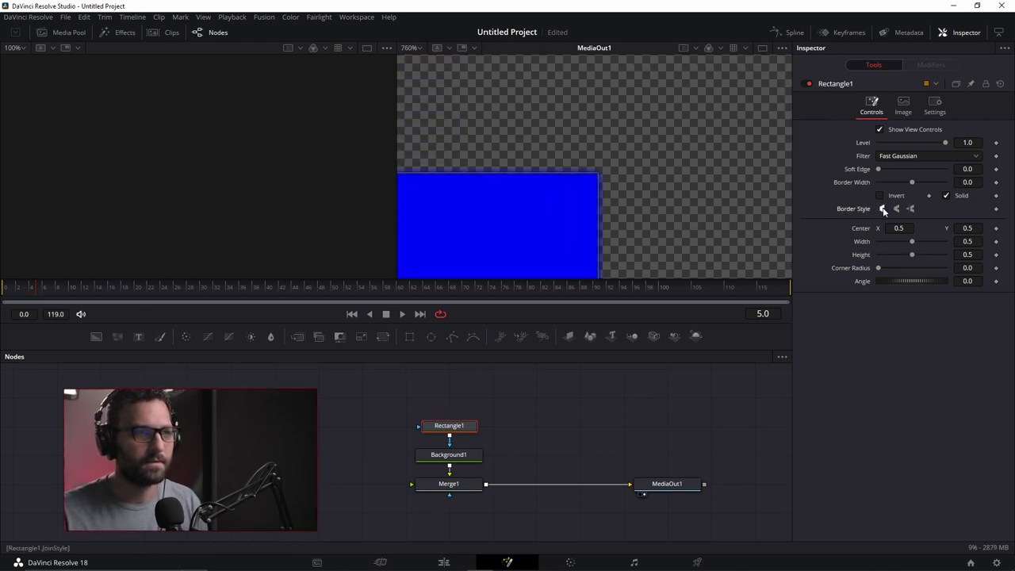
drag(912, 181, 915, 178)
scroll(678, 137, down, 2)
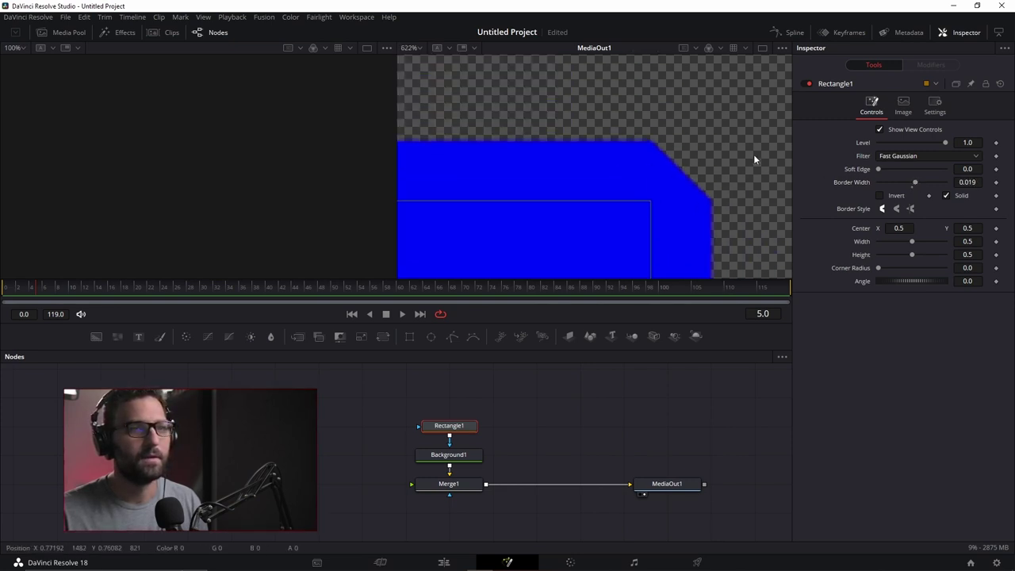
scroll(754, 158, right, 3)
drag(916, 180, 920, 181)
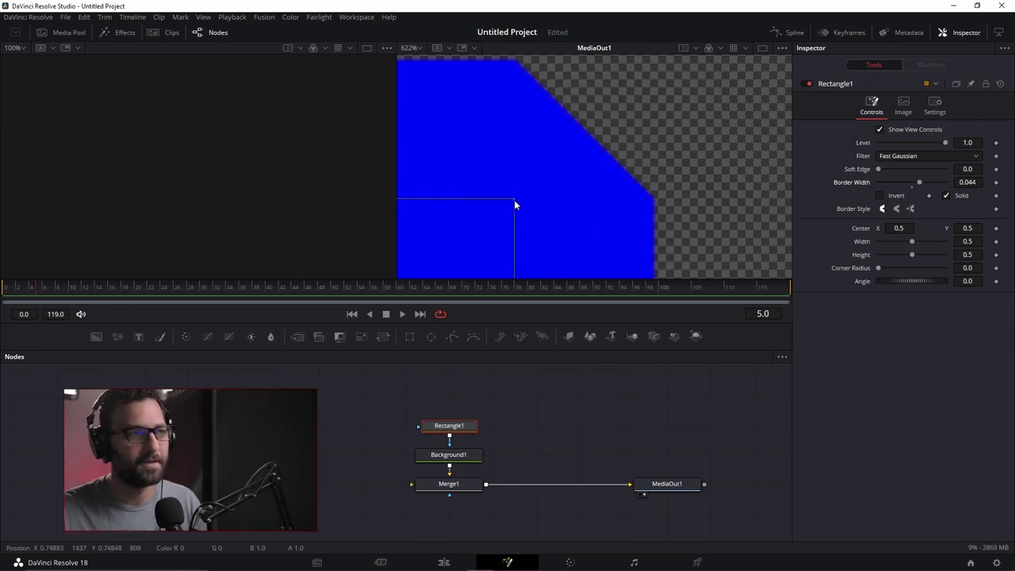
- Try round, bevel and square corner joins, reduce the border to 0.025, and choose Bevel
scroll(610, 134, up, 2)
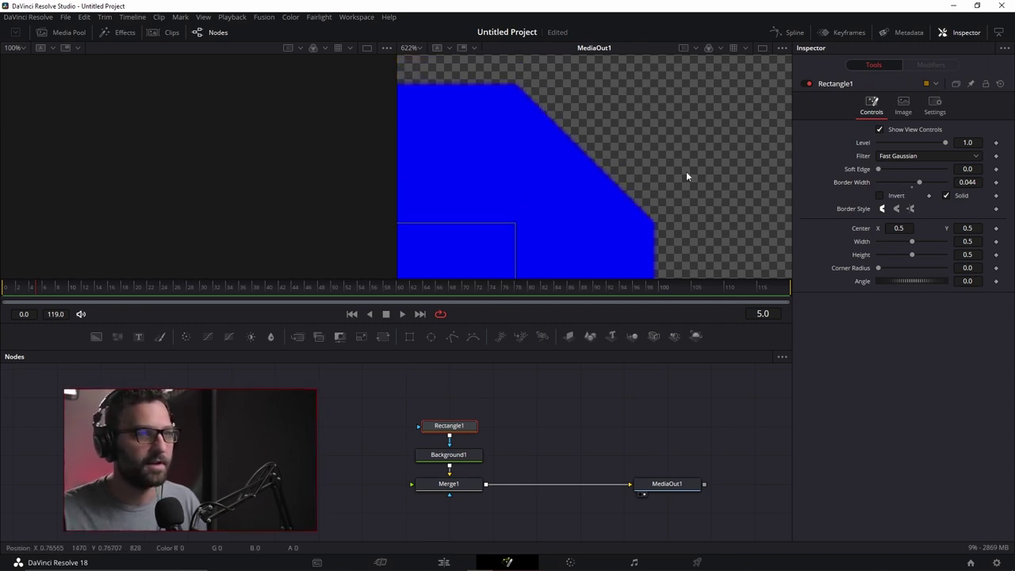
click(896, 209)
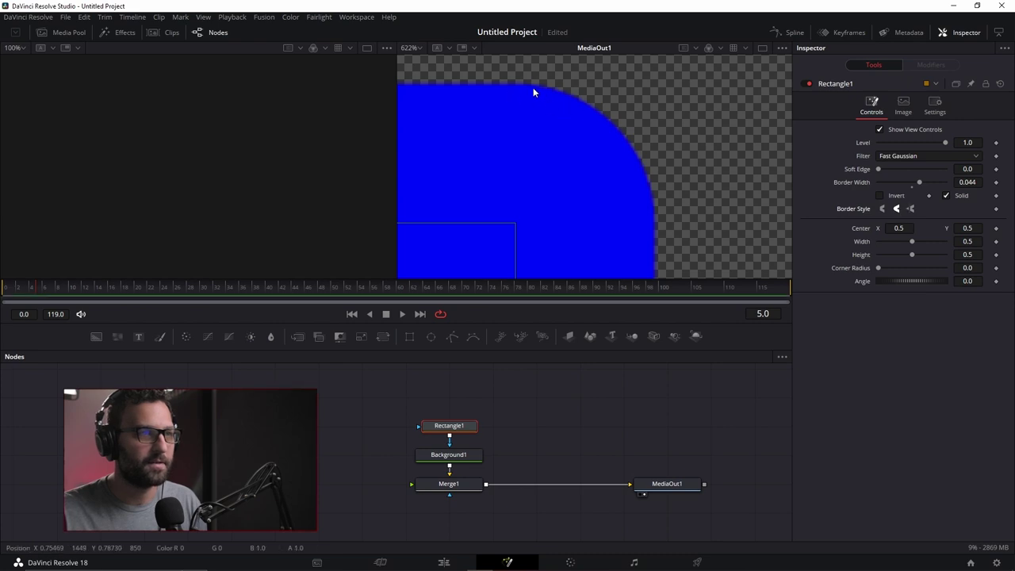
click(881, 209)
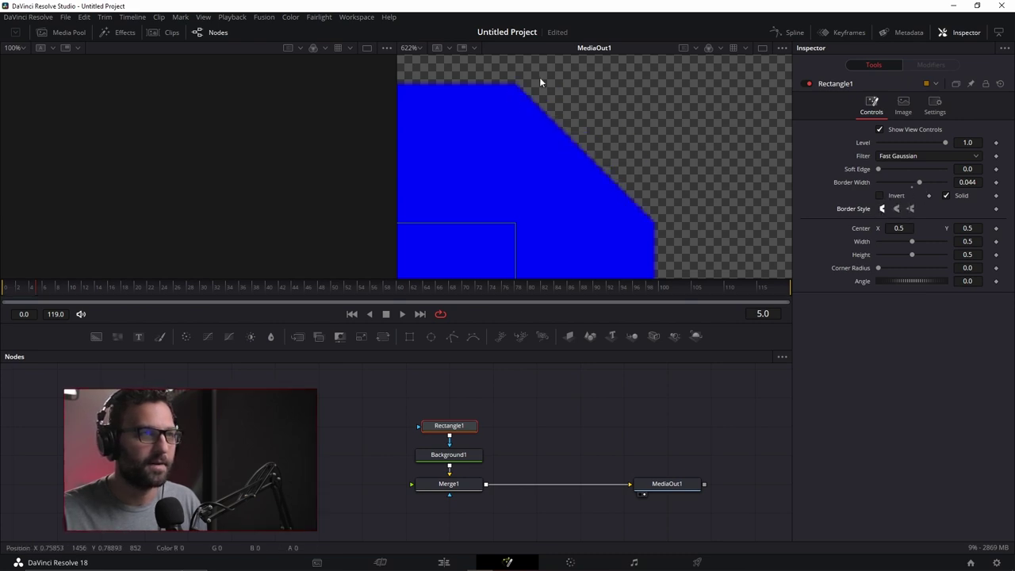
click(911, 208)
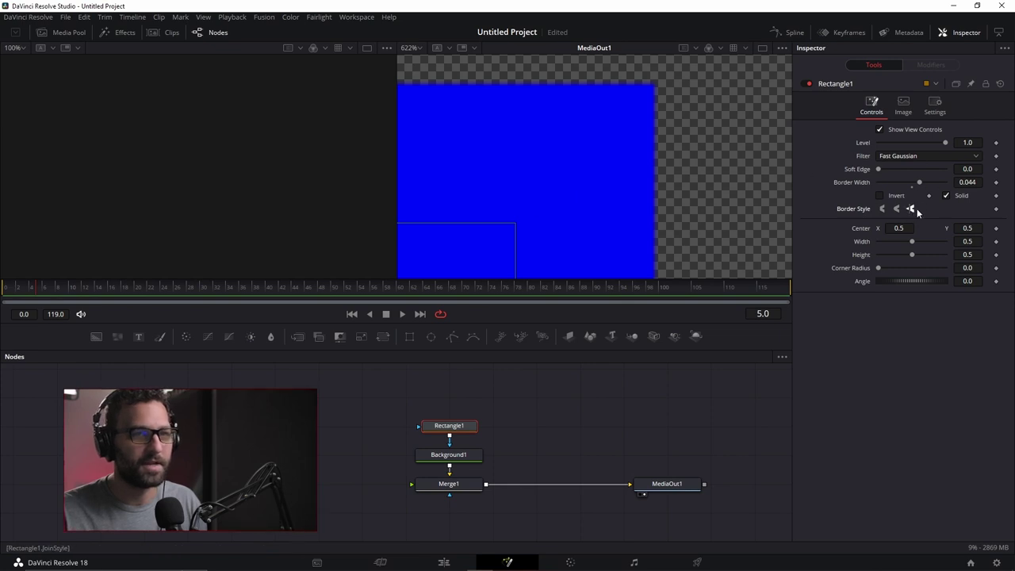
drag(924, 183, 916, 184)
click(896, 209)
click(882, 208)
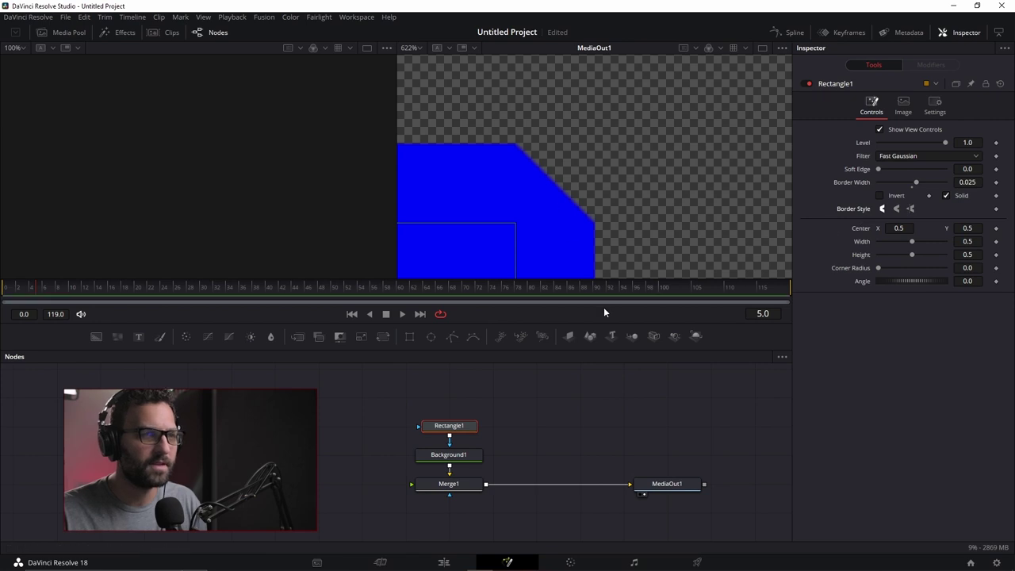
- Fit the whole canvas in the viewer and delete the Rectangle1 mask node
scroll(545, 129, down, 6)
scroll(570, 155, down, 8)
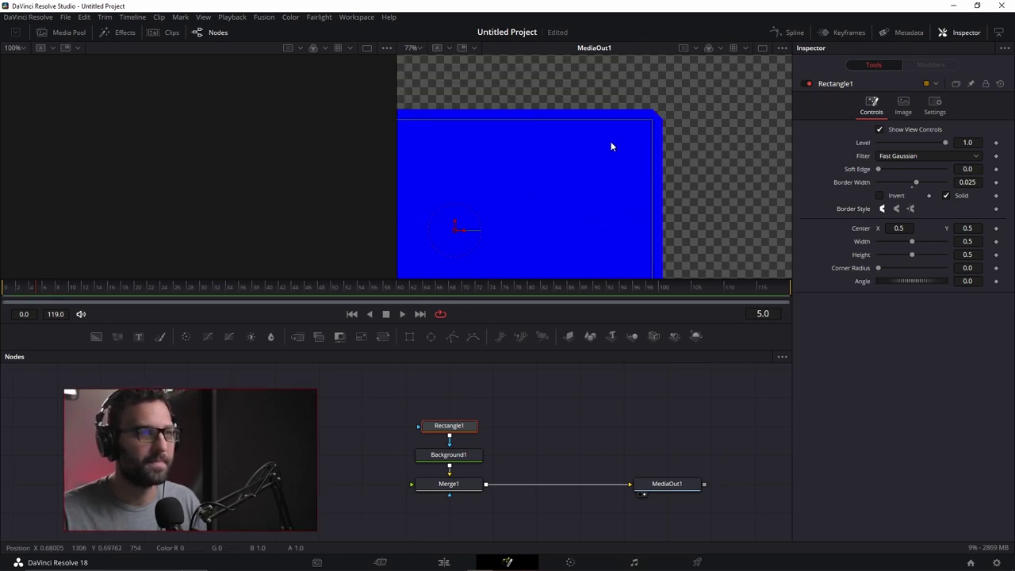
key(ctrl+f)
scroll(618, 141, up, 2)
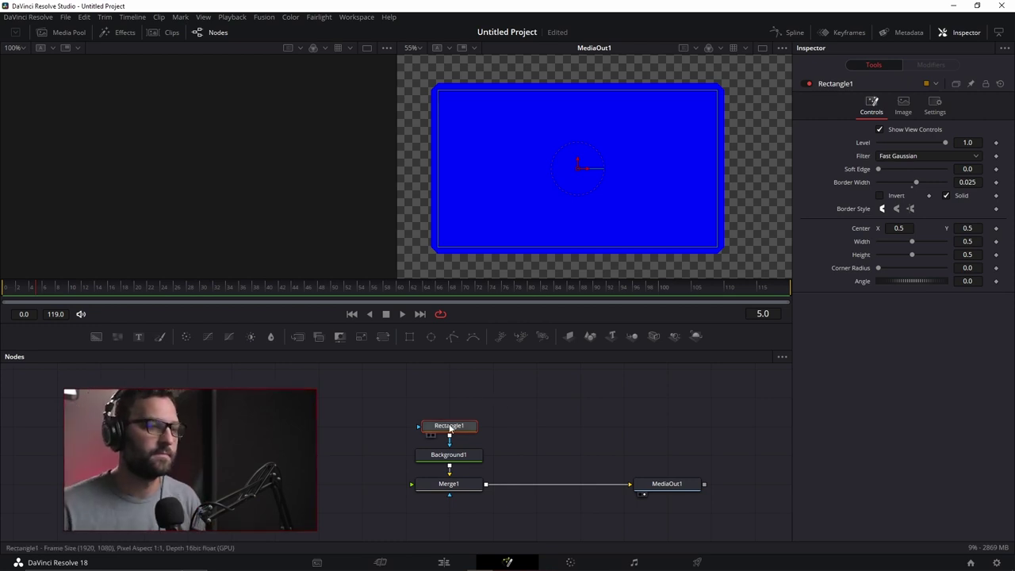
key(Delete)
- Connect a new Polygon mask to Background1 and close its shape
click(451, 336)
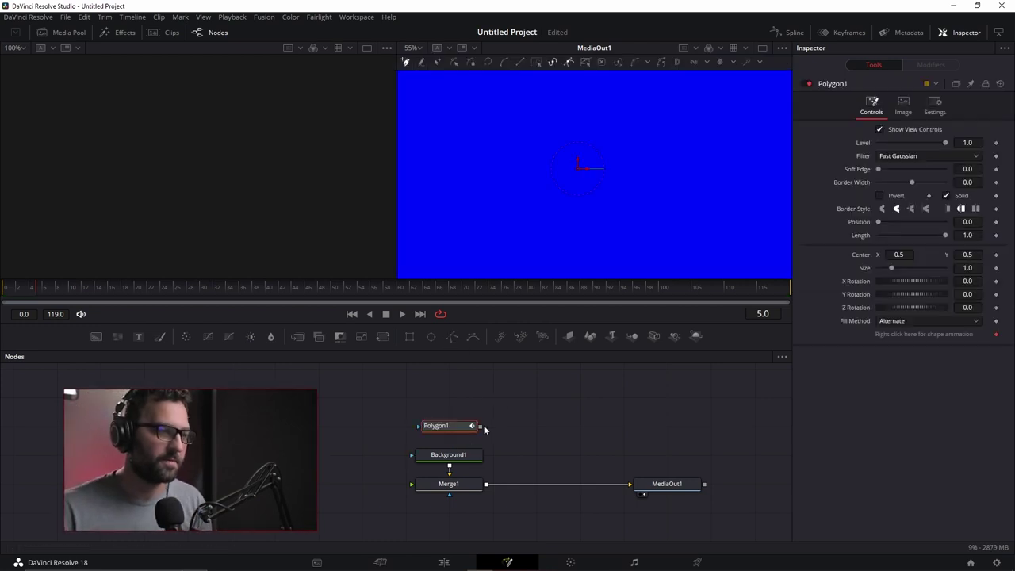
drag(480, 428, 448, 455)
scroll(555, 147, down, 3)
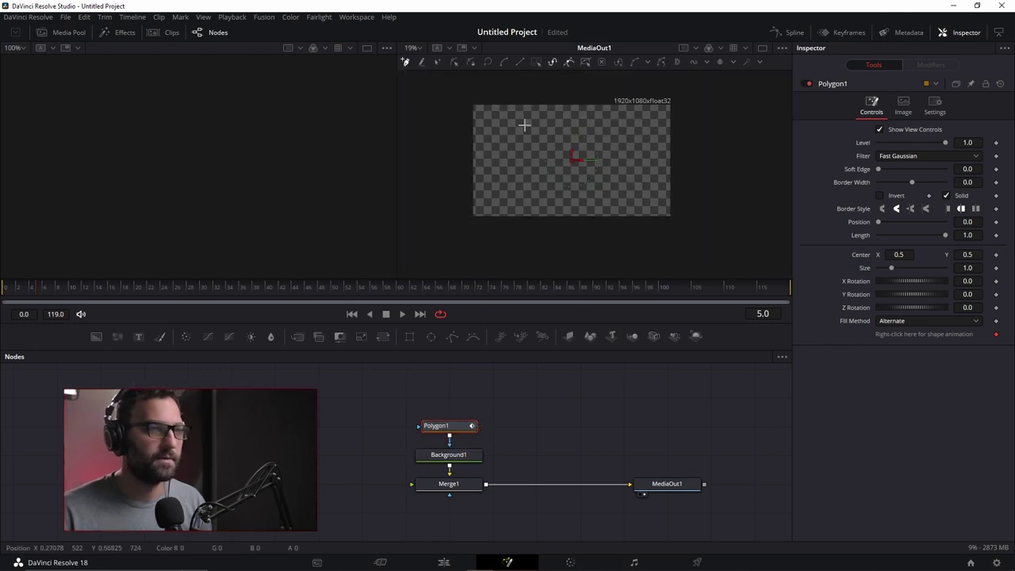
click(526, 127)
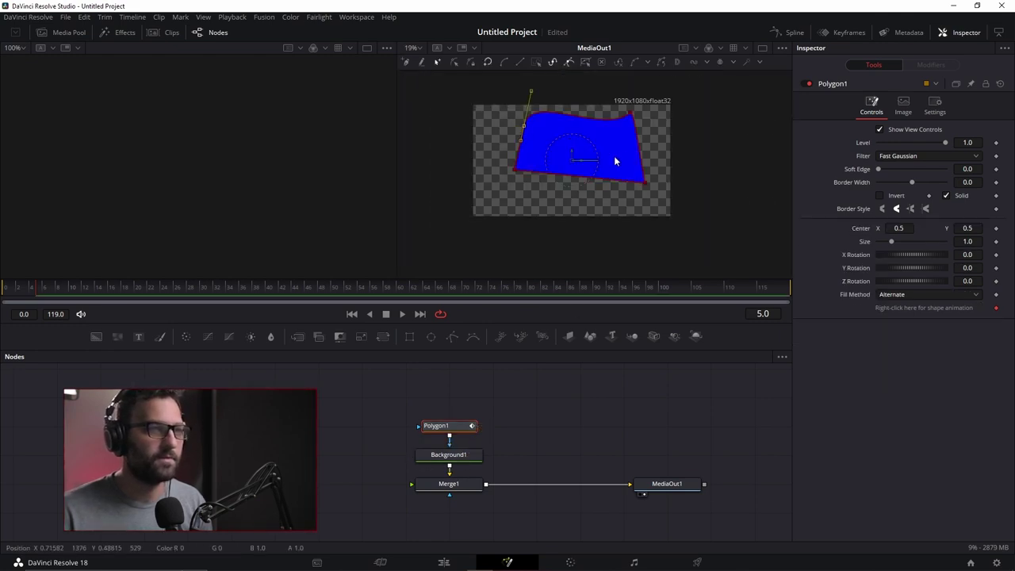
scroll(626, 151, up, 8)
scroll(632, 169, up, 5)
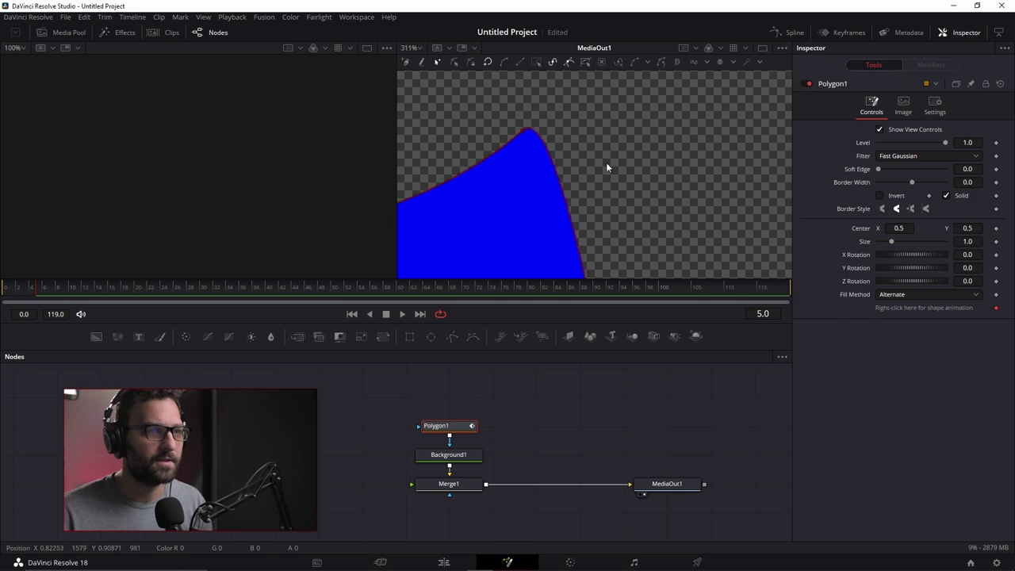
- Widen the polygon's border to 0.038 and try bevelled then mitered corners
drag(910, 181, 918, 182)
scroll(536, 191, down, 12)
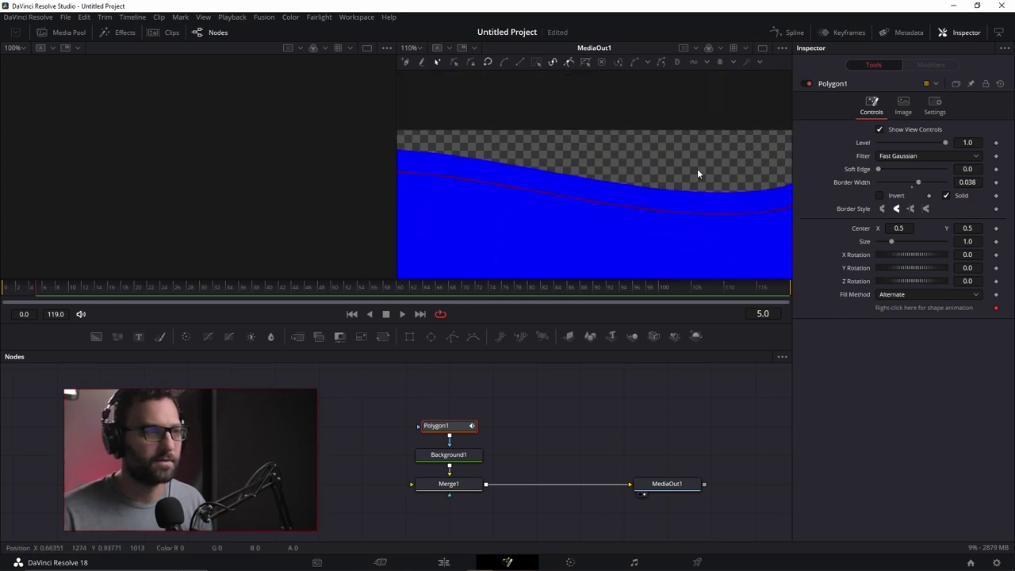
drag(599, 231, 616, 131)
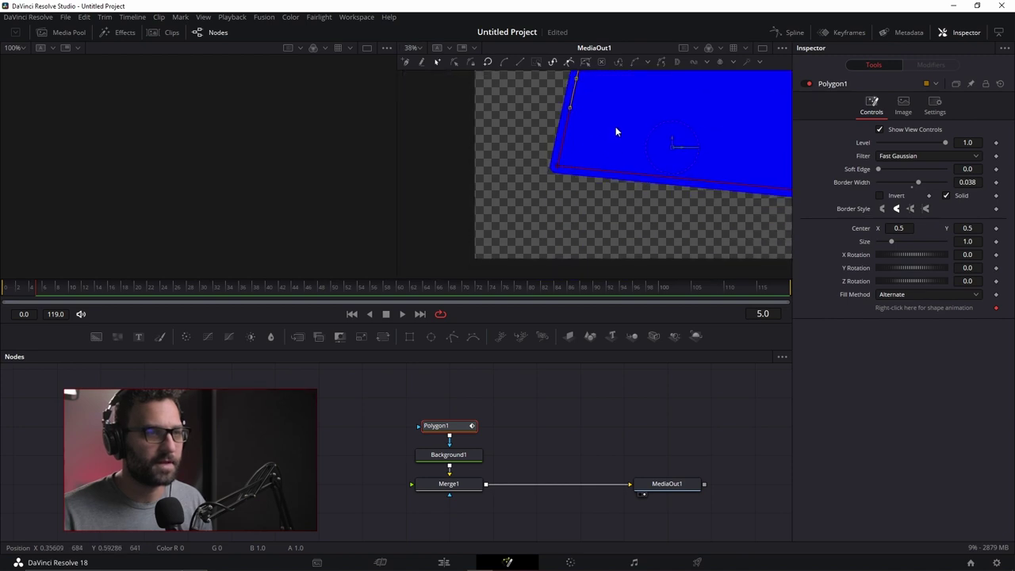
scroll(563, 165, up, 9)
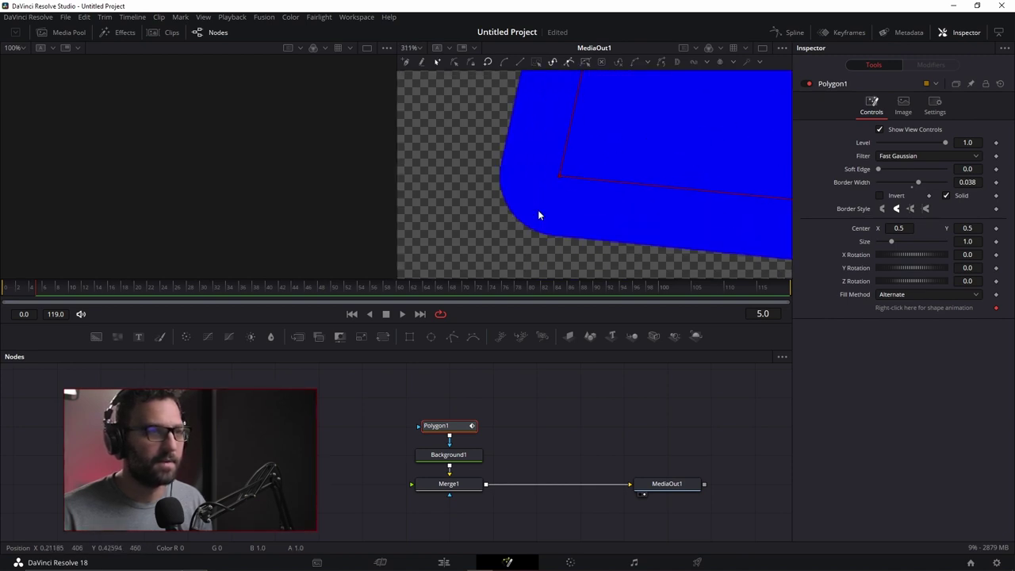
click(878, 210)
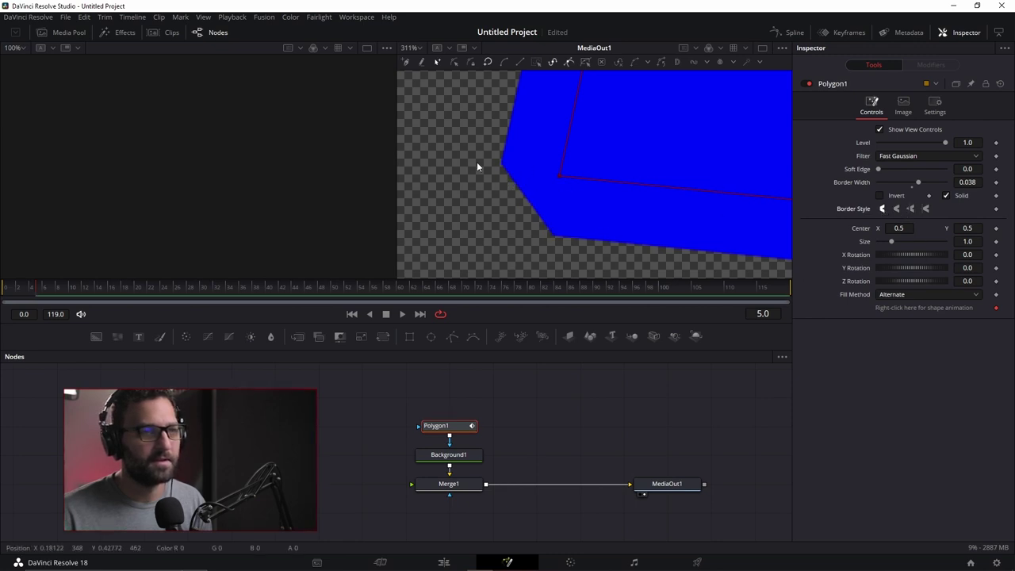
click(926, 209)
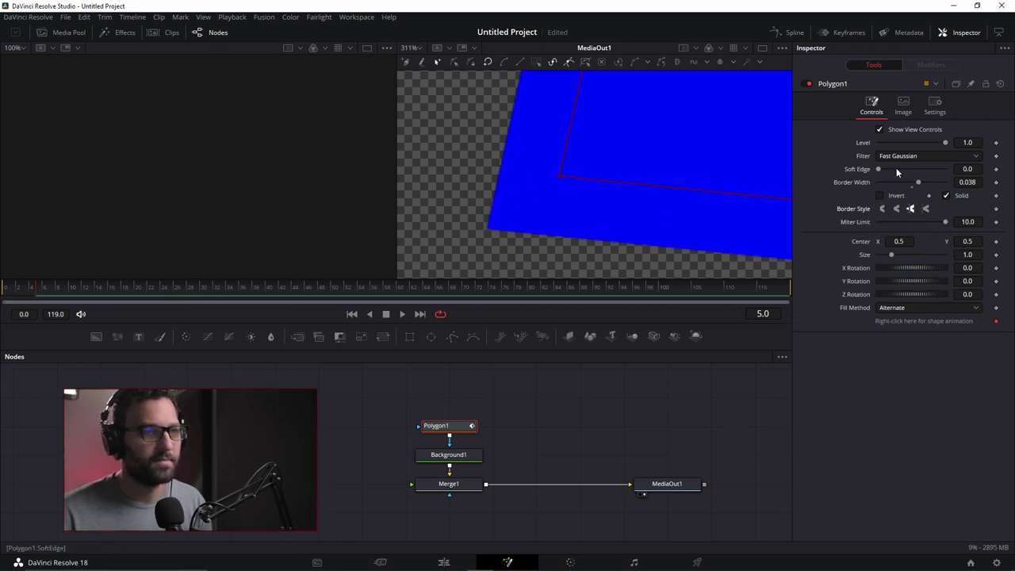
- Shrink the polygon inward with a negative border width and switch back to bevelled corners
scroll(610, 199, down, 4)
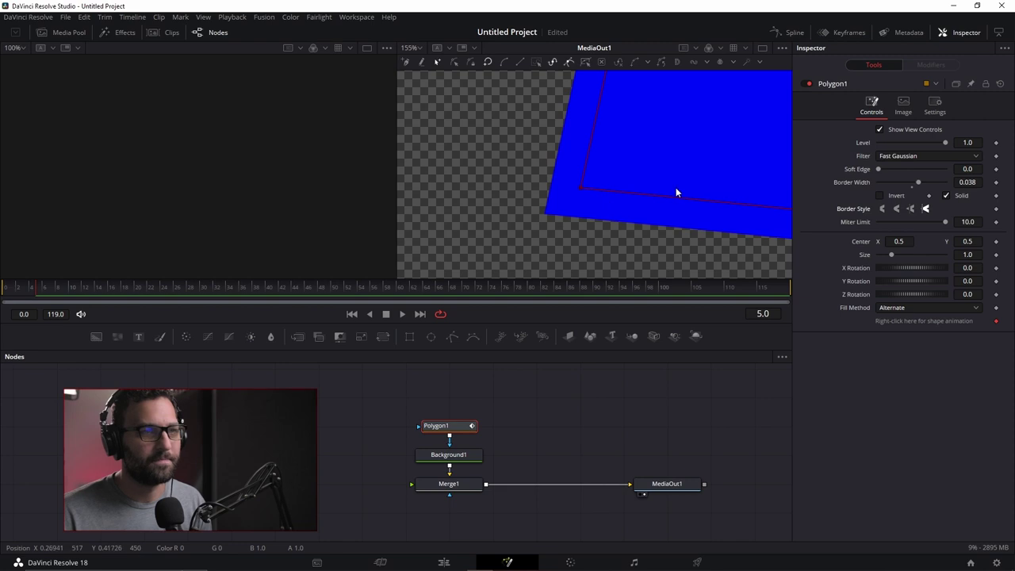
scroll(671, 190, down, 3)
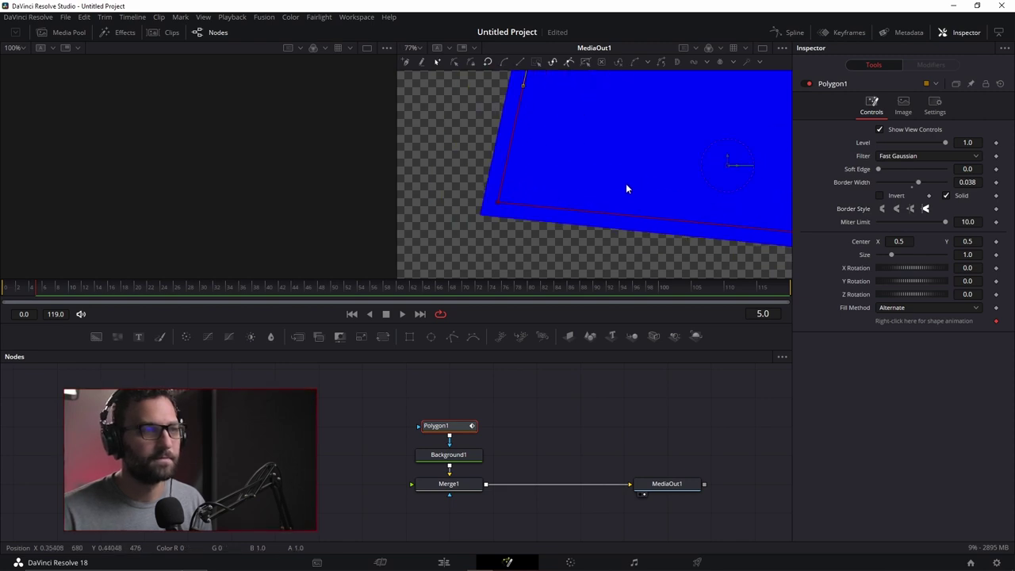
scroll(509, 190, down, 3)
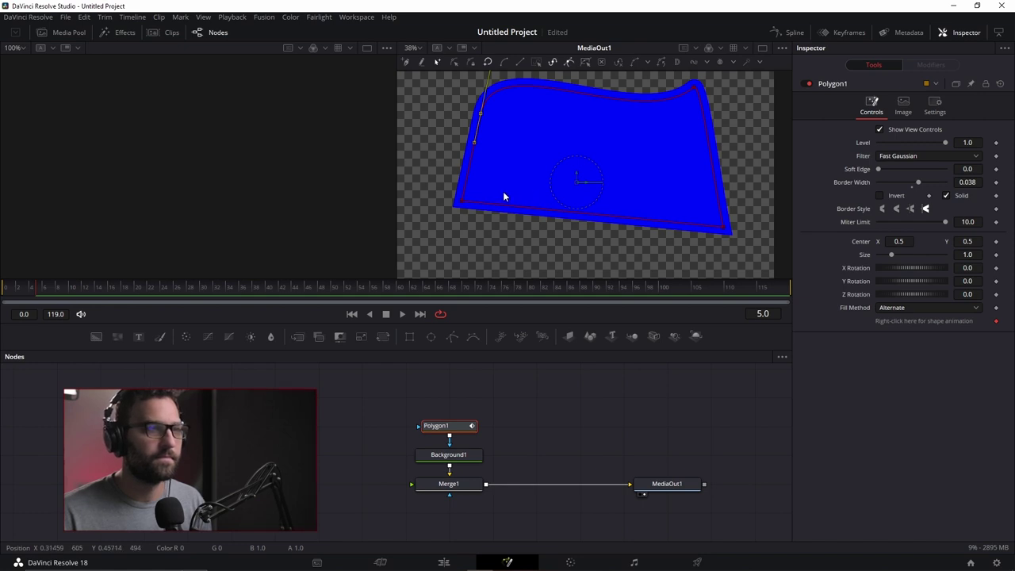
scroll(503, 191, up, 2)
drag(919, 182, 890, 183)
click(883, 209)
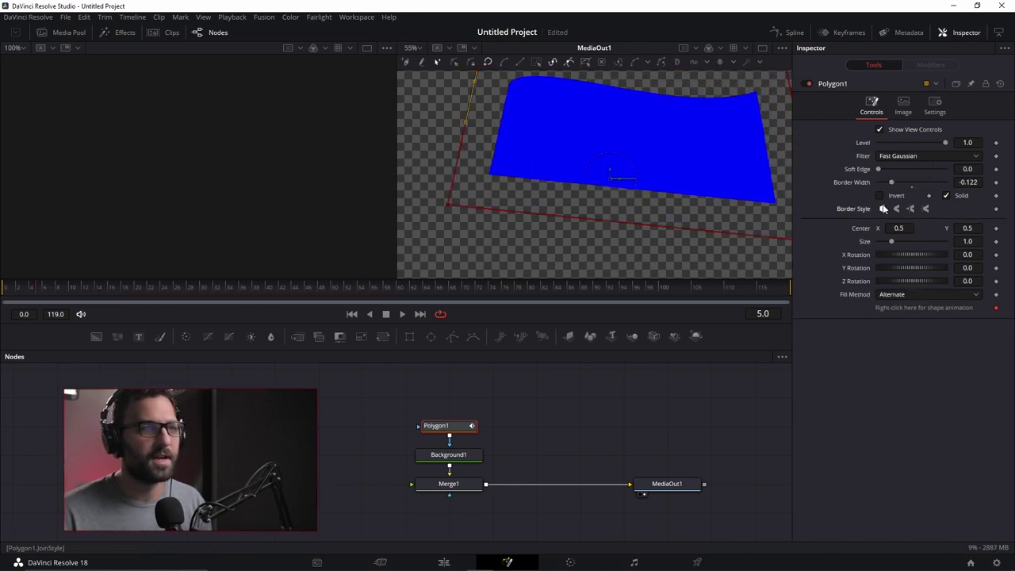
- Try mitered and other corner joins, then delete the Polygon1 mask node
scroll(498, 184, up, 6)
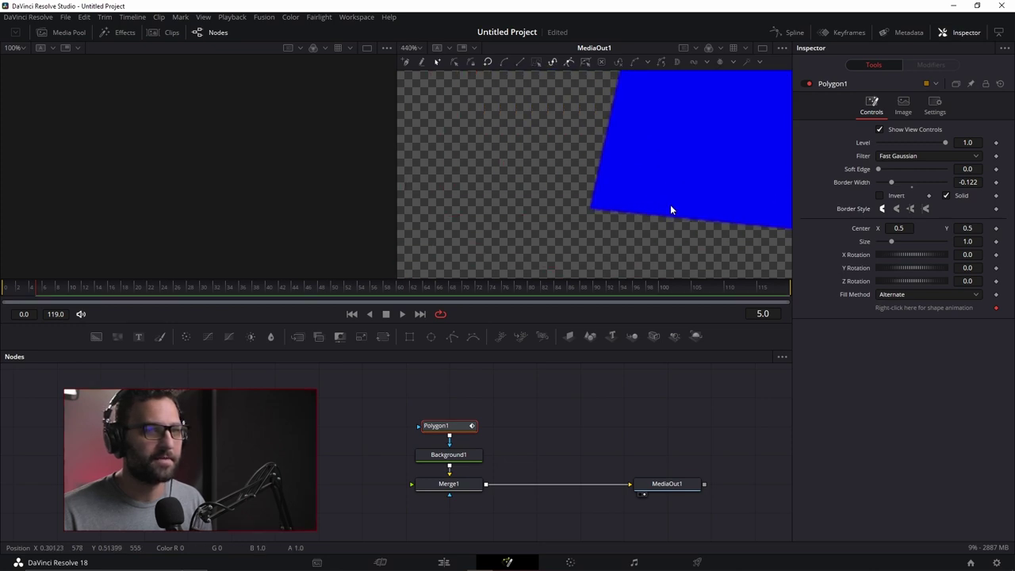
click(924, 209)
click(910, 210)
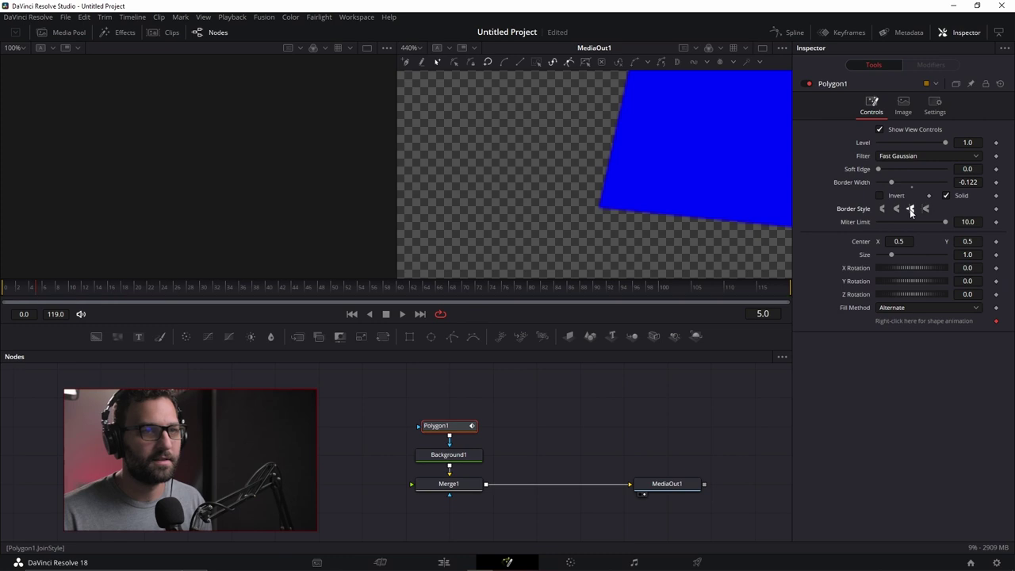
scroll(559, 233, down, 6)
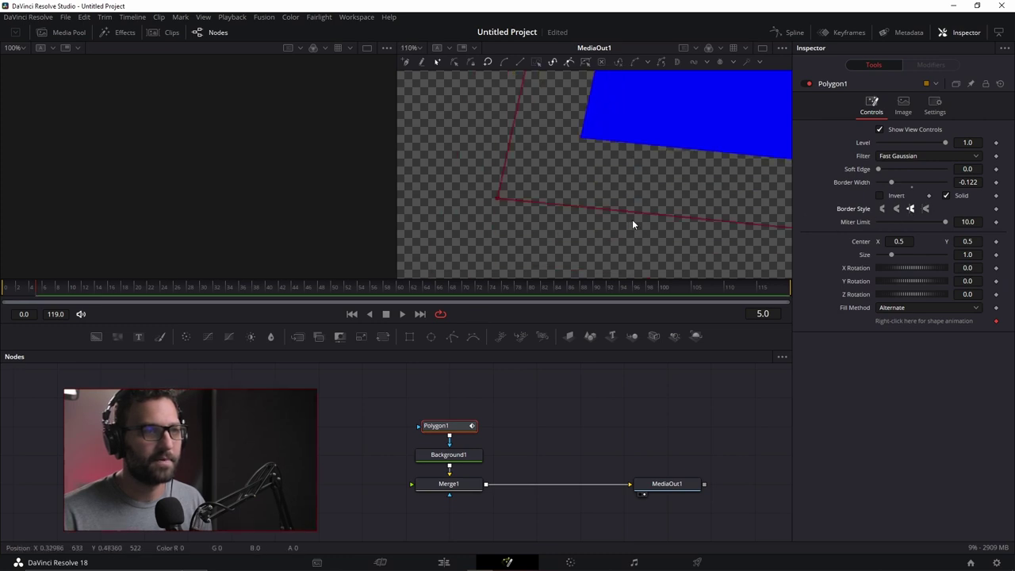
scroll(644, 199, down, 2)
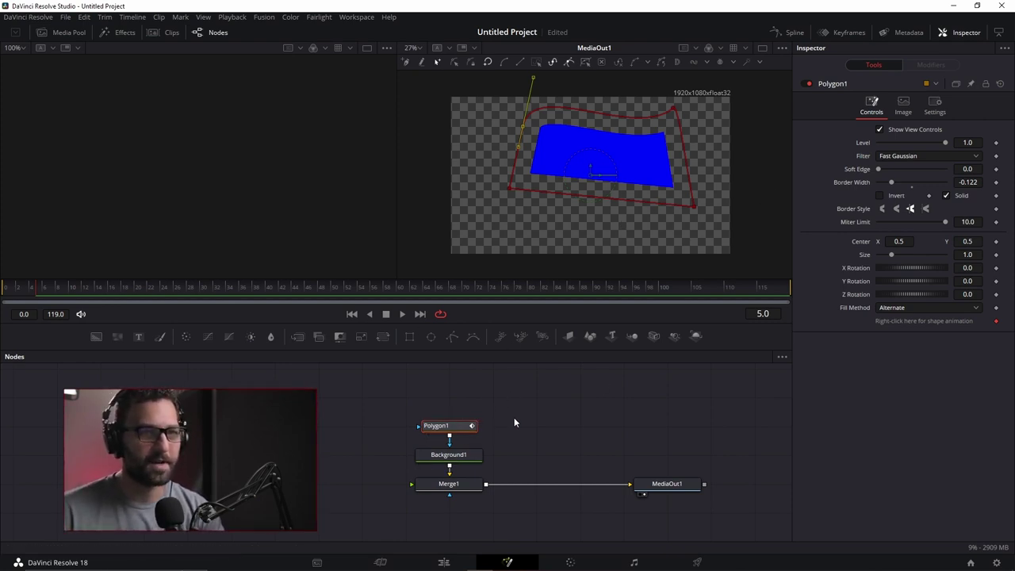
key(Delete)
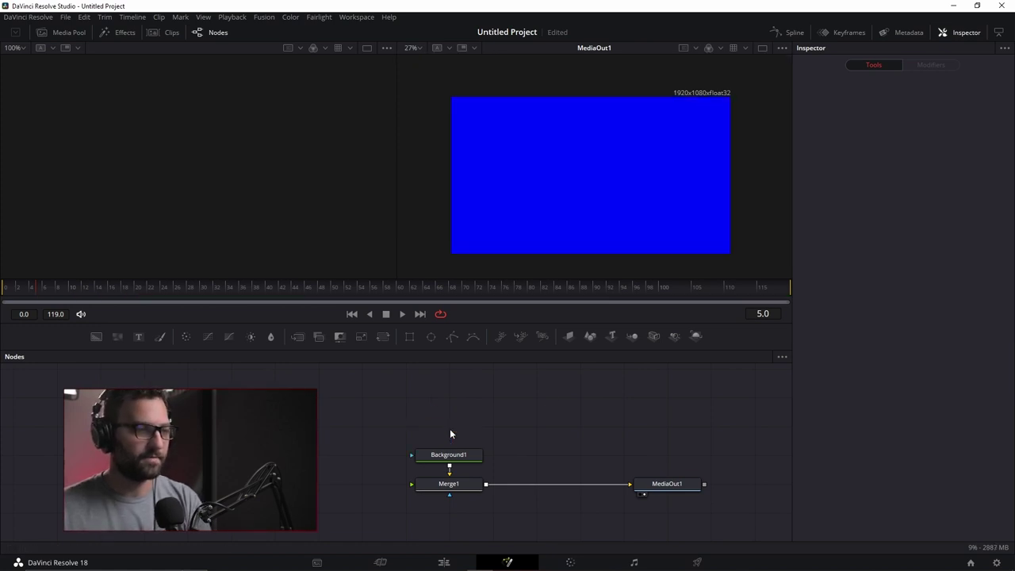
- Wire a new Rectangle1 into Background1's mask, untick Solid, and set border width 0.0151
click(409, 336)
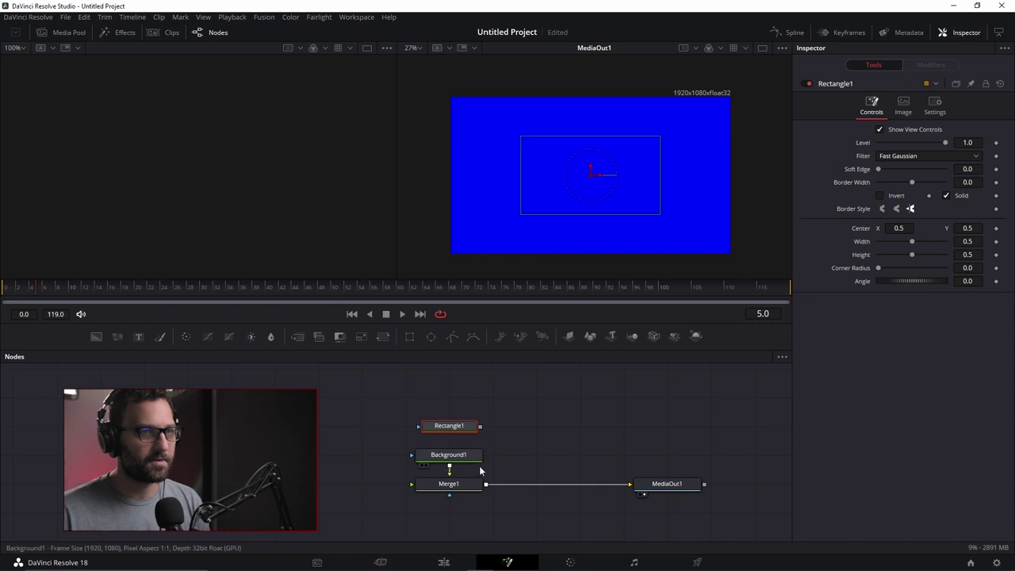
drag(479, 429, 448, 456)
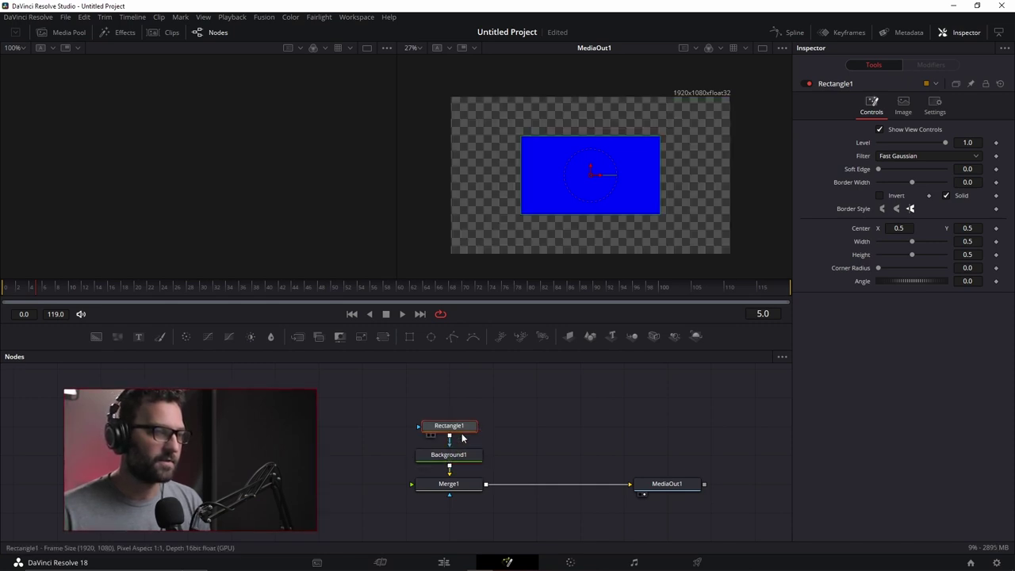
scroll(599, 156, up, 2)
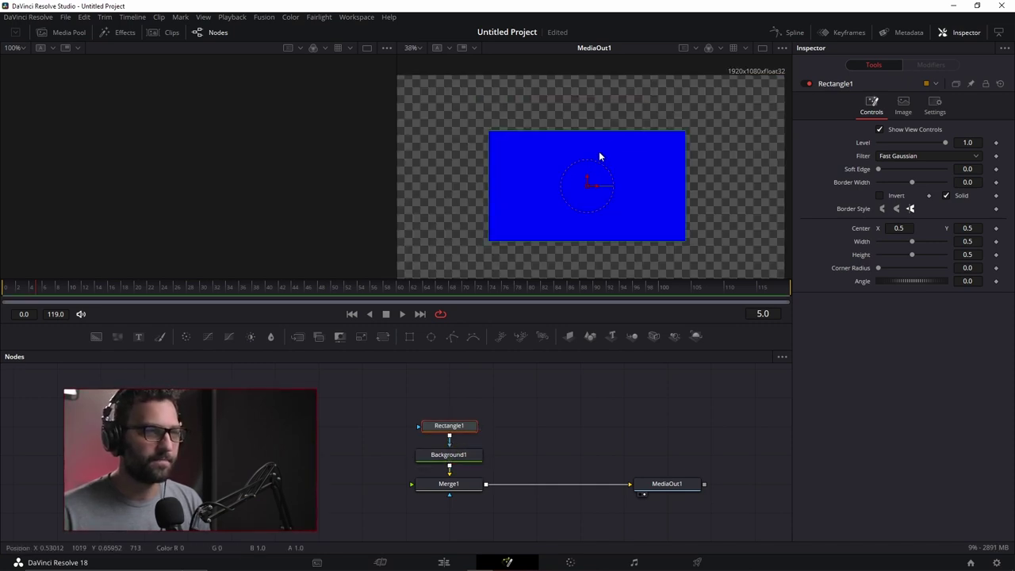
click(945, 195)
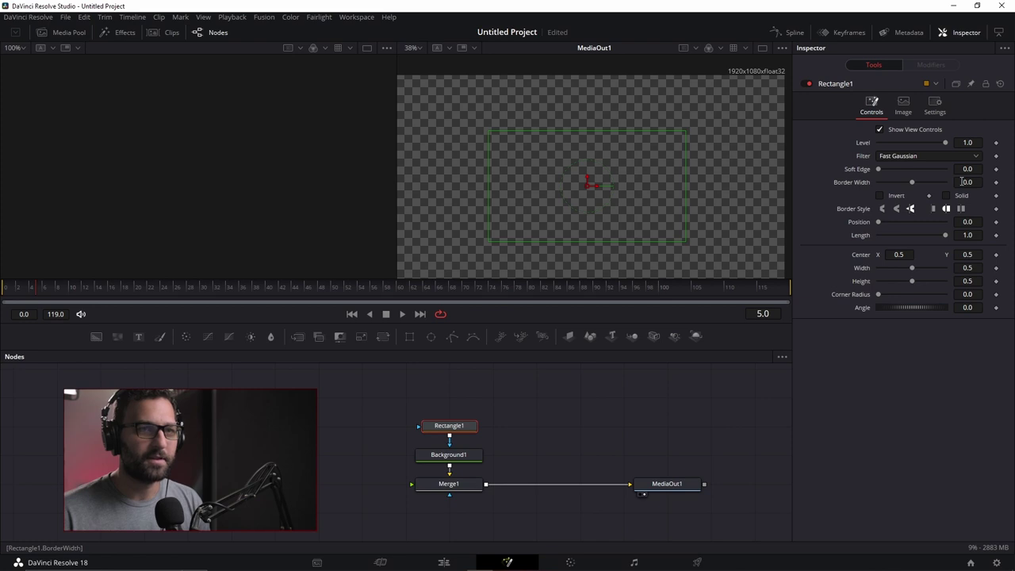
drag(912, 182, 914, 182)
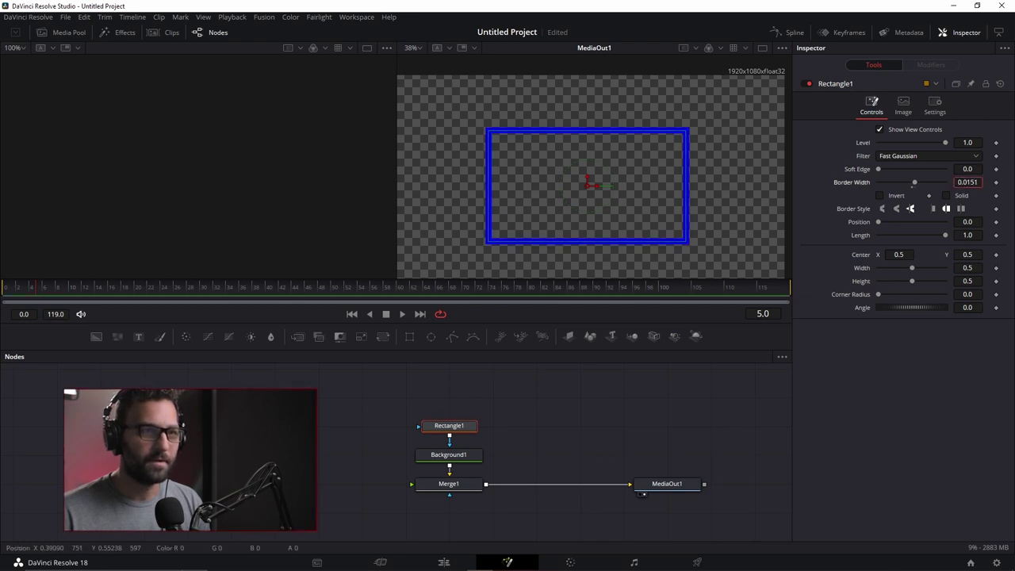
- Fine-tune the border width to 0.0145 and draw only part of the rectangle's outline
drag(914, 182, 915, 182)
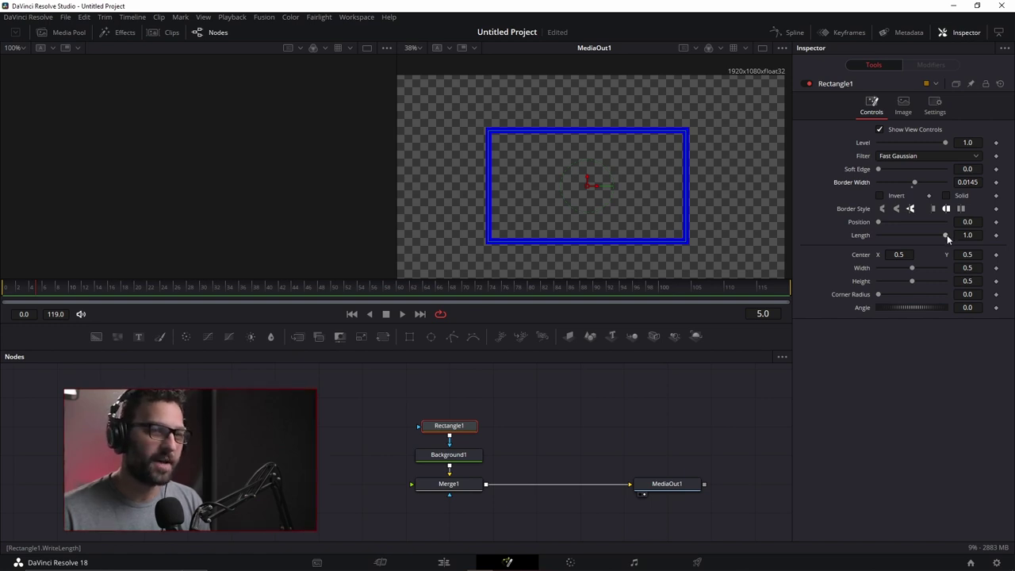
drag(946, 235, 870, 223)
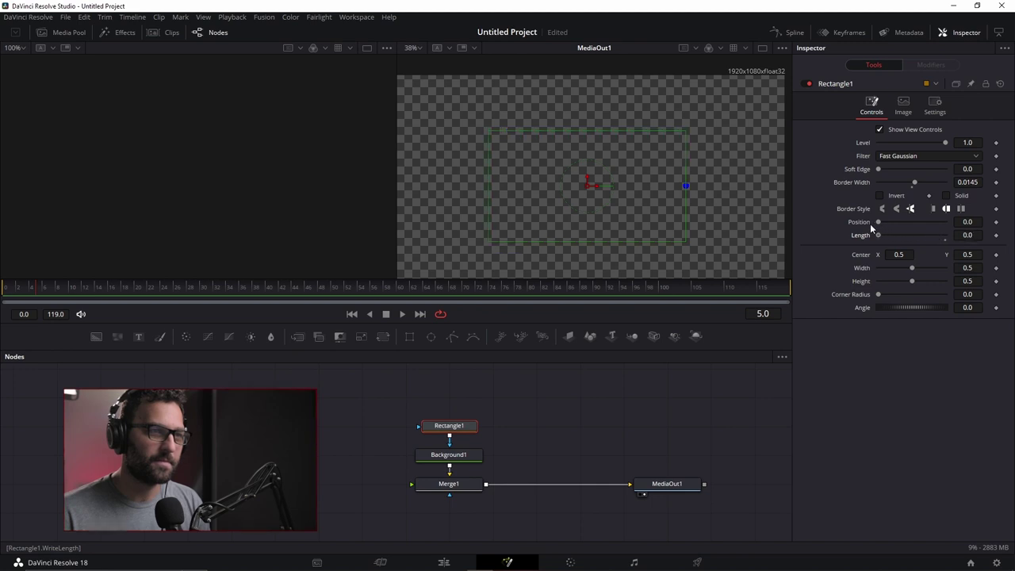
drag(877, 234, 909, 228)
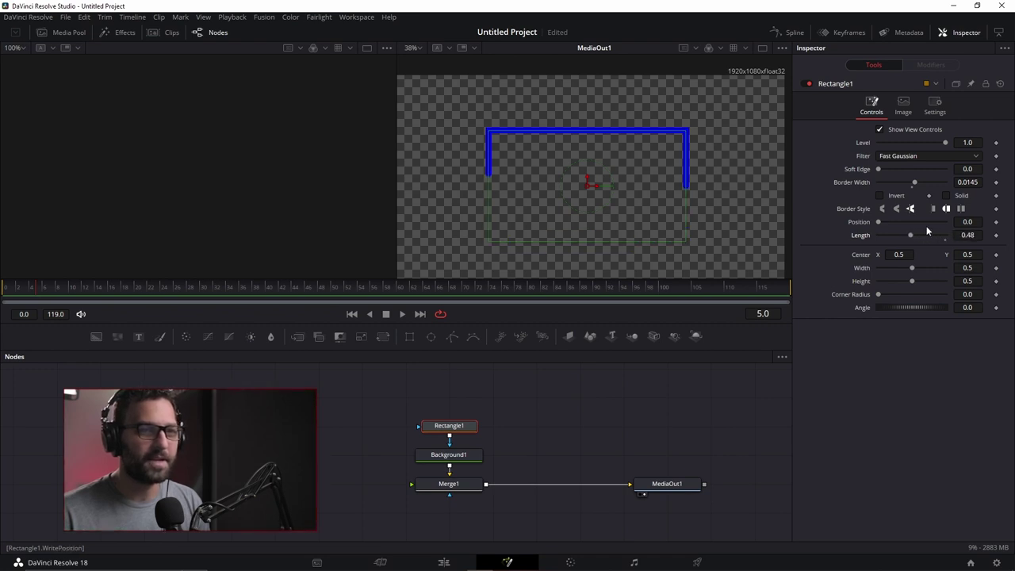
- Enter an outline Length of 0.5 and shift where the partial border starts
text(0.5)
key(Tab)
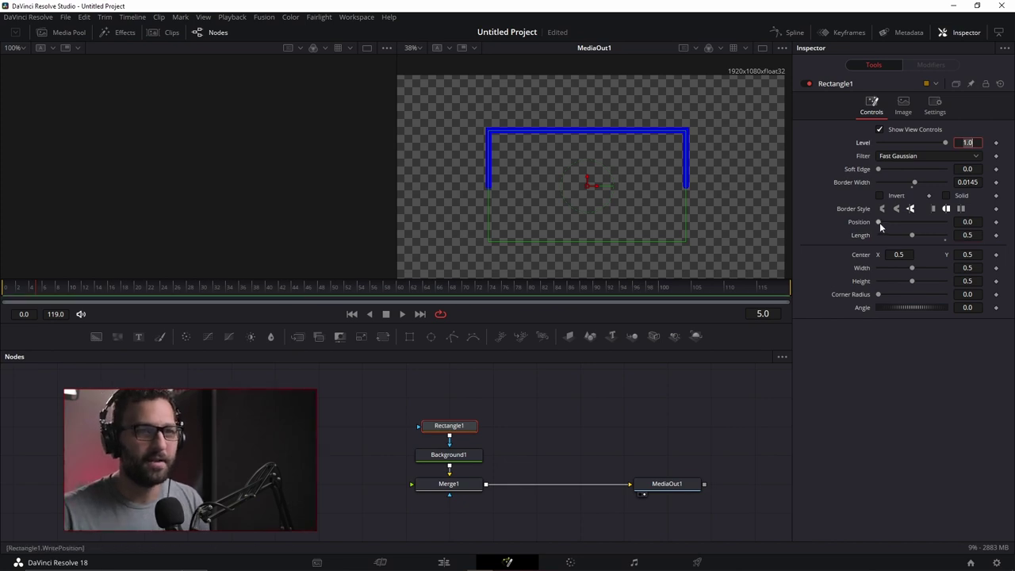
mouse_move(879, 220)
mouse_down()
mouse_move(937, 222)
mouse_move(959, 199)
mouse_move(914, 218)
mouse_move(868, 217)
mouse_move(945, 226)
mouse_move(870, 224)
mouse_move(875, 237)
mouse_move(931, 235)
mouse_move(855, 234)
mouse_up()
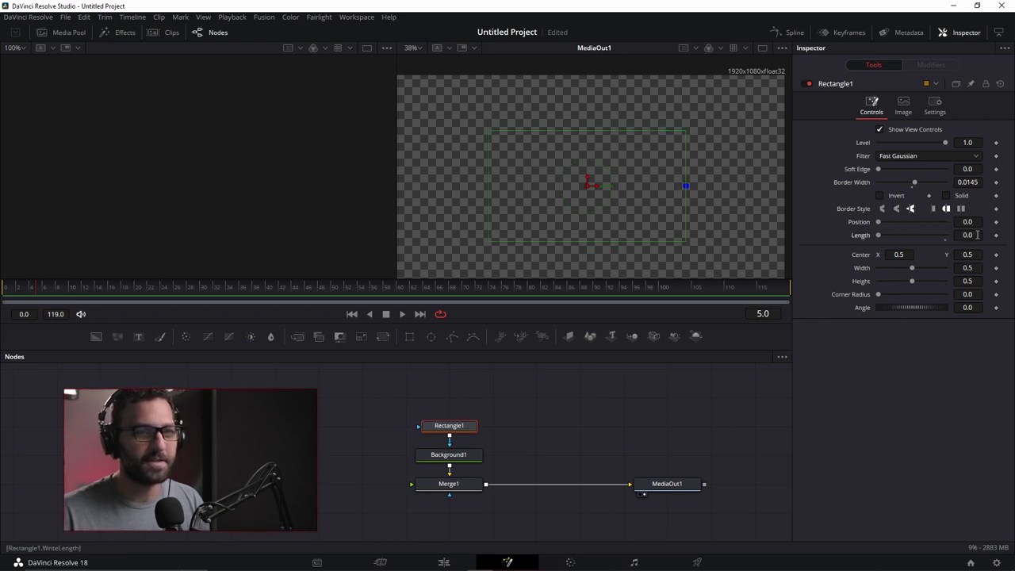
scroll(706, 184, up, 5)
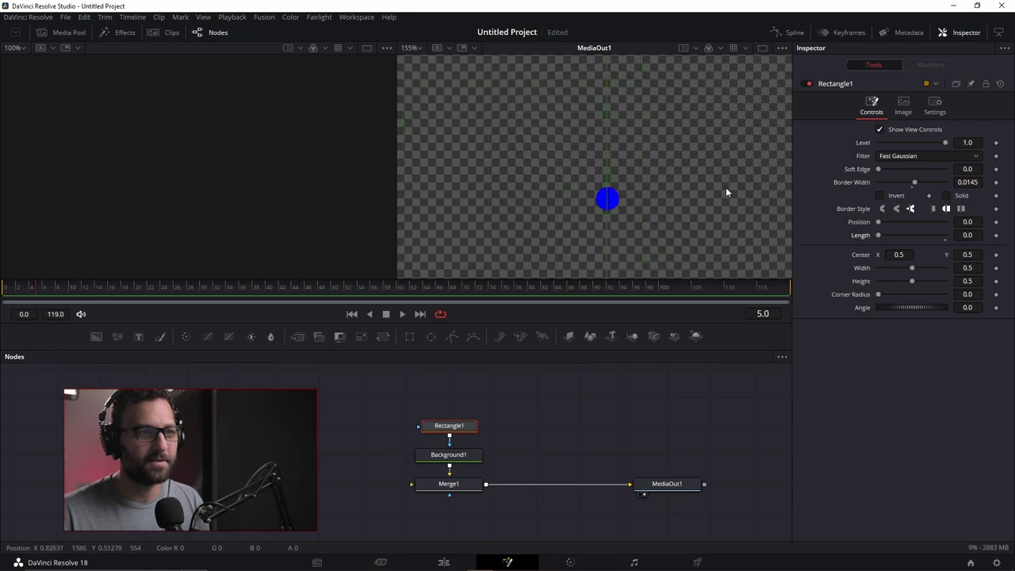
- Give Rectangle1's partial border flat end caps and try different border lengths
right_click(933, 210)
click(934, 209)
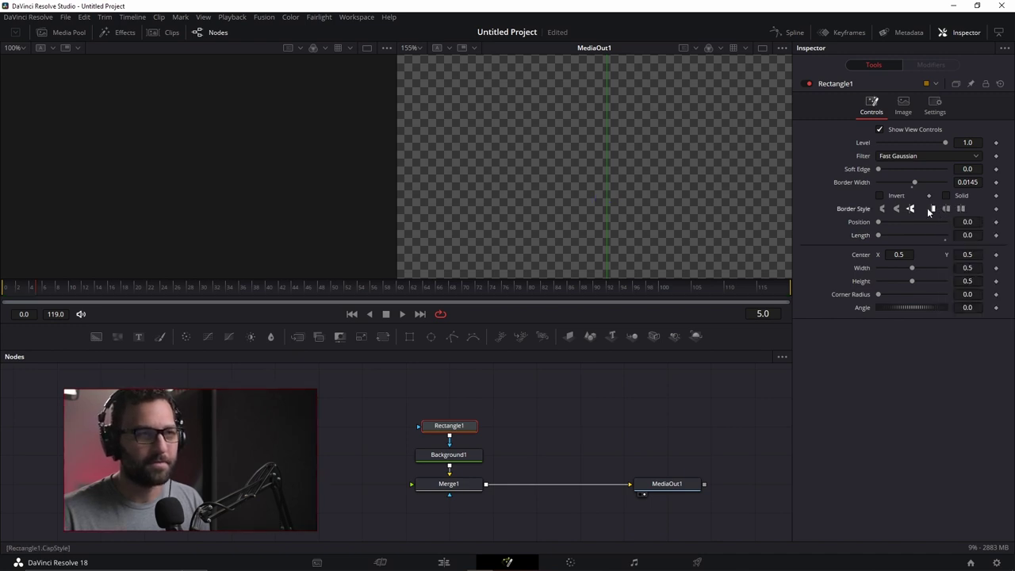
scroll(629, 188, down, 4)
scroll(633, 190, down, 2)
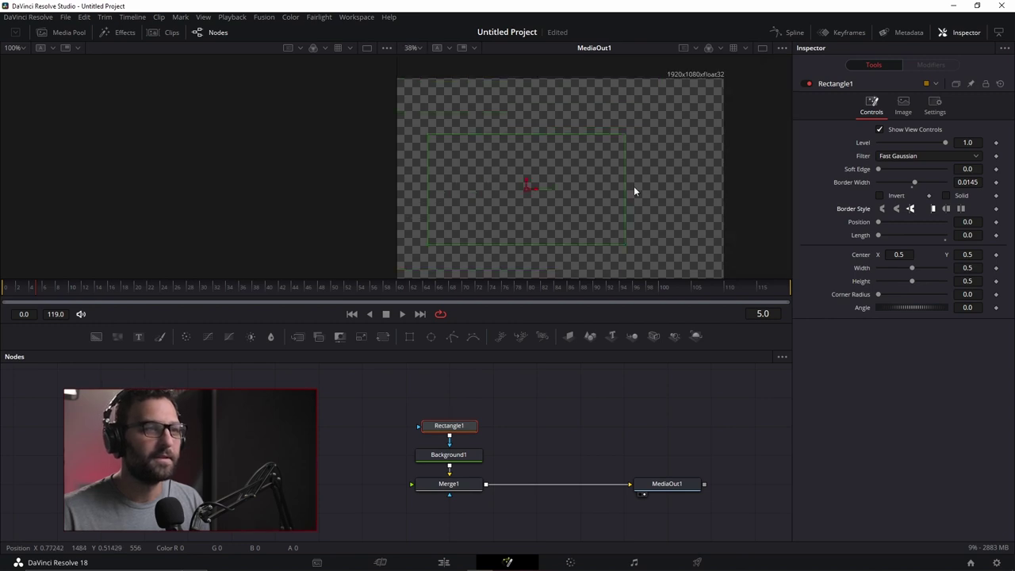
mouse_move(879, 235)
mouse_down()
mouse_move(948, 234)
mouse_move(872, 238)
mouse_up()
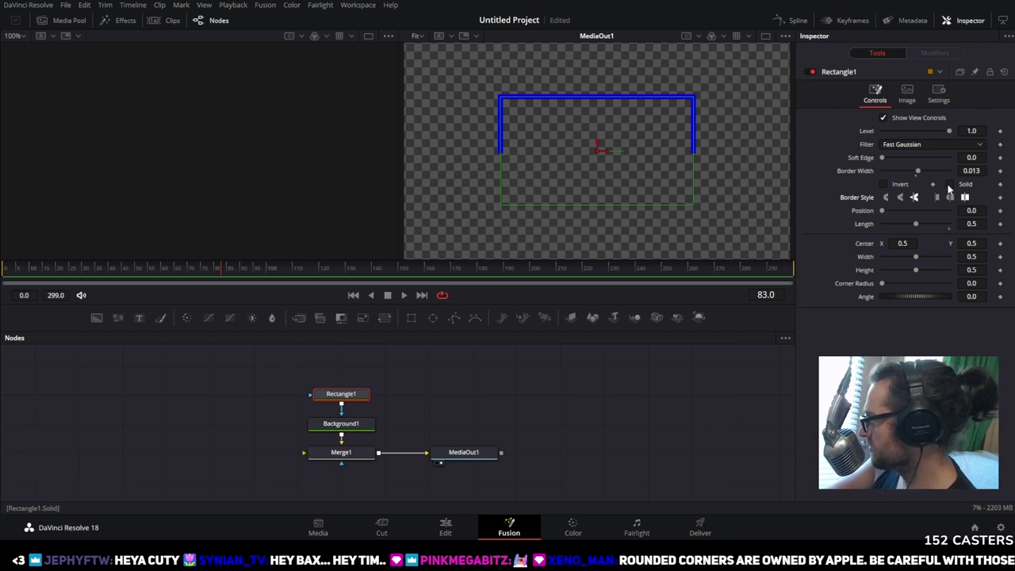
drag(915, 225, 854, 228)
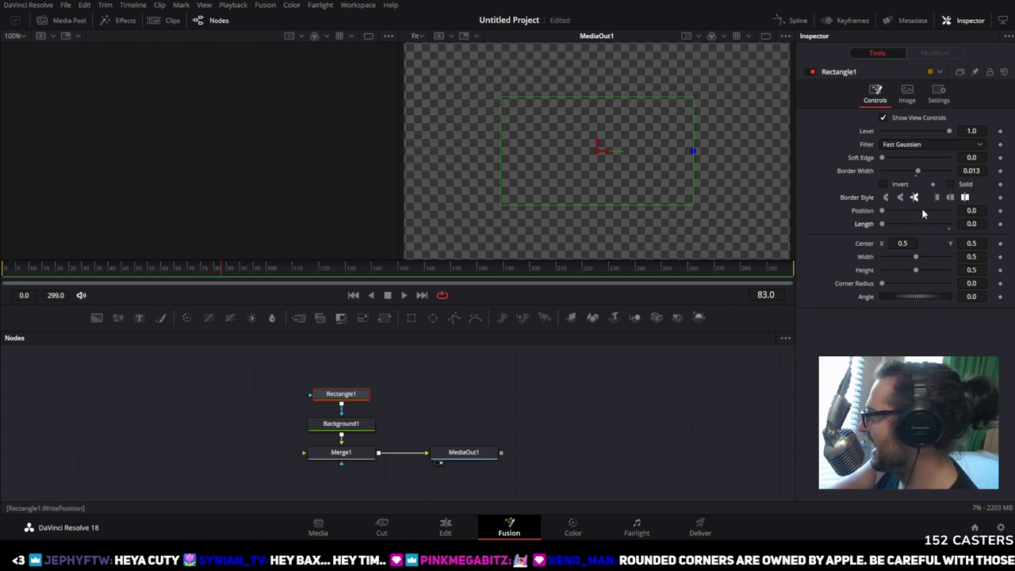
- Settle on flat end caps, return border Position to 0.0, recentre the viewer and reset Rectangle1
scroll(710, 160, up, 3)
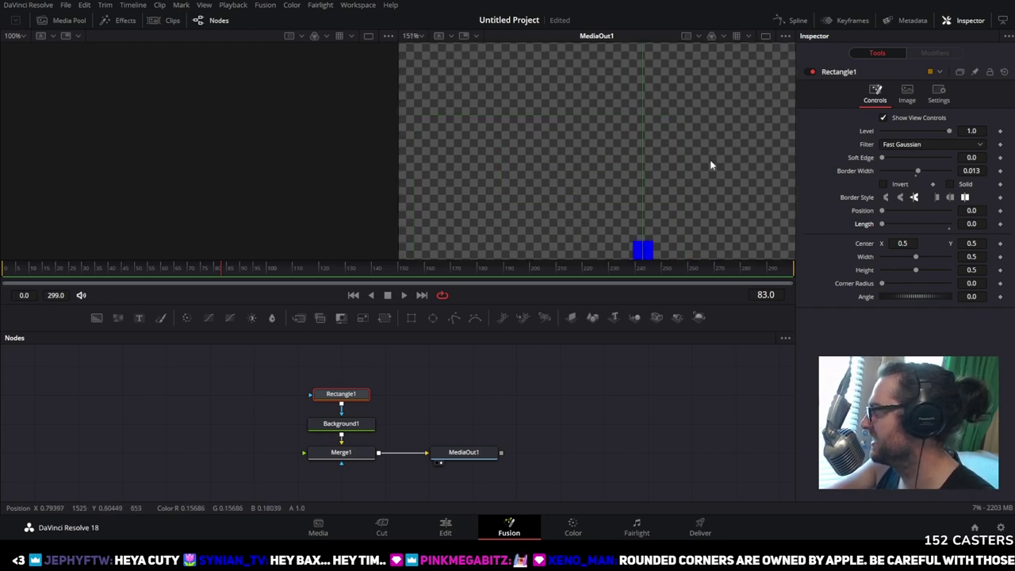
click(950, 197)
click(937, 197)
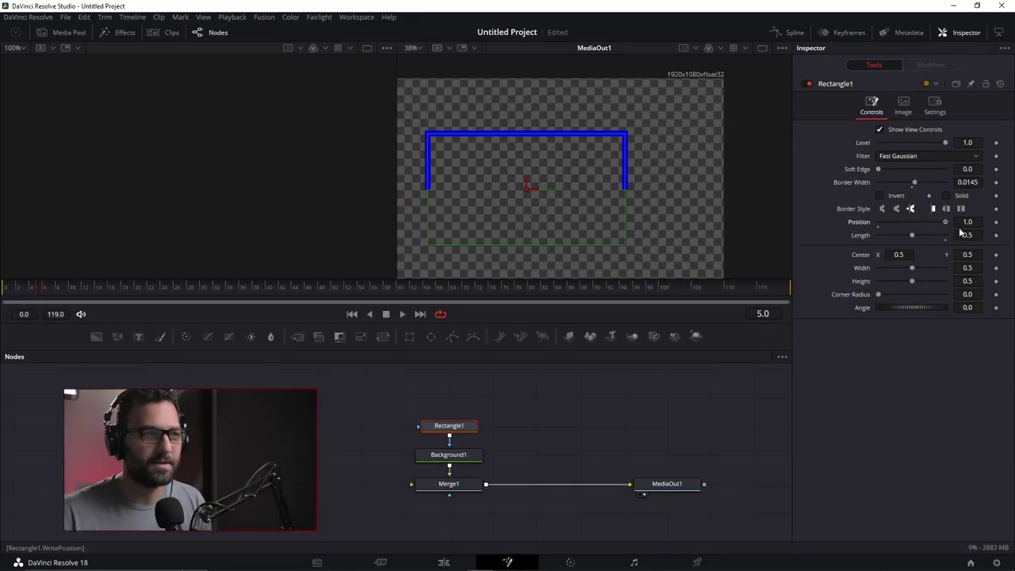
drag(953, 226, 865, 230)
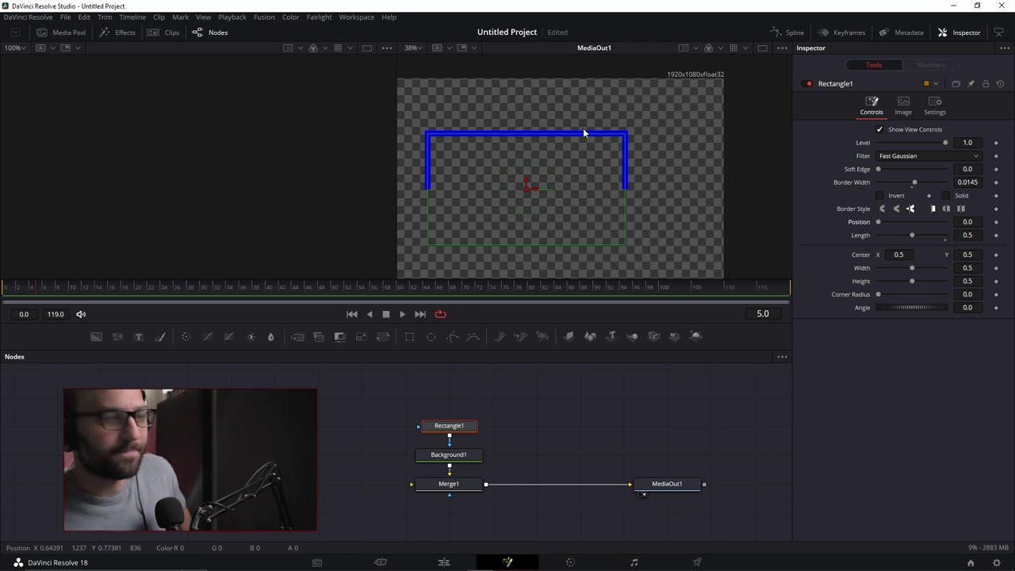
scroll(550, 372, left, 2)
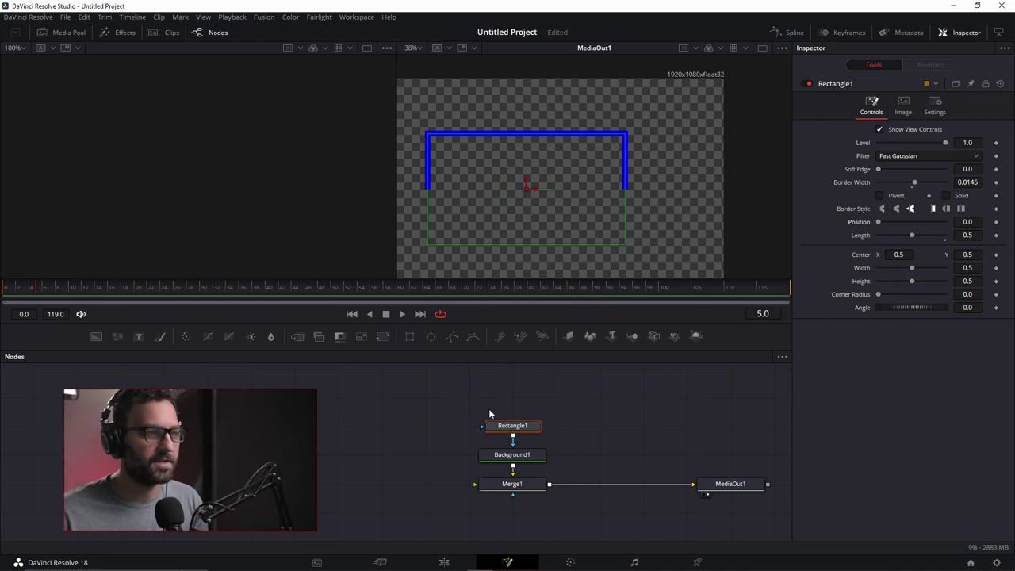
drag(595, 186, 672, 177)
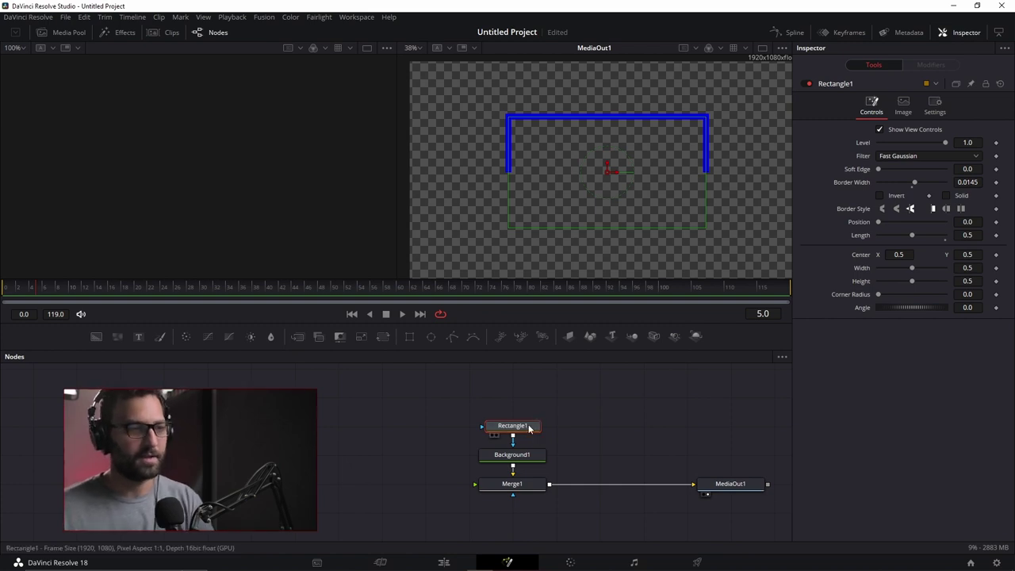
click(1001, 83)
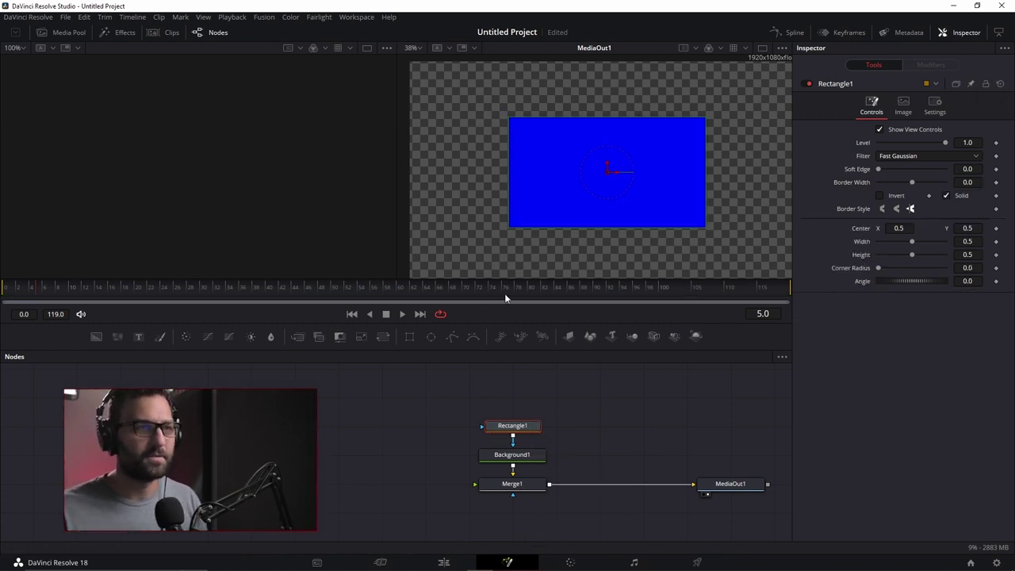
- Move Rectangle1 and Background1 up the graph and insert Transform1 after Background1
ctrl+click(523, 456)
drag(523, 456, 492, 431)
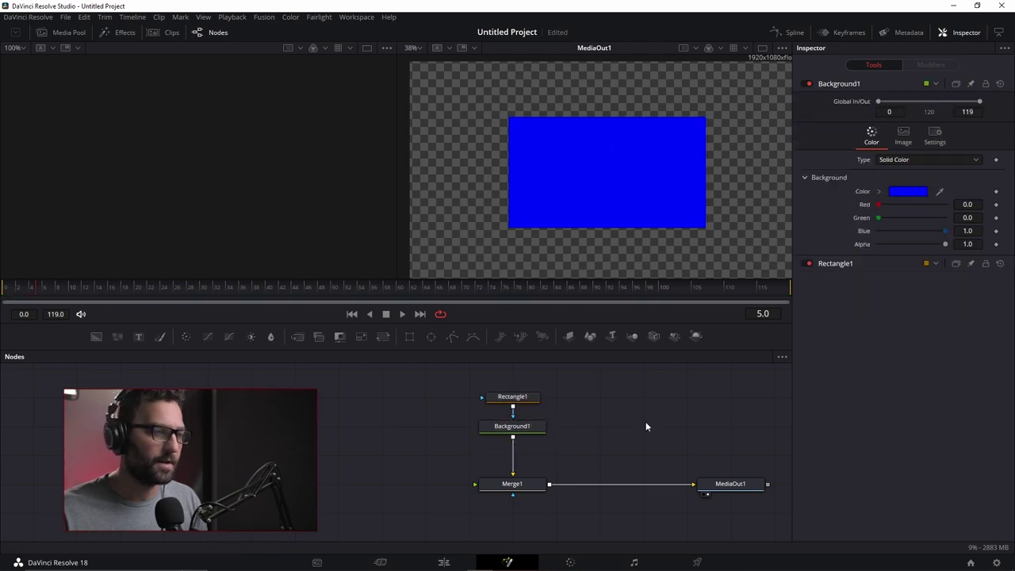
click(527, 430)
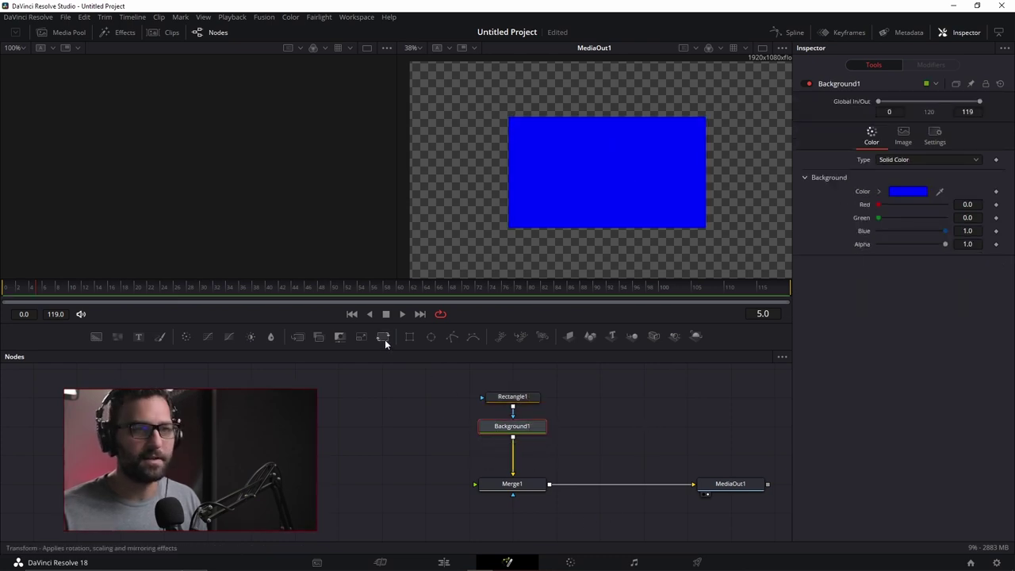
click(384, 339)
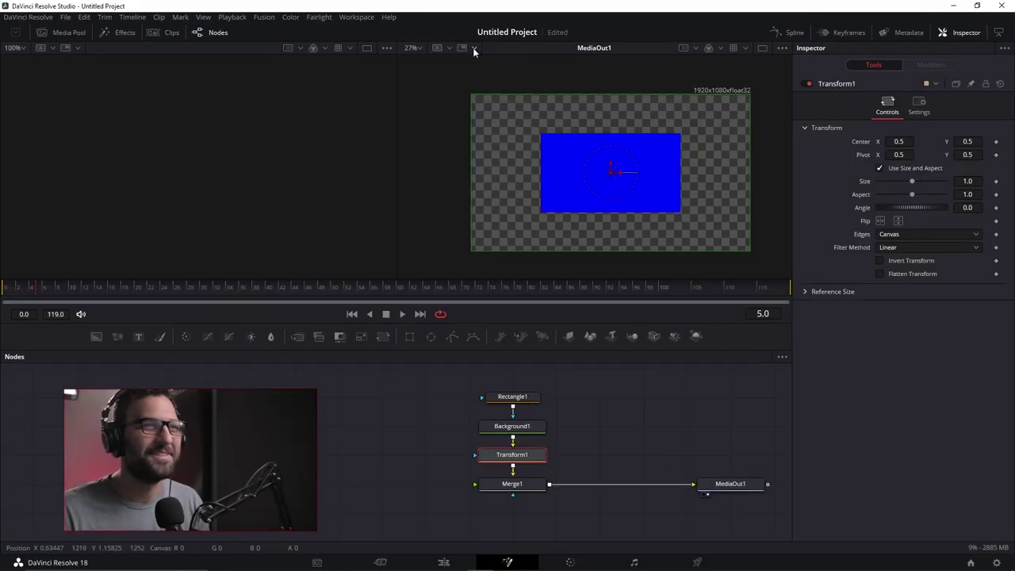
click(422, 48)
- Fit the viewer, move Transform1's centre to 0.372, 0.446, adjust the pivot and set size 0.64
click(408, 100)
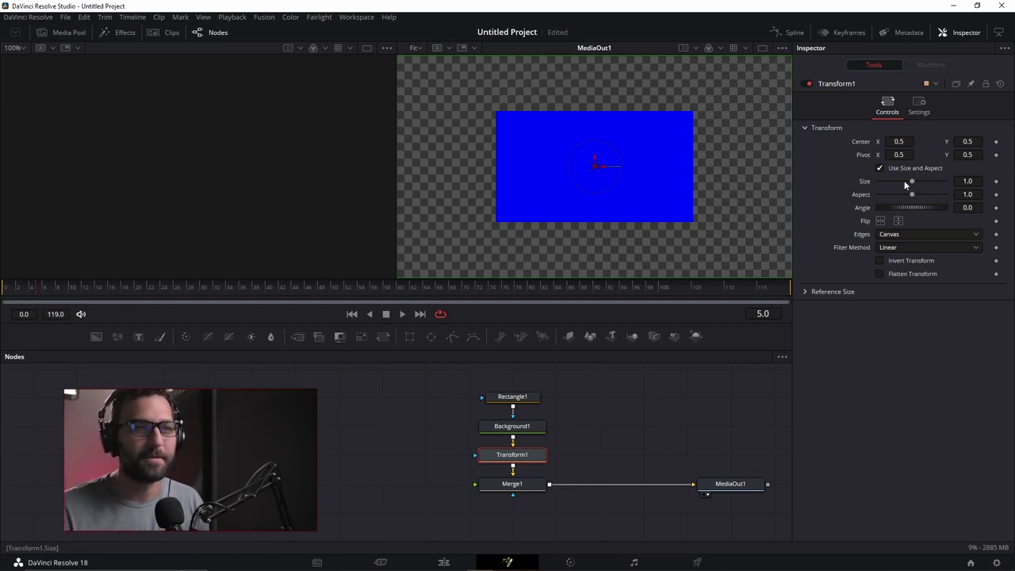
mouse_move(903, 141)
mouse_down()
mouse_move(864, 142)
mouse_move(902, 142)
mouse_up()
scroll(653, 153, down, 2)
drag(966, 141, 875, 141)
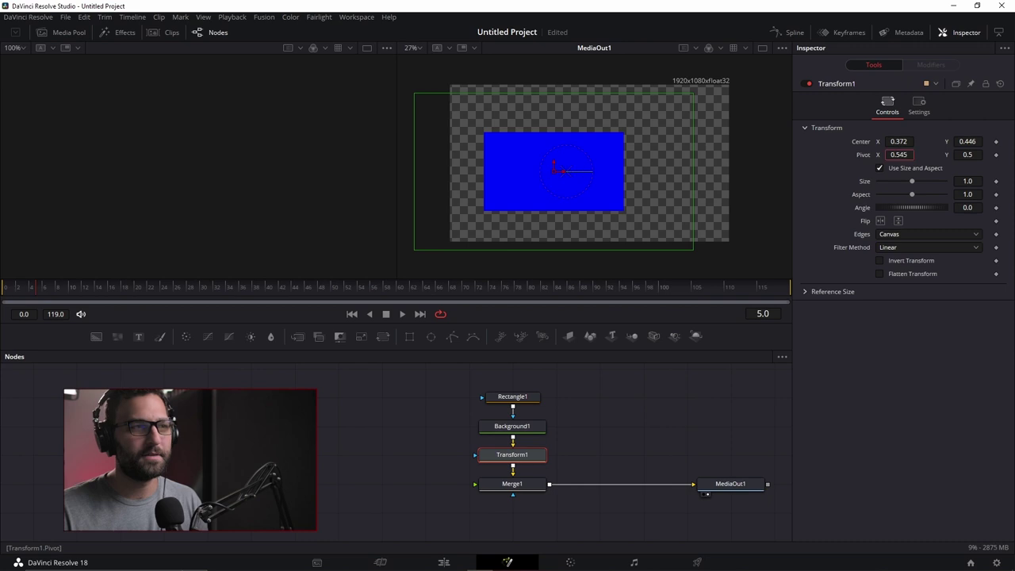
drag(955, 154, 972, 153)
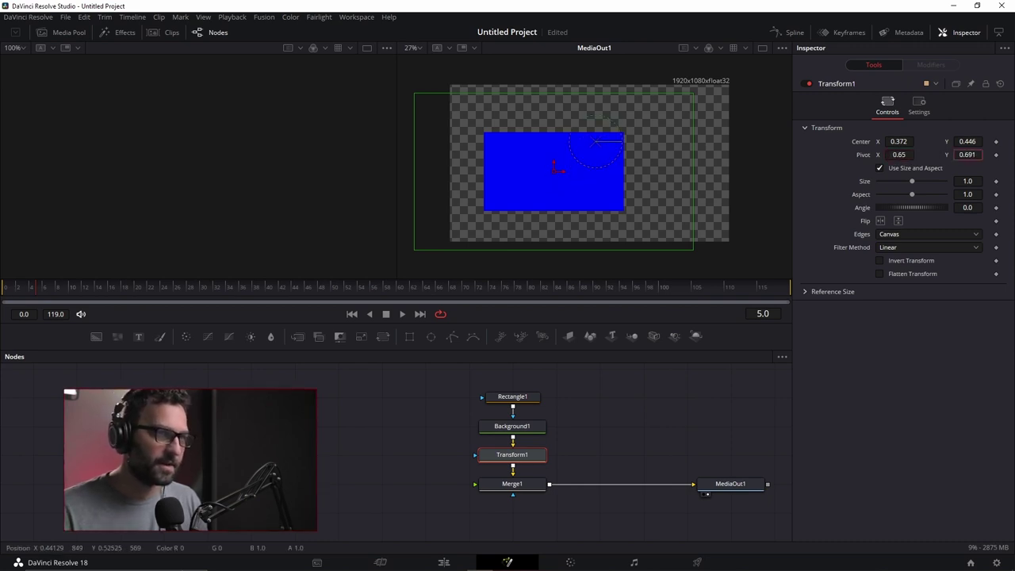
drag(972, 154, 964, 154)
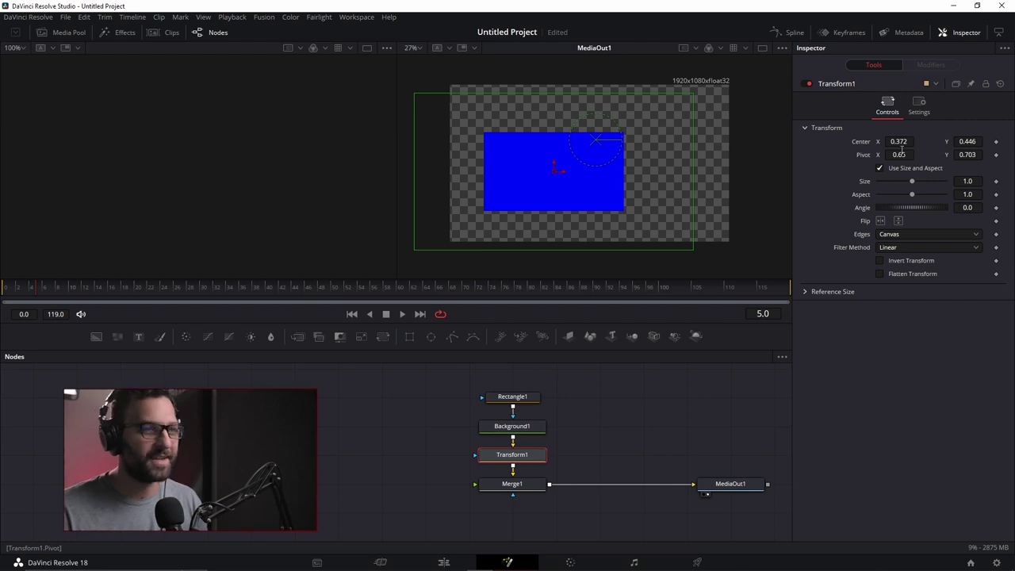
drag(899, 154, 962, 154)
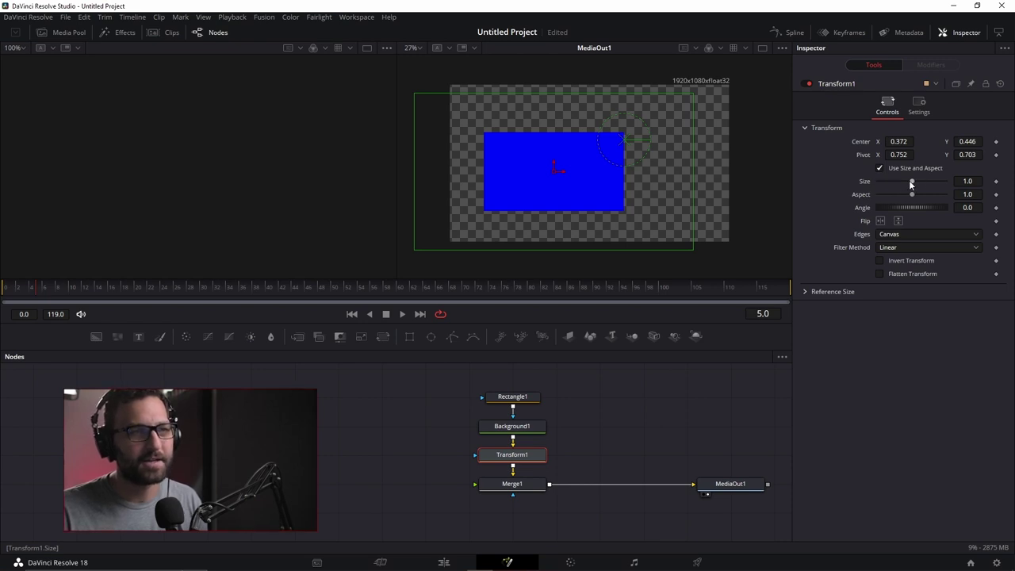
drag(910, 183, 519, 173)
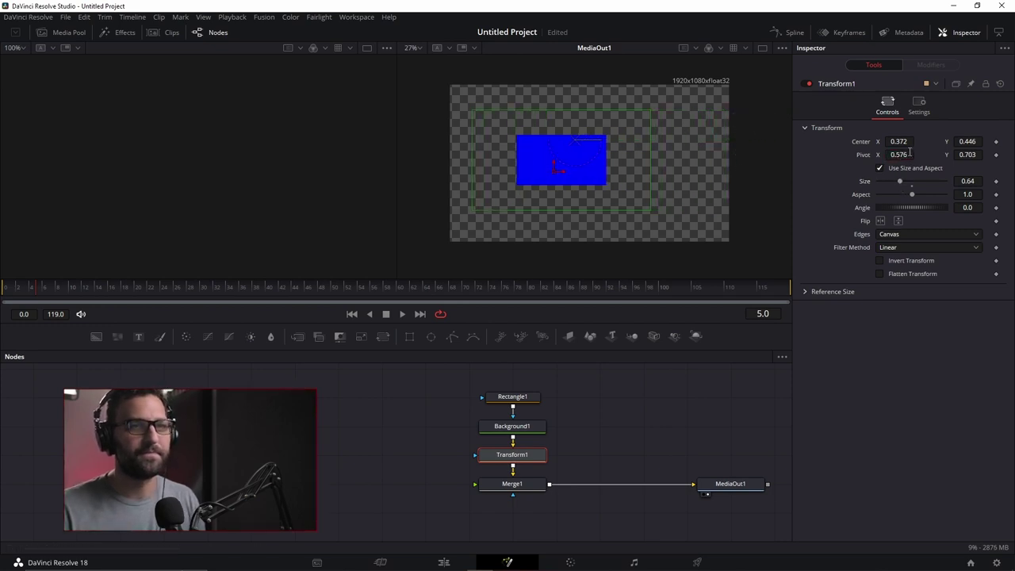
- Enter Transform1 Pivot X 0.5 and Pivot Y 0.5703
text(0.5)
key(Tab)
text(0.5703)
key(Tab)
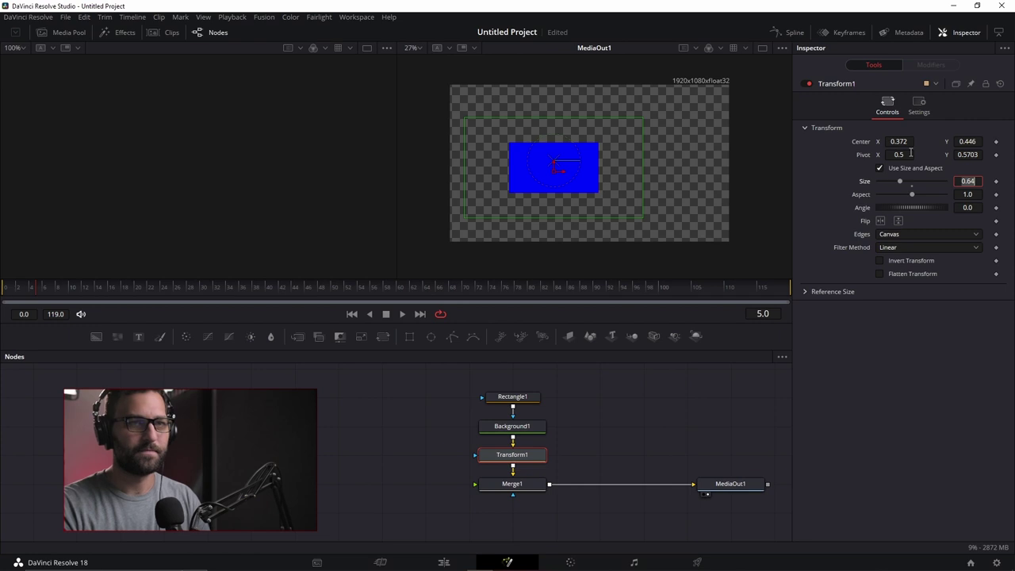
- Set Pivot Y to 0.5, try rotating the rectangle, then reset the angle to 0
click(968, 154)
text(0.5)
key(Tab)
click(903, 300)
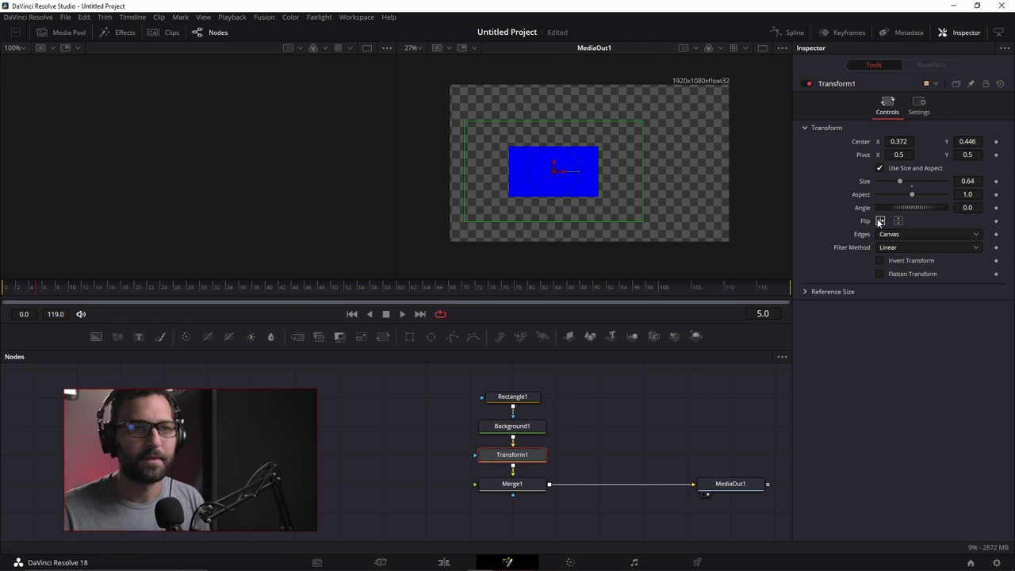
drag(900, 205, 736, 218)
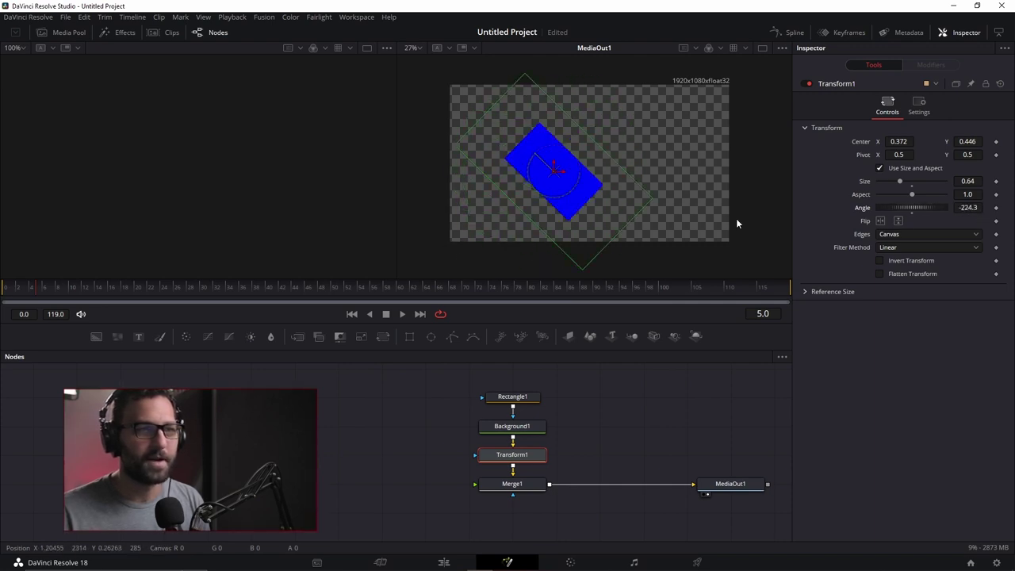
double_click(915, 206)
- Enlarge the rectangle by setting Transform1's size to 50, then 65
drag(898, 181, 937, 183)
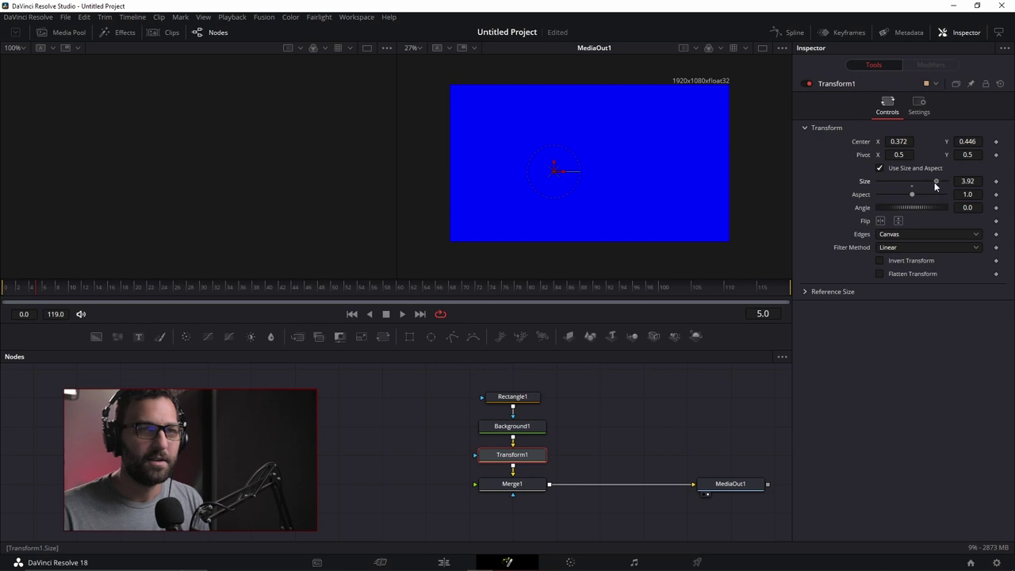
drag(923, 184, 936, 184)
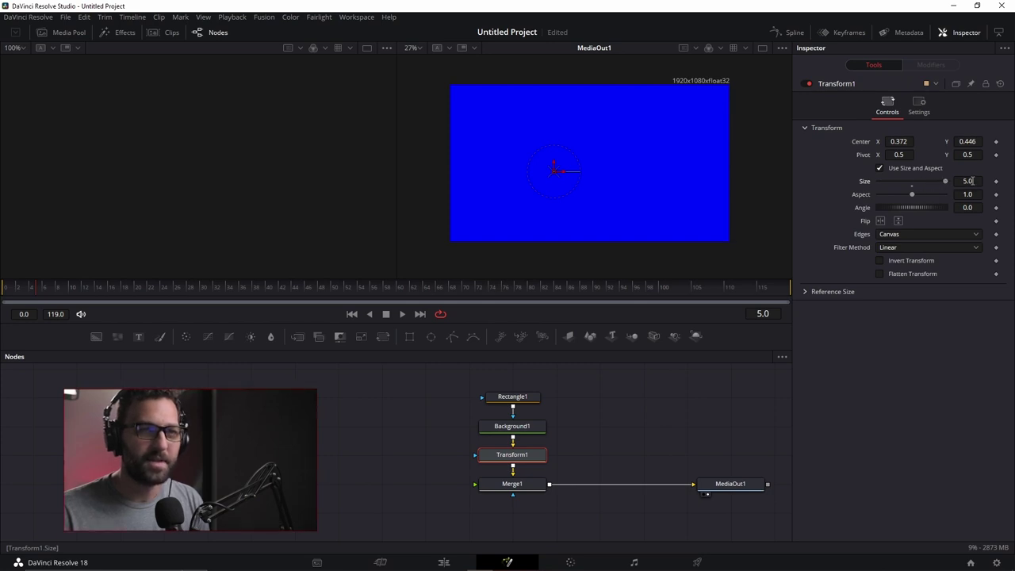
scroll(587, 176, down, 10)
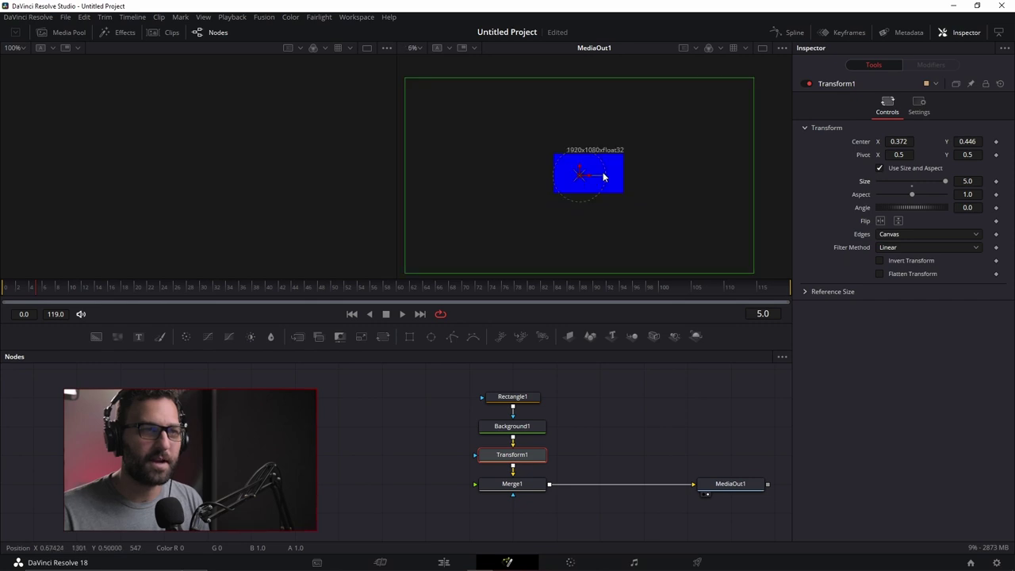
click(978, 181)
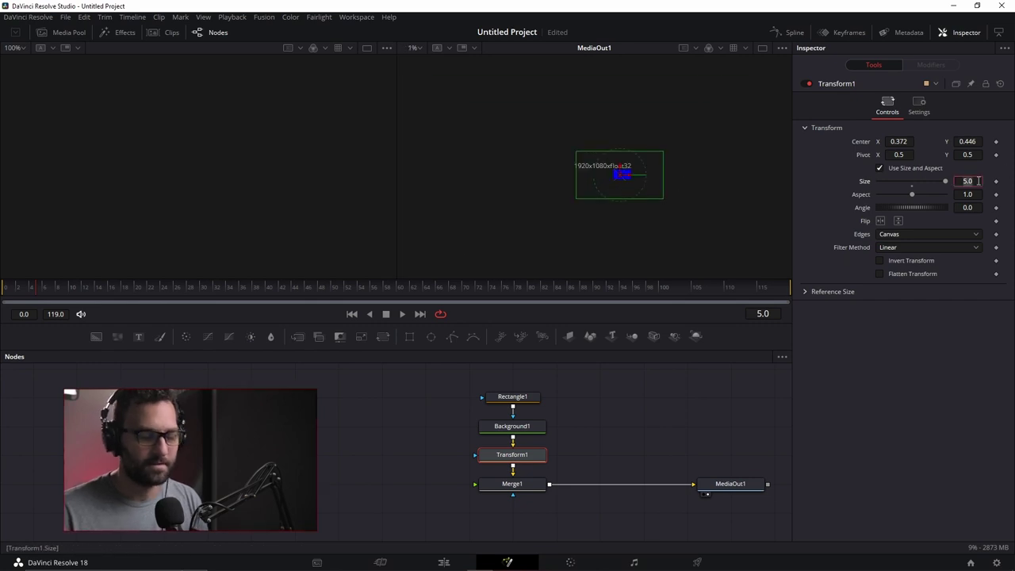
text(50)
key(Tab)
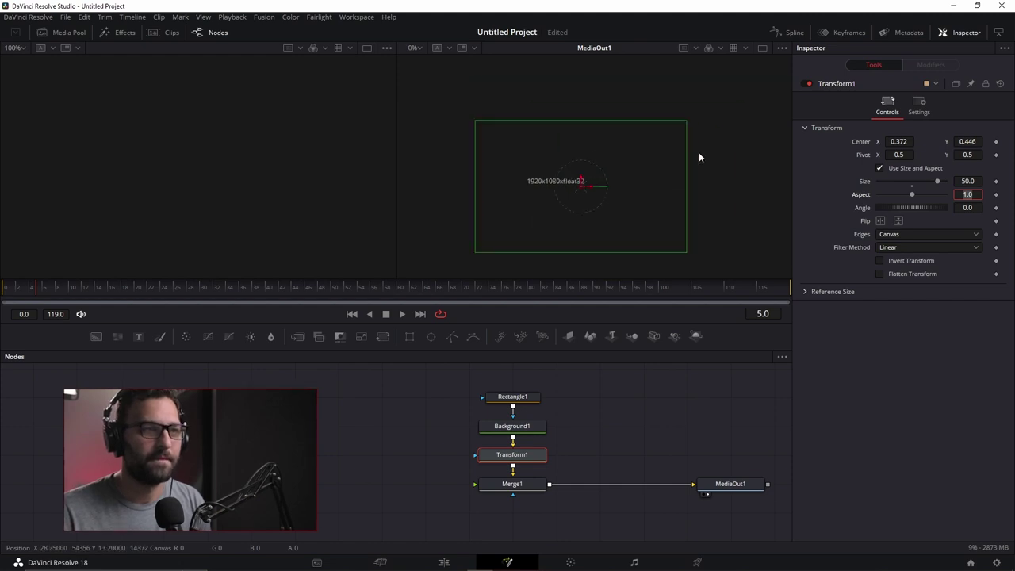
drag(933, 181, 952, 171)
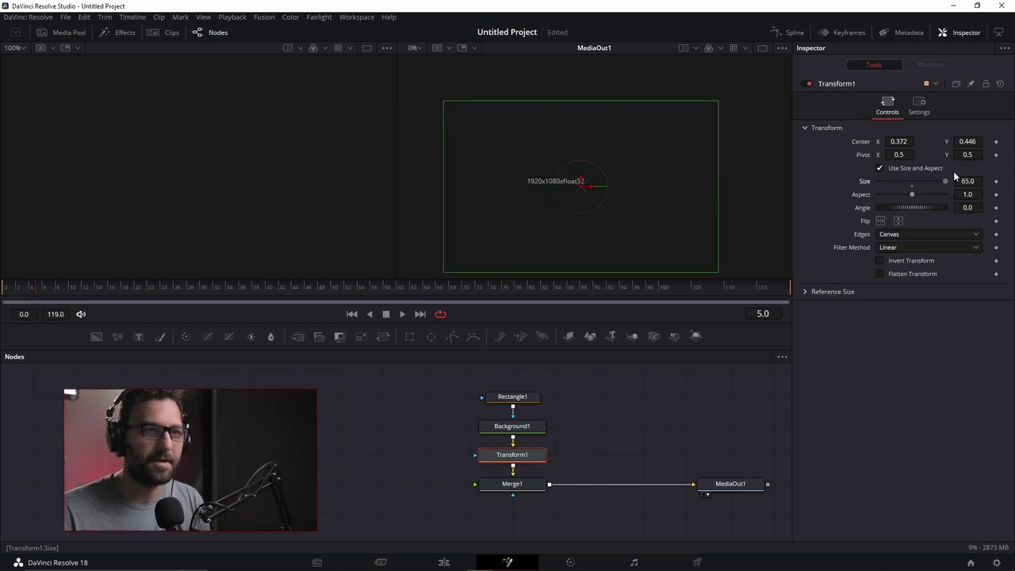
- Reset Transform1's size to 1.0 and reframe the composite in the viewer
scroll(668, 117, up, 5)
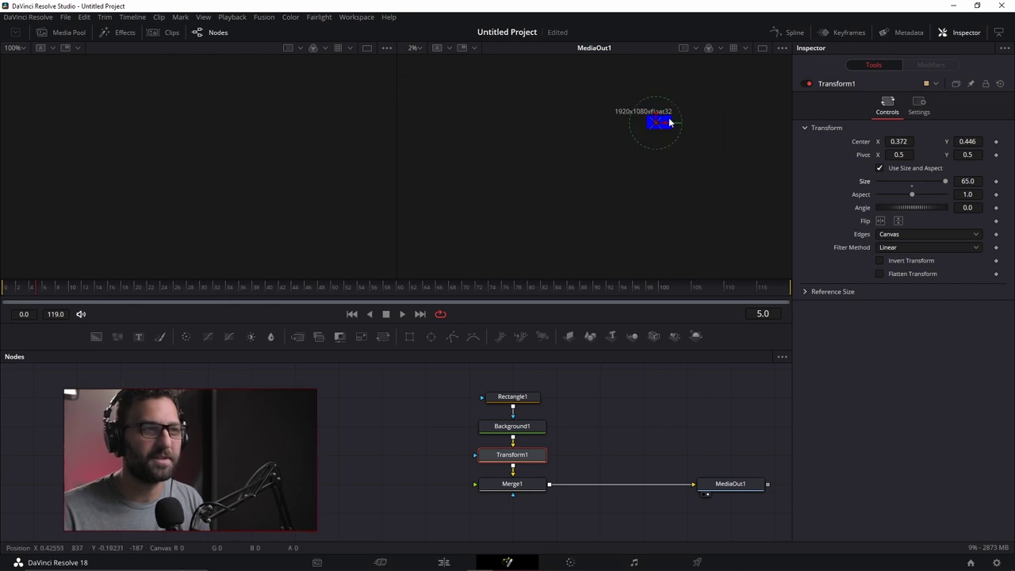
click(913, 182)
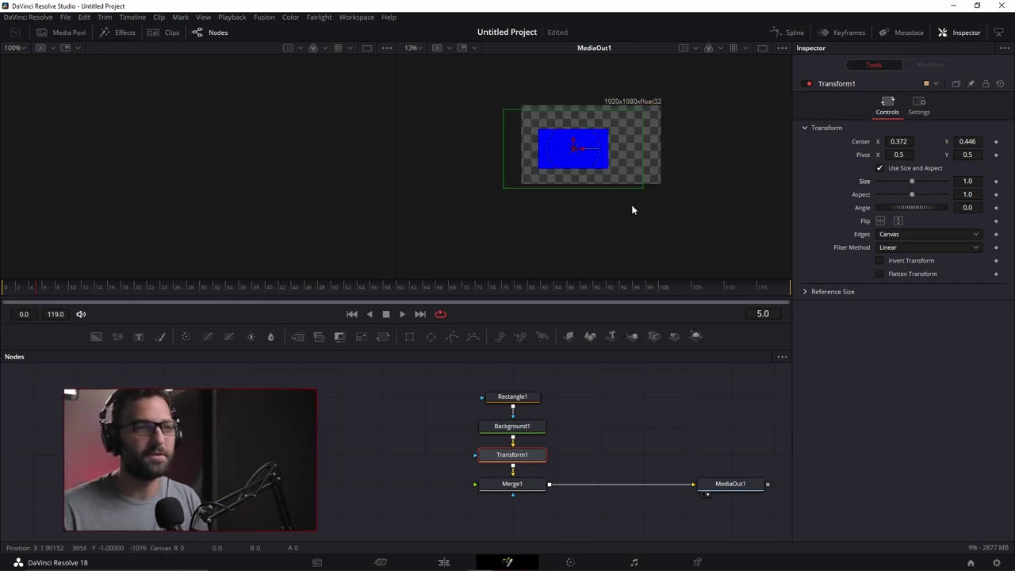
scroll(653, 130, up, 1)
scroll(654, 117, up, 1)
drag(654, 117, 684, 127)
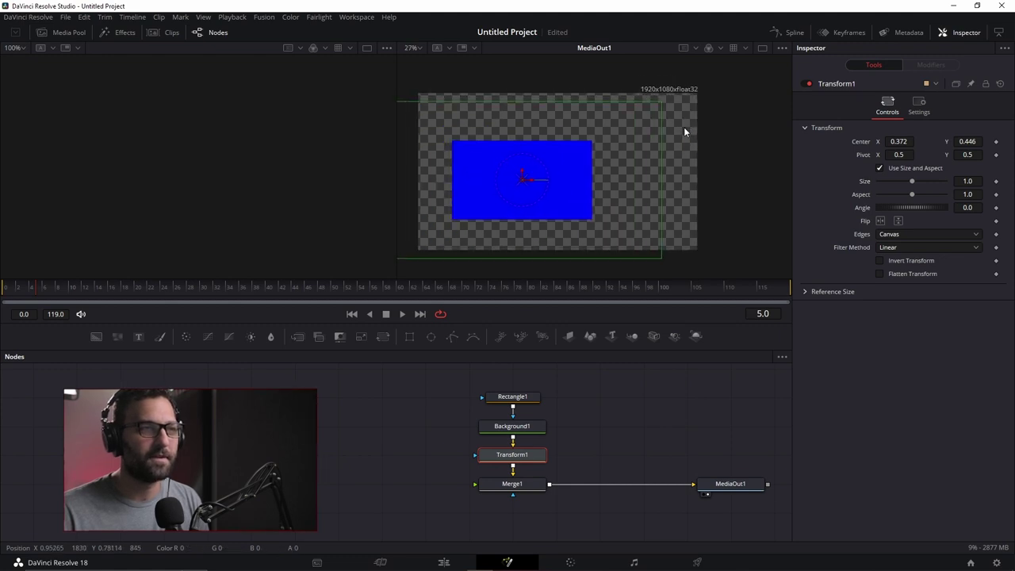
scroll(683, 127, down, 1)
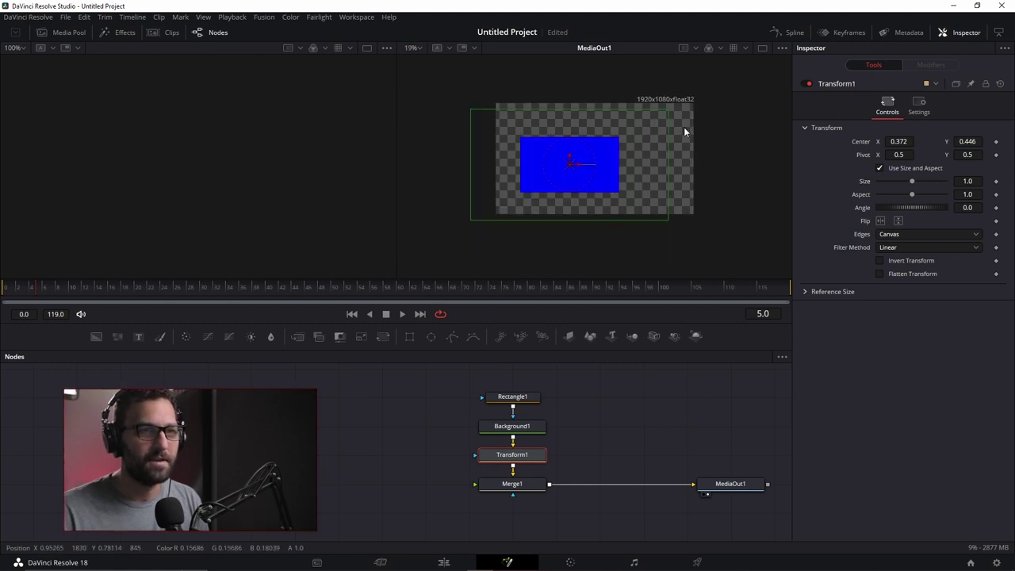
- Raise Rectangle1's Soft Edge to 1.0, then drag it back down to 0
click(525, 398)
drag(879, 169, 946, 170)
scroll(578, 163, up, 2)
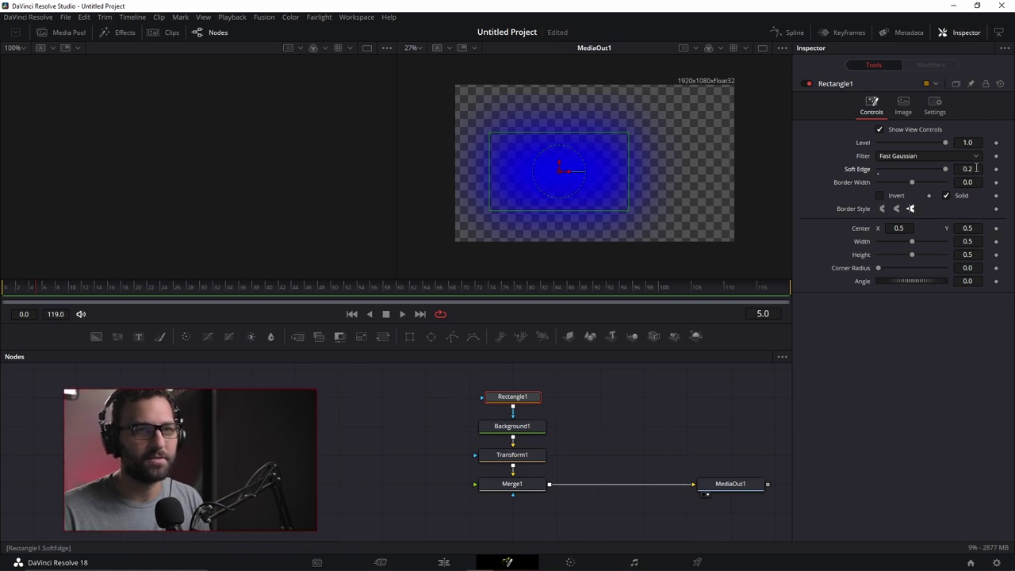
text(1)
key(Tab)
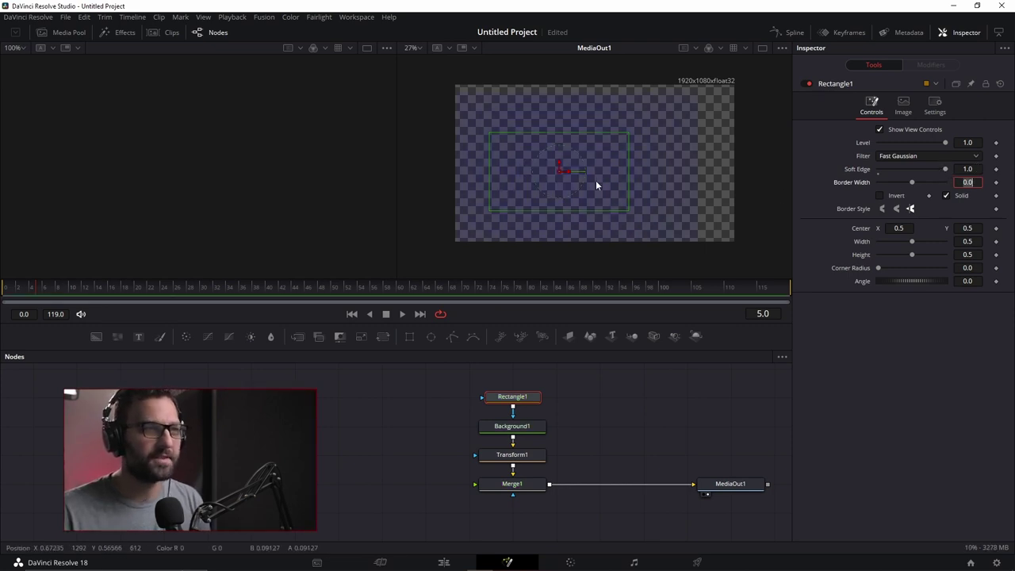
drag(946, 167, 872, 170)
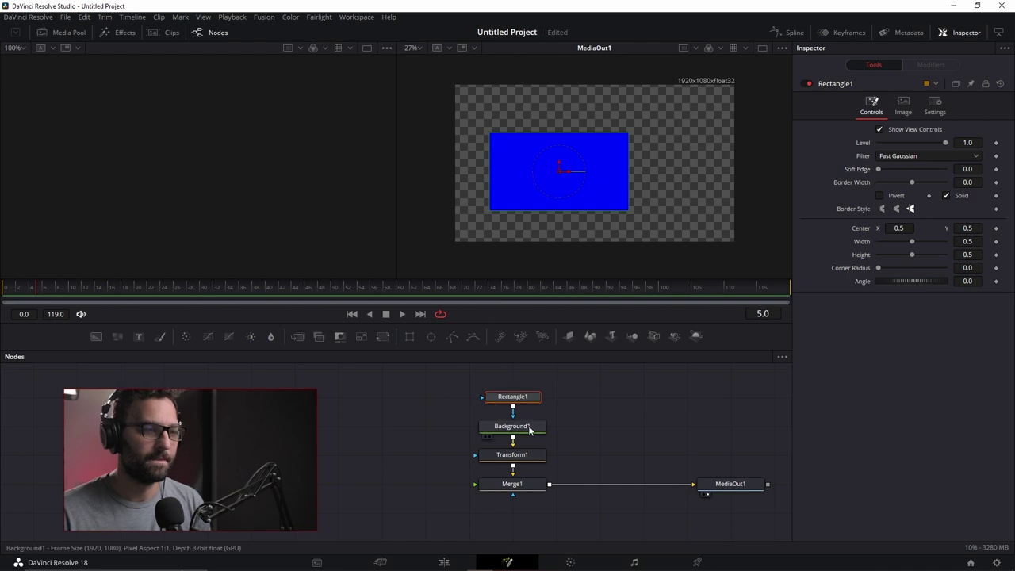
click(514, 454)
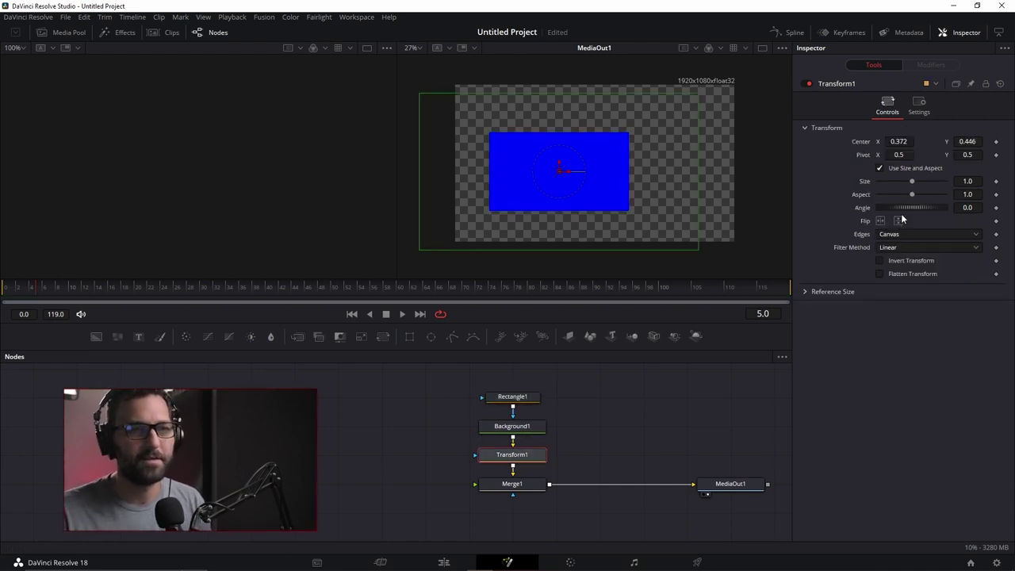
- Set Transform1's Center X to 0.409 and its size to 0.36
scroll(615, 155, down, 3)
drag(900, 141, 924, 141)
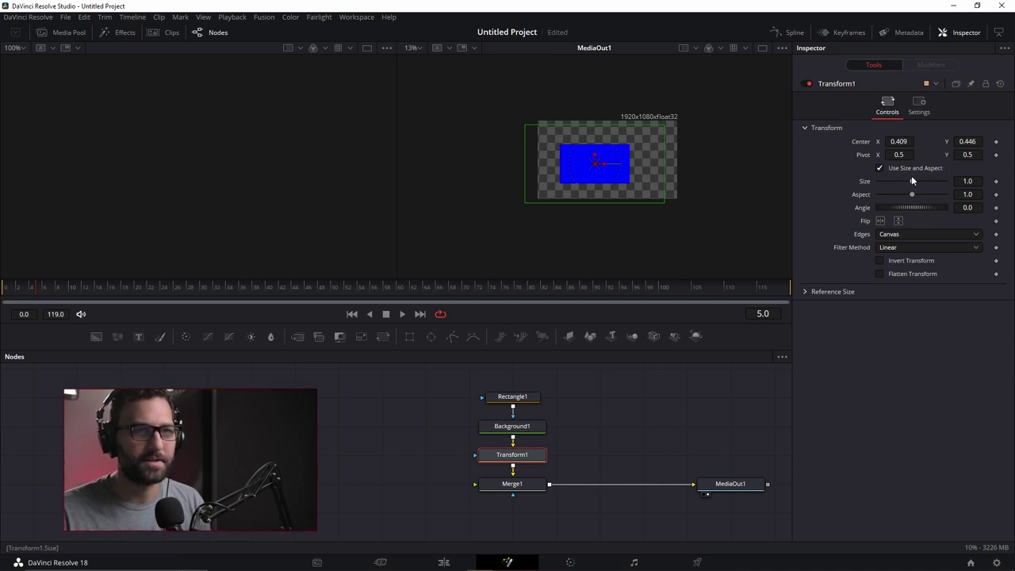
drag(910, 181, 890, 181)
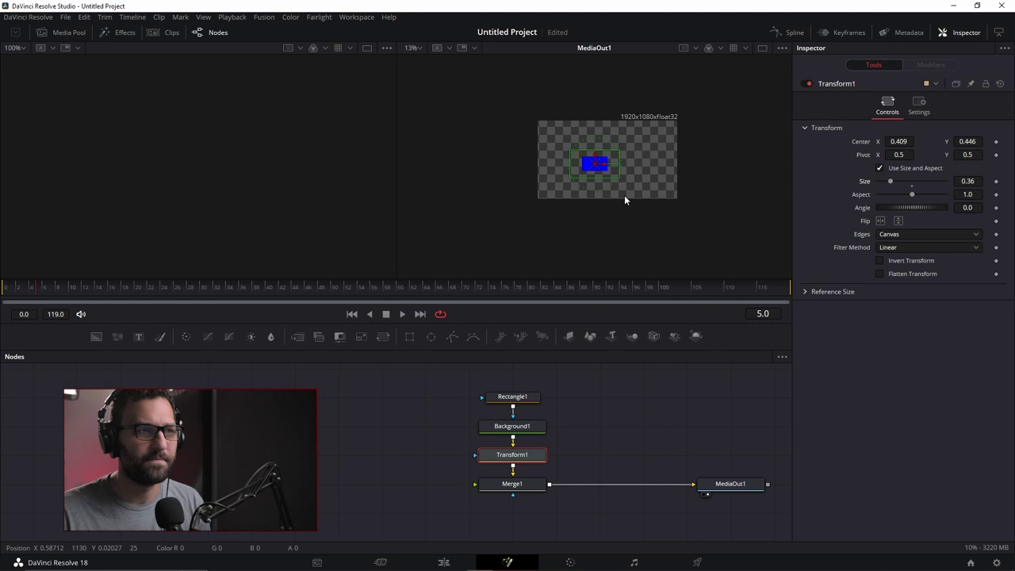
scroll(624, 200, up, 4)
scroll(584, 154, down, 1)
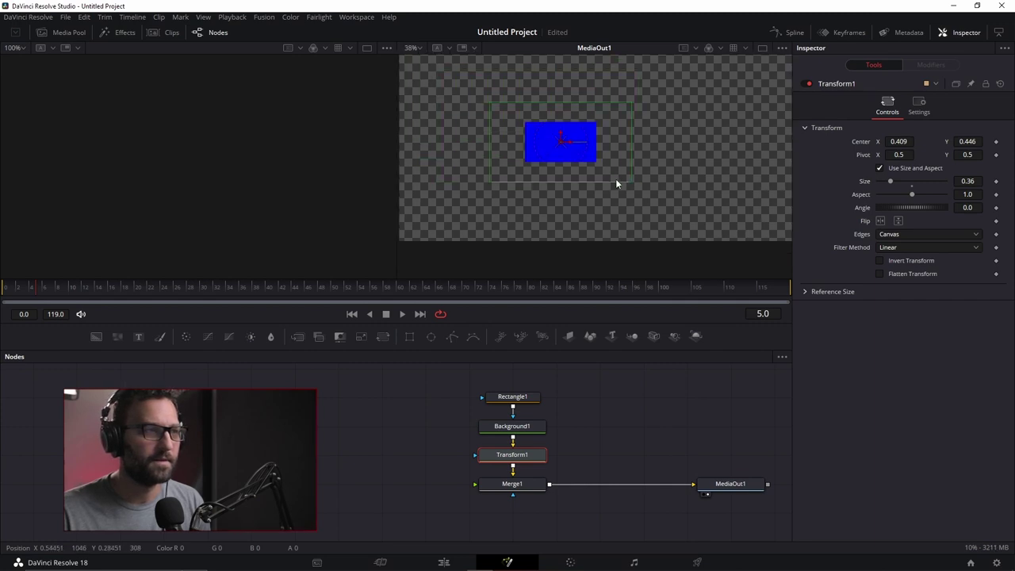
click(361, 429)
- Delete the Rectangle1 mask and add a FastNoise generator
click(508, 399)
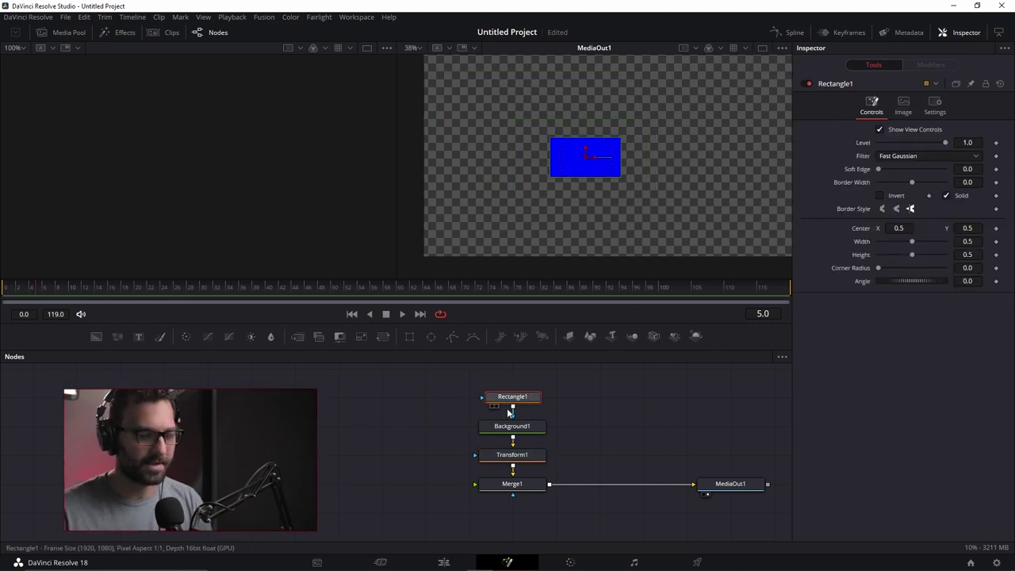
key(Delete)
click(117, 337)
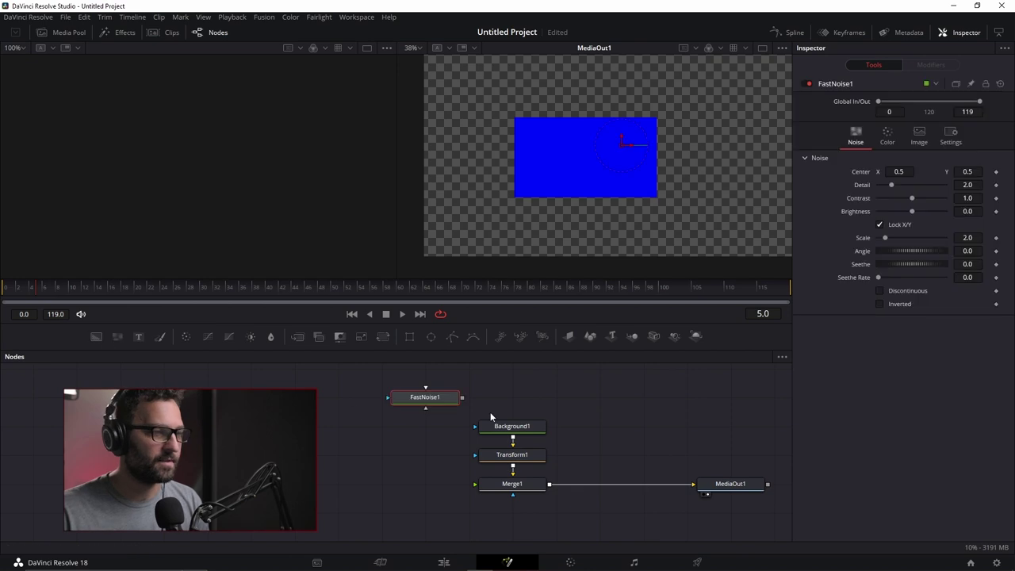
- Connect FastNoise1 into Background1 and set noise contrast 2.9 and scale 8.19
drag(463, 394, 493, 427)
drag(424, 397, 512, 393)
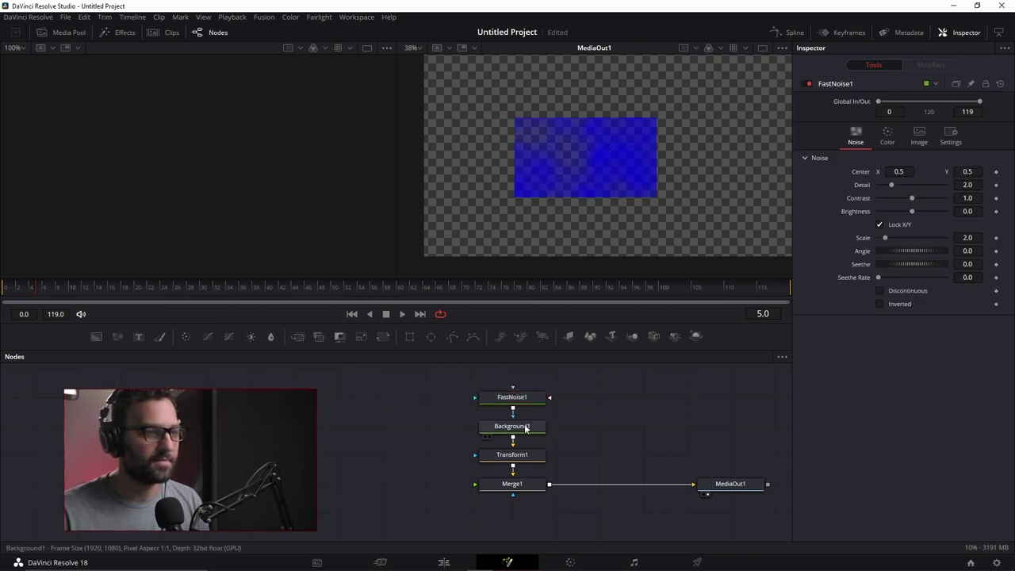
drag(913, 199, 928, 198)
mouse_move(888, 237)
mouse_down()
mouse_move(924, 239)
mouse_move(905, 237)
mouse_up()
scroll(641, 166, down, 1)
scroll(640, 166, down, 1)
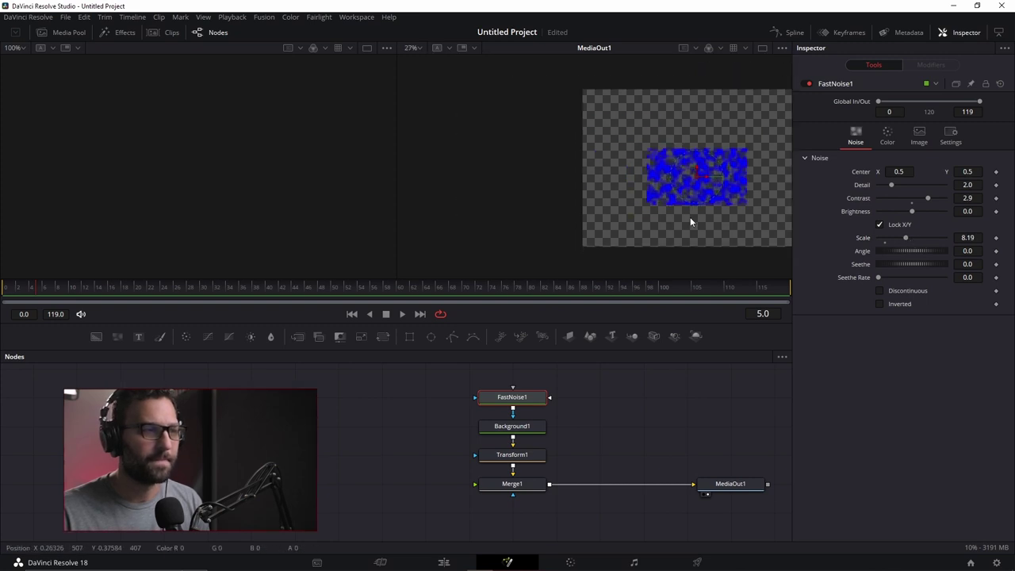
scroll(603, 205, up, 1)
click(511, 454)
click(906, 234)
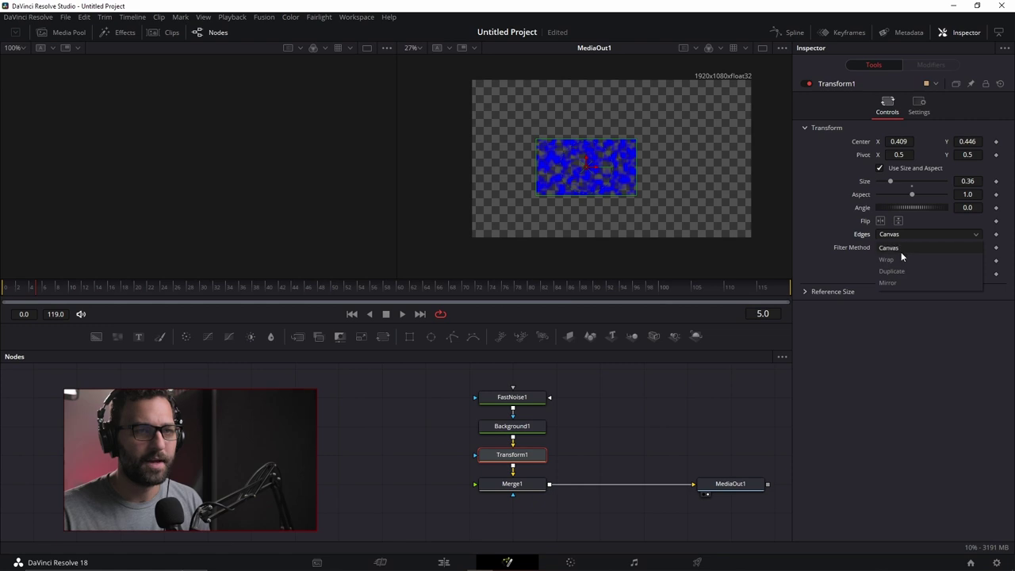
- Set Transform1's Edges to Wrap so the noise tiles across the frame
click(900, 258)
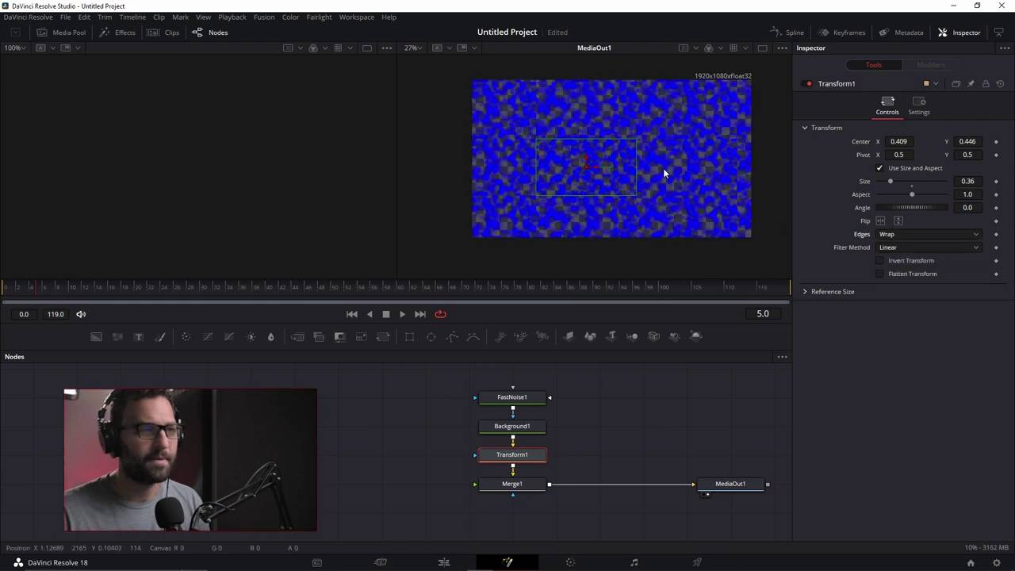
click(637, 433)
scroll(585, 143, up, 3)
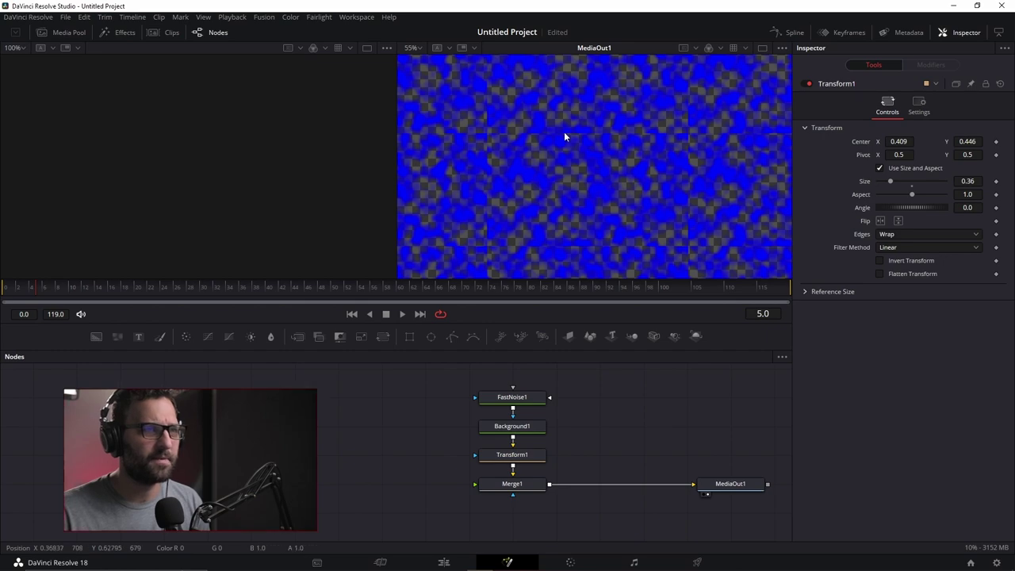
scroll(564, 132, up, 2)
scroll(522, 142, down, 6)
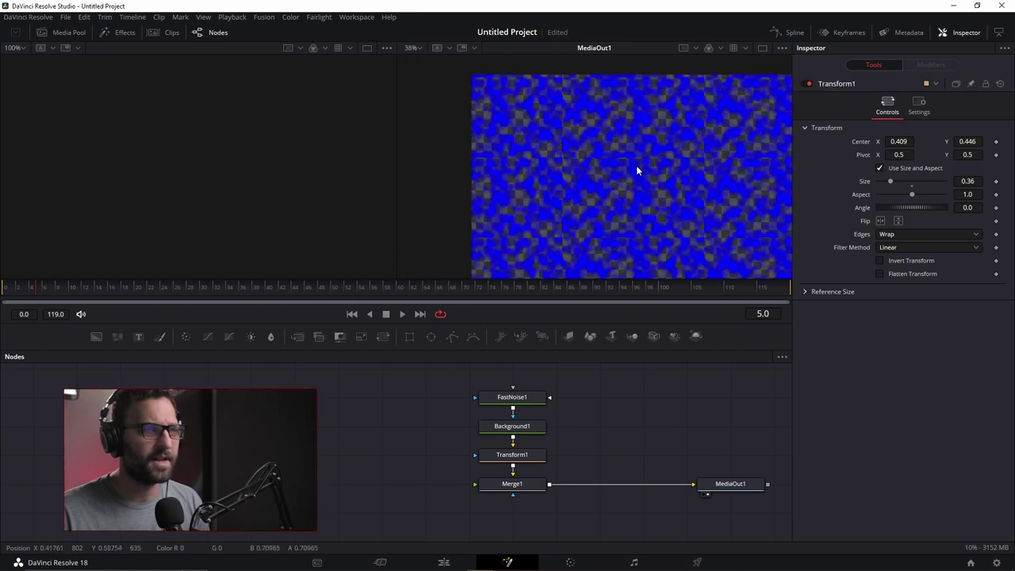
- Shrink Transform1's size to 0.419 and zoom the viewer to inspect the tiling
click(523, 454)
mouse_move(965, 181)
mouse_down()
mouse_move(928, 181)
mouse_move(960, 181)
mouse_up()
scroll(654, 145, up, 3)
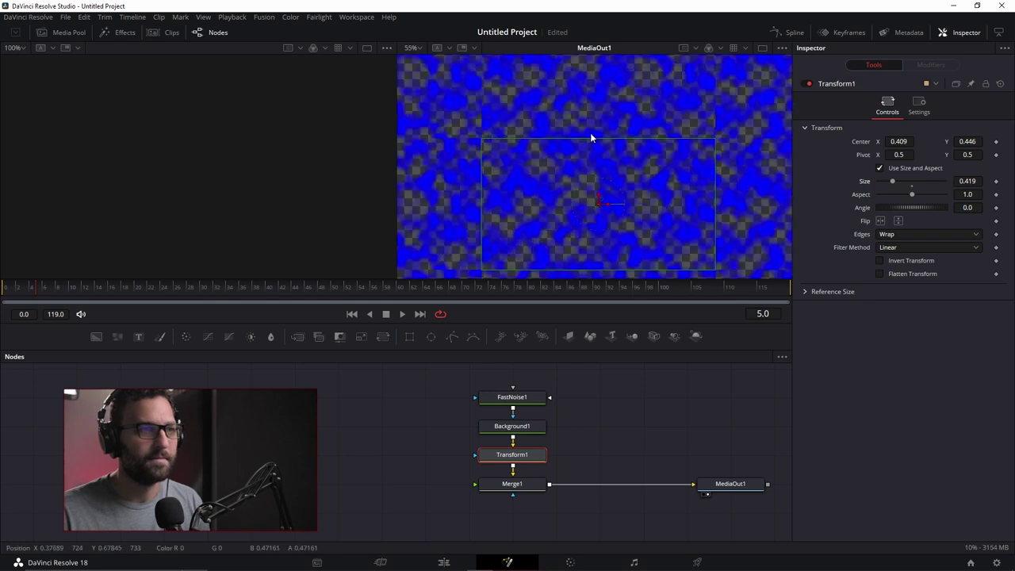
scroll(584, 131, down, 2)
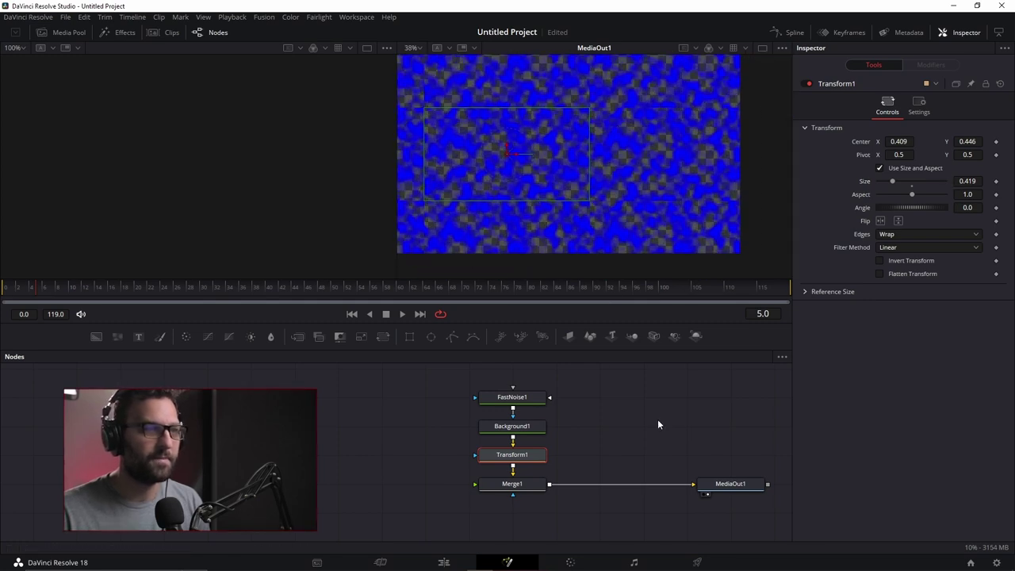
click(657, 418)
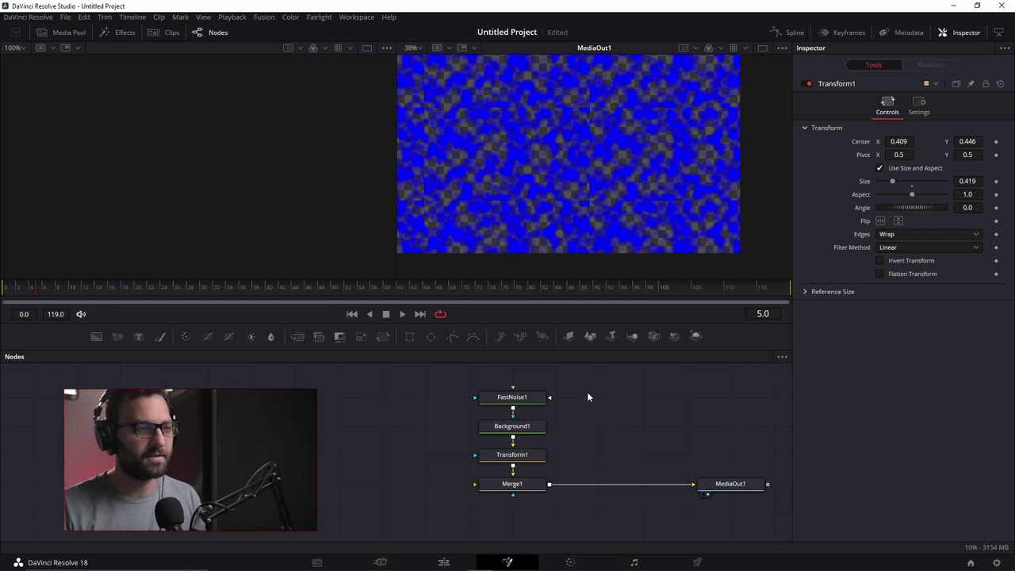
scroll(591, 129, up, 5)
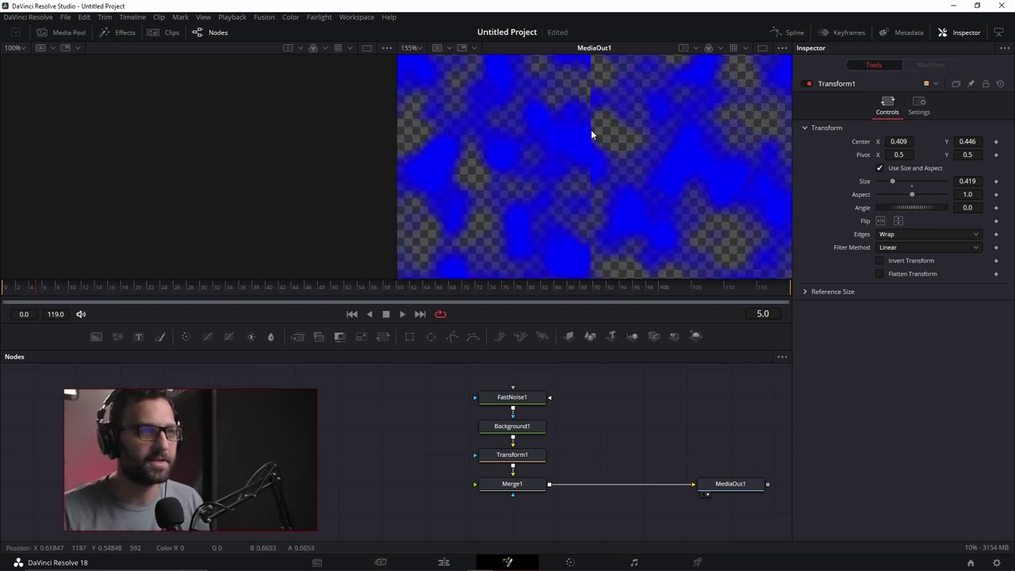
scroll(596, 138, down, 3)
- Switch Transform1's Edges to Duplicate and scrub Size near 0, then up to 0.293
click(892, 235)
click(907, 271)
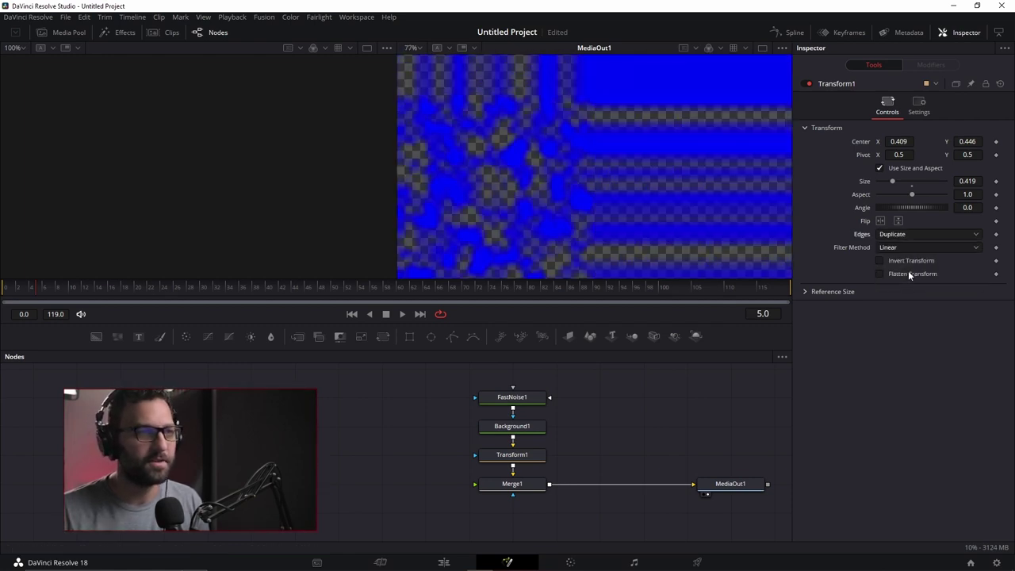
scroll(591, 162, down, 3)
drag(571, 153, 608, 157)
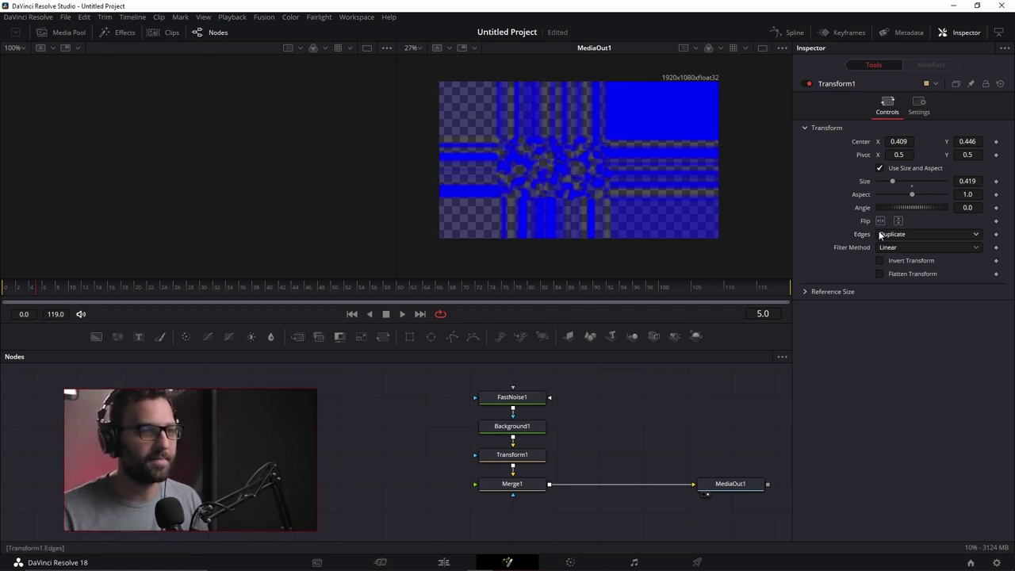
drag(971, 181, 553, 168)
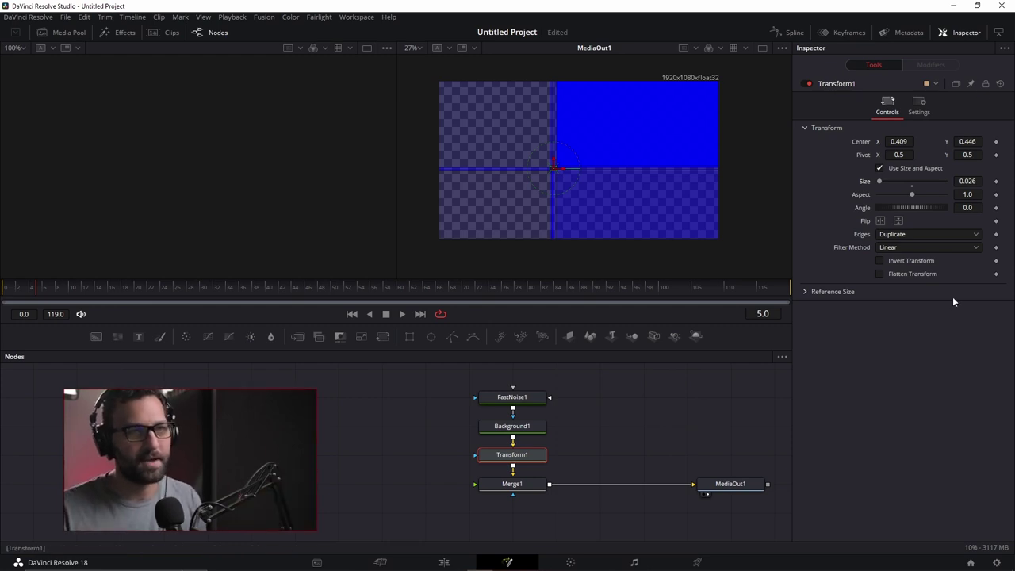
drag(967, 180, 991, 181)
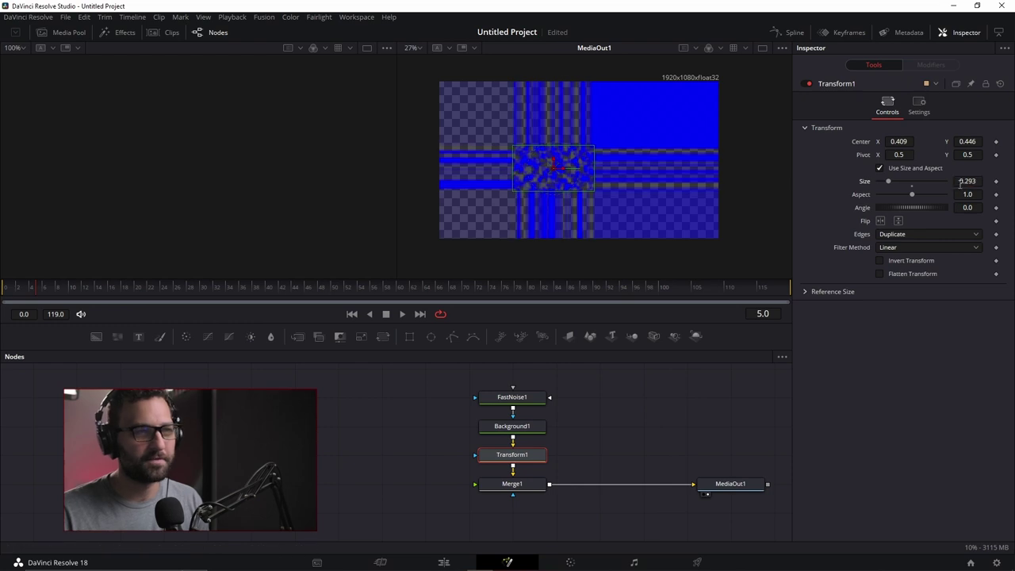
- Switch Transform1's Edges to Mirror and zoom out to view the mirrored tiling at size 0.293
click(910, 233)
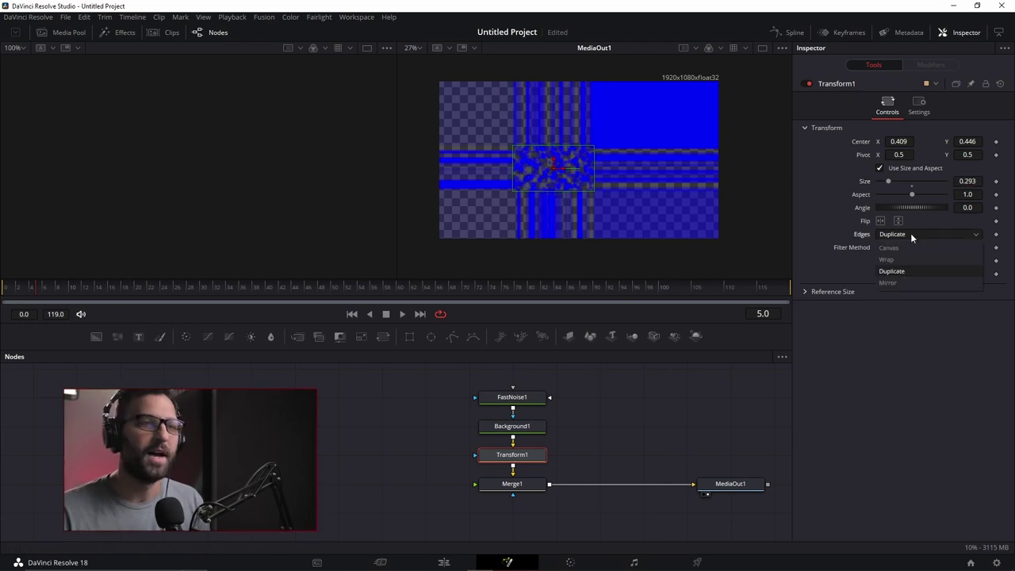
click(902, 285)
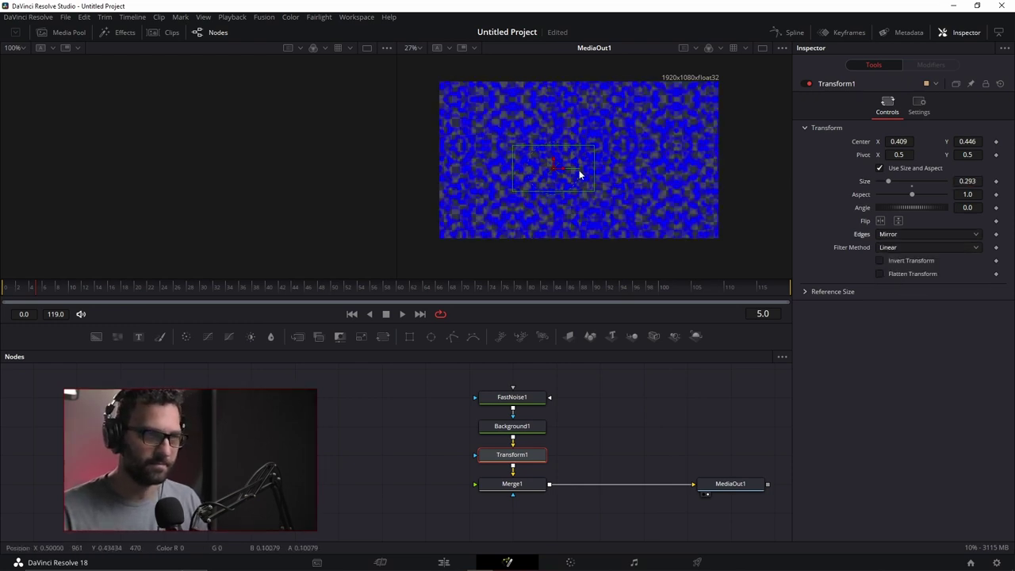
scroll(579, 170, up, 2)
click(648, 400)
scroll(663, 127, up, 4)
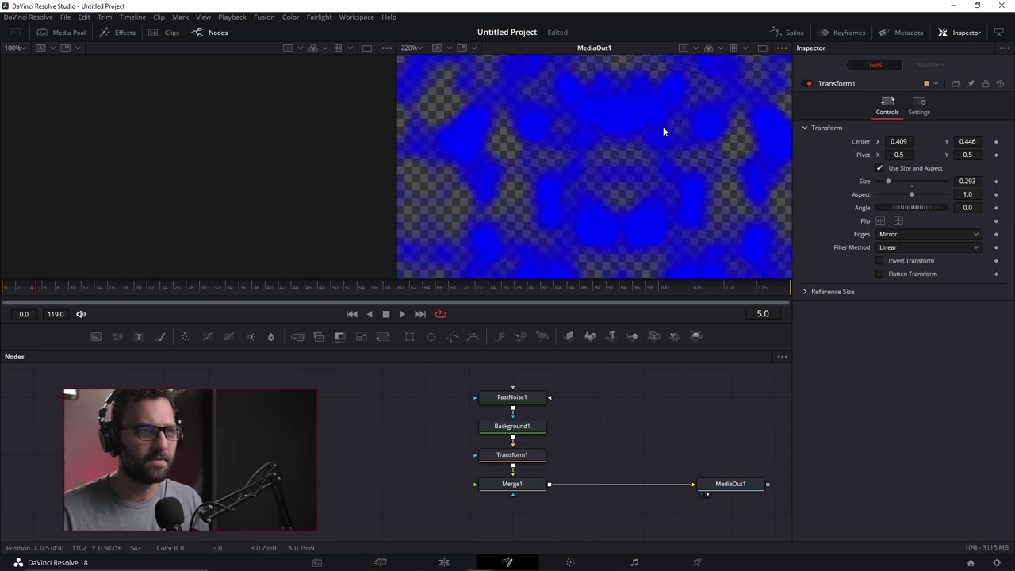
scroll(662, 126, up, 2)
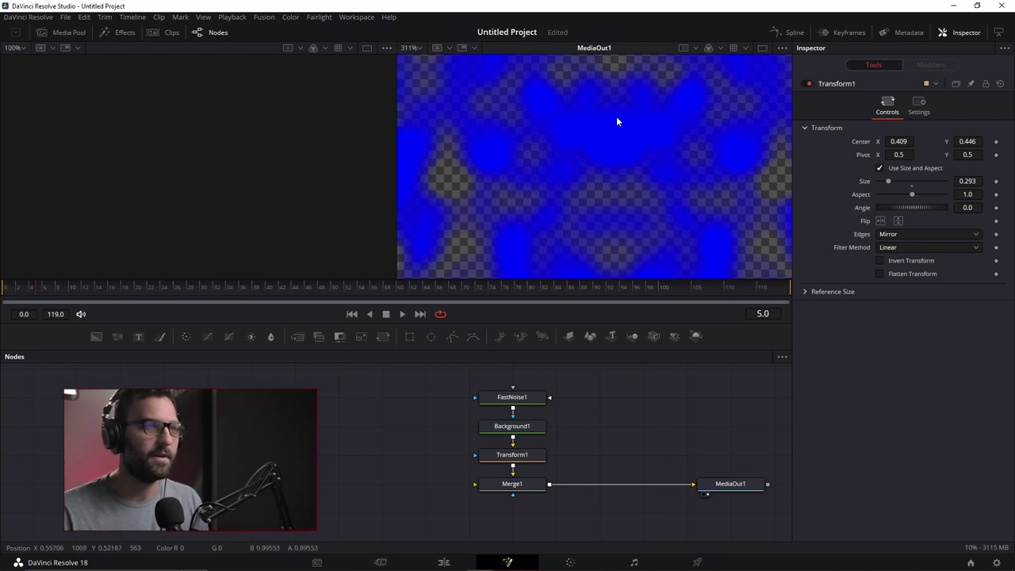
scroll(651, 189, down, 3)
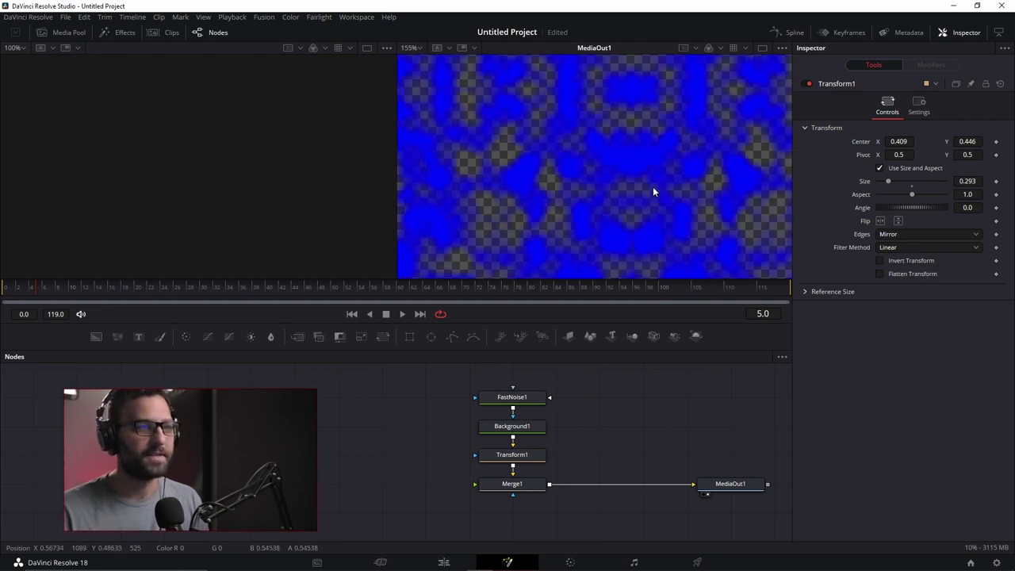
scroll(615, 152, up, 3)
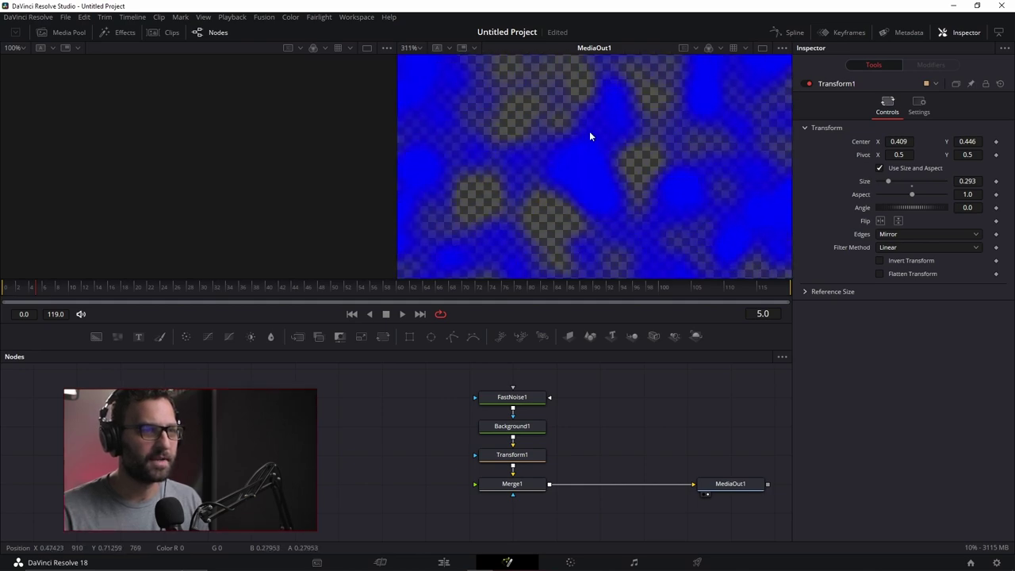
scroll(634, 152, down, 3)
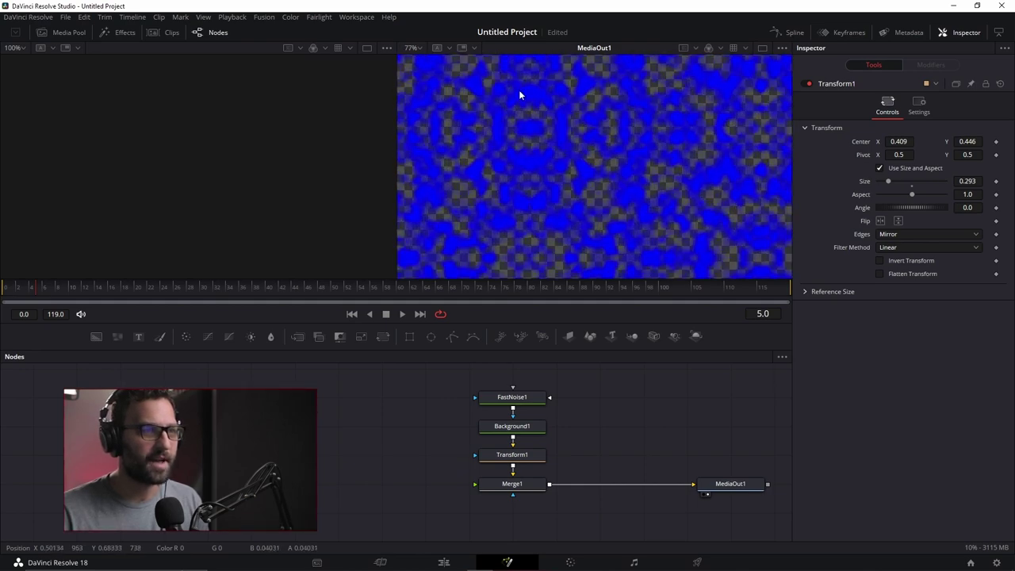
scroll(535, 147, down, 3)
scroll(622, 151, down, 2)
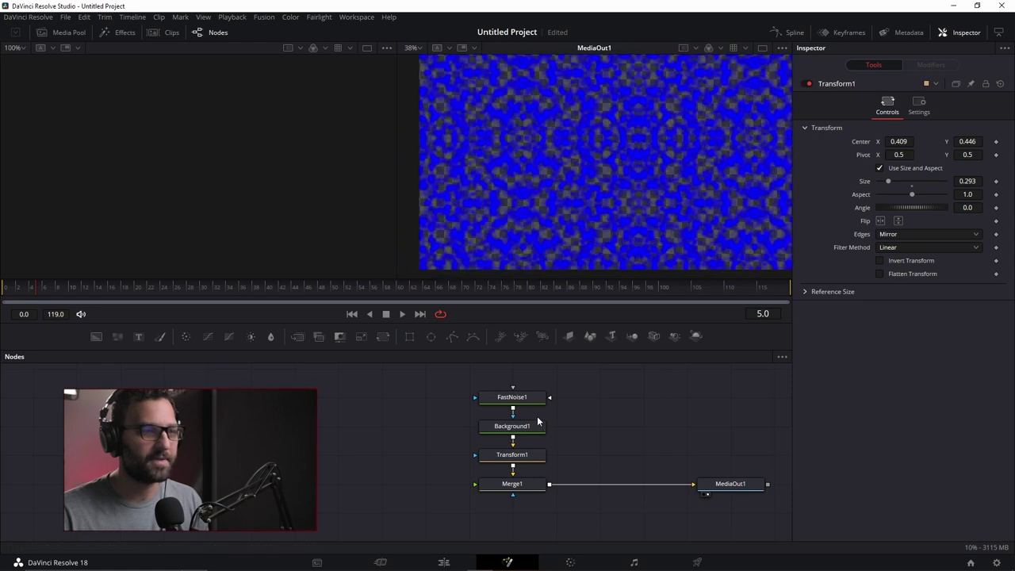
click(527, 455)
- Raise FastNoise1's contrast to 3.6 and try larger Scale values
click(530, 397)
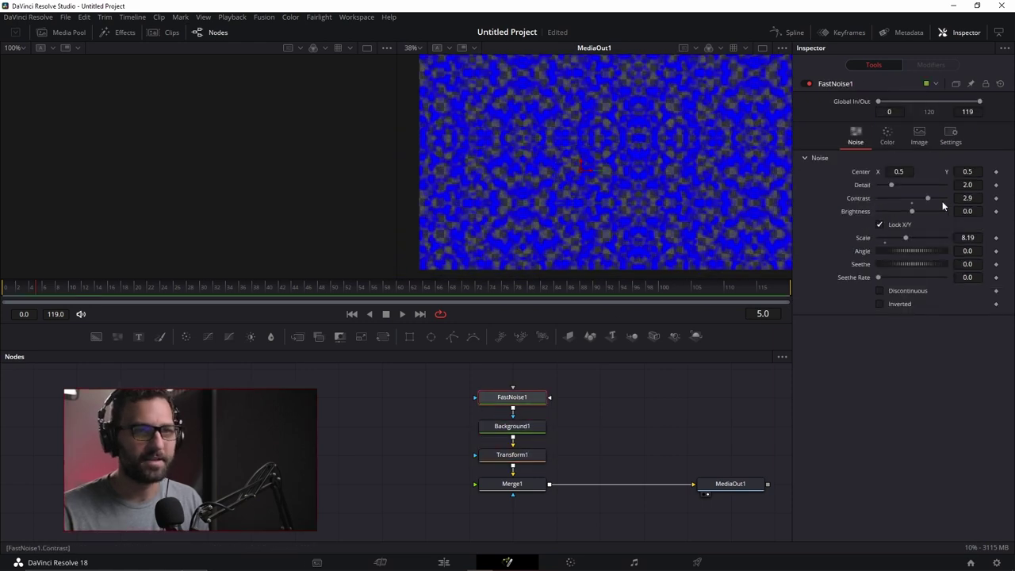
drag(924, 200, 932, 198)
drag(907, 235, 939, 236)
drag(915, 230, 941, 231)
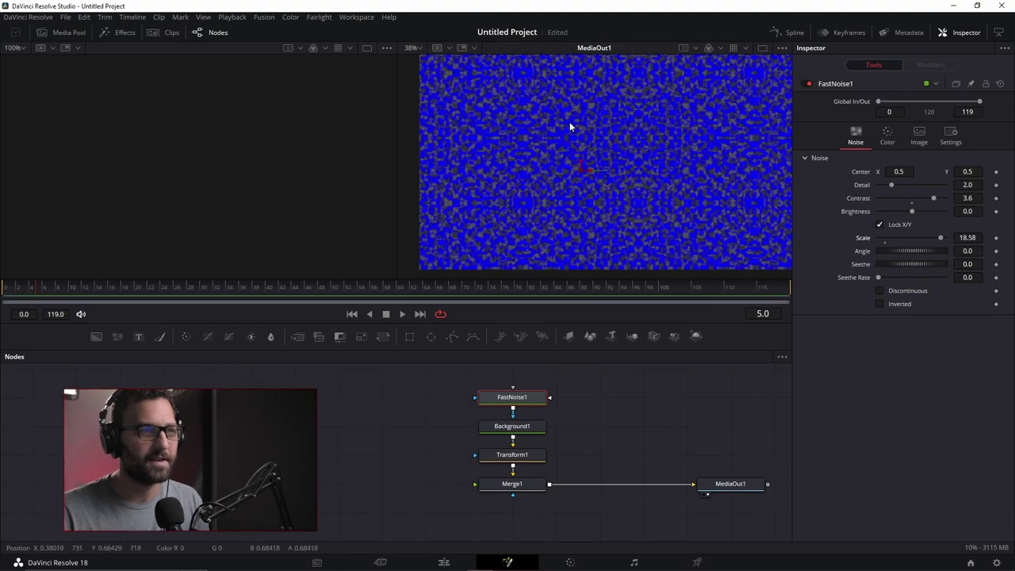
- Inspect the noise up close, then lower the FastNoise1 scale to 3.31 for bigger blobs
scroll(602, 127, up, 10)
drag(634, 191, 668, 119)
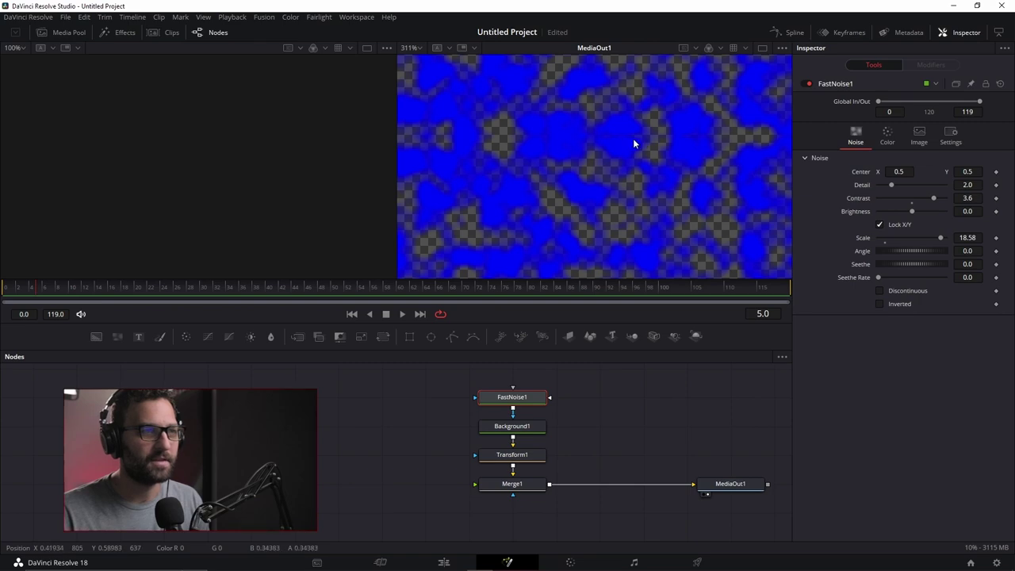
scroll(639, 183, down, 8)
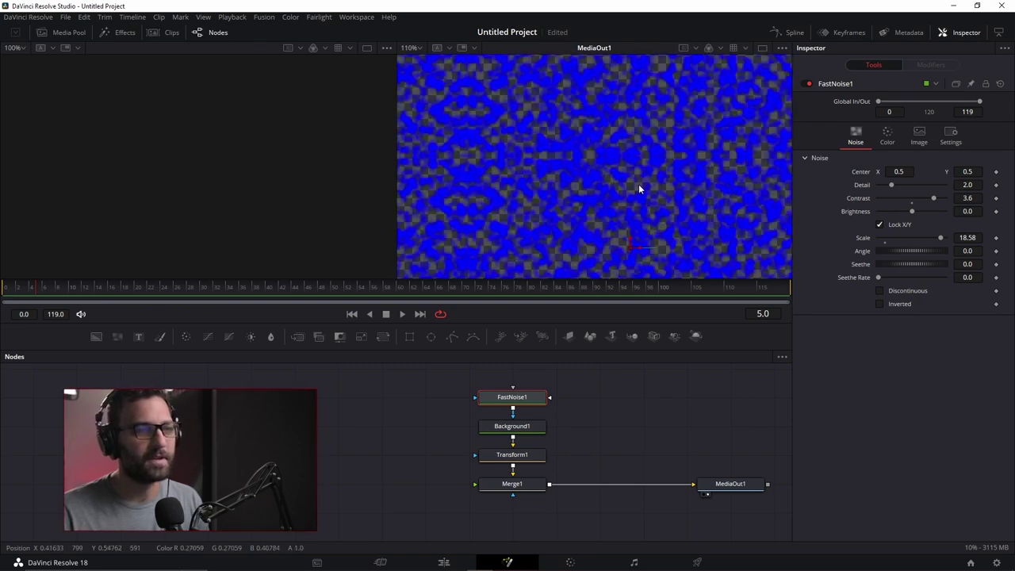
scroll(612, 168, down, 4)
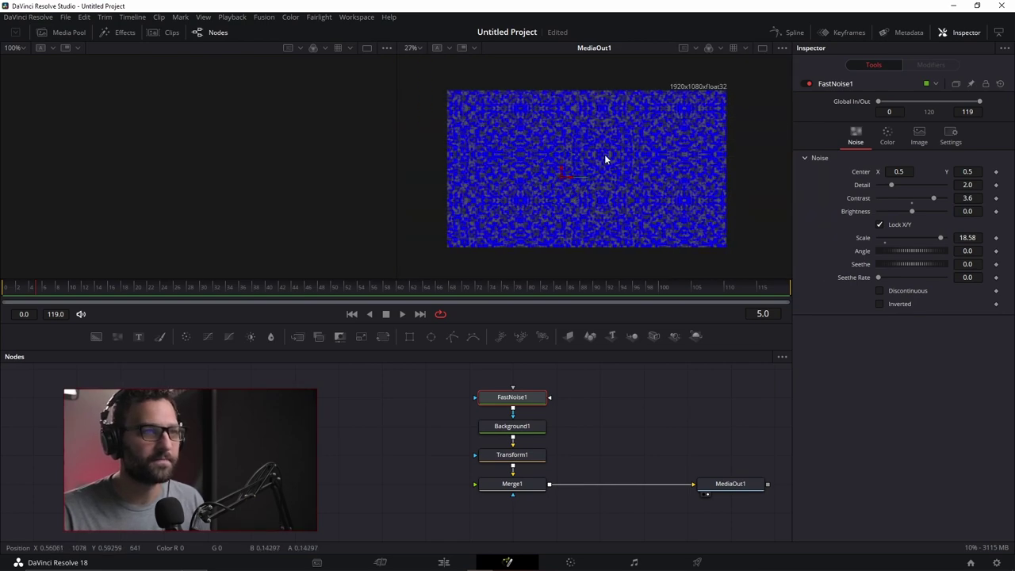
drag(941, 239, 889, 236)
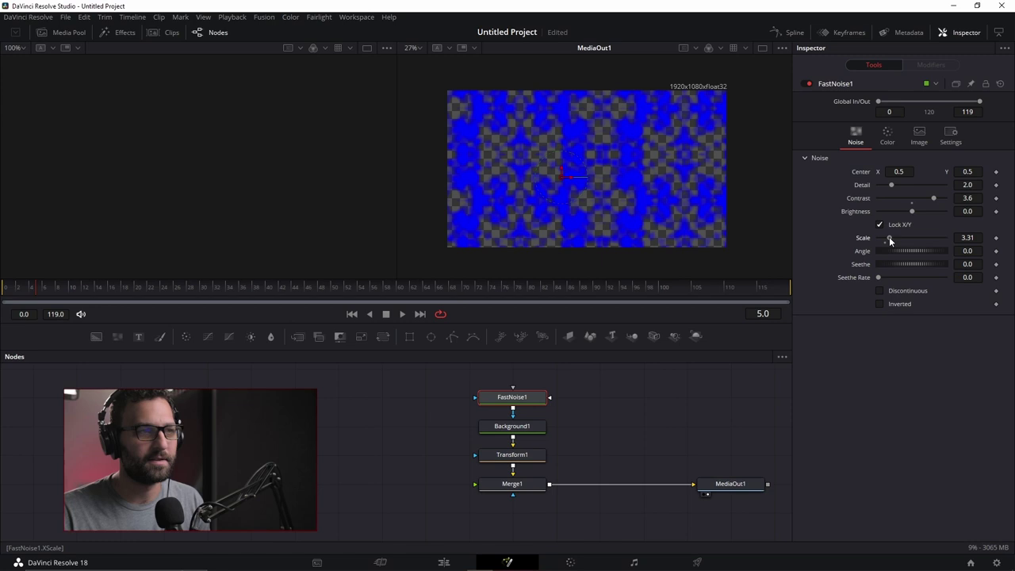
click(514, 428)
- Set Transform1's size to 0.569, try another Center X, then undo back to 0.409
click(523, 456)
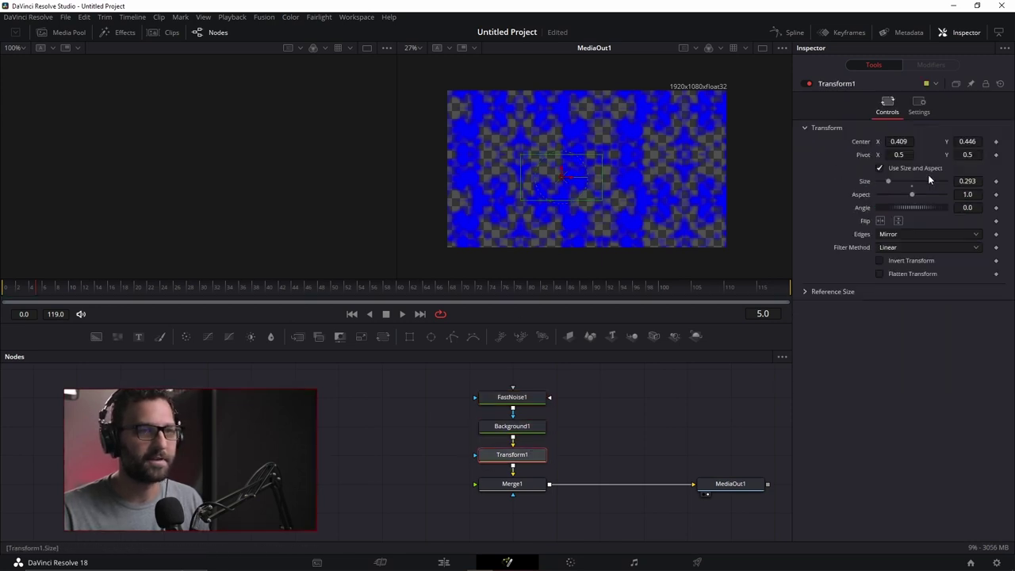
drag(977, 184, 955, 180)
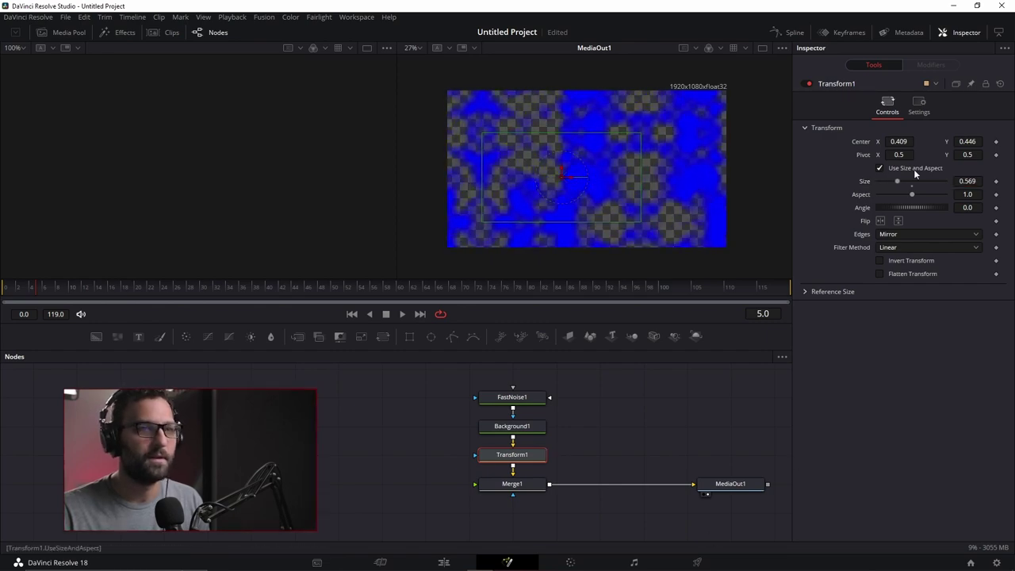
drag(898, 141, 565, 141)
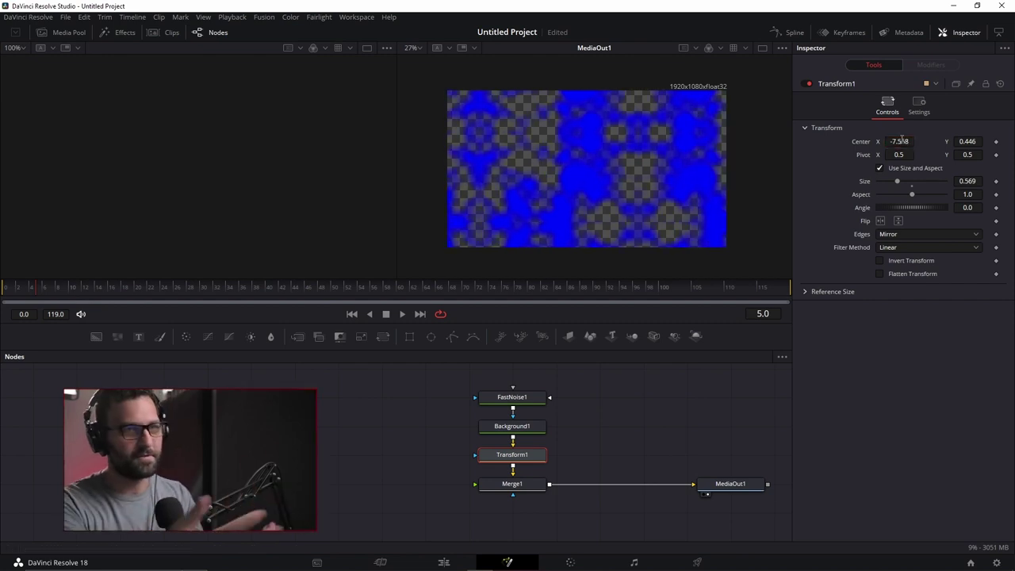
key(ctrl+z)
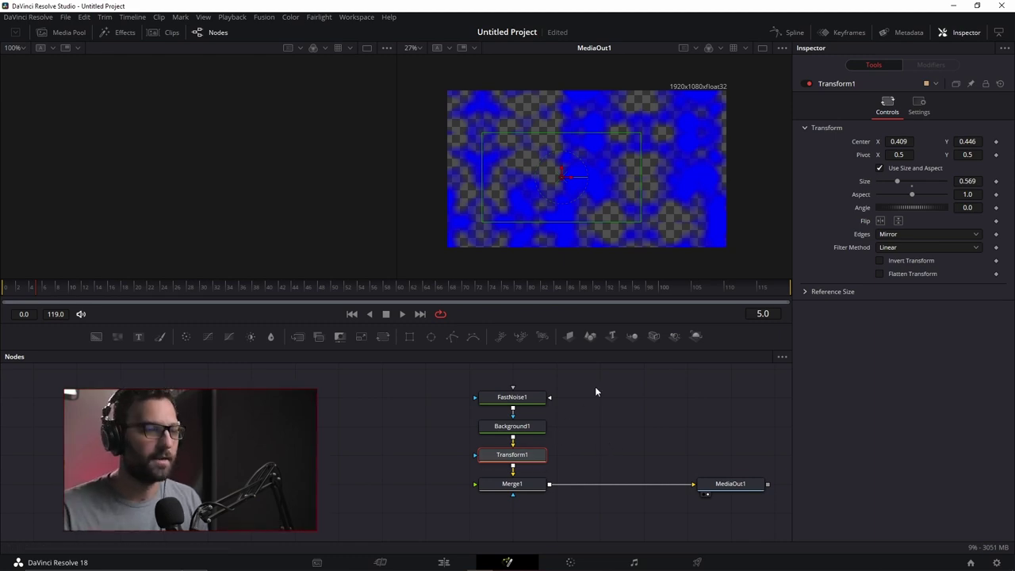
- Delete FastNoise1 and reset Transform1 to its default settings
click(512, 398)
key(Delete)
click(529, 460)
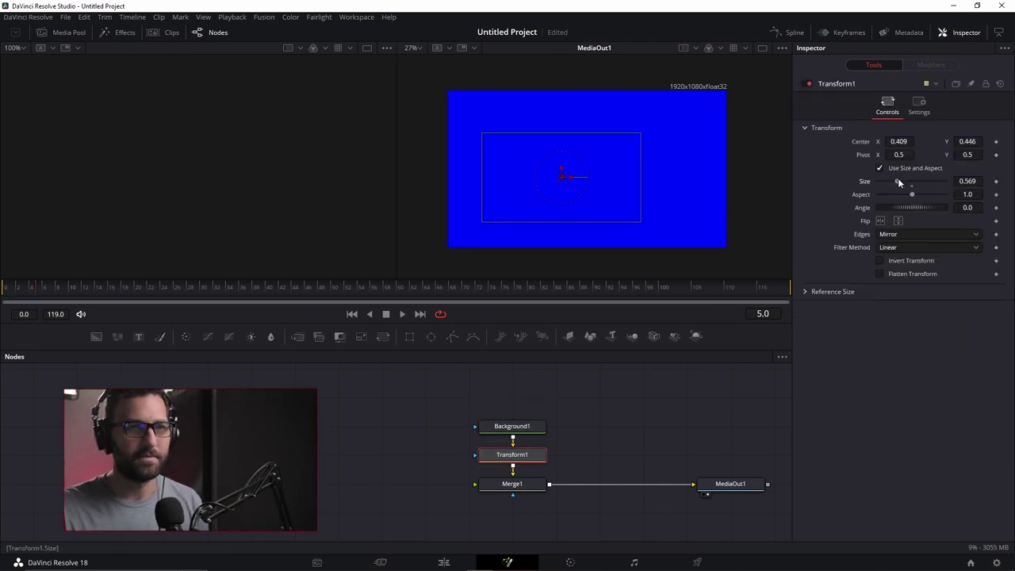
click(1000, 83)
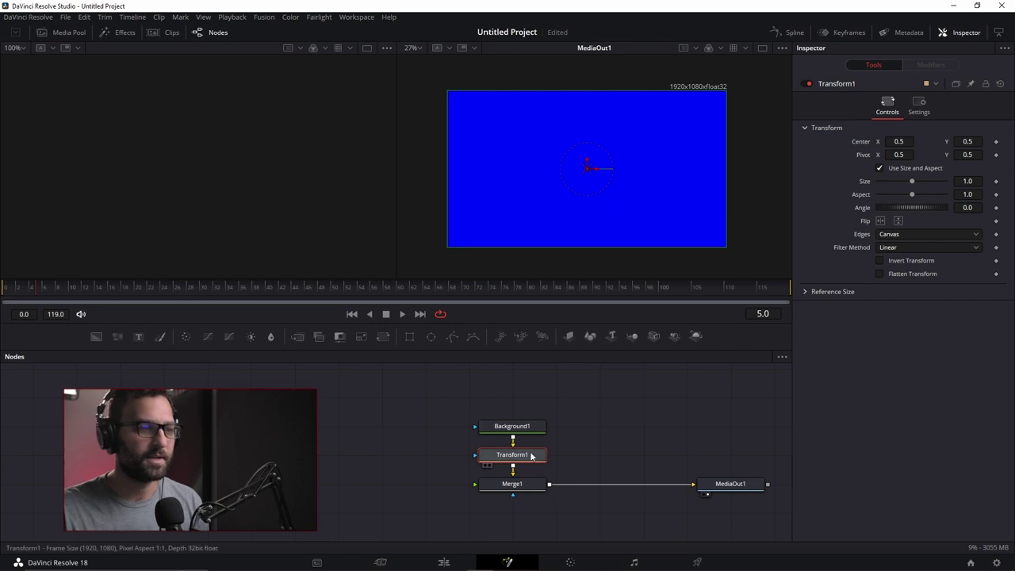
- Mask Background1 with a Rectangle1 node placed above it in the node graph
click(529, 425)
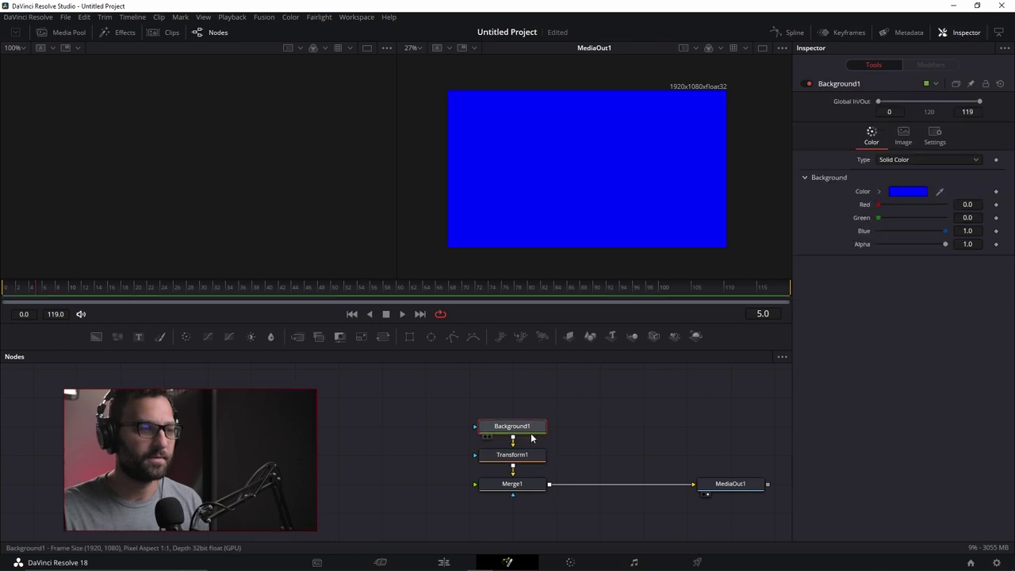
click(408, 336)
drag(673, 431, 512, 428)
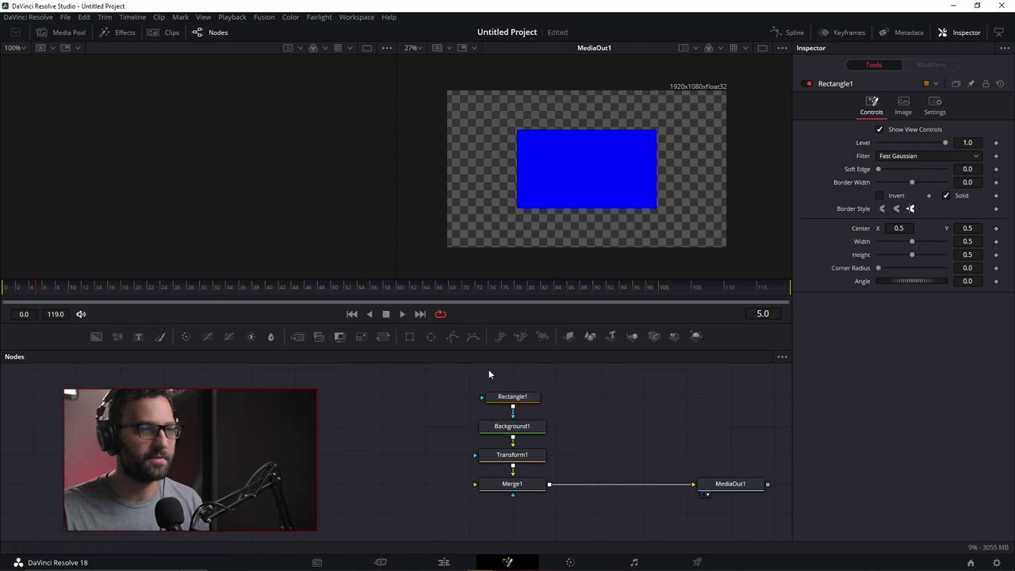
click(138, 337)
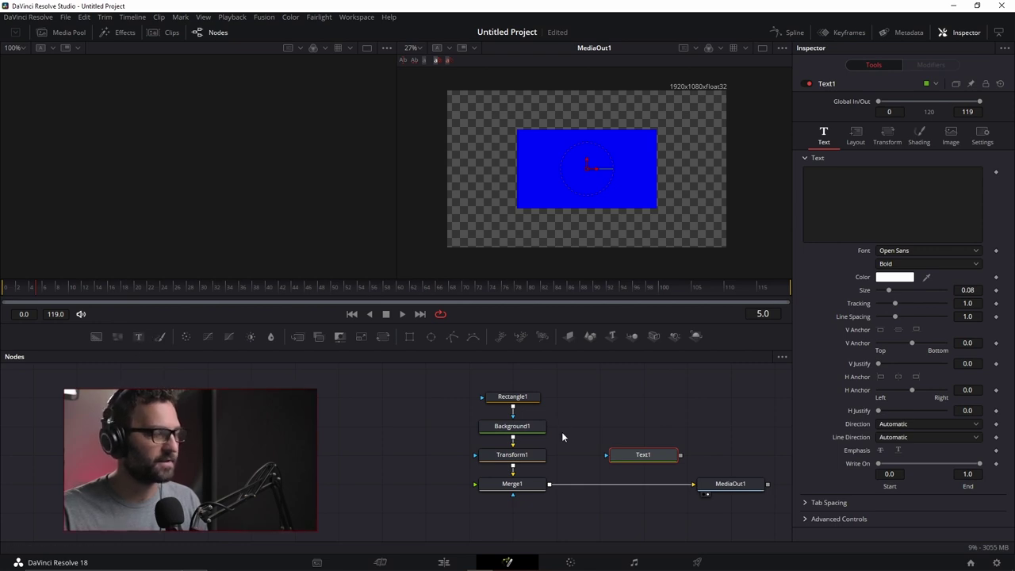
- Connect Text1 into Merge1 and enter the title 'baXcast!', fixing the typos
drag(648, 456, 480, 487)
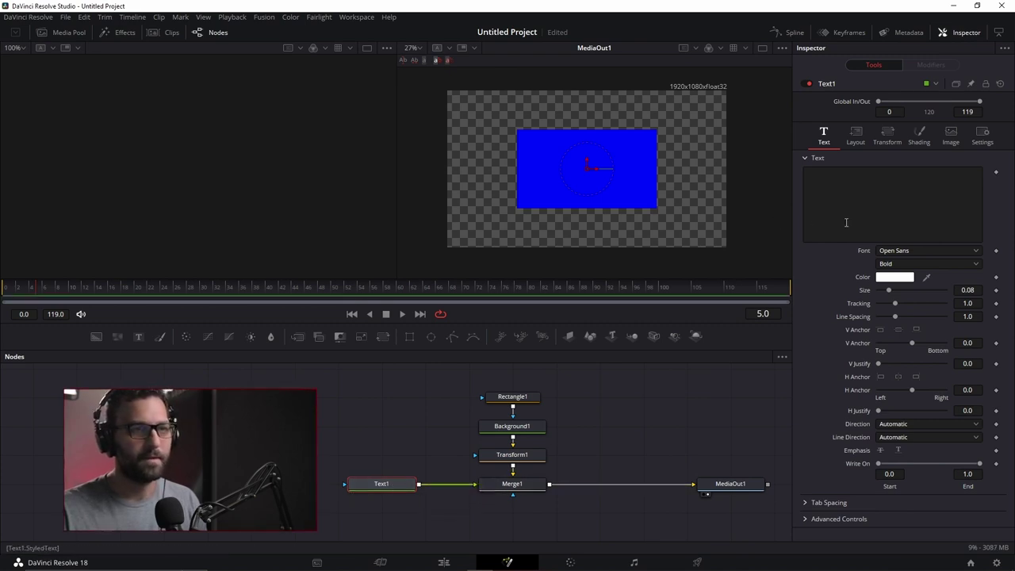
click(832, 176)
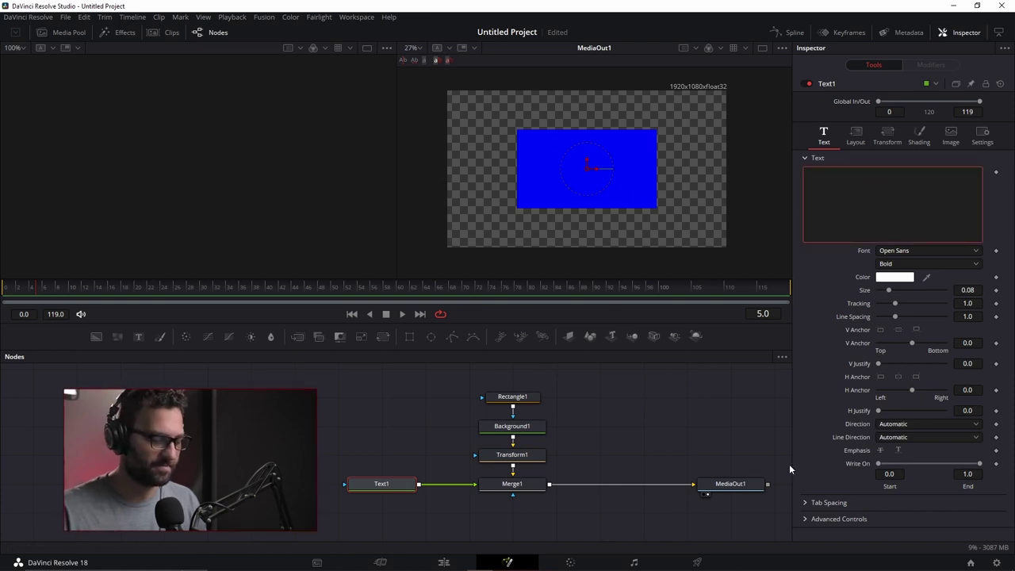
text(baXCA)
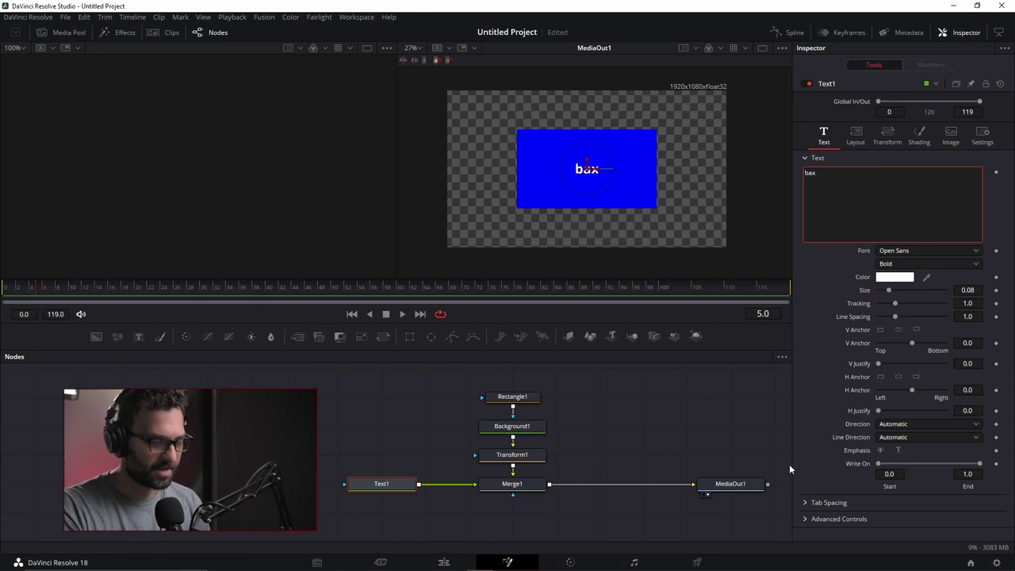
text(N)
key(BackSpace)
key(BackSpace)
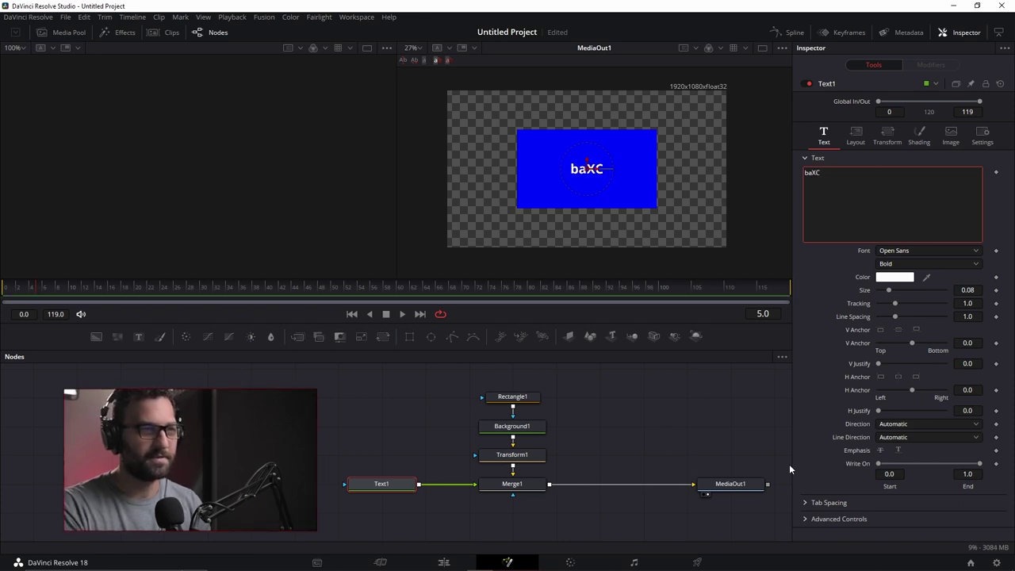
text(ast!)
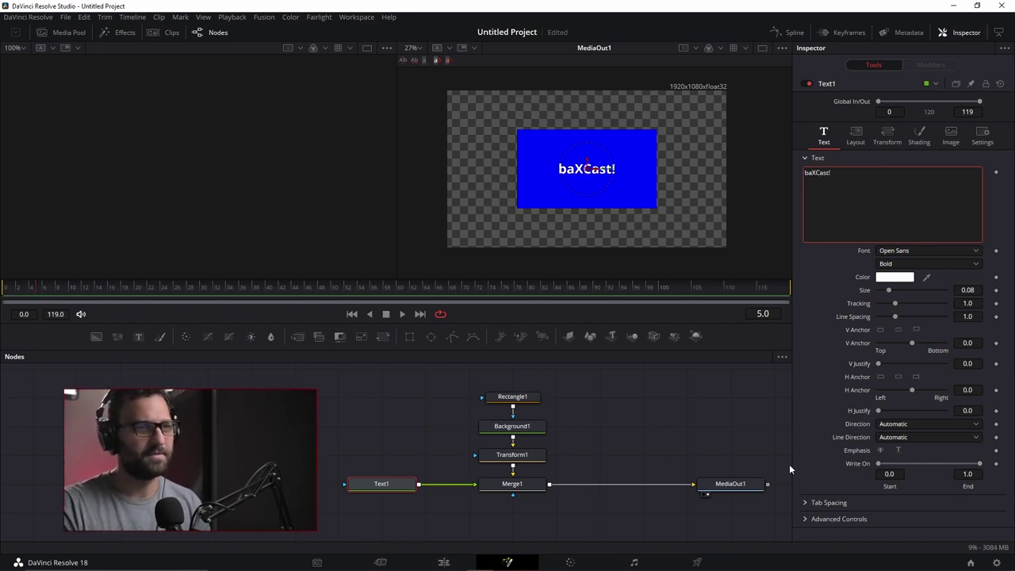
key(BackSpace)
text(c)
click(655, 418)
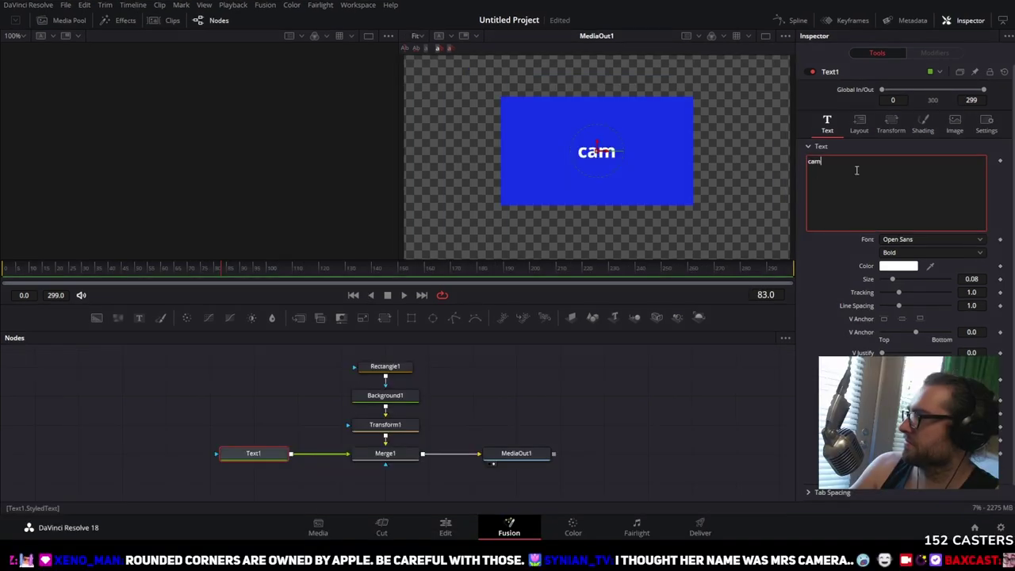
text(eratim)
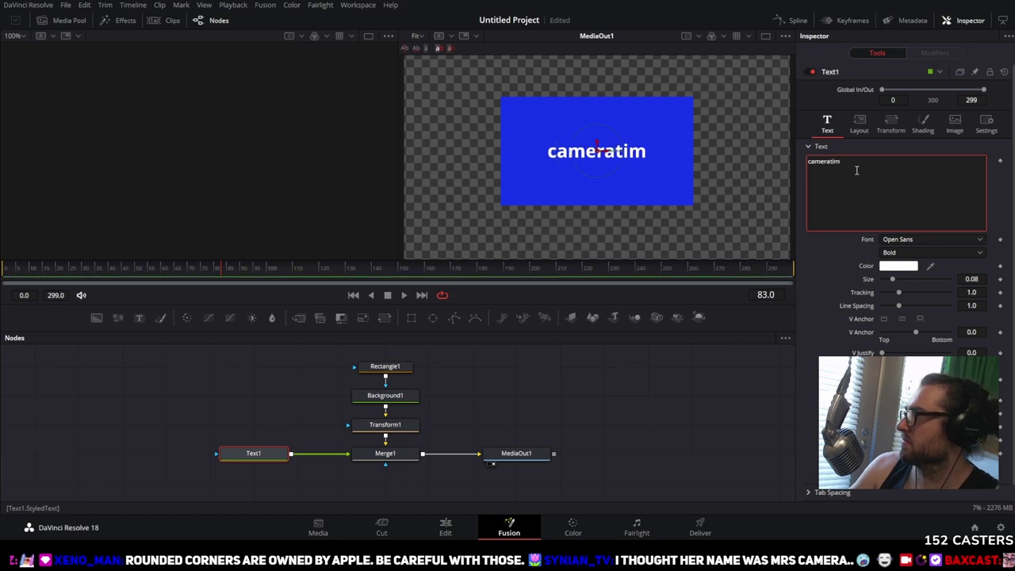
text(!)
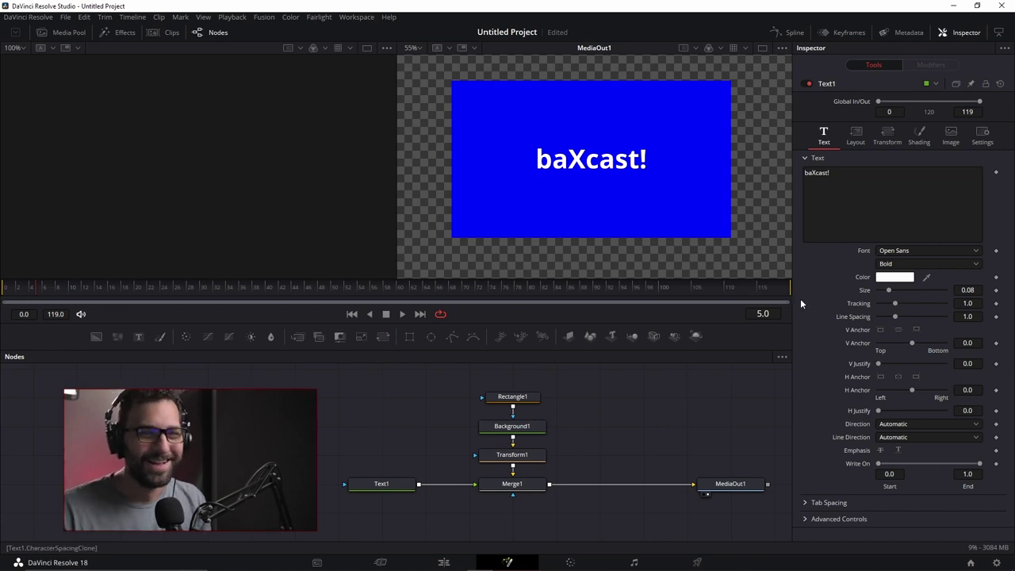
scroll(589, 219, down, 2)
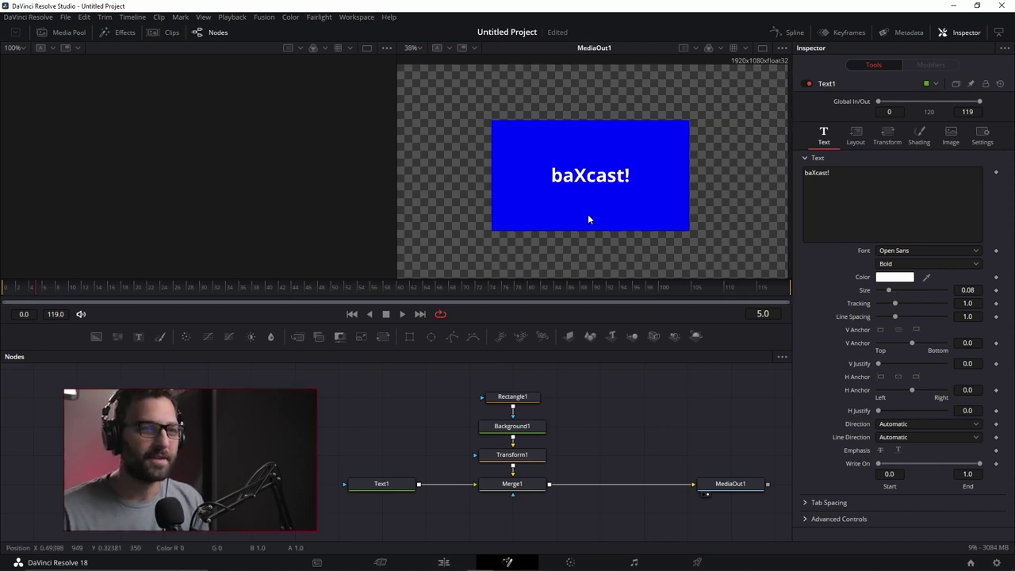
- Keep the Open Sans font and enlarge the title to size 0.1378
click(912, 250)
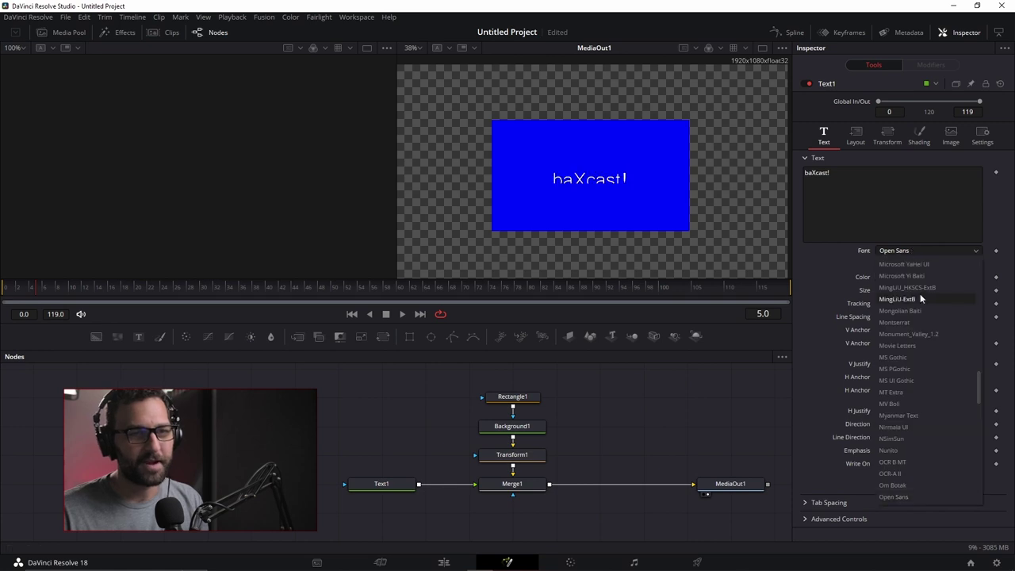
click(810, 258)
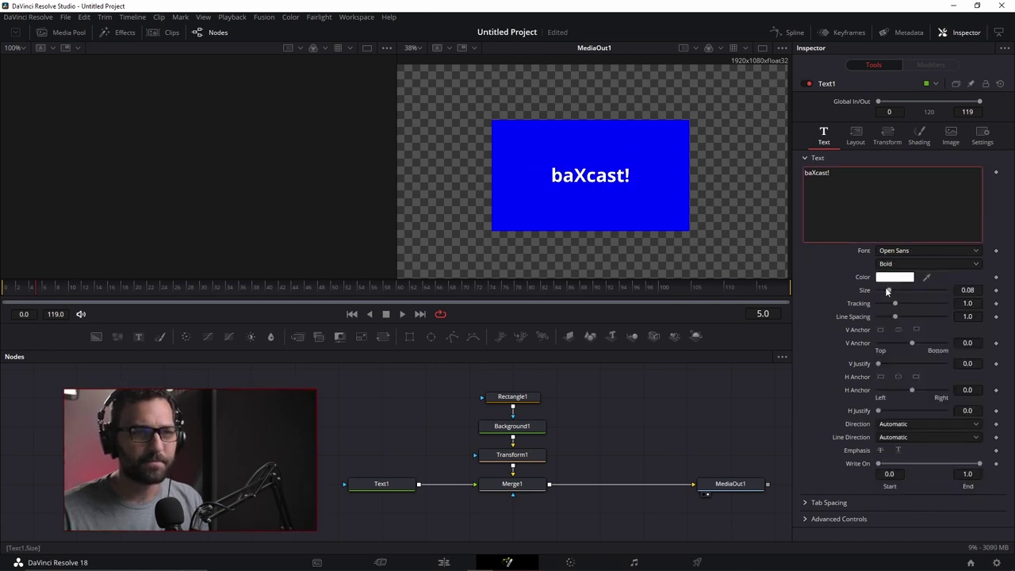
drag(888, 293, 902, 316)
- Add a second title line 'CameraTim' and loosen the line spacing to 1.347
click(886, 219)
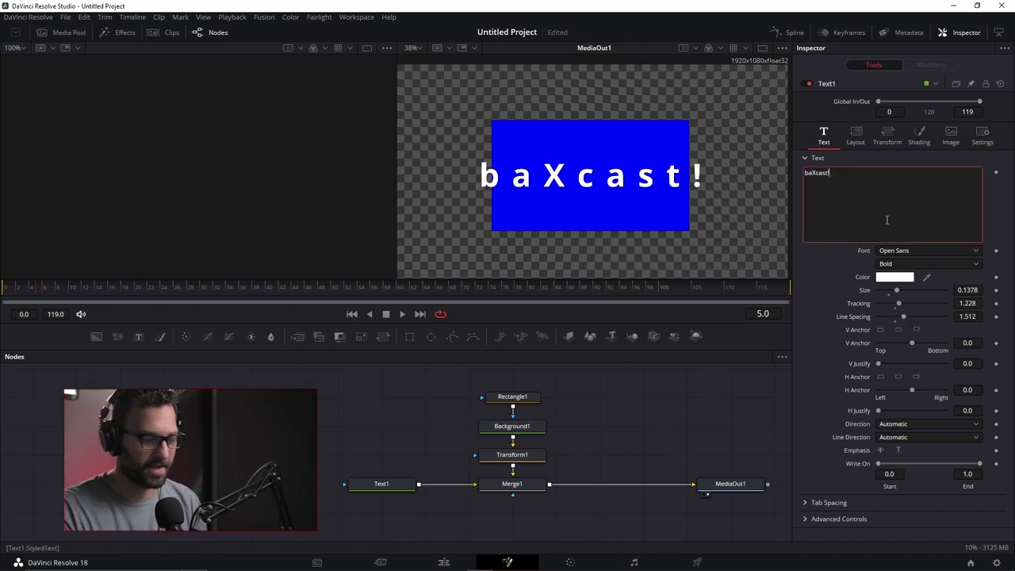
key(Return)
text(CameraTim)
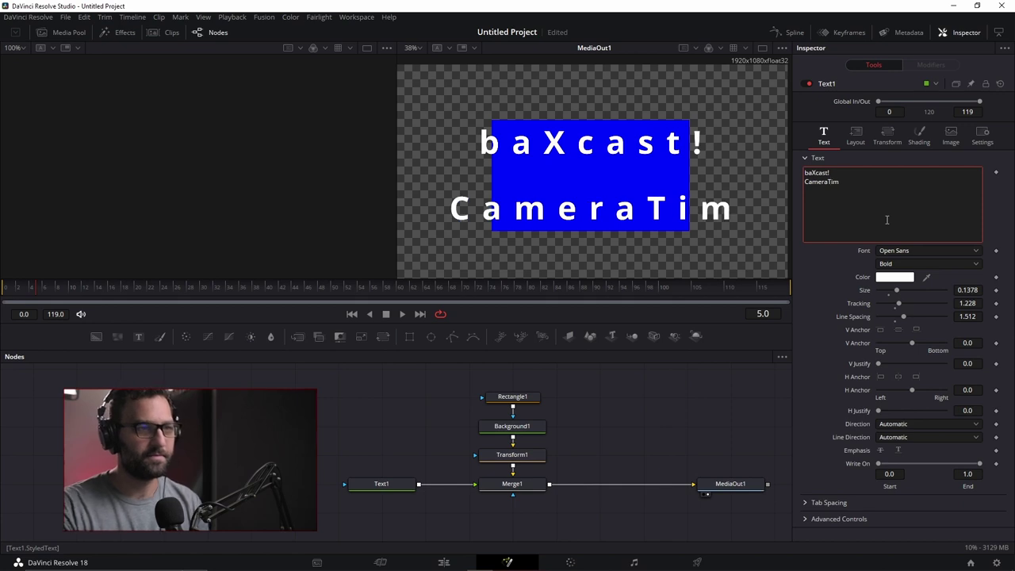
drag(903, 315, 896, 342)
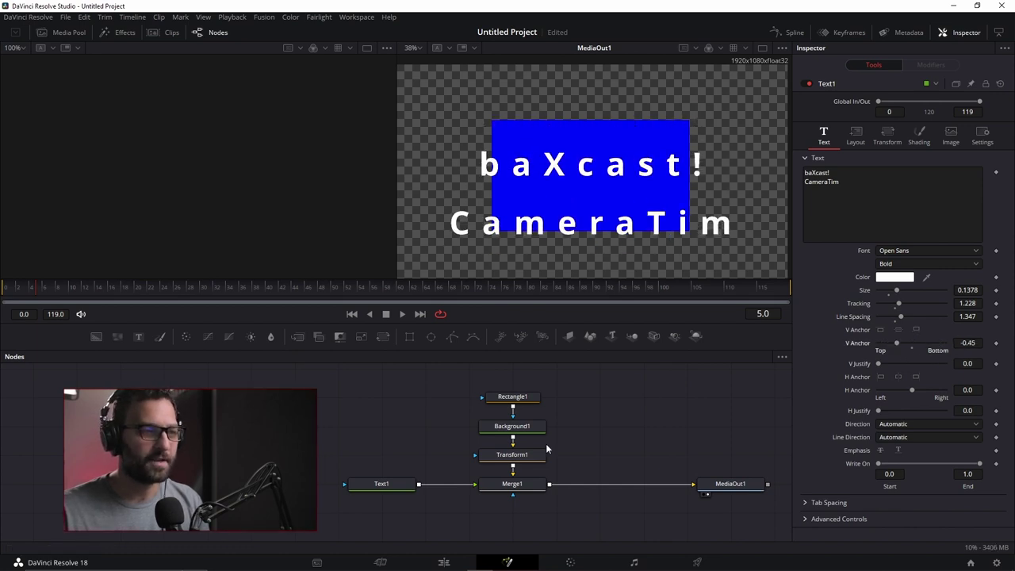
click(385, 484)
- Push the title's V Anchor to -1.0 and compare the top, centre and bottom anchor buttons
scroll(611, 184, down, 2)
scroll(610, 184, up, 1)
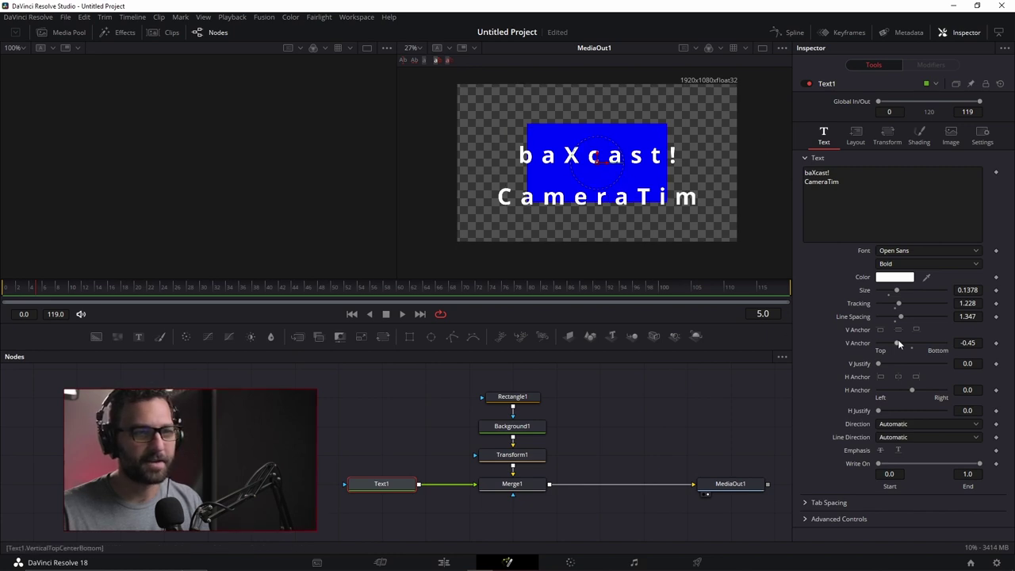
drag(897, 340, 977, 349)
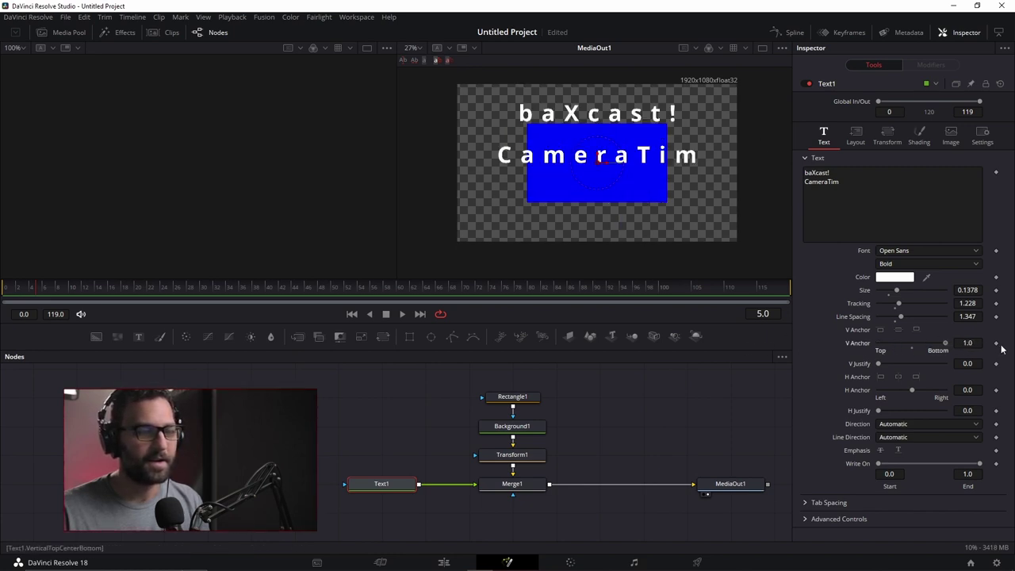
mouse_move(945, 343)
mouse_down()
mouse_move(860, 344)
mouse_move(918, 343)
mouse_move(863, 354)
mouse_move(948, 357)
mouse_up()
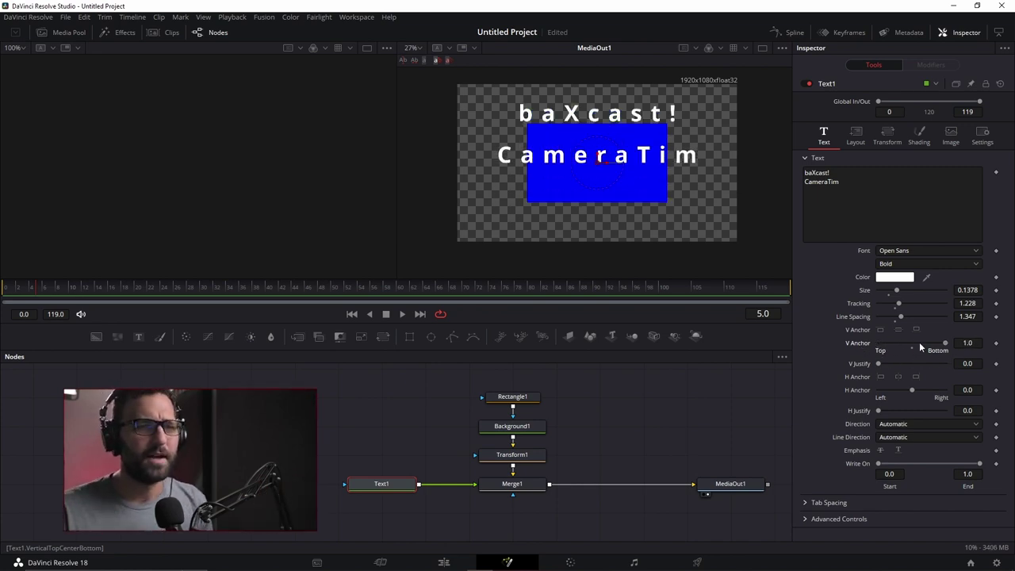
click(883, 329)
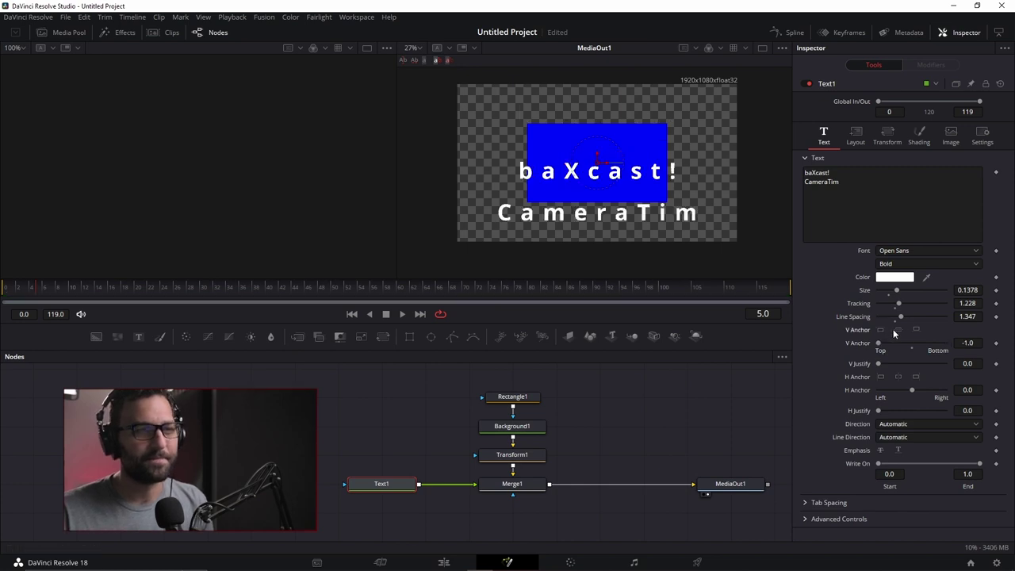
click(892, 329)
click(896, 329)
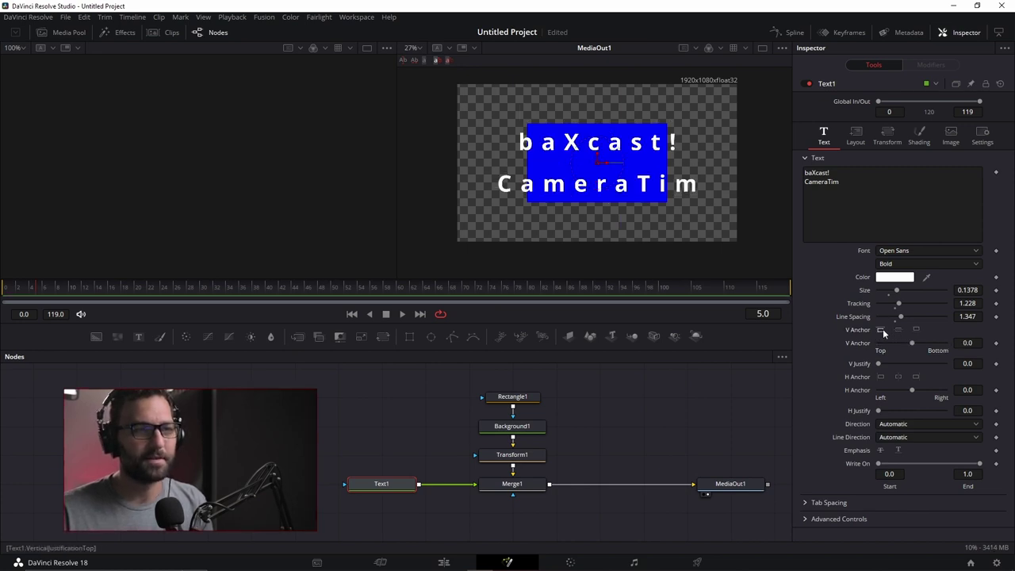
click(905, 328)
click(890, 328)
- Centre the vertical and horizontal anchoring, then scrub Write On back to fully revealed
click(899, 329)
click(880, 377)
click(898, 377)
click(916, 377)
click(880, 376)
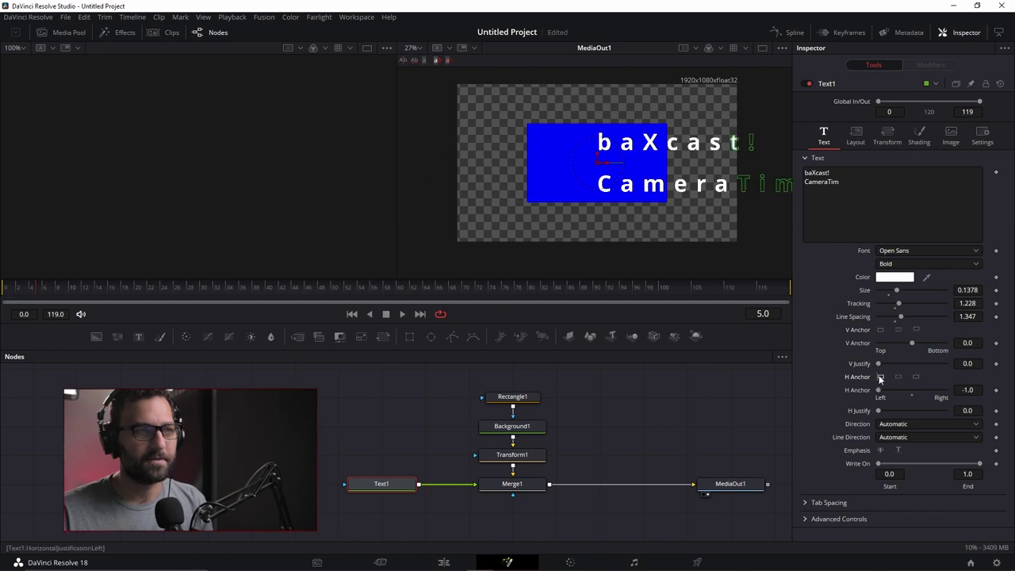
click(898, 376)
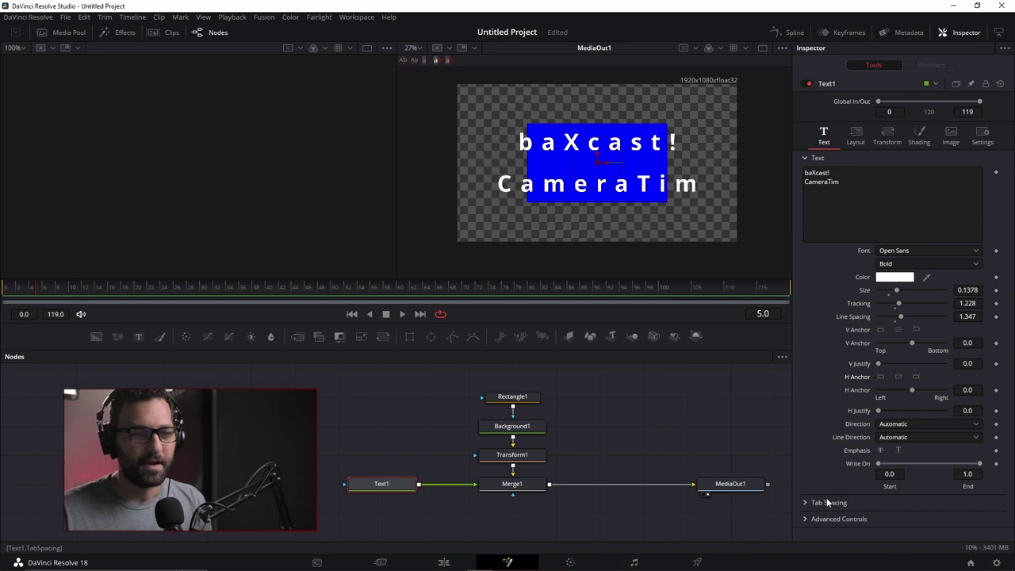
drag(980, 462, 882, 471)
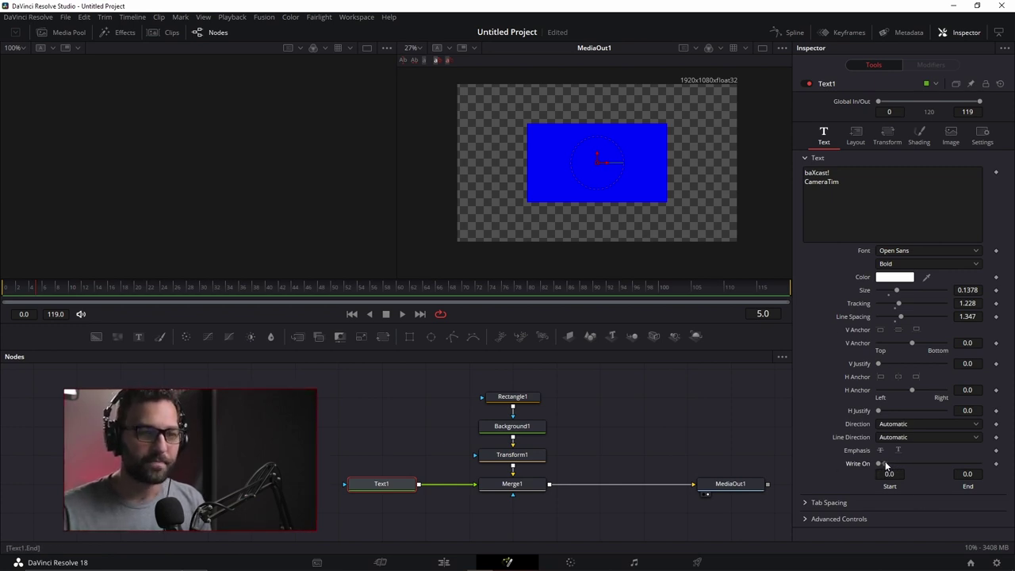
drag(885, 460, 997, 468)
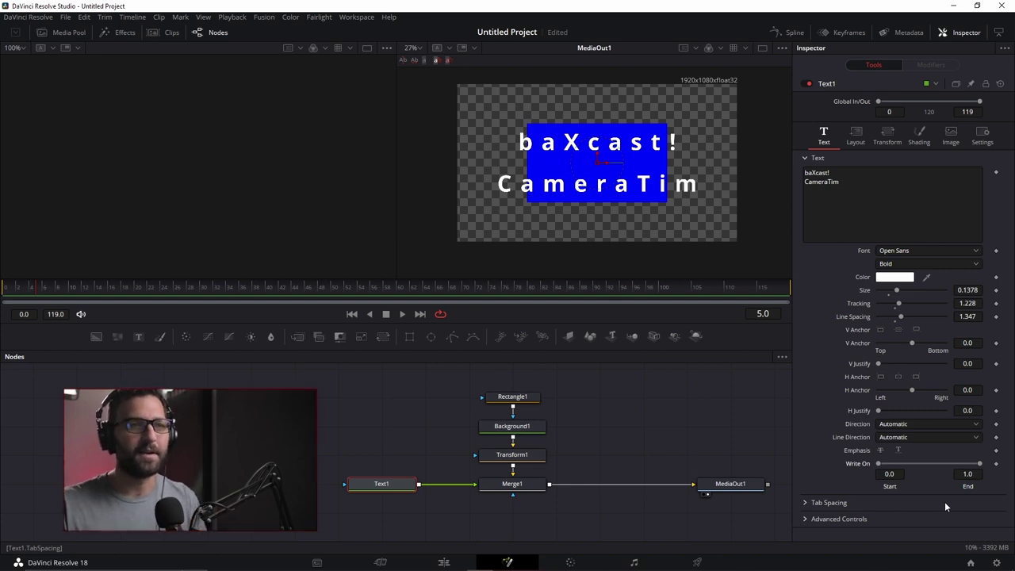
- Keep the title fully written on and shift it slightly right in the Layout settings
mouse_move(980, 468)
mouse_down()
mouse_move(861, 470)
mouse_move(996, 480)
mouse_up()
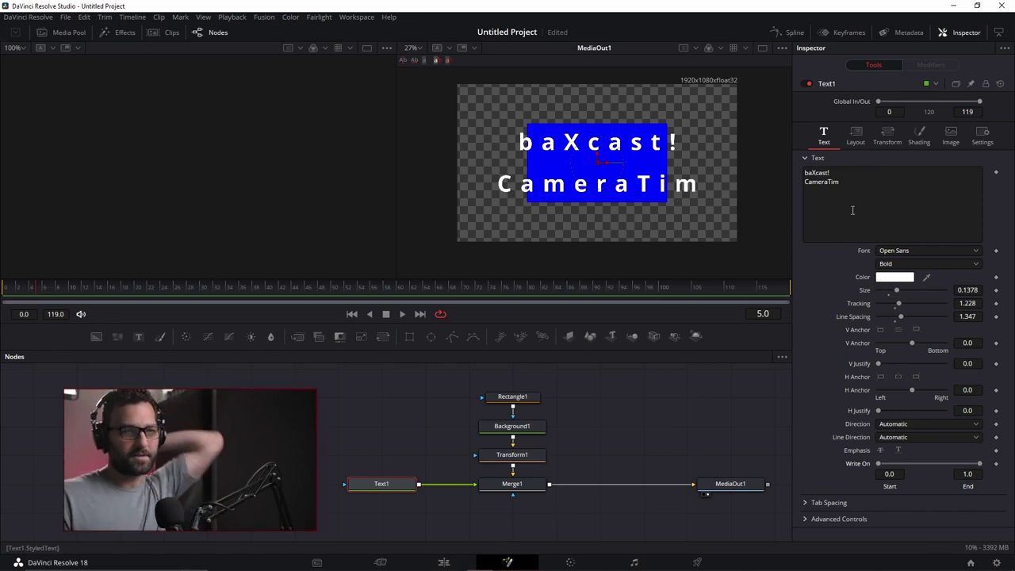
click(860, 147)
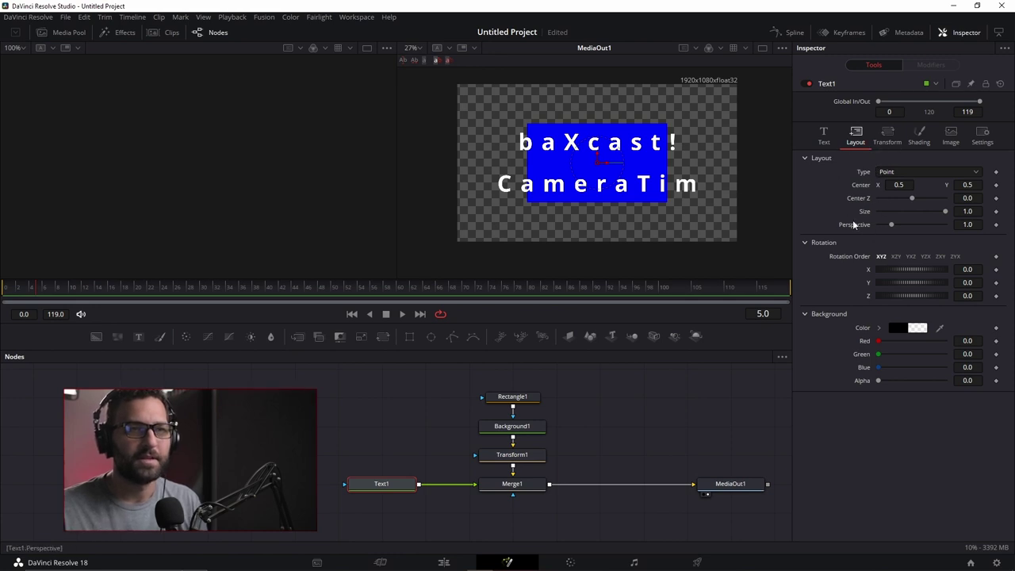
drag(898, 185, 923, 205)
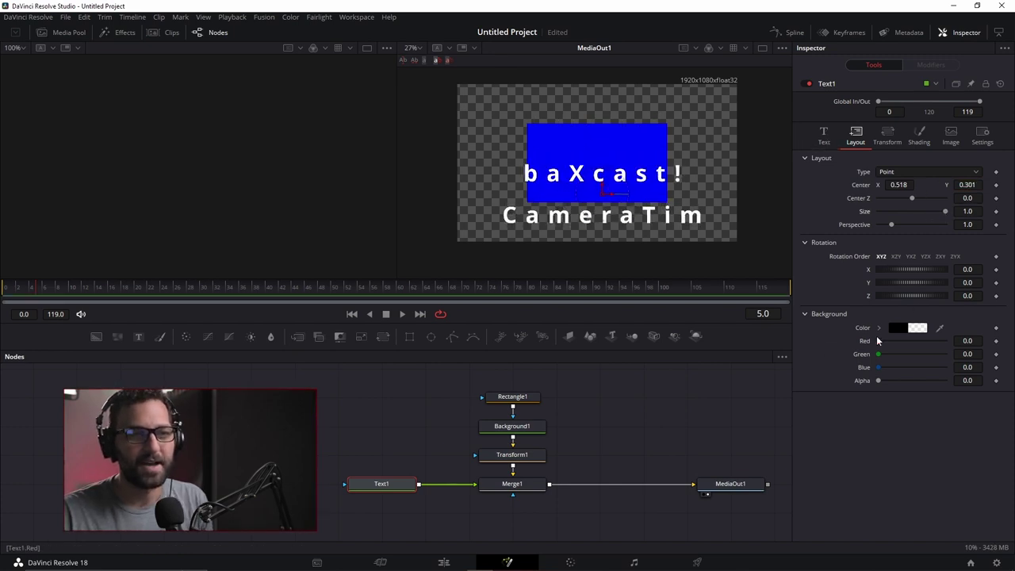
- Shrink the title to 0.748 and give the text an opaque green background
mouse_move(878, 340)
mouse_down()
mouse_move(906, 337)
mouse_move(893, 338)
mouse_up()
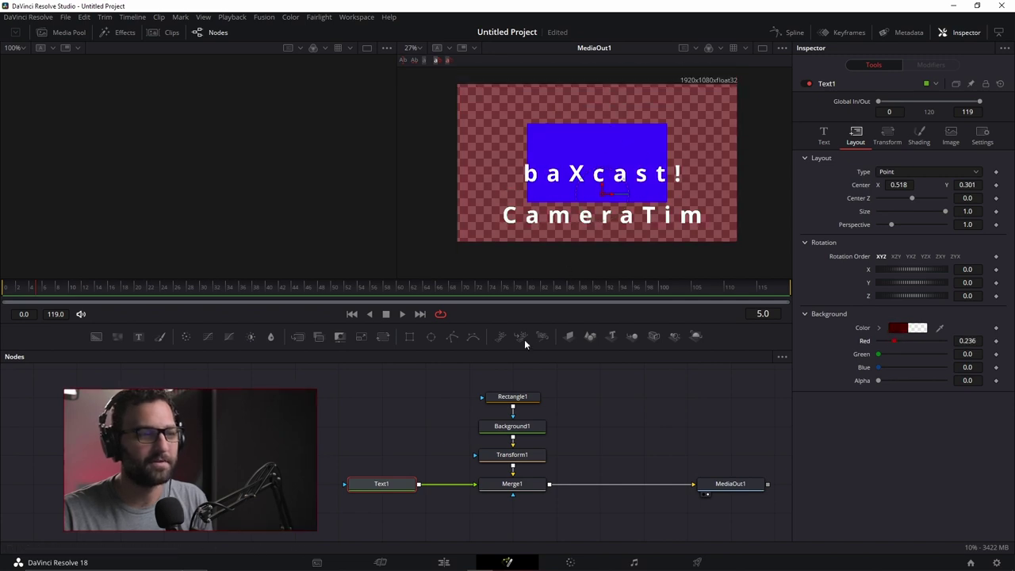
mouse_move(880, 356)
mouse_down()
mouse_move(895, 355)
mouse_move(879, 354)
mouse_up()
drag(378, 486, 334, 487)
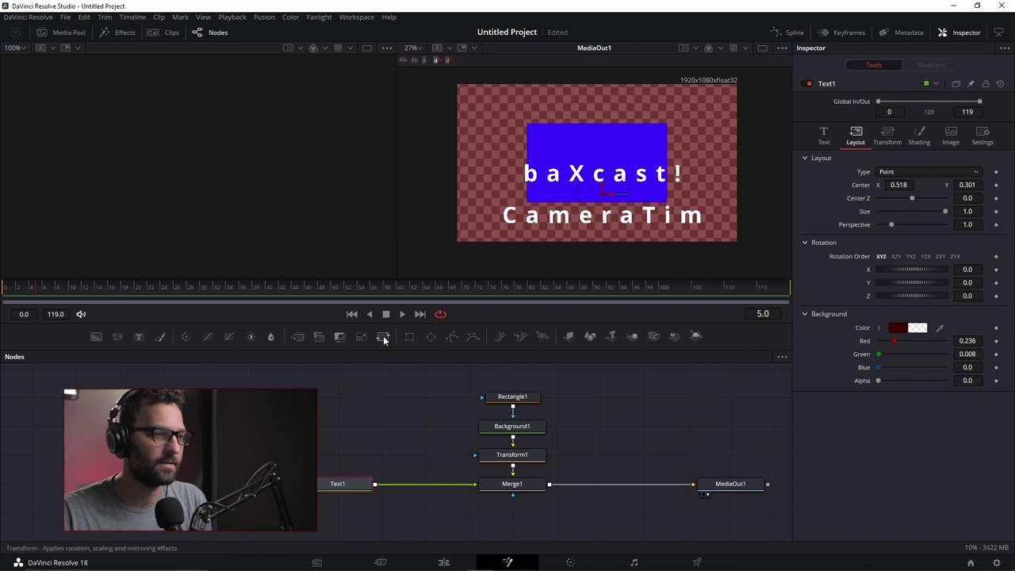
drag(943, 212, 927, 214)
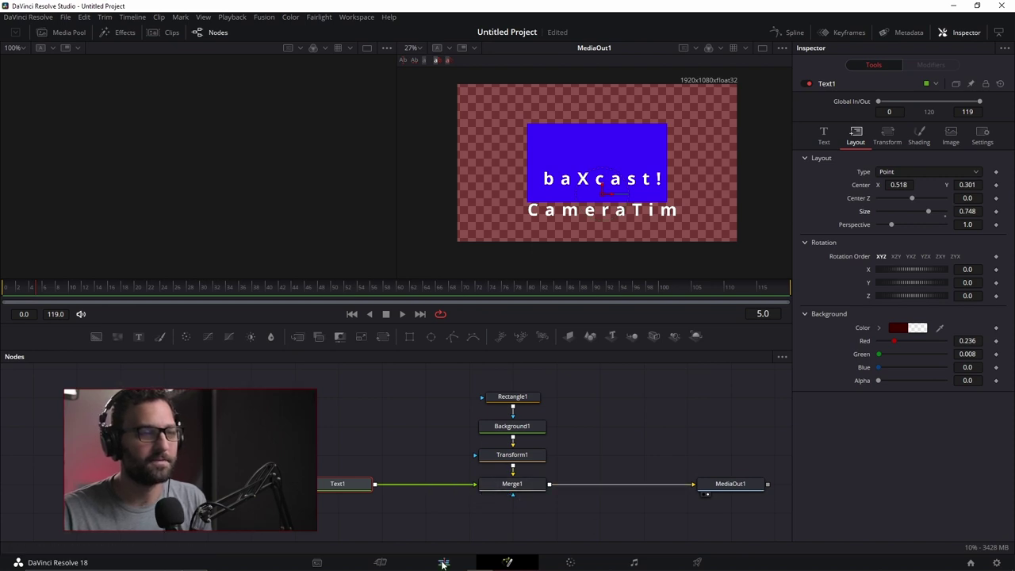
drag(881, 356, 964, 381)
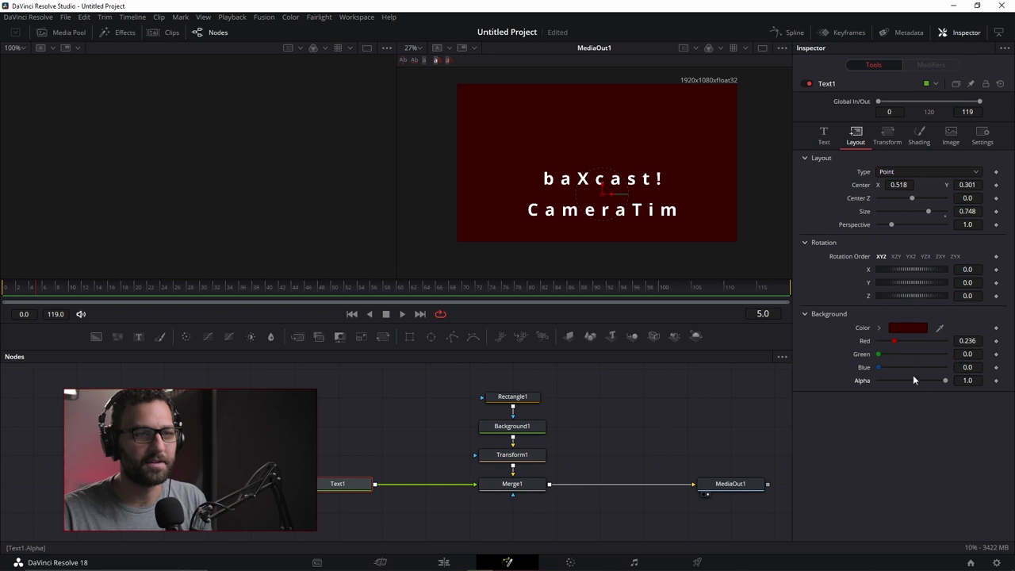
mouse_move(879, 355)
mouse_down()
mouse_move(920, 351)
mouse_move(899, 354)
mouse_move(914, 365)
mouse_move(883, 365)
mouse_move(866, 343)
mouse_up()
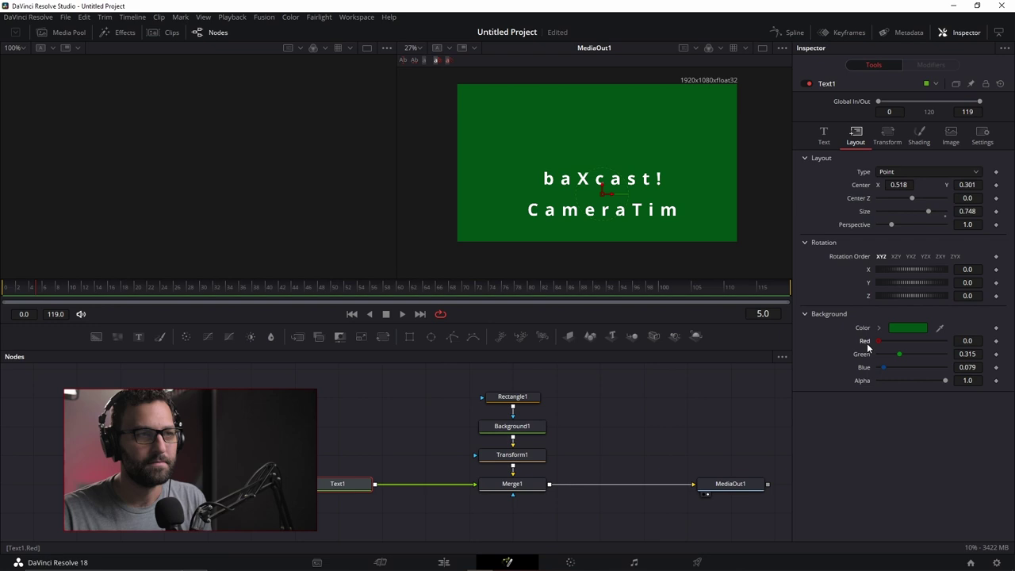
click(383, 337)
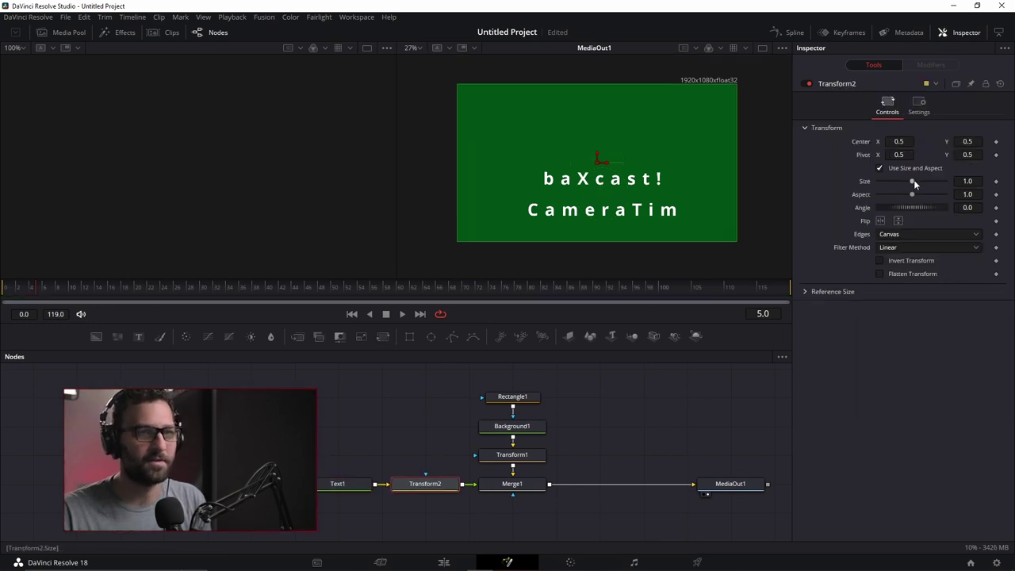
- Halve the title with Transform2 at size 0.5 and make Text1's background transparent
drag(911, 180, 898, 186)
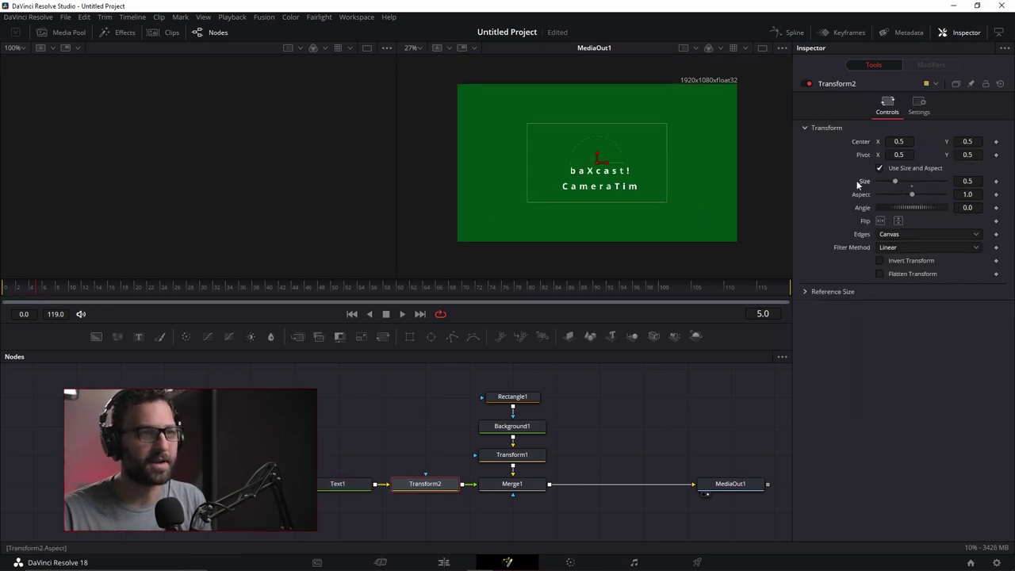
click(337, 483)
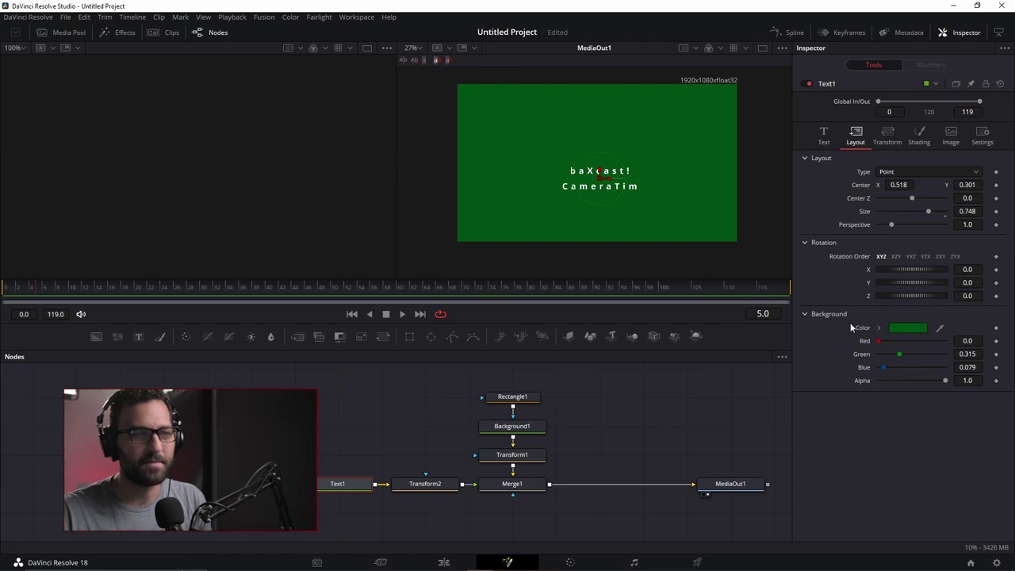
drag(901, 359, 870, 367)
drag(945, 381, 872, 382)
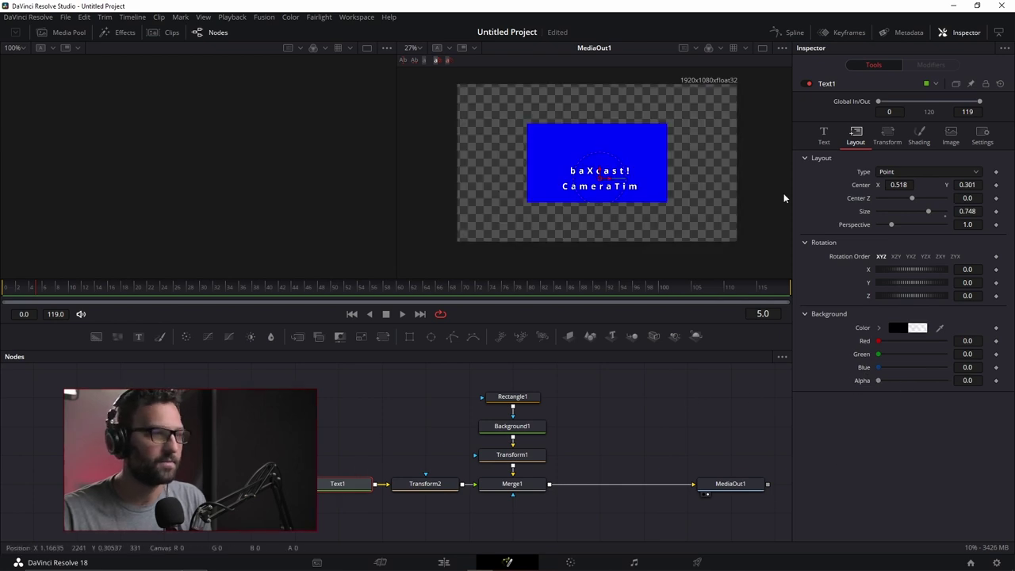
- Reset Text1's size to 1.0 and recentre it at 0.5, 0.5
double_click(945, 214)
click(900, 184)
text(0.5)
key(Tab)
text(0.5)
key(Return)
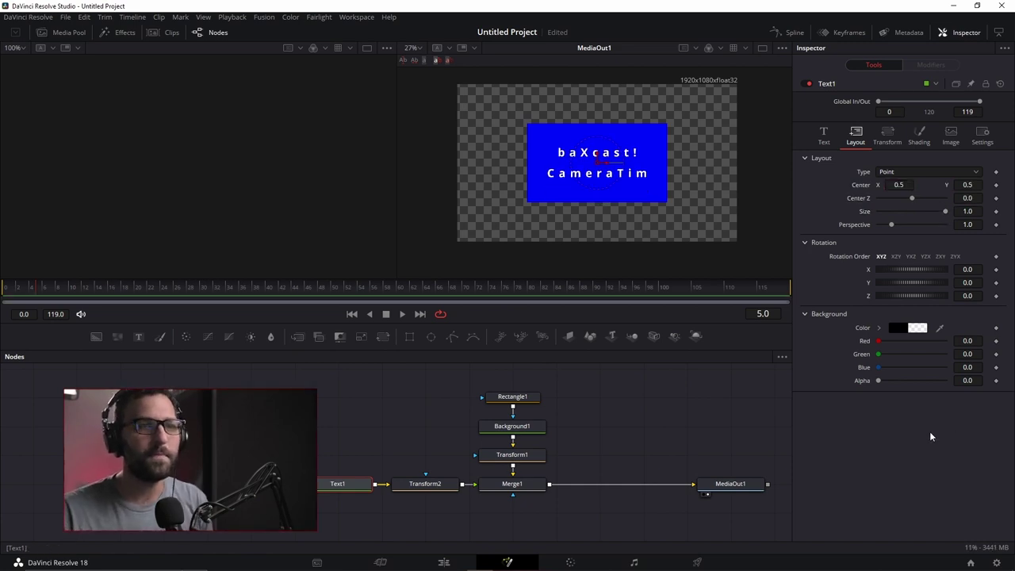
key(ctrl+plus)
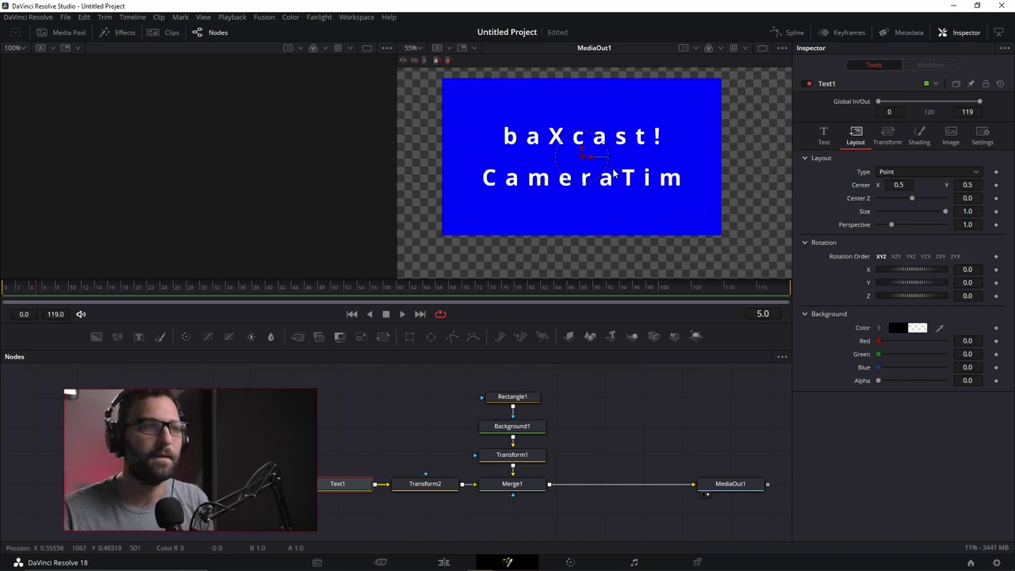
- Widen Text1's character spacing to 1.323
click(886, 136)
drag(898, 185, 900, 187)
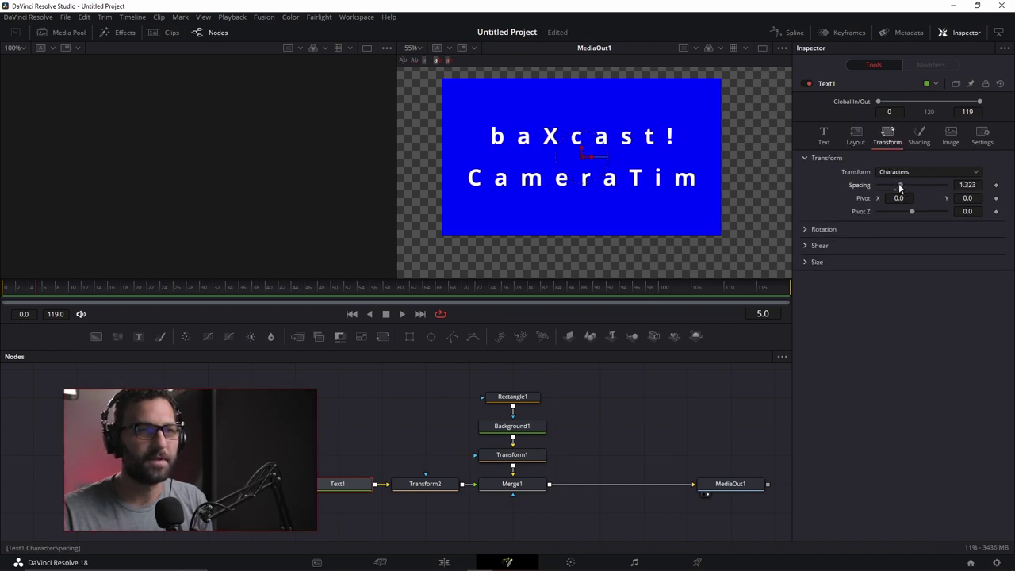
click(805, 263)
click(804, 262)
- Try the character Rotation and Shear sliders, leaving both at 0
click(806, 244)
click(804, 245)
click(803, 229)
click(803, 226)
click(805, 229)
drag(902, 256, 874, 288)
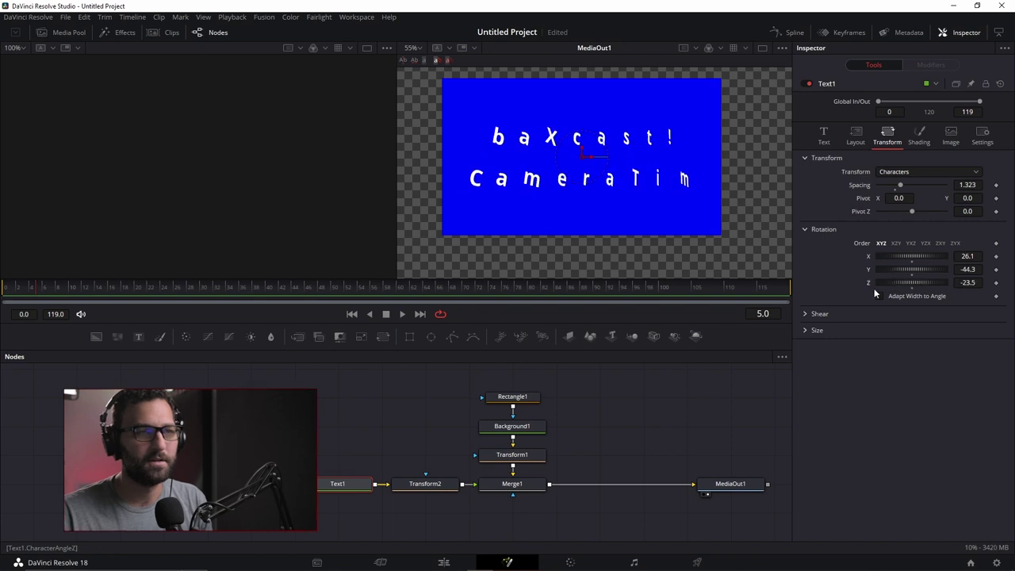
click(804, 313)
mouse_move(912, 329)
mouse_down()
mouse_move(945, 325)
mouse_move(867, 328)
mouse_move(952, 333)
mouse_move(888, 329)
mouse_move(915, 327)
mouse_move(880, 341)
mouse_move(920, 351)
mouse_move(911, 341)
mouse_up()
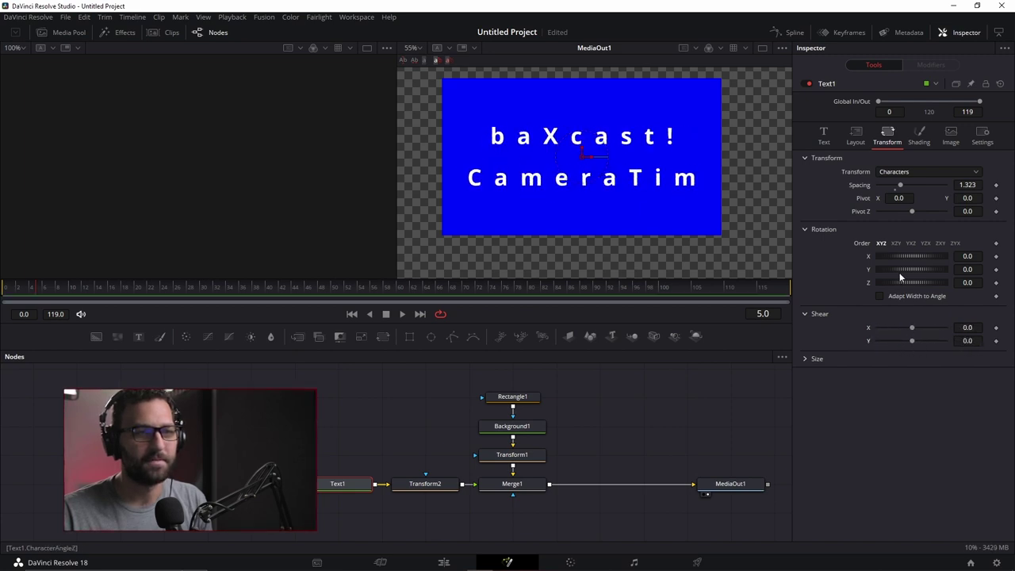
click(918, 135)
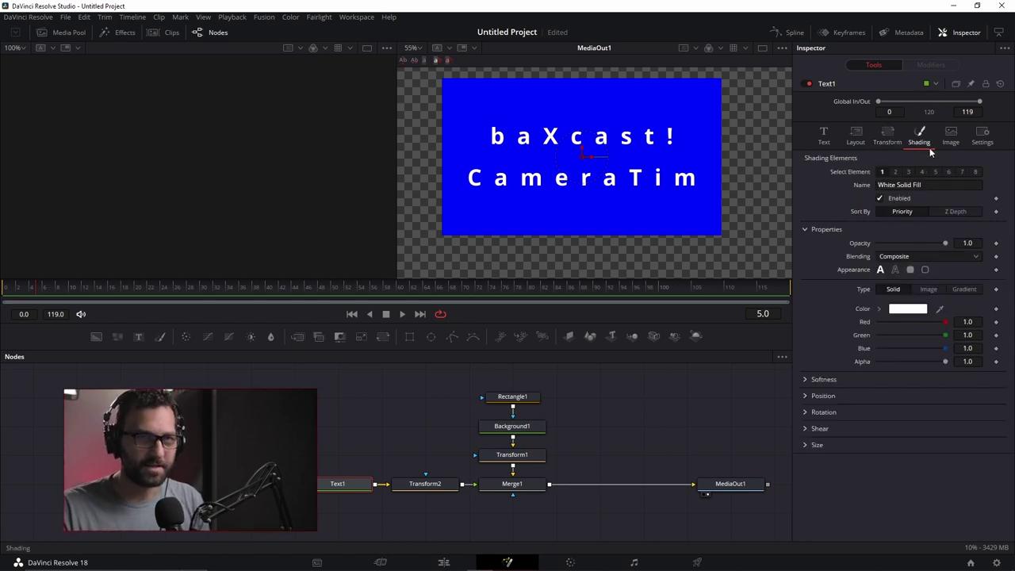
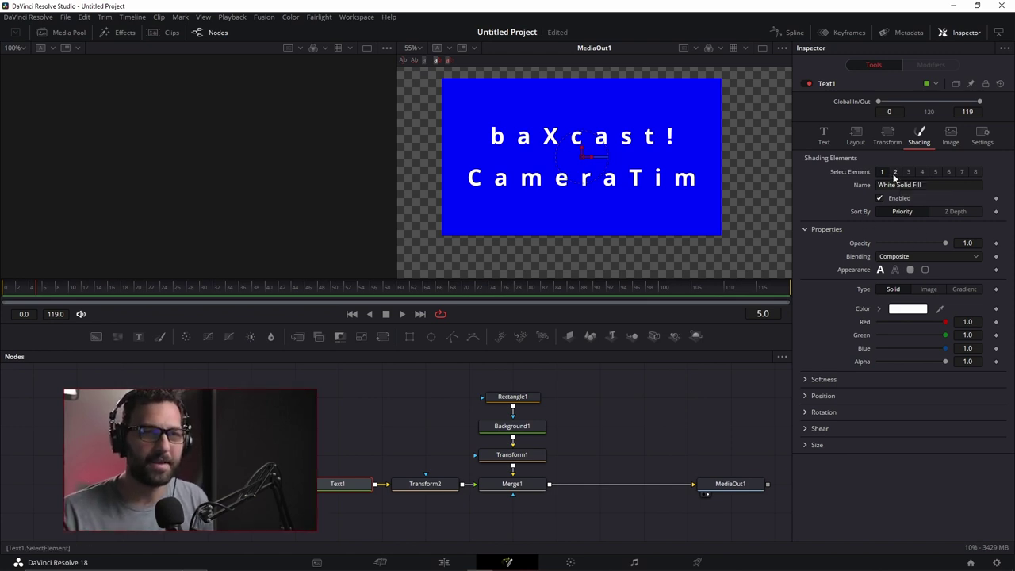
- Enable Text1's Red Outline shading element and thicken it to about 0.05
click(895, 172)
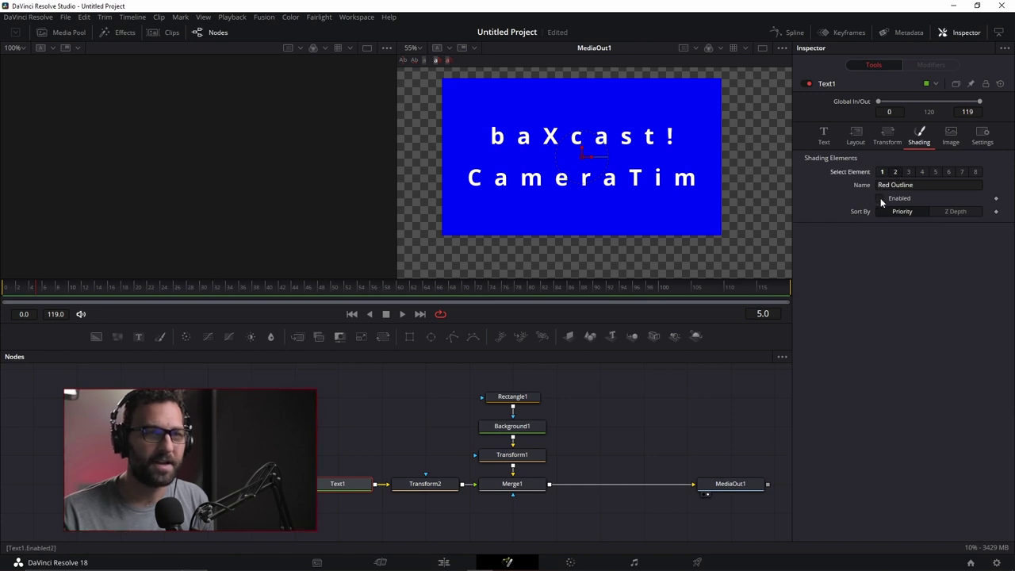
click(880, 197)
scroll(542, 150, up, 5)
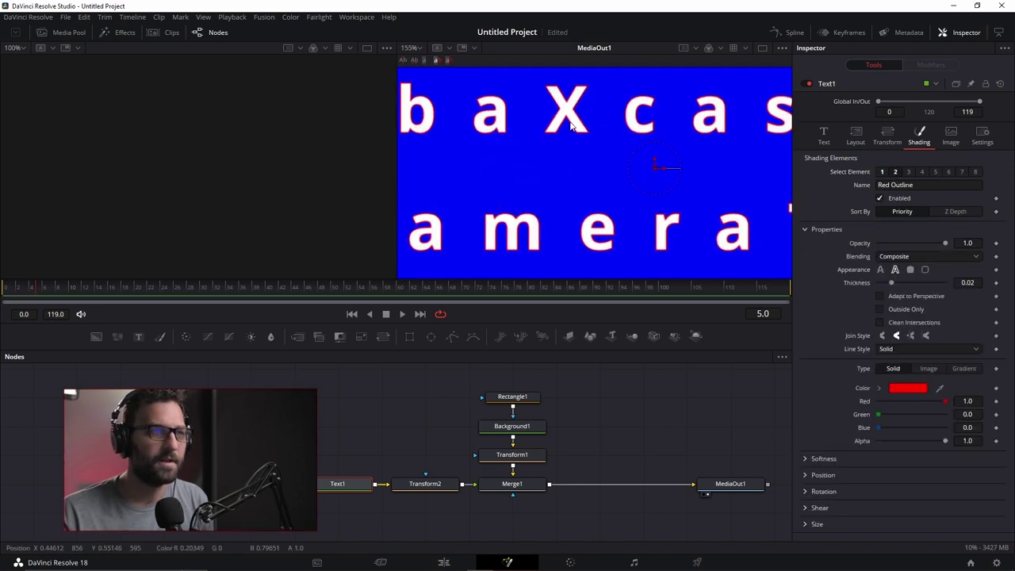
scroll(570, 131, up, 3)
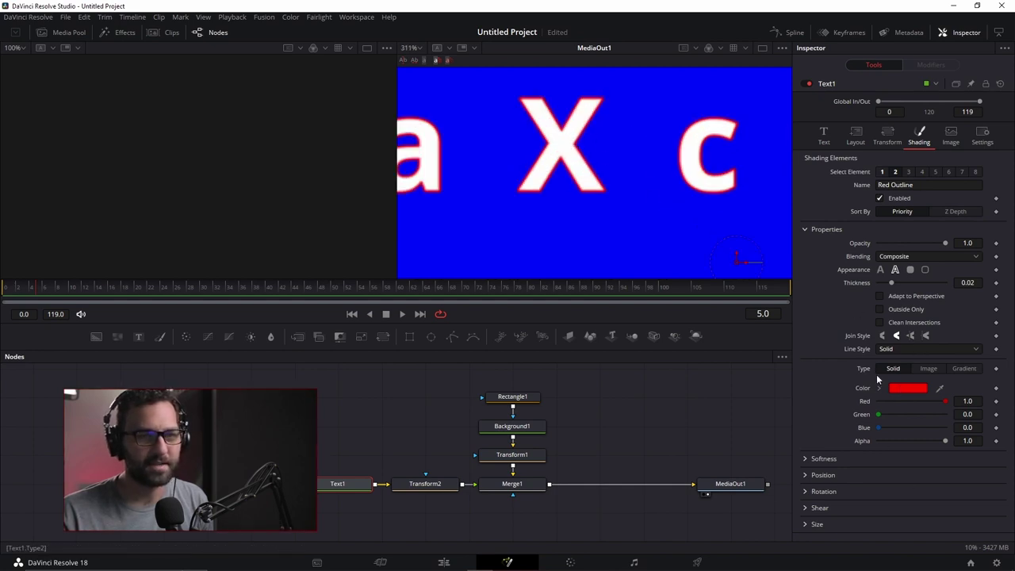
drag(890, 283, 912, 293)
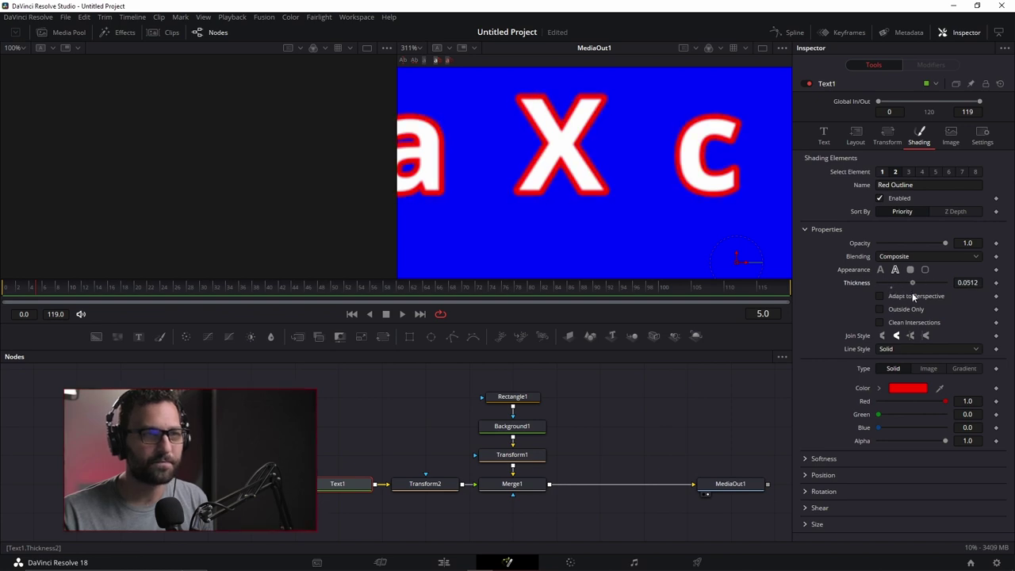
click(908, 172)
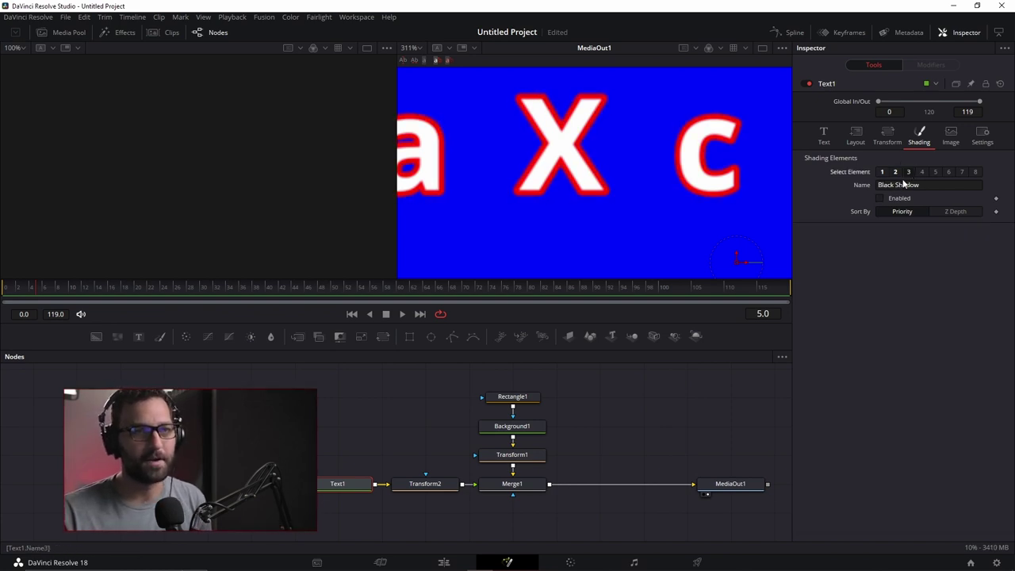
- Enable the Black Shadow element, soften its edges, and keep its horizontal offset at 0.05
click(880, 198)
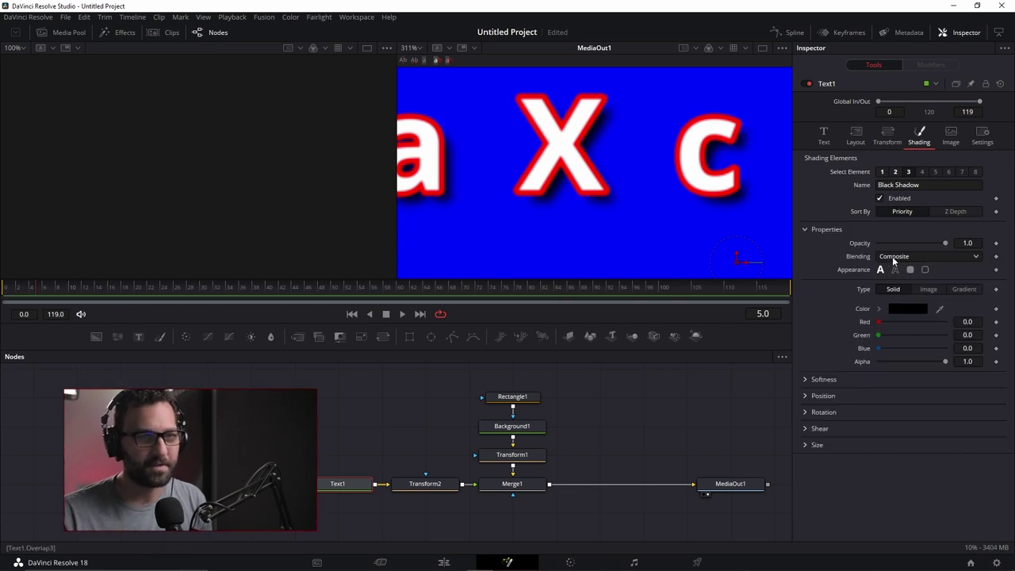
click(816, 380)
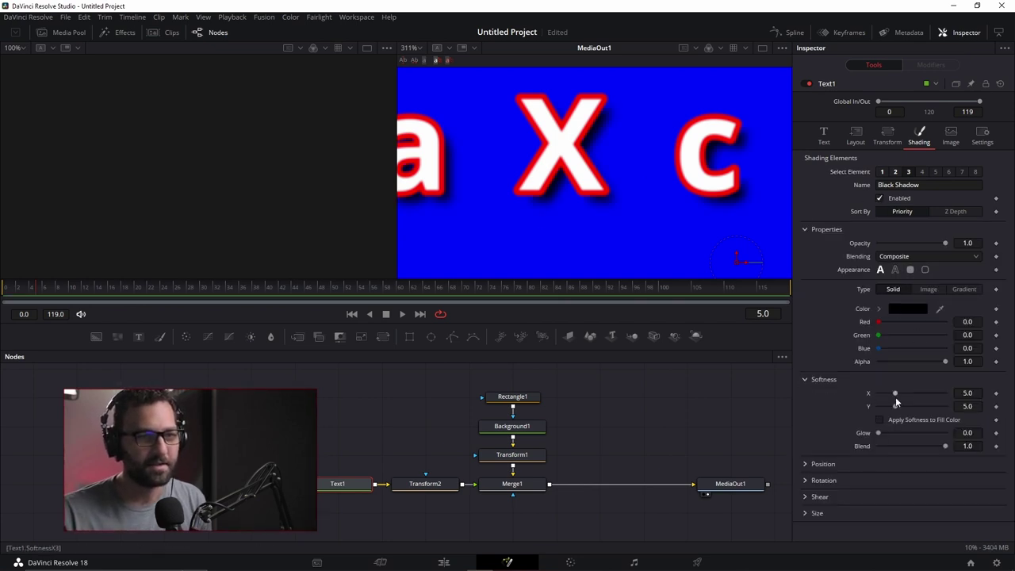
mouse_move(896, 394)
mouse_down()
mouse_move(913, 401)
mouse_move(895, 398)
mouse_up()
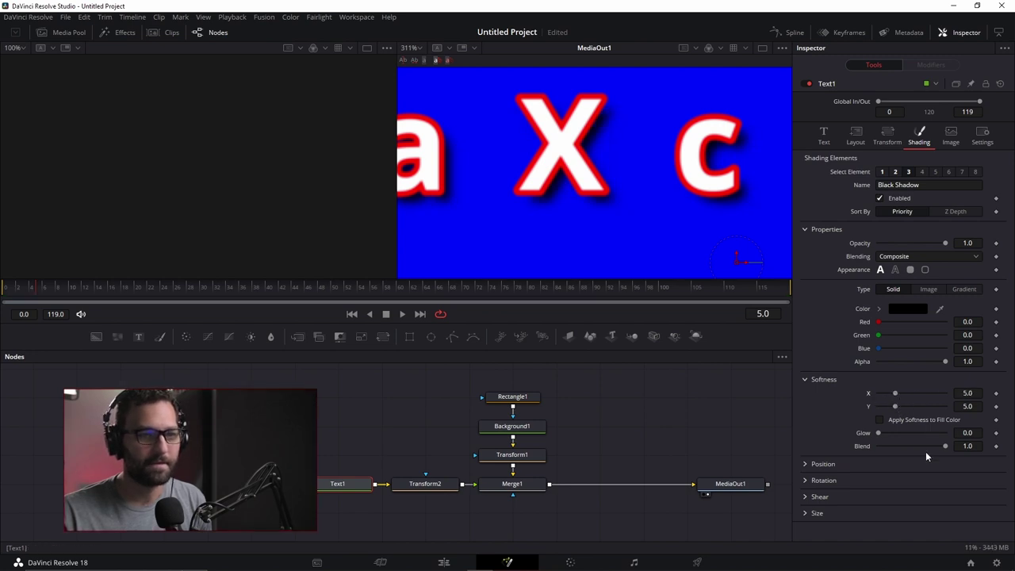
click(934, 172)
click(948, 172)
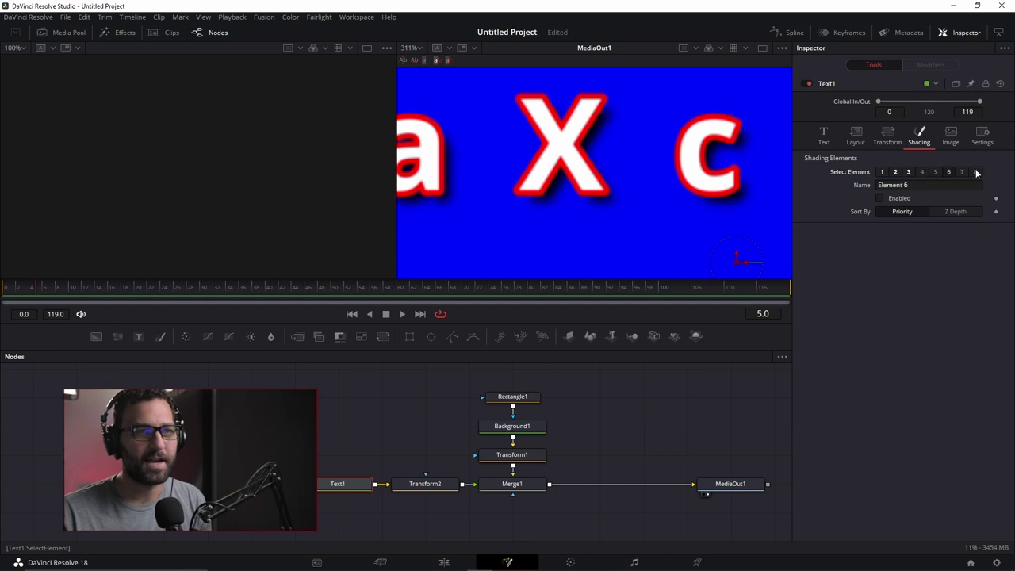
click(909, 172)
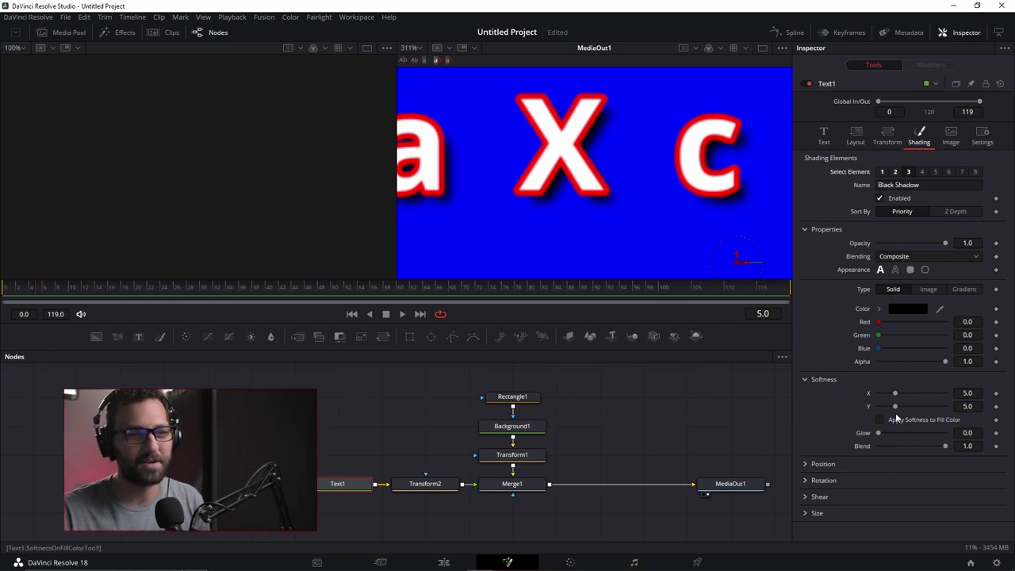
click(806, 464)
drag(902, 497, 940, 497)
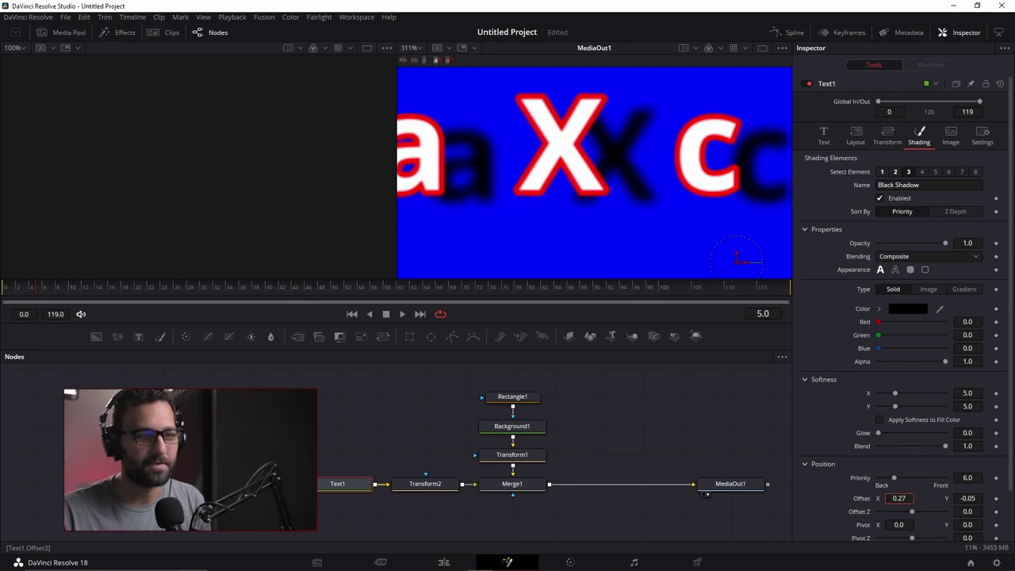
key(ctrl+z)
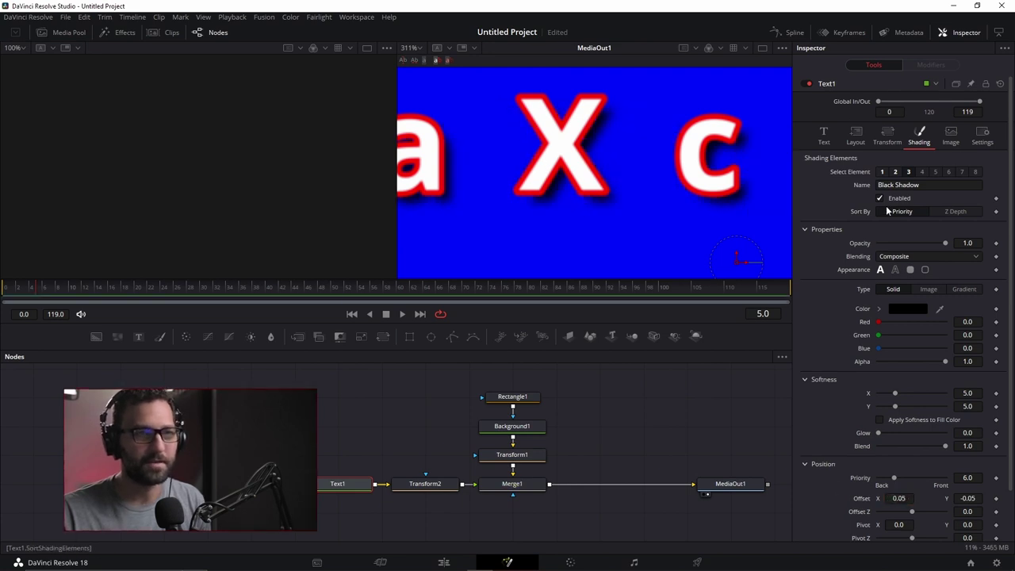
- Disable the Red Outline shading element
click(894, 172)
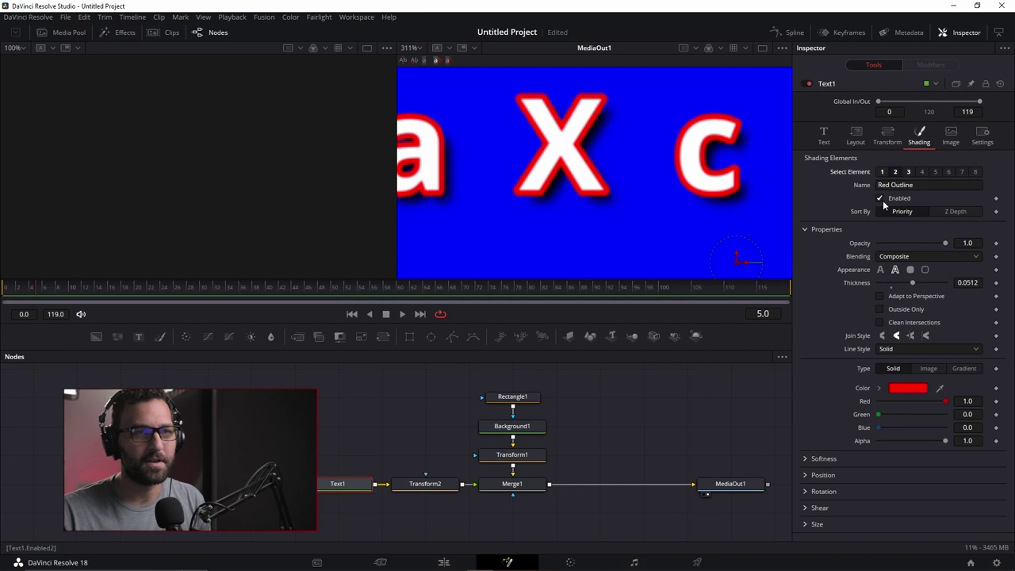
click(879, 198)
scroll(618, 172, down, 2)
scroll(618, 172, down, 2)
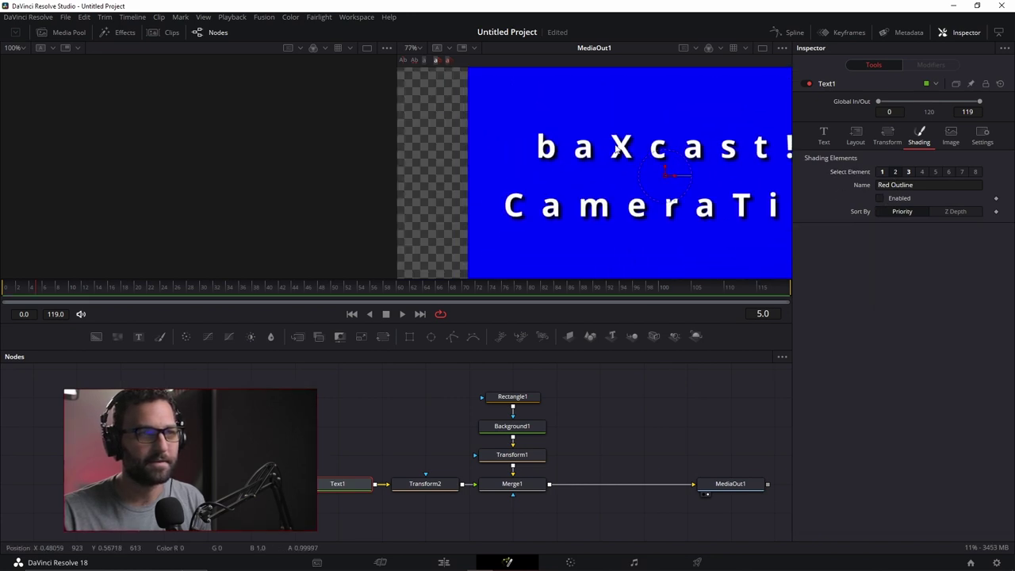
scroll(705, 159, right, 2)
click(881, 173)
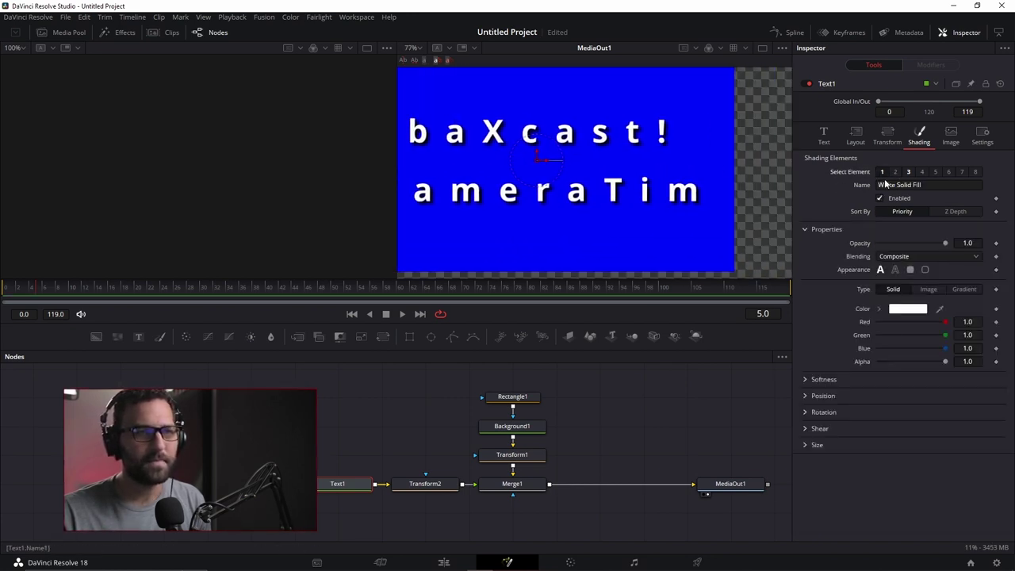
click(894, 172)
click(908, 172)
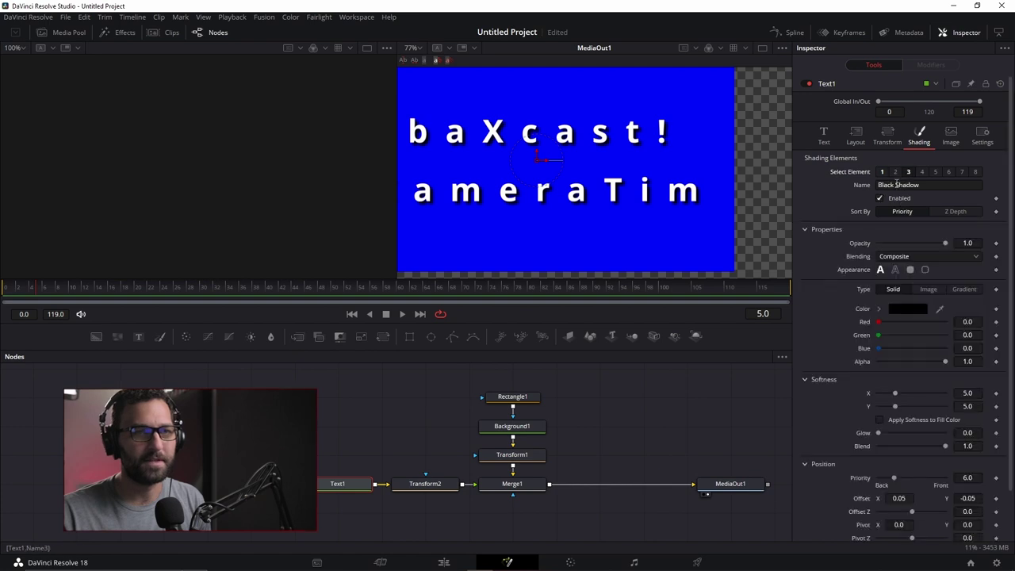
click(894, 172)
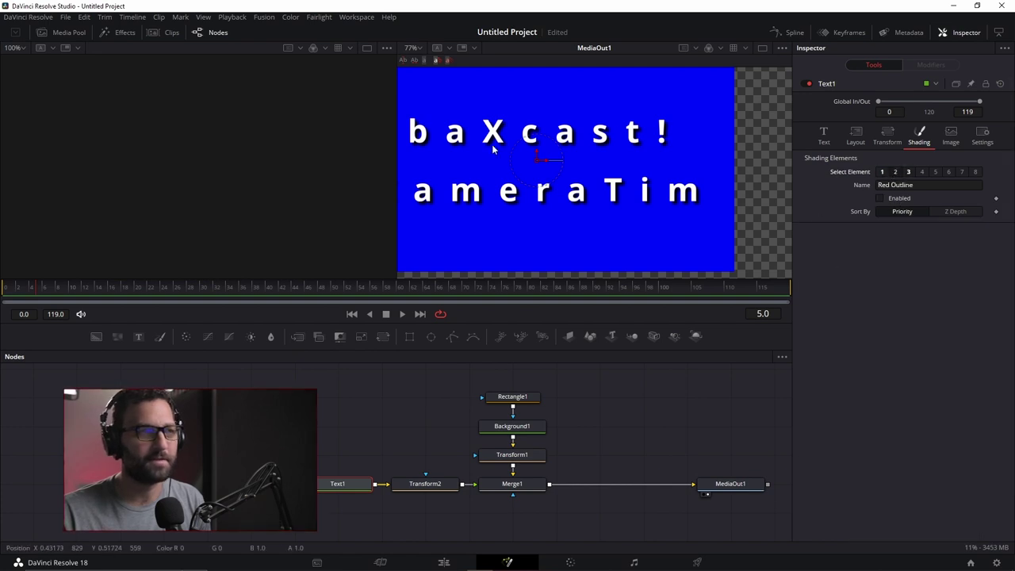
scroll(572, 119, left, 2)
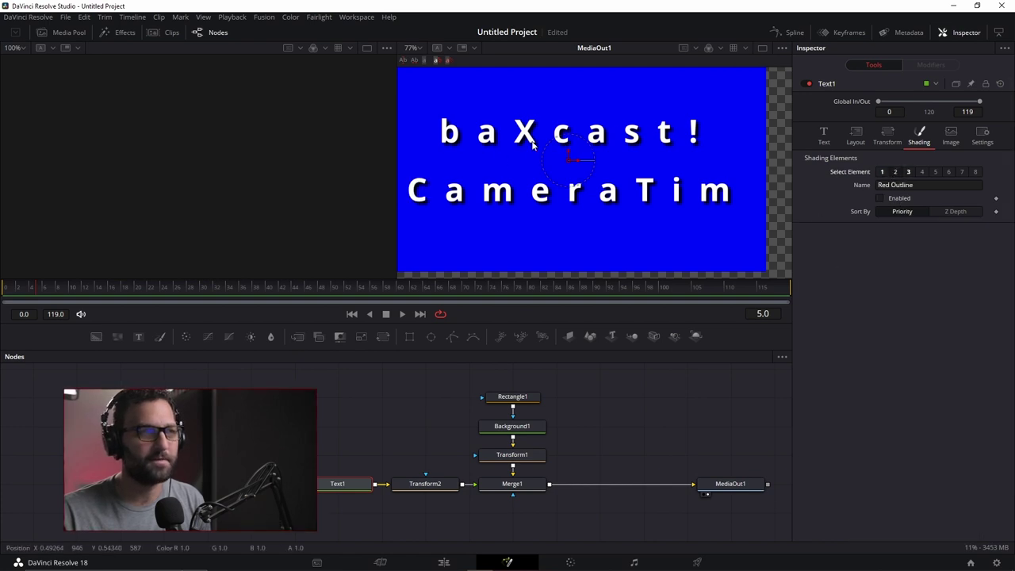
click(882, 172)
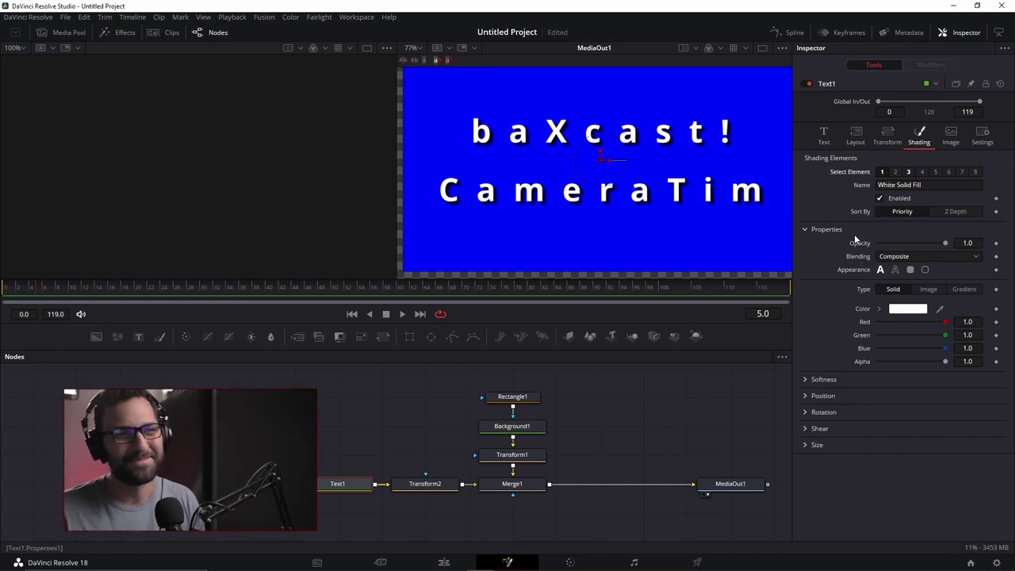
click(892, 258)
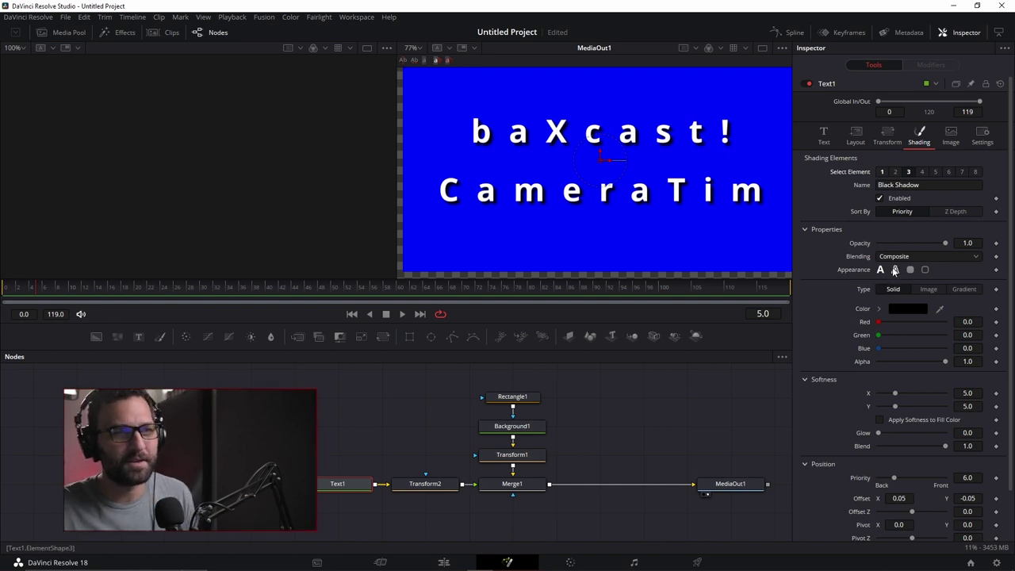
scroll(637, 154, up, 2)
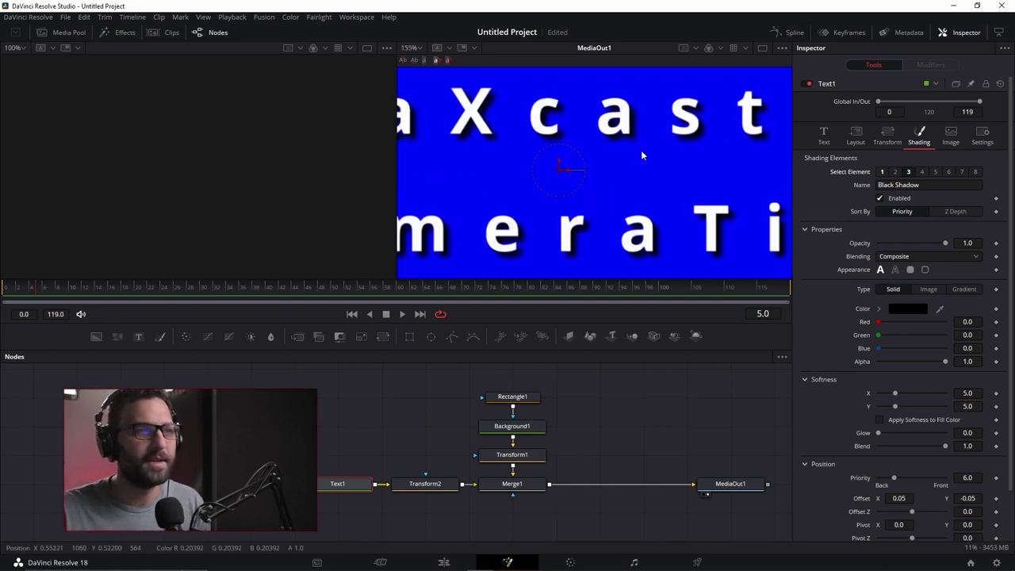
- Try the outline and block appearances, then draw the Black Shadow as box outlines around each character
click(895, 270)
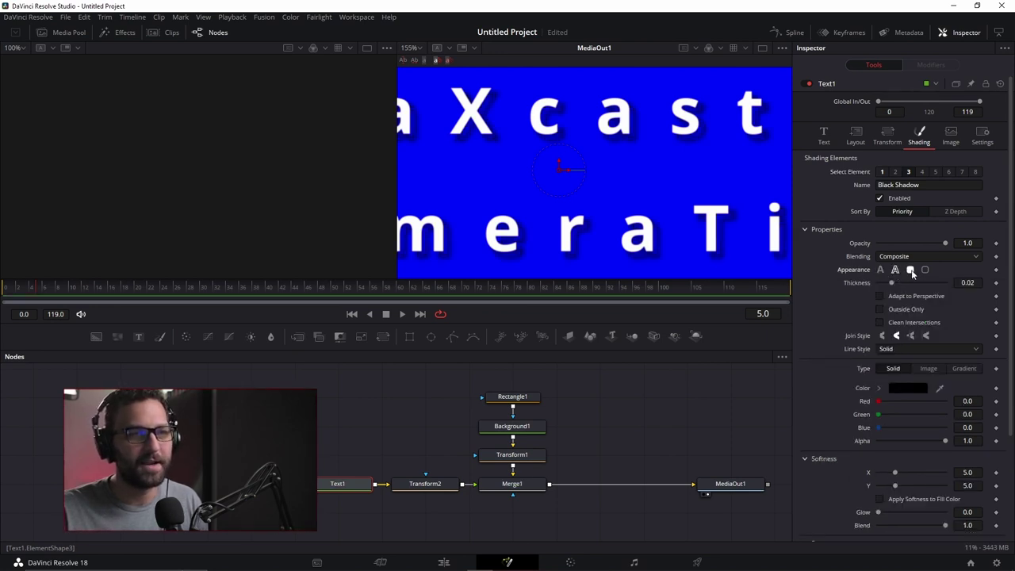
click(911, 270)
scroll(447, 137, down, 2)
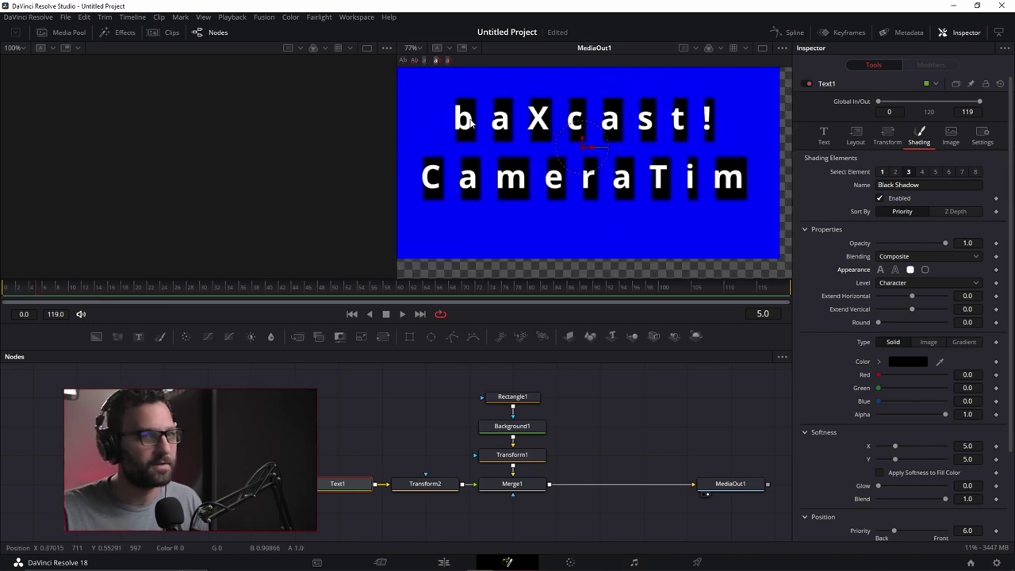
click(925, 270)
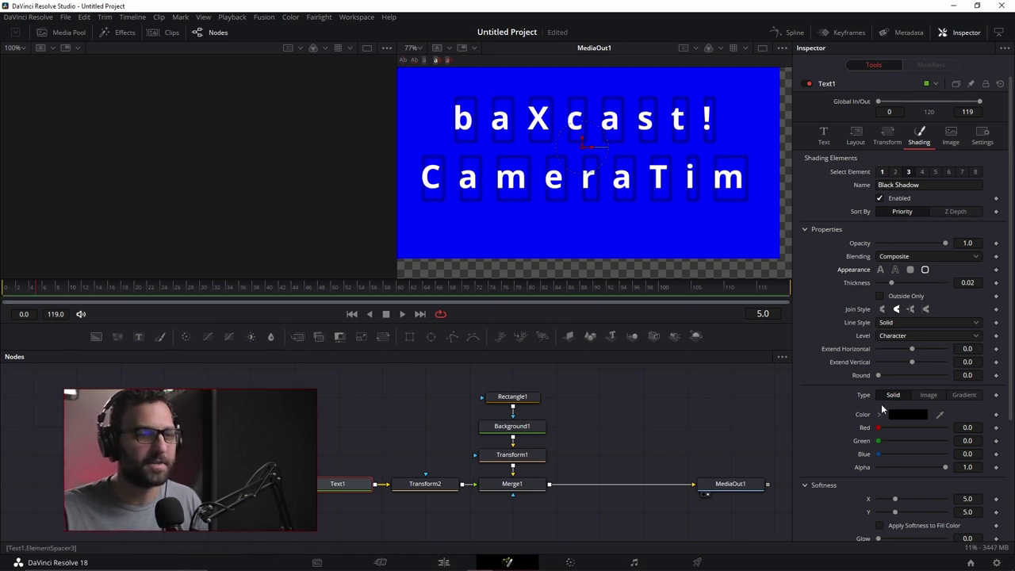
scroll(881, 403, down, 3)
scroll(859, 399, down, 2)
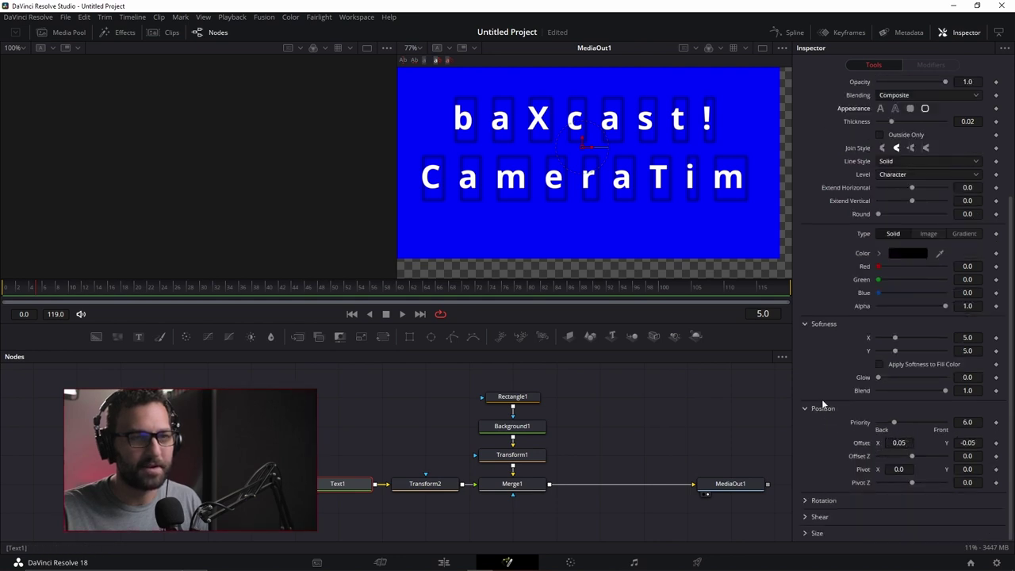
click(898, 442)
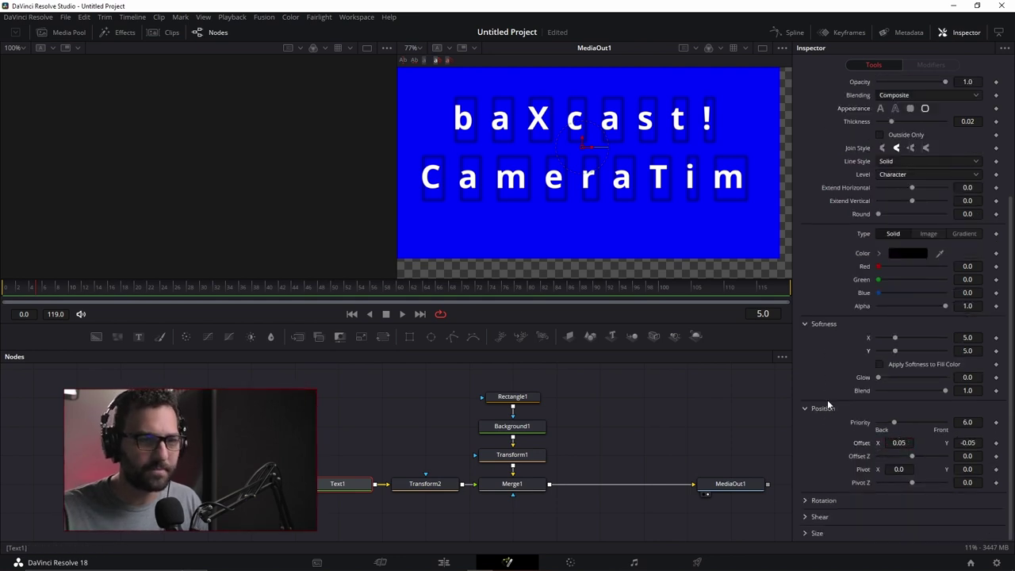
scroll(822, 395, up, 5)
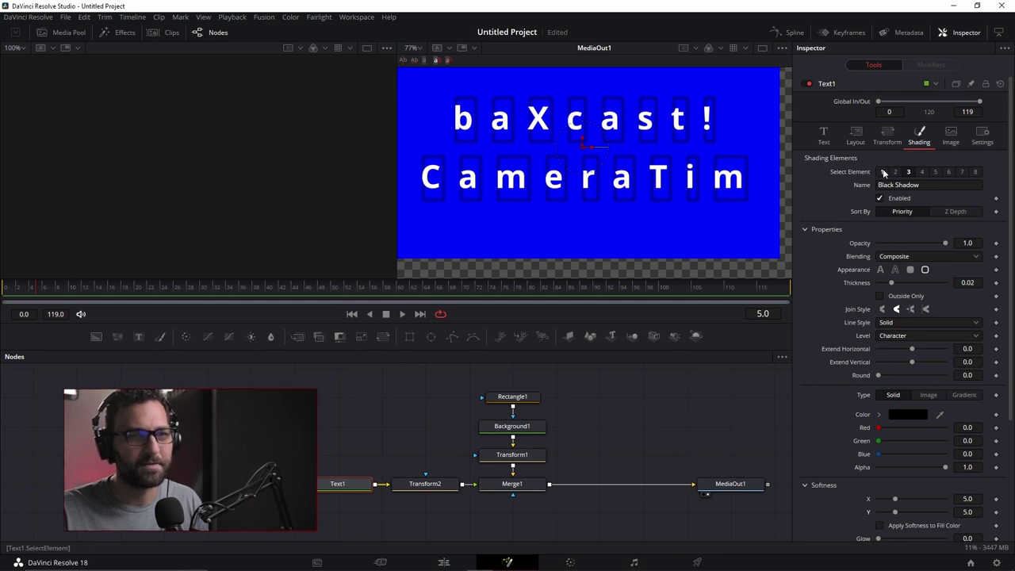
- Return the Black Shadow to a plain letter-shaped appearance
click(881, 271)
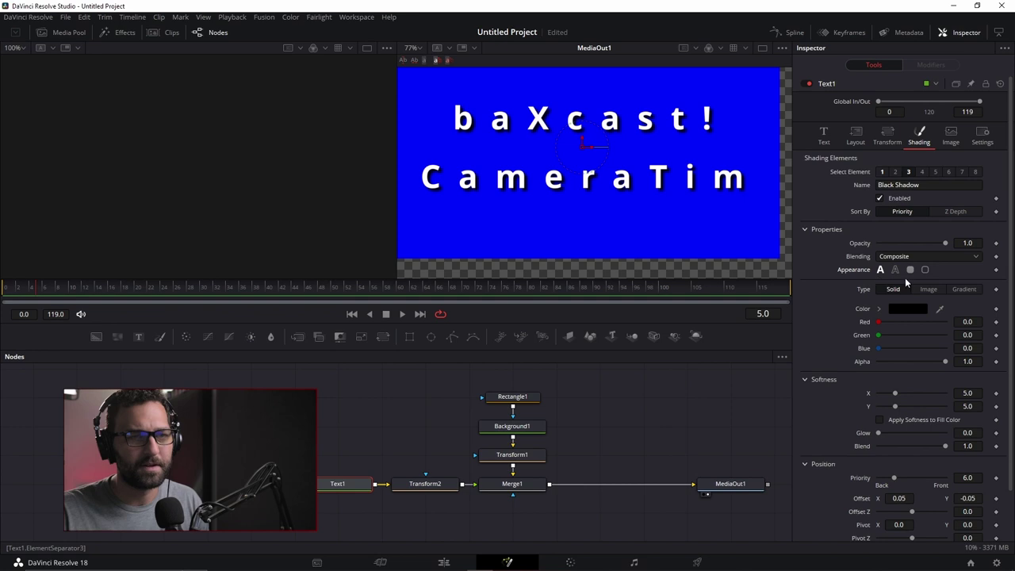
scroll(811, 298, down, 2)
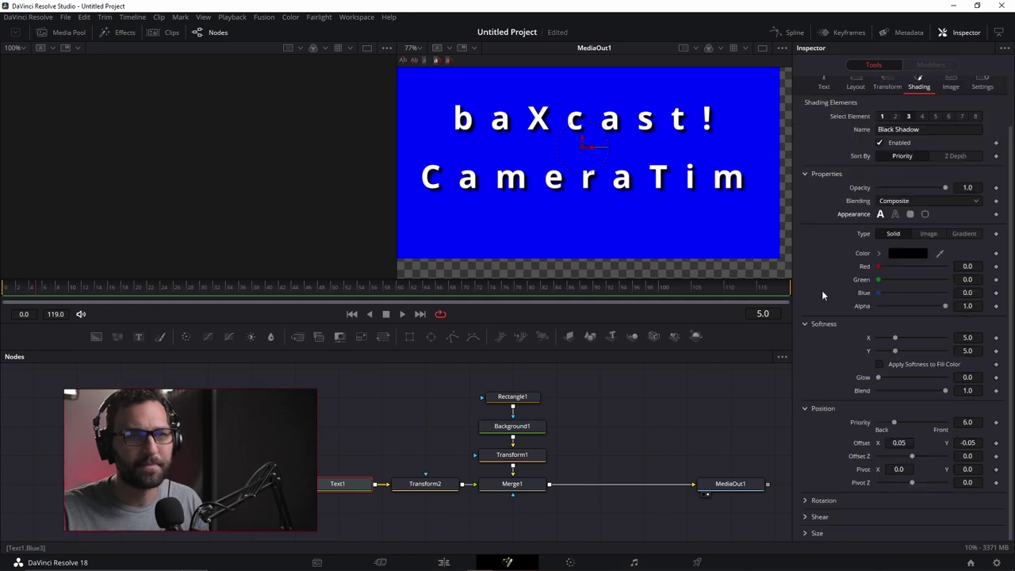
scroll(821, 290, up, 2)
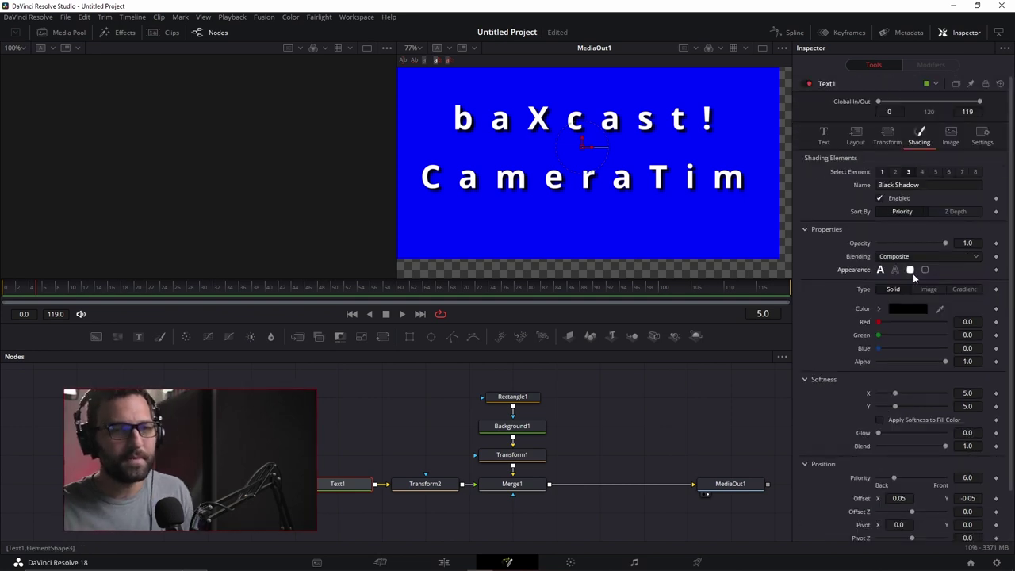
scroll(835, 327, down, 2)
- Set the shadow offsets to 0 and 0 and switch to solid black blocks behind each letter
click(910, 441)
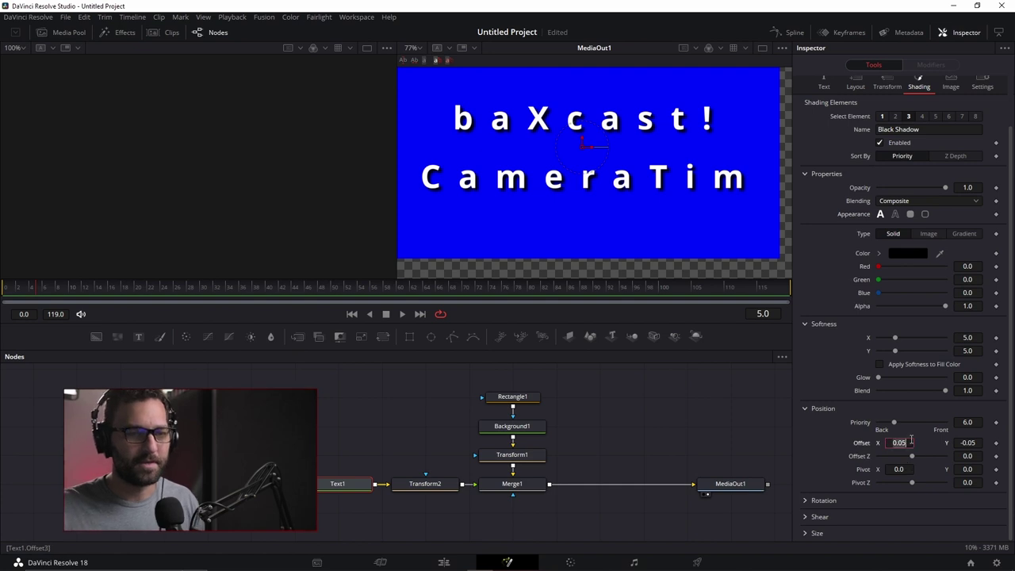
text(0)
key(Tab)
text(0)
key(Tab)
scroll(832, 276, up, 2)
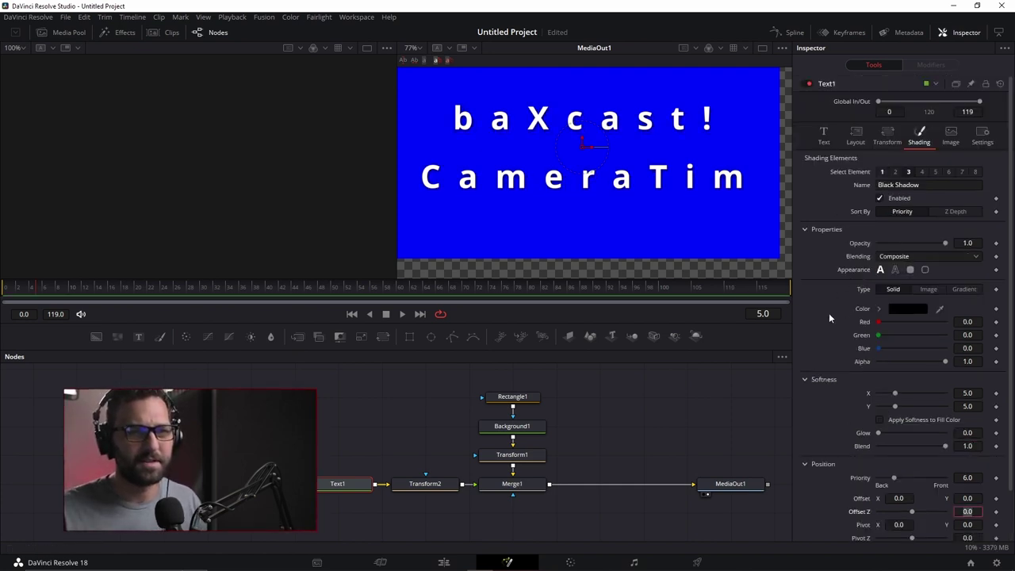
click(910, 270)
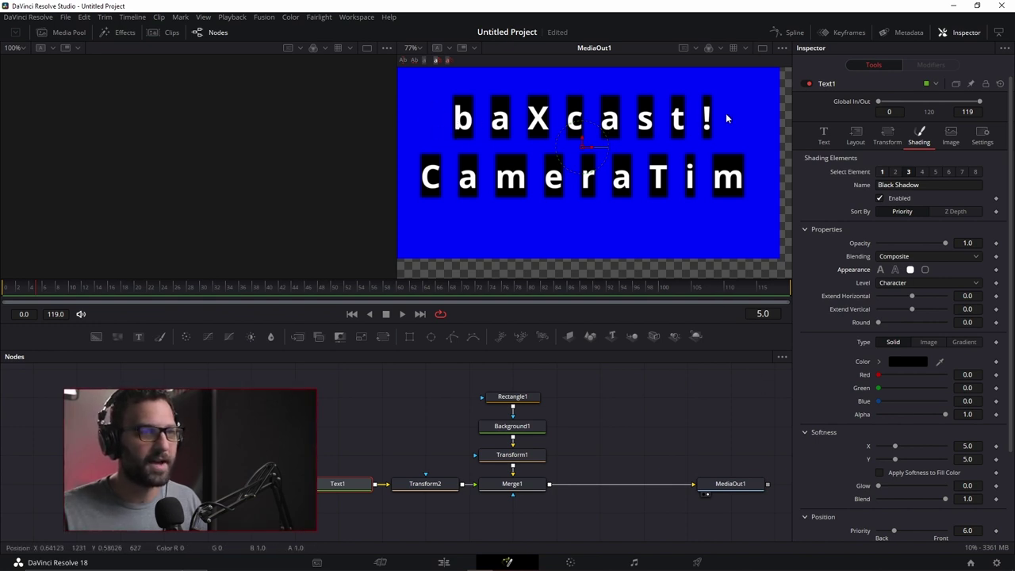
- Set the shadow Level to Text so one box covers both lines, then check the text content
click(893, 284)
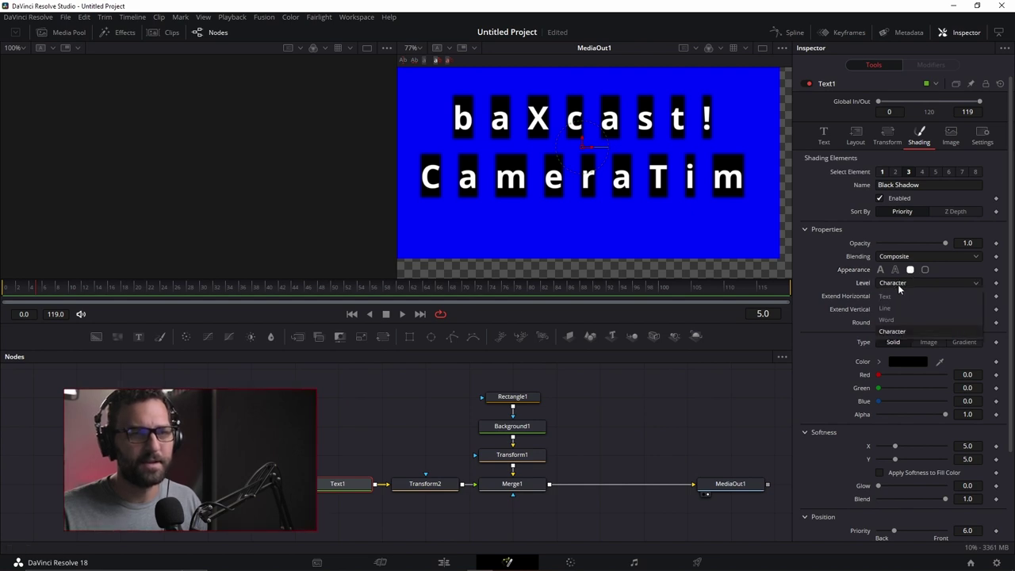
click(896, 295)
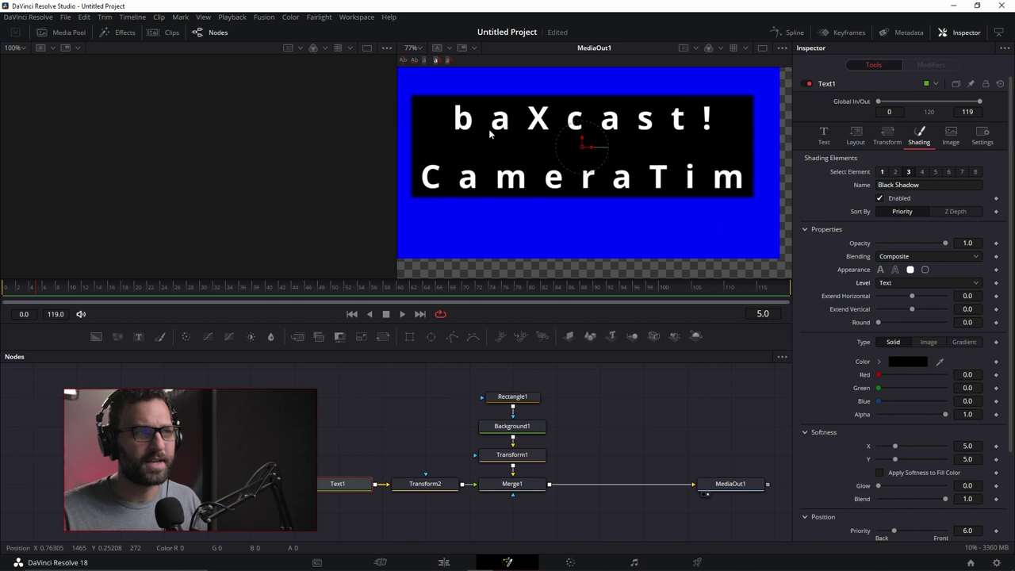
click(823, 135)
click(877, 195)
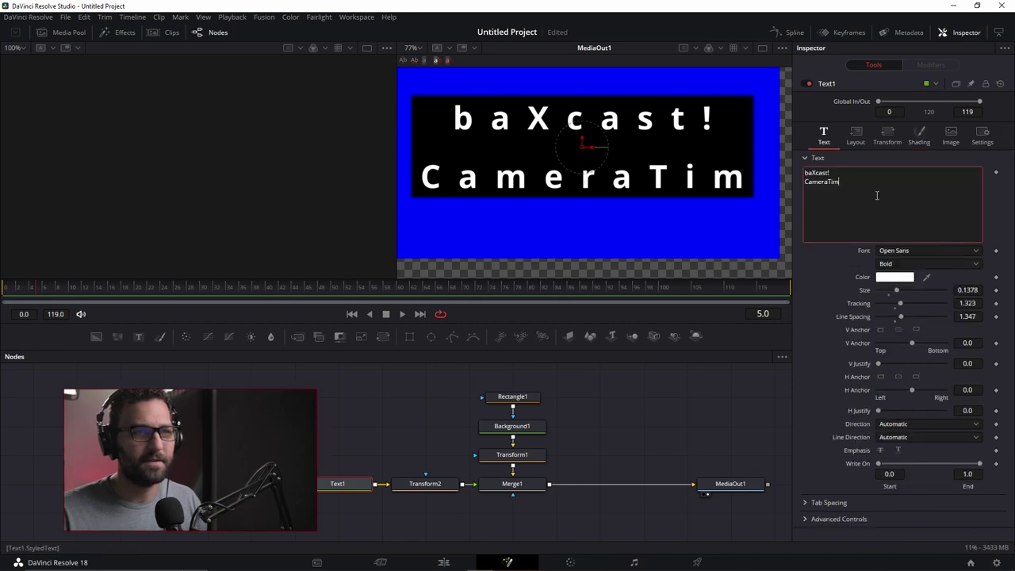
key(BackSpace)
text(mm)
key(BackSpace)
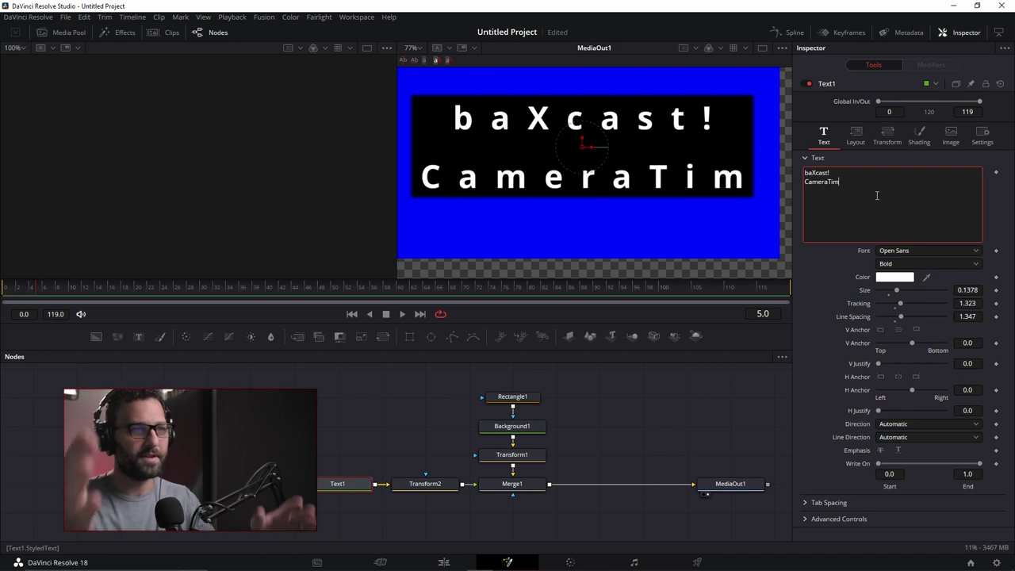
- Round the black box's corners to 0.323
click(919, 138)
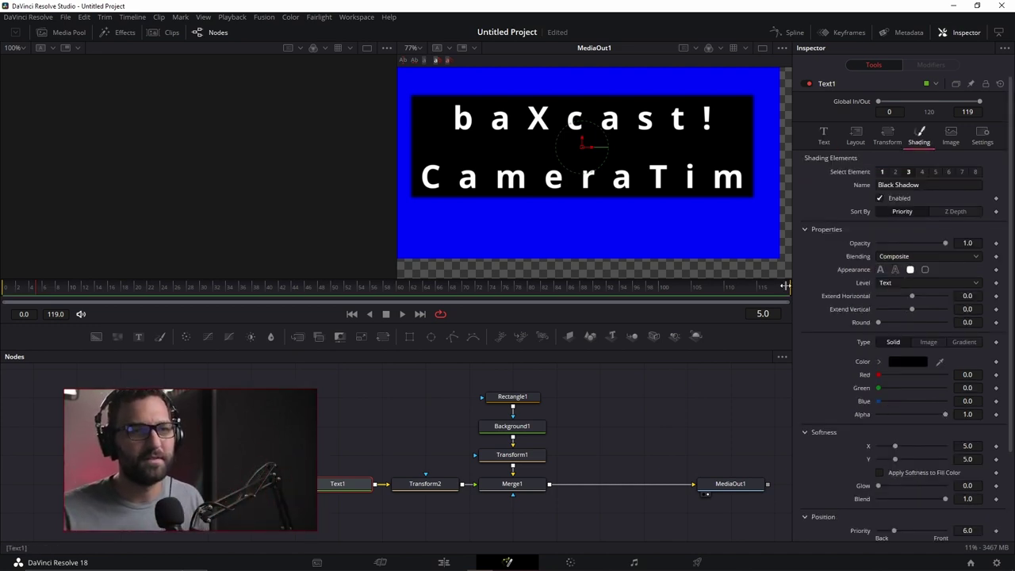
drag(912, 295, 902, 322)
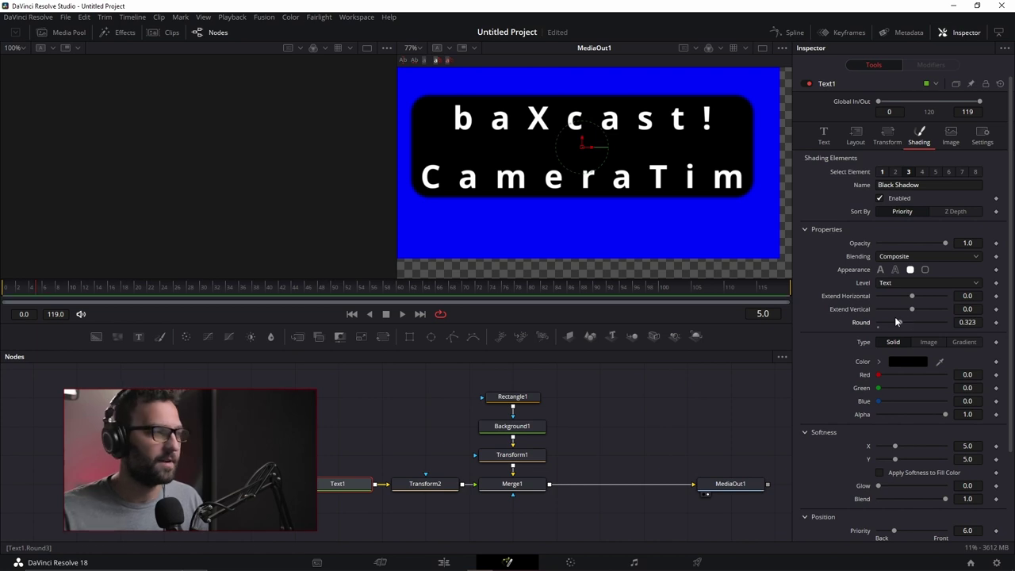
drag(550, 153, 587, 181)
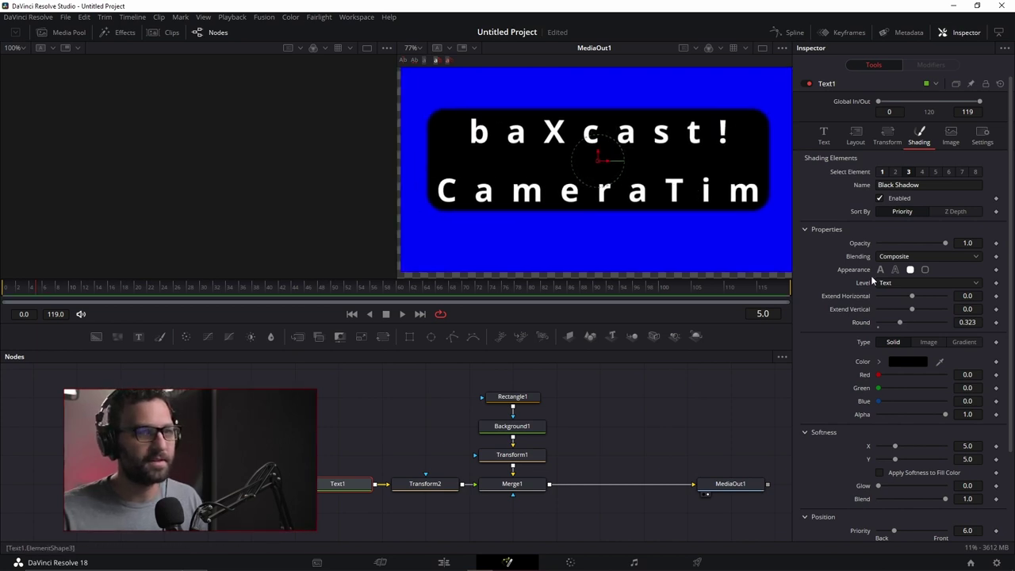
- Make the black shadow box partly transparent with alpha 0.654
scroll(828, 318, down, 3)
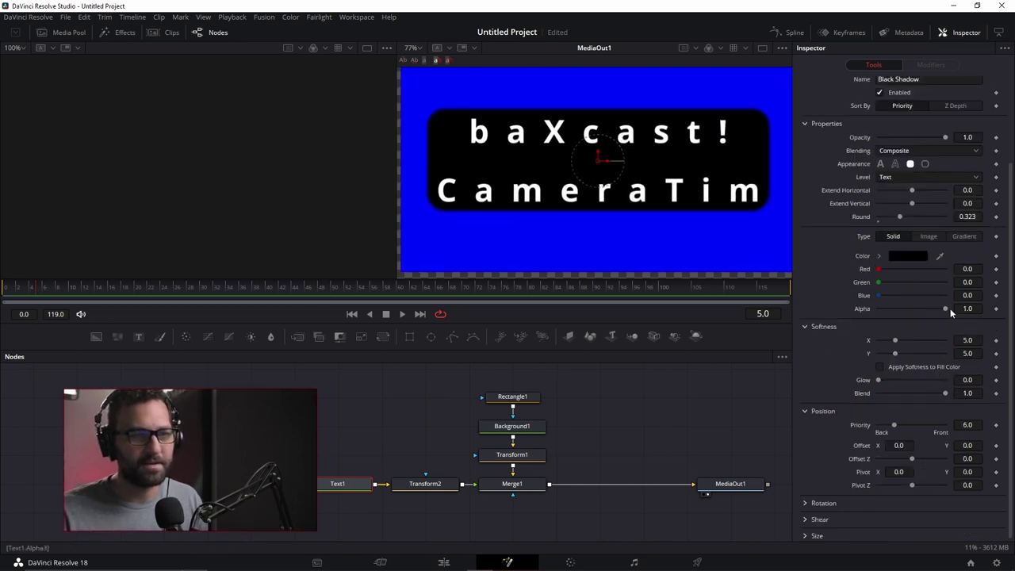
drag(945, 307, 921, 309)
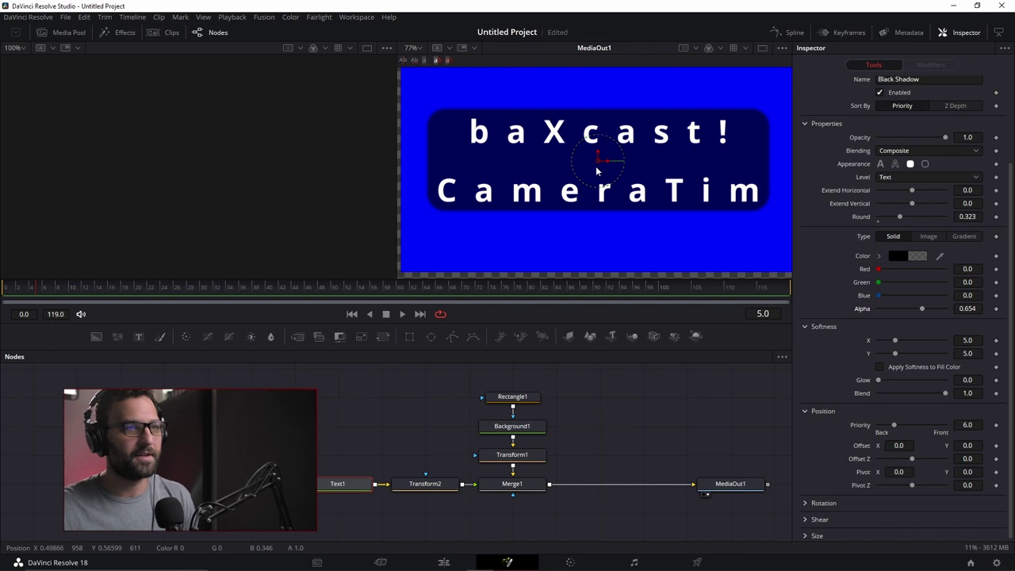
scroll(816, 246, up, 3)
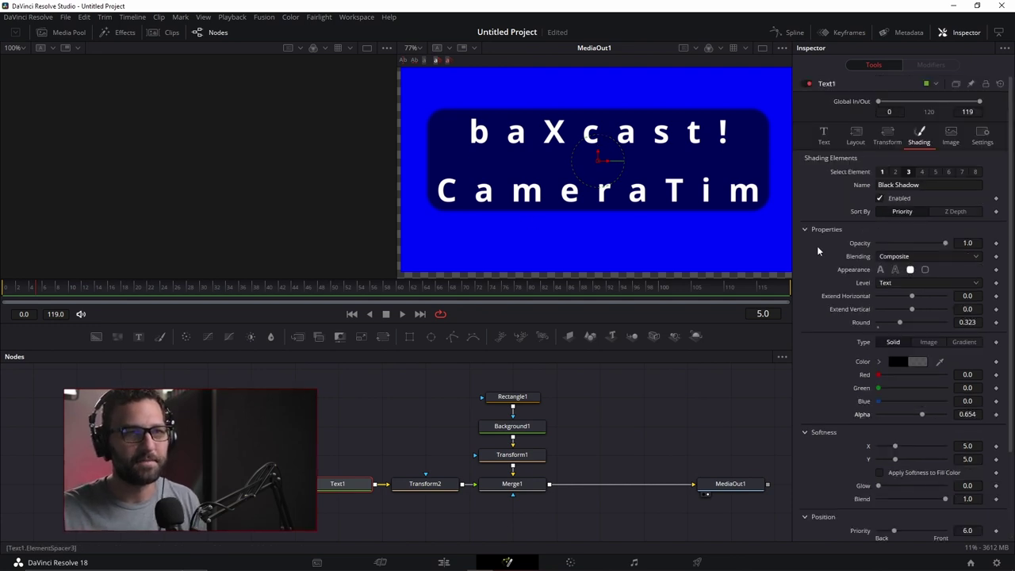
scroll(826, 269, down, 3)
scroll(835, 279, up, 3)
scroll(835, 279, down, 3)
scroll(833, 360, down, 1)
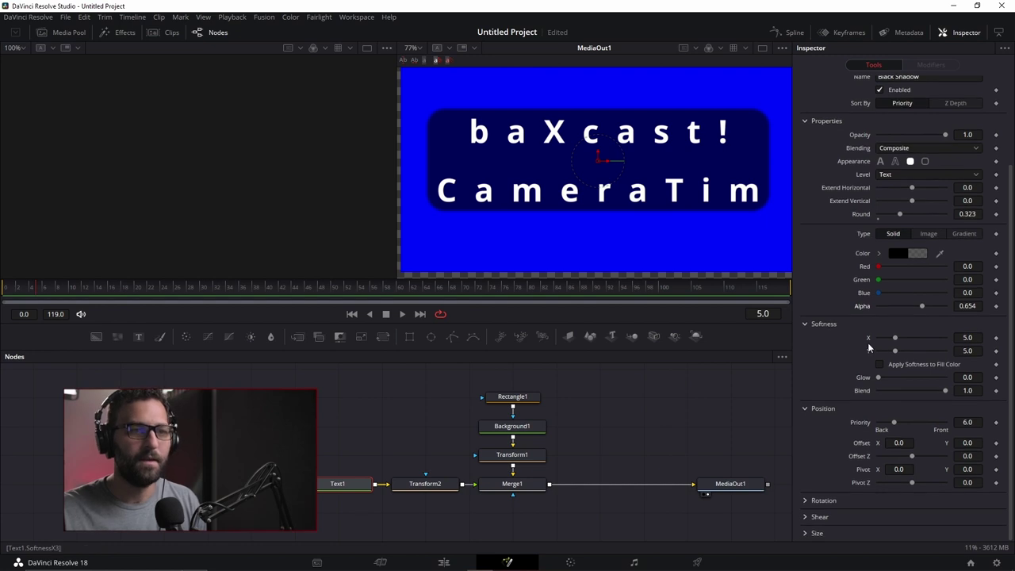
scroll(841, 264, up, 3)
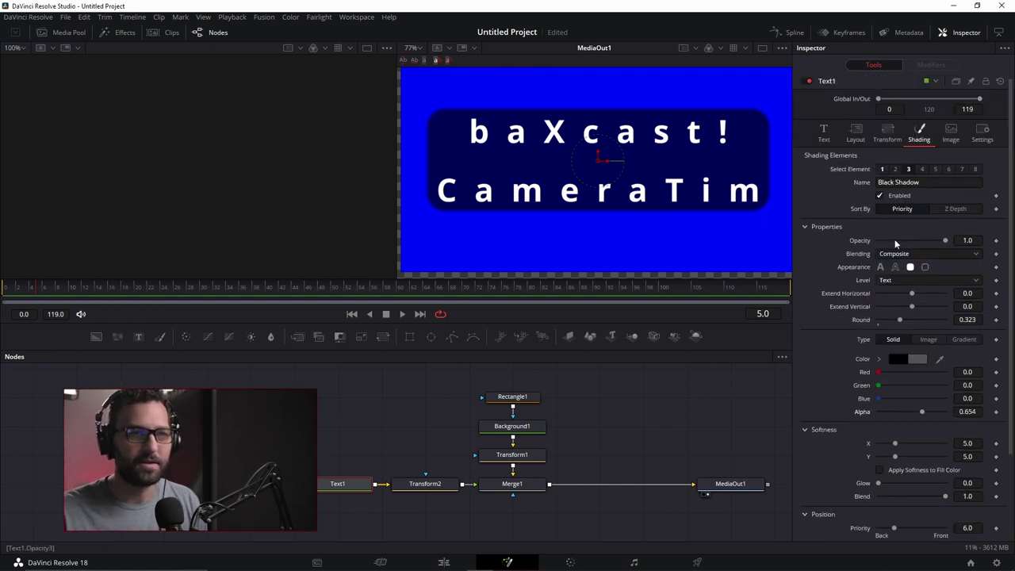
- Return the shadow to letter-shaped and set its horizontal offset to 0.5
click(879, 267)
scroll(800, 329, down, 3)
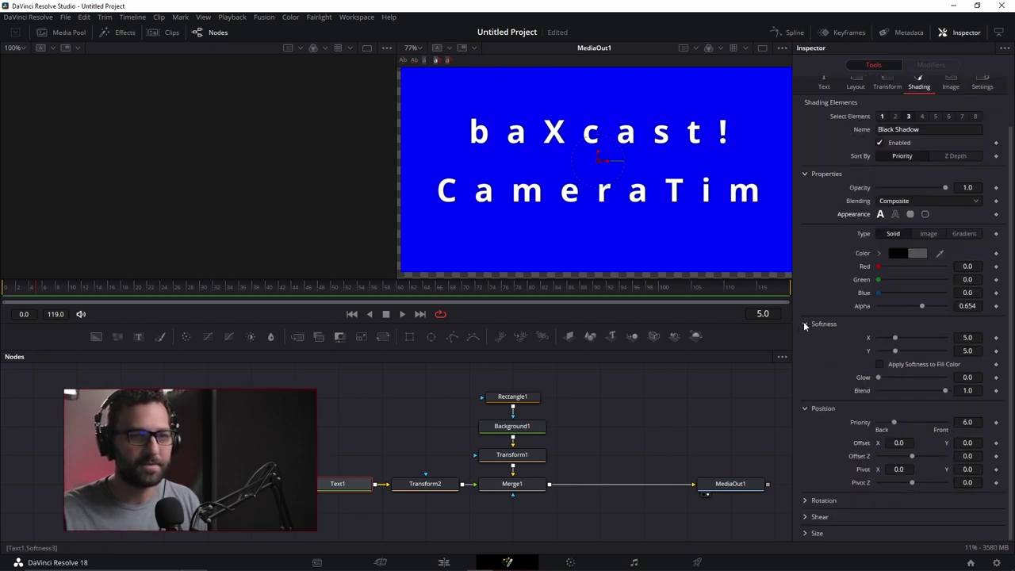
click(904, 443)
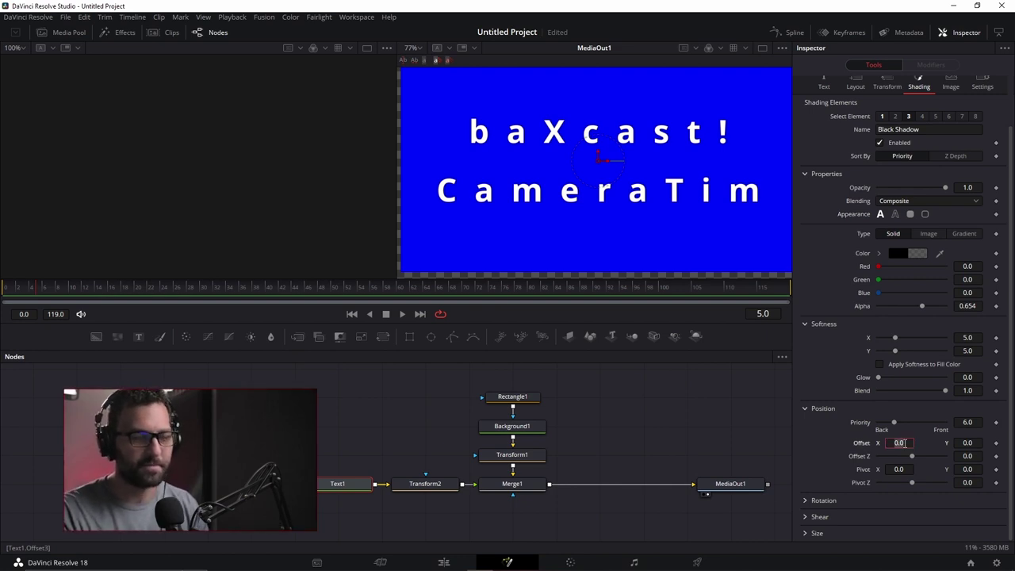
text(0.5)
key(Tab)
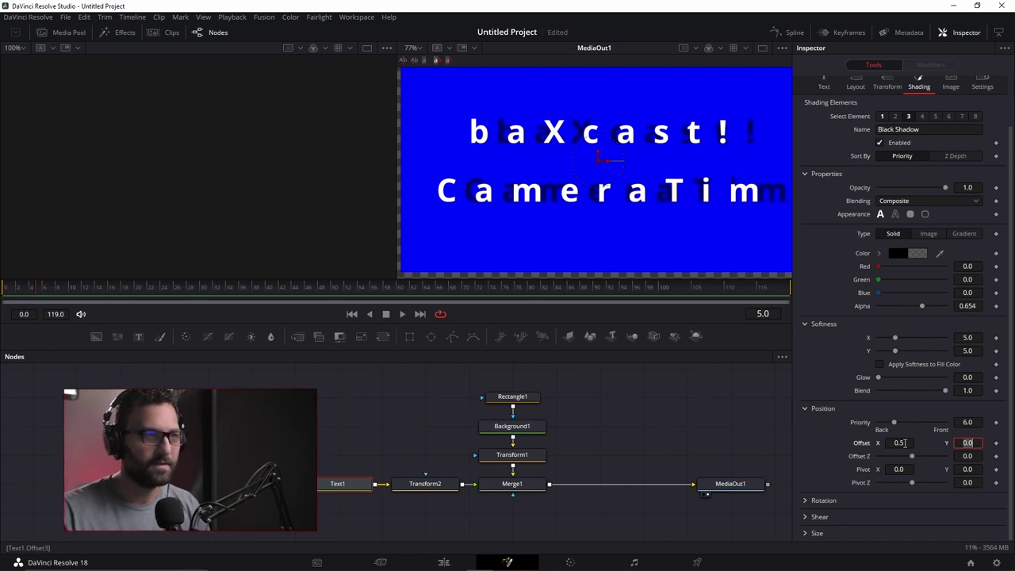
- Set the shadow Position offsets to 0.05 horizontally and -0.05 vertically
click(901, 442)
text(0.05)
key(Return)
click(968, 442)
key(BackSpace)
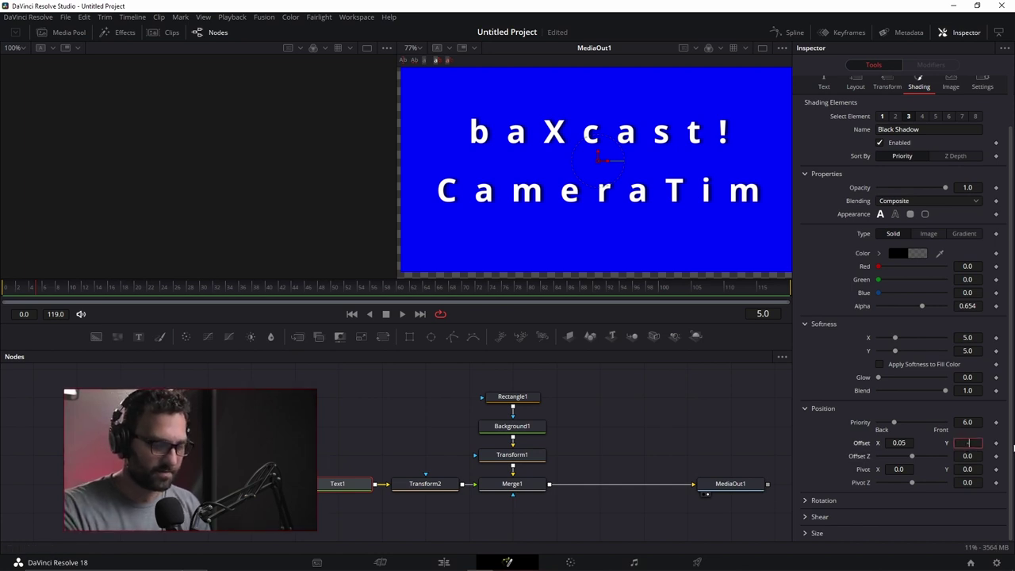
text(-.05)
key(Tab)
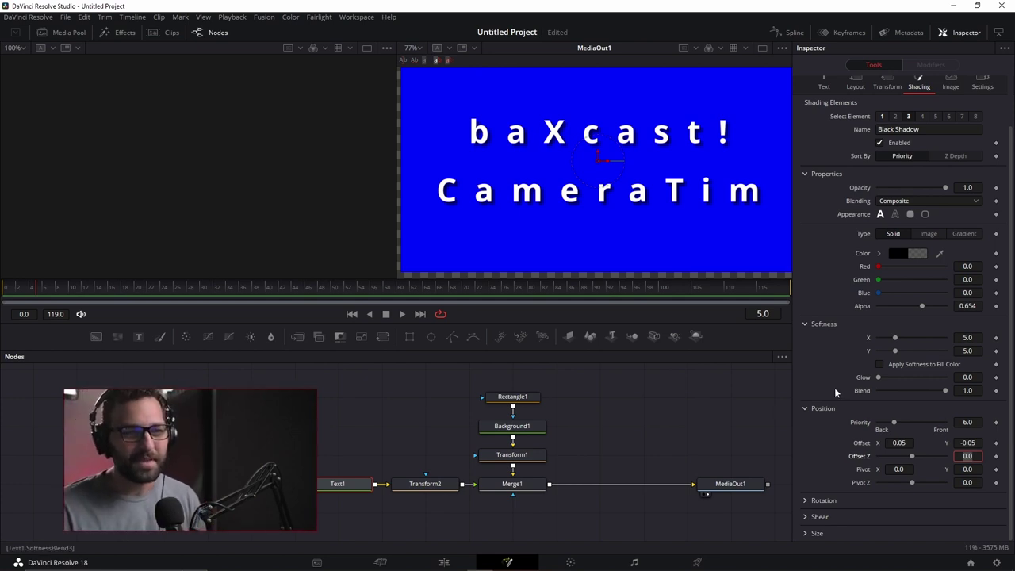
scroll(832, 391, up, 2)
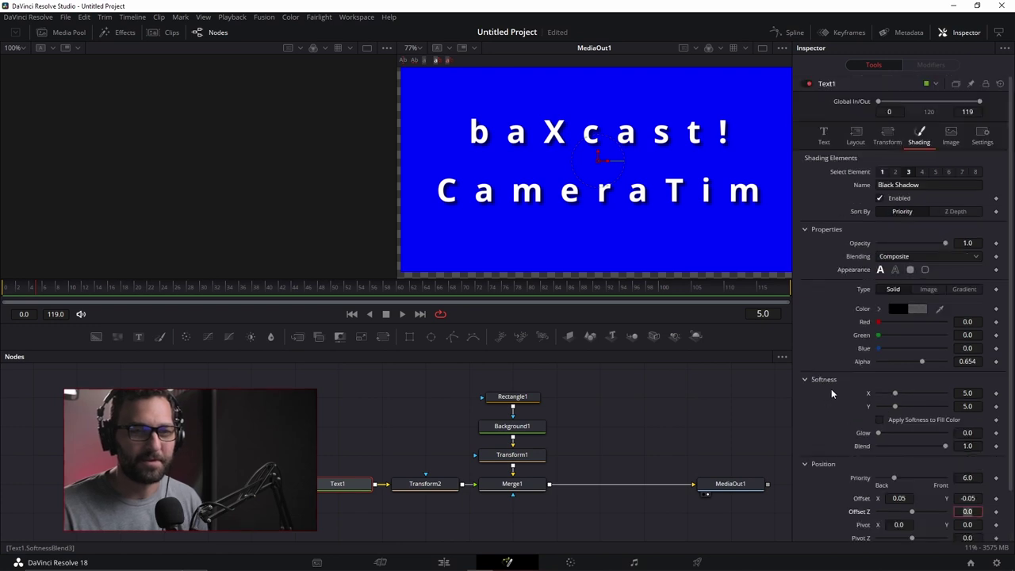
scroll(626, 171, up, 8)
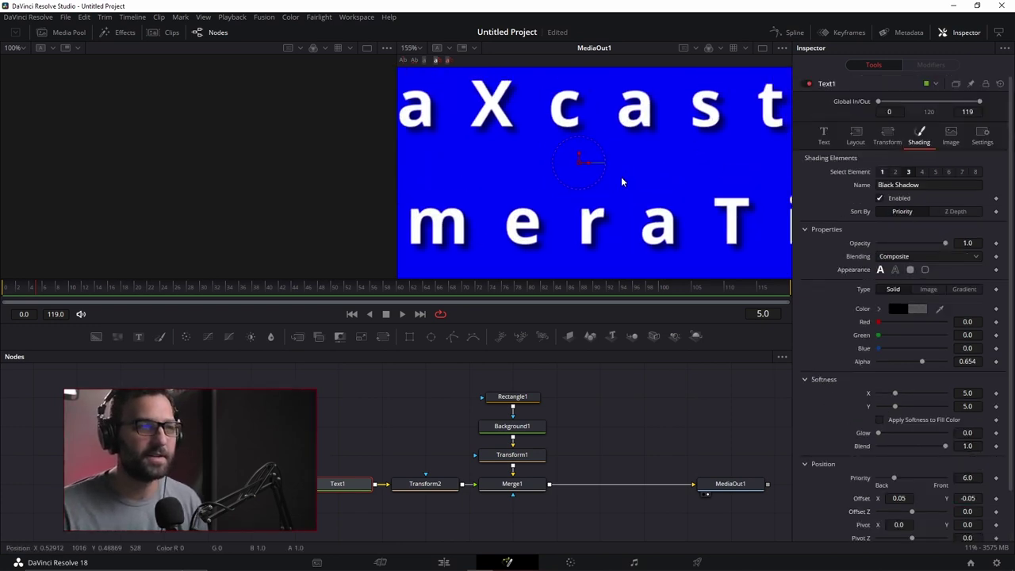
drag(625, 187, 613, 222)
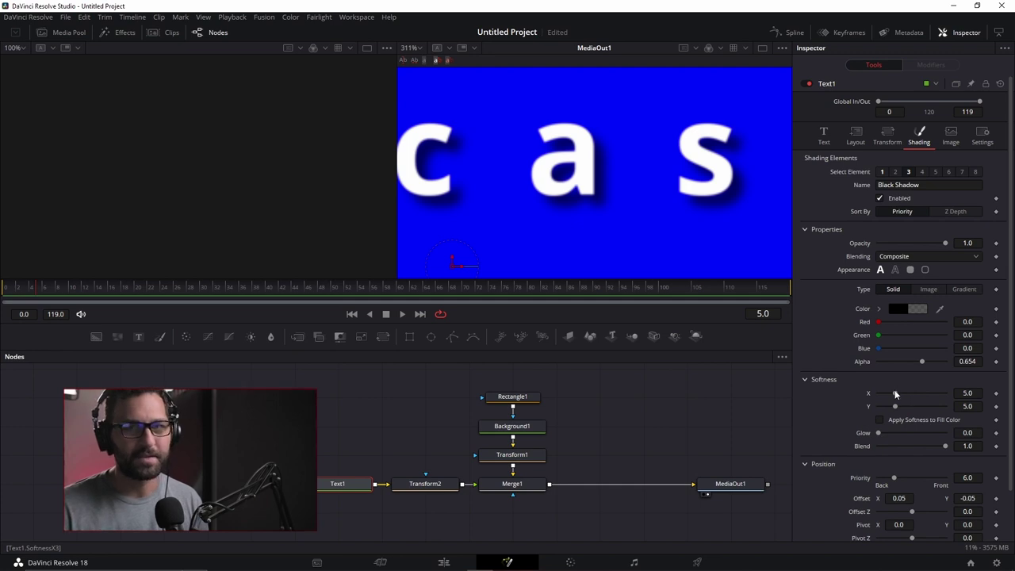
drag(895, 390, 913, 408)
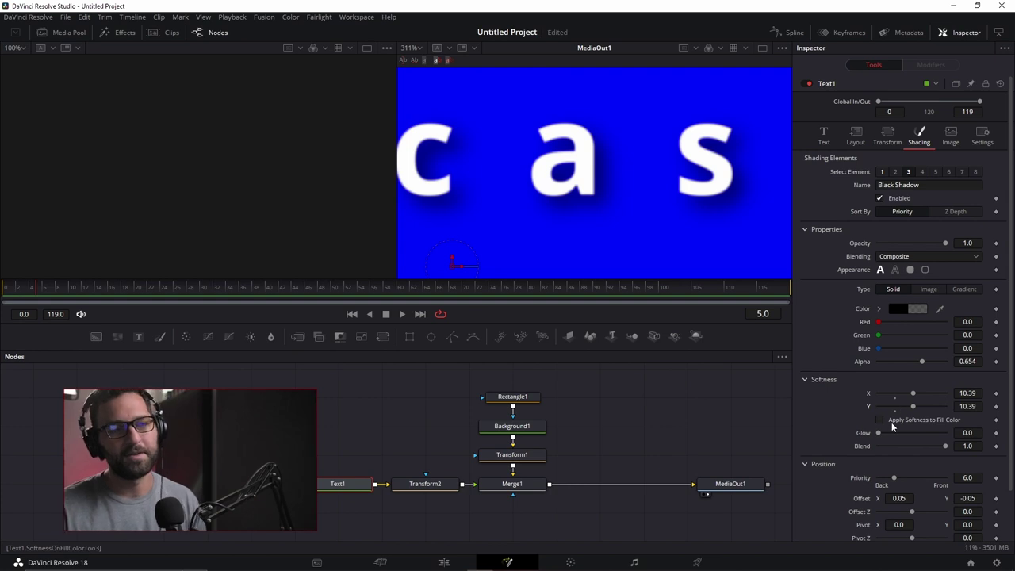
double_click(871, 394)
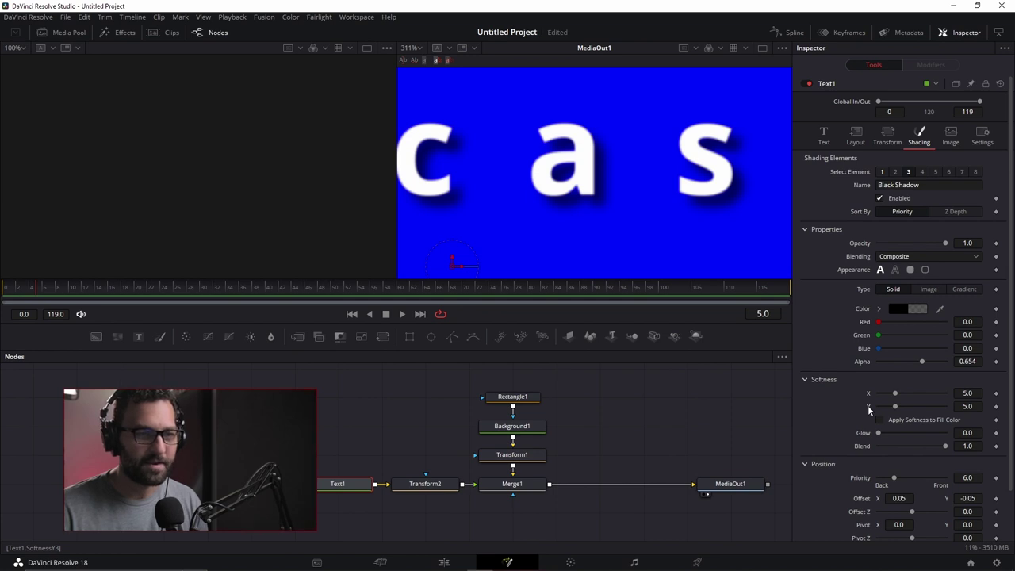
- Link Softness Y to Softness X with an expression, then adjust Softness X
right_click(869, 409)
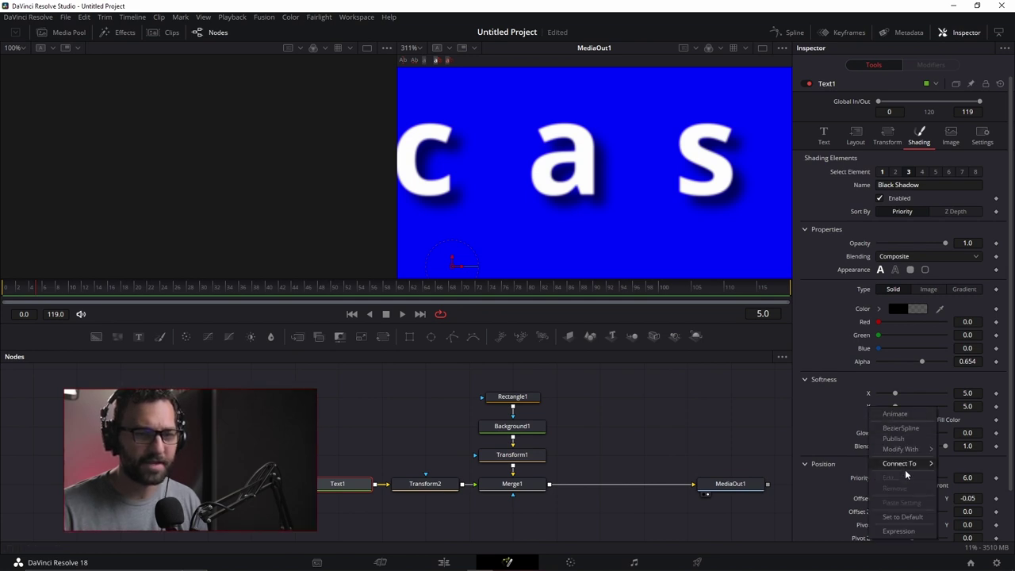
click(896, 531)
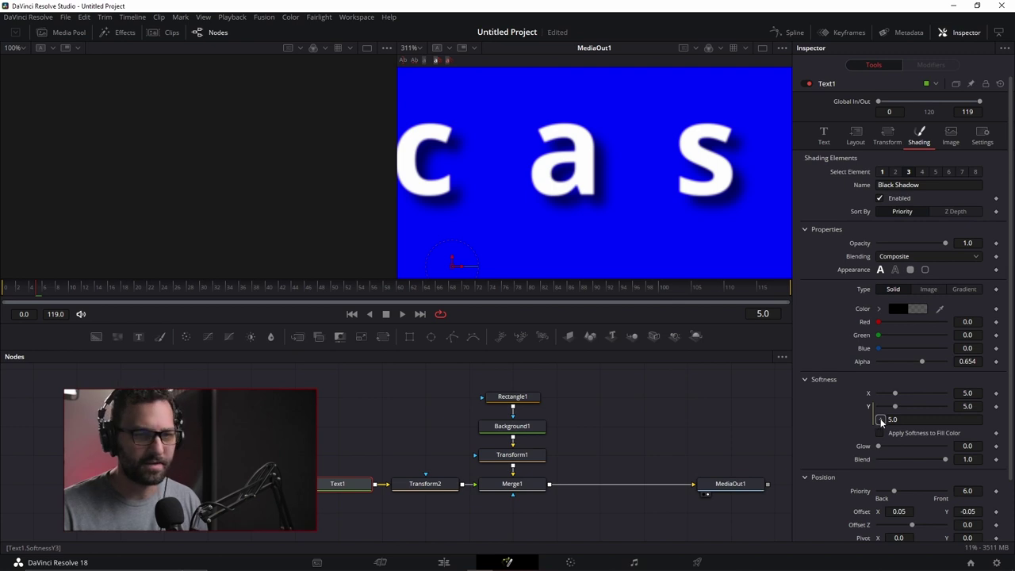
drag(881, 418, 867, 392)
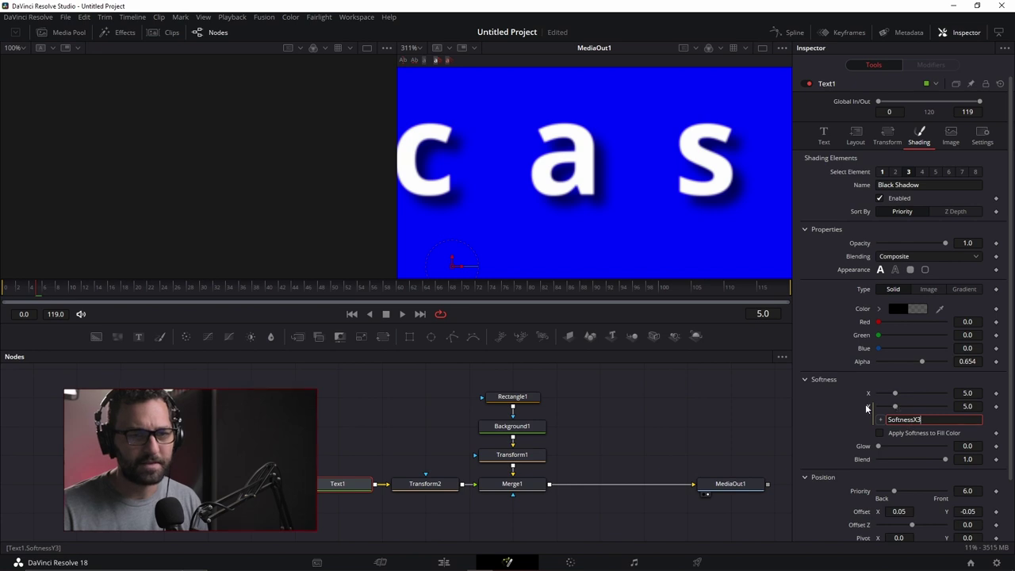
click(897, 392)
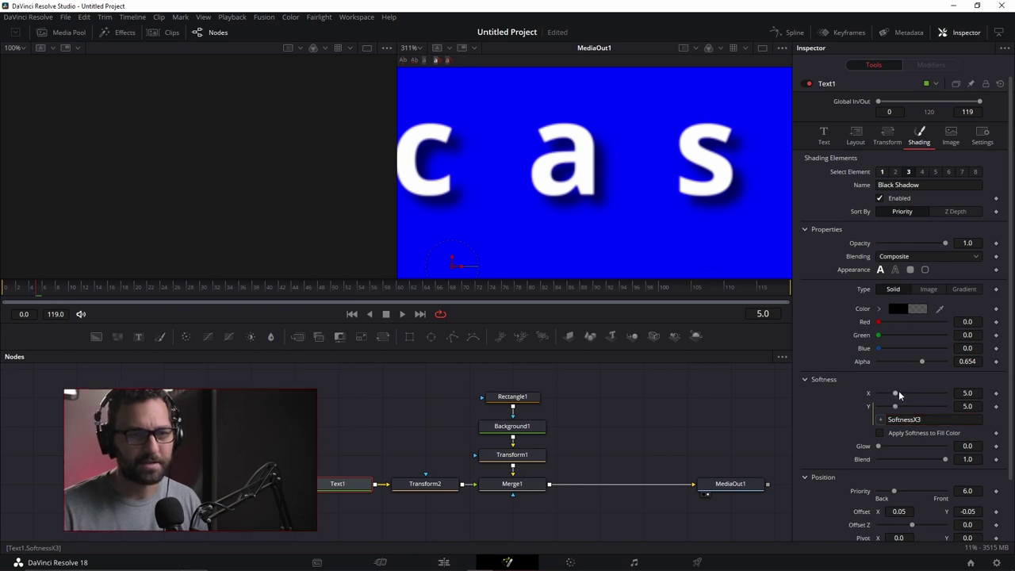
mouse_move(897, 393)
mouse_down()
mouse_move(914, 394)
mouse_move(888, 397)
mouse_move(906, 399)
mouse_up()
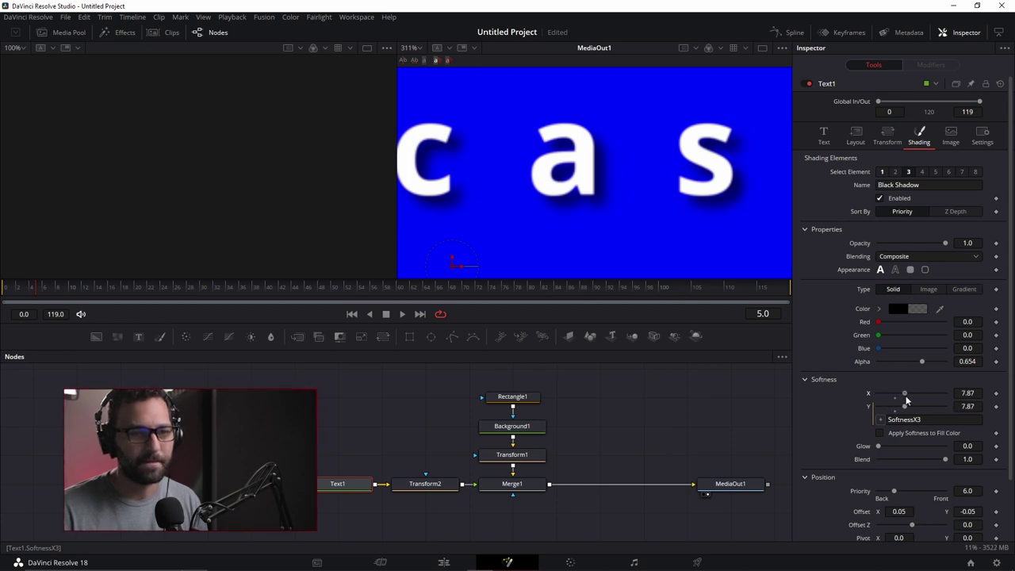
- Link the shadow's Glow to Softness X with an expression
right_click(862, 446)
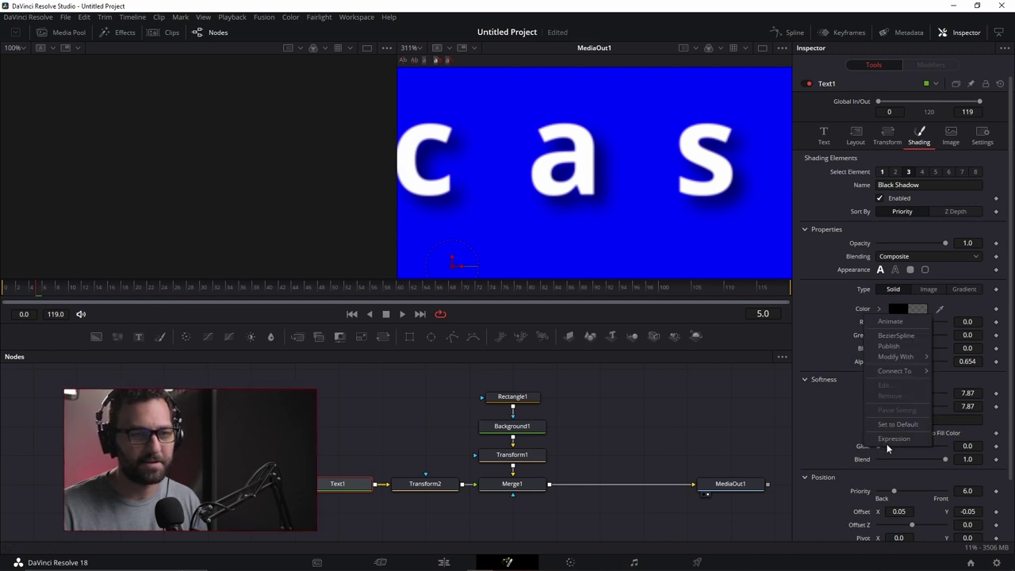
click(891, 439)
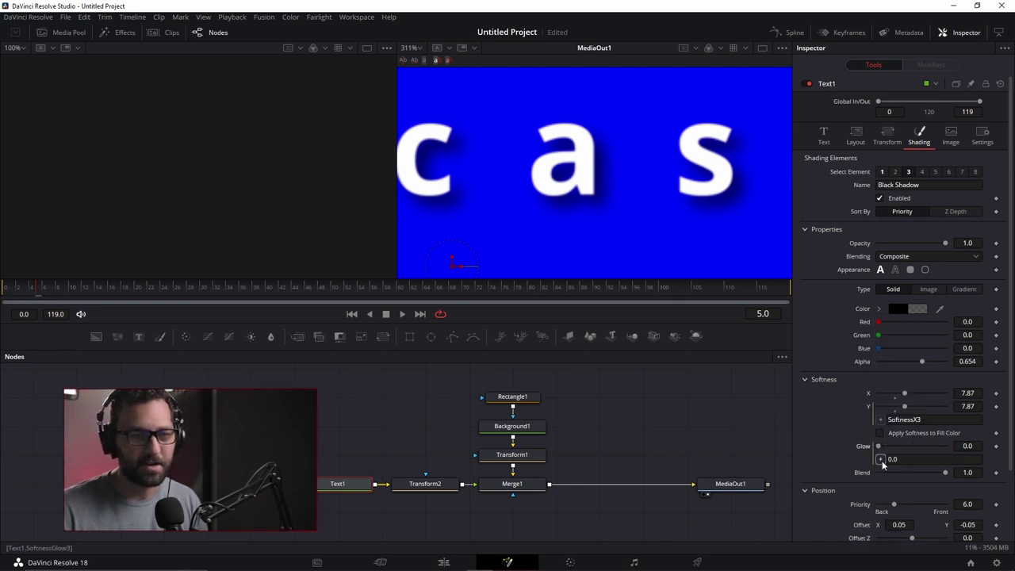
drag(882, 461, 894, 394)
click(844, 402)
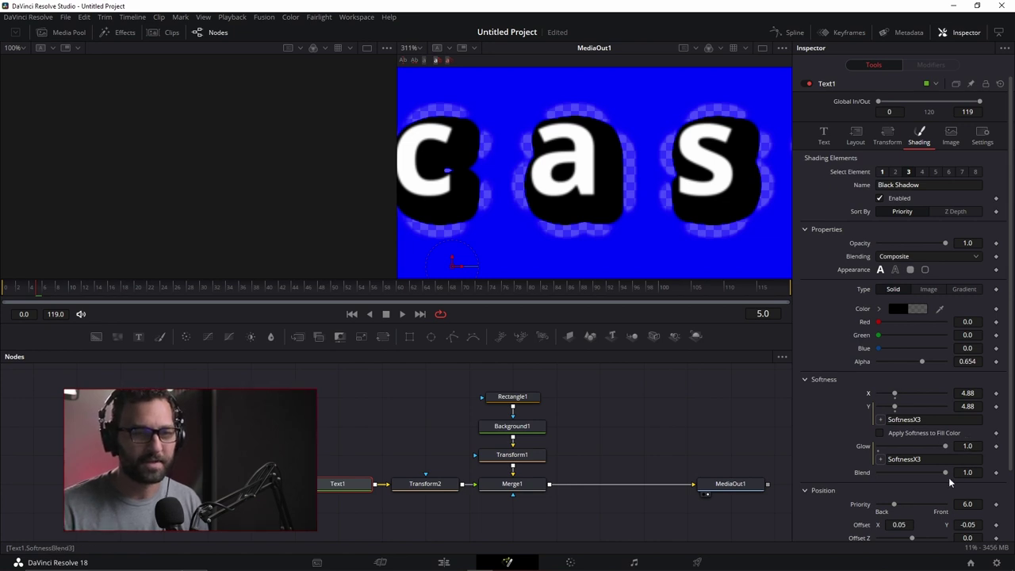
- Test the shadow Blend at 0, then restore it to 1.0
click(971, 472)
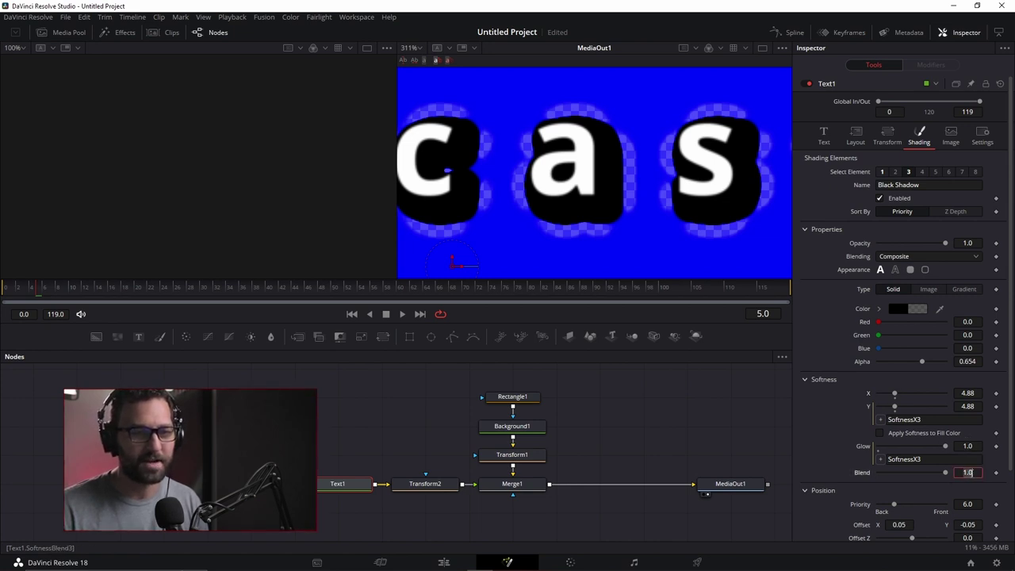
key(Return)
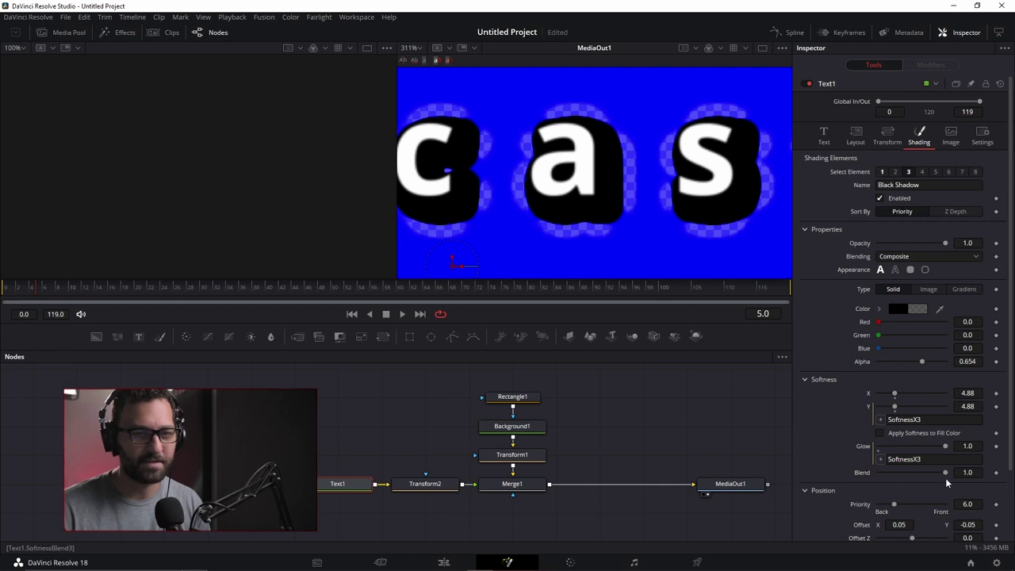
click(970, 472)
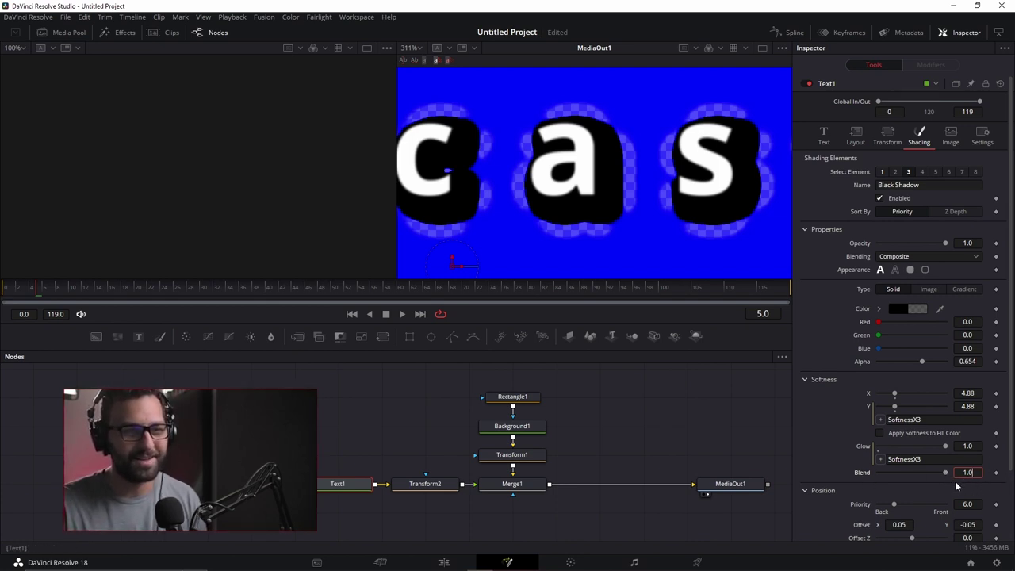
drag(945, 471, 810, 474)
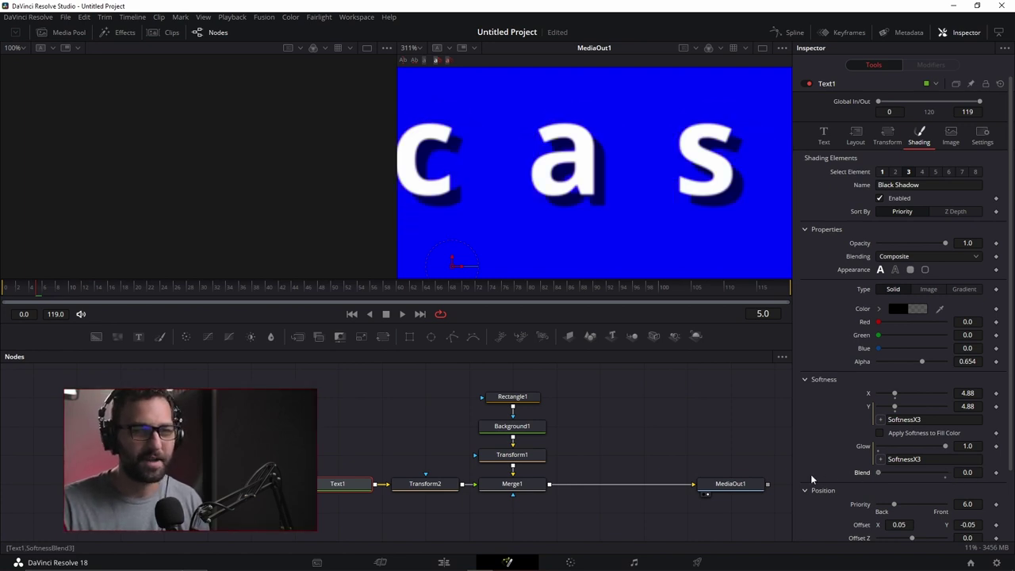
key(ctrl+z)
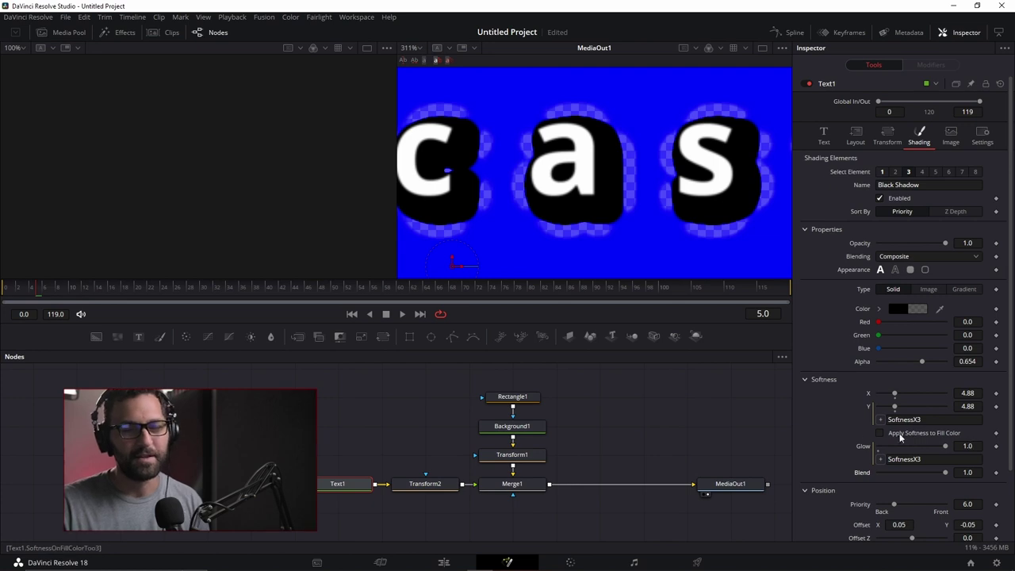
- Lower shadow softness to 3.94, set Glow to 0 and remove its expression
drag(894, 393, 891, 392)
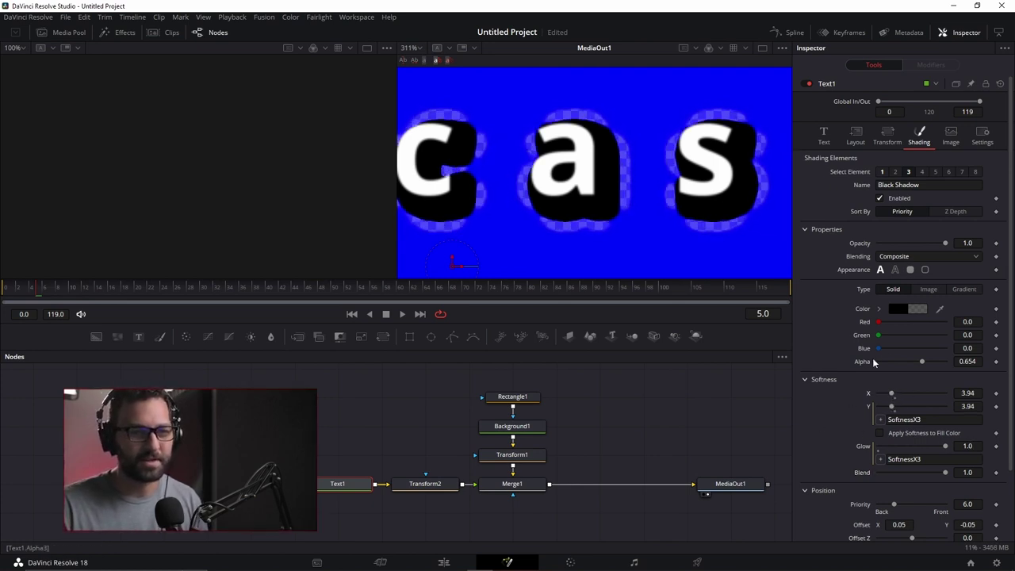
click(878, 448)
right_click(870, 441)
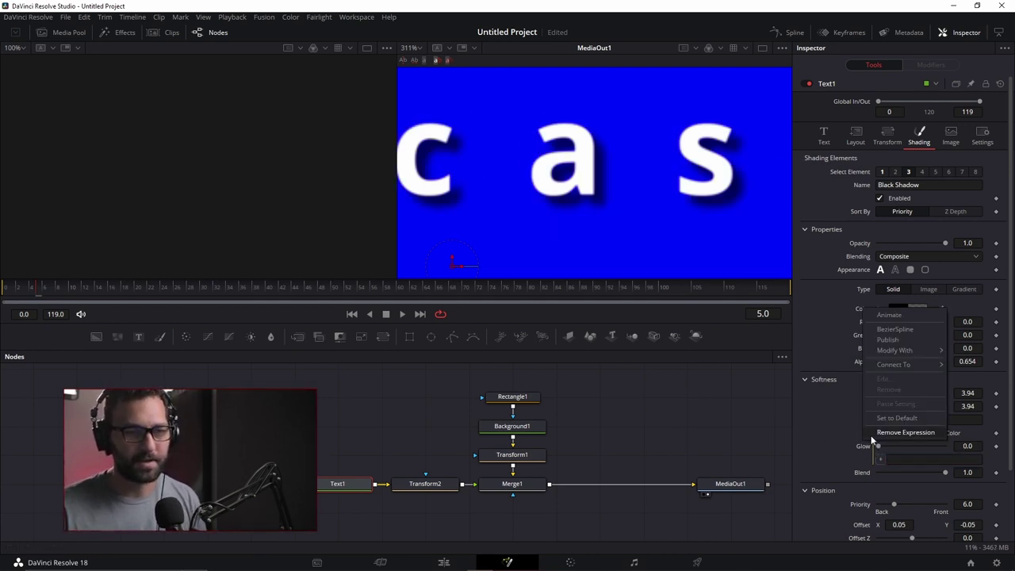
click(885, 430)
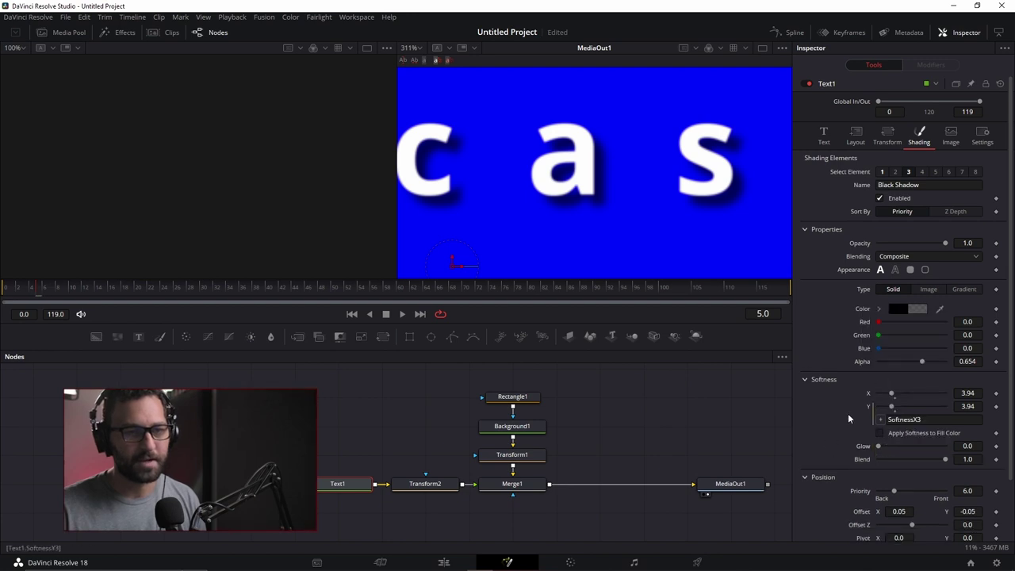
mouse_move(892, 393)
mouse_down()
mouse_move(917, 393)
mouse_move(894, 391)
mouse_up()
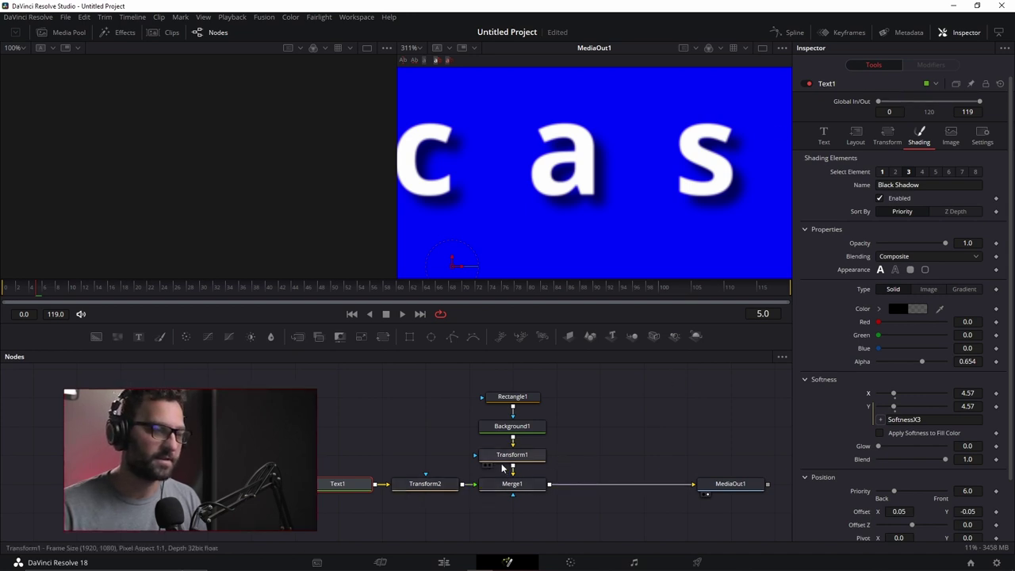
- Try Solid and Transparent shadow blending, then keep Composite
scroll(827, 347, down, 2)
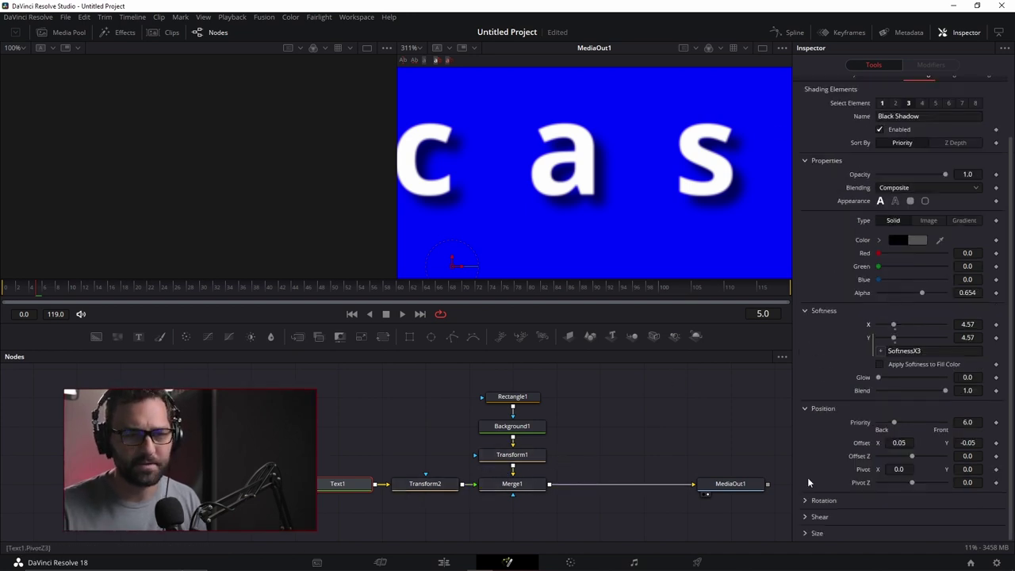
scroll(837, 463, up, 2)
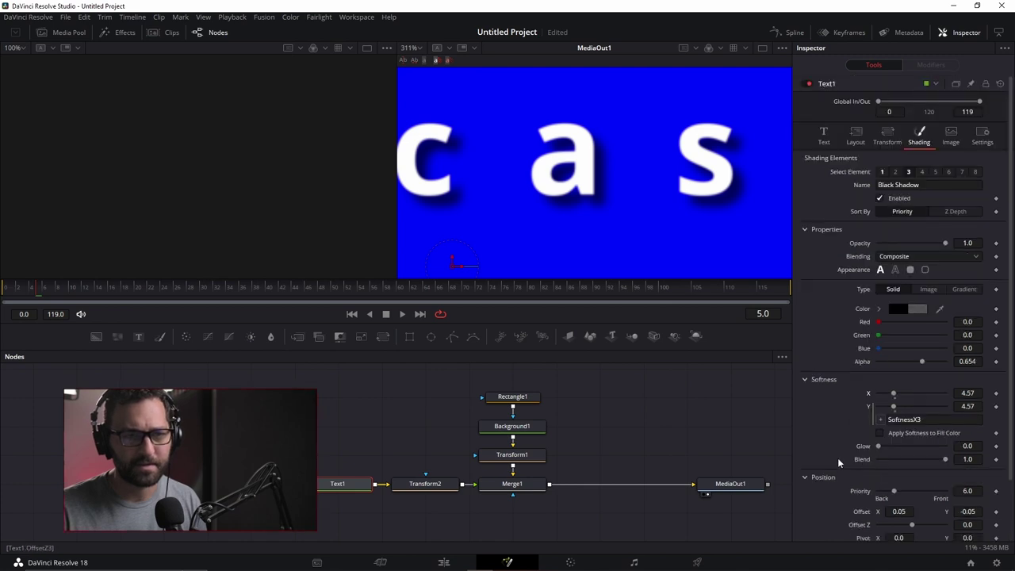
click(906, 256)
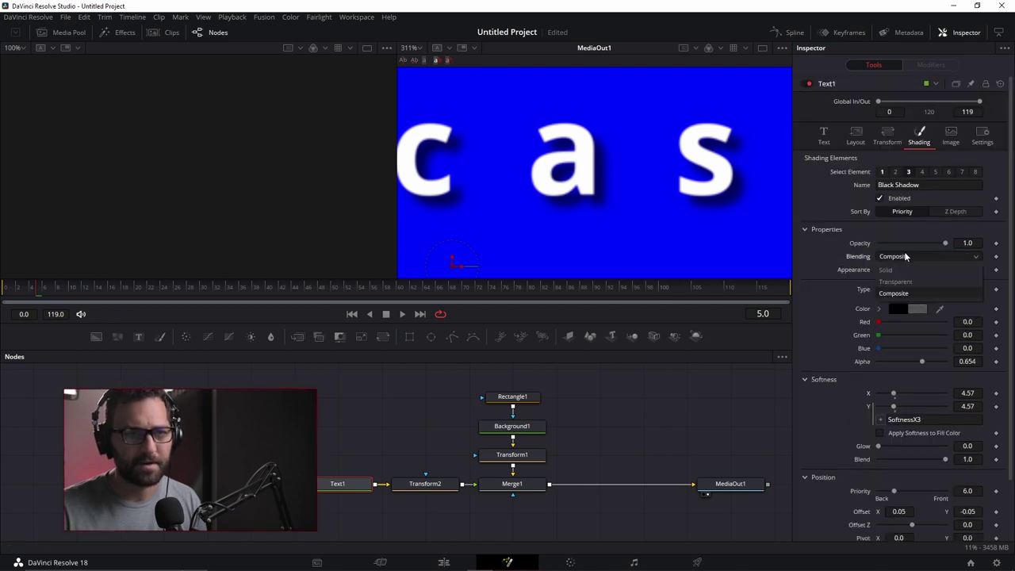
click(897, 270)
scroll(897, 248, down, 1)
click(898, 255)
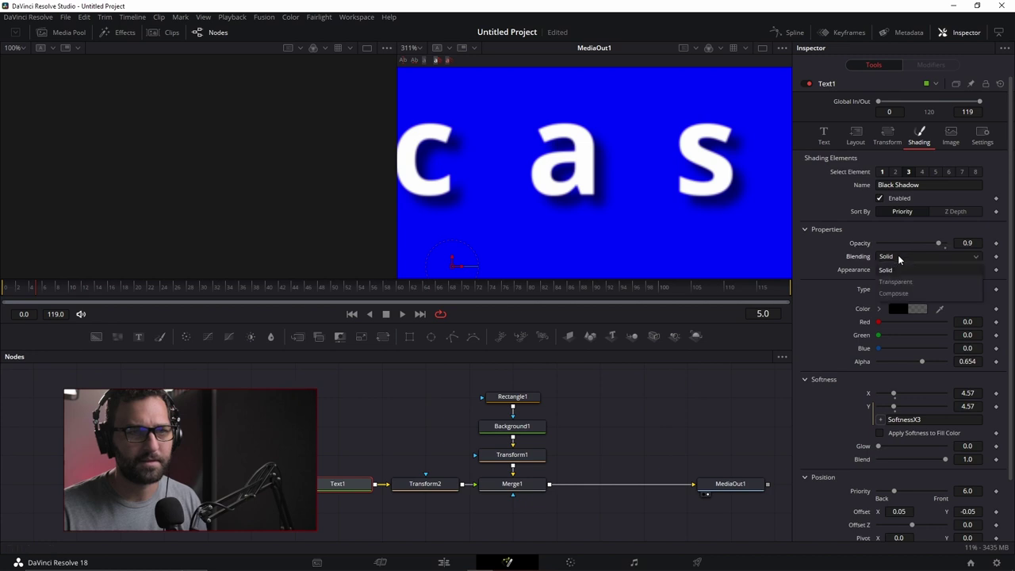
click(899, 285)
click(897, 256)
click(900, 293)
scroll(938, 247, up, 1)
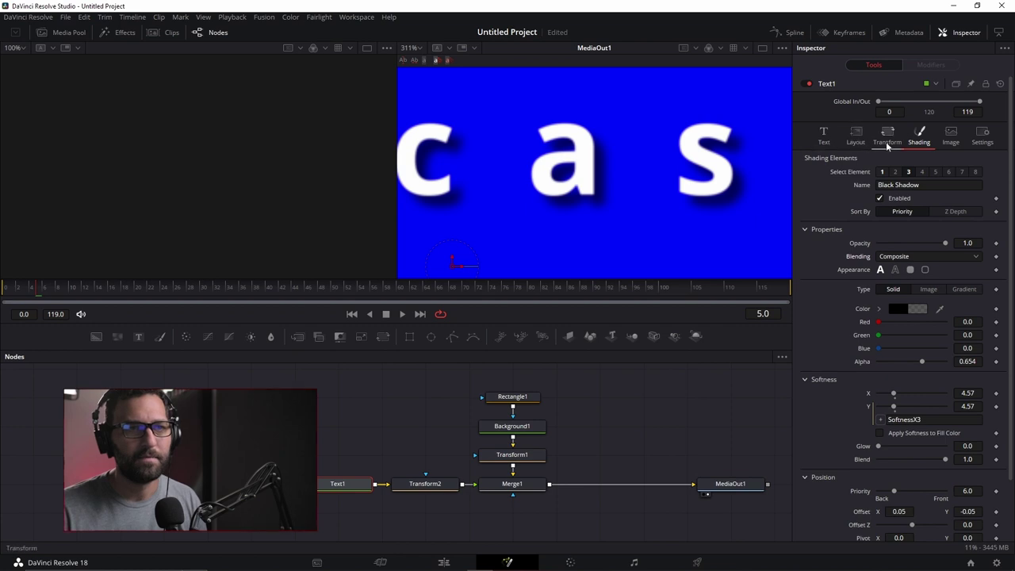
- Browse the Image and Settings tabs, ending on the Text content and font settings
click(951, 135)
click(981, 135)
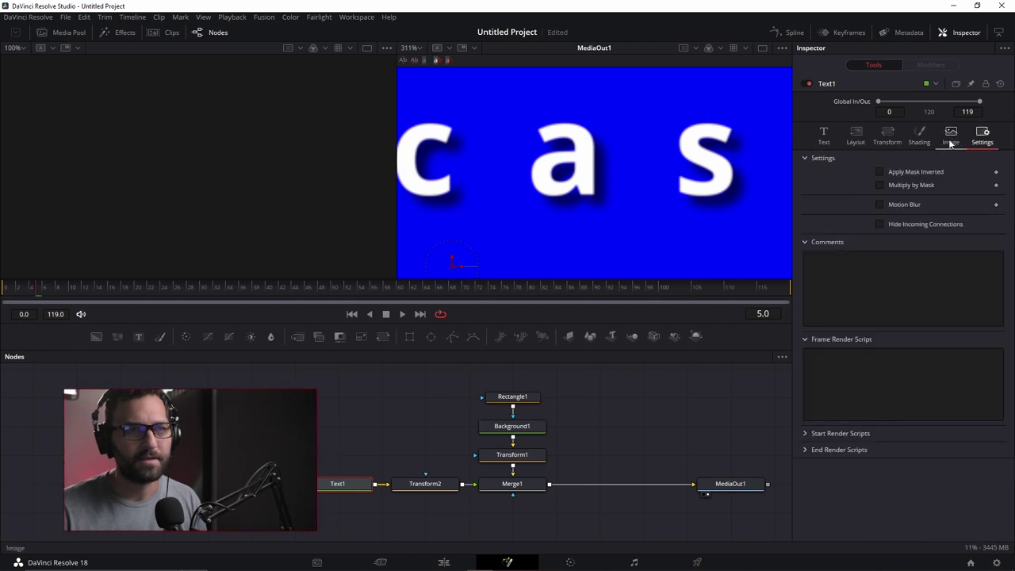
click(823, 137)
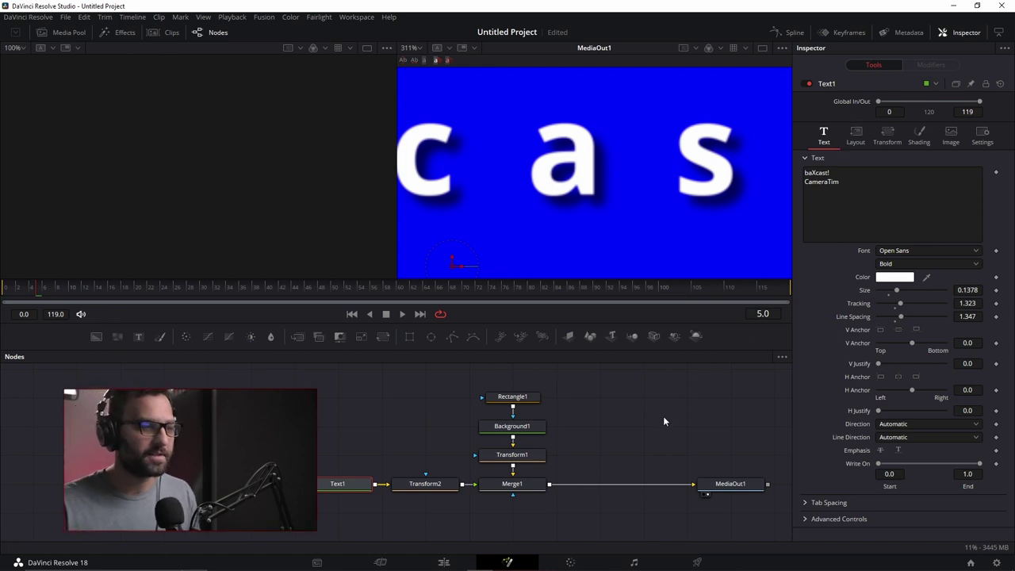
- Select Transform1 and Transform2 together and expand Transform2's settings in the Inspector
click(529, 457)
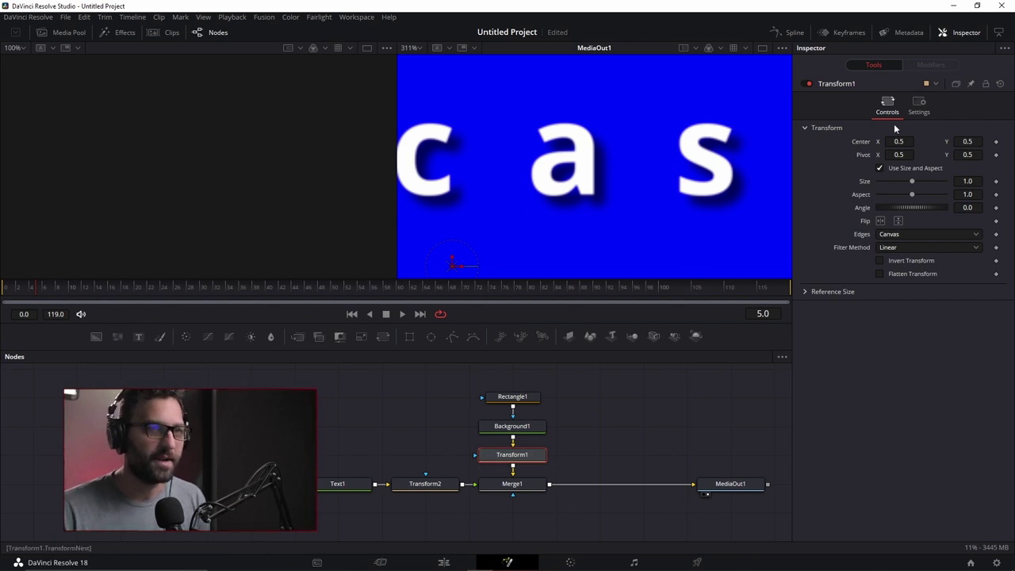
ctrl+click(443, 492)
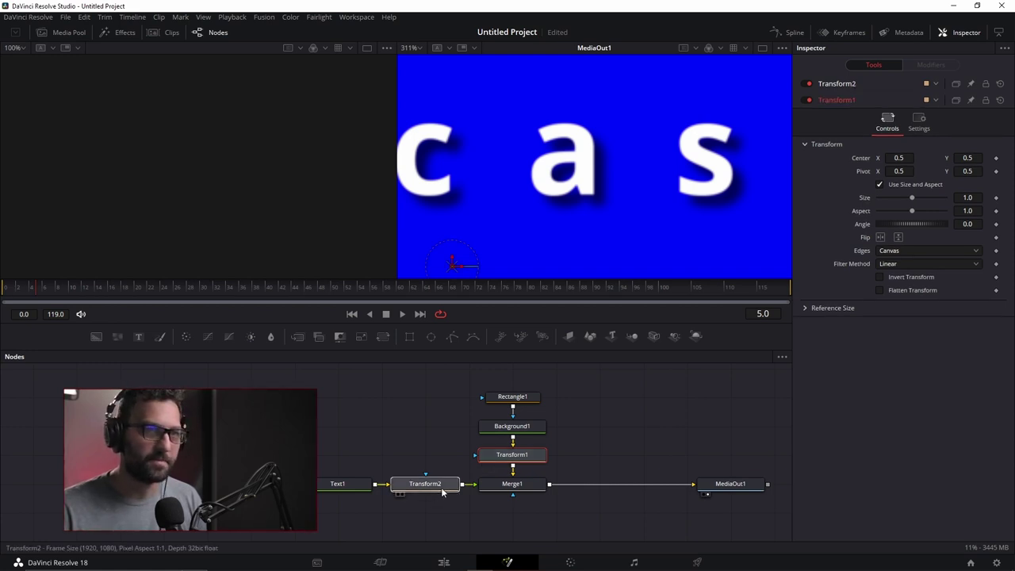
click(864, 86)
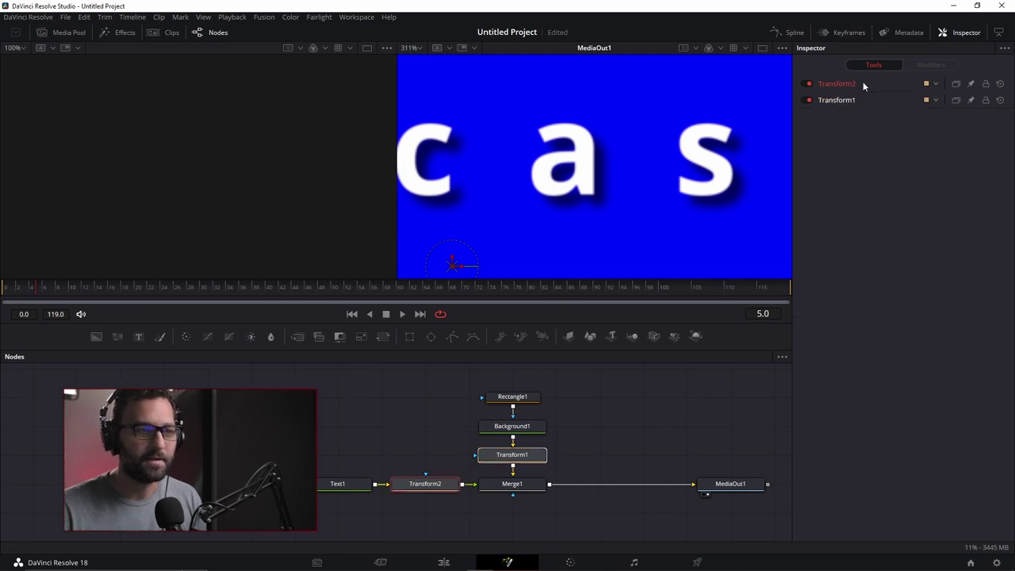
click(862, 98)
click(864, 84)
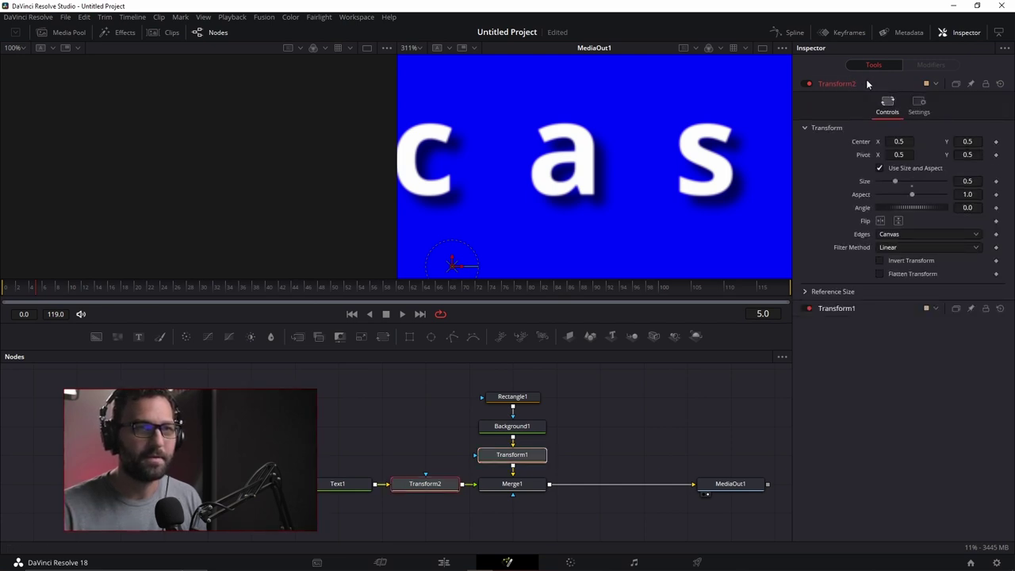
- Pin both Transform2's and Transform1's Inspector panels, then show Transform1's controls alone
click(969, 83)
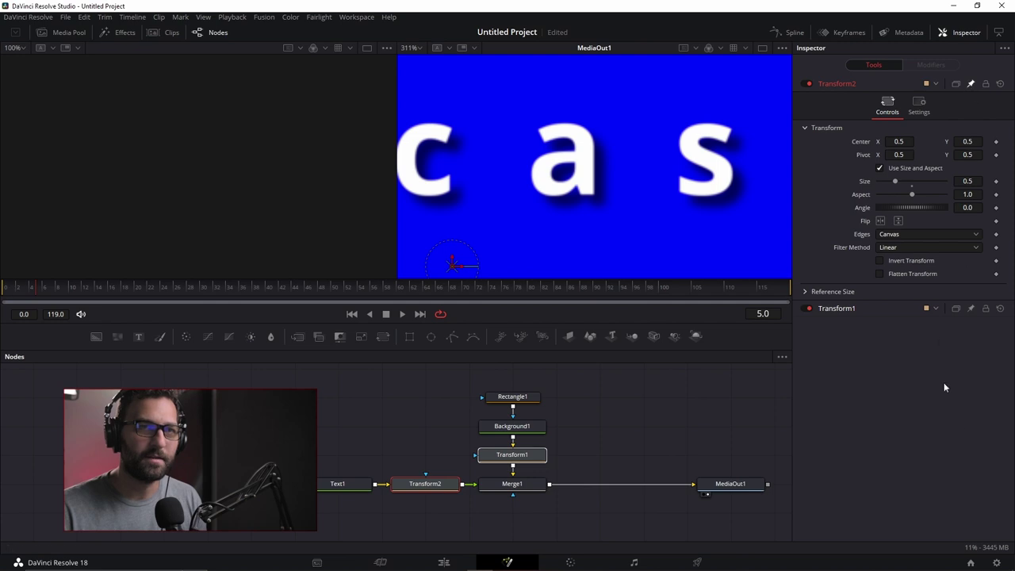
click(969, 309)
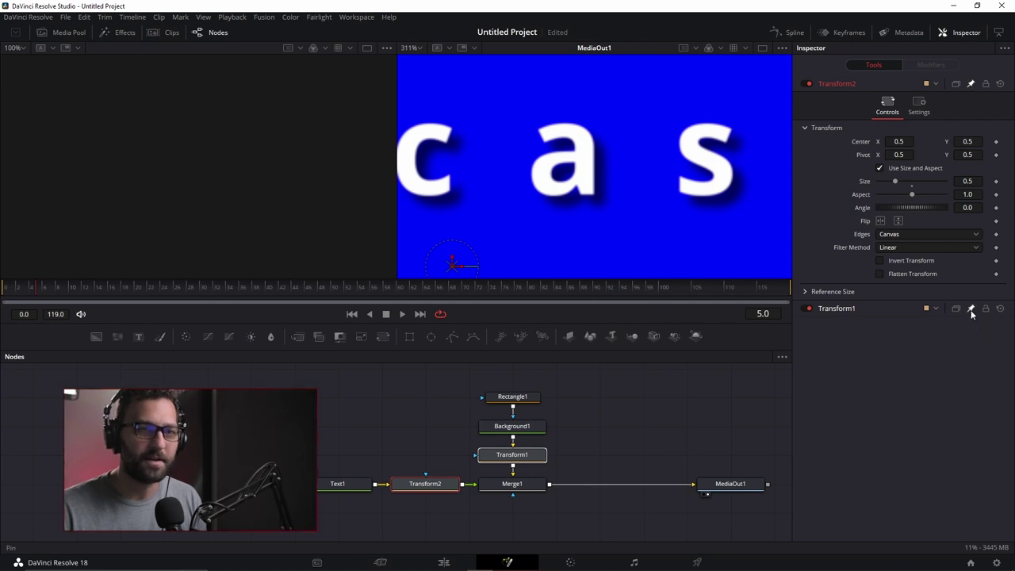
click(845, 308)
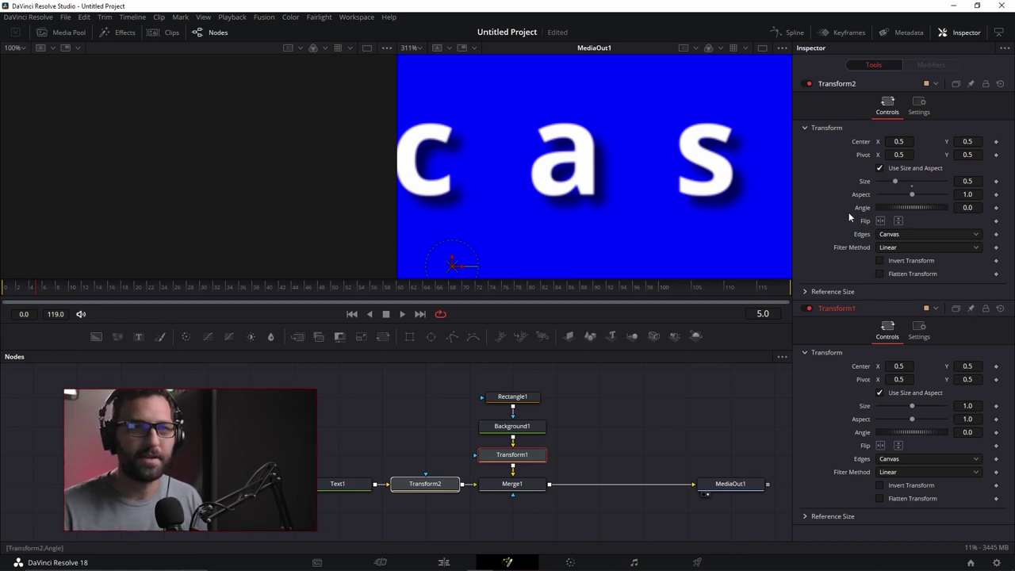
click(633, 458)
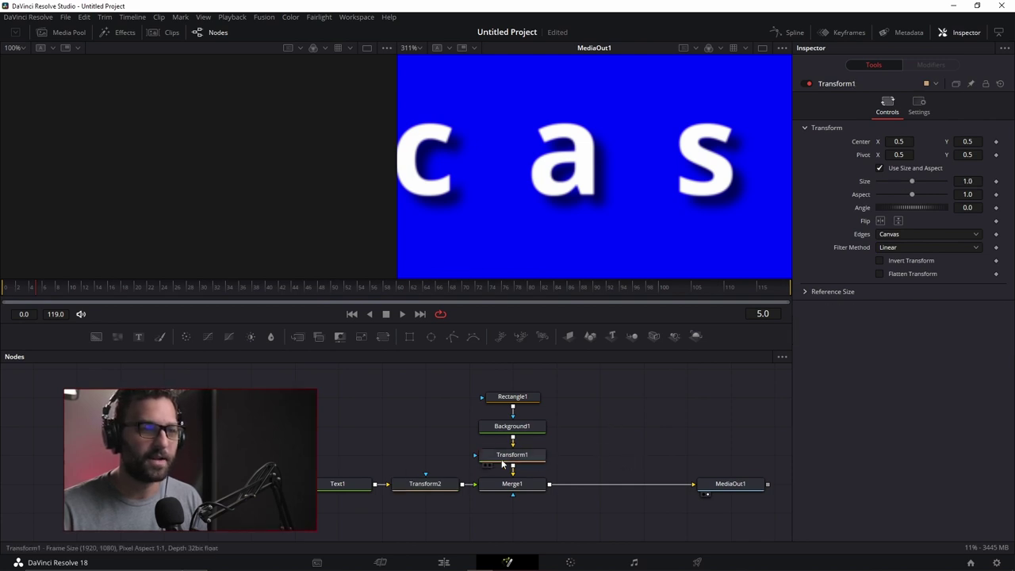
- With Transform1 and Transform2 selected, set Transform2's Size to 0.5 in the Inspector
click(437, 486)
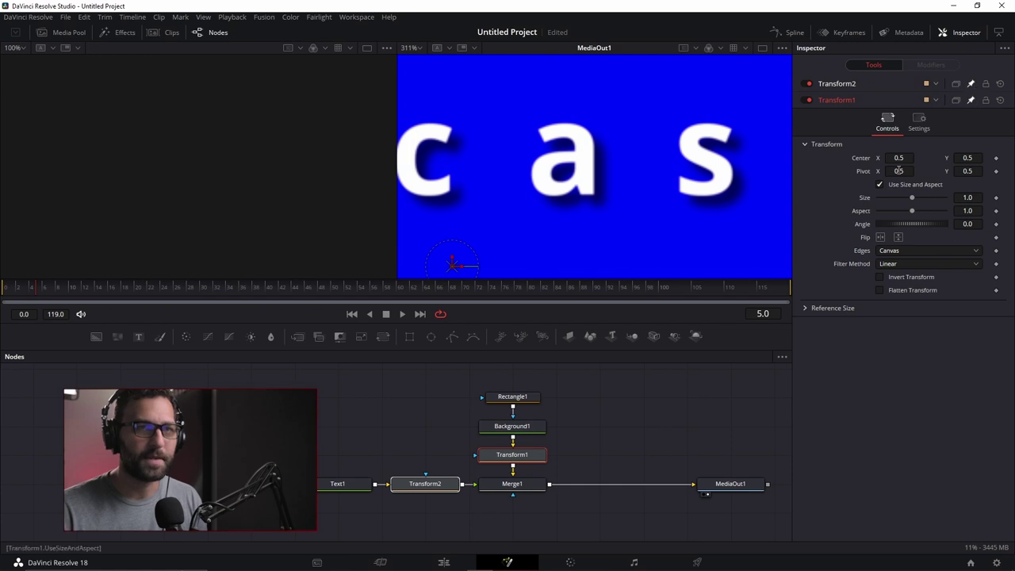
click(851, 84)
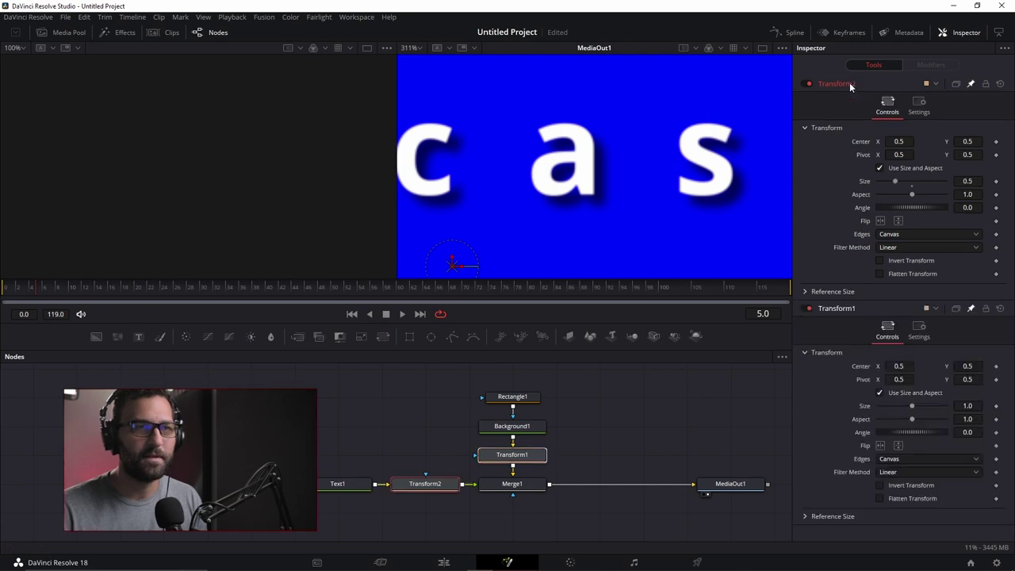
drag(911, 181, 894, 181)
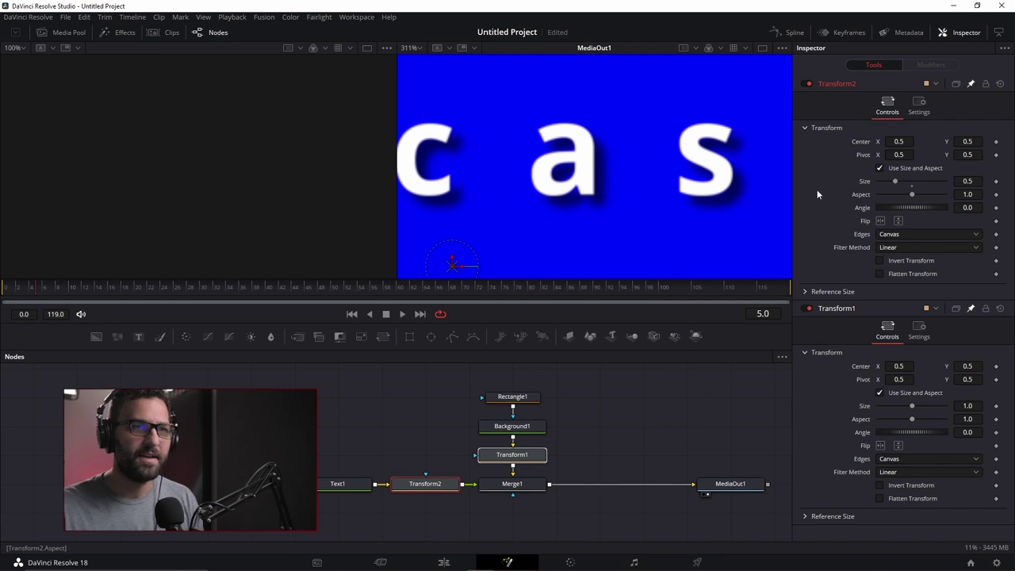
scroll(622, 168, down, 3)
scroll(622, 168, down, 3)
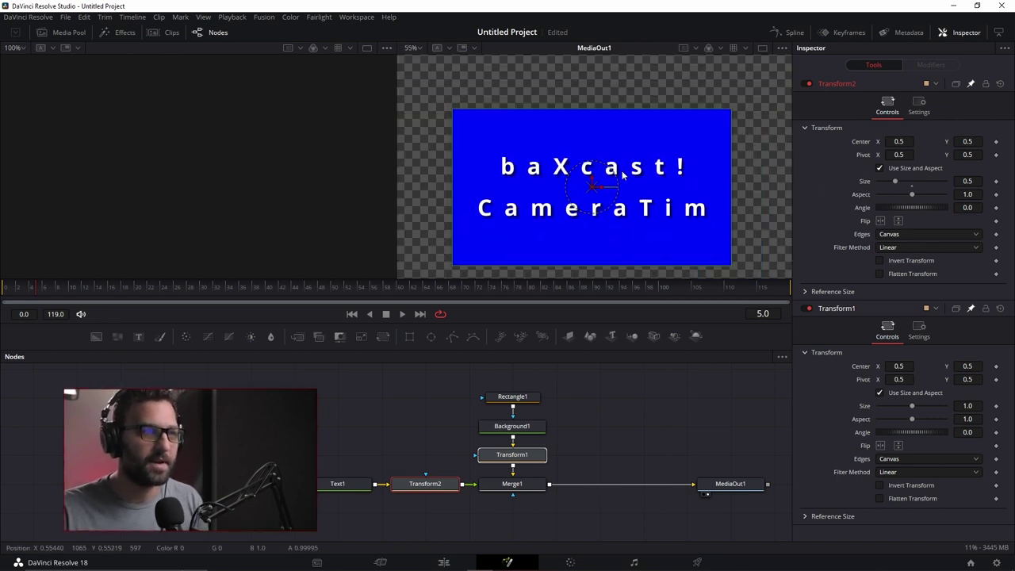
scroll(612, 149, down, 2)
scroll(613, 151, up, 2)
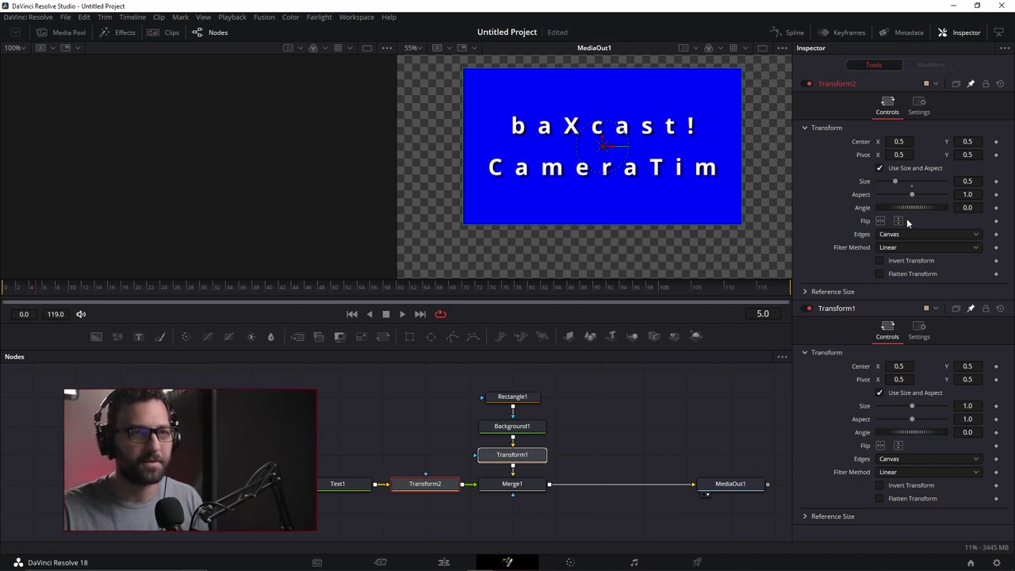
right_click(861, 183)
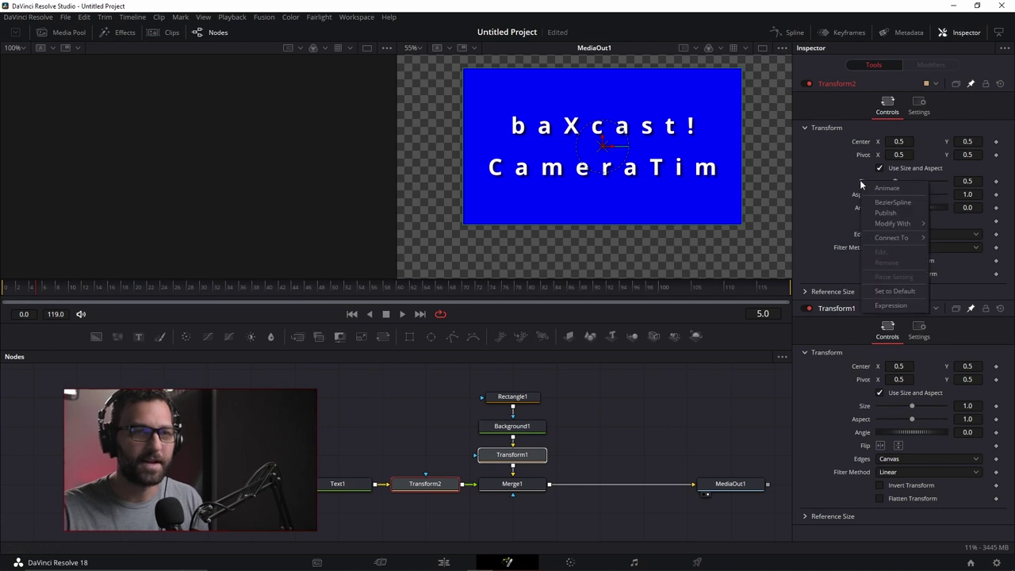
- Link Transform2's Size to Transform1.Size by expression, testing by scaling Transform1 to 0.75
click(886, 304)
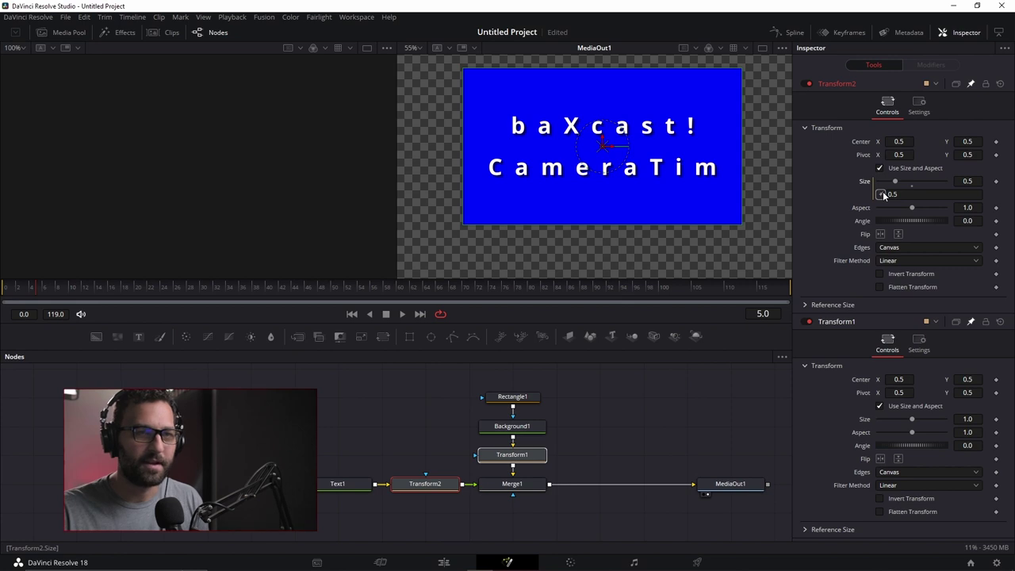
drag(883, 191, 865, 421)
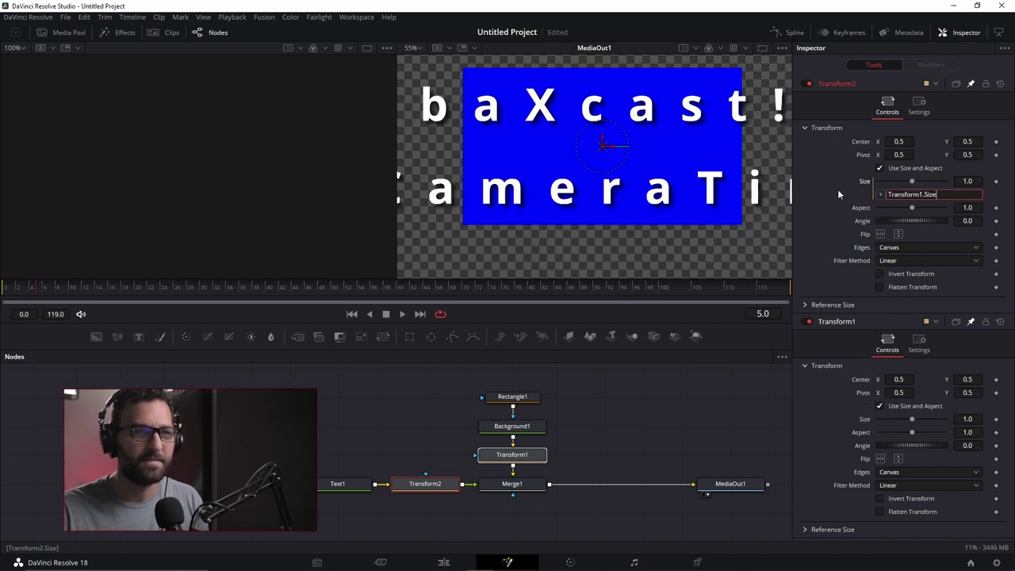
mouse_move(910, 417)
mouse_down()
mouse_move(894, 420)
mouse_move(915, 427)
mouse_move(902, 434)
mouse_up()
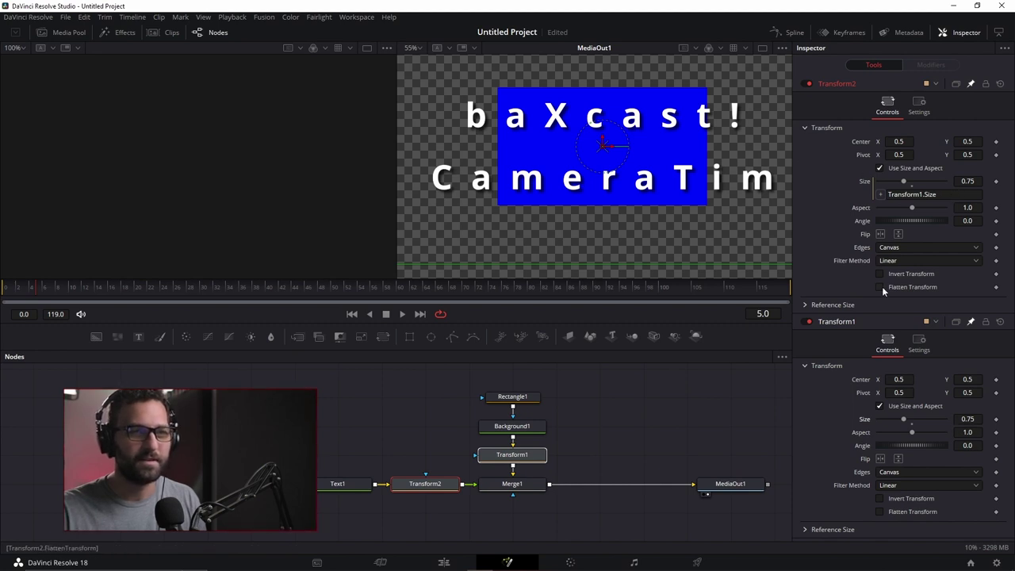
click(952, 194)
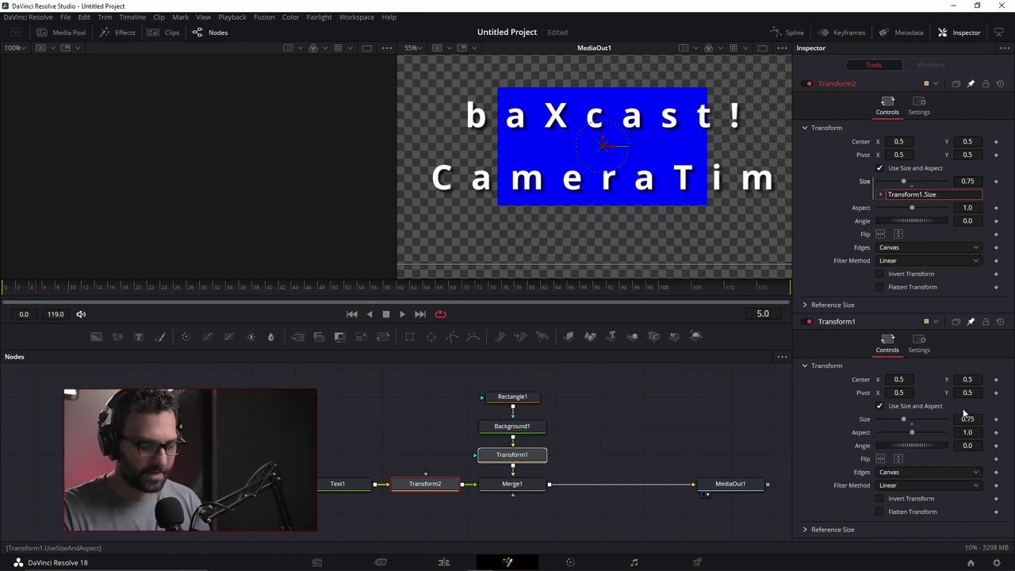
- Change Transform2's Size expression to Transform1.Size/2 and test by enlarging the box
text(2)
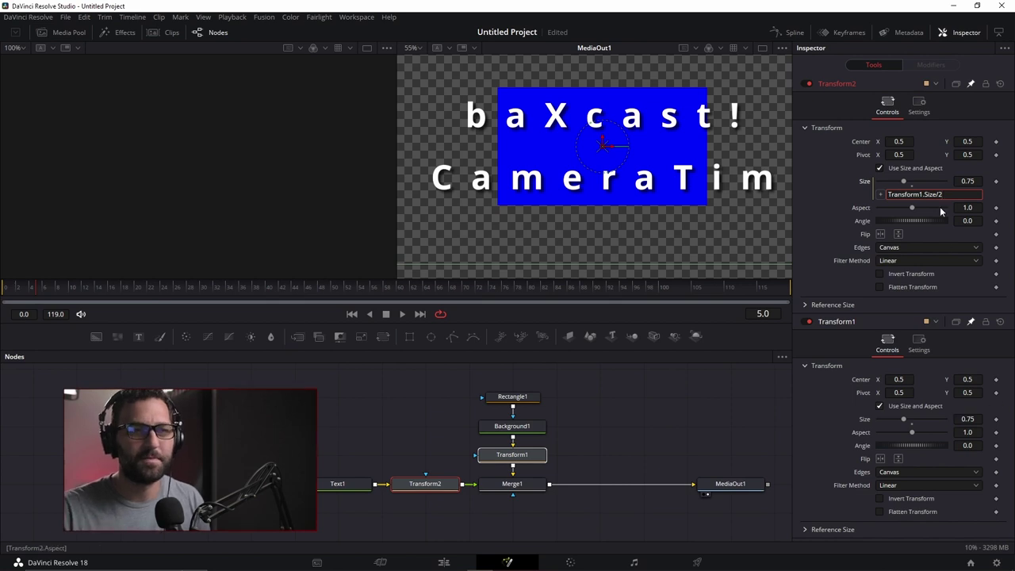
key(Return)
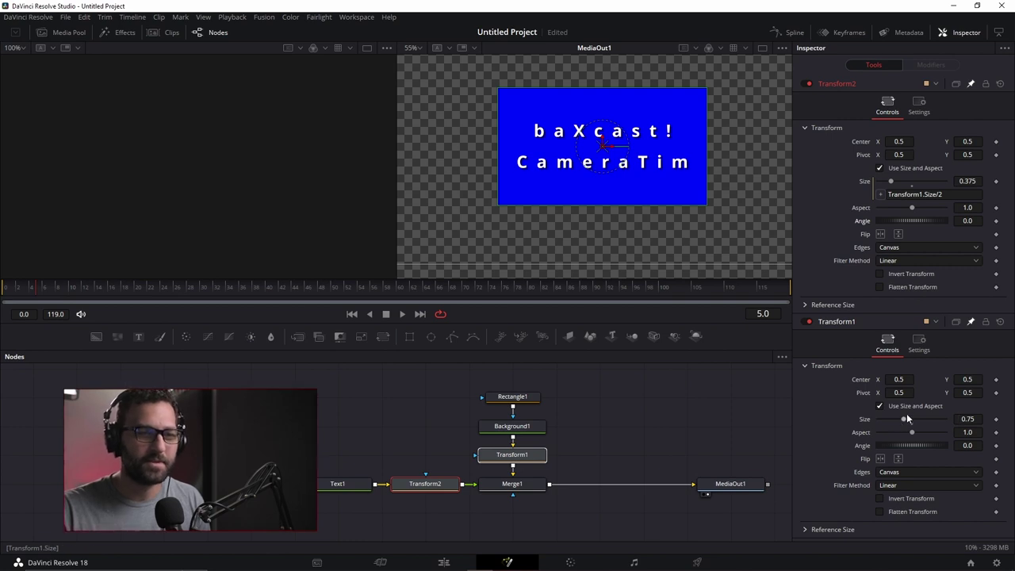
mouse_move(904, 417)
mouse_down()
mouse_move(921, 418)
mouse_move(907, 418)
mouse_up()
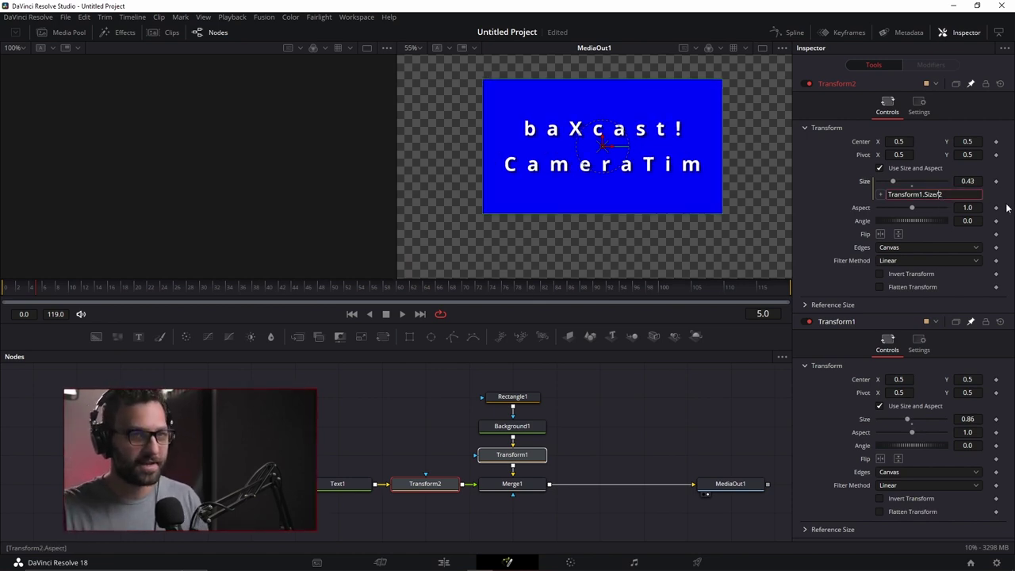
- Try Transform1.Size*2 as the expression instead and test by shrinking the box
key(BackSpace)
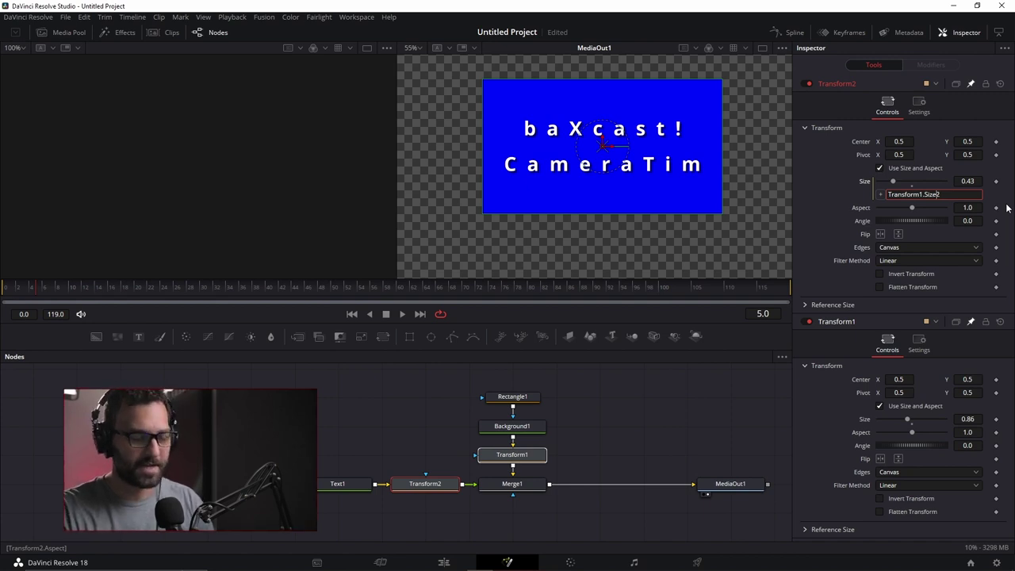
text(*)
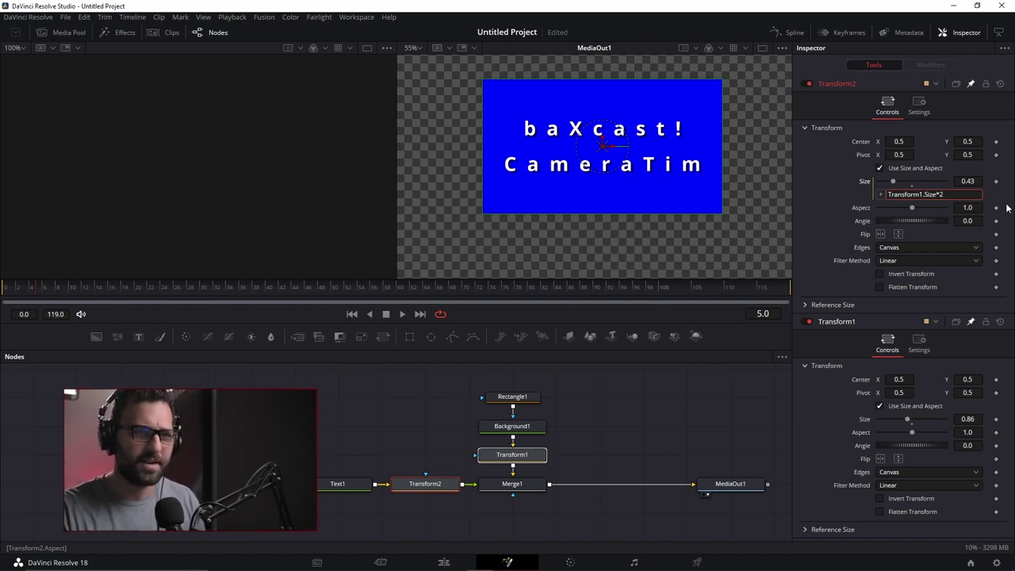
click(827, 201)
drag(912, 424, 893, 419)
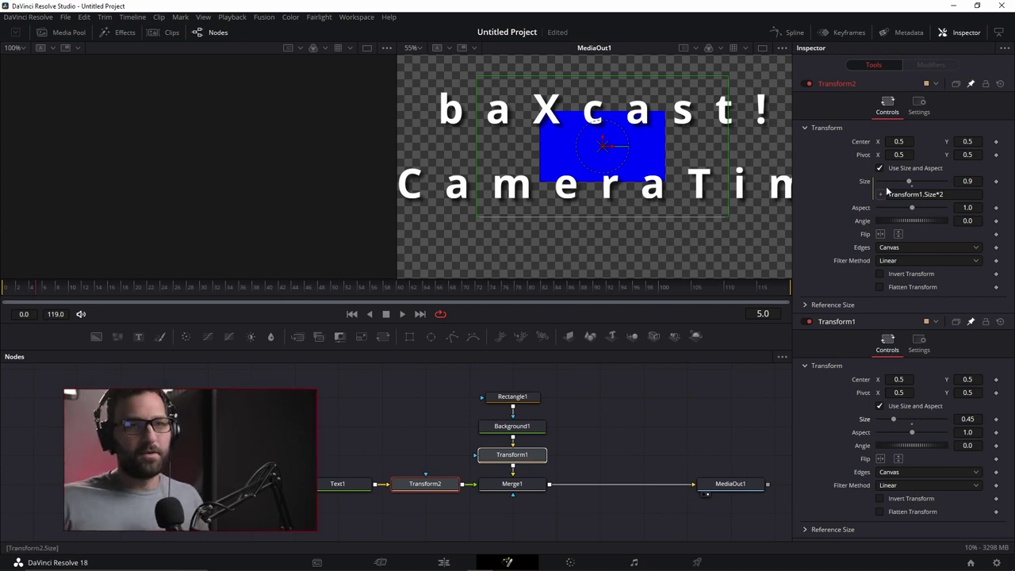
- Revert the expression to Transform1.Size/2 and grow the box to confirm the text follows
click(948, 195)
key(BackSpace)
key(BackSpace)
text(/2)
key(Return)
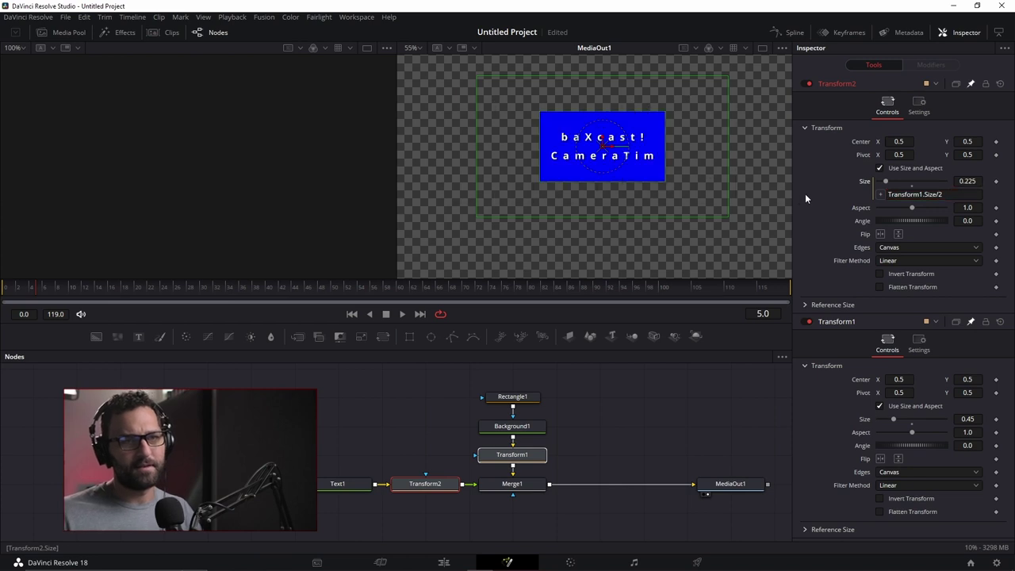
drag(967, 419, 1005, 419)
- Reset Transform1's Size to 1.0 after test drags, then deselect all nodes
drag(912, 418, 909, 425)
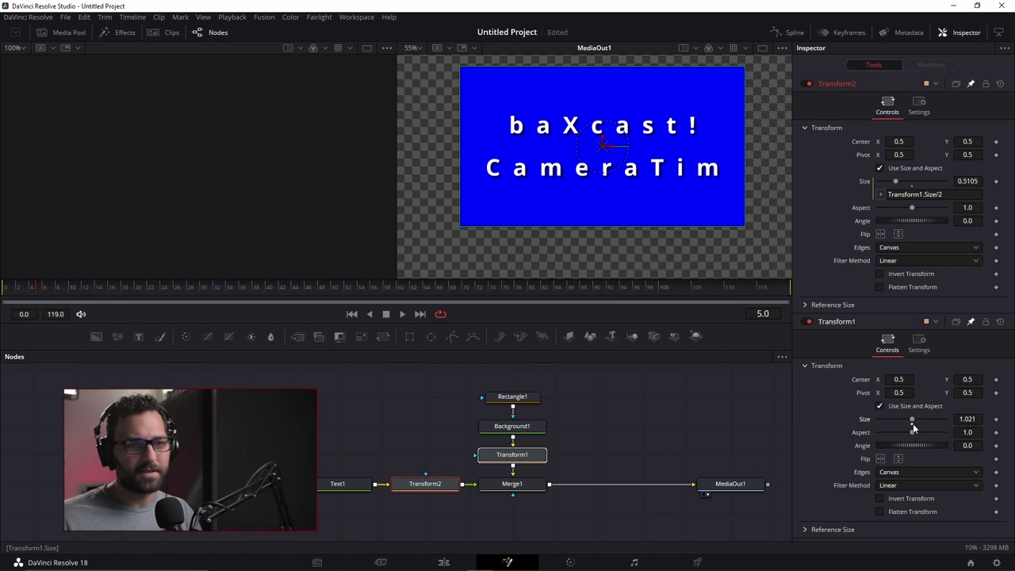
double_click(910, 423)
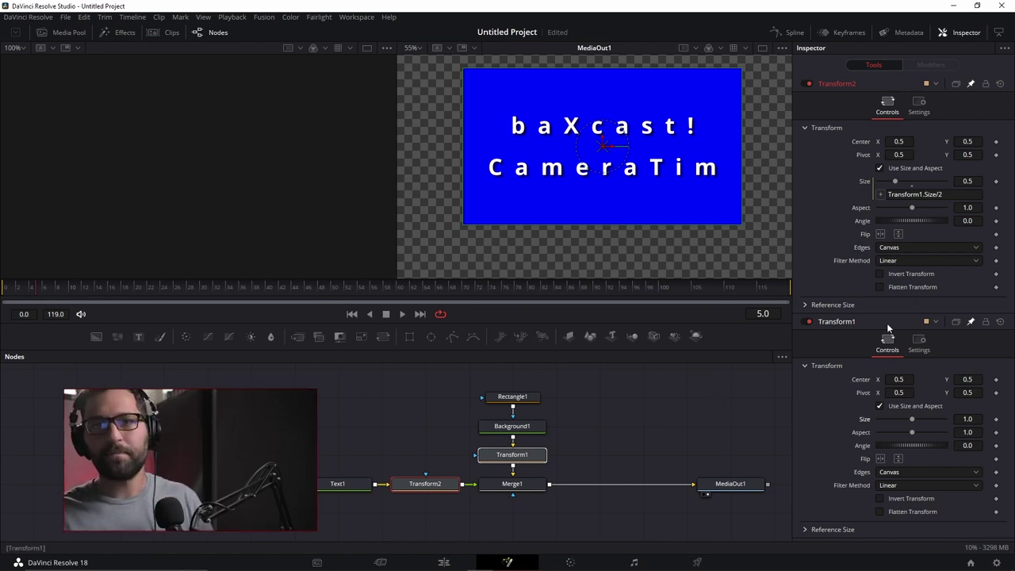
mouse_move(913, 419)
mouse_down()
mouse_move(927, 420)
mouse_move(912, 419)
mouse_up()
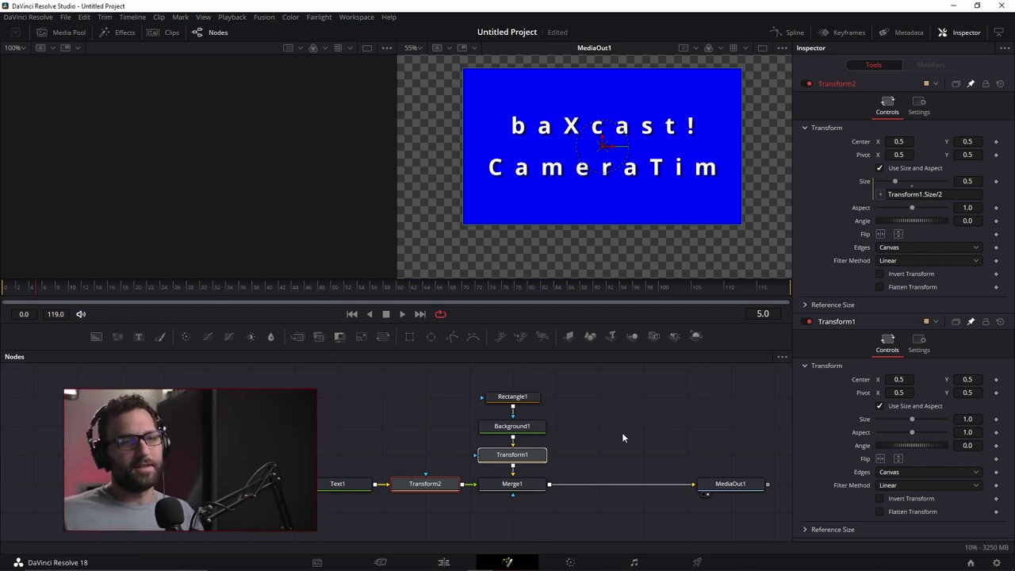
click(615, 462)
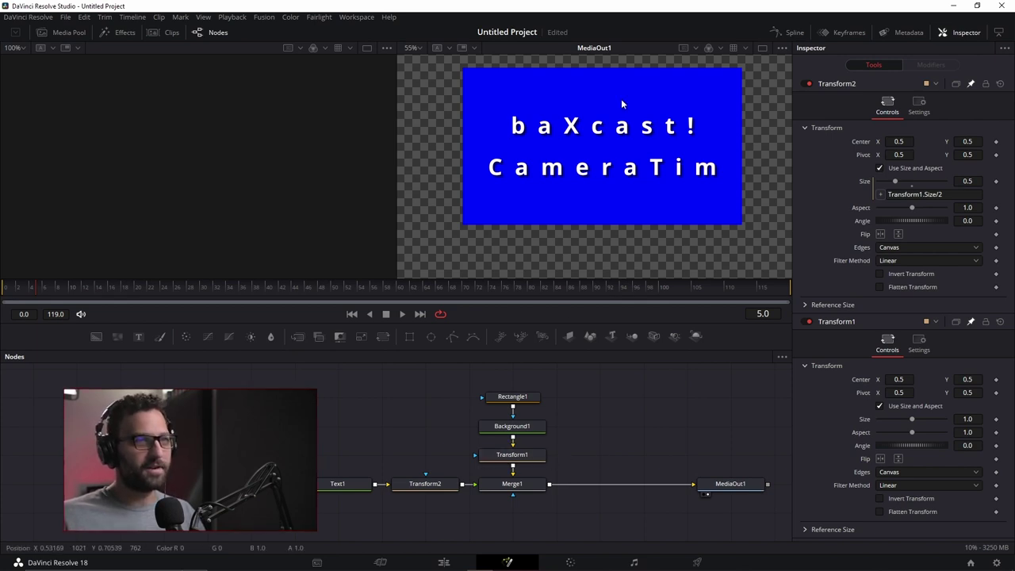
scroll(620, 104, down, 2)
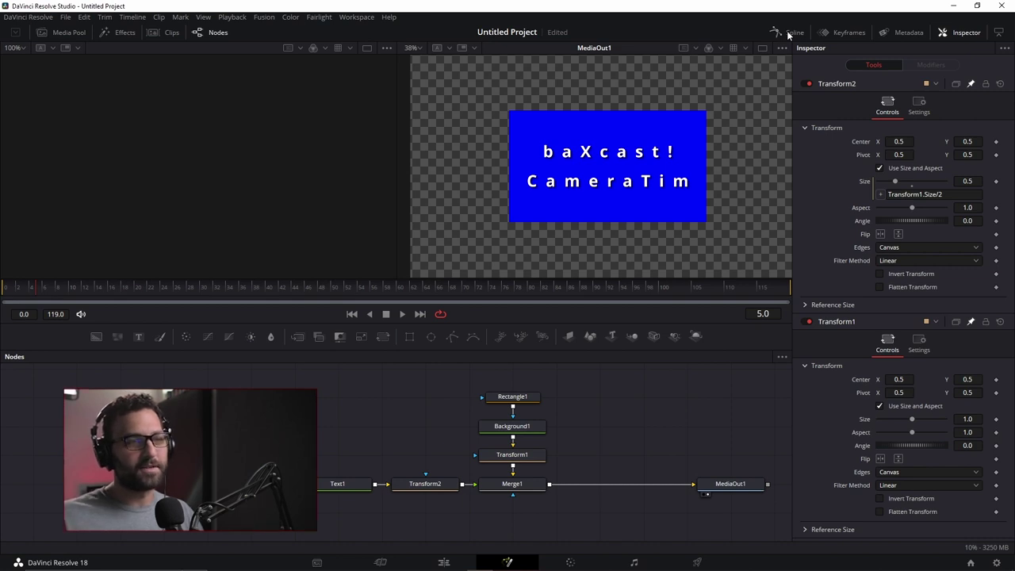
- Select Transform1 alone, scrub the timeline, and trial a Center X move left, then undo it
click(542, 457)
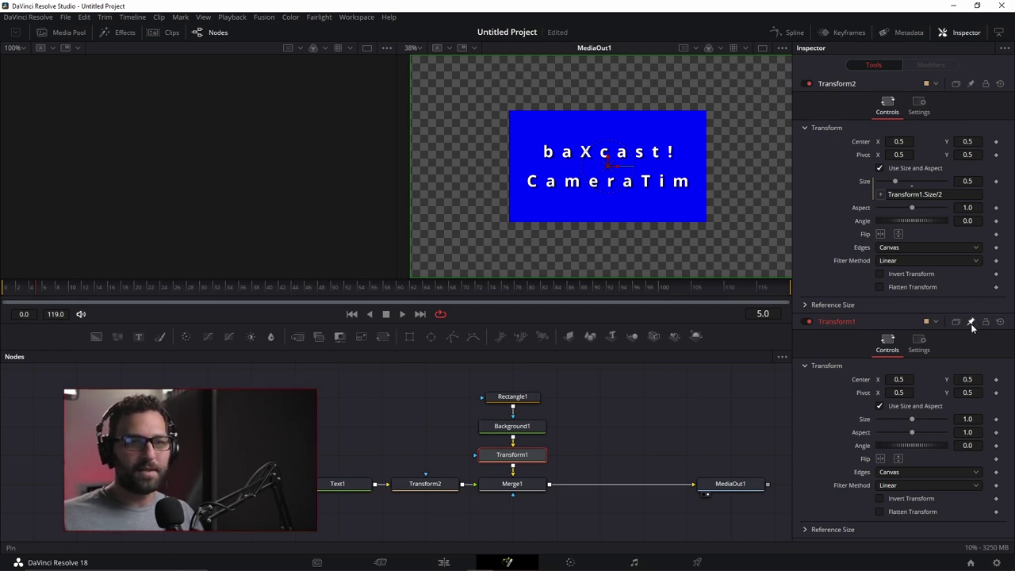
click(722, 403)
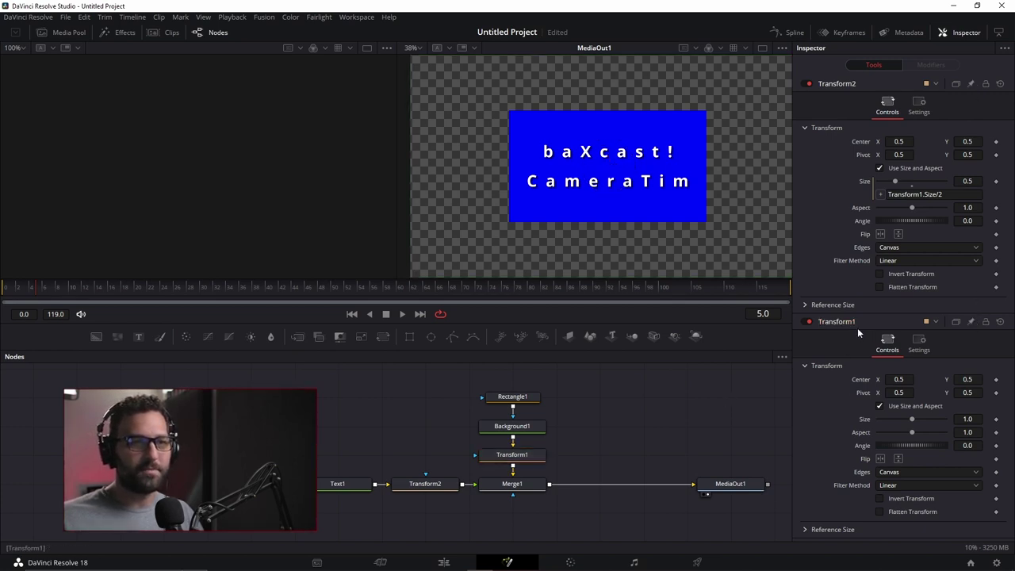
click(525, 456)
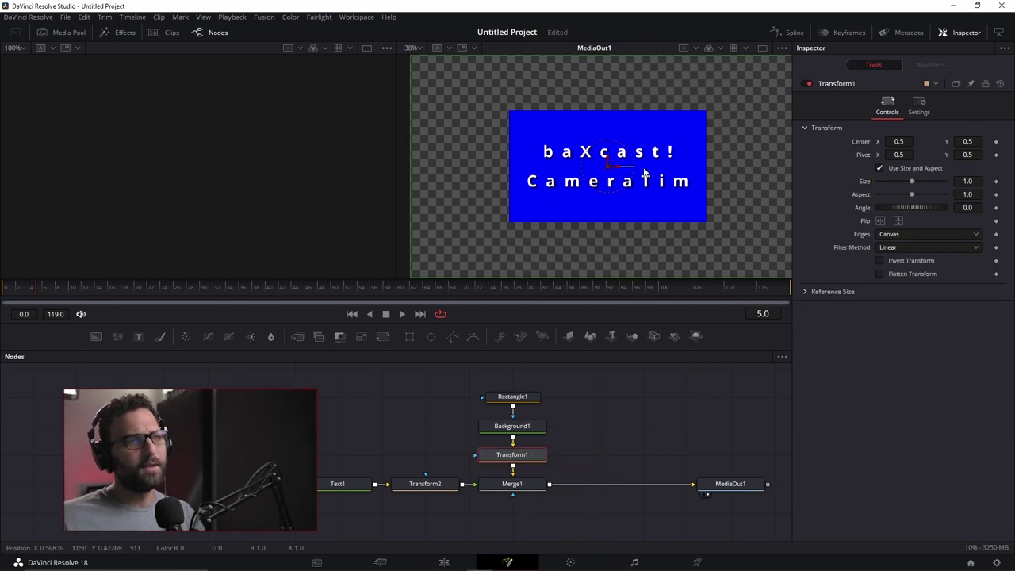
scroll(604, 174, down, 2)
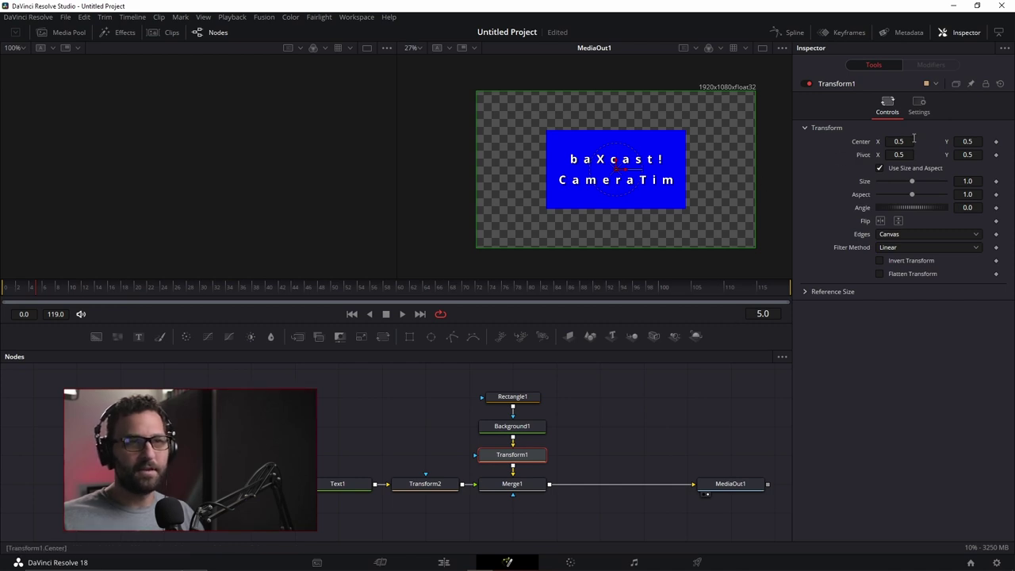
drag(137, 288, 10, 301)
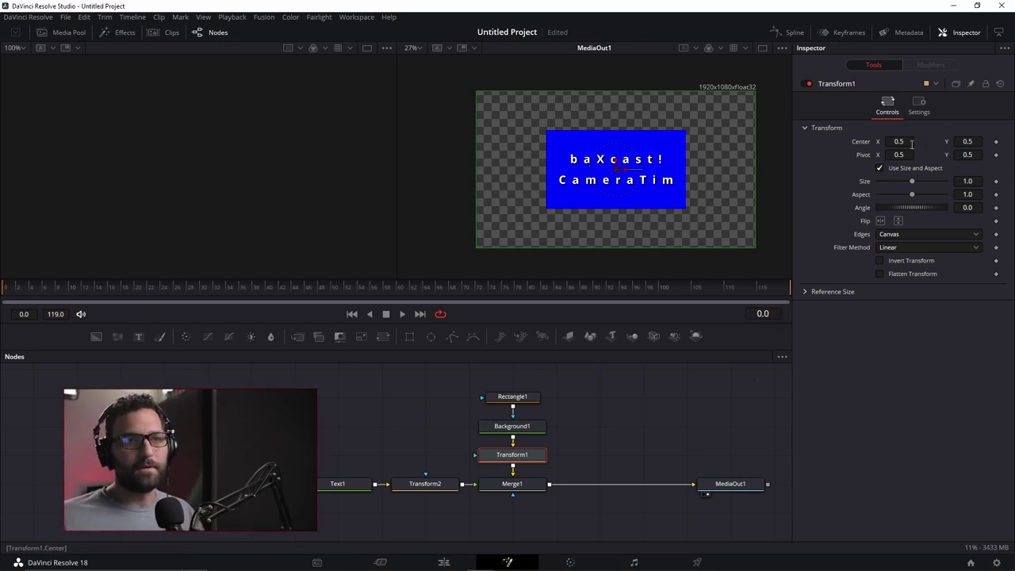
drag(902, 141, 824, 141)
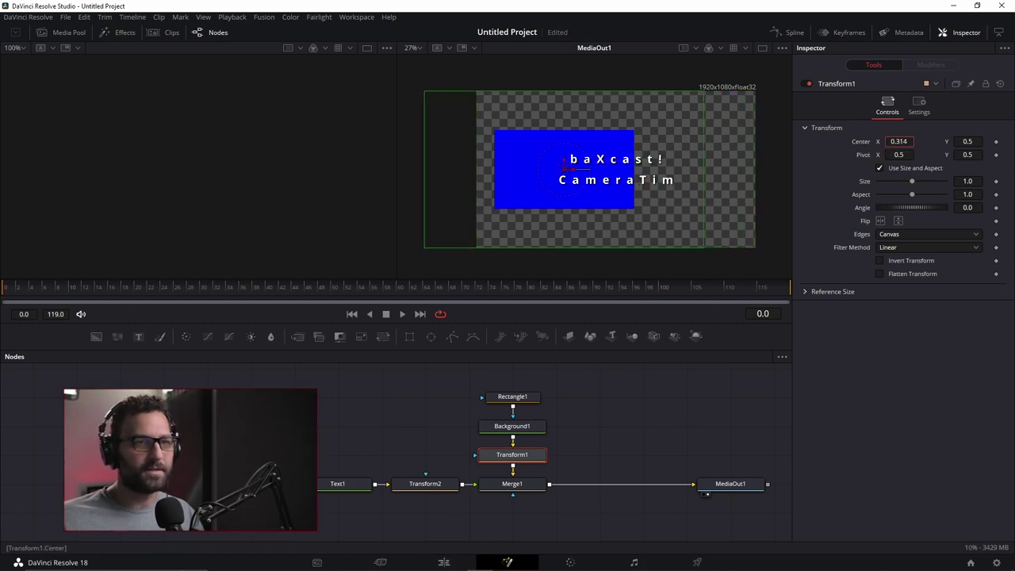
key(ctrl+z)
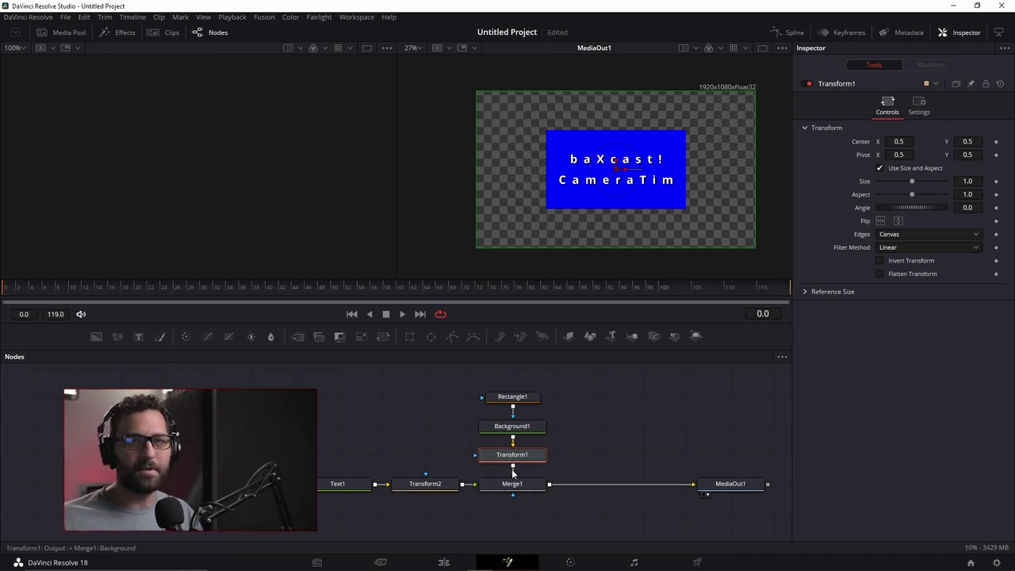
click(440, 485)
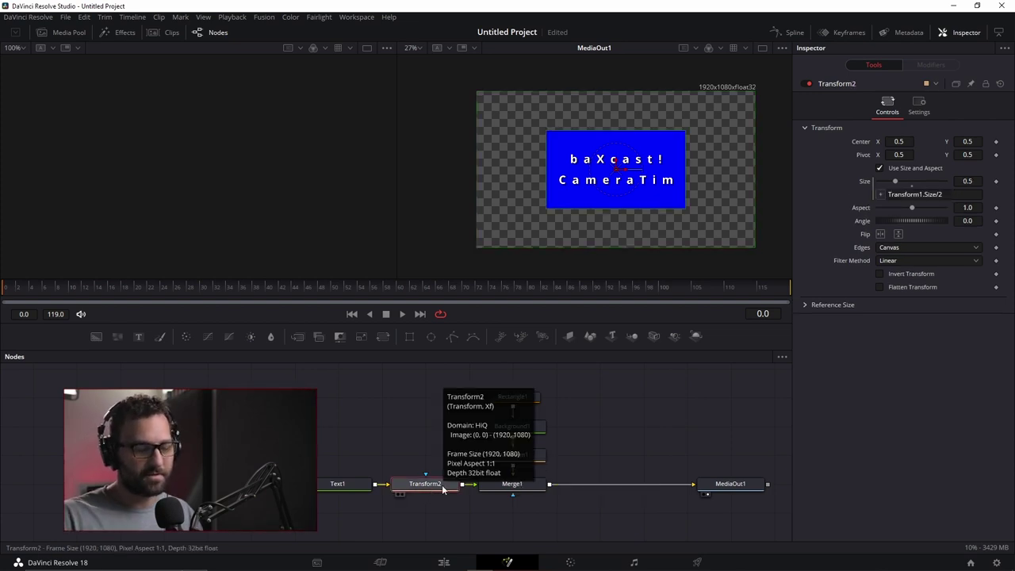
- Delete Transform2 and paste an instanced copy of Transform1 as Instance_Transform1
key(Delete)
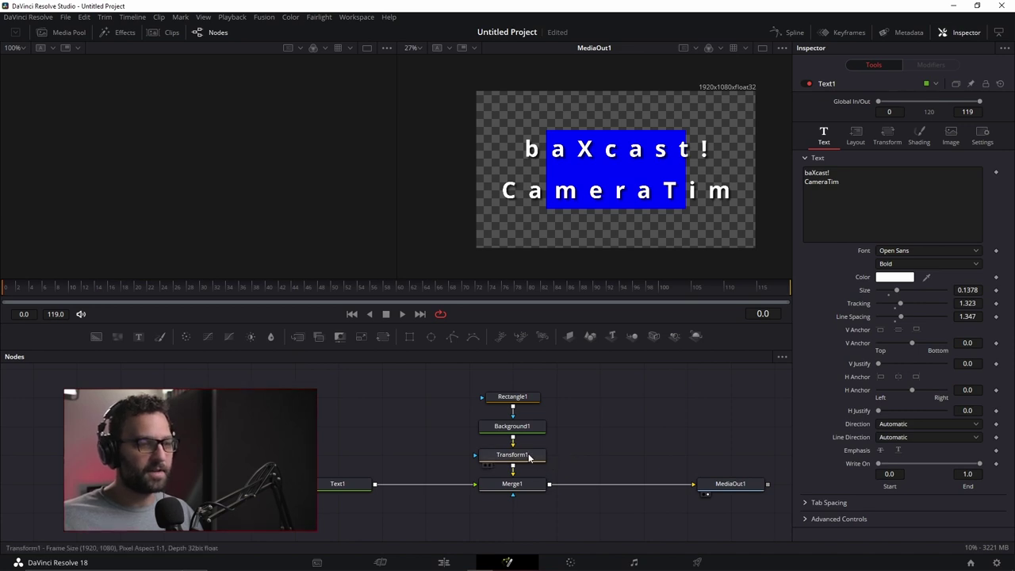
click(529, 457)
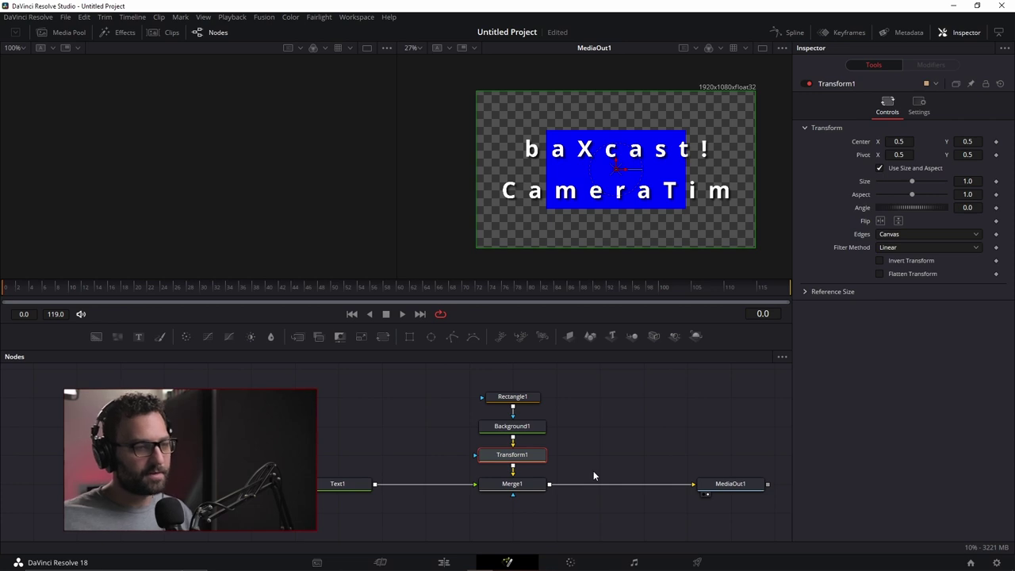
click(435, 460)
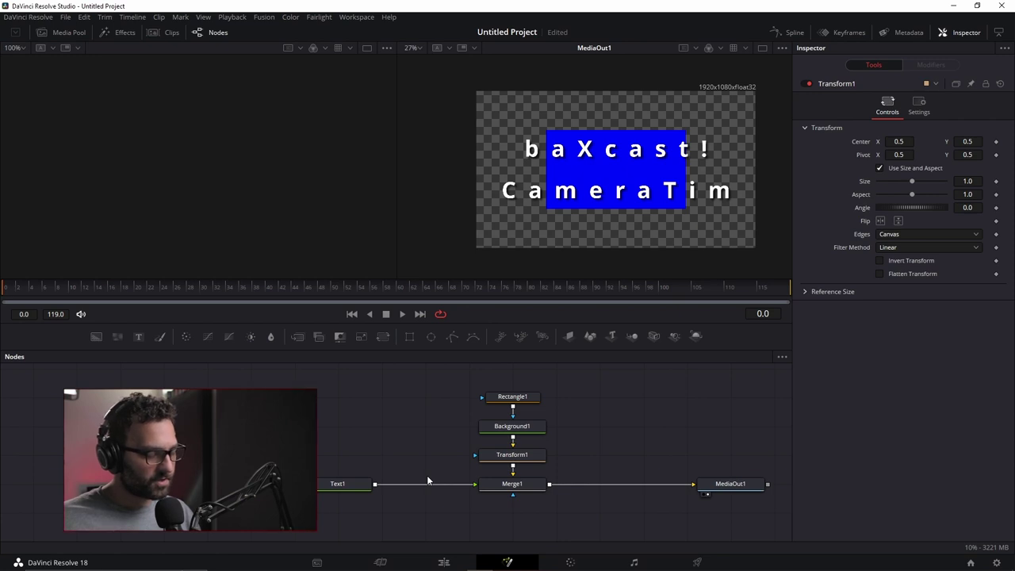
key(ctrl+shift+v)
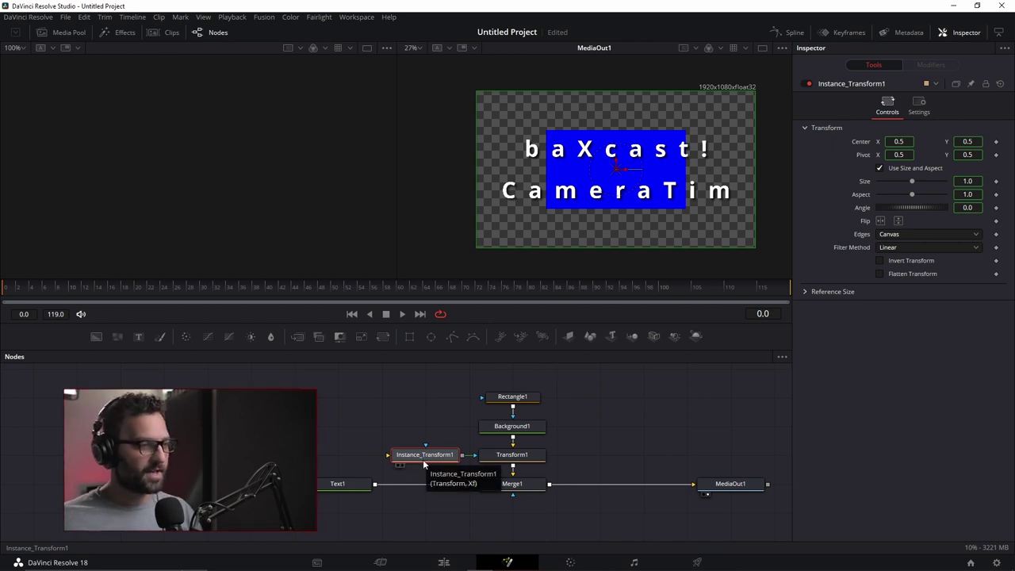
- Insert Instance_Transform1 between Text1 and Merge1 and trial a Center X change on it
drag(424, 464, 428, 487)
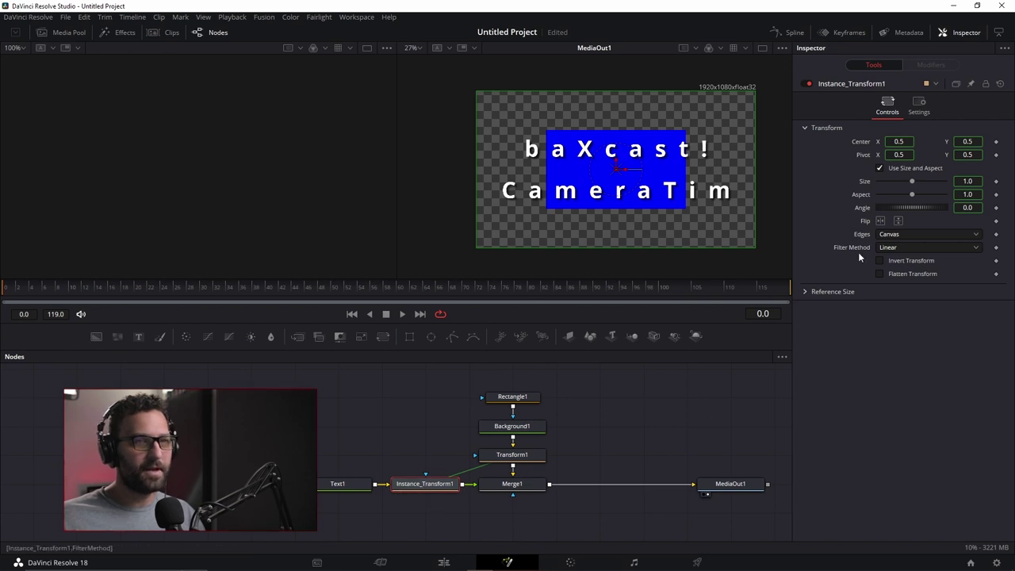
click(511, 455)
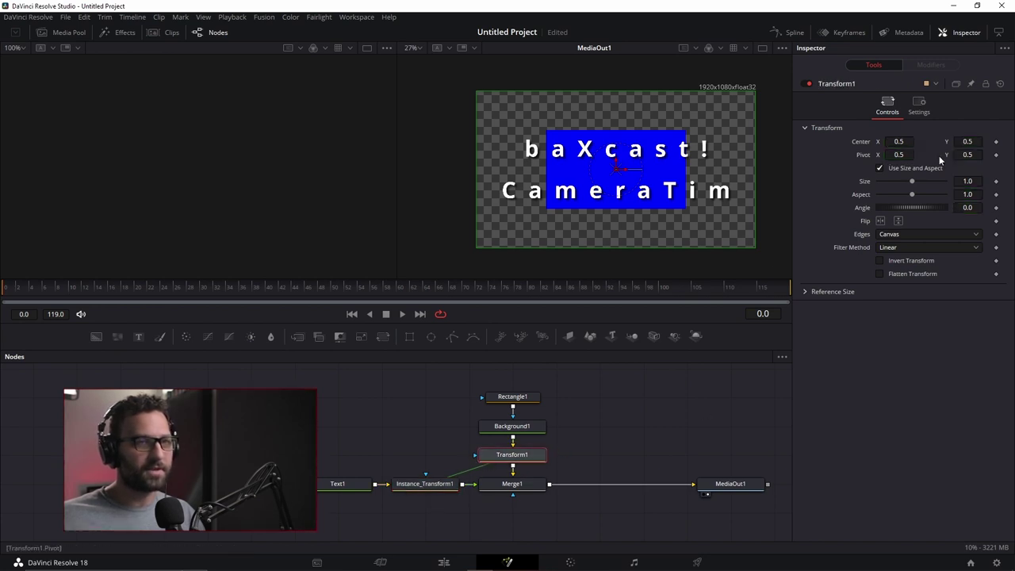
click(424, 484)
drag(898, 141, 822, 141)
- Test a Center Y change through the instance link, then undo the centre changes
click(512, 454)
click(424, 484)
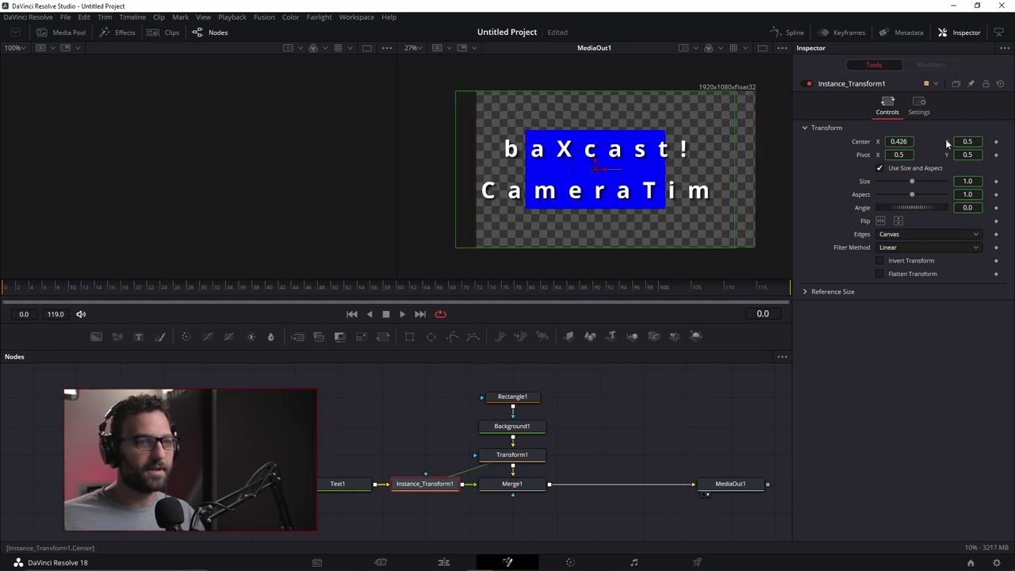
drag(963, 141, 915, 141)
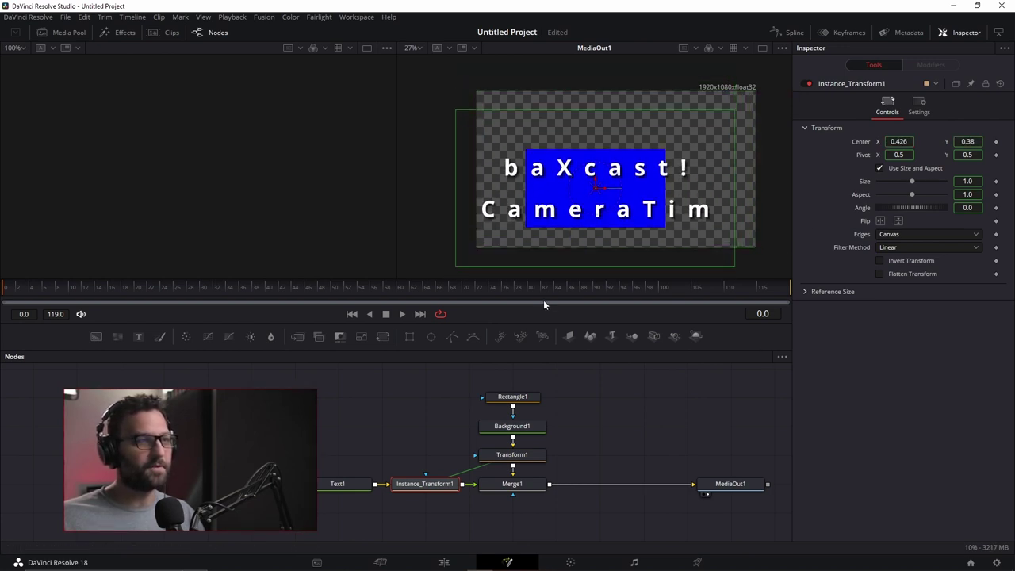
key(ctrl+z)
key(ctrl+z)
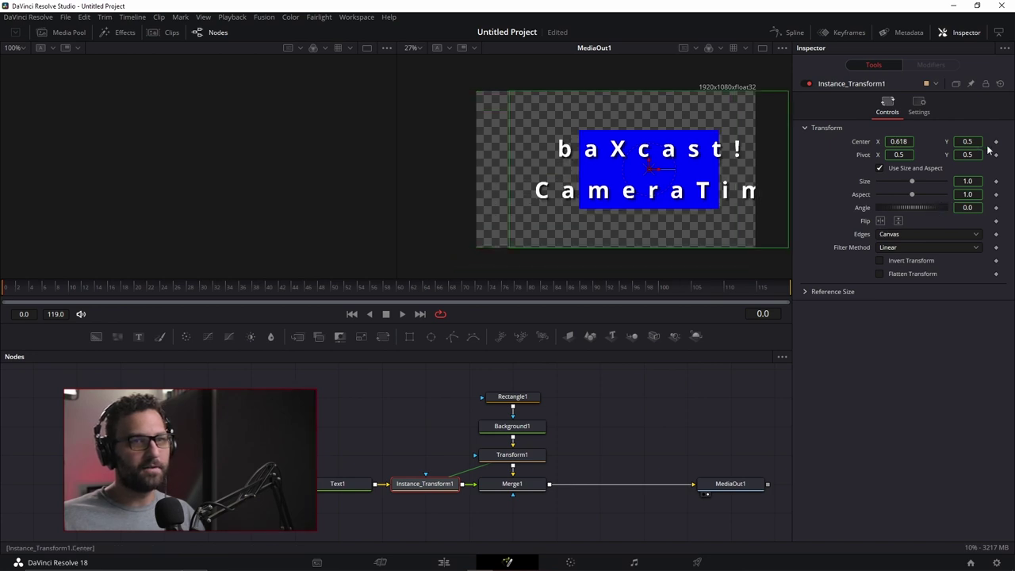
- Set Instance_Transform1's Center X back to 0.5
double_click(895, 141)
text(0.5)
key(Tab)
click(745, 358)
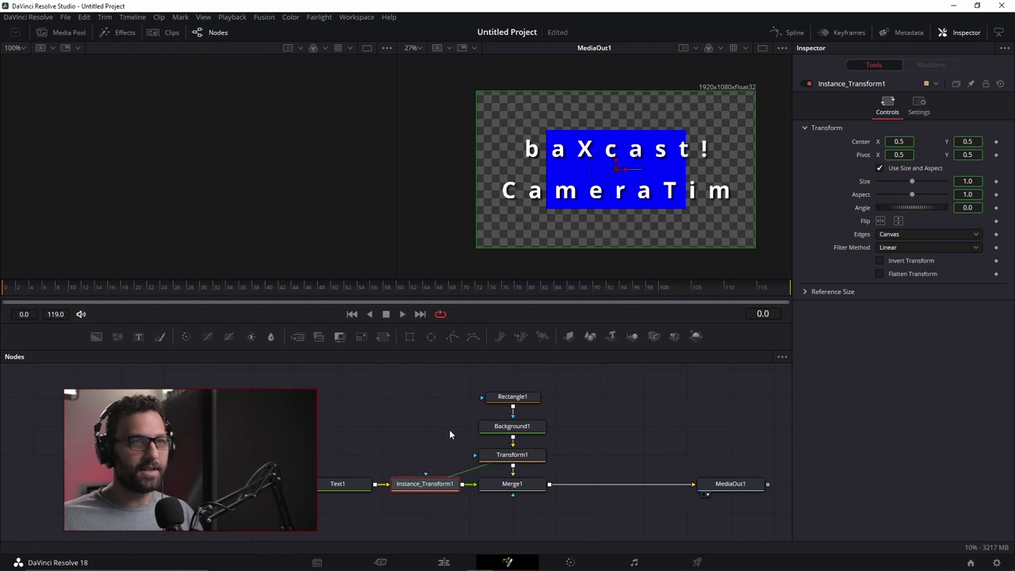
- Deinstance Instance_Transform1, shrink Transform1 to Size 0.86, and pin Instance_Transform1's controls
right_click(867, 184)
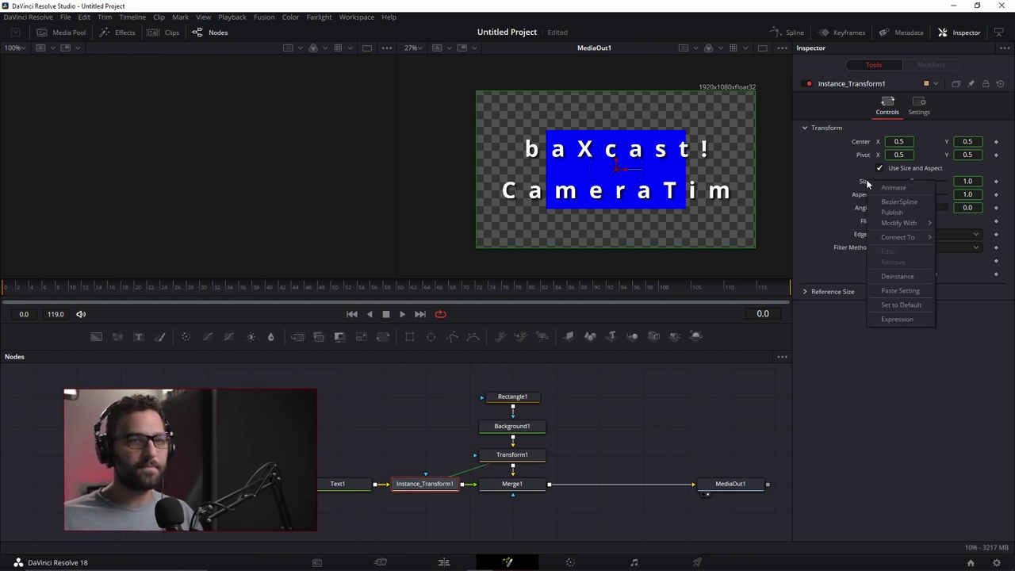
click(898, 277)
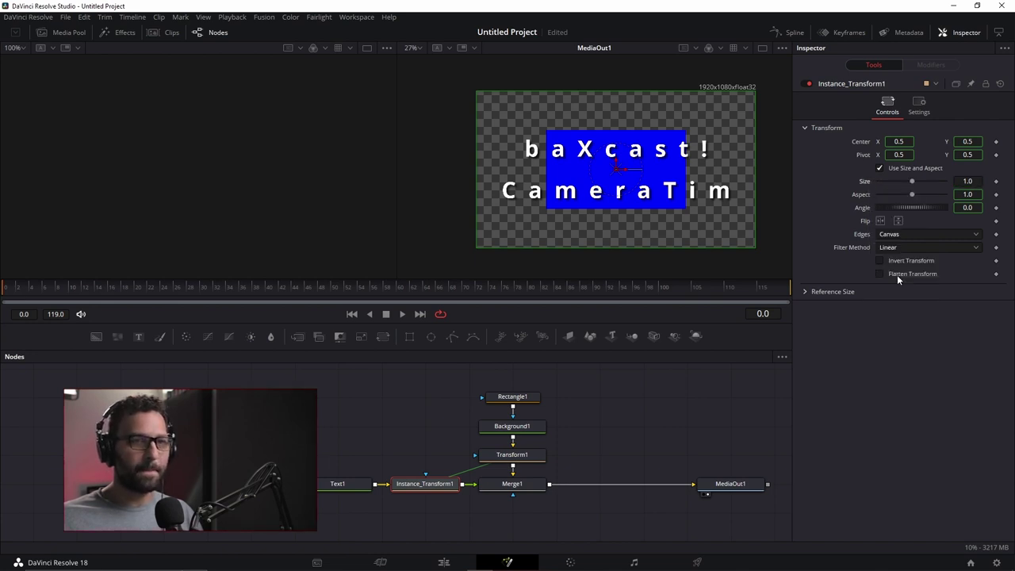
click(509, 454)
drag(911, 181, 910, 182)
drag(898, 141, 907, 183)
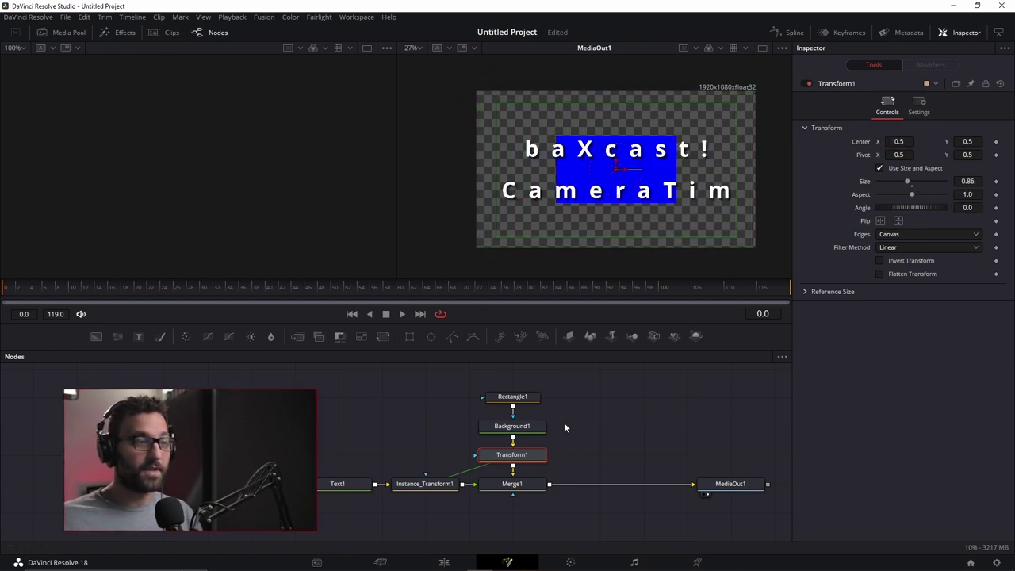
click(432, 487)
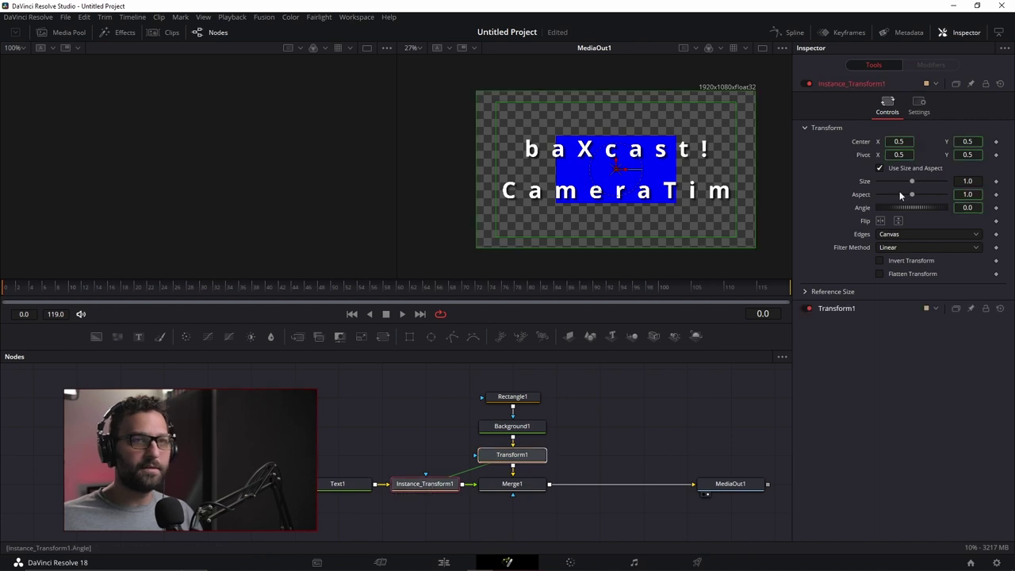
click(969, 84)
- Set Instance_Transform1's Size expression to Transform1.Size/2, then test by enlarging Transform1
click(847, 309)
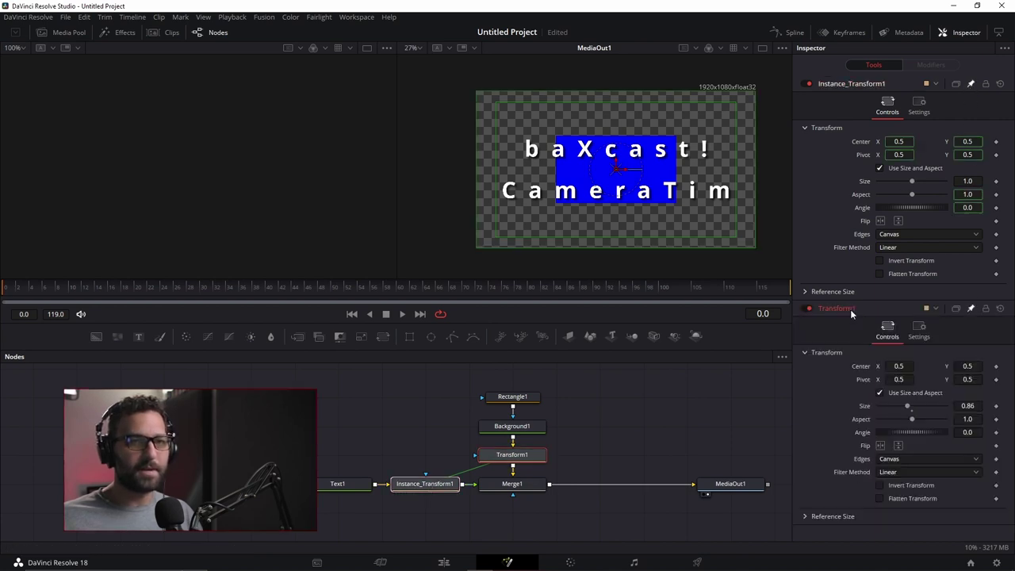
right_click(867, 187)
click(898, 324)
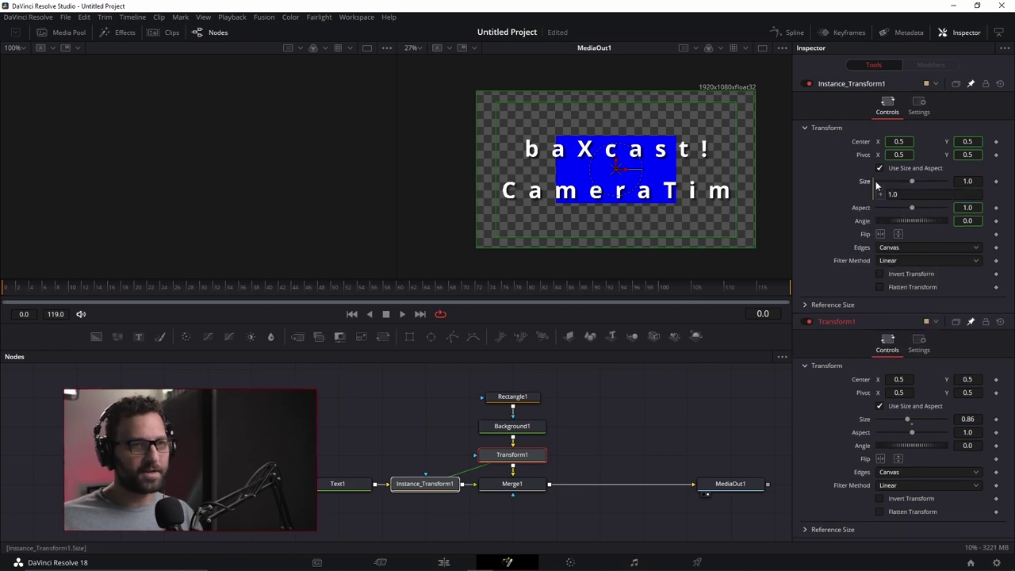
drag(880, 195, 864, 422)
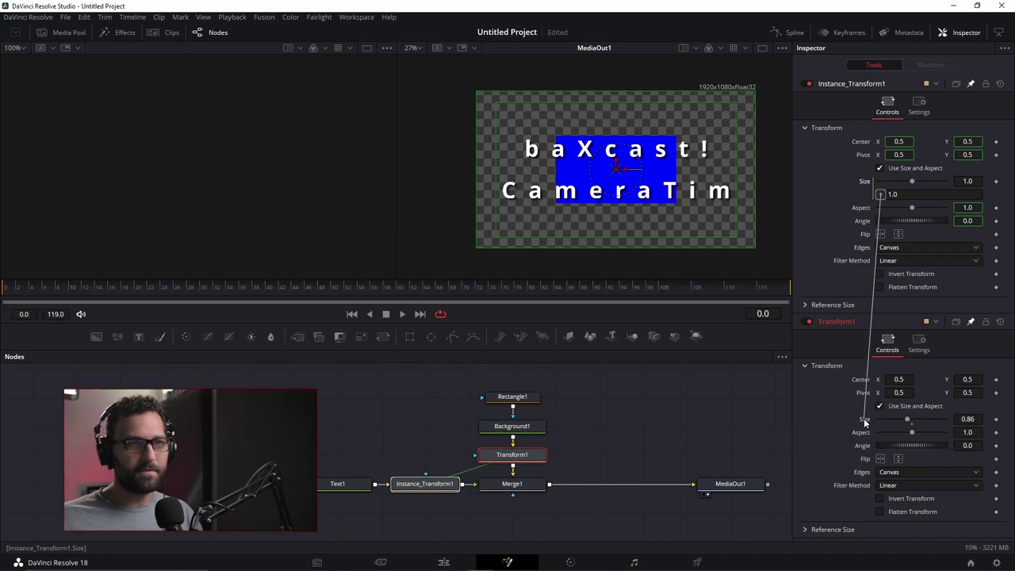
drag(864, 422, 863, 180)
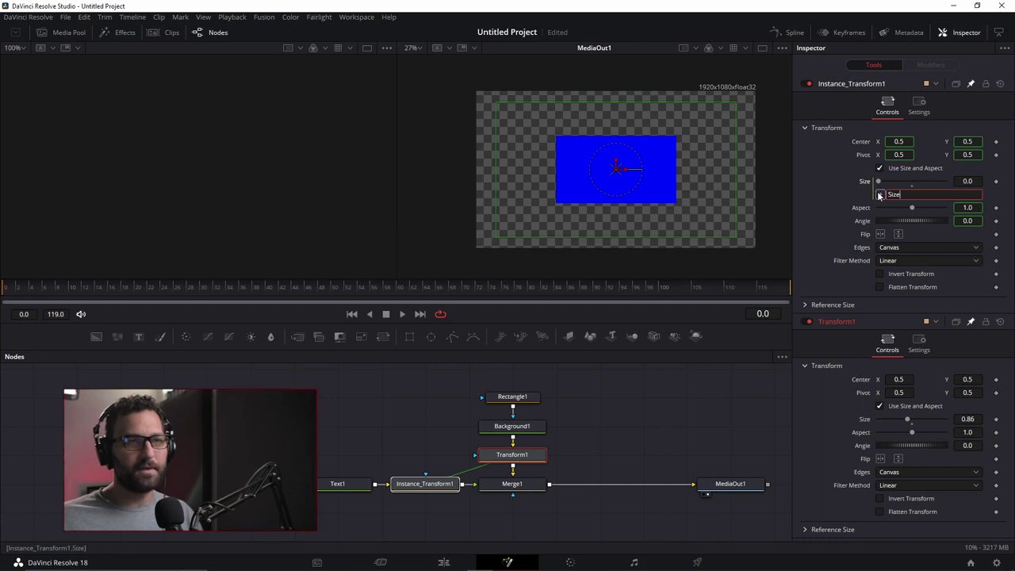
key(Return)
drag(882, 193, 865, 423)
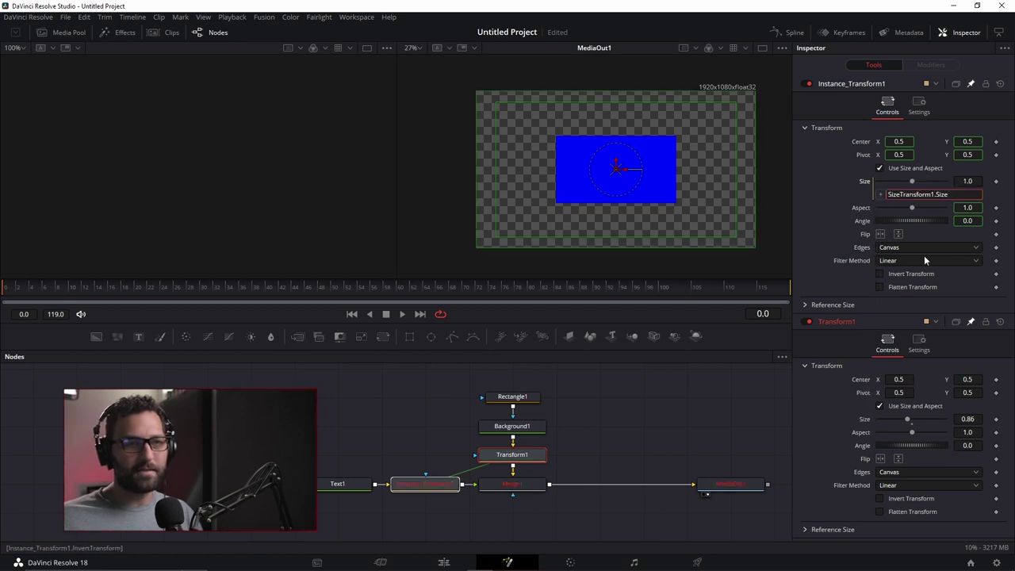
key(BackSpace)
key(BackSpace)
key(BackSpace)
key(BackSpace)
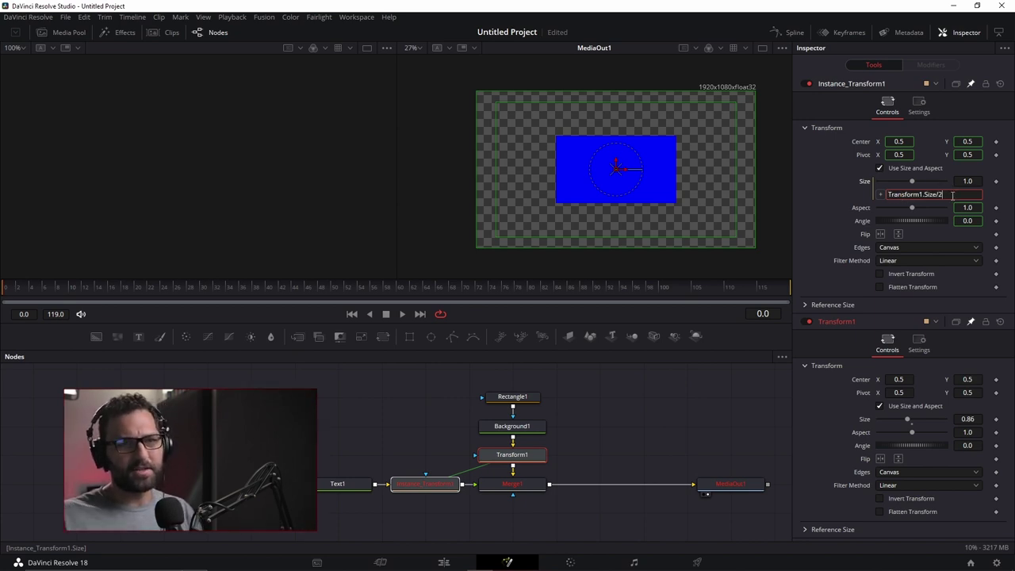
key(Return)
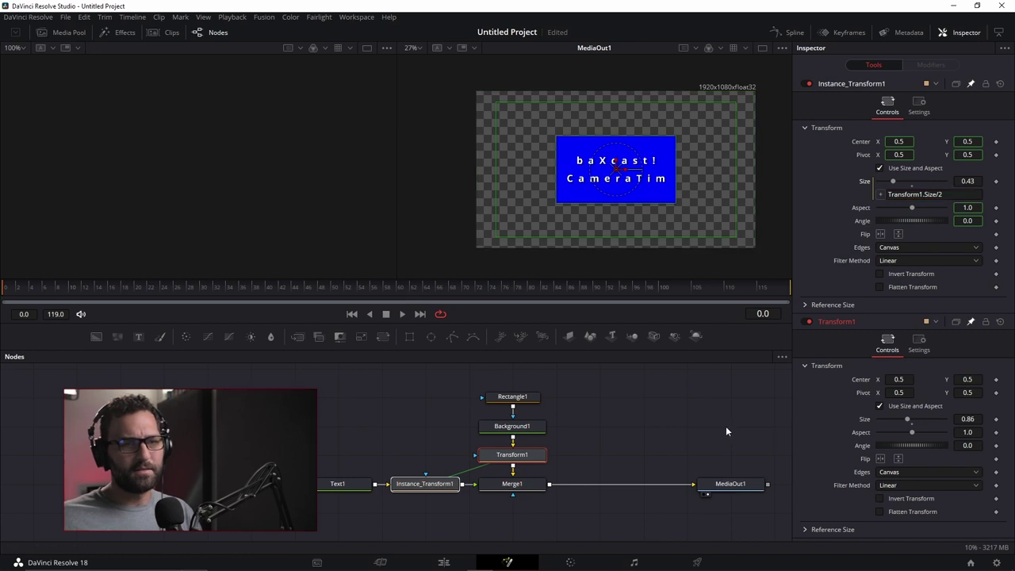
mouse_move(900, 418)
mouse_down()
mouse_move(922, 416)
mouse_move(907, 420)
mouse_up()
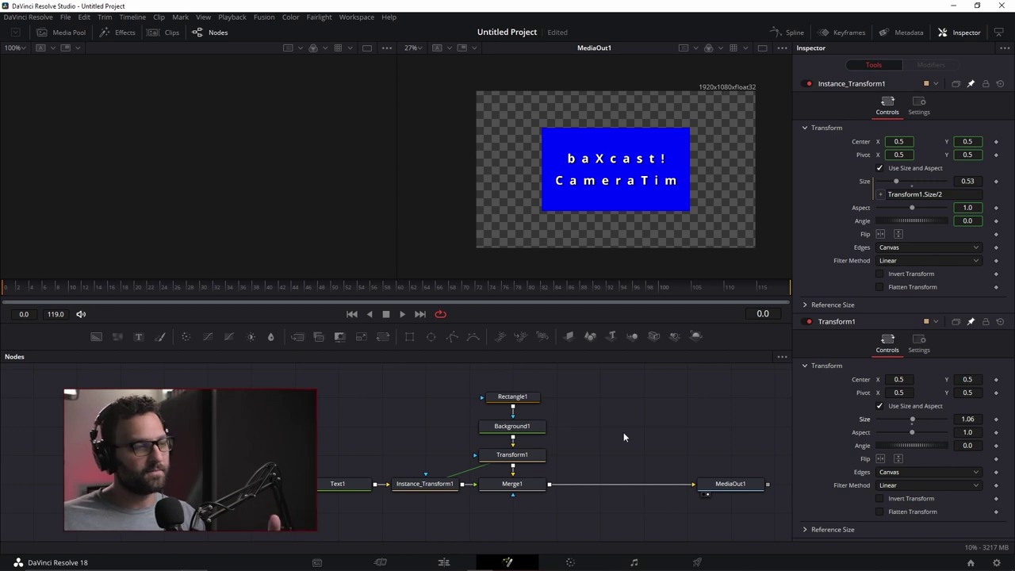
- Test the title's link to the resized box, then return Transform1's Size to 1.0
click(431, 489)
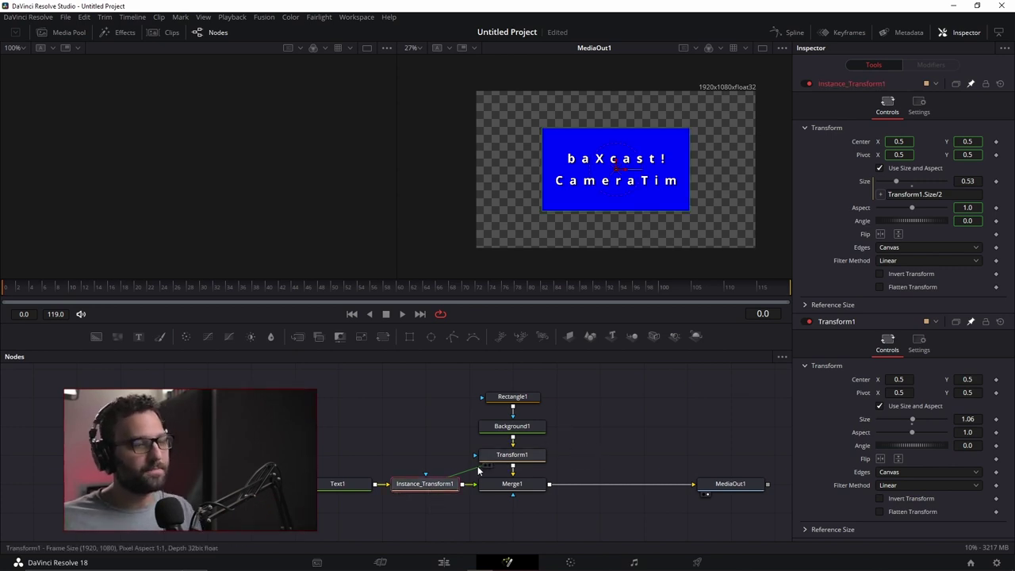
click(519, 456)
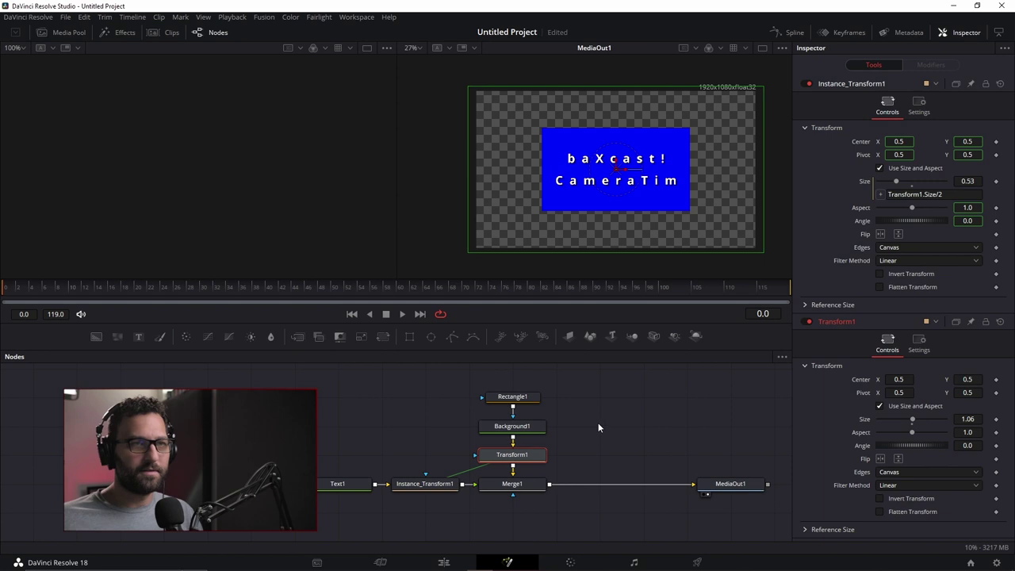
click(582, 462)
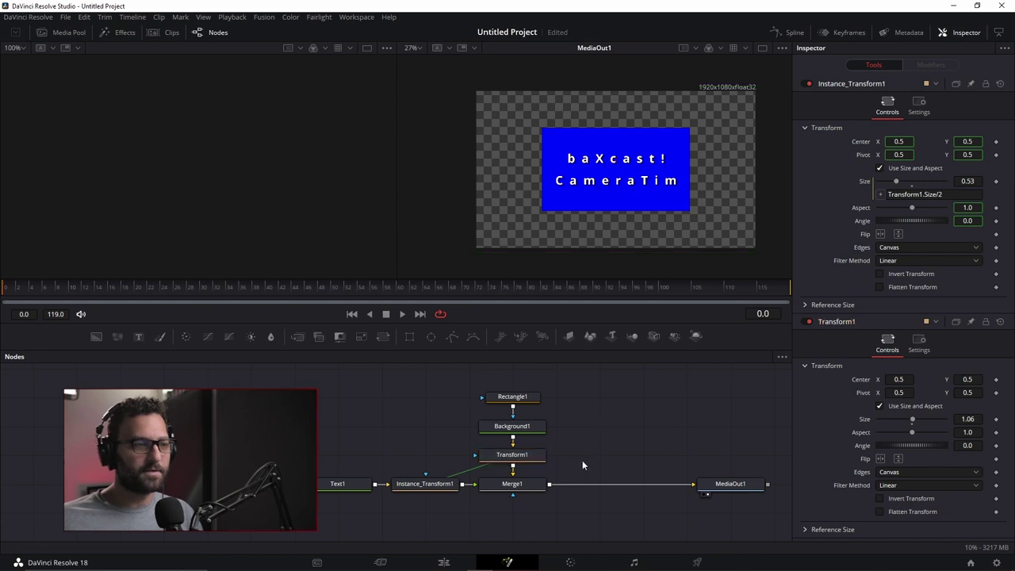
click(519, 457)
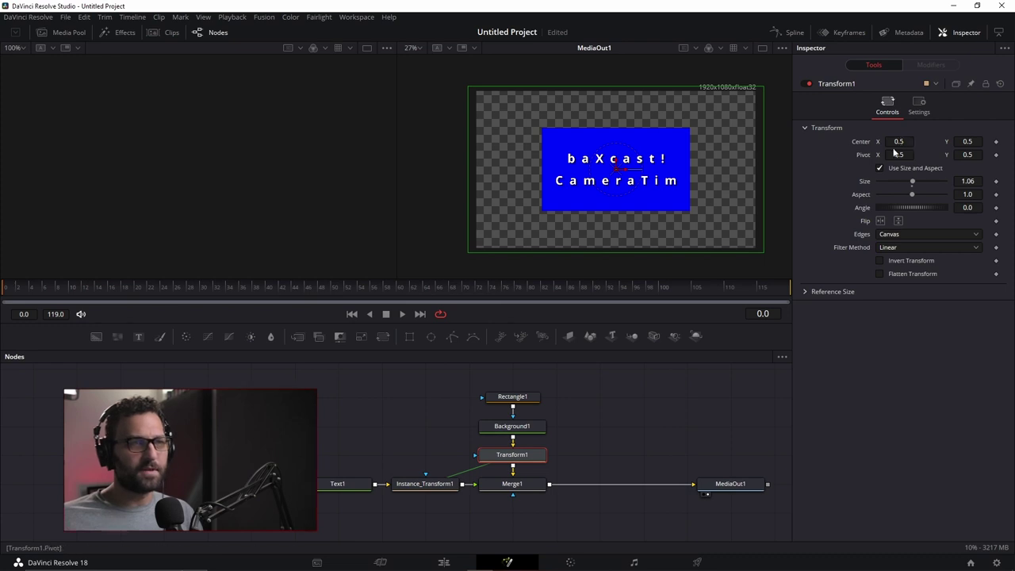
drag(912, 188, 912, 188)
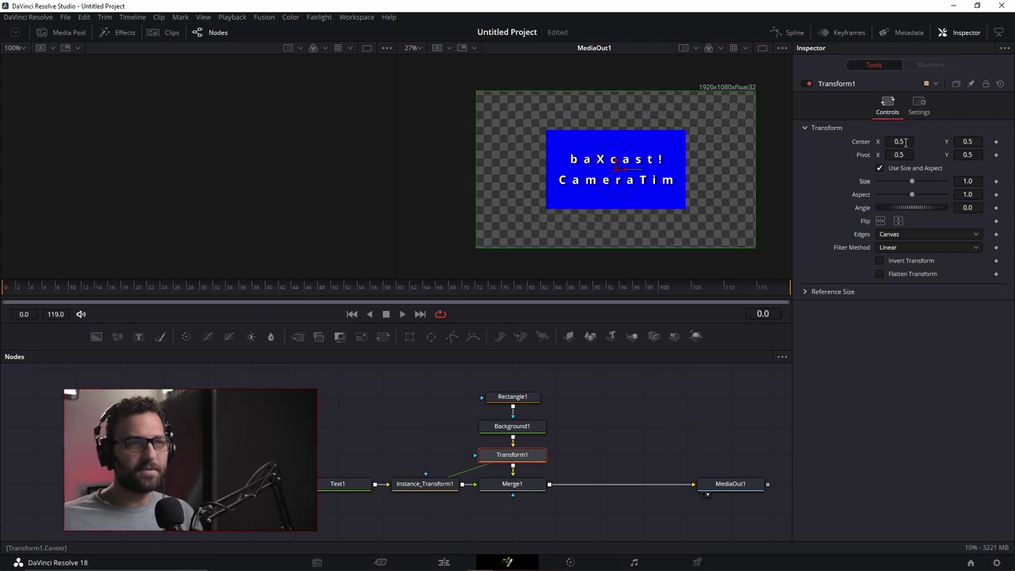
- Keyframe Transform1 Center X at -0.25 on frame 0, then at frame 36 slide it to 1.25
drag(905, 141, 754, 141)
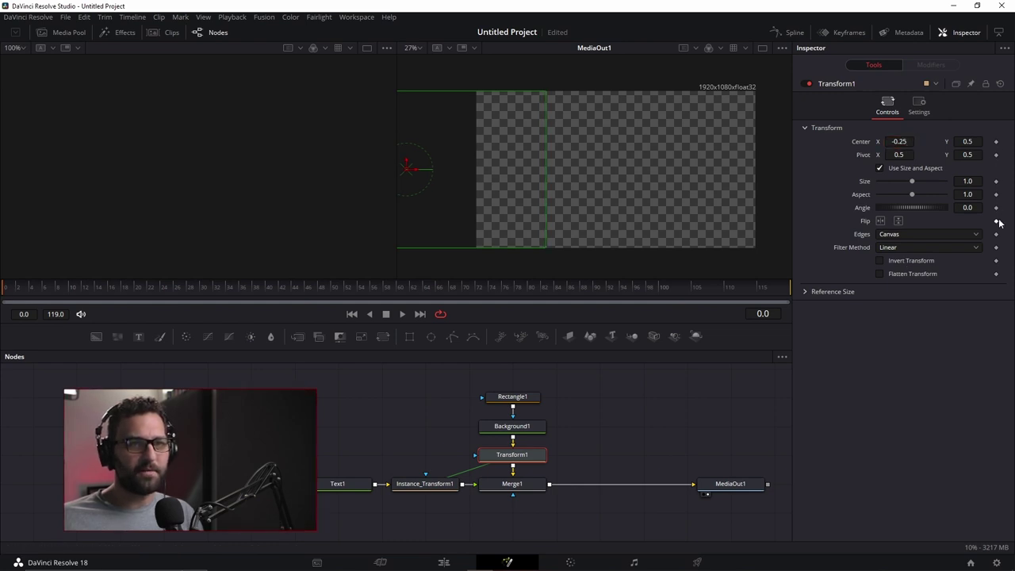
click(996, 141)
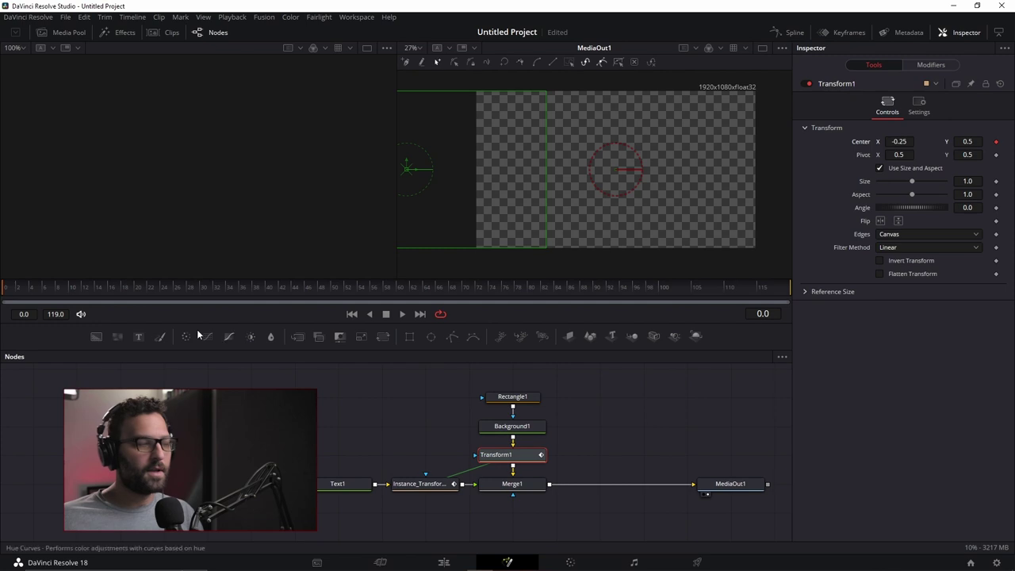
drag(36, 289, 148, 298)
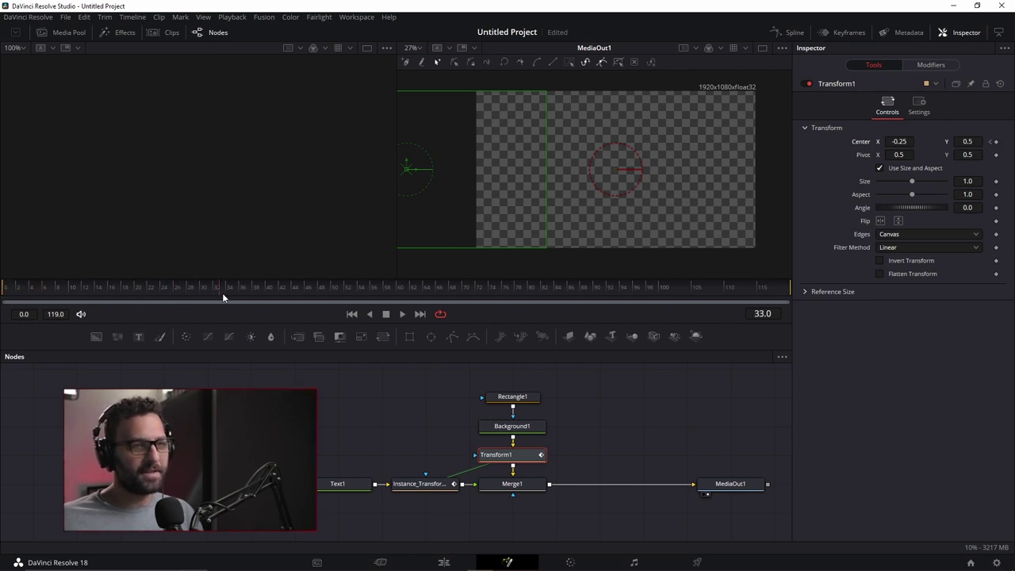
drag(229, 297, 251, 297)
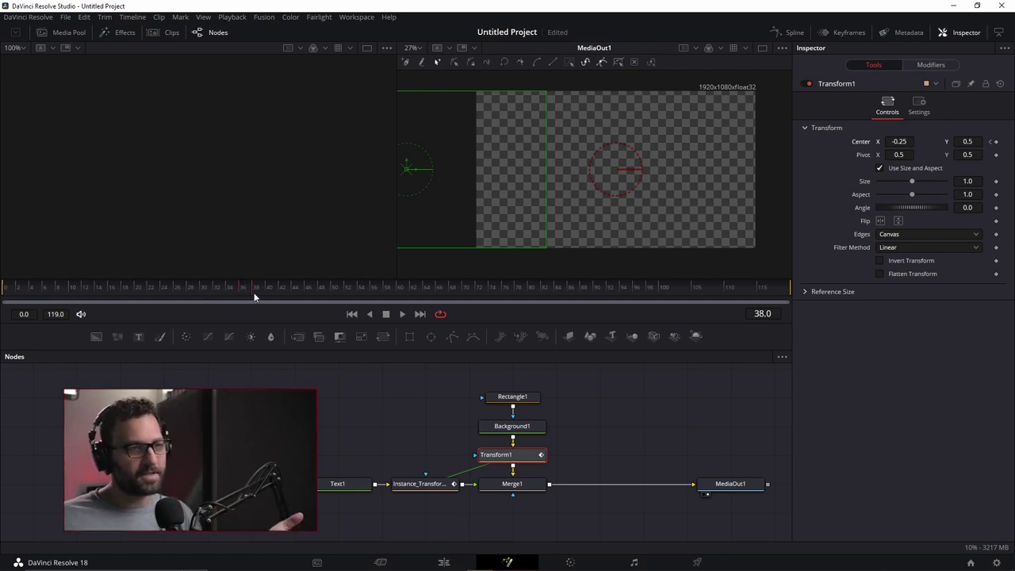
drag(249, 296, 228, 292)
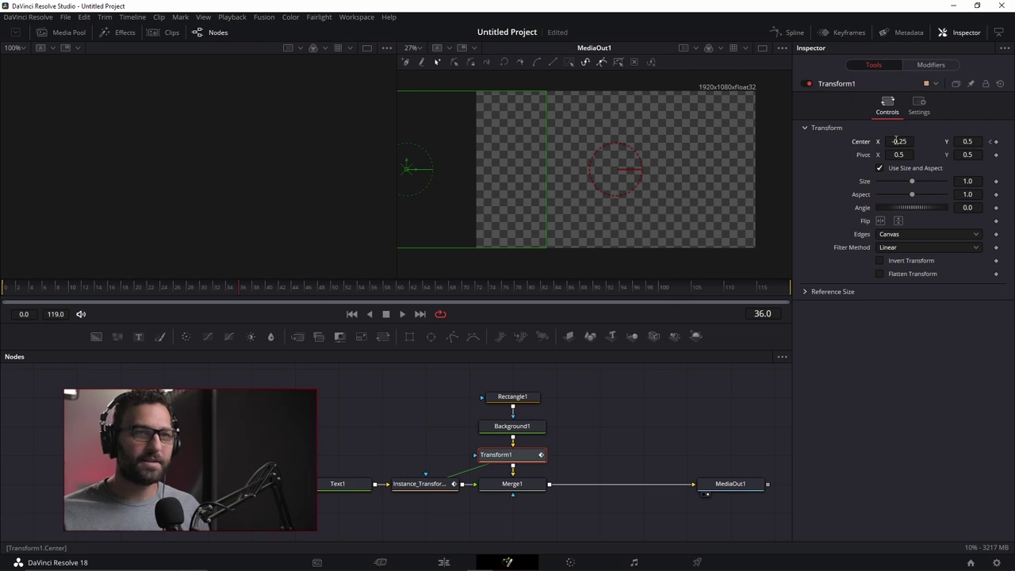
drag(889, 141, 954, 141)
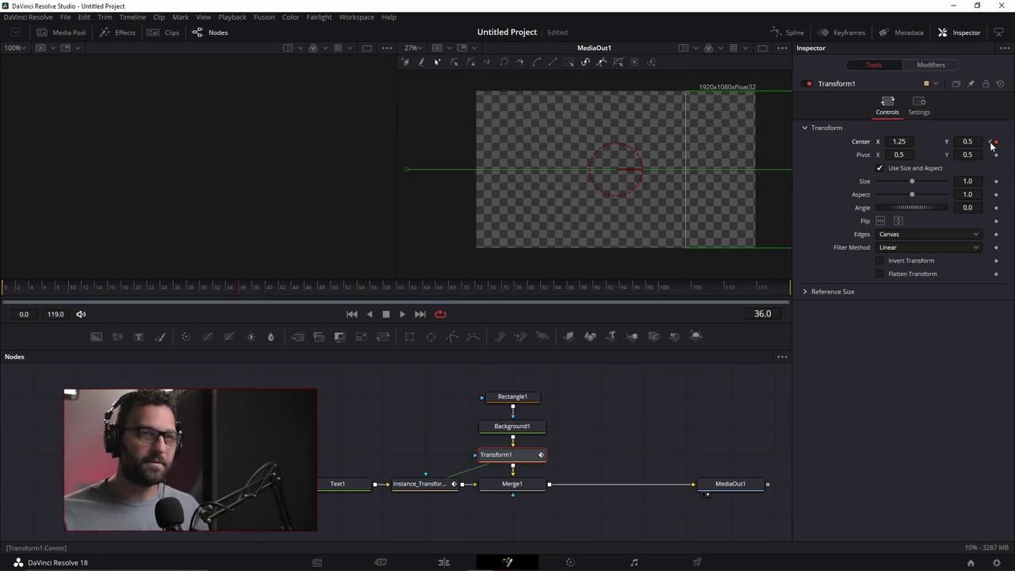
- Check the slide by jumping between frame 0 and the frame-36 keyframe, then open the Spline editor
key(Home)
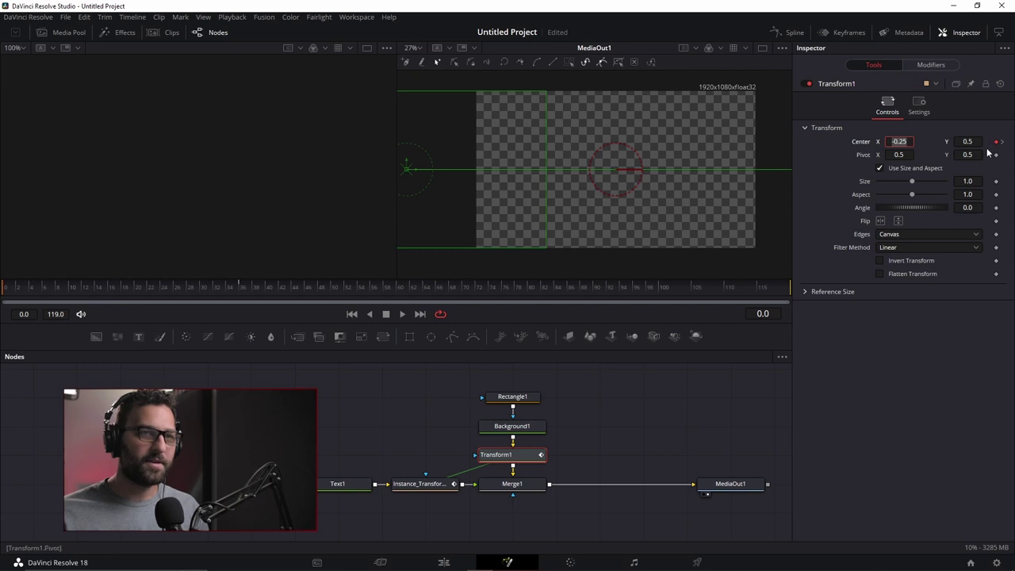
click(1001, 142)
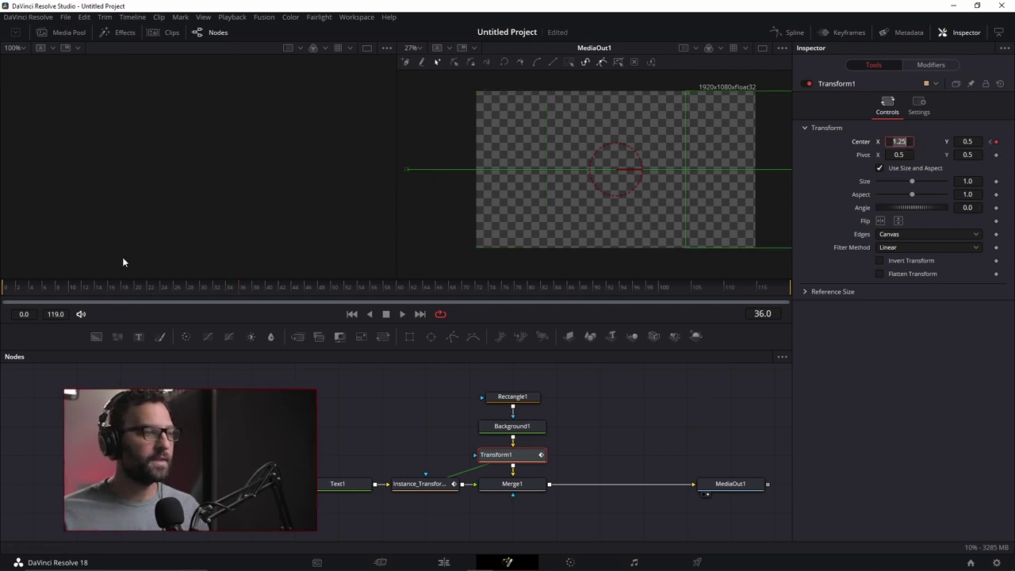
click(9, 287)
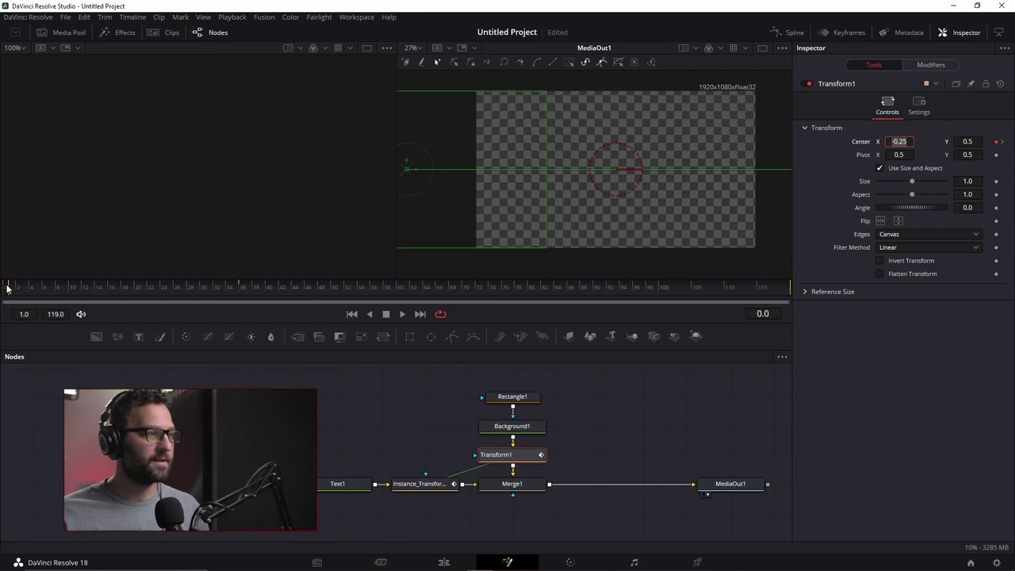
drag(9, 287, 109, 290)
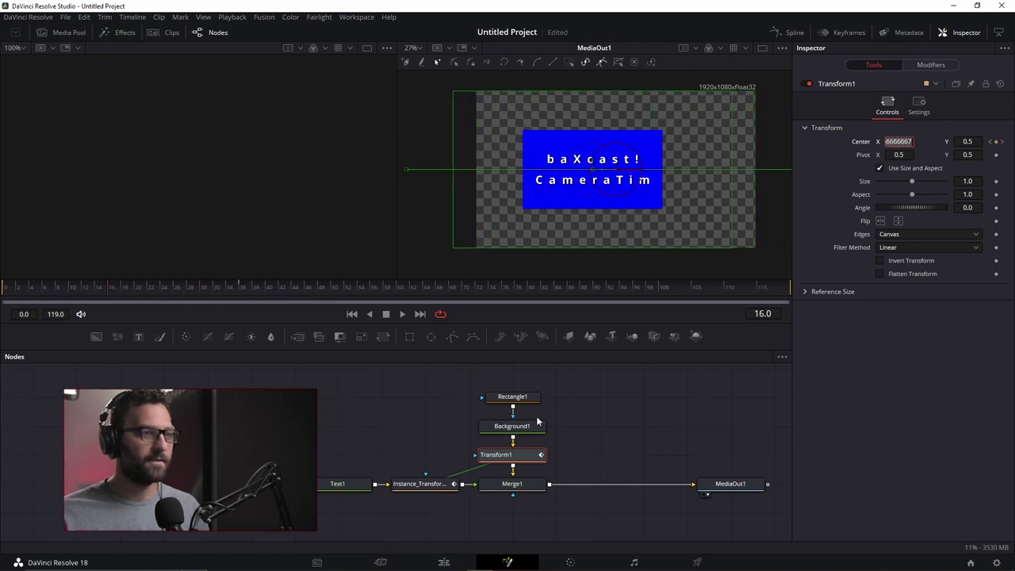
click(792, 34)
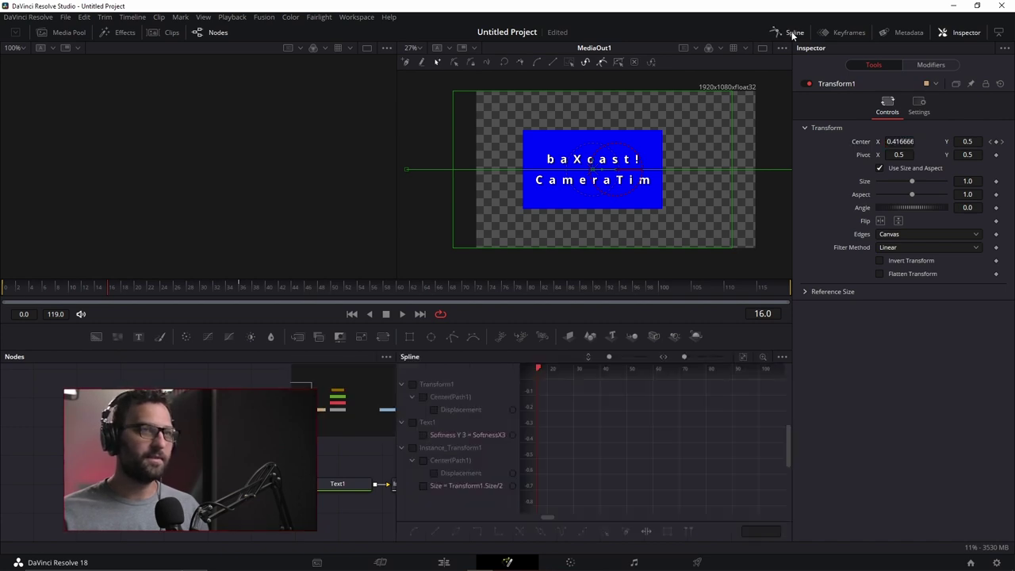
- Move the Text1 node aside, set the Spline panel to Show Only Selected Tool, and select Transform1 instead of Instance_Transform1
drag(342, 484, 48, 483)
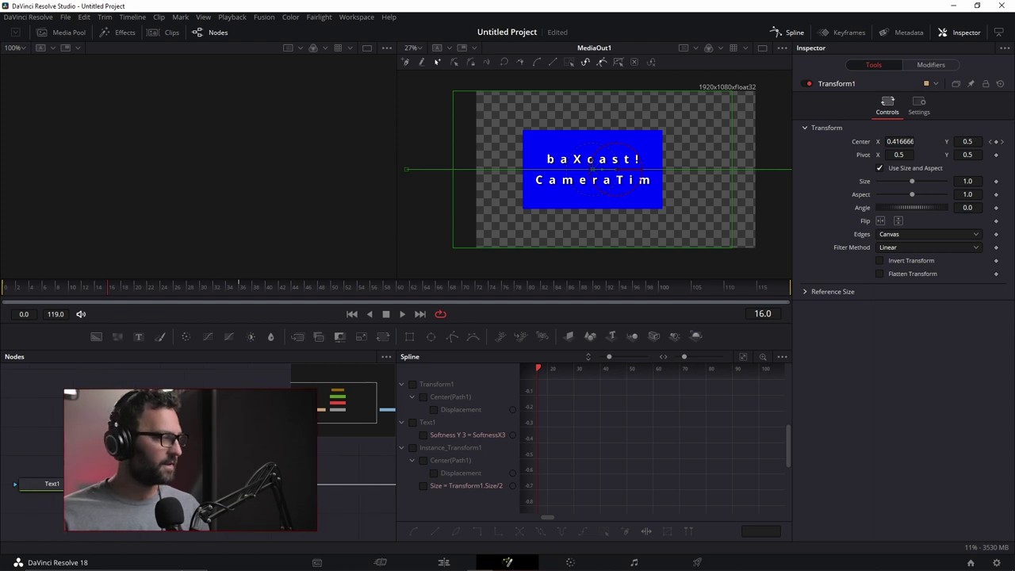
drag(40, 484, 72, 484)
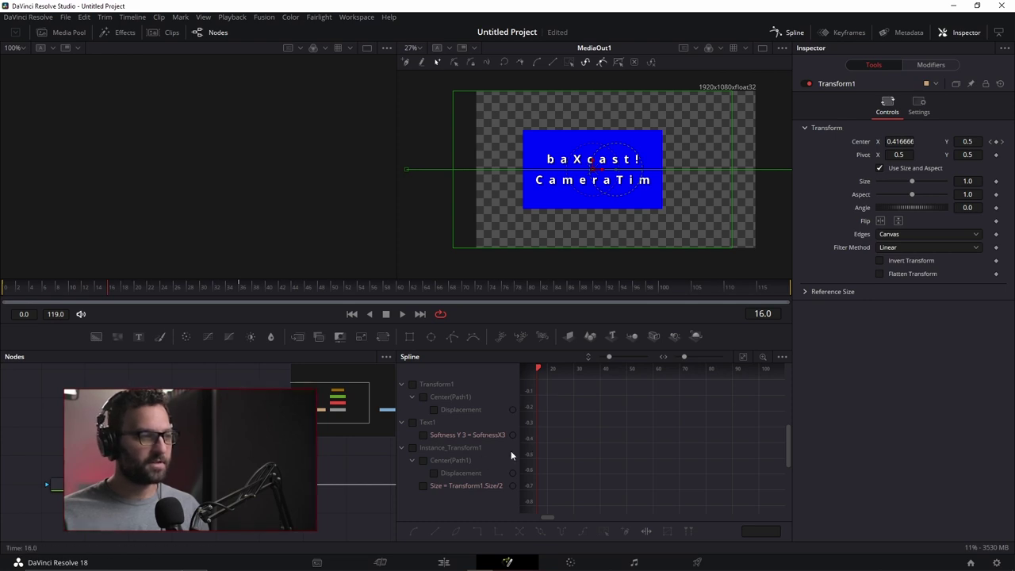
click(781, 357)
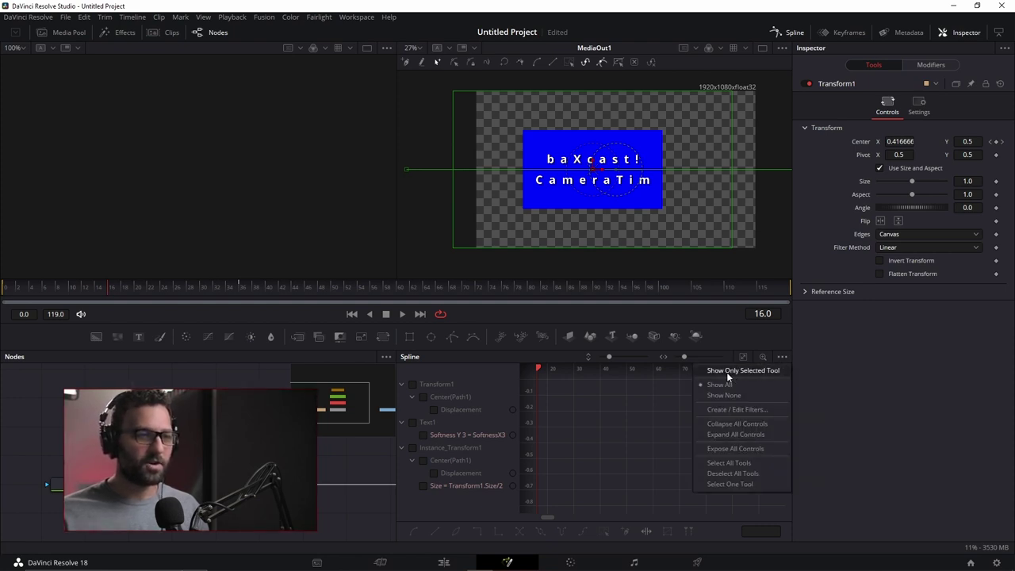
click(748, 371)
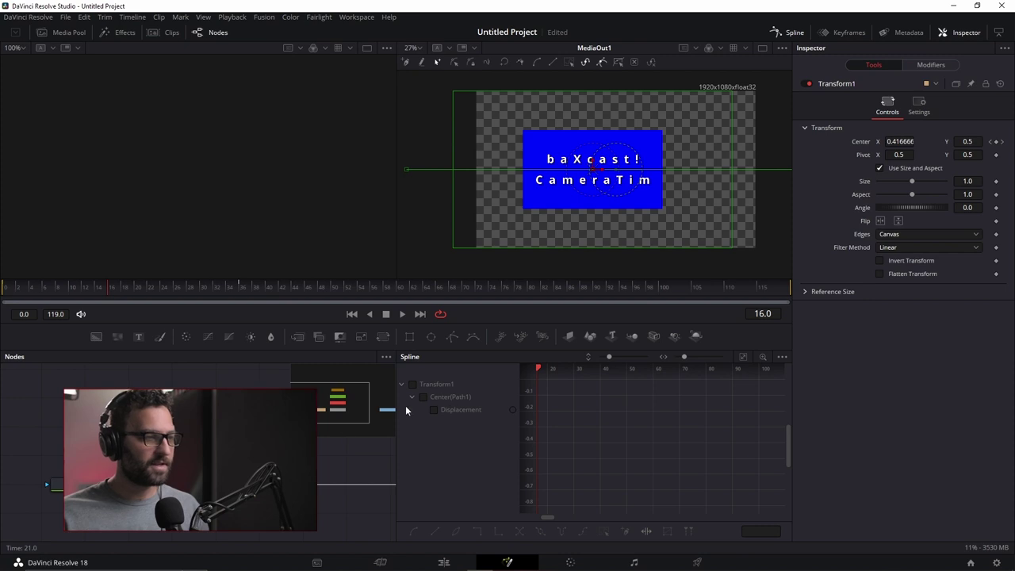
click(52, 484)
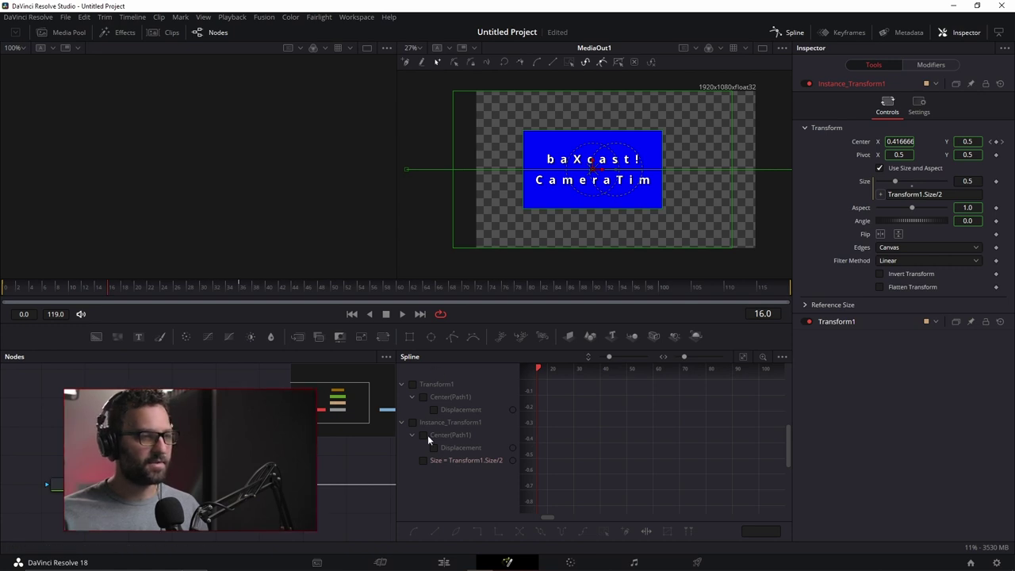
click(331, 462)
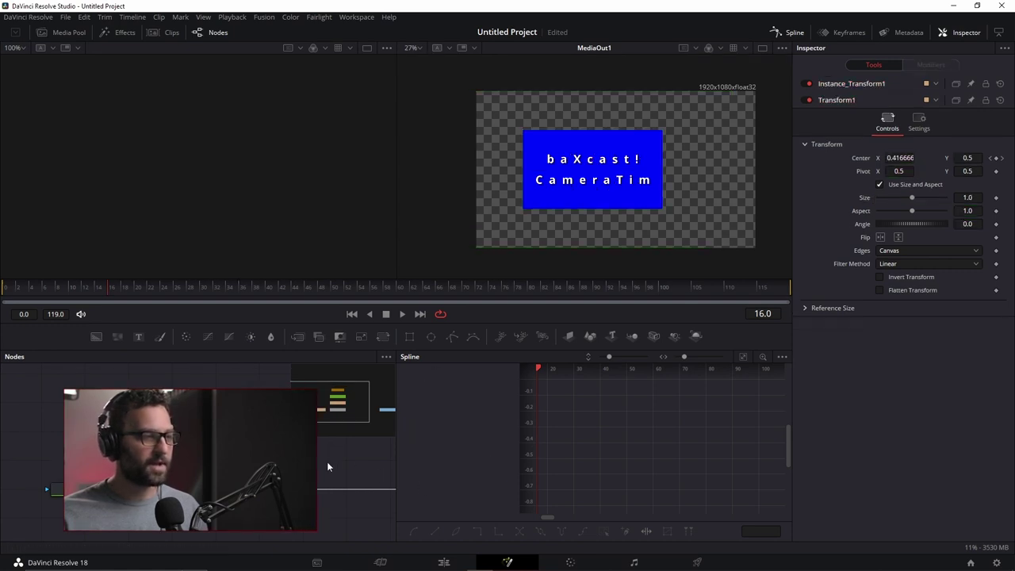
click(345, 467)
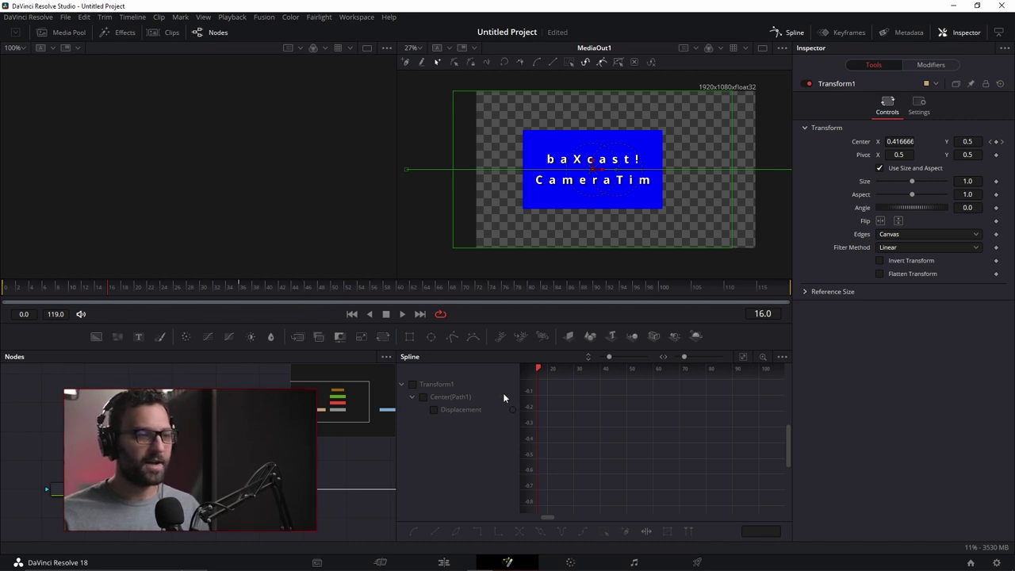
- Enable the Displacement curve under Transform1's Center(Path1) in the spline graph
click(434, 410)
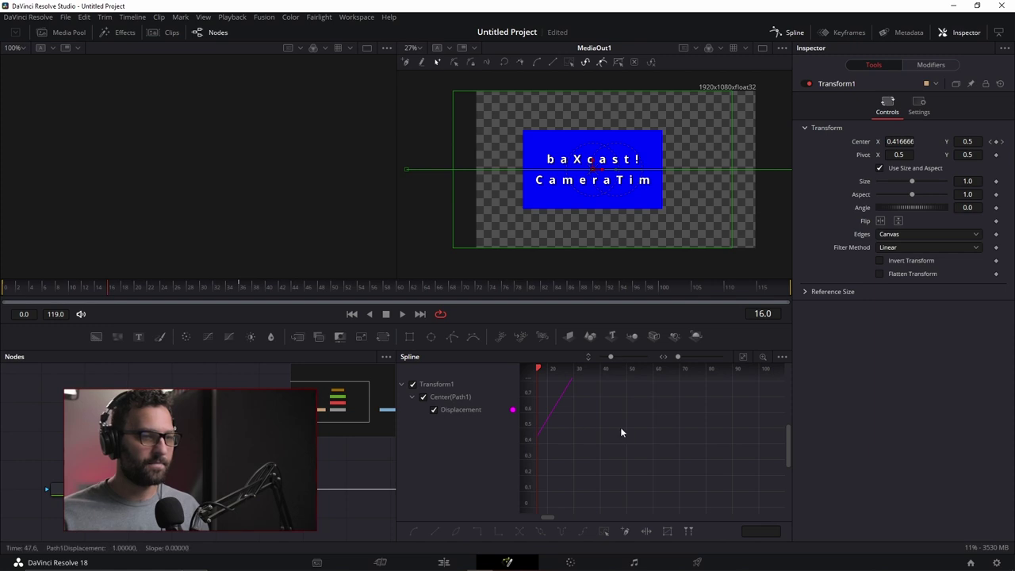
scroll(626, 428, up, 5)
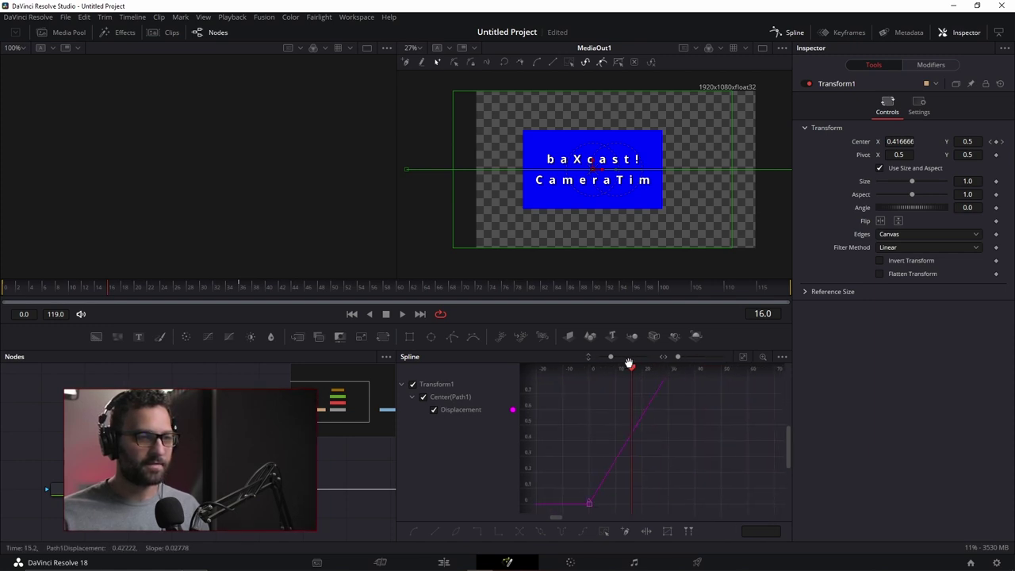
scroll(619, 452, down, 1)
scroll(700, 440, down, 3)
scroll(688, 435, down, 4)
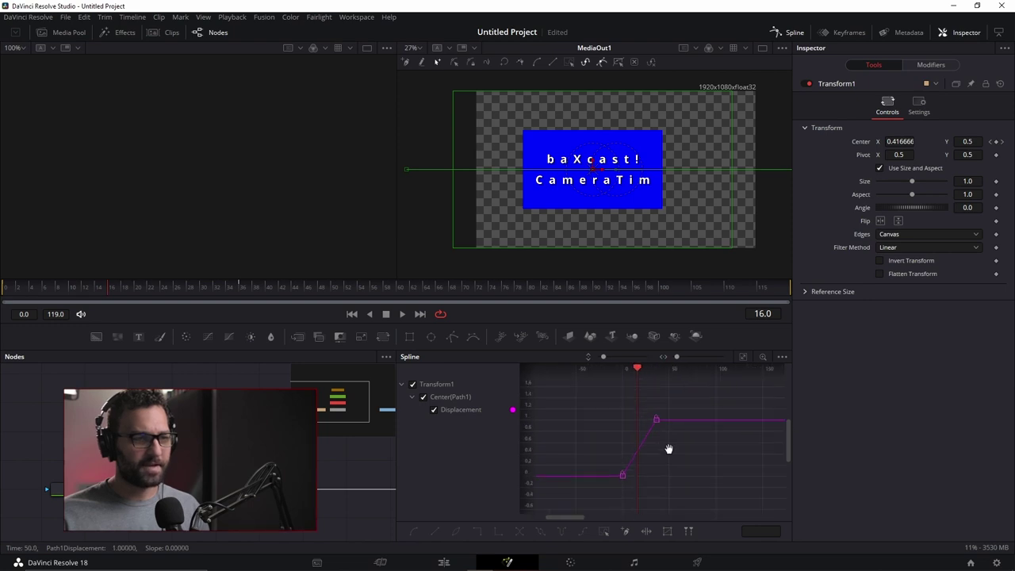
scroll(657, 444, up, 4)
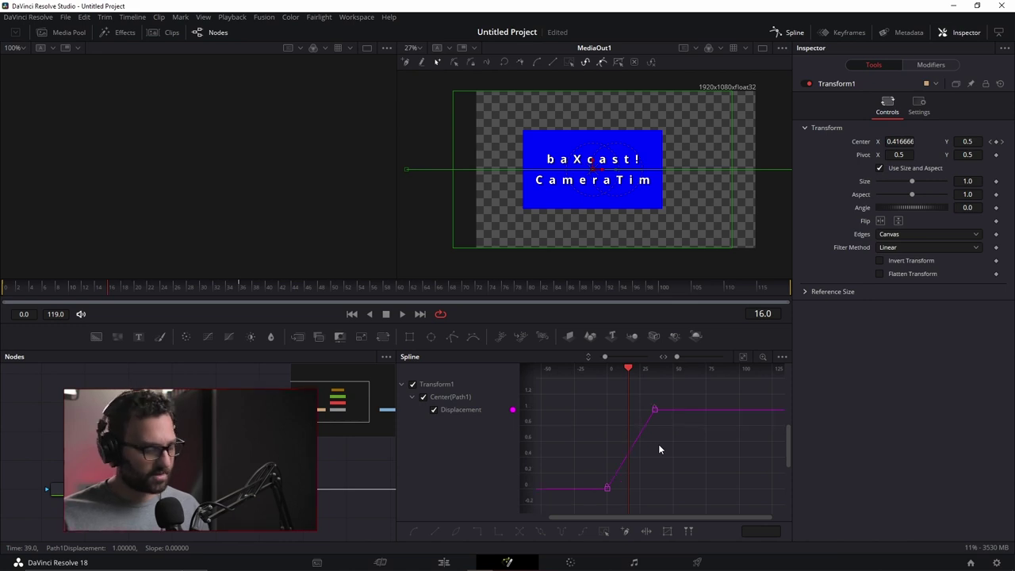
scroll(658, 449, up, 2)
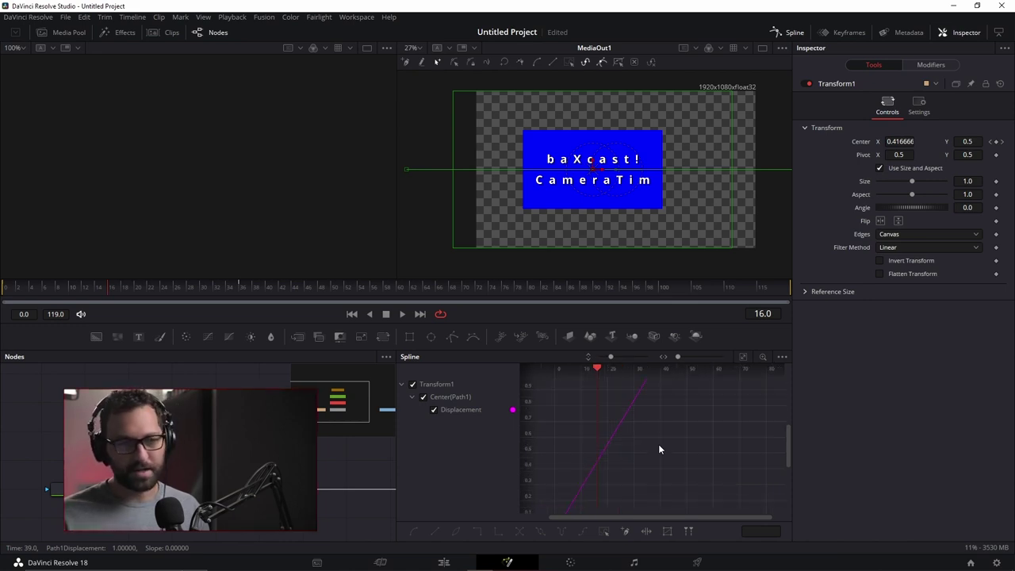
scroll(658, 448, down, 2)
scroll(658, 449, up, 3)
scroll(658, 446, down, 2)
- Zoom the graph to fit the whole 0-to-1 Displacement ramp and select the entire spline
drag(608, 357, 685, 356)
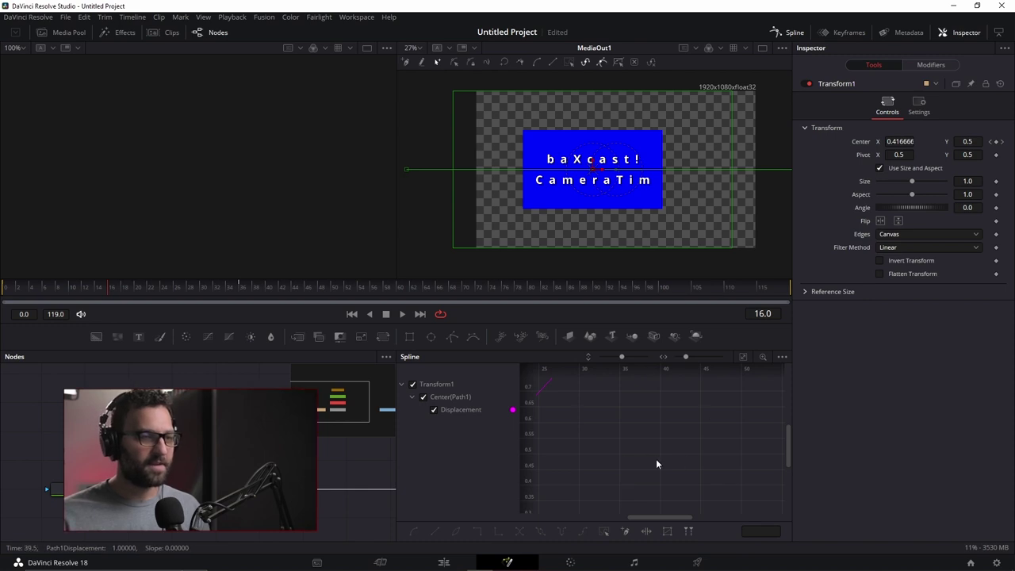
scroll(626, 449, left, 8)
scroll(623, 450, up, 2)
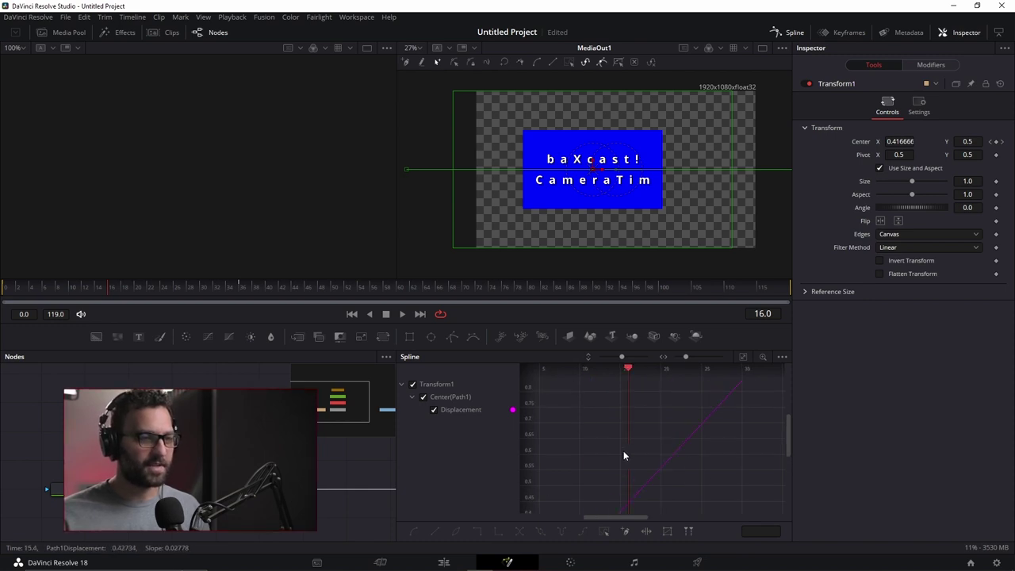
scroll(666, 420, down, 5)
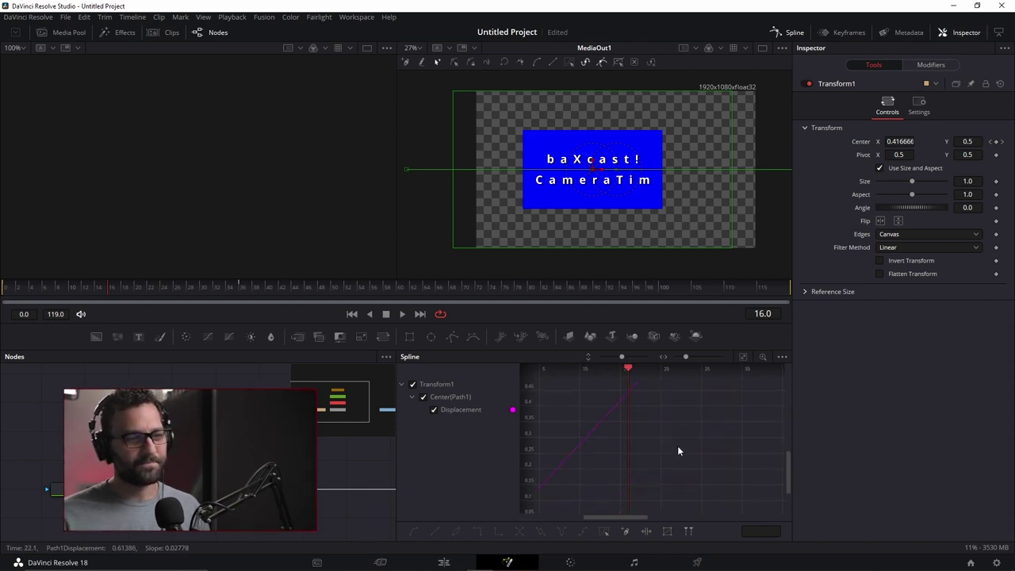
scroll(615, 452, up, 2)
scroll(657, 428, down, 3)
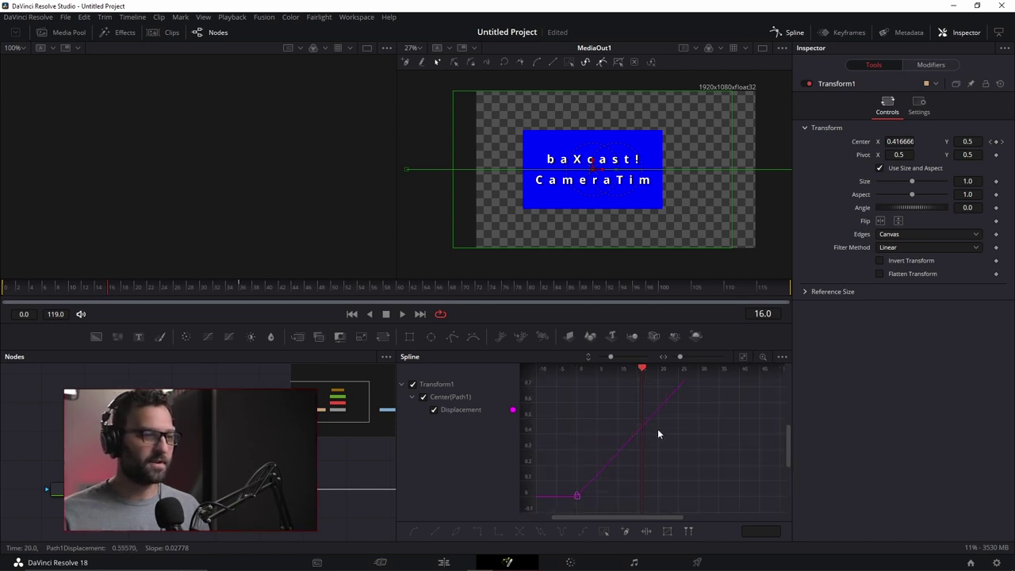
scroll(597, 483, up, 2)
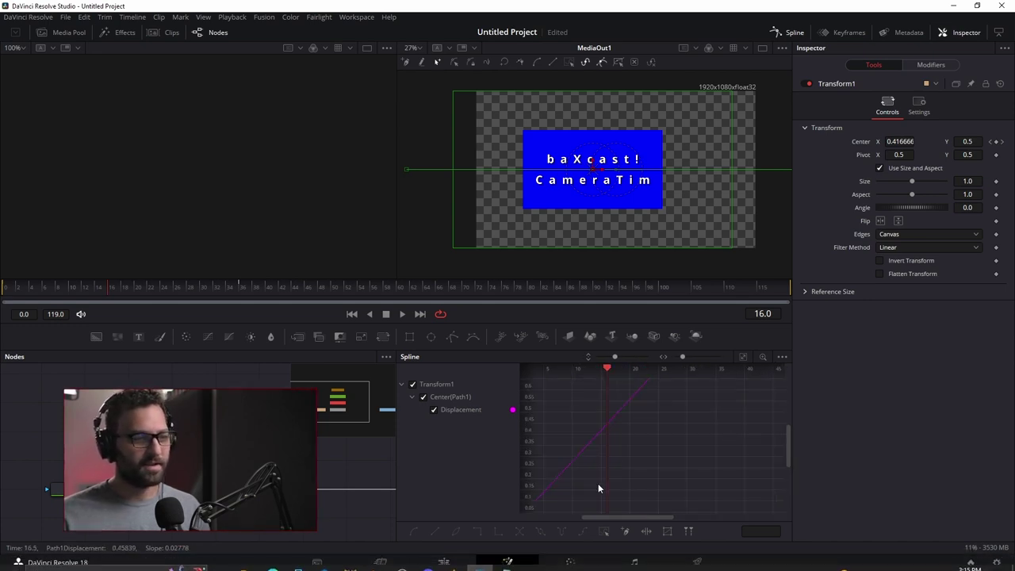
click(744, 356)
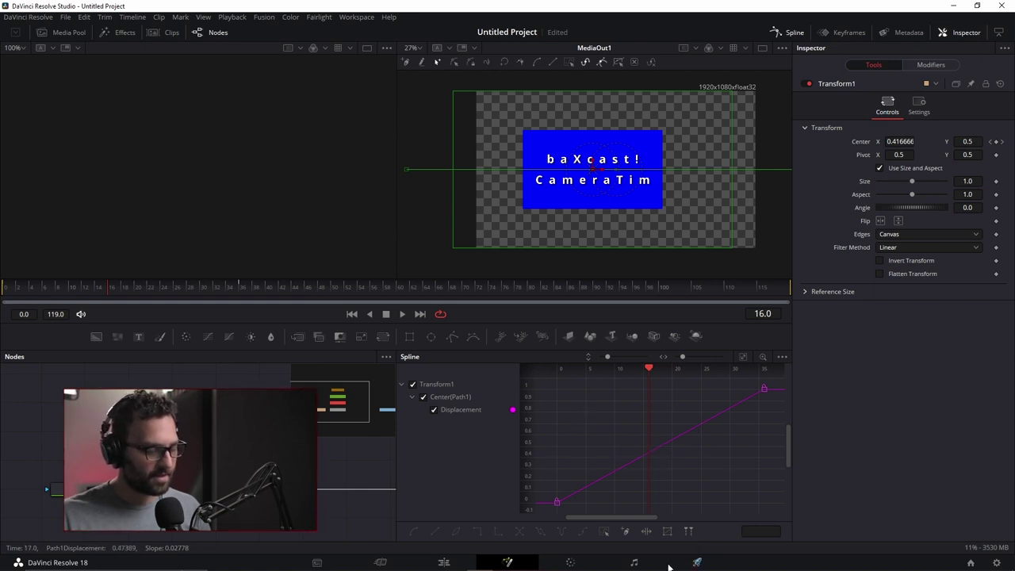
key(ctrl+a)
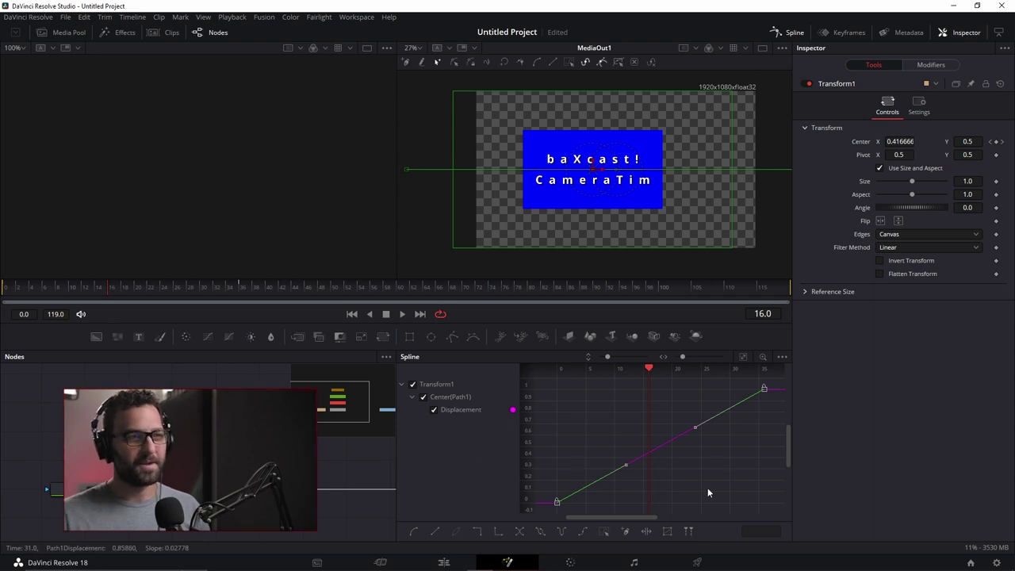
- Box-select both Displacement keyframes and preview the linear slide from frame 0
click(574, 435)
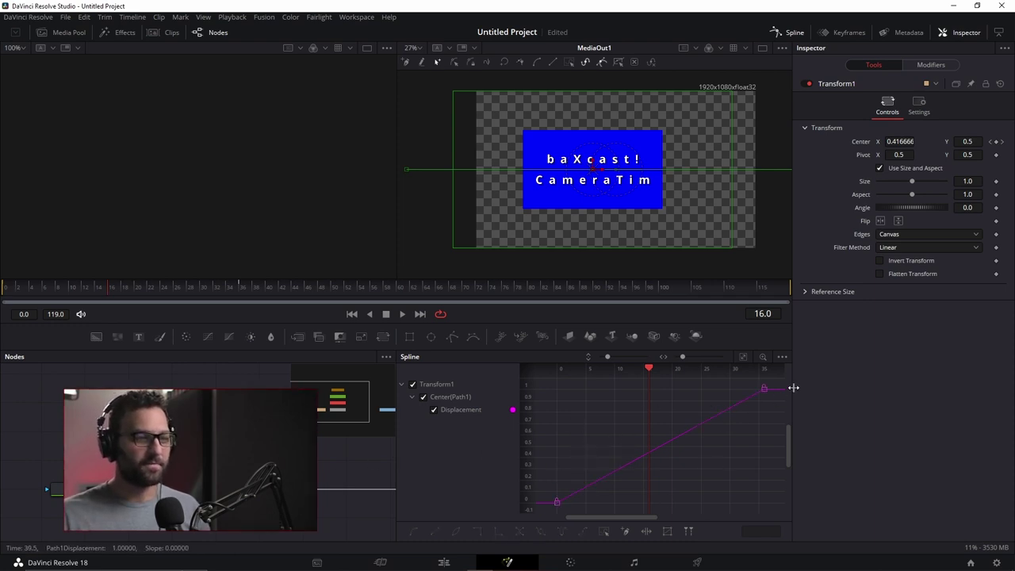
drag(783, 385, 553, 510)
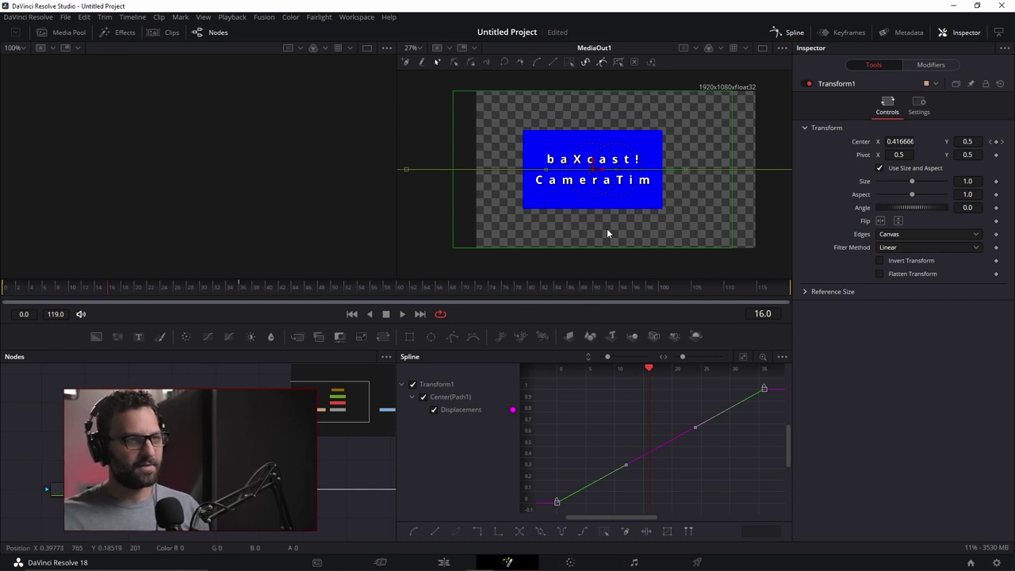
drag(115, 288, 10, 301)
key(space)
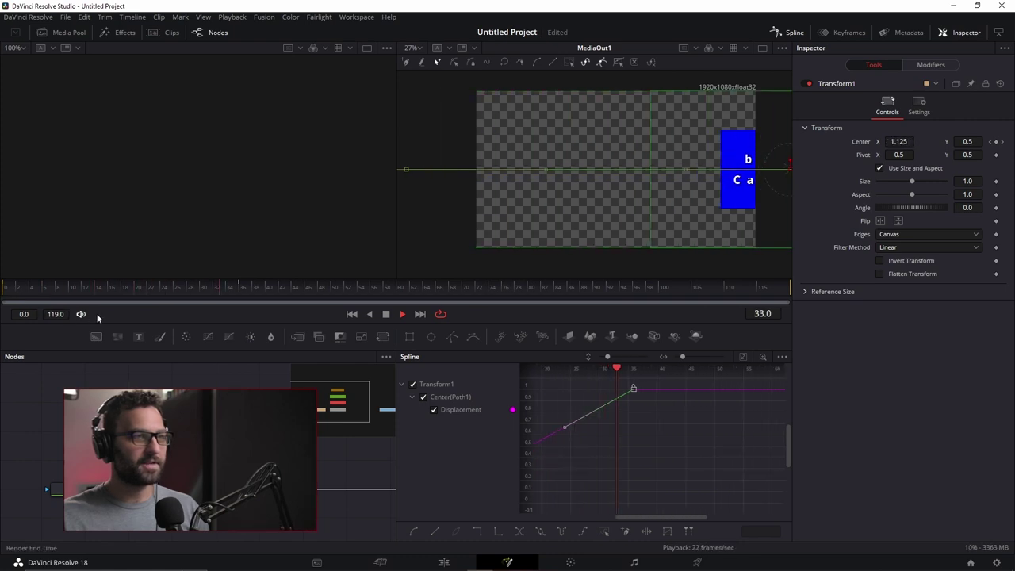
drag(204, 288, 0, 303)
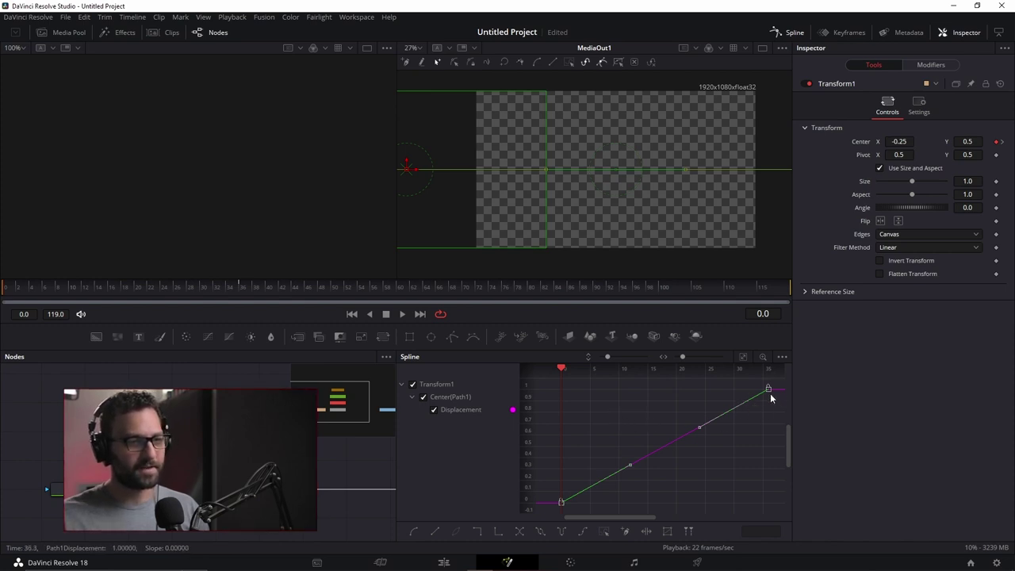
- Make both keyframes smooth with S and play back the eased slide
key(s)
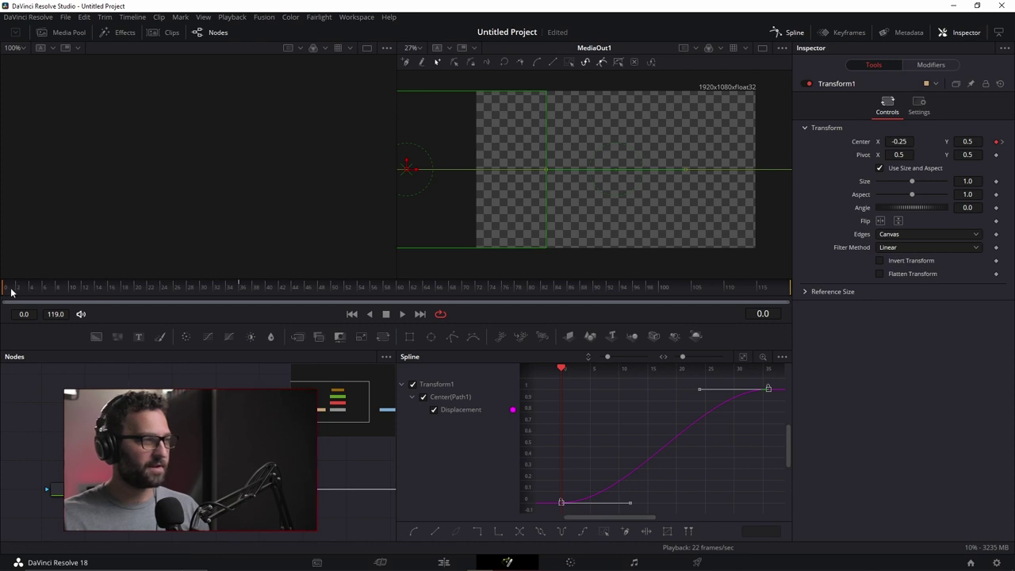
key(space)
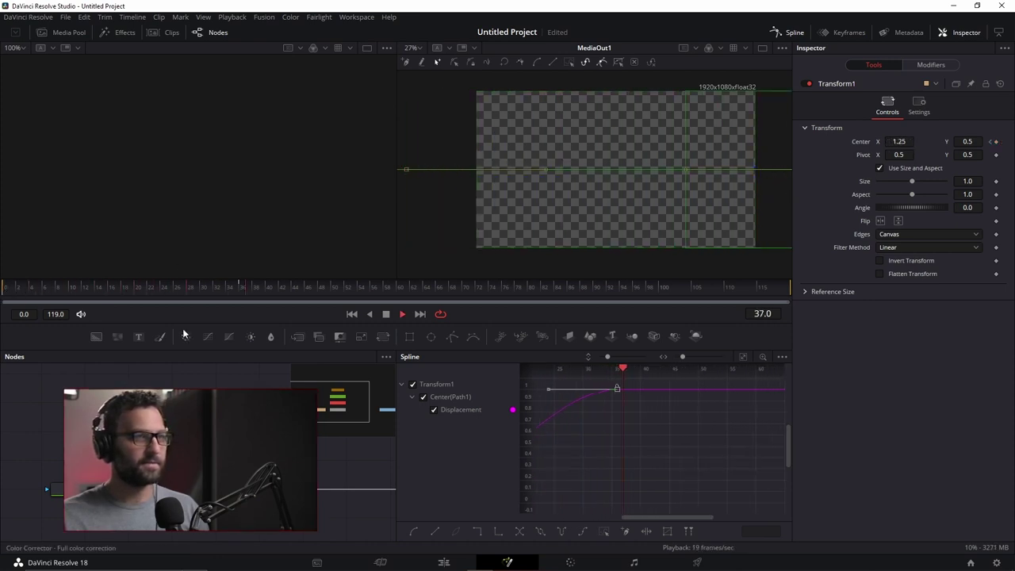
key(space)
key(space)
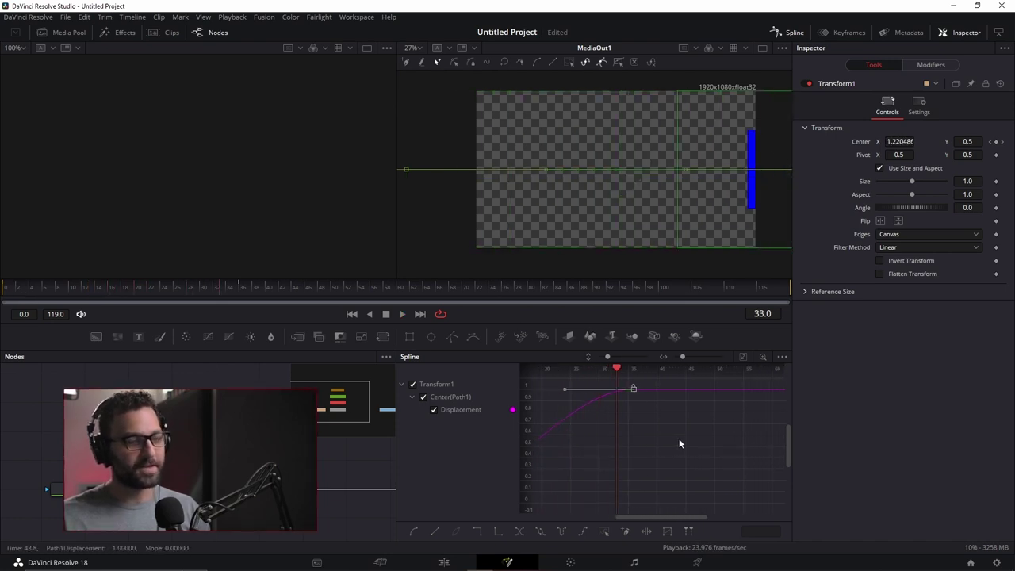
- Bring up Ease In/Out, raise Ease In to 100.0, and preview the stronger ease
key(t)
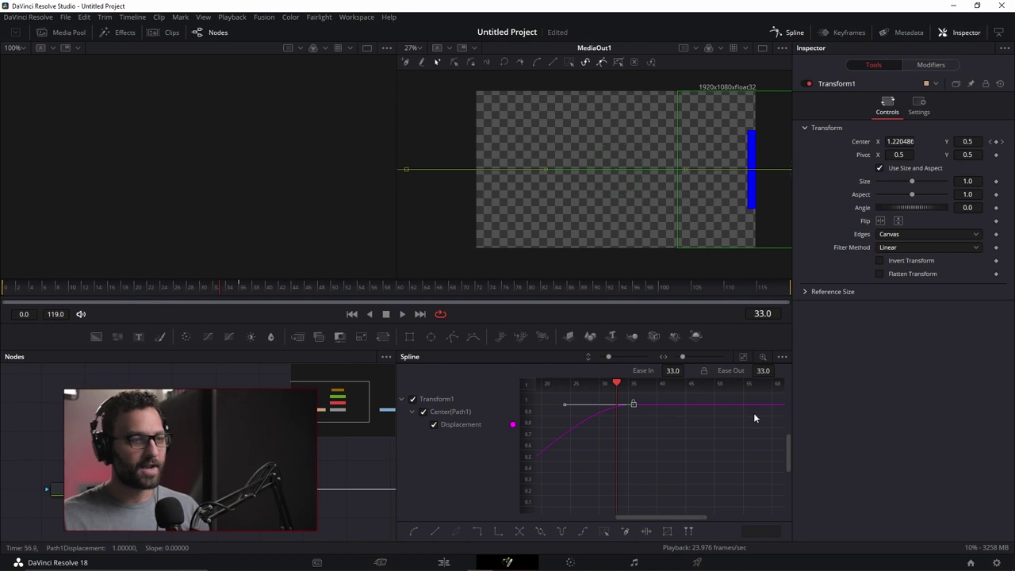
scroll(755, 415, left, 4)
scroll(718, 429, right, 1)
scroll(667, 417, down, 1)
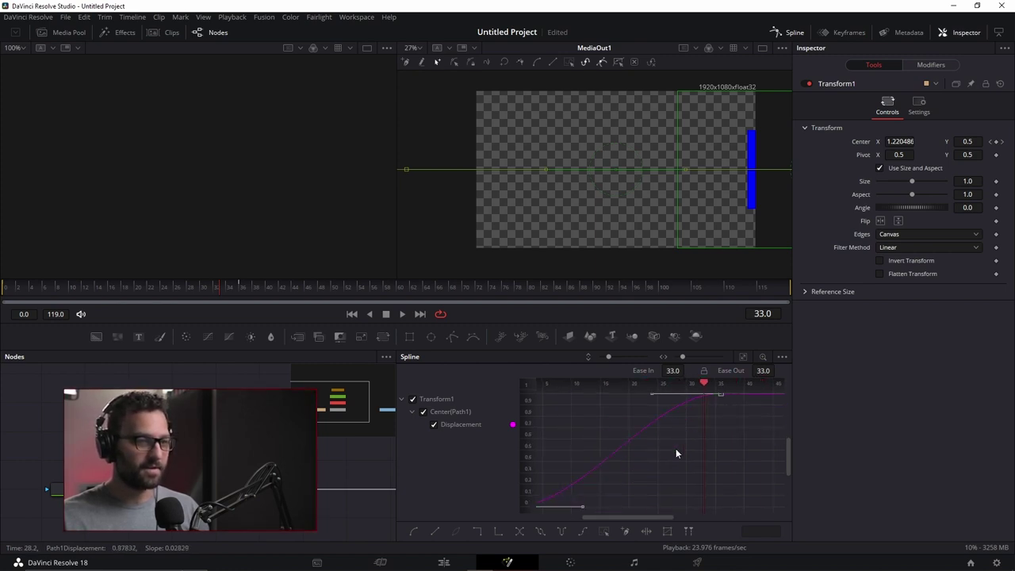
click(742, 356)
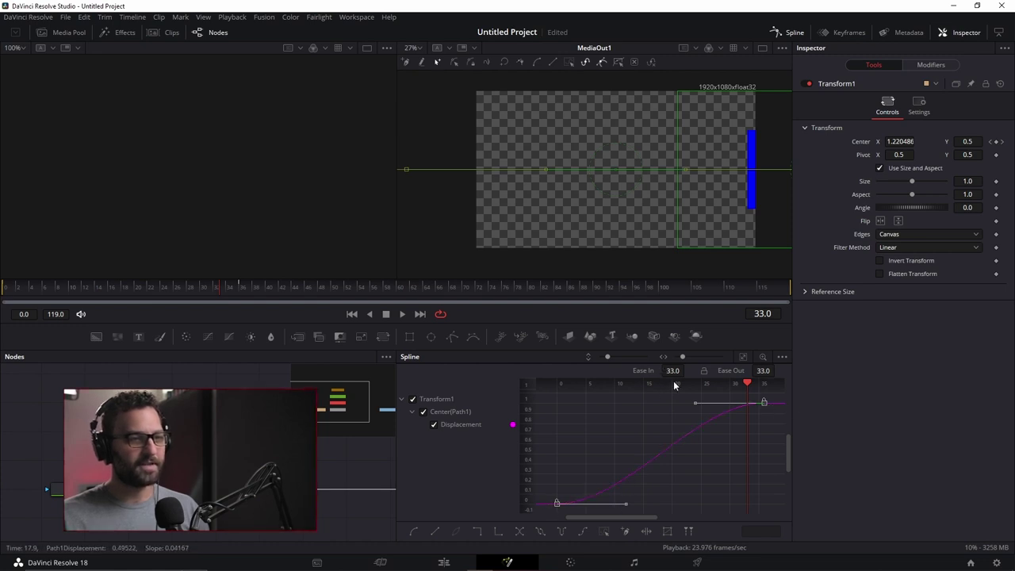
drag(672, 371, 785, 371)
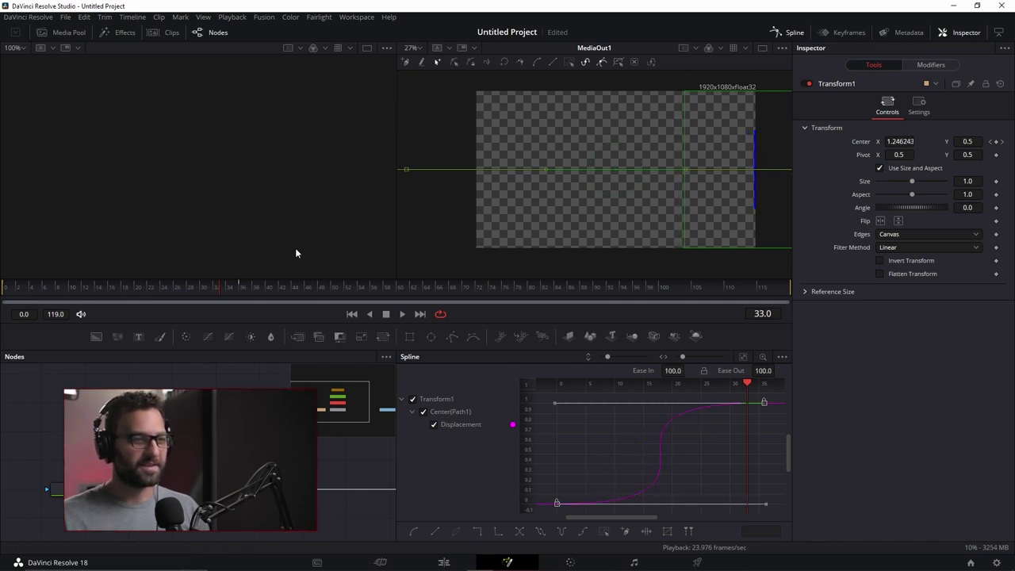
click(103, 287)
key(space)
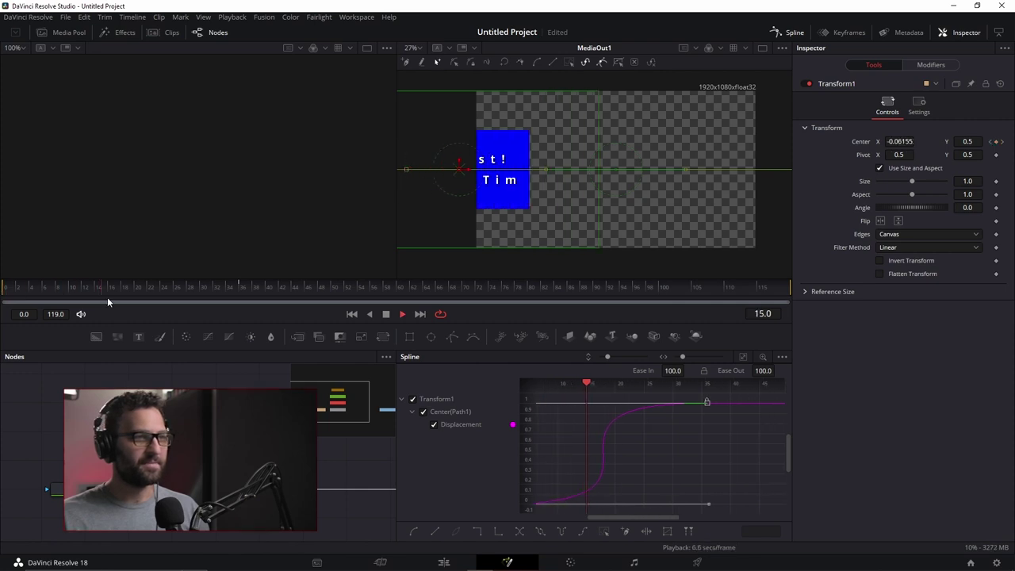
click(100, 288)
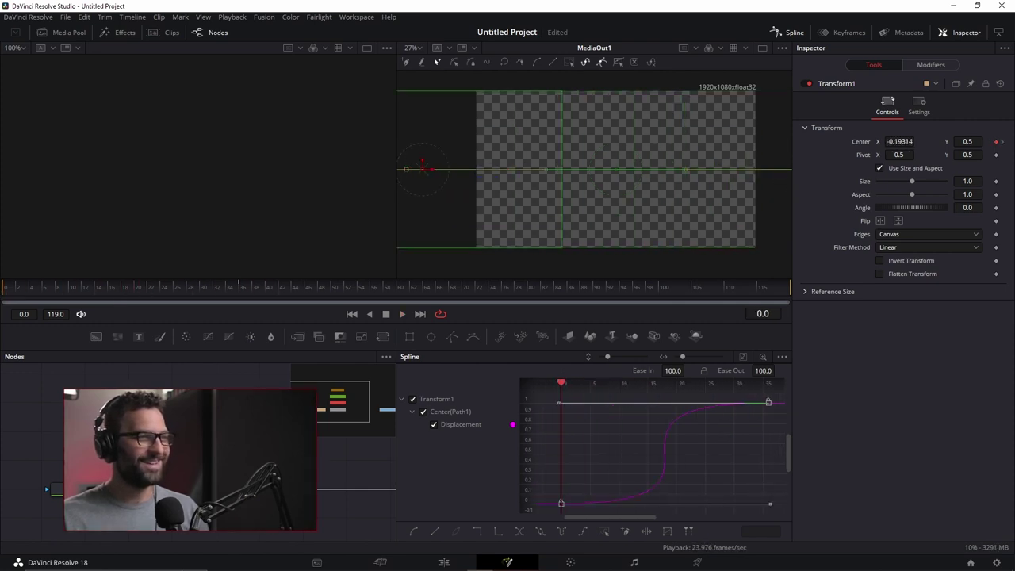
click(11, 287)
key(space)
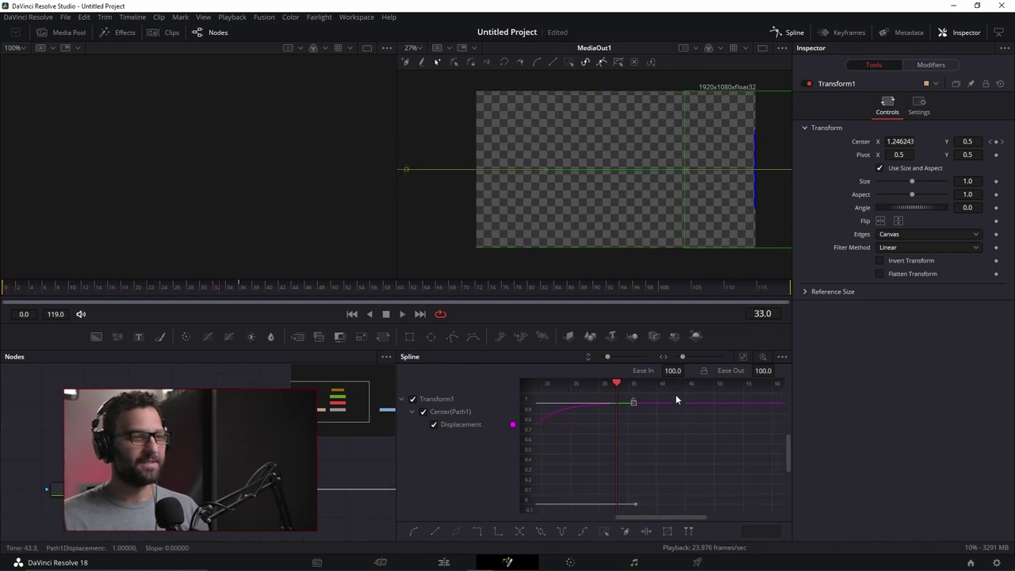
- Soften the Ease In to 38.0 and scrub back to frame 18 to check the box
scroll(680, 409, left, 3)
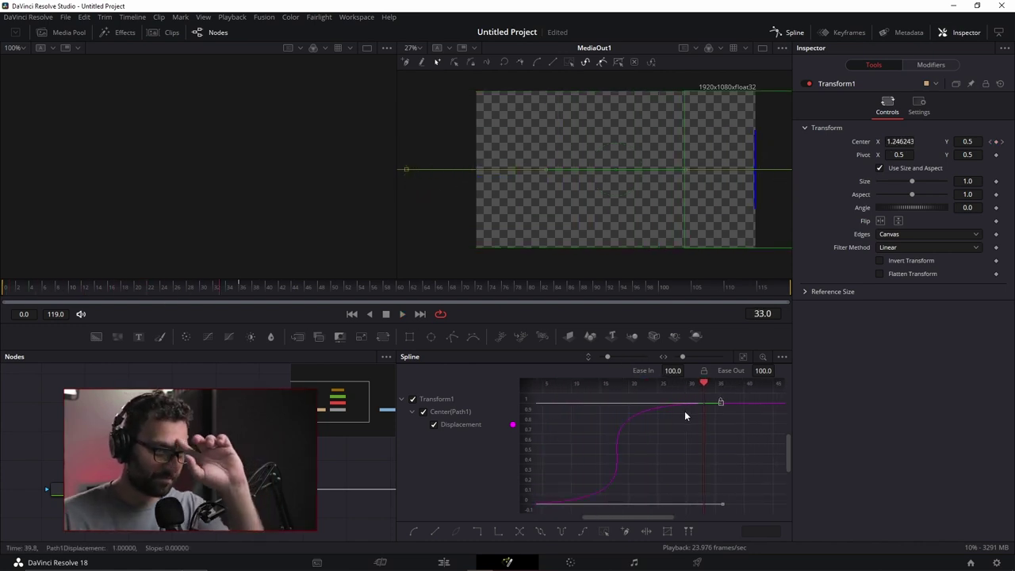
mouse_move(673, 370)
mouse_down()
mouse_move(613, 370)
mouse_move(666, 382)
mouse_up()
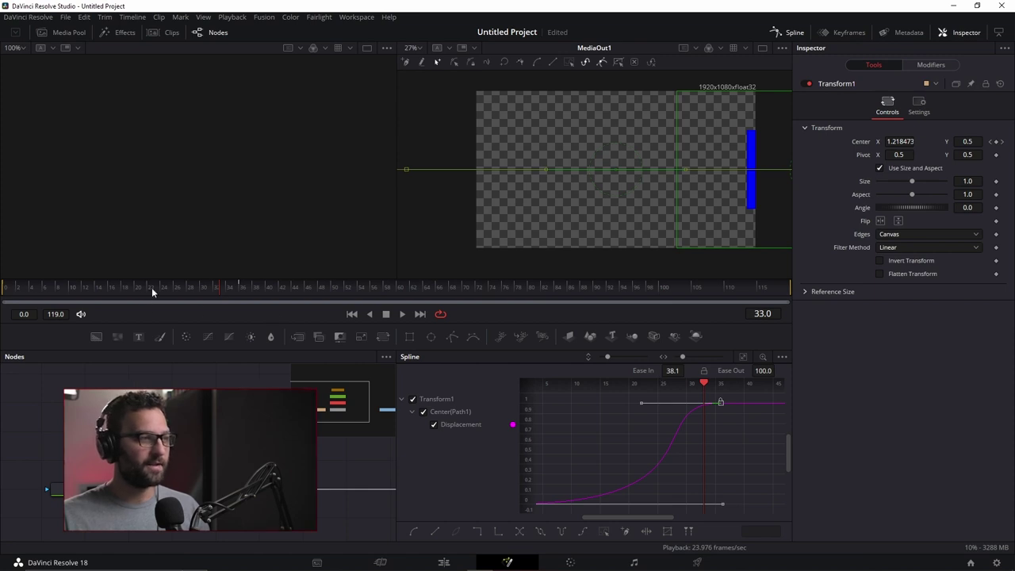
drag(153, 287, 122, 288)
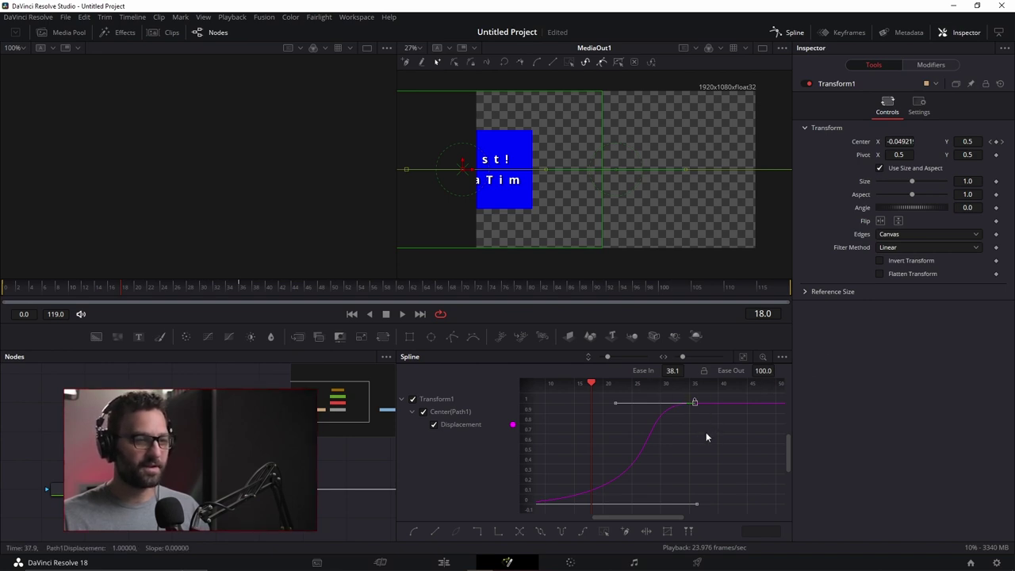
- Make all Displacement keyframes linear and add a Center keyframe at frame 18
click(743, 356)
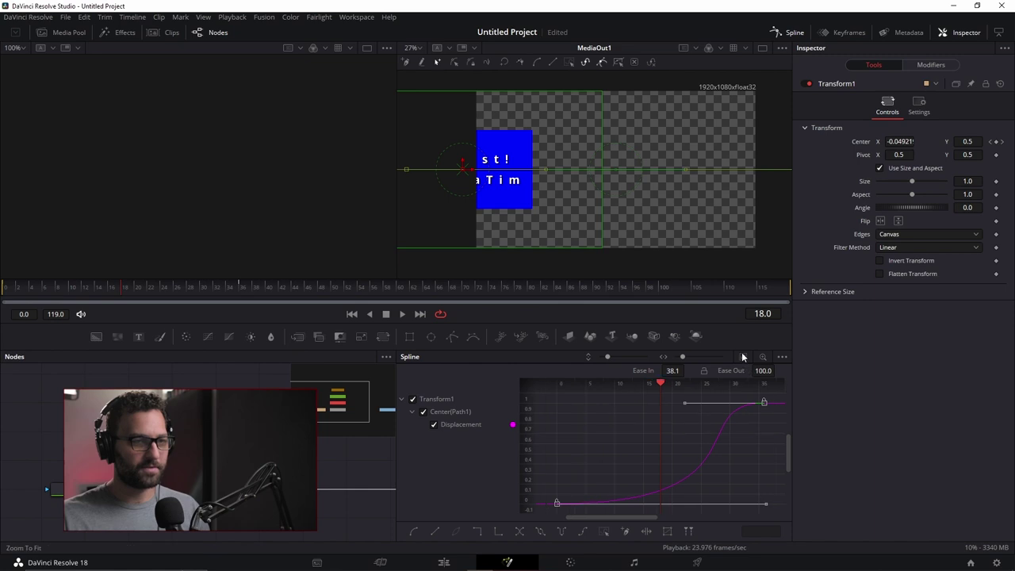
right_click(765, 405)
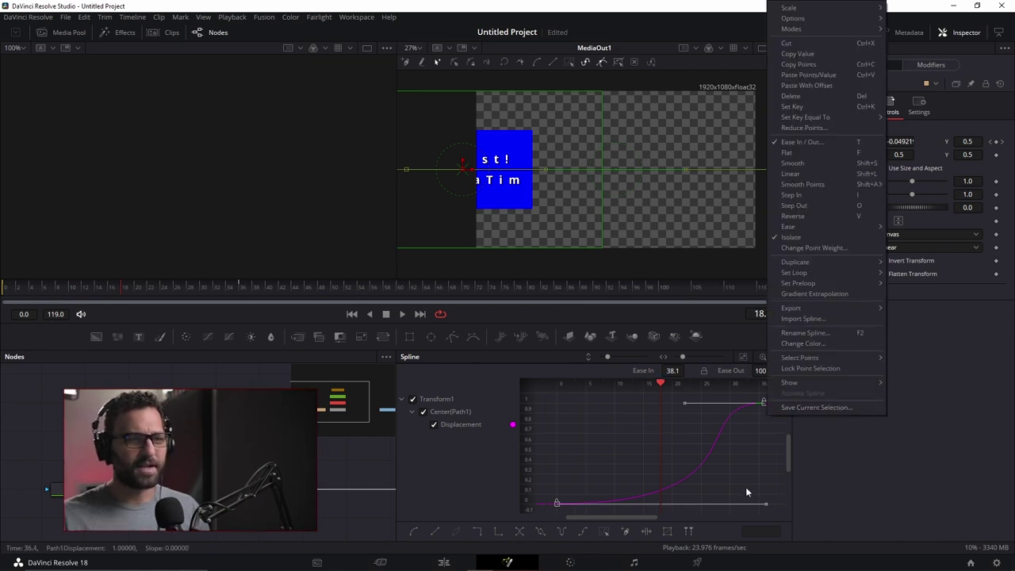
click(761, 450)
key(ctrl+a)
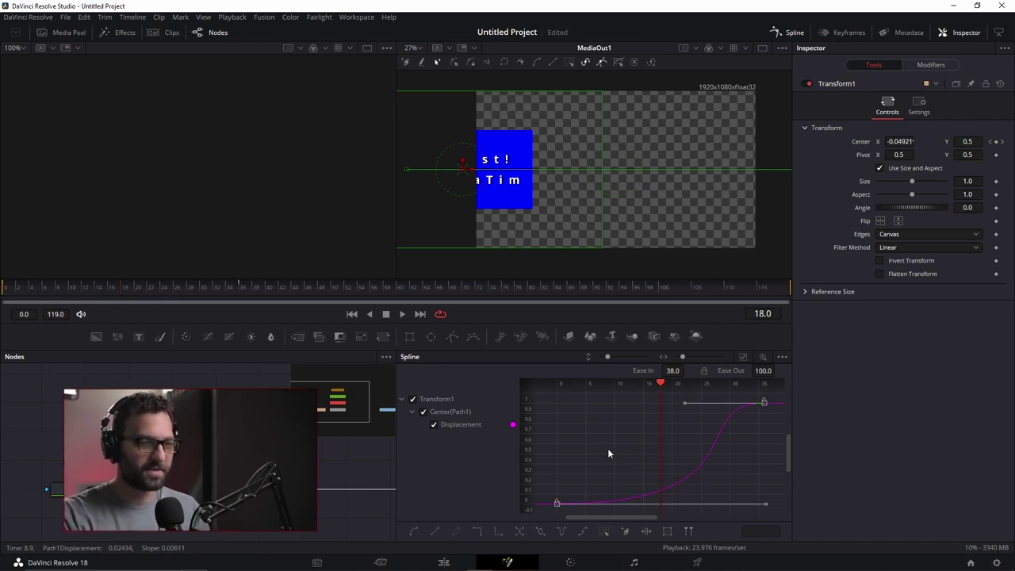
key(l)
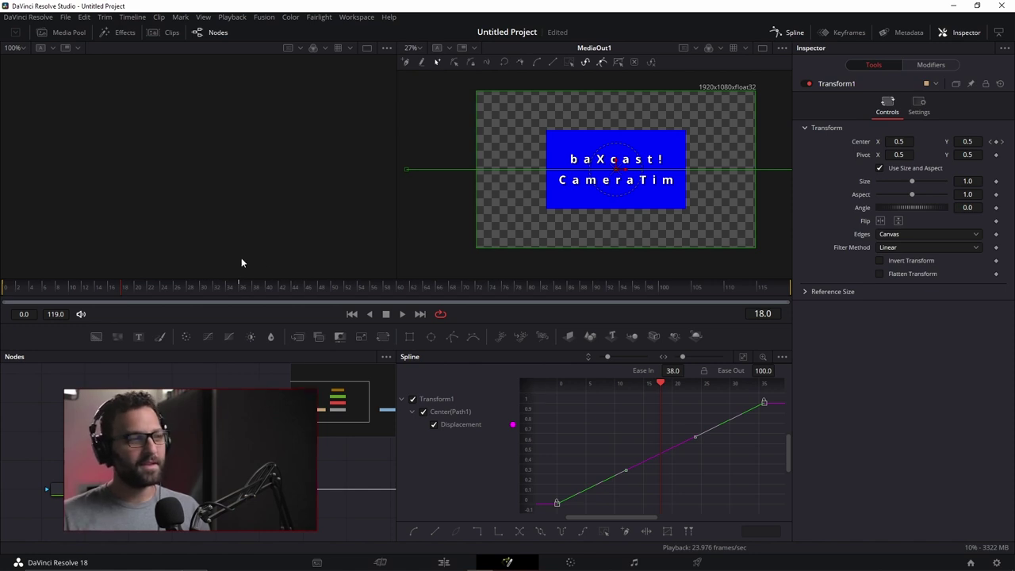
click(996, 143)
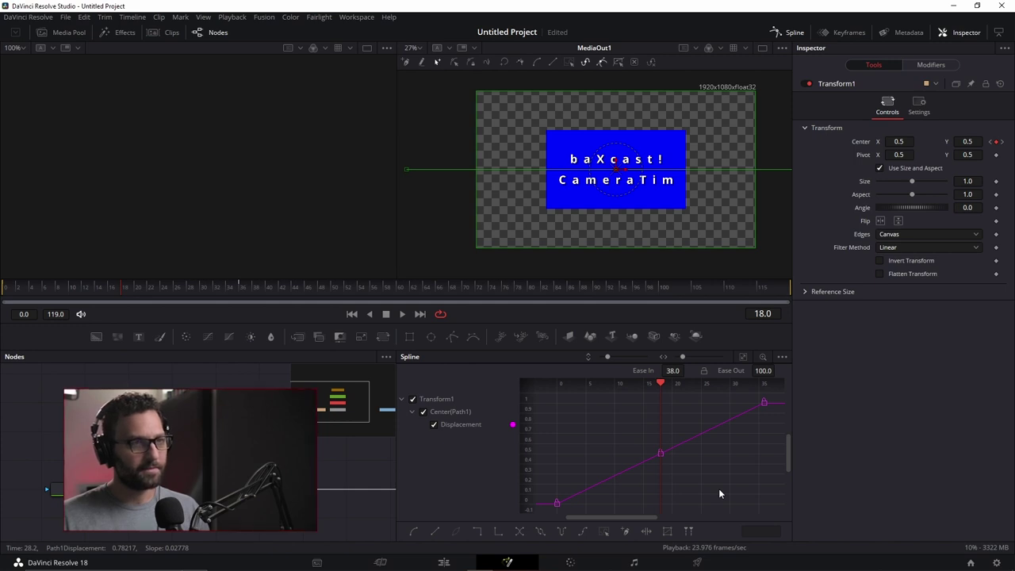
- Select the first and last Displacement keyframes and smooth them
click(763, 402)
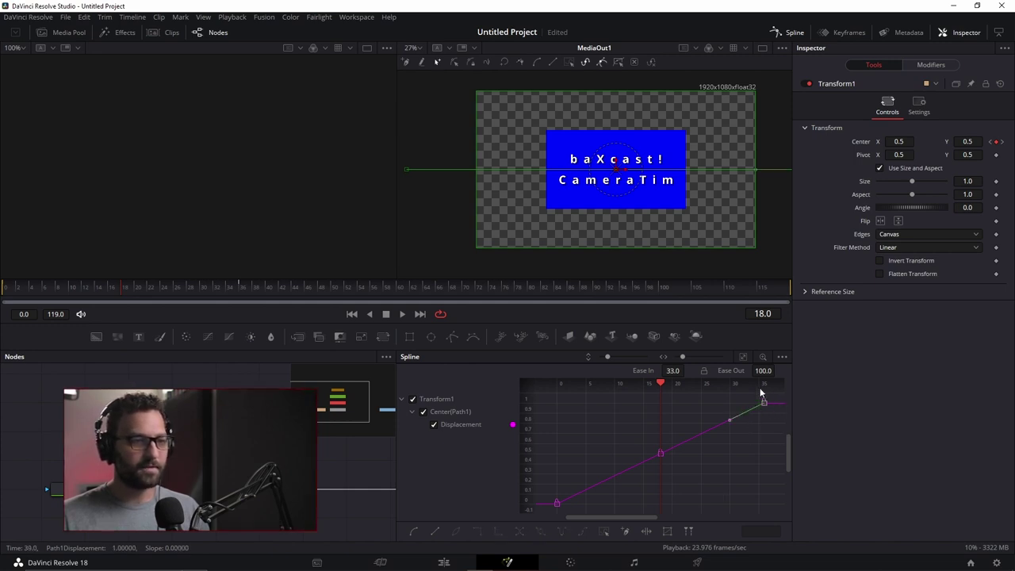
ctrl+click(556, 503)
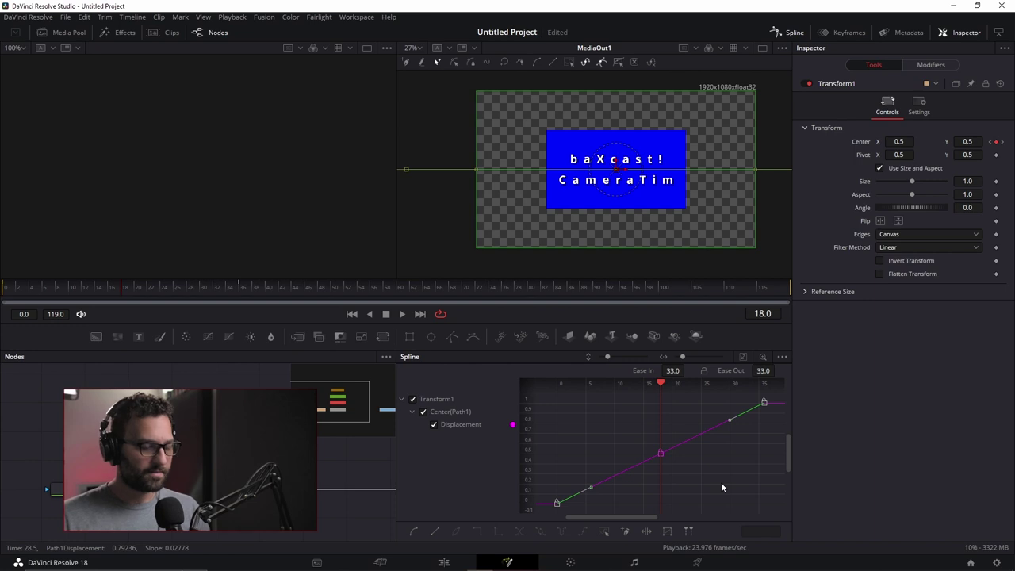
key(shift+s)
- Inspect the middle frame-18 keyframe's options, then replay the animation from frame 0
click(661, 453)
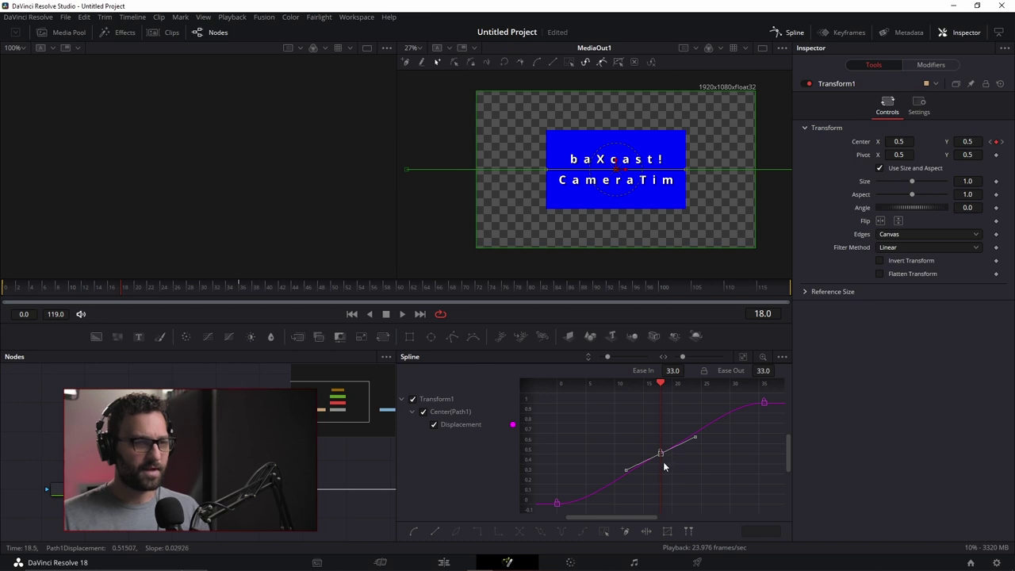
right_click(661, 455)
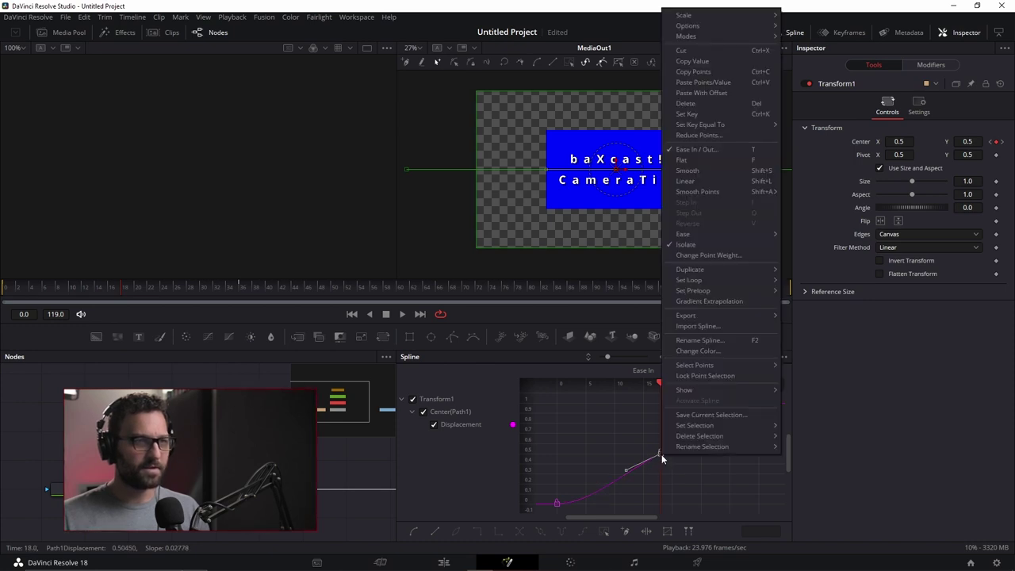
click(713, 476)
drag(677, 466, 680, 469)
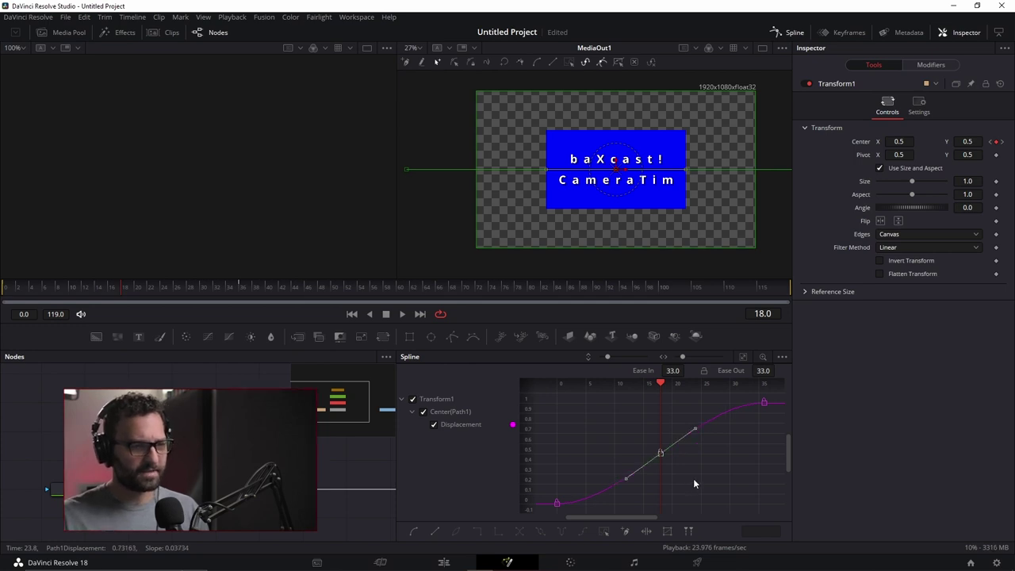
click(700, 475)
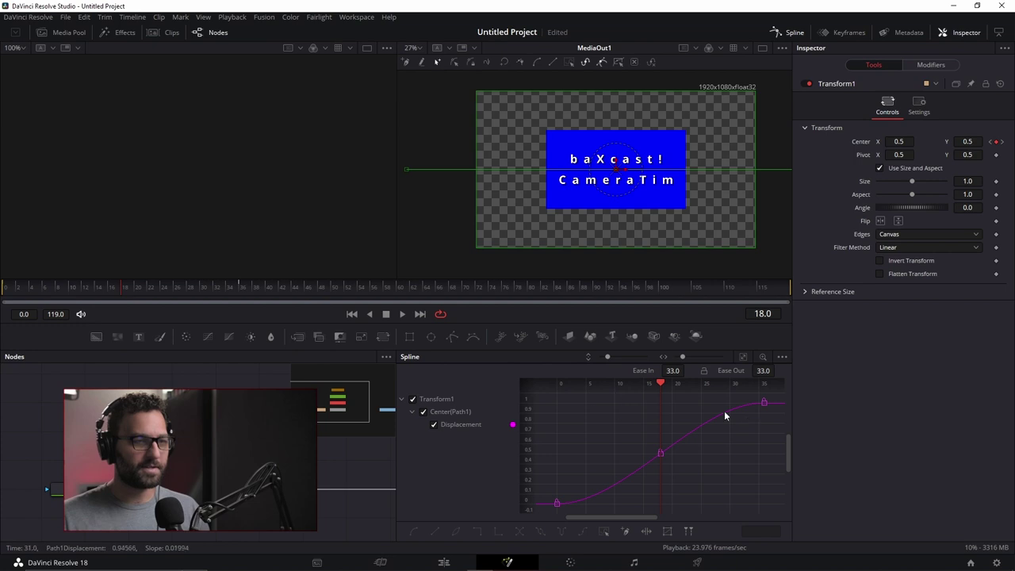
drag(197, 292, 2, 292)
key(space)
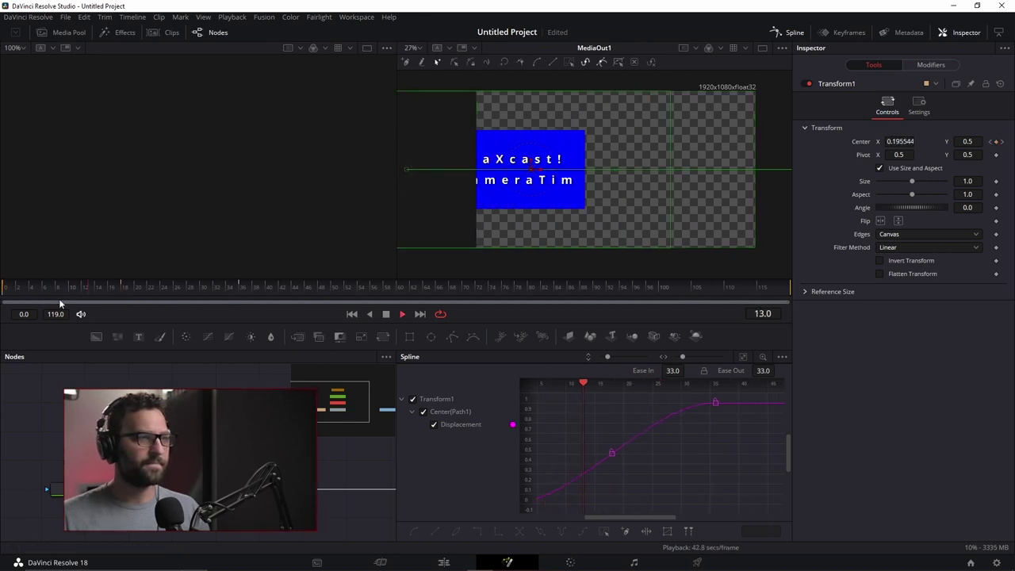
- Reshape the last keyframe's ease-in and give the first keyframe a steep ease-out
key(space)
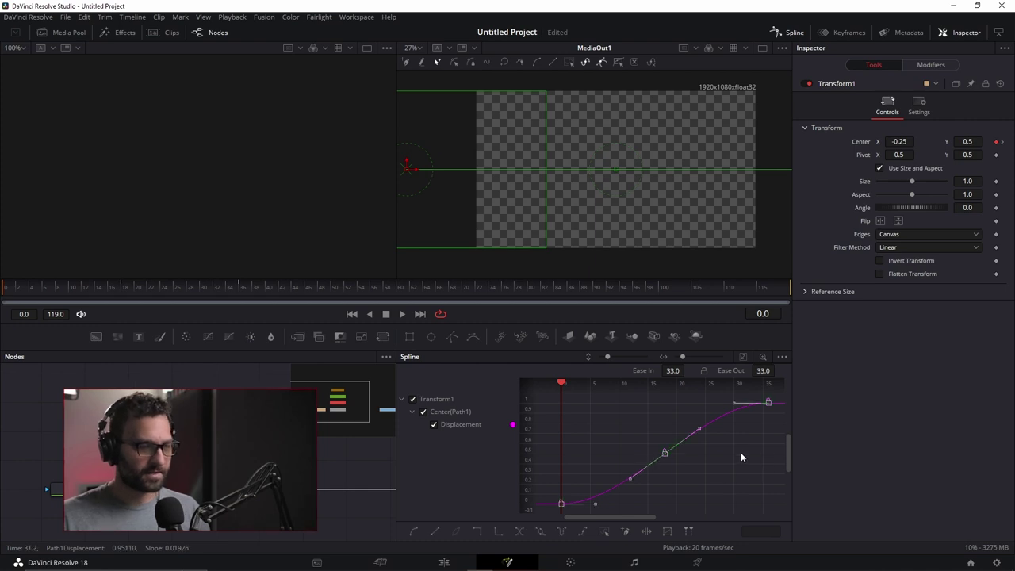
drag(641, 432, 705, 485)
drag(541, 453, 590, 520)
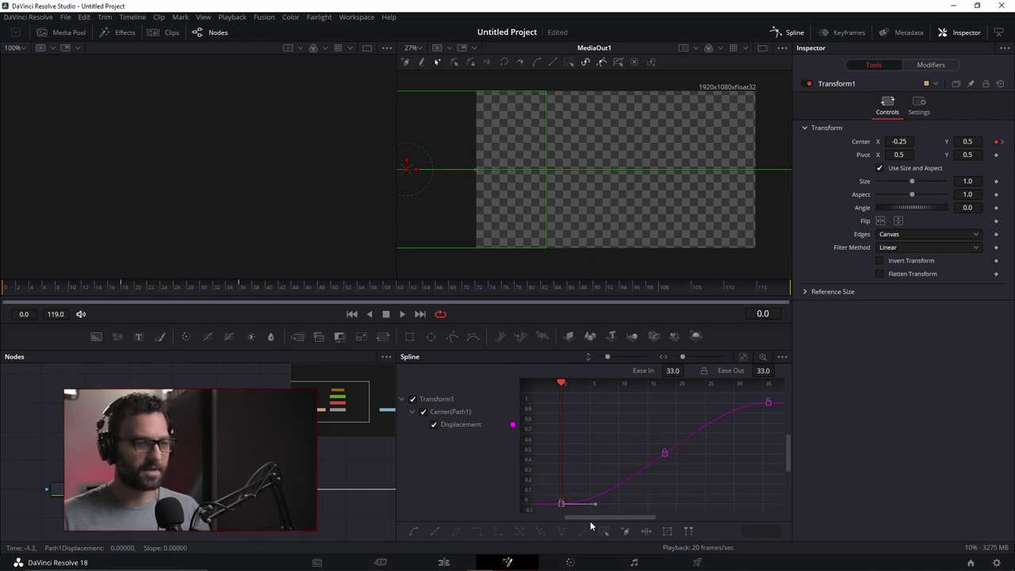
drag(784, 393, 762, 439)
drag(686, 370, 687, 370)
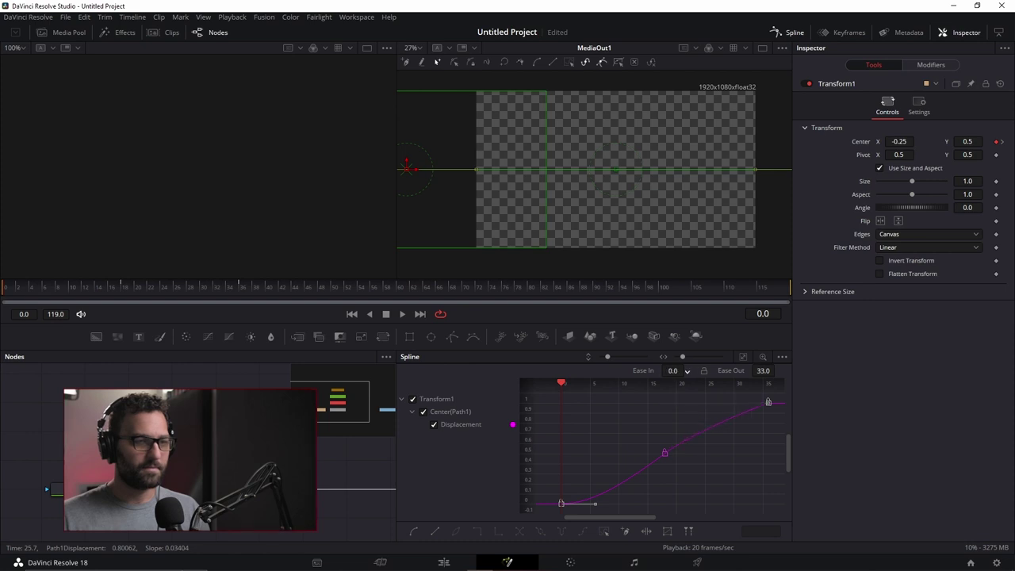
drag(767, 402, 767, 440)
drag(776, 506, 731, 479)
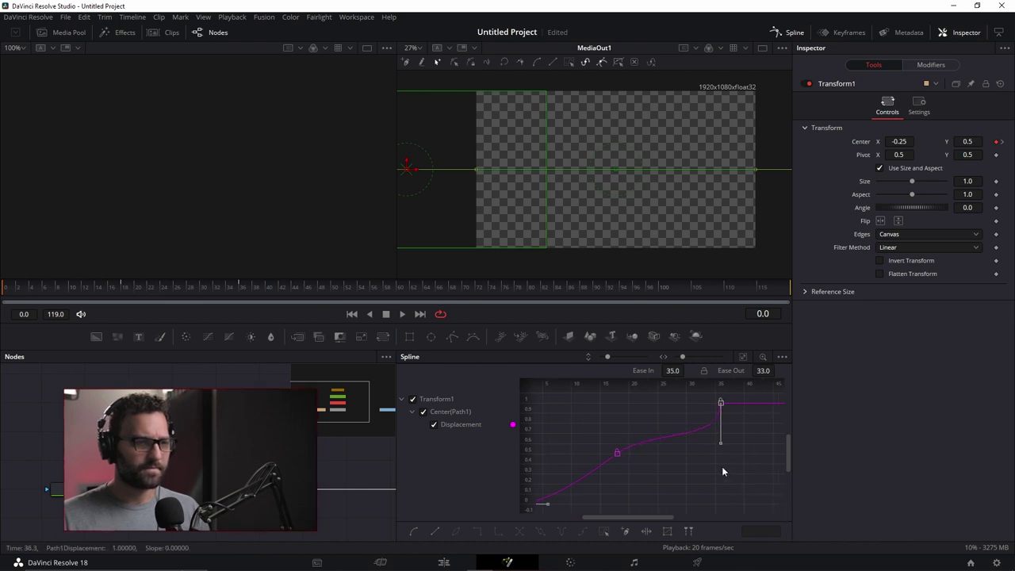
scroll(721, 466, left, 3)
drag(608, 503, 557, 445)
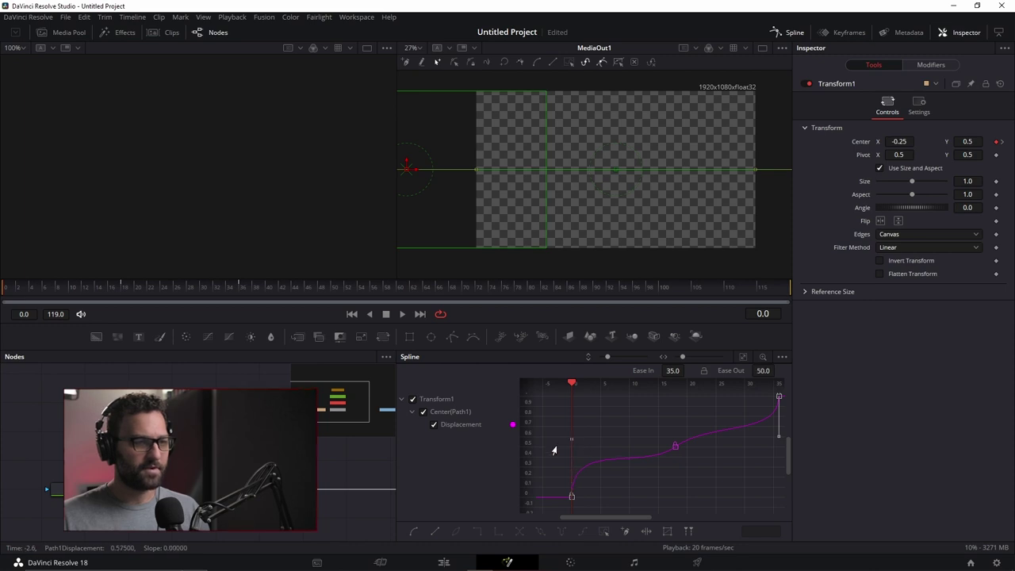
- Lengthen the last keyframe's ease-in slightly, flatten the middle keyframe's tangent, and preview from frame 0
click(675, 445)
click(571, 496)
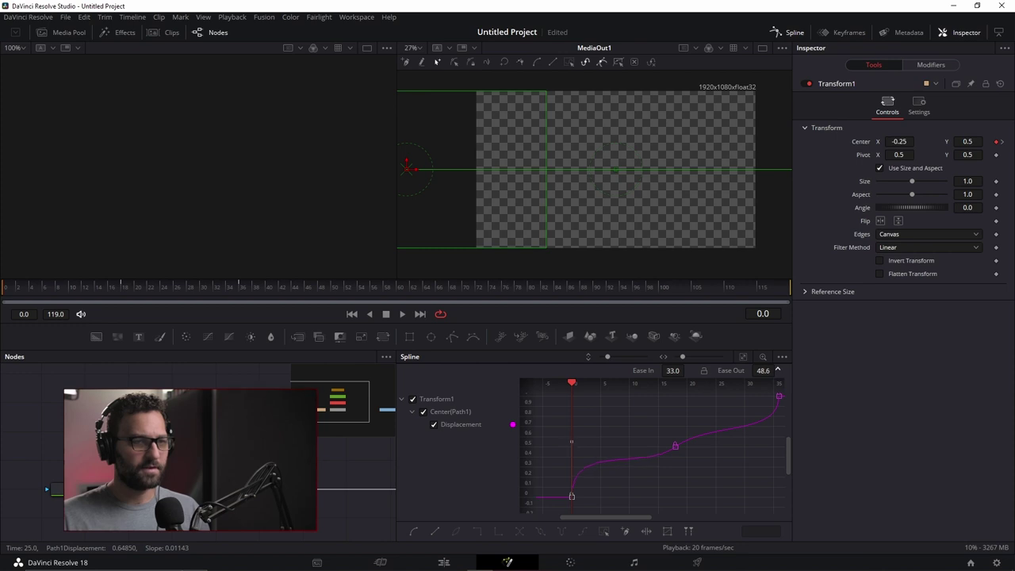
scroll(738, 410, right, 2)
click(718, 396)
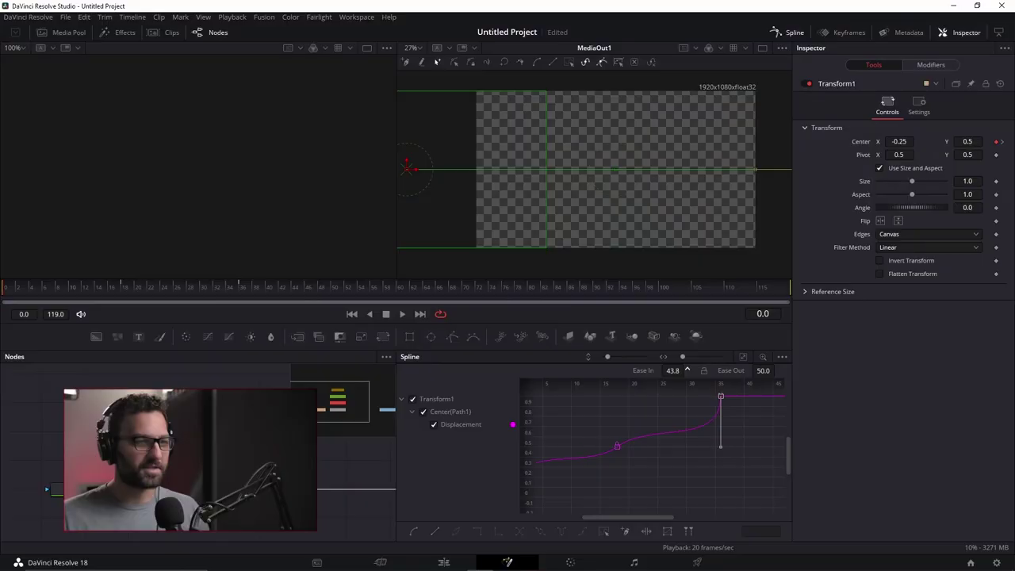
drag(672, 370, 663, 473)
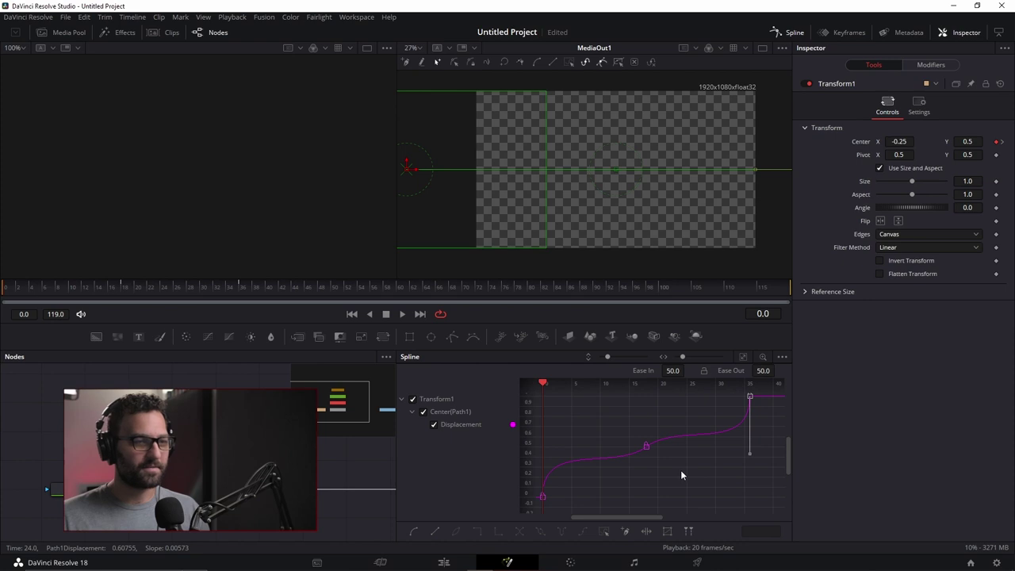
drag(702, 485, 626, 428)
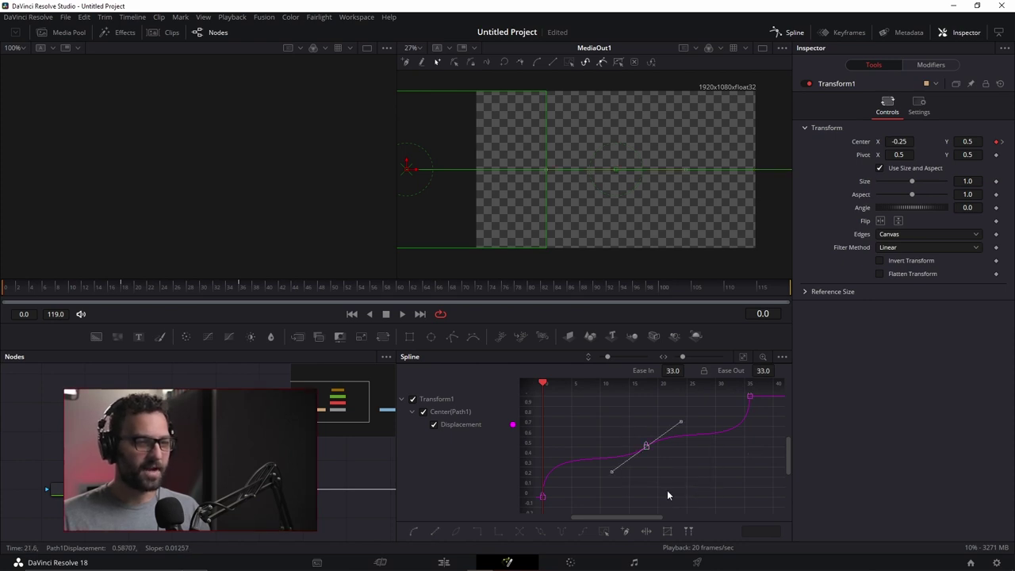
click(625, 531)
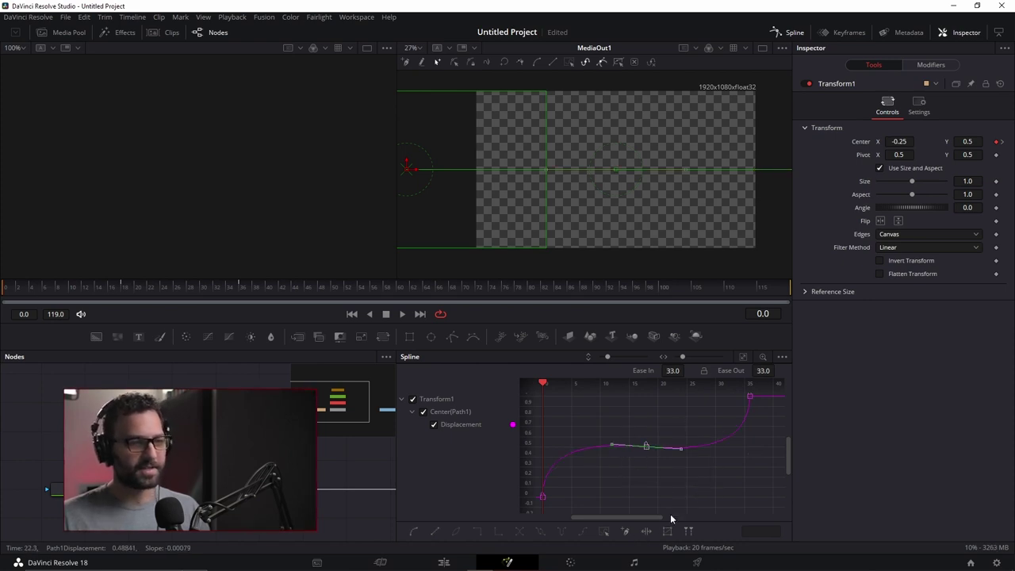
drag(36, 285, 5, 285)
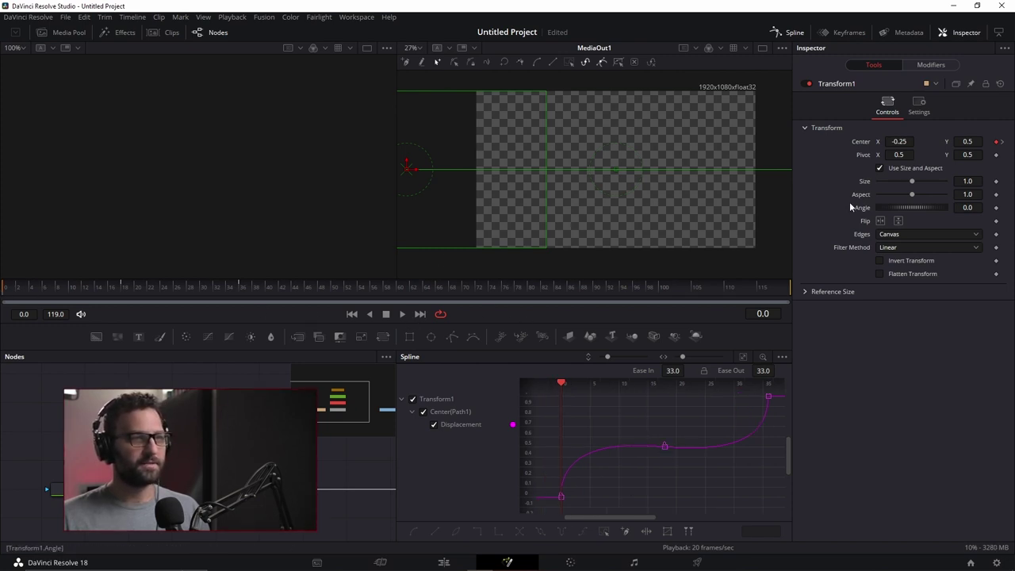
key(space)
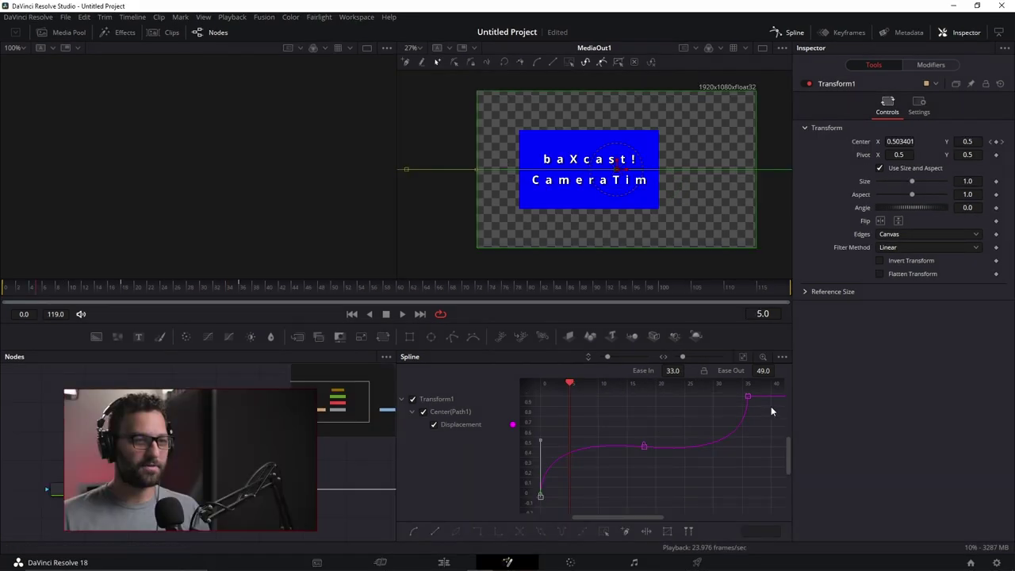
- Set the last keyframe's Ease In and first keyframe's Ease Out to 20, smooth the middle, and replay
drag(770, 406, 745, 441)
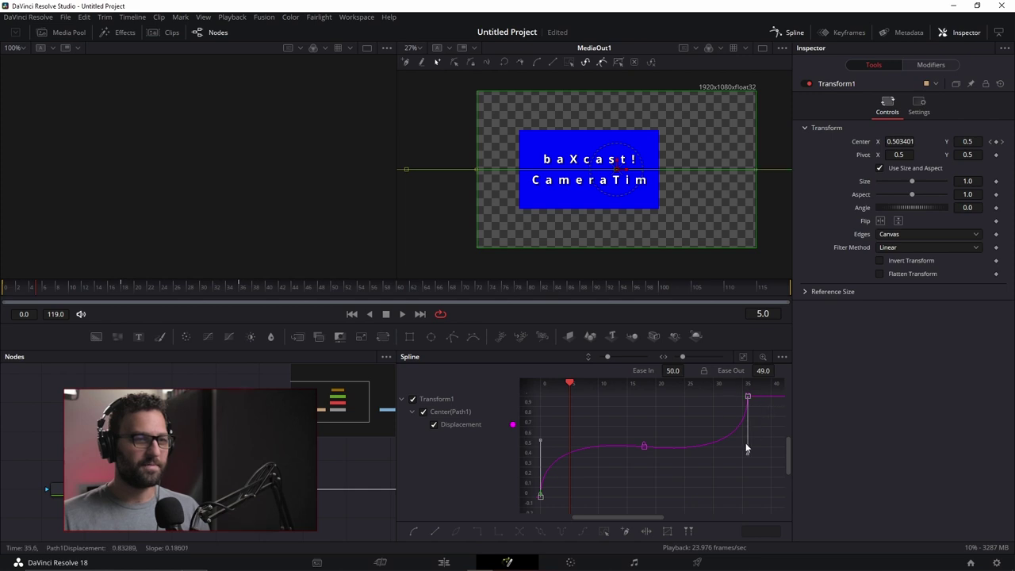
drag(684, 370, 686, 370)
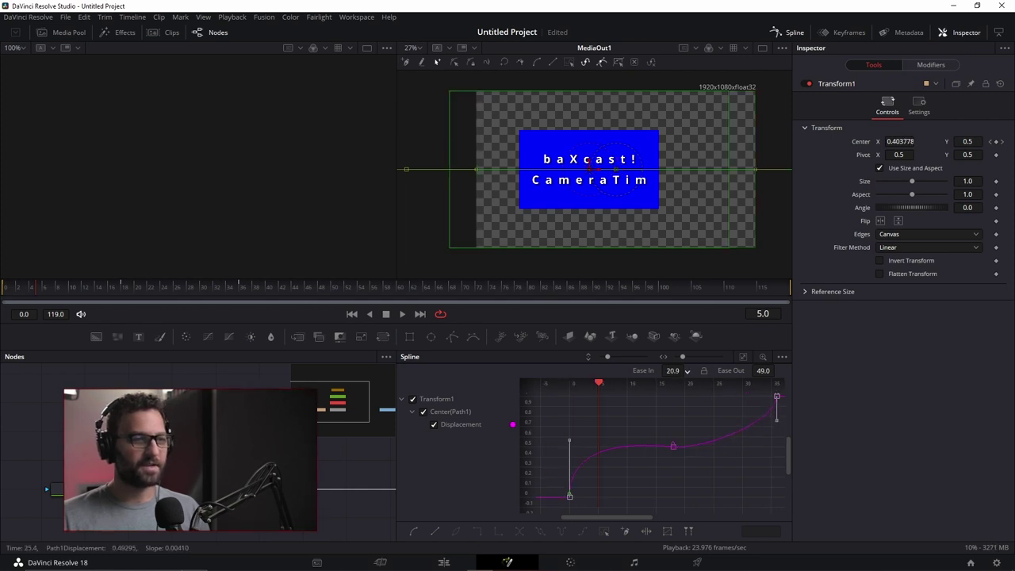
drag(672, 370, 704, 370)
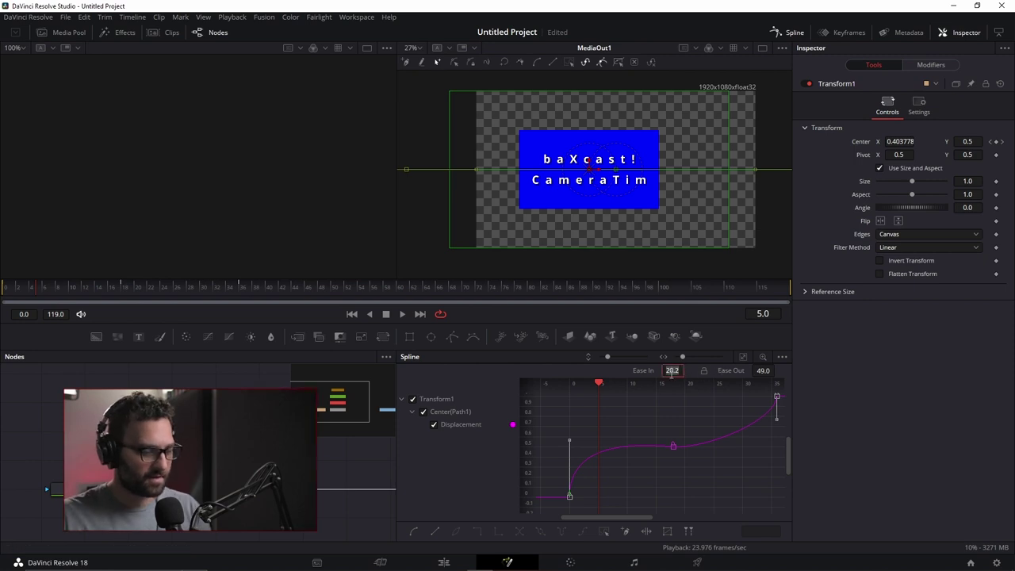
click(629, 495)
click(569, 496)
drag(762, 370, 752, 505)
click(751, 503)
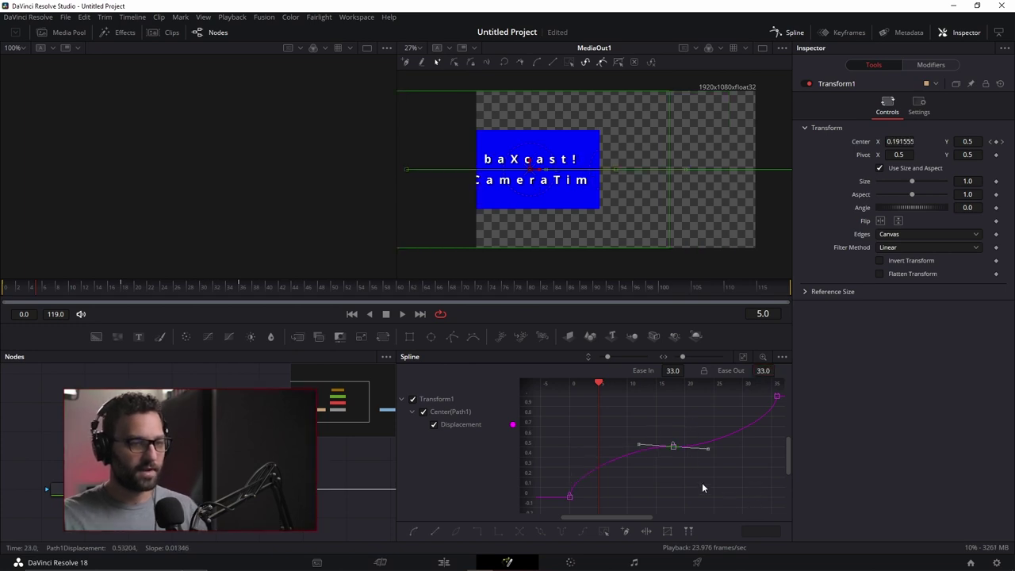
key(shift+s)
key(Home)
key(space)
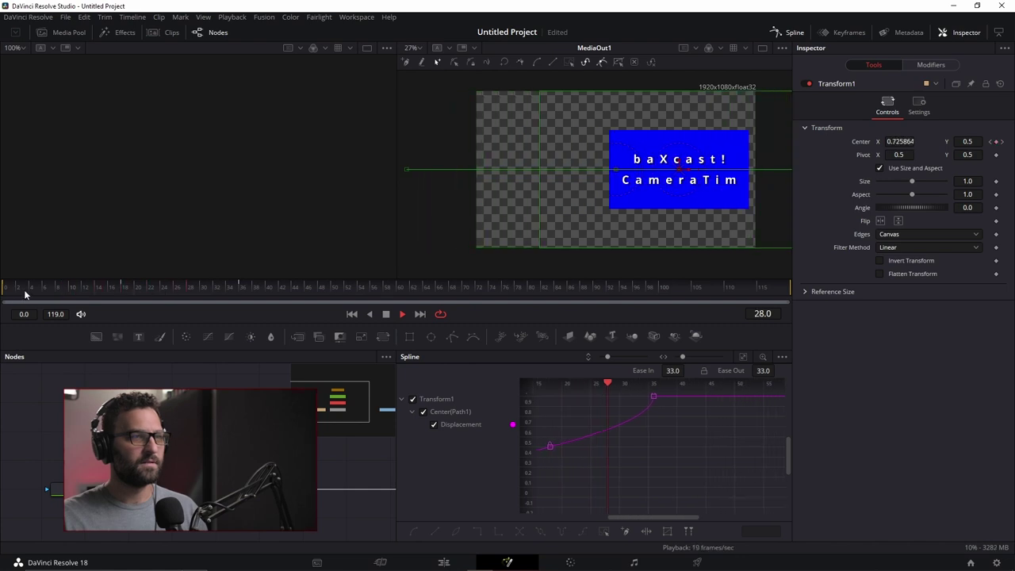
scroll(657, 444, left, 10)
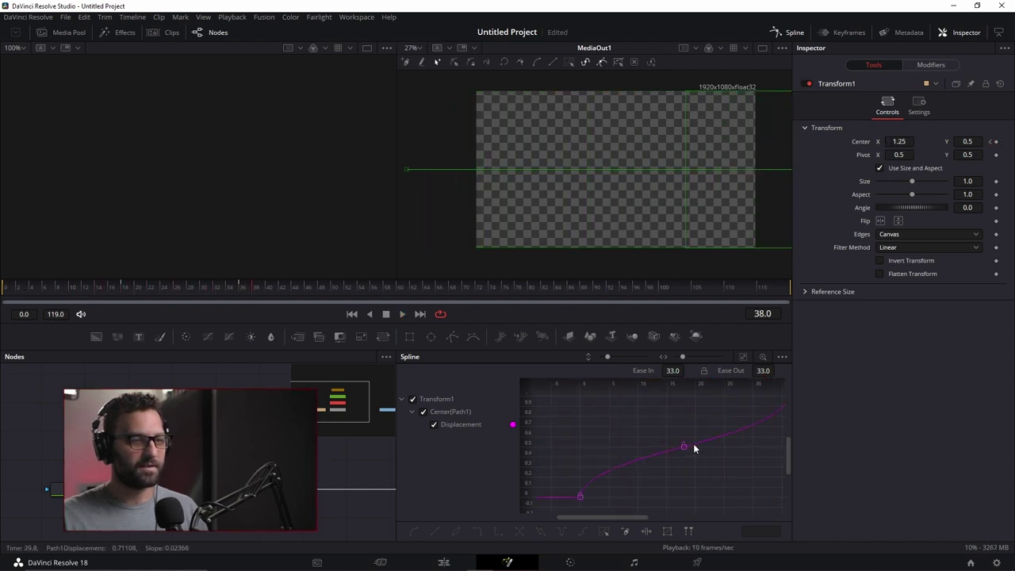
scroll(672, 490, right, 3)
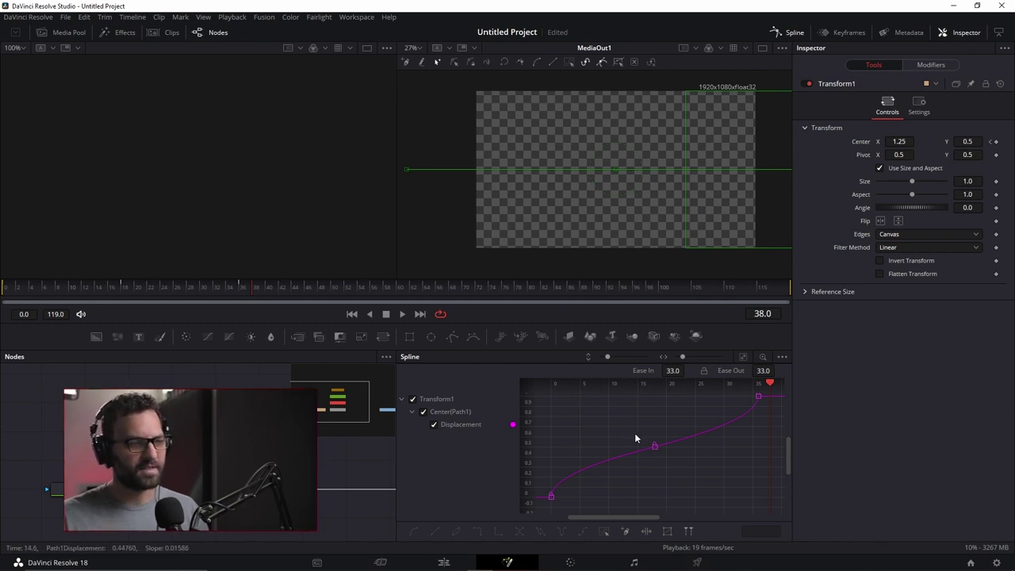
- Delete the middle keyframe and make the remaining two Displacement keyframes linear
key(Delete)
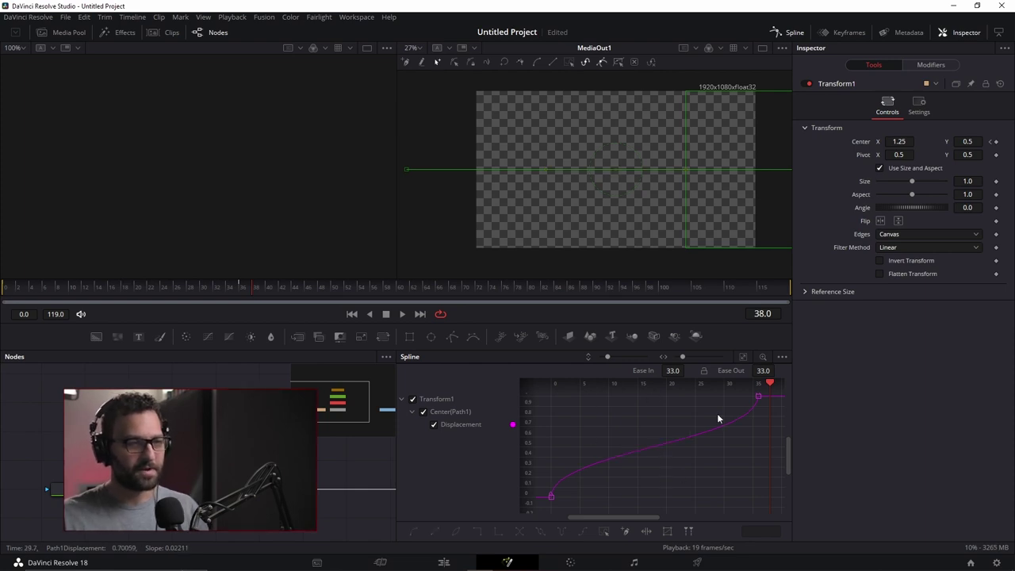
scroll(686, 456, left, 3)
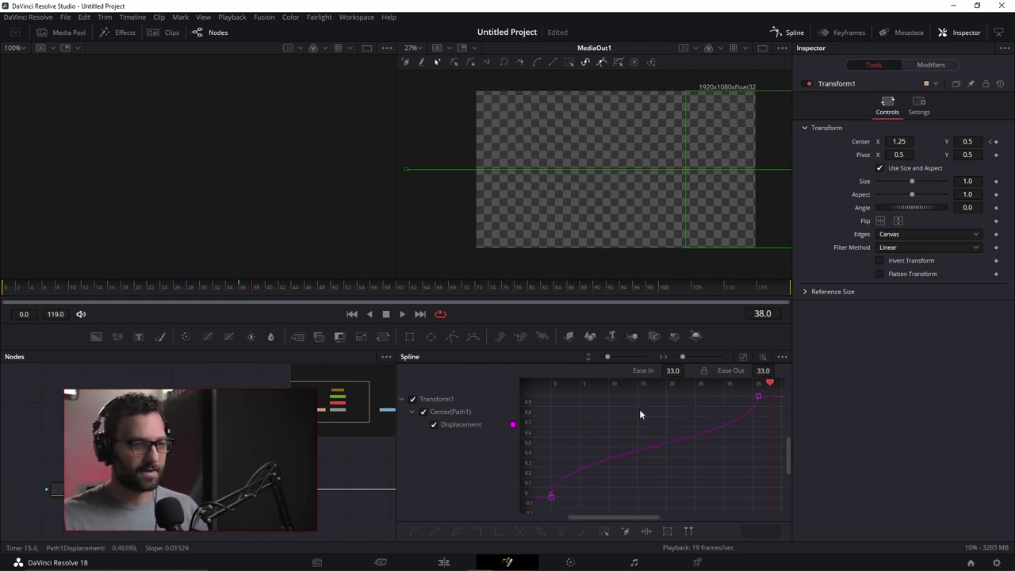
key(ctrl+a)
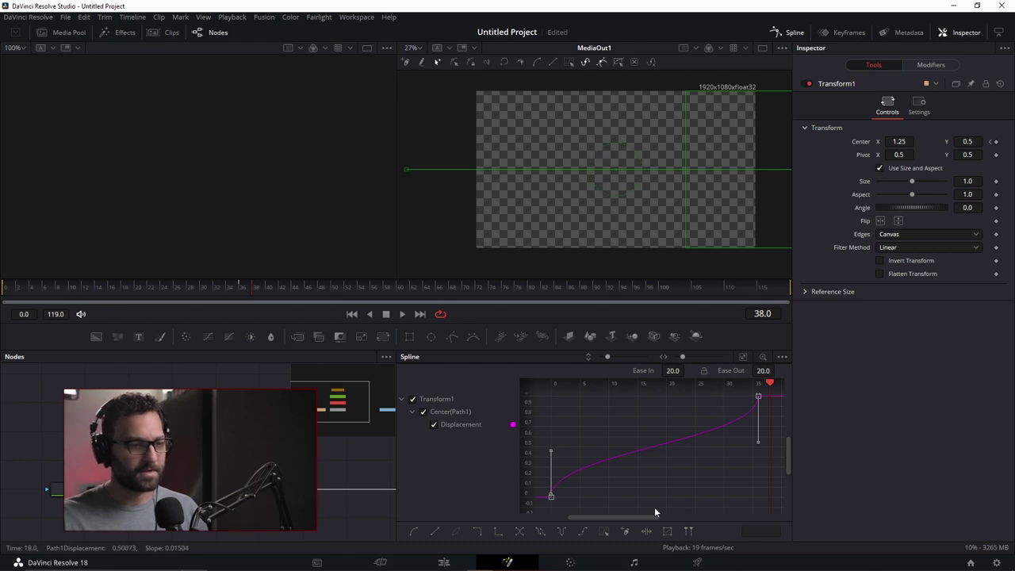
key(shift+l)
click(683, 480)
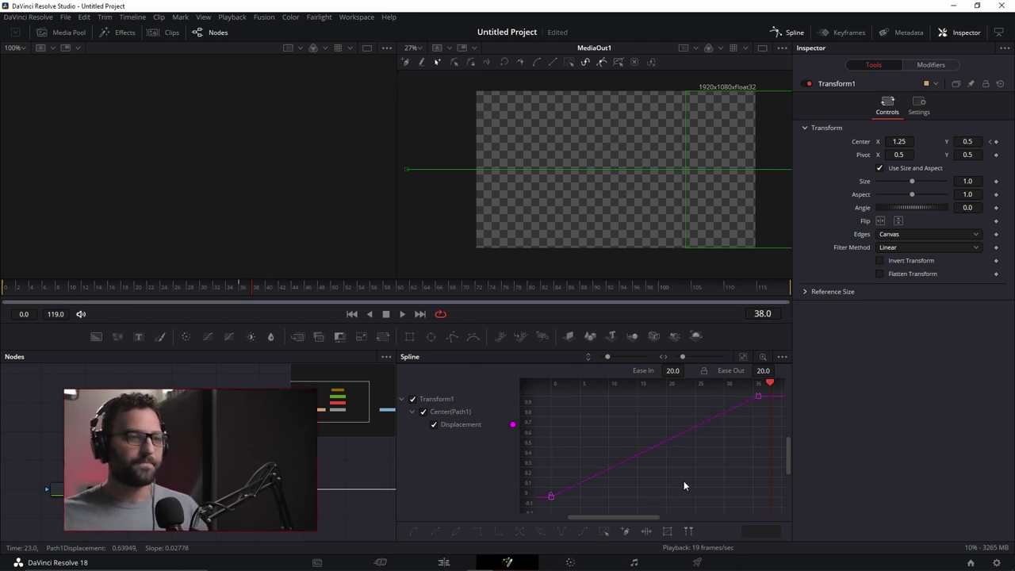
- Box-select both Displacement keyframes and smooth them so Ease In/Out read 33.0
mouse_move(684, 454)
mouse_down()
mouse_move(771, 451)
mouse_move(622, 459)
mouse_move(687, 449)
mouse_move(695, 462)
mouse_up()
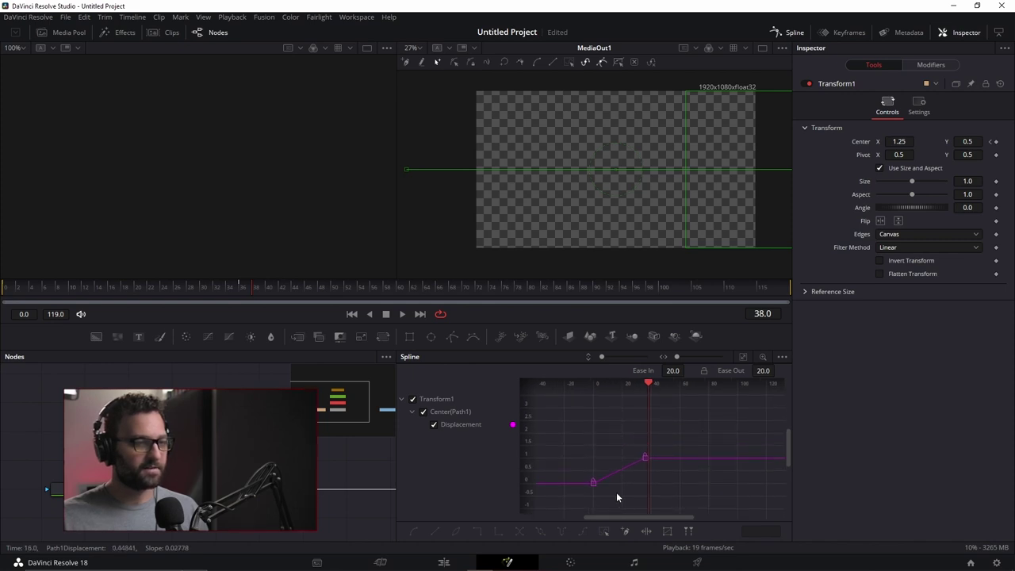
drag(209, 293, 164, 288)
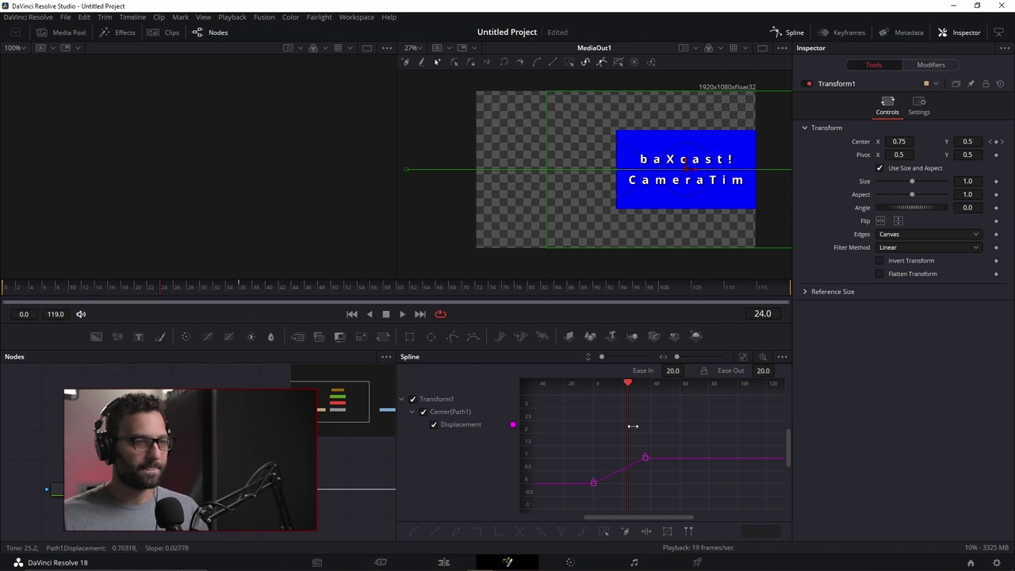
drag(681, 428, 593, 511)
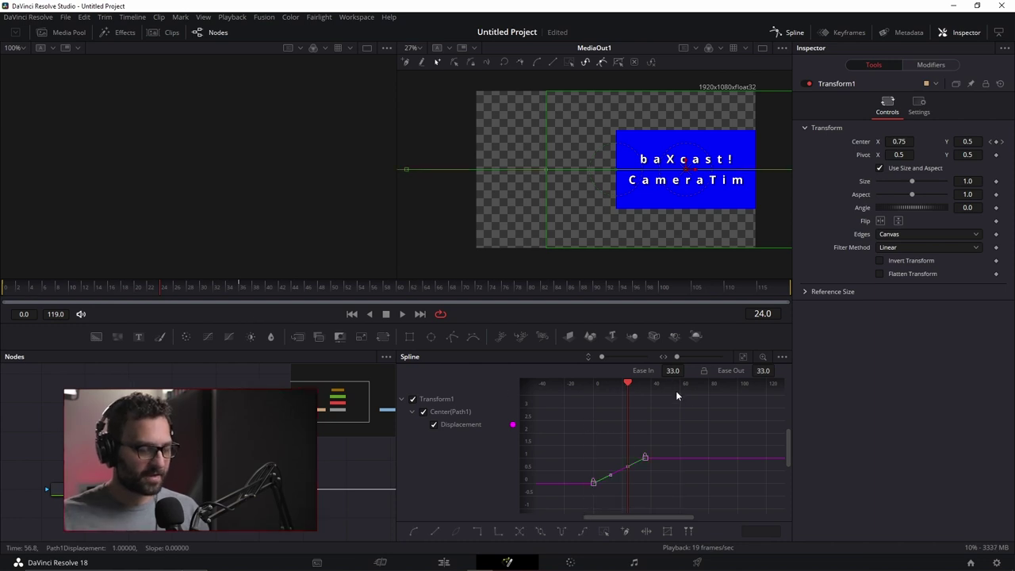
key(shift+s)
click(665, 425)
drag(570, 432, 674, 502)
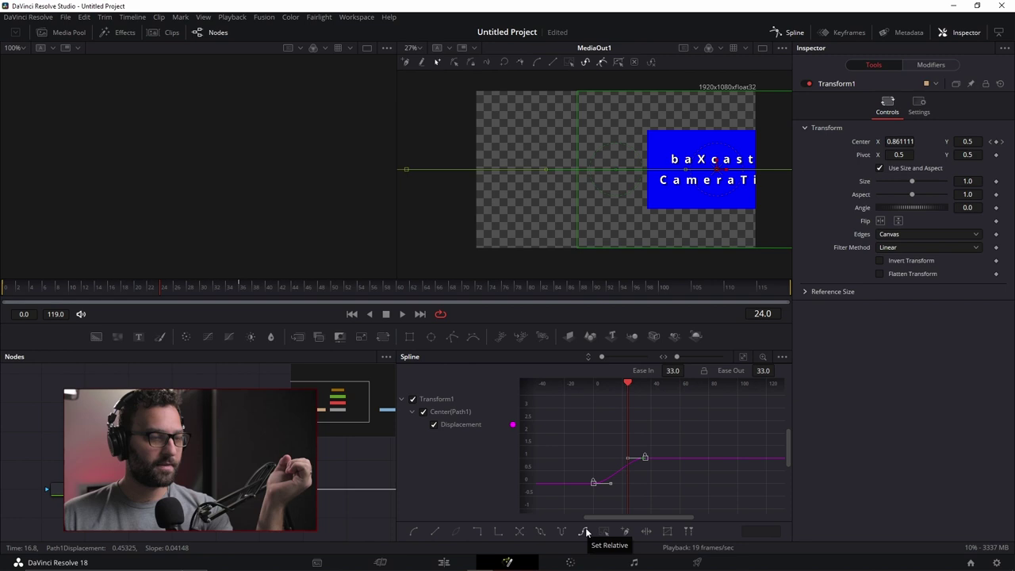
click(519, 532)
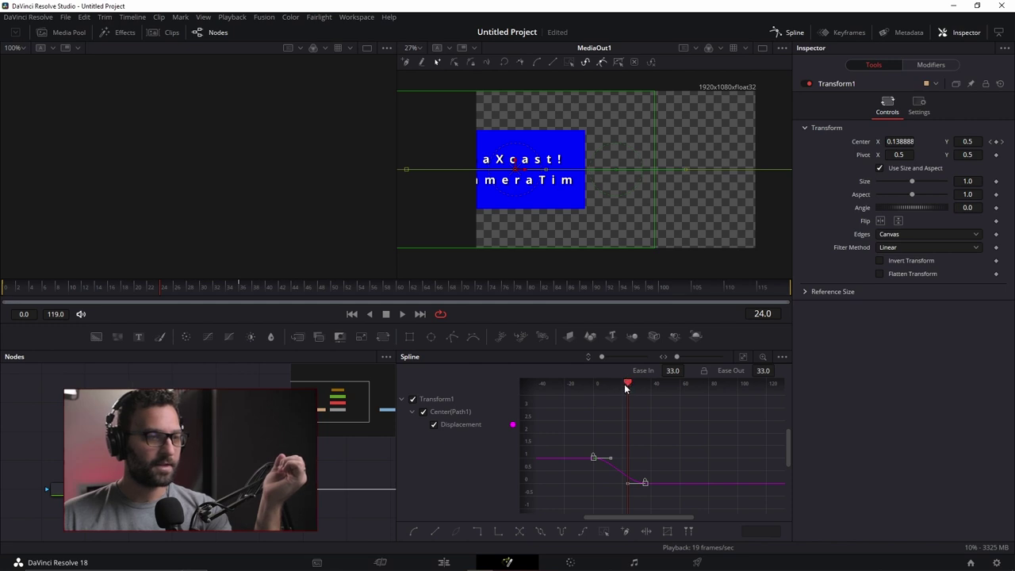
drag(158, 279, 4, 289)
click(520, 532)
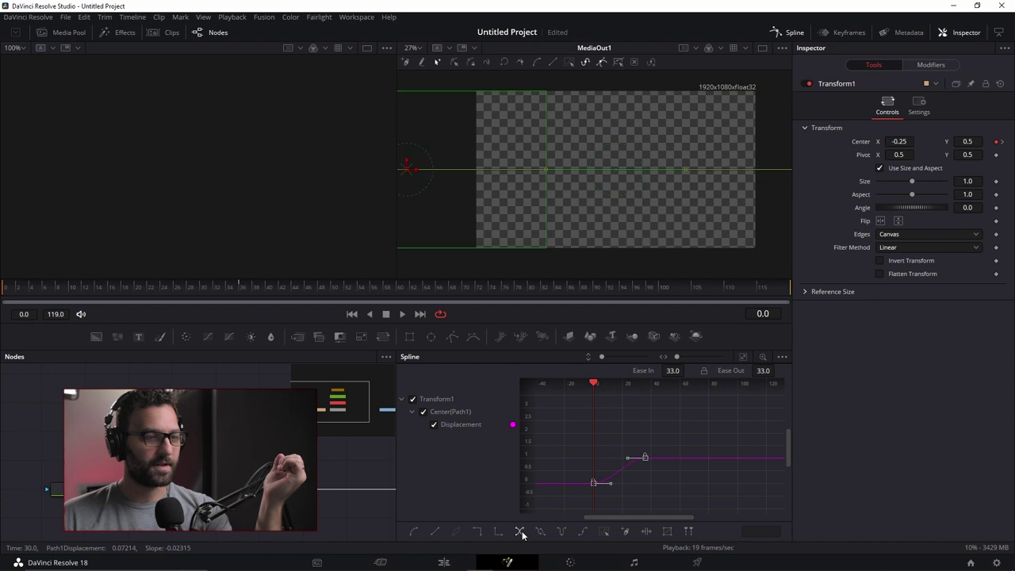
- Set the Displacement curve to ping-pong, then switch it to loop after frame 36 and play
click(562, 532)
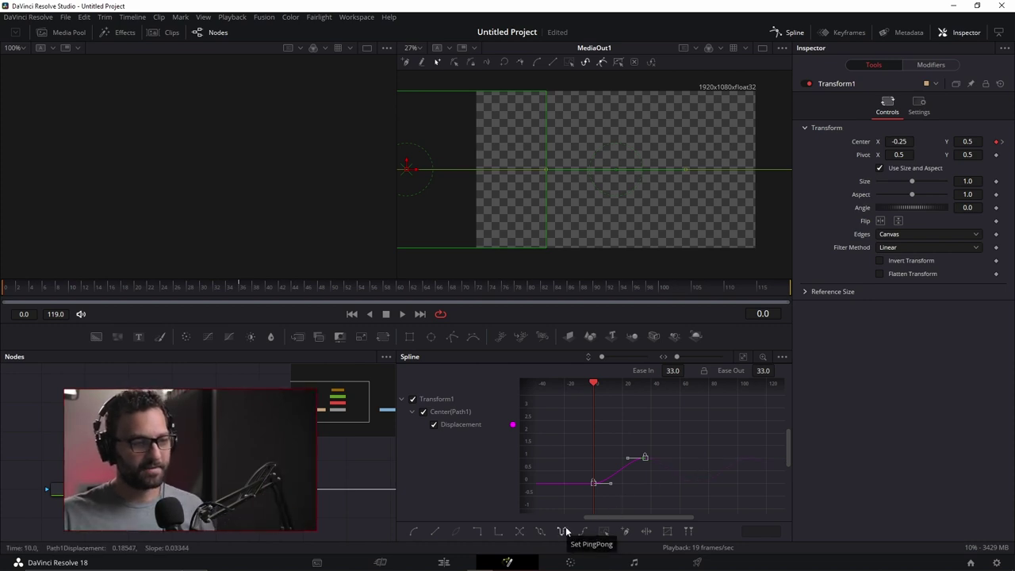
scroll(702, 476, right, 3)
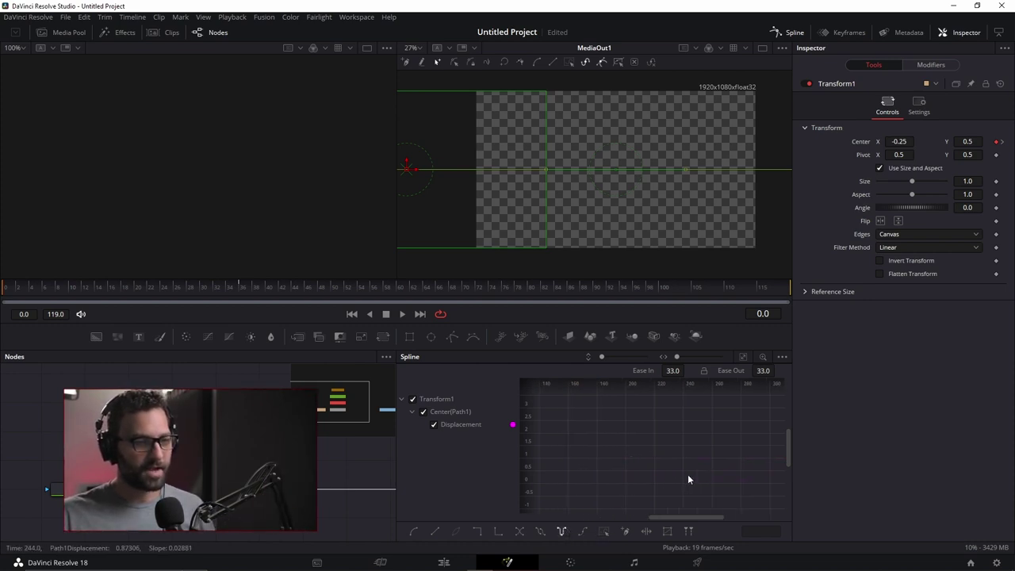
drag(40, 290, 4, 305)
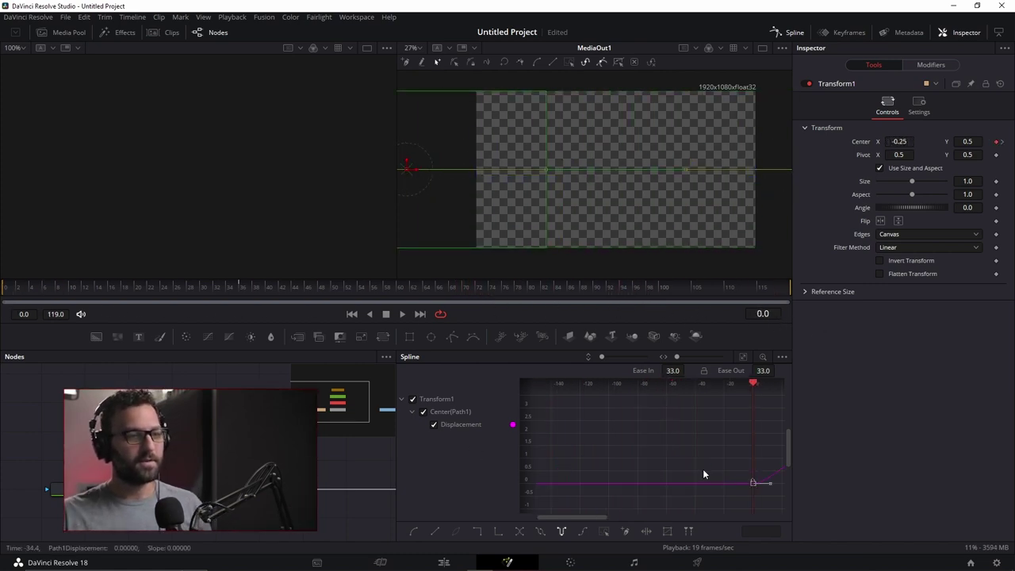
scroll(701, 468, right, 4)
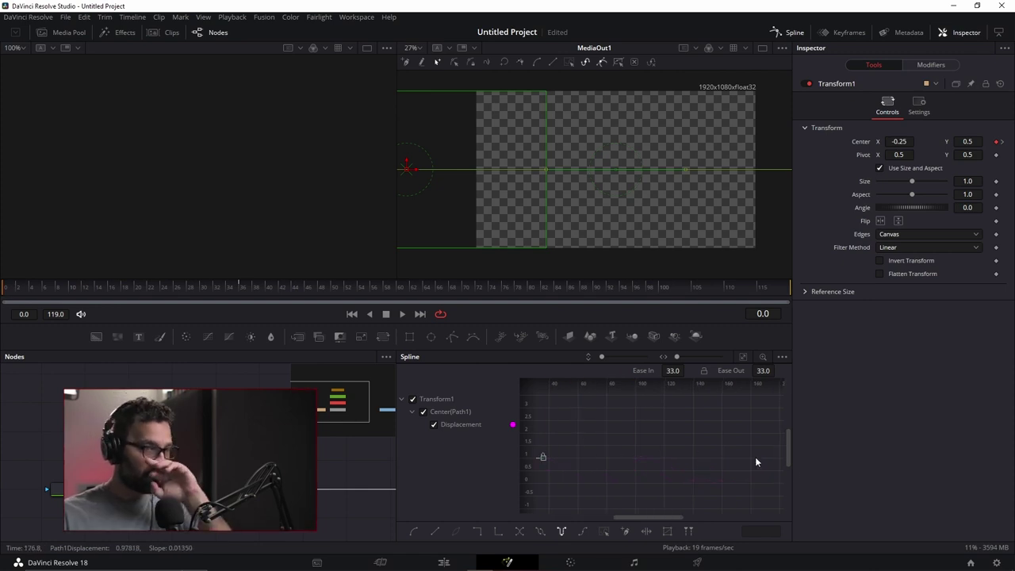
scroll(633, 463, down, 5)
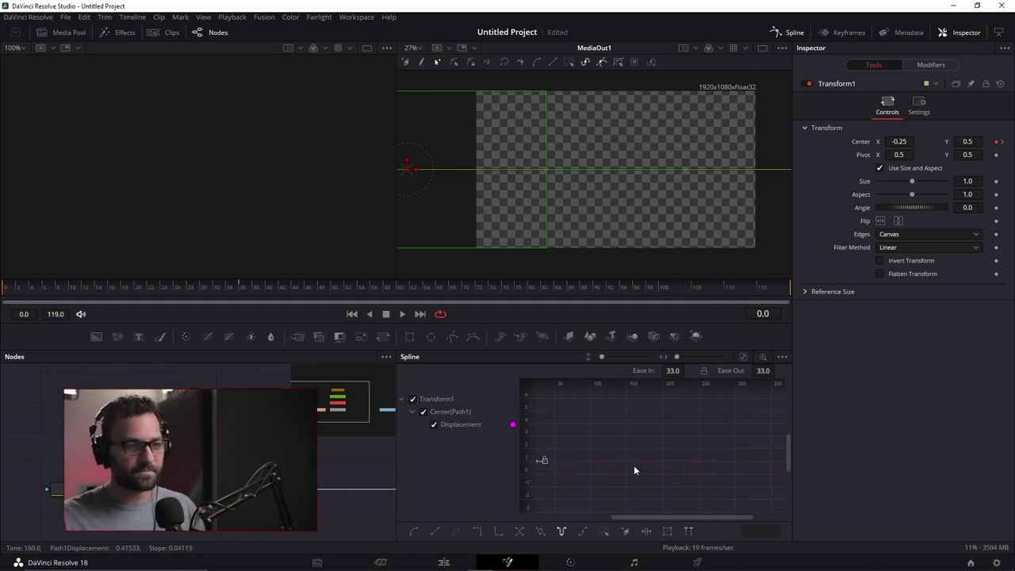
scroll(634, 473, down, 2)
scroll(603, 472, up, 5)
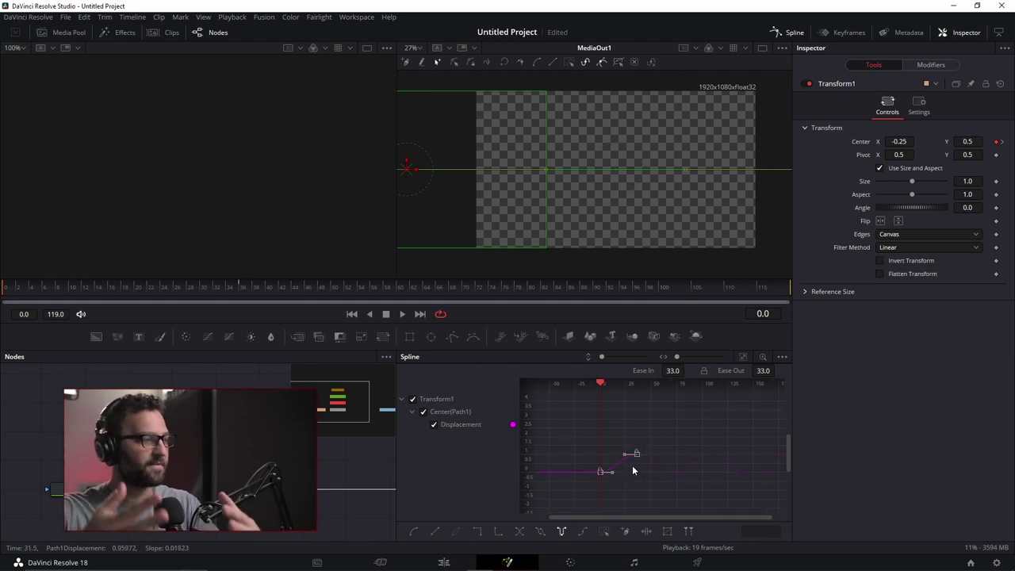
click(561, 531)
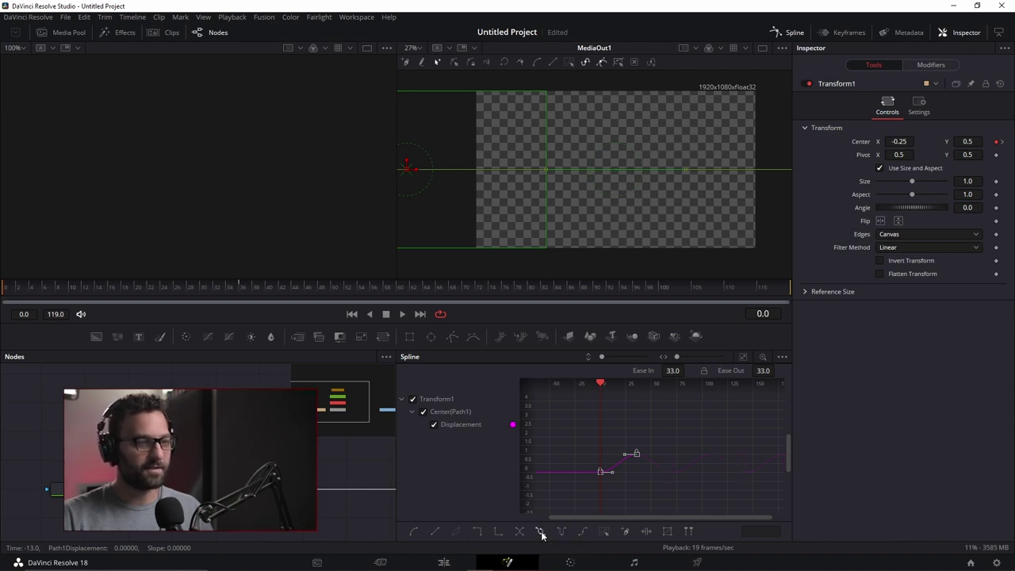
key(space)
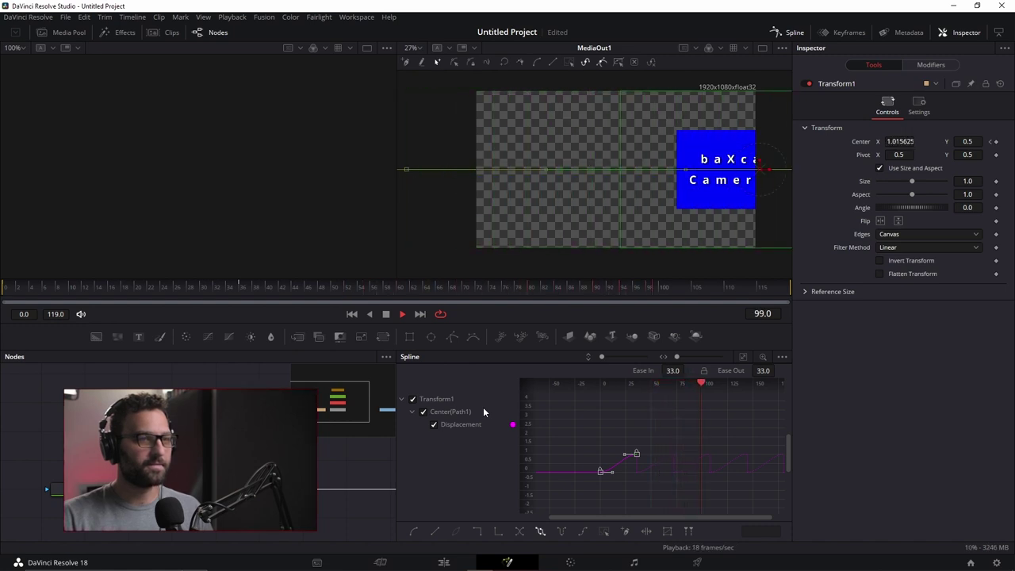
- Stop playback and make the loop relative, so Center X climbs to about 4.44 by frame 116
key(space)
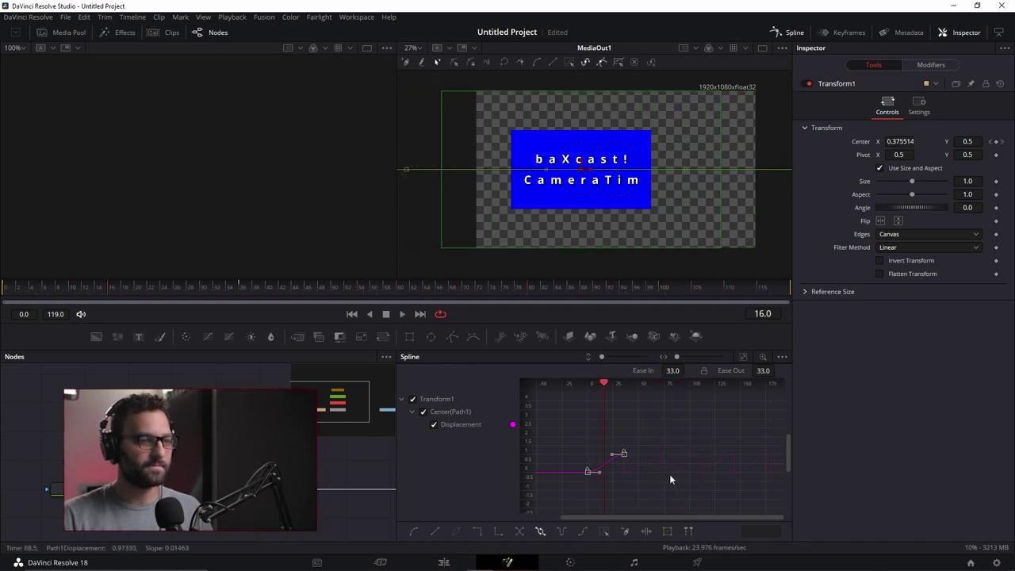
click(584, 531)
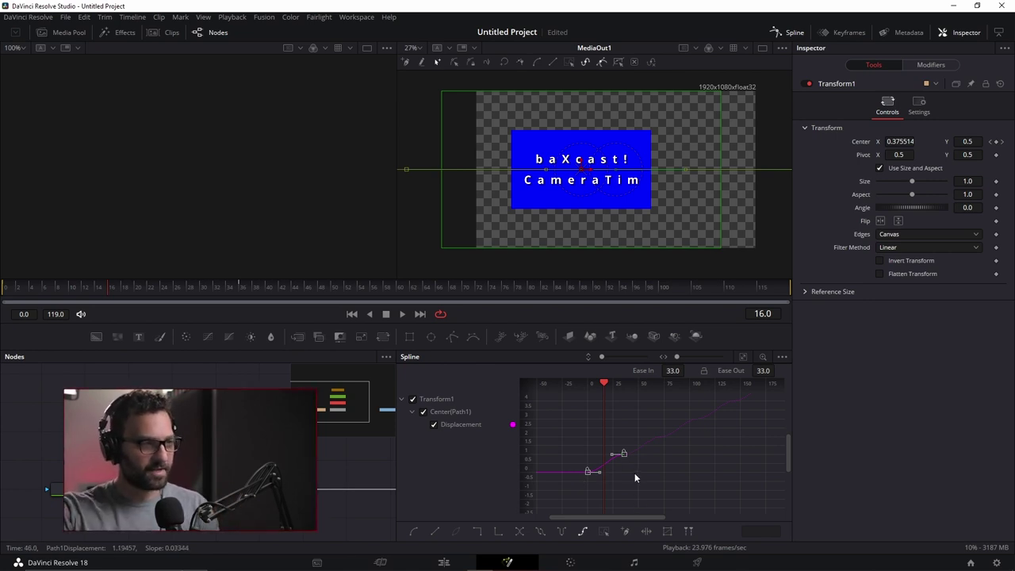
drag(106, 284, 422, 286)
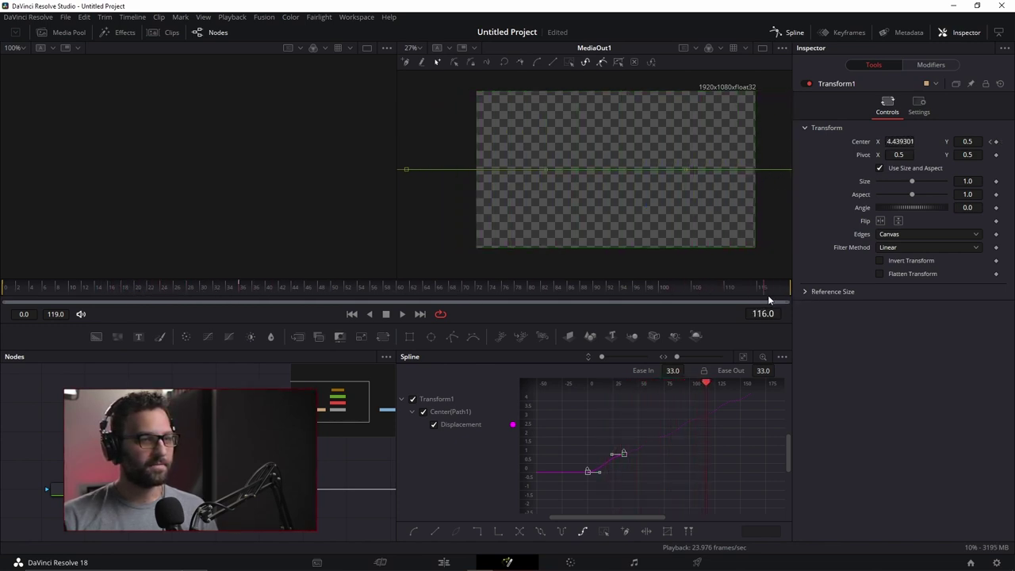
drag(87, 286, 242, 282)
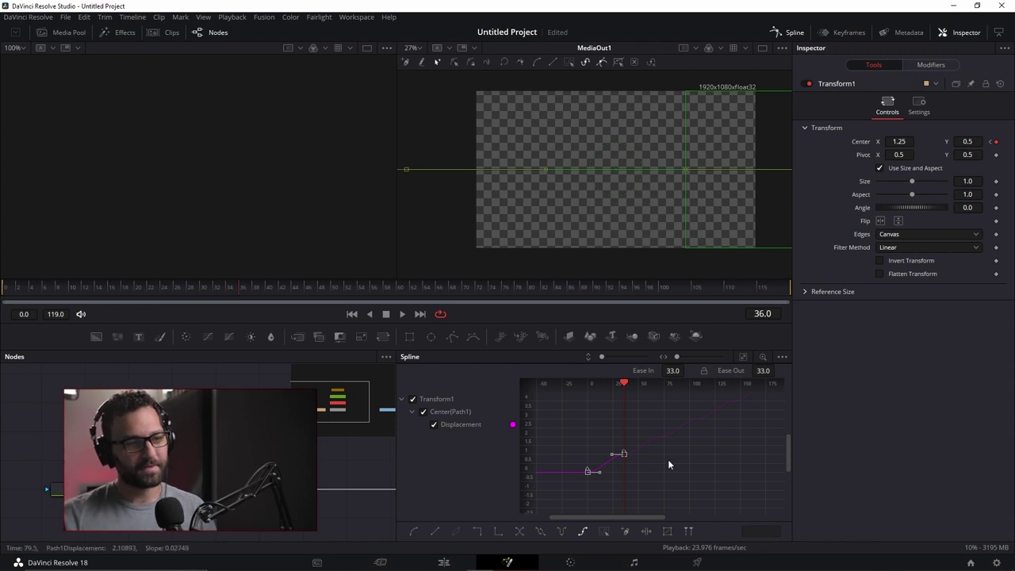
- Set the frame 36 keyframe's Center X to 0.0
click(220, 288)
drag(220, 289, 240, 287)
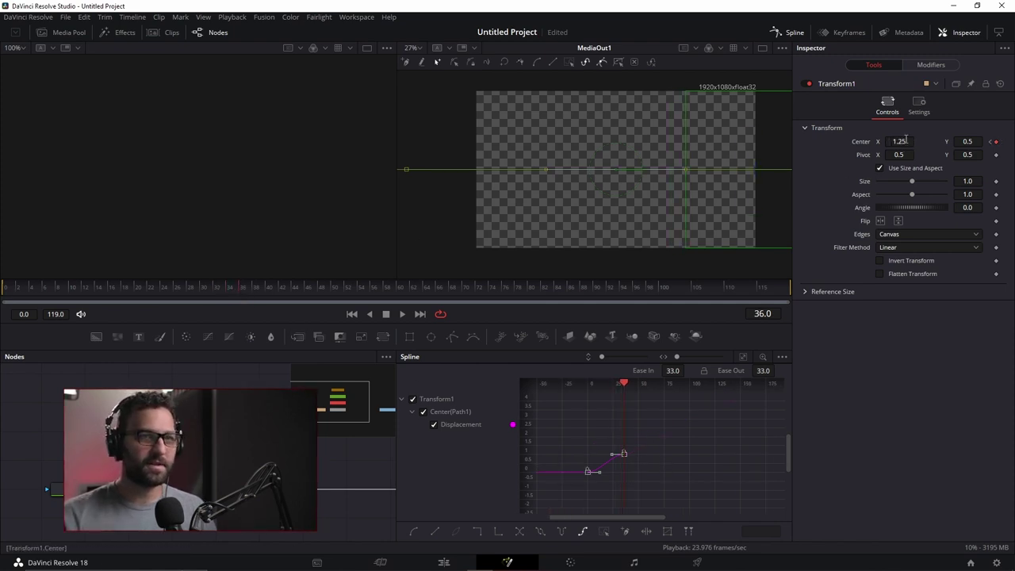
drag(906, 141, 829, 141)
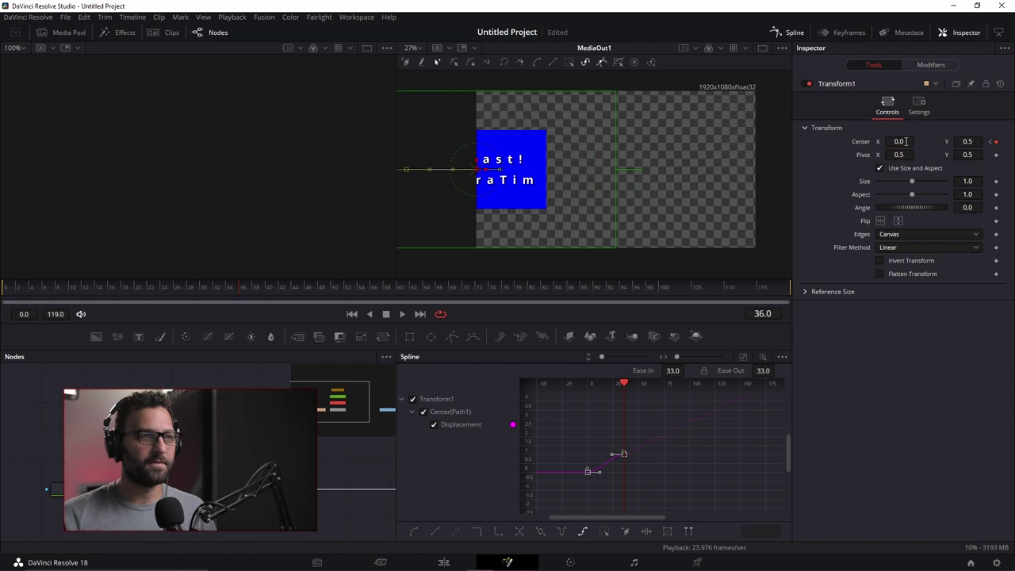
drag(229, 288, 142, 305)
- Play the animation from the start, scrub to check timing, and select both keyframes
key(space)
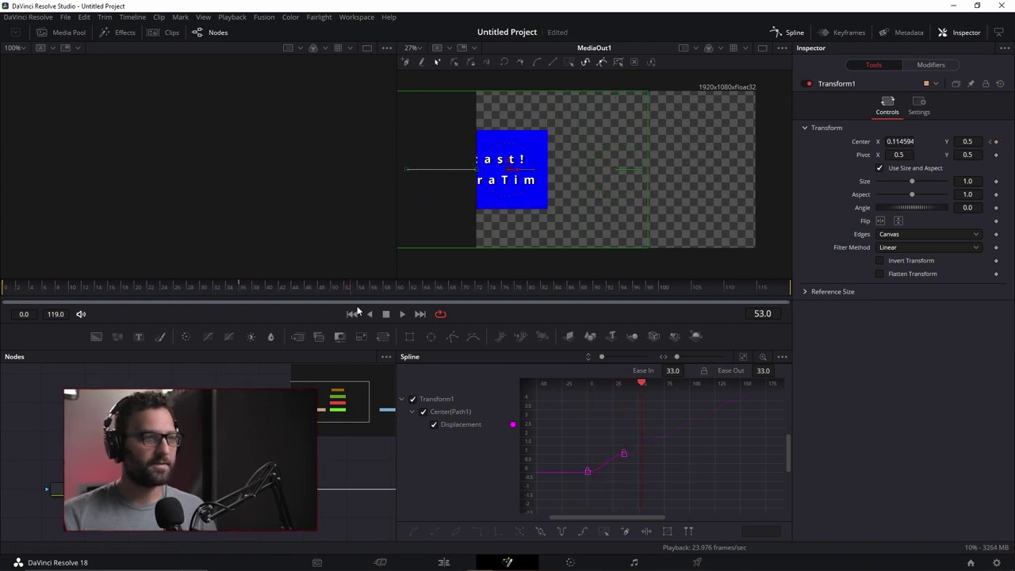
key(Home)
key(space)
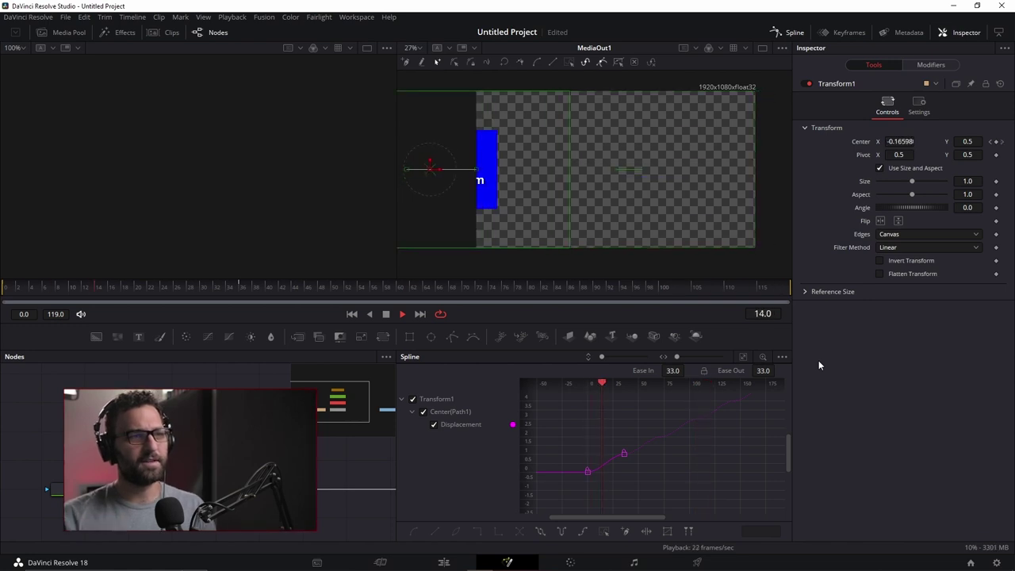
key(space)
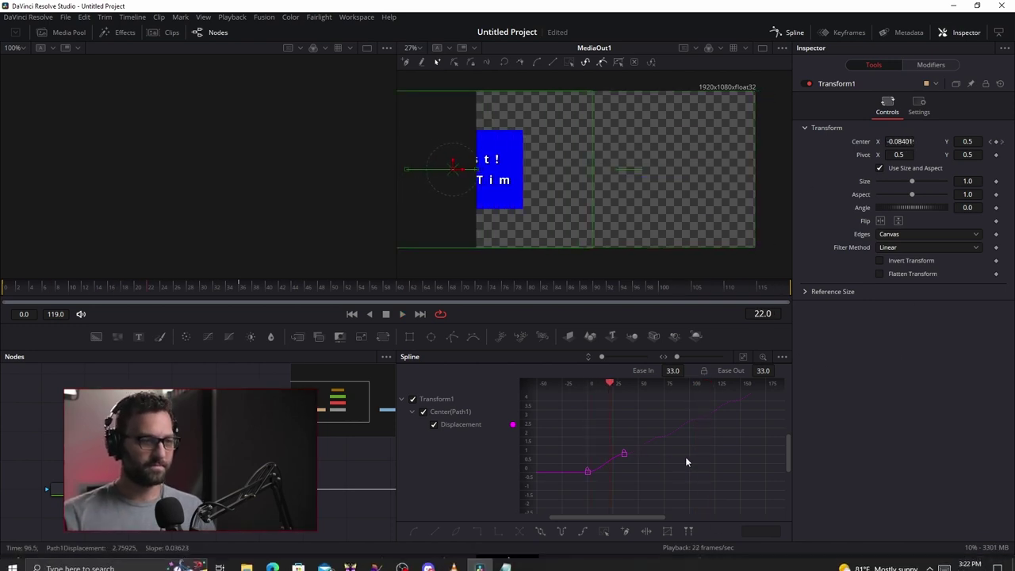
drag(150, 283, 6, 292)
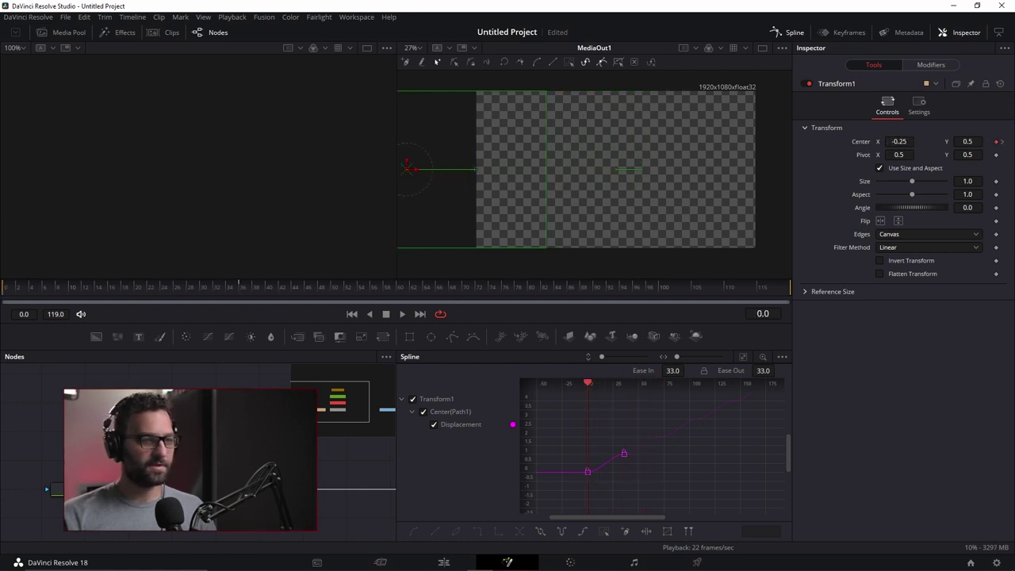
drag(578, 487, 652, 448)
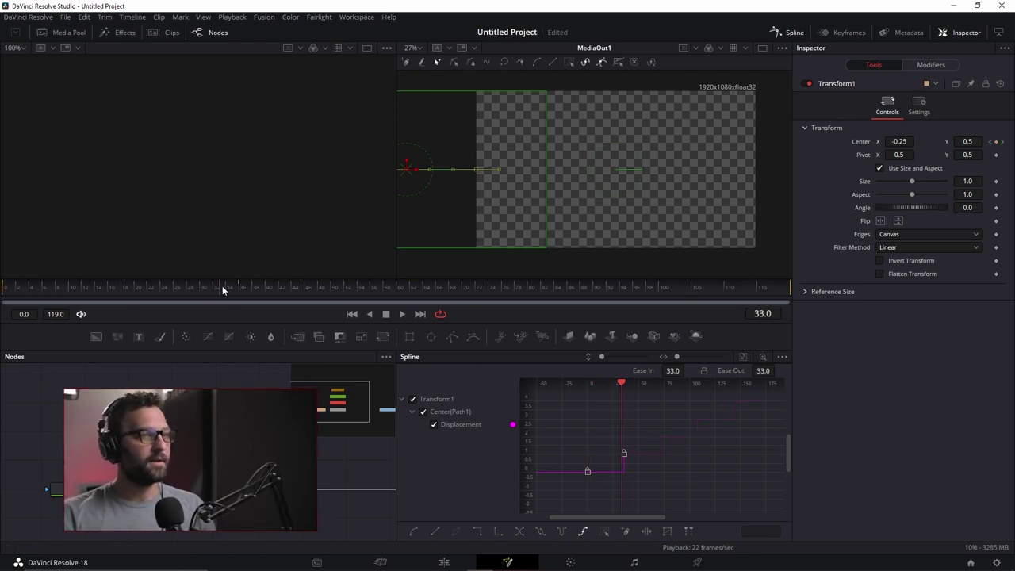
- Make the stepped keys jump right at the first keyframe, scrubbing to check the staircase curve
drag(223, 290, 280, 287)
drag(408, 278, 786, 287)
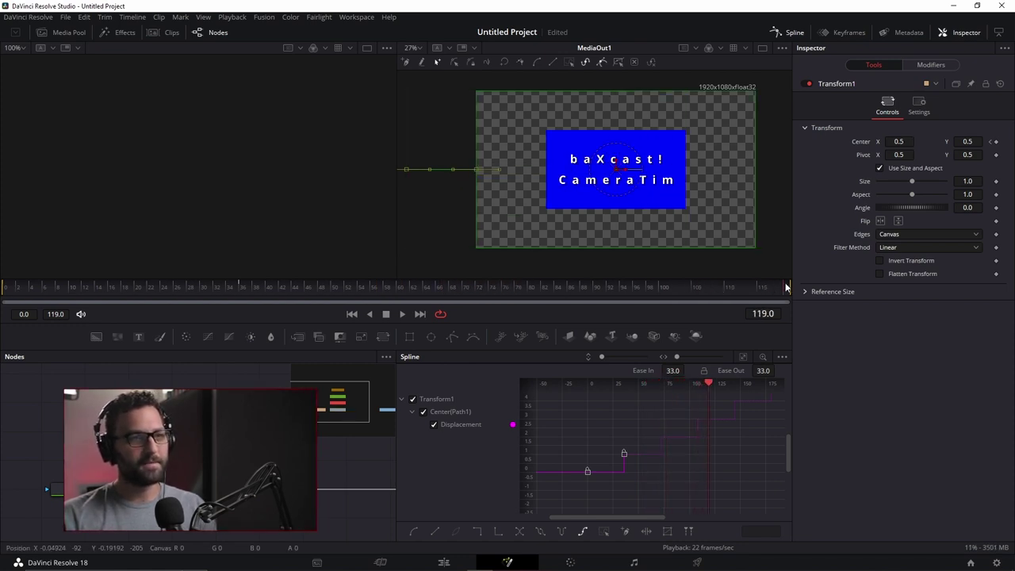
drag(315, 289, 245, 288)
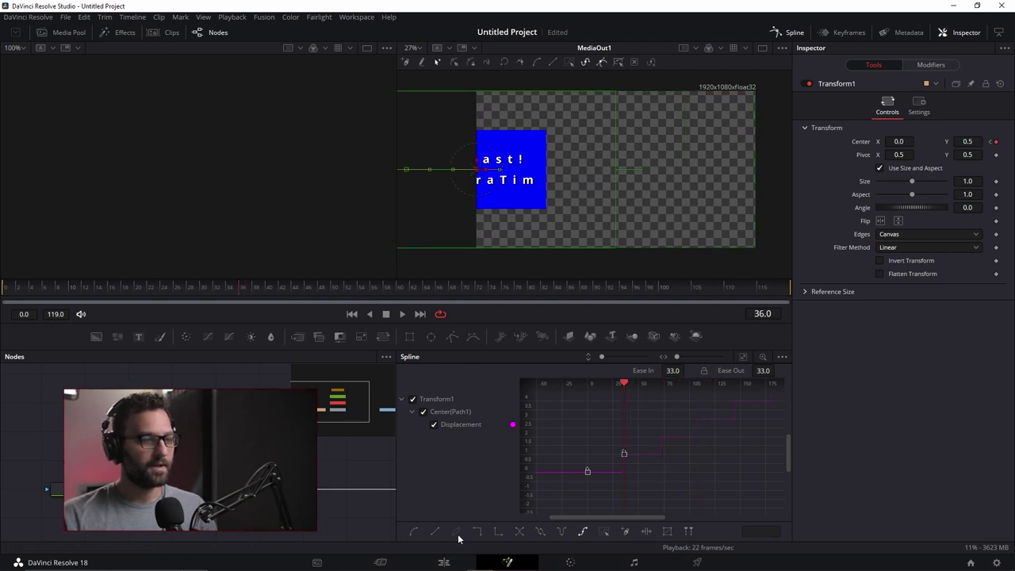
click(194, 296)
click(241, 298)
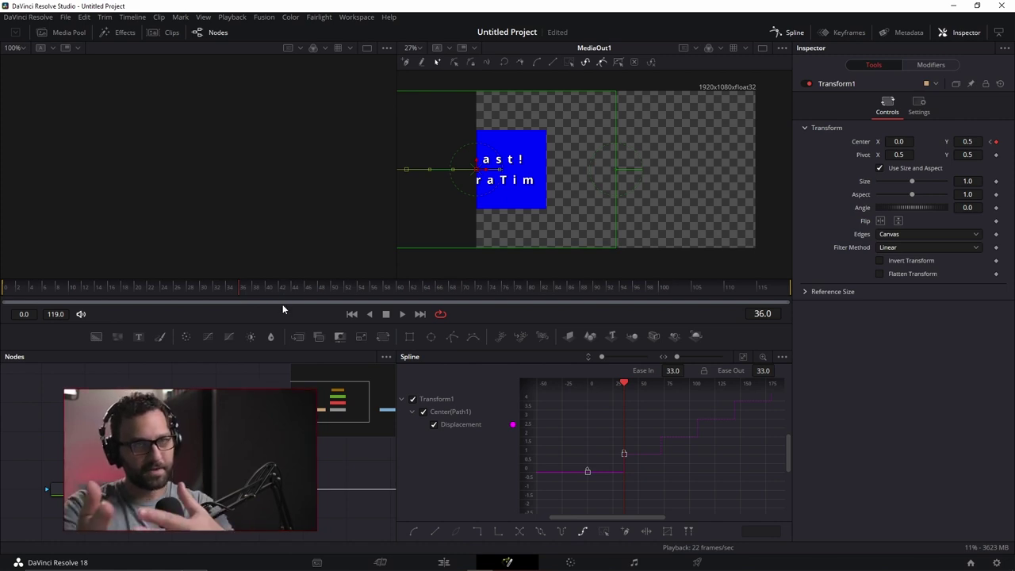
click(499, 532)
drag(48, 286, 19, 298)
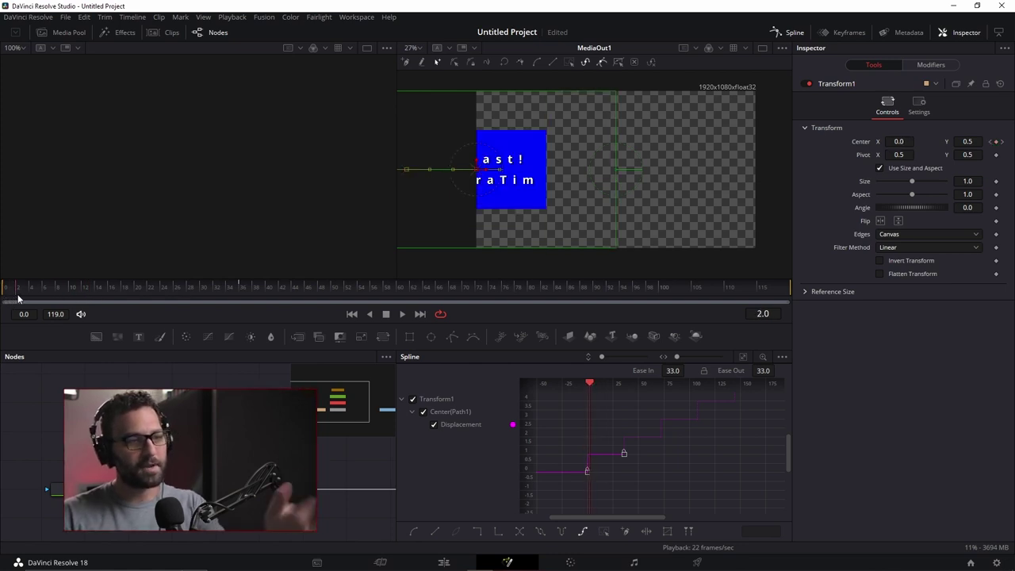
drag(51, 293, 643, 307)
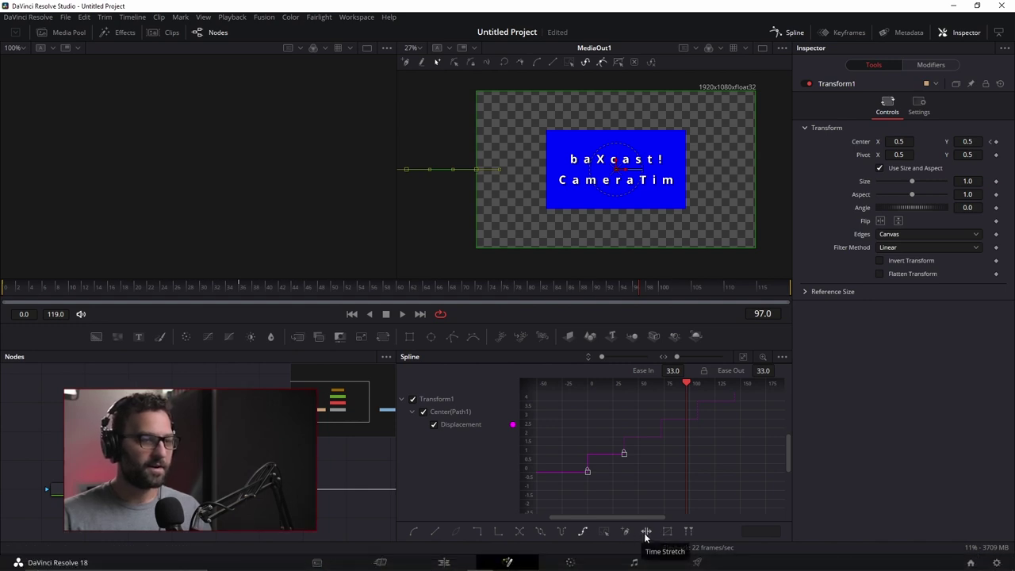
- Apply Ping Pong, Step Out and Smooth to the Displacement keys, then reapply Ping Pong
click(562, 532)
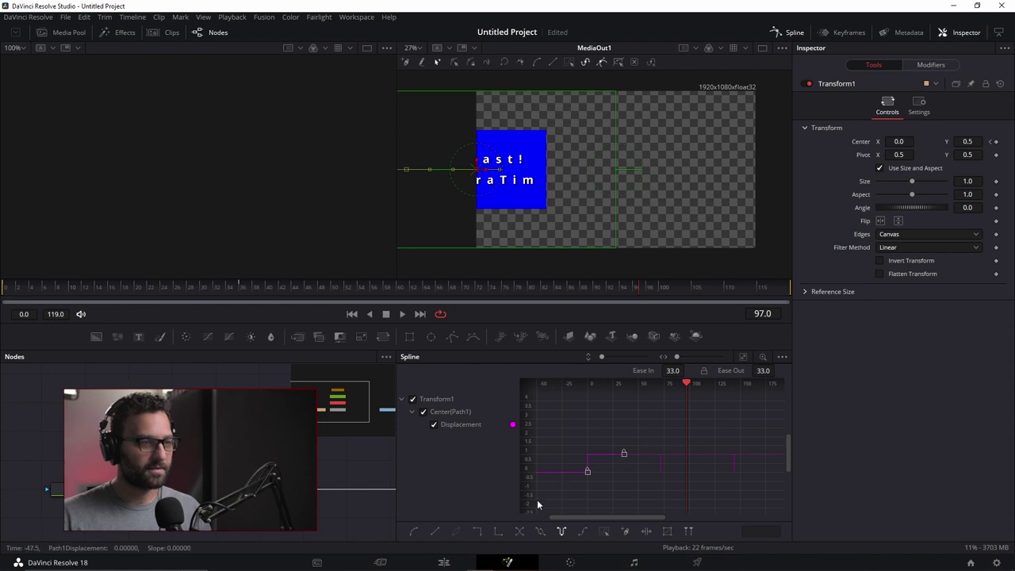
click(485, 534)
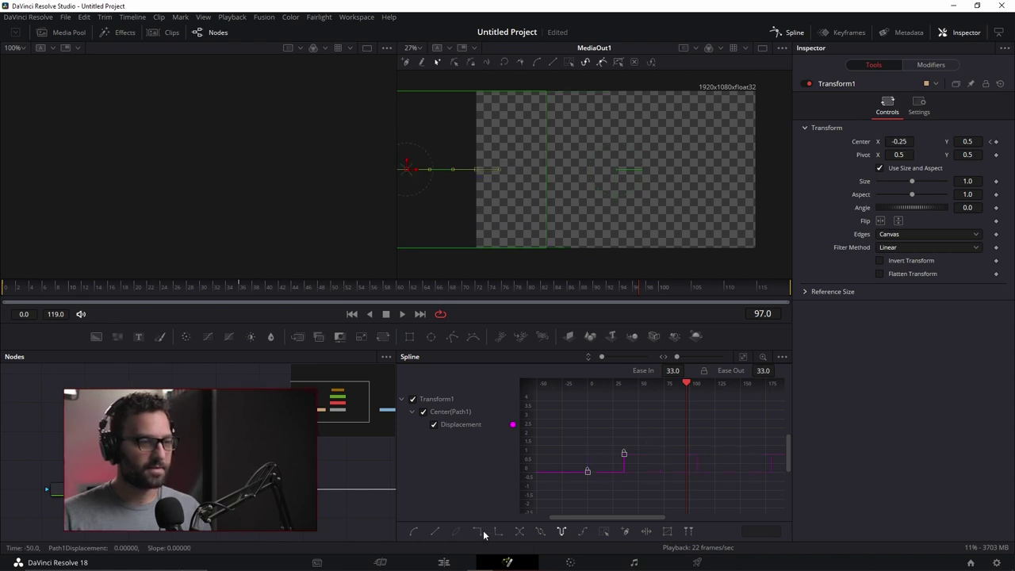
click(413, 531)
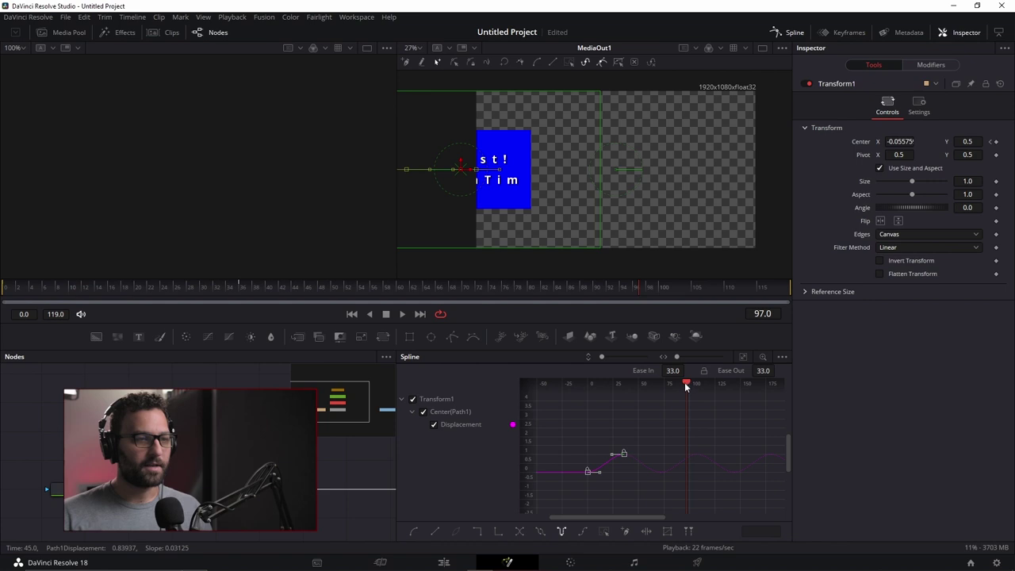
drag(607, 291, 260, 315)
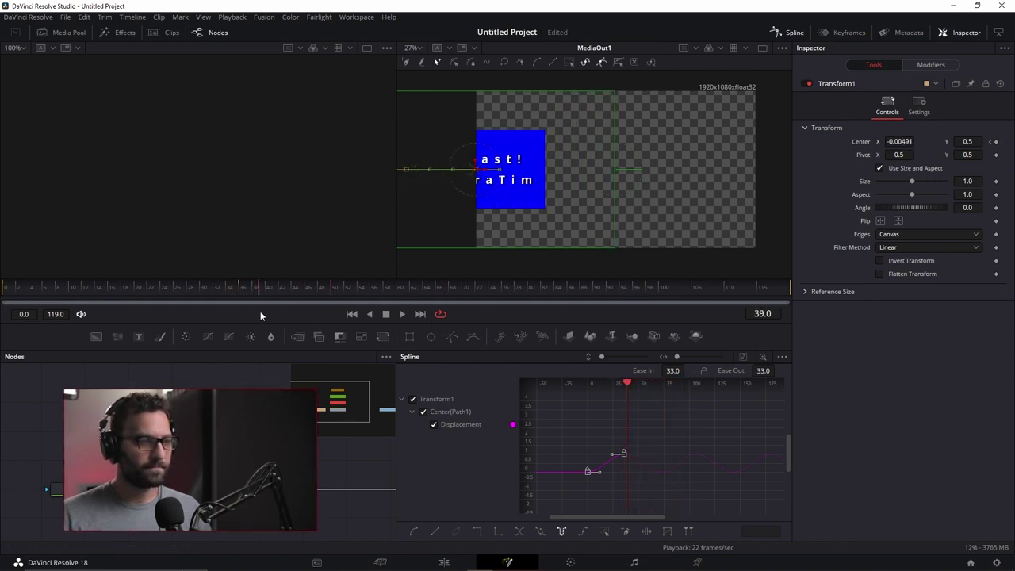
click(561, 532)
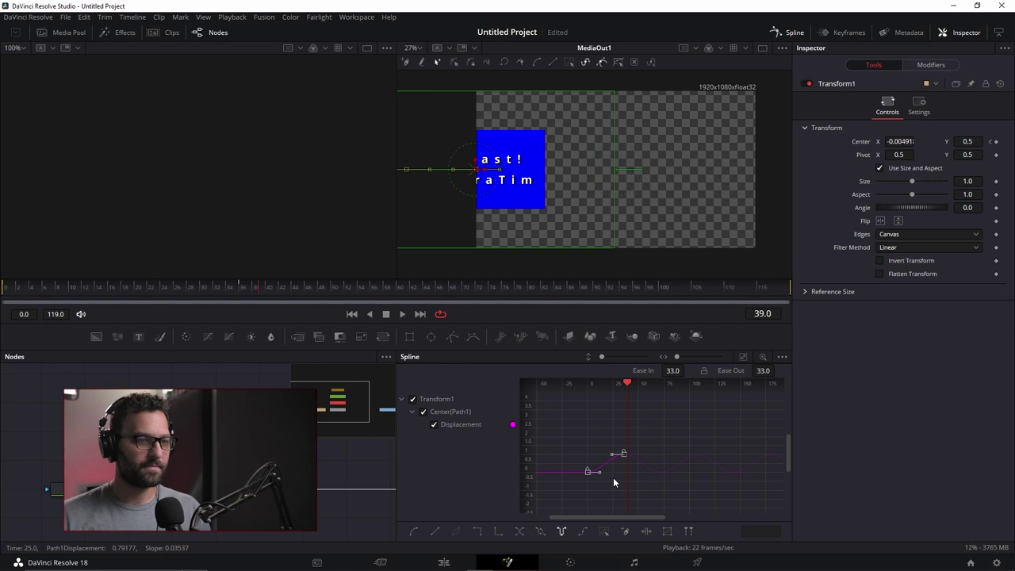
- Reverse the Displacement keyframes and reverse them back to the original direction
click(520, 532)
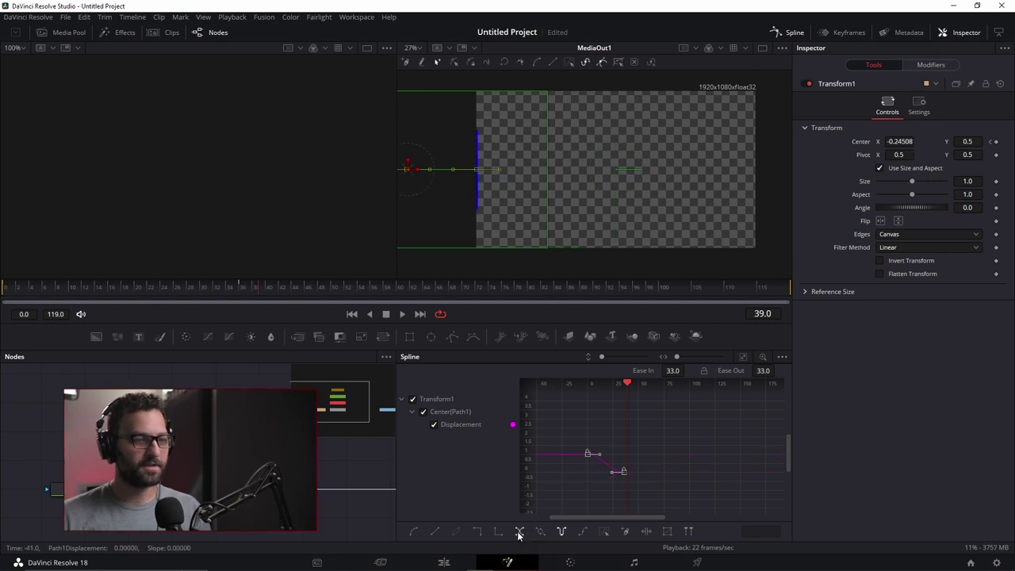
click(519, 532)
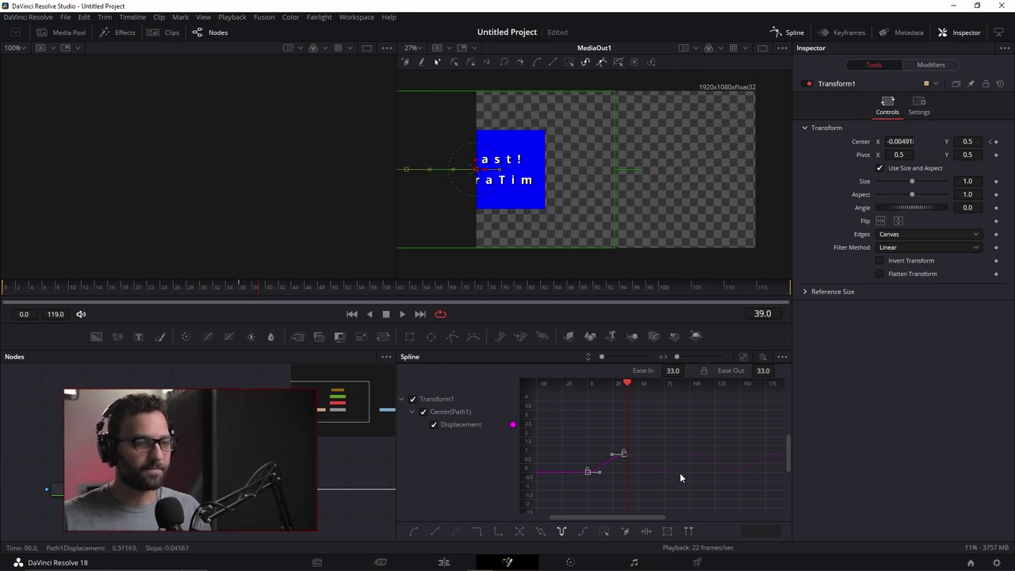
drag(611, 475, 612, 478)
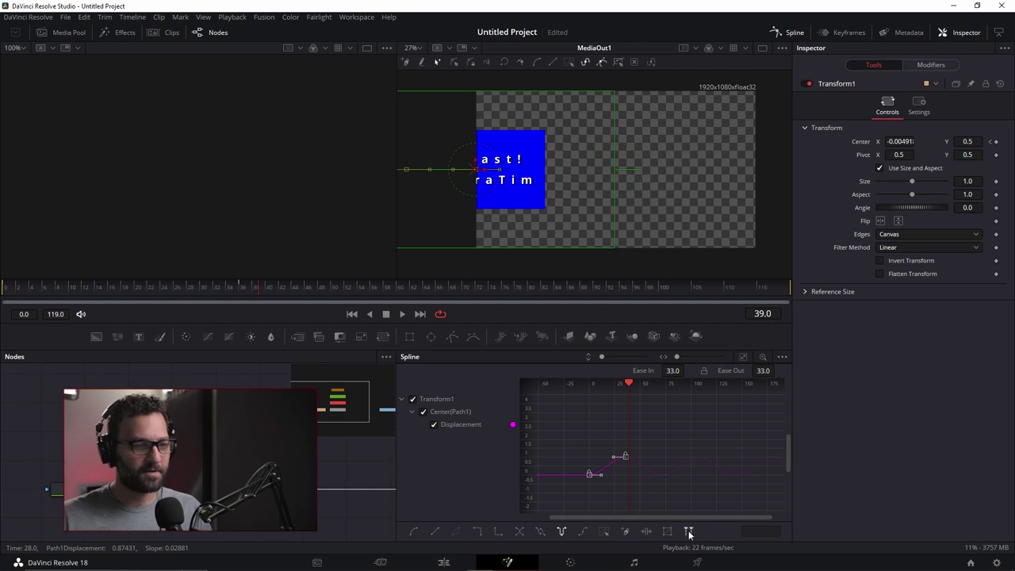
- Turn on Time Stretch and stretch the keyframe timing, previewing with playback
click(647, 531)
scroll(597, 466, up, 3)
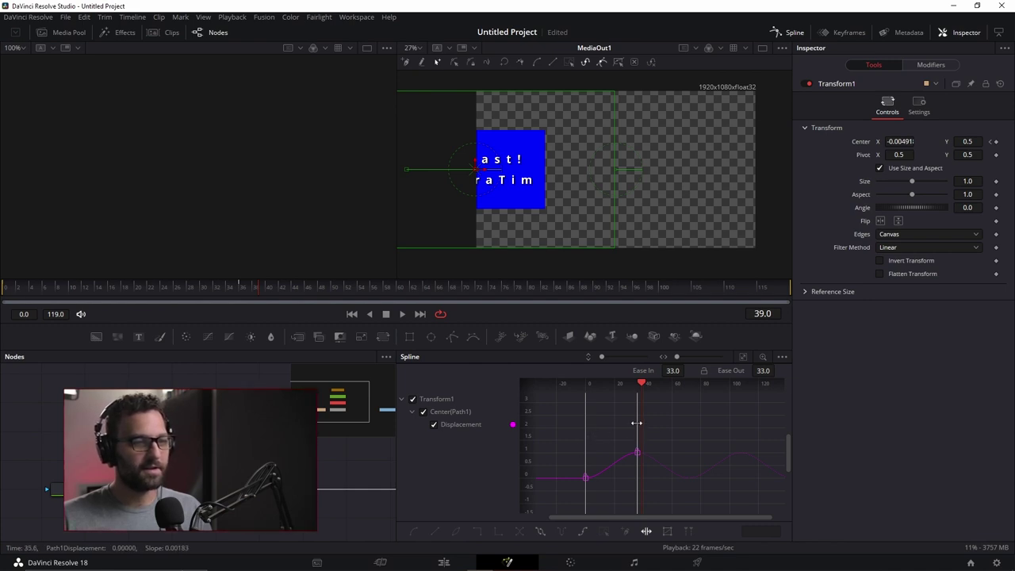
drag(636, 423, 596, 411)
key(space)
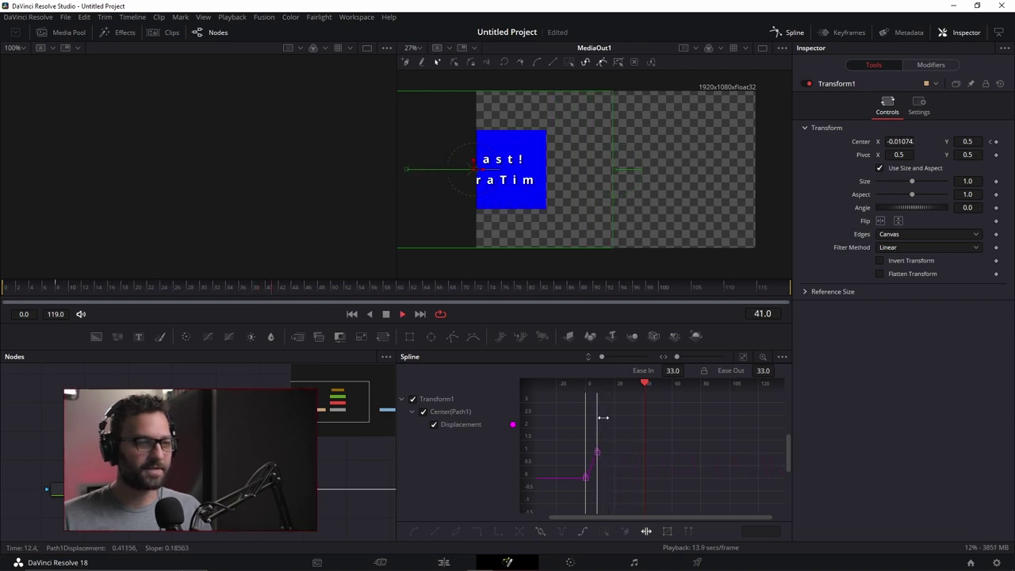
key(space)
drag(596, 428, 646, 388)
key(space)
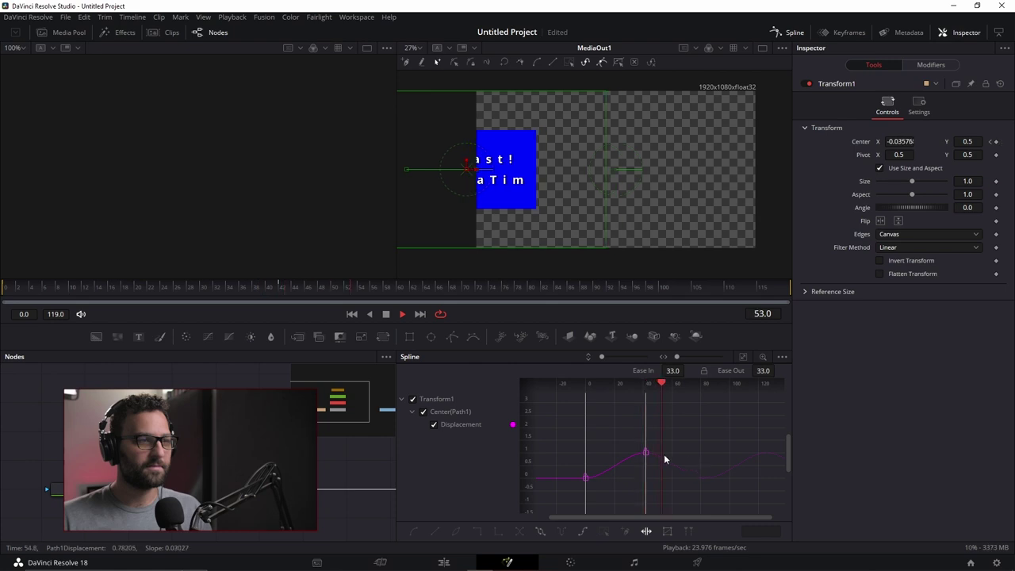
key(space)
- Settle the end key around frame 32, turn off Time Stretch, and select the frame 36 key
drag(646, 432, 610, 428)
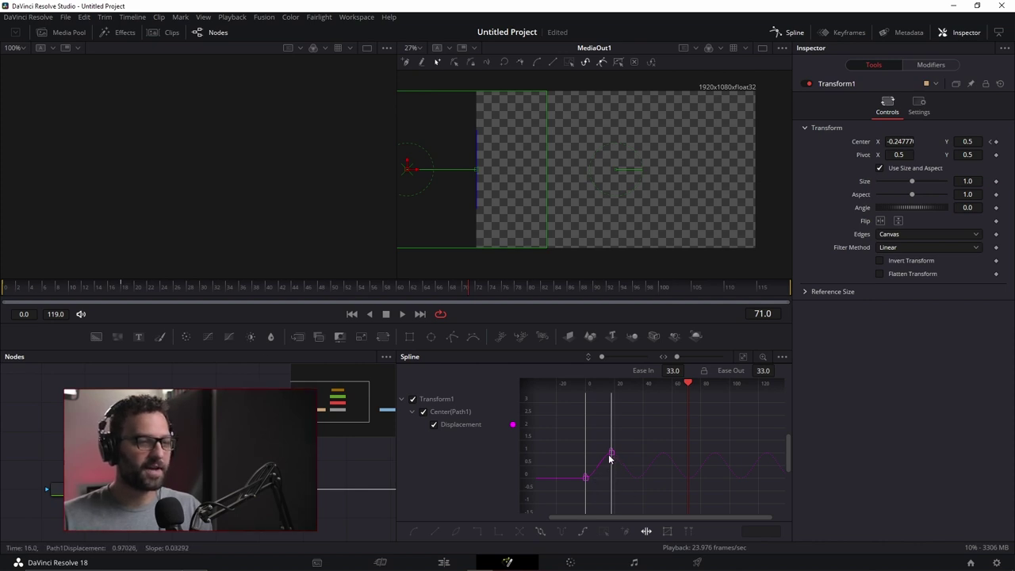
drag(613, 410, 638, 414)
click(646, 530)
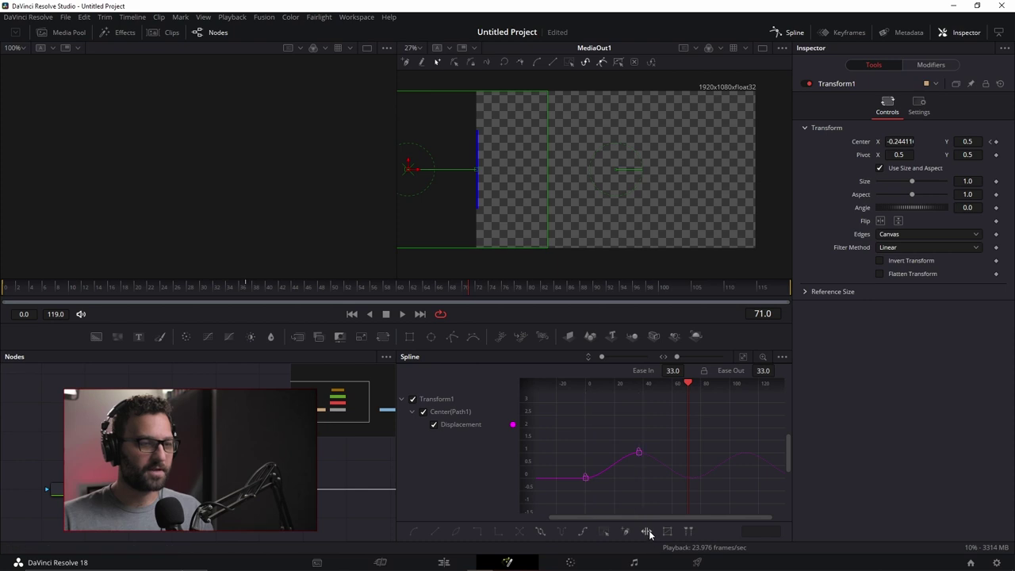
click(244, 283)
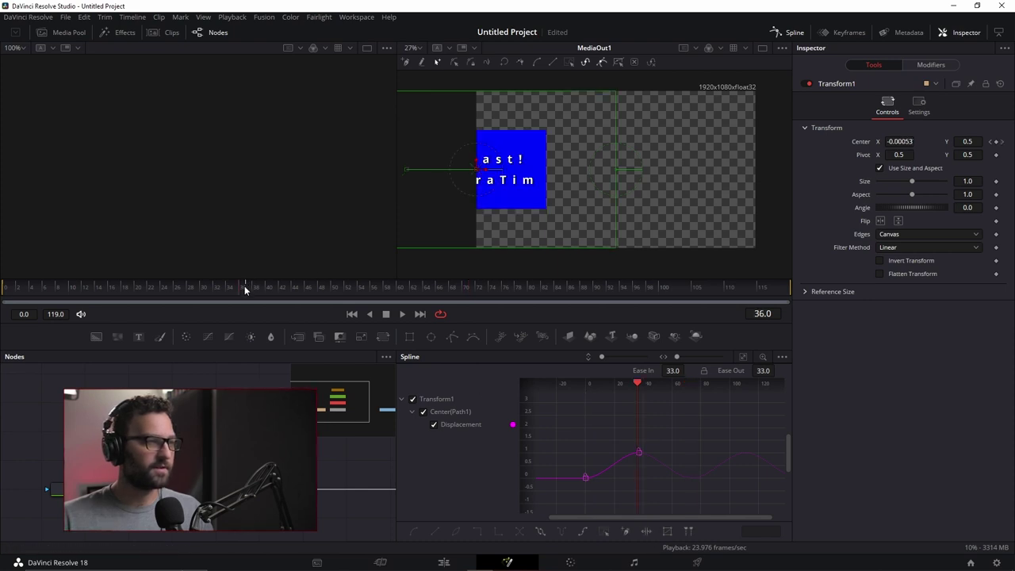
click(638, 452)
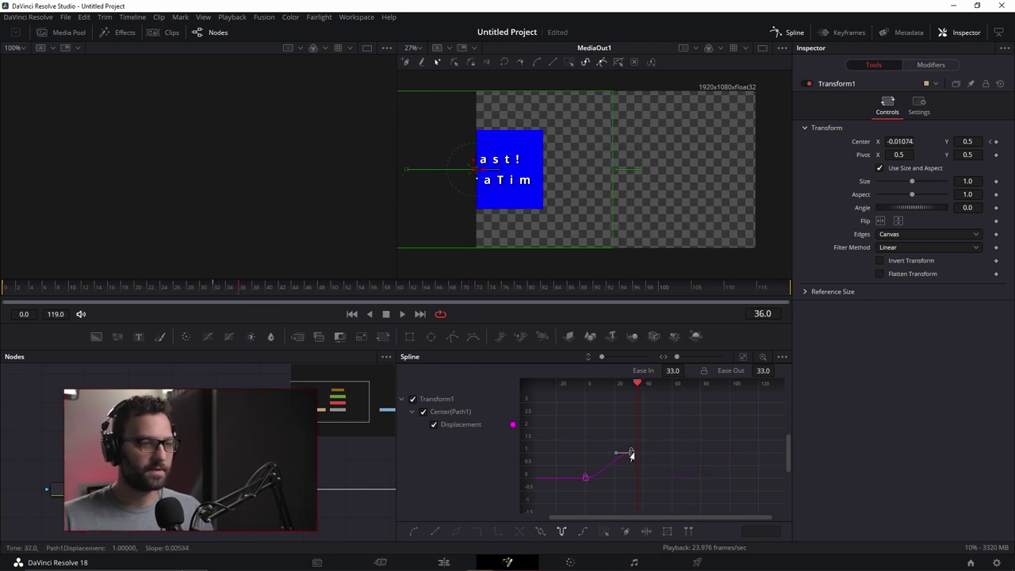
- Add a Center keyframe at frame 17 by dragging Center X to slide the box in
drag(222, 287, 34, 291)
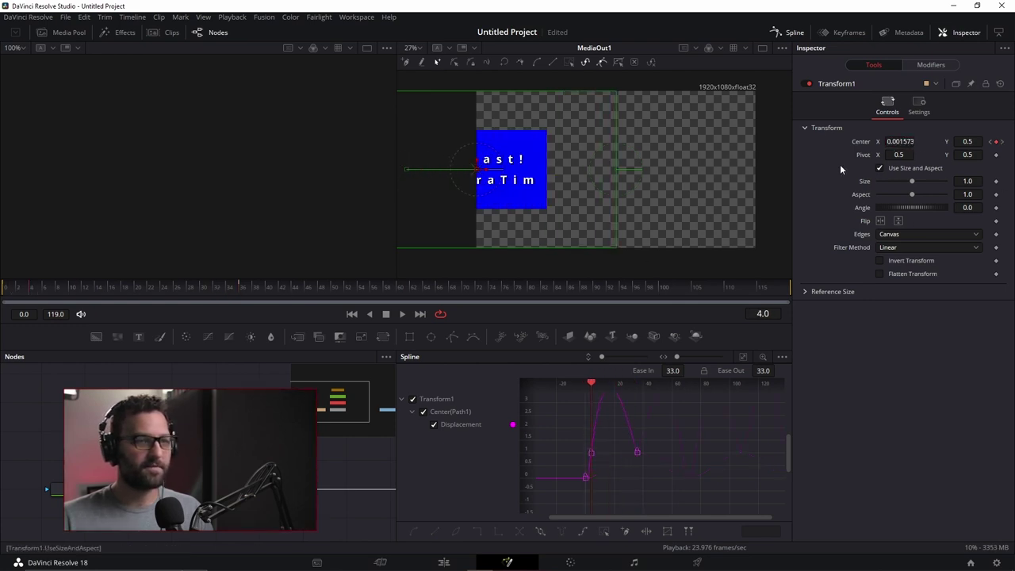
drag(296, 286, 216, 294)
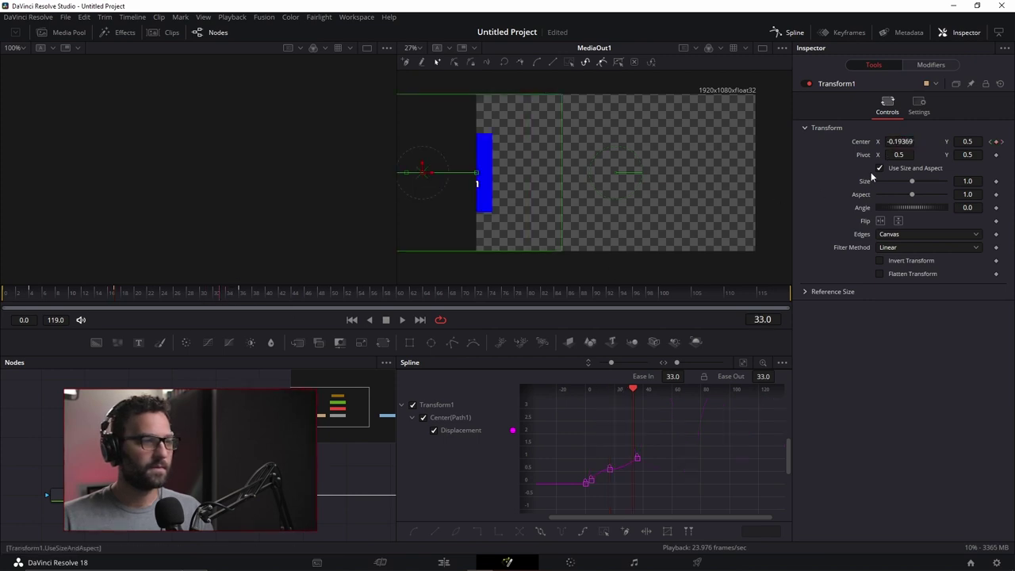
drag(899, 141, 928, 141)
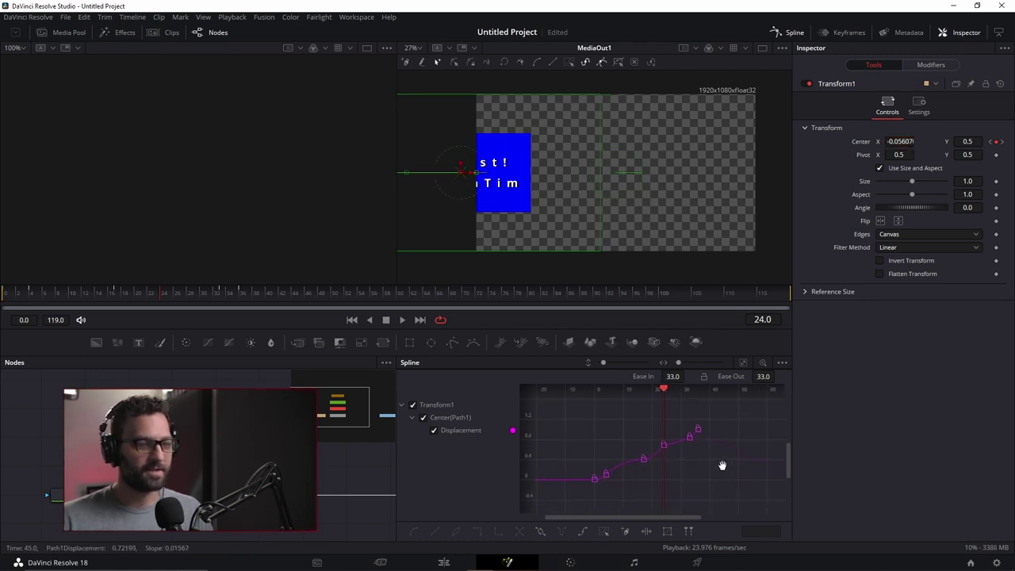
drag(161, 293, 39, 307)
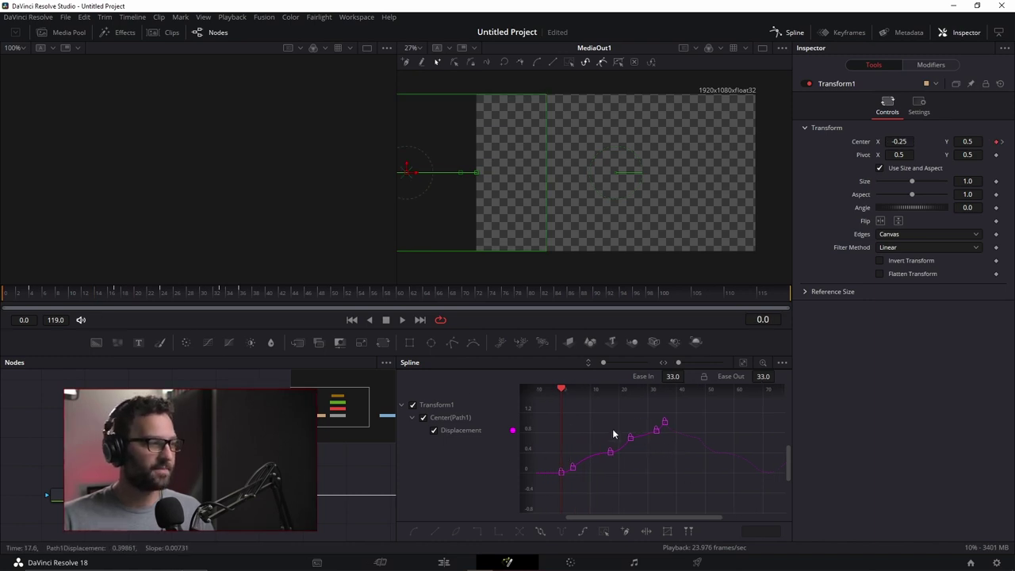
- Time-stretch the Center keys, then delete them, leaving one key at frame 0 holding -0.25
click(646, 531)
scroll(674, 455, down, 3)
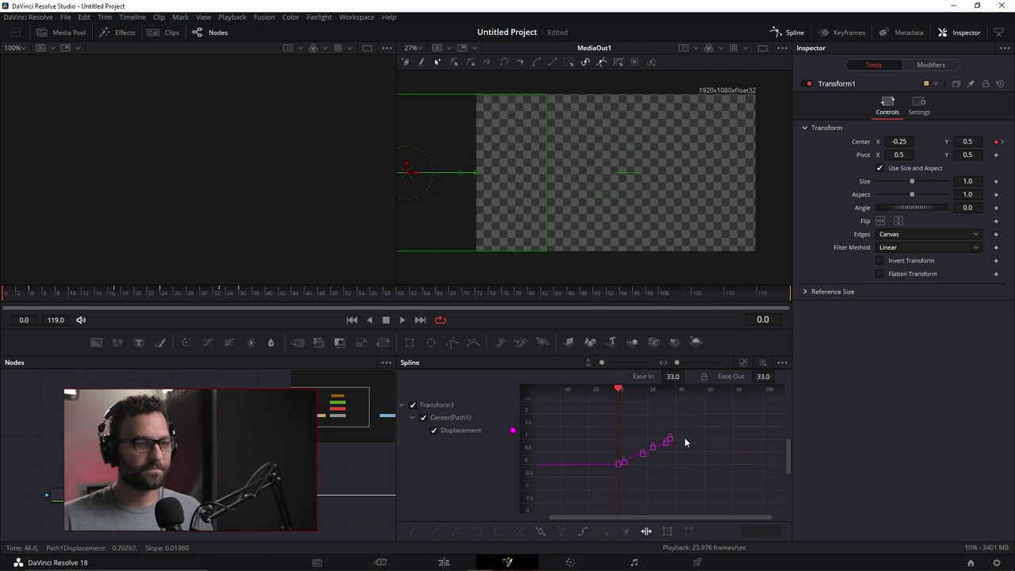
drag(595, 417, 751, 491)
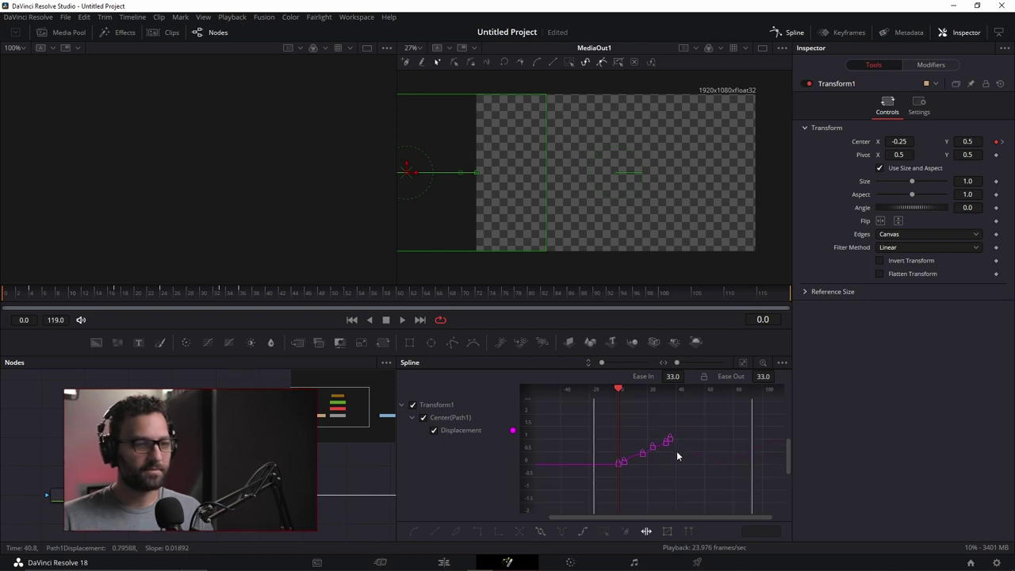
click(689, 486)
drag(609, 424, 674, 490)
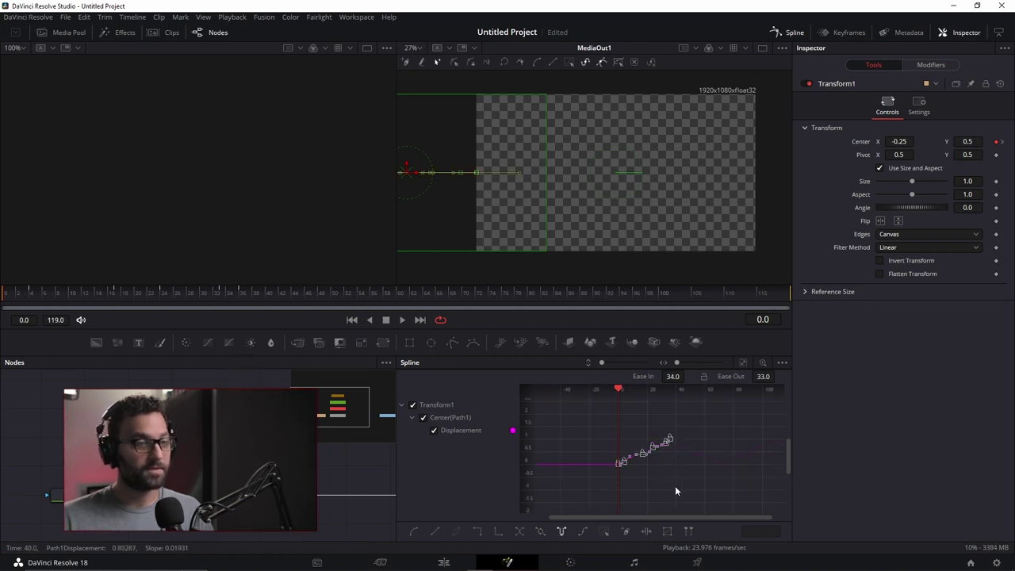
click(646, 531)
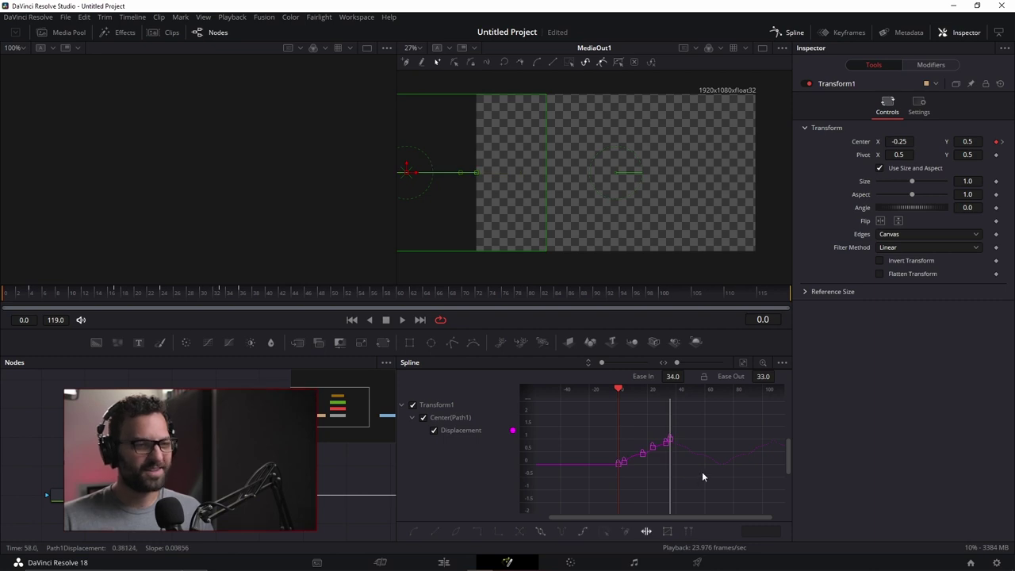
mouse_move(675, 475)
mouse_down()
mouse_move(754, 474)
mouse_move(679, 478)
mouse_move(750, 475)
mouse_move(678, 476)
mouse_move(743, 480)
mouse_move(675, 460)
mouse_move(709, 463)
mouse_move(587, 466)
mouse_move(688, 469)
mouse_move(664, 471)
mouse_up()
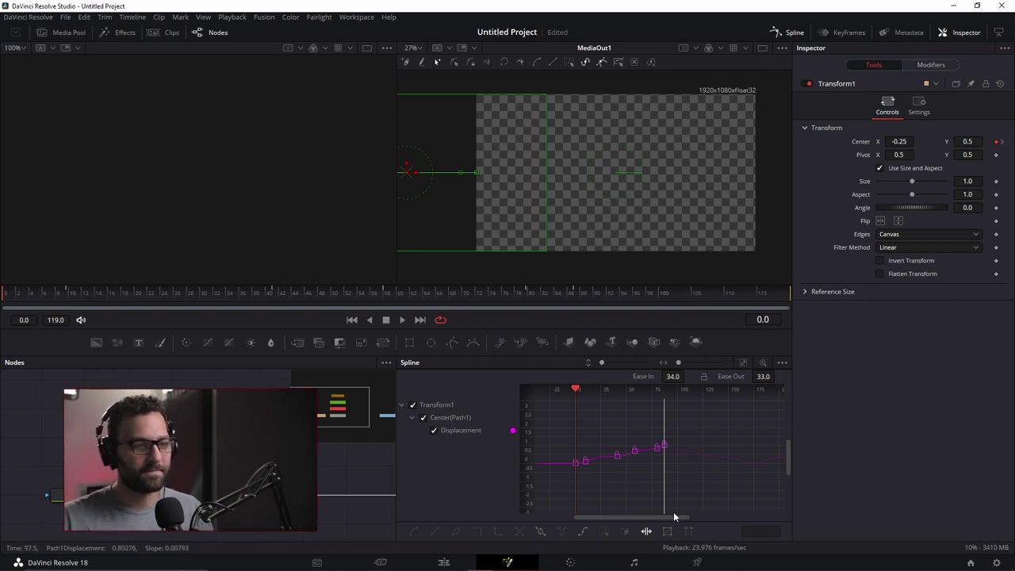
click(646, 531)
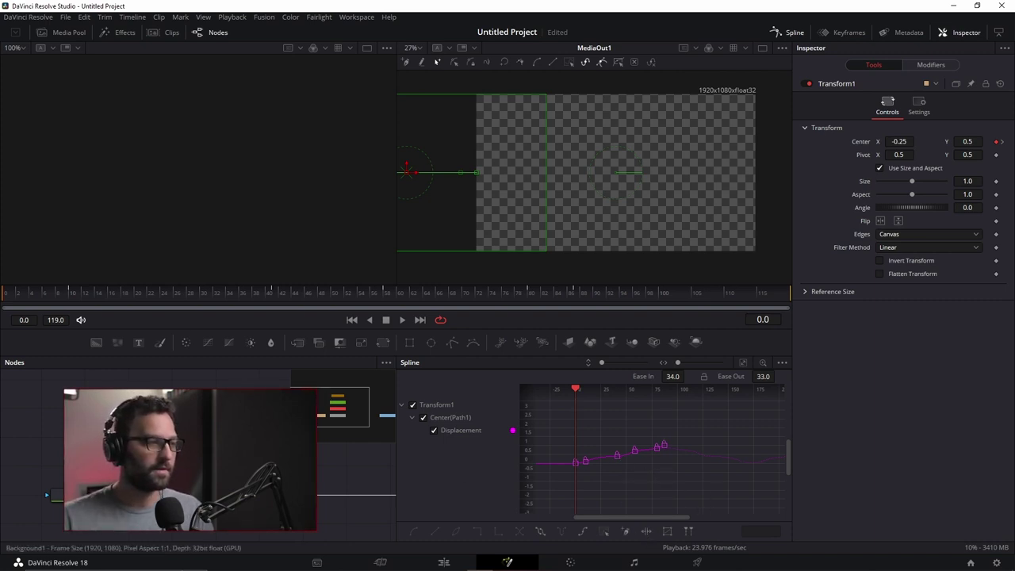
drag(690, 433, 566, 486)
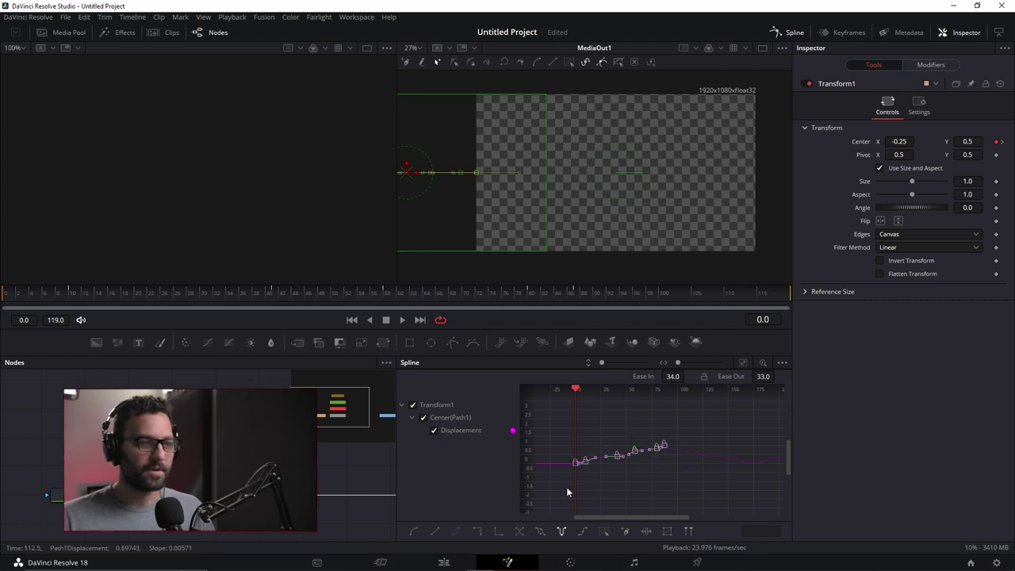
key(Delete)
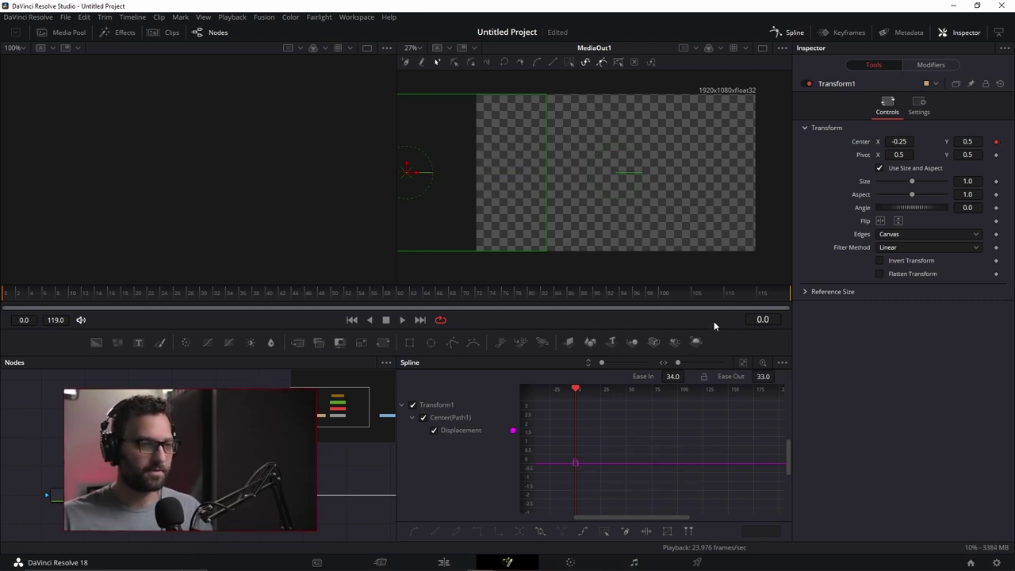
- Hide the Spline editor and set Transform1's Center to 0.5, 0.5
click(795, 33)
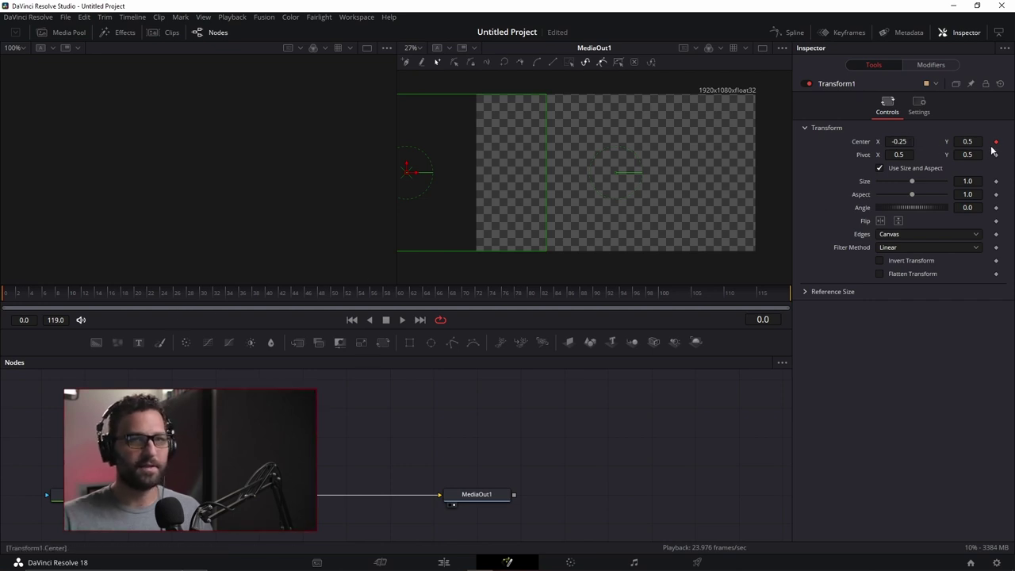
click(902, 142)
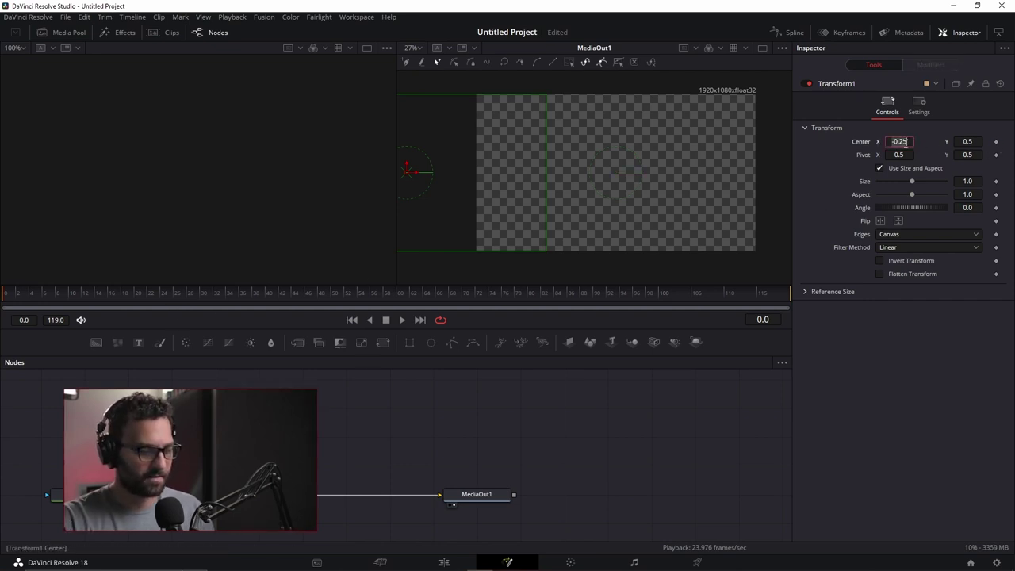
text(0.5)
key(Tab)
key(Return)
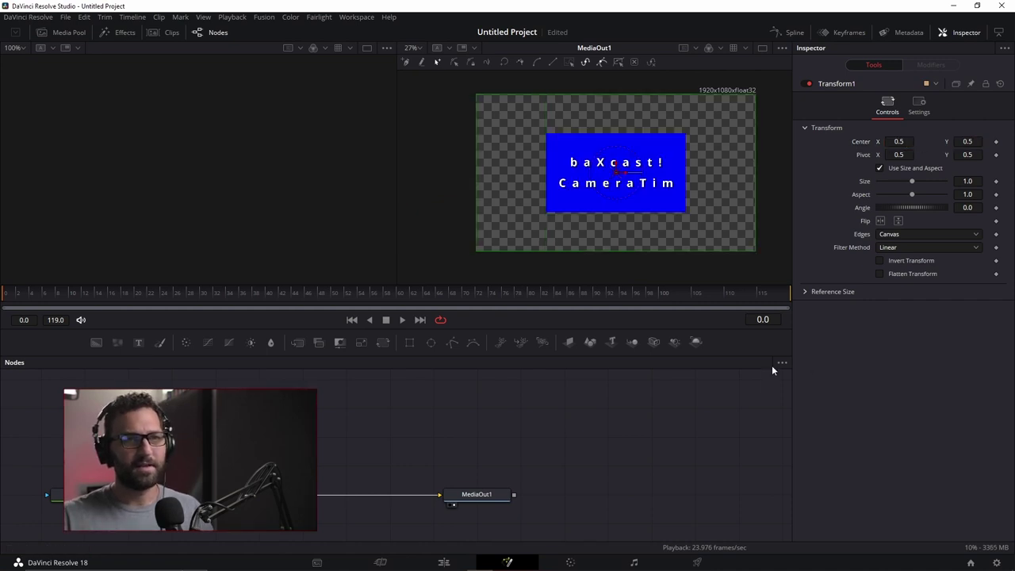
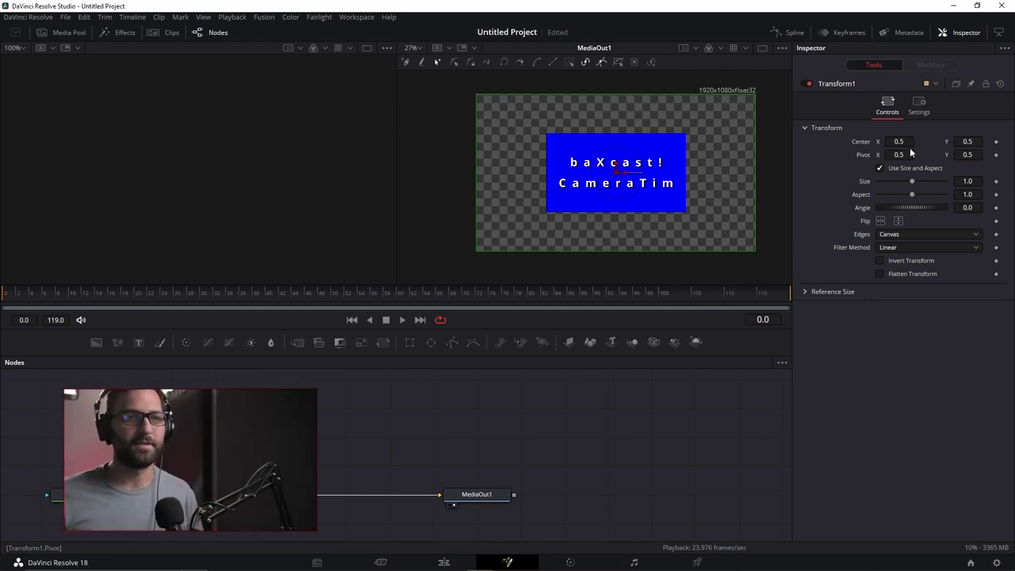
- Test the text card's Center at X 0, X 1, Y 1 and Y 0
click(900, 141)
text(0)
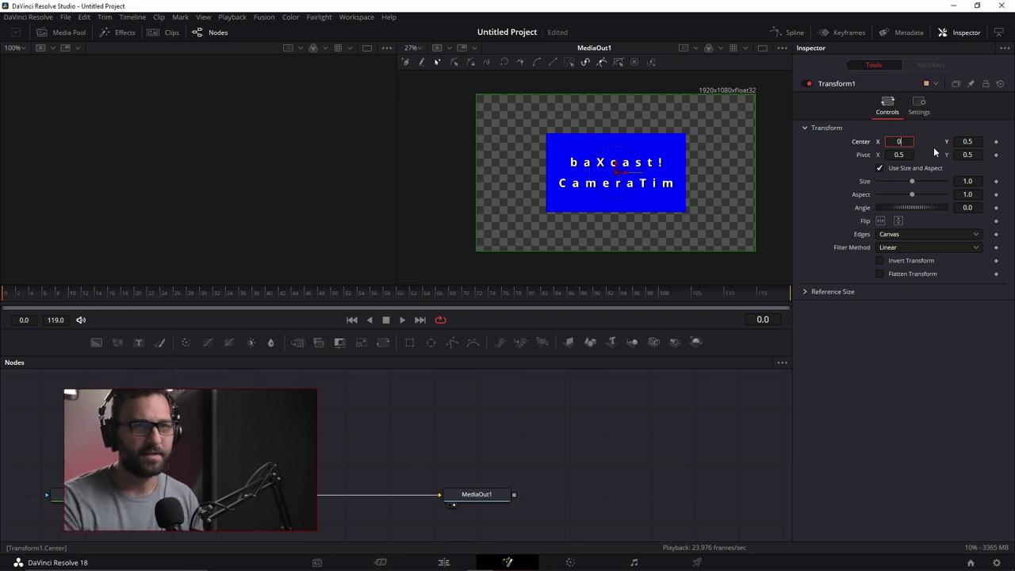
key(Tab)
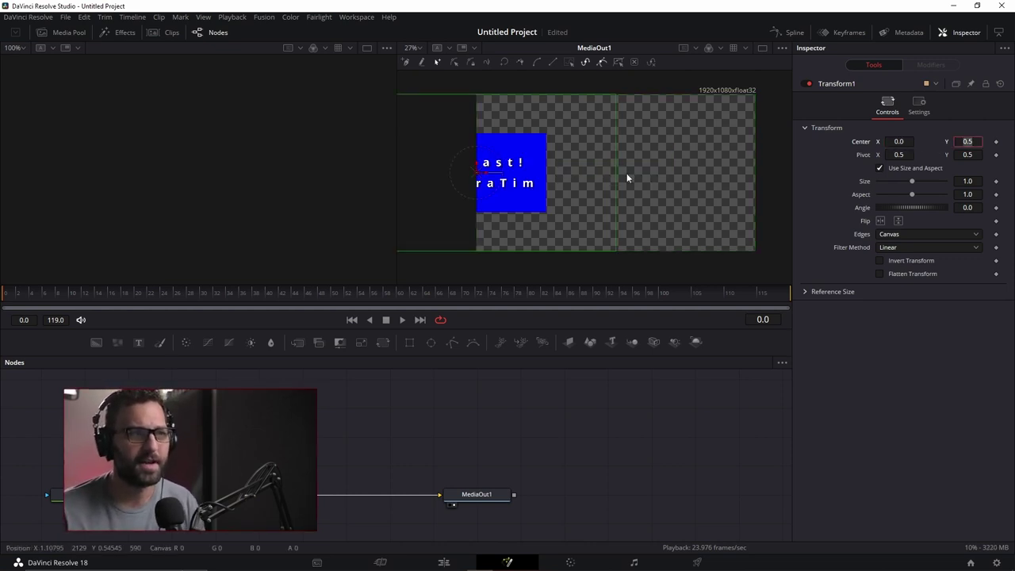
click(908, 142)
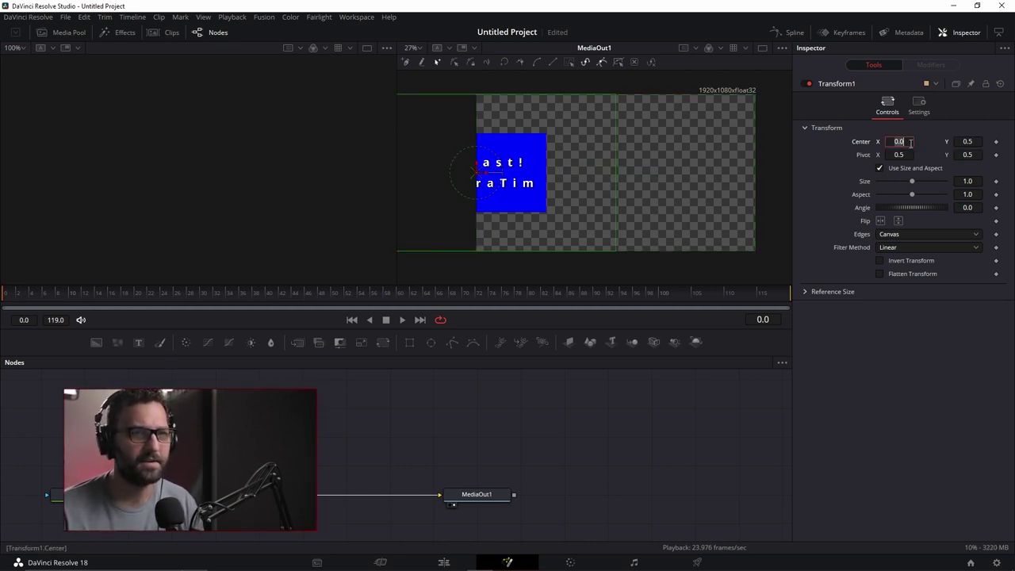
text(1)
key(Return)
click(968, 141)
text(1)
key(Return)
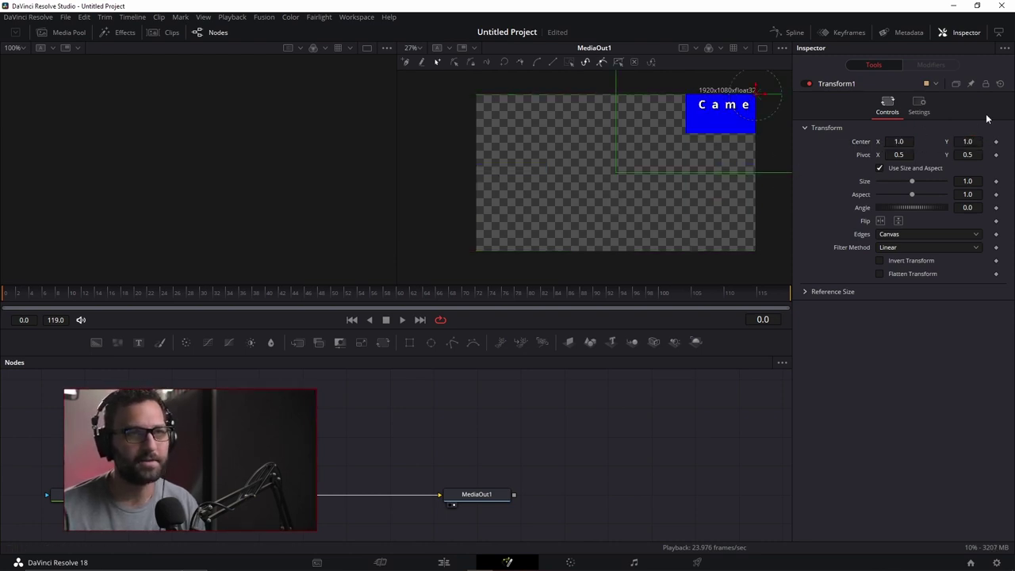
click(968, 141)
text(0)
key(Return)
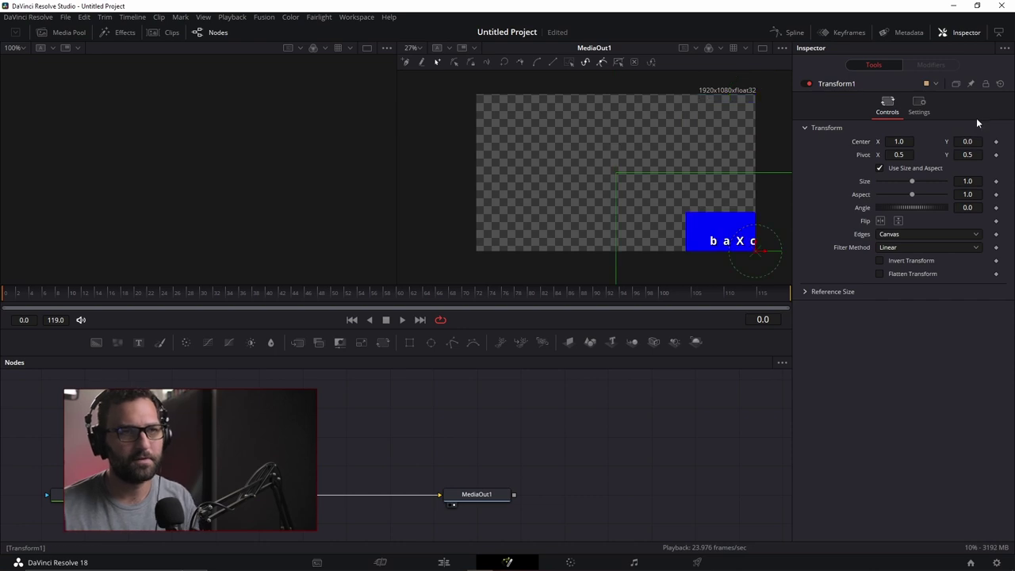
- Recentre the text card at Center 0.5, 0.5
click(907, 140)
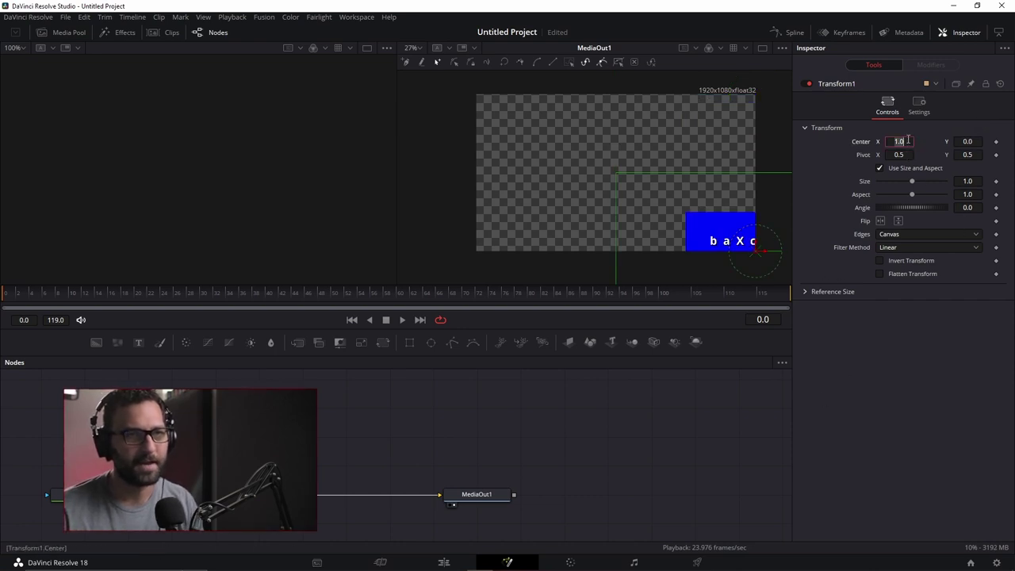
text(0.5)
key(Tab)
text(0.5)
key(Tab)
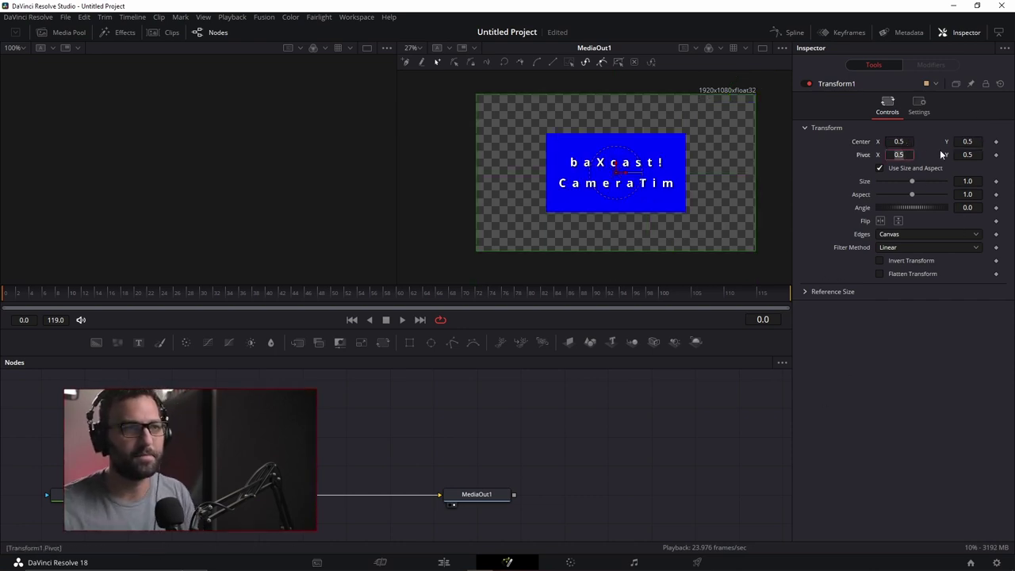
key(Return)
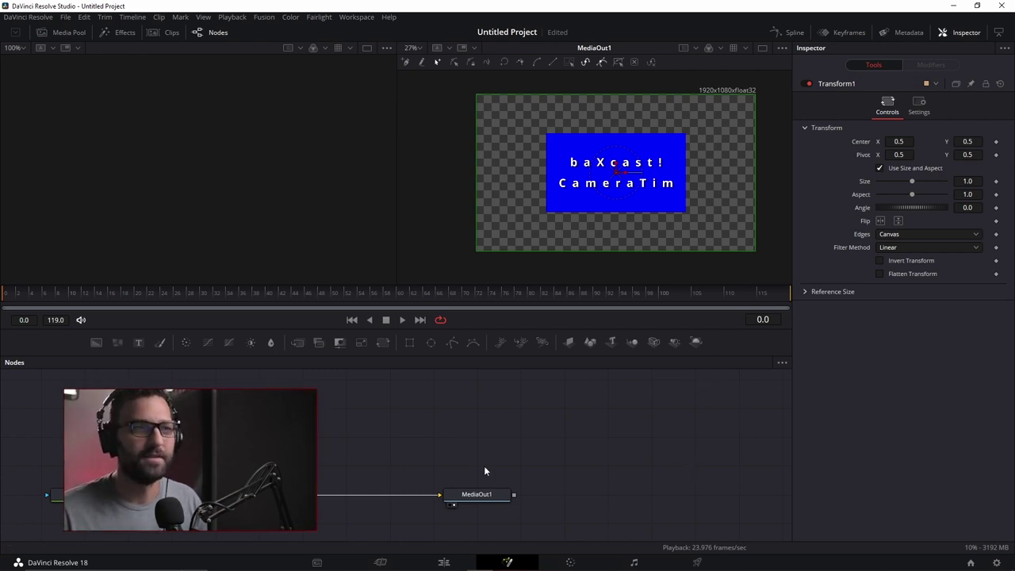
- Keyframe Center X at the left edge, then set it at the right edge on a later frame
drag(930, 141, 888, 142)
click(996, 141)
click(24, 294)
drag(888, 141, 926, 141)
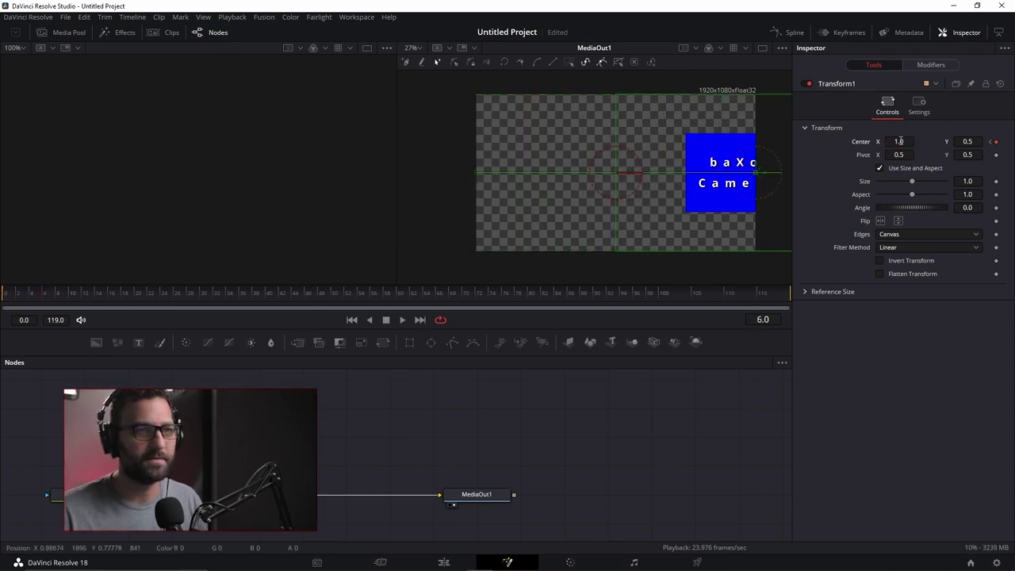
mouse_move(44, 294)
mouse_down()
mouse_move(19, 294)
mouse_move(44, 292)
mouse_move(22, 294)
mouse_move(31, 295)
mouse_up()
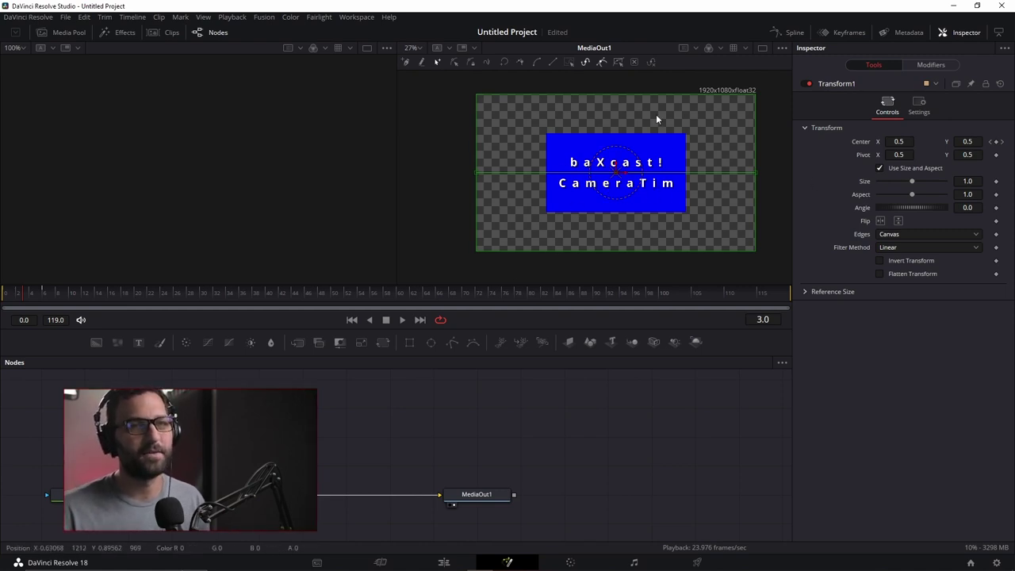
click(921, 104)
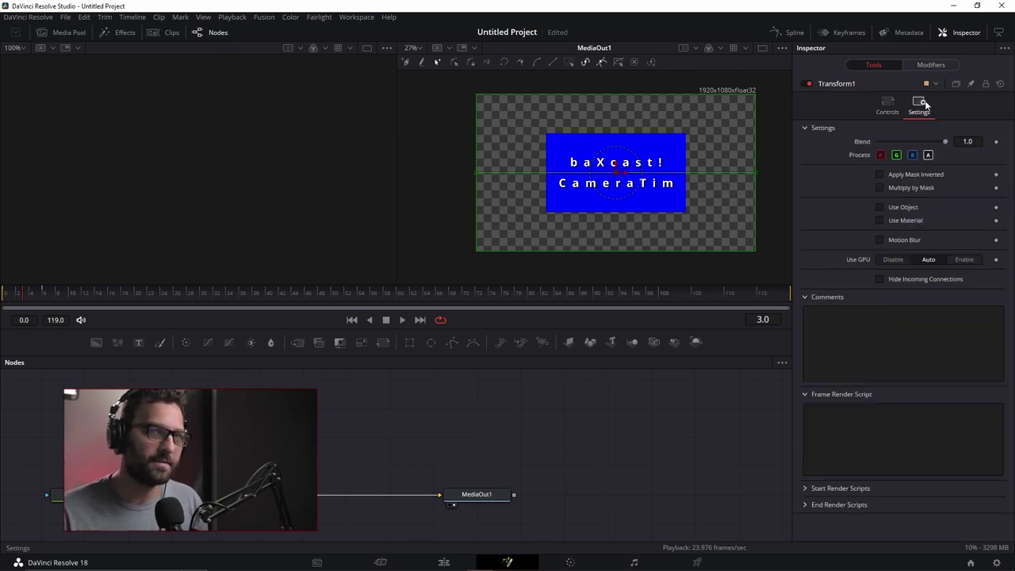
- Enable motion blur at quality 10 and play frames 0–11 to check the blur
click(878, 239)
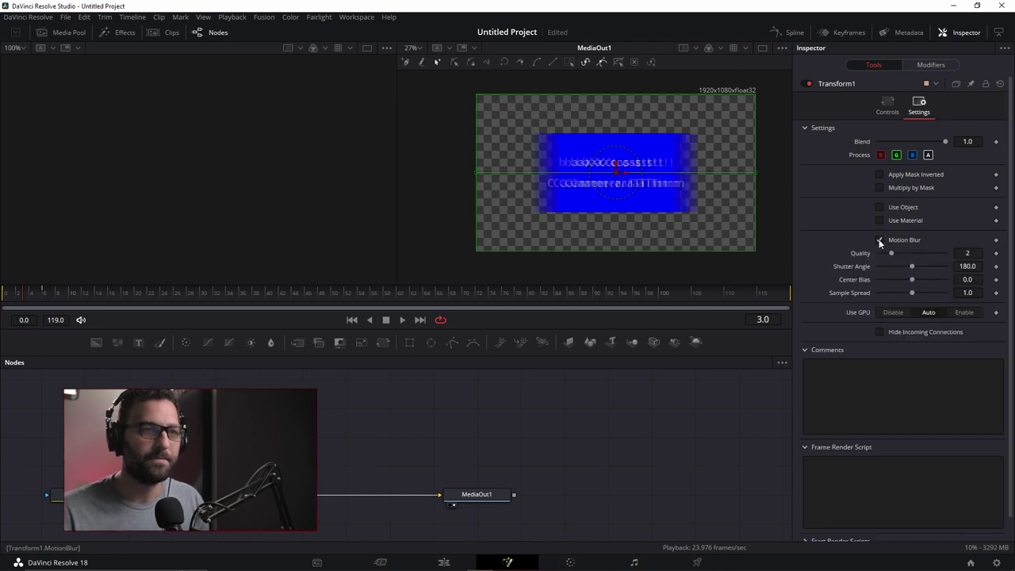
drag(888, 253, 944, 253)
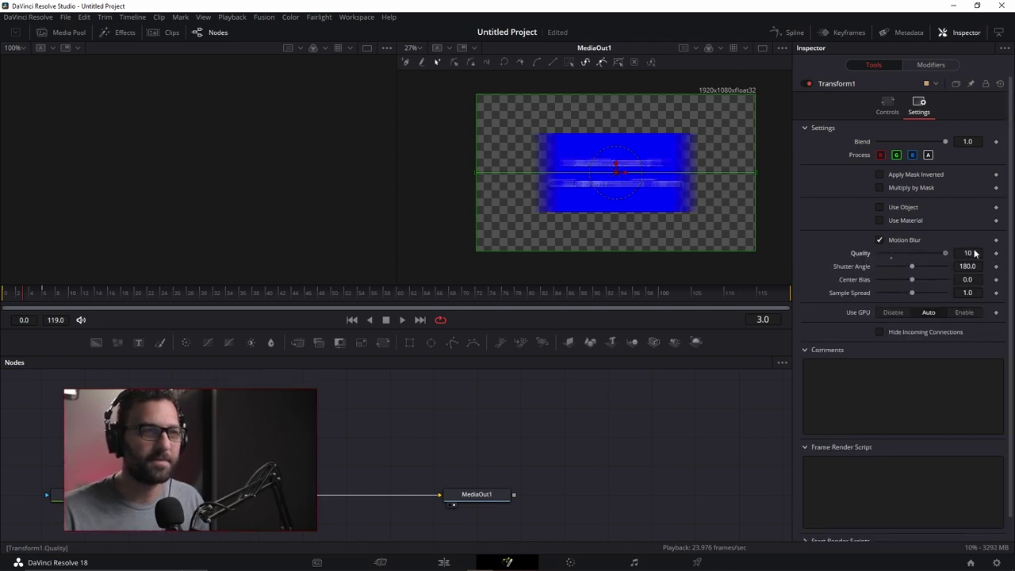
click(20, 295)
key(space)
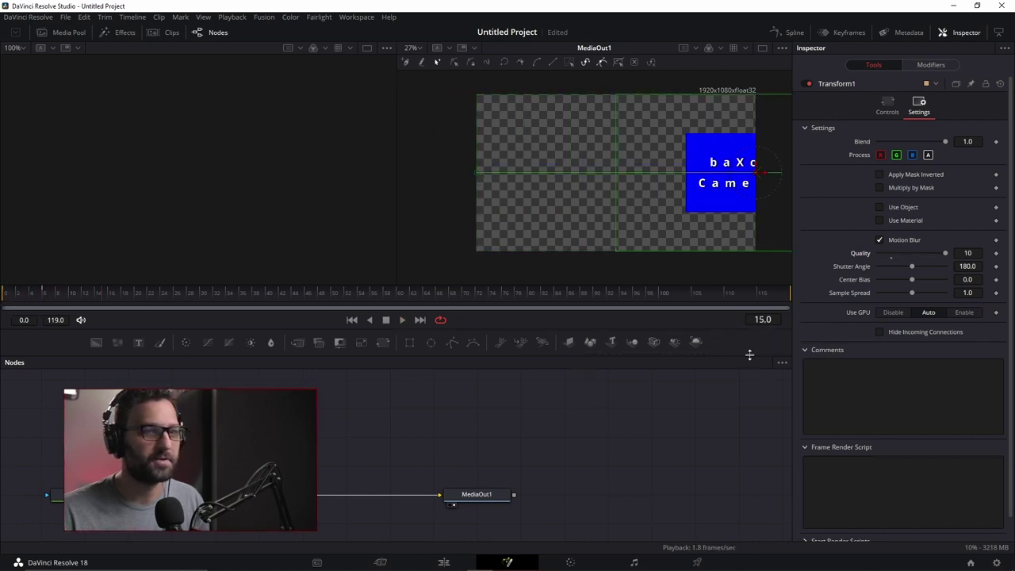
click(31, 295)
drag(32, 295, 4, 295)
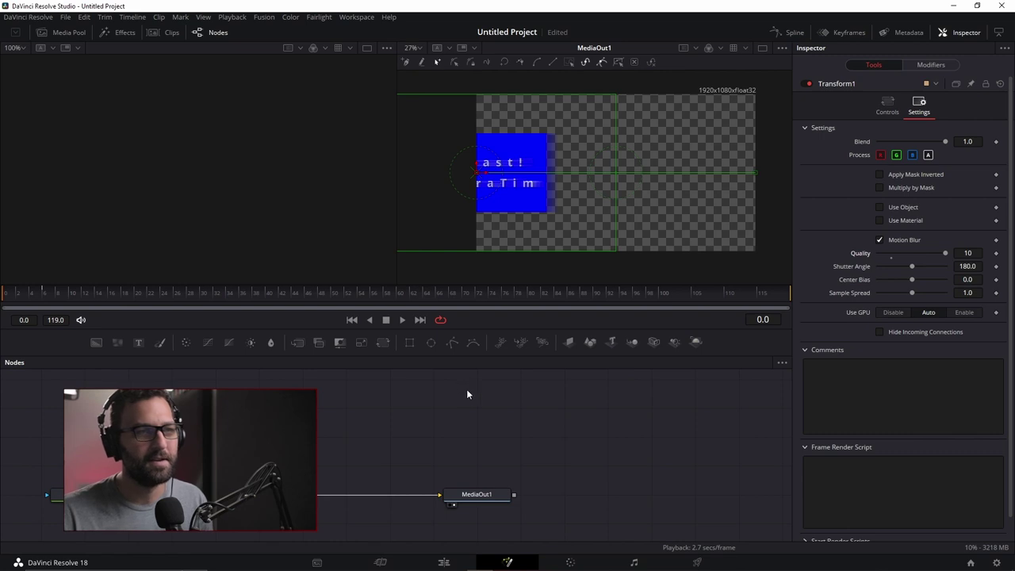
key(bracketright)
drag(48, 295, 4, 295)
- Return to the Edit page and select the Fusion Composition clip
click(369, 470)
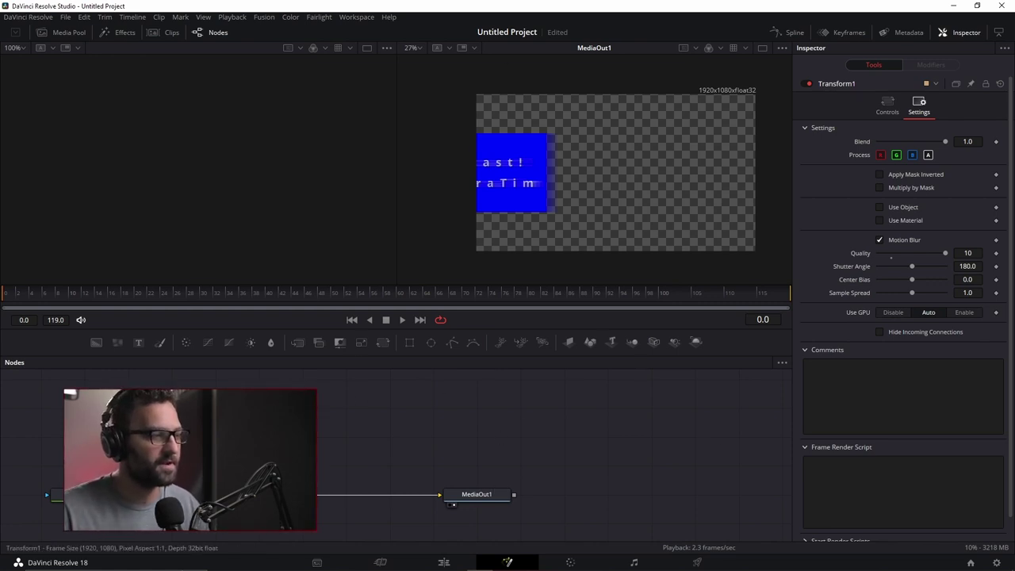
click(281, 494)
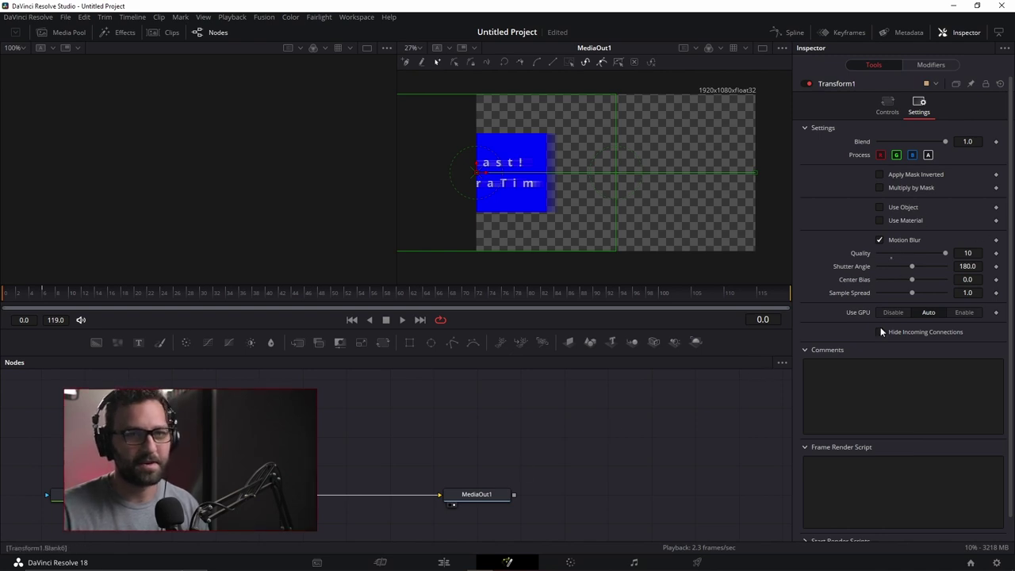
click(456, 562)
click(468, 435)
drag(463, 406, 547, 538)
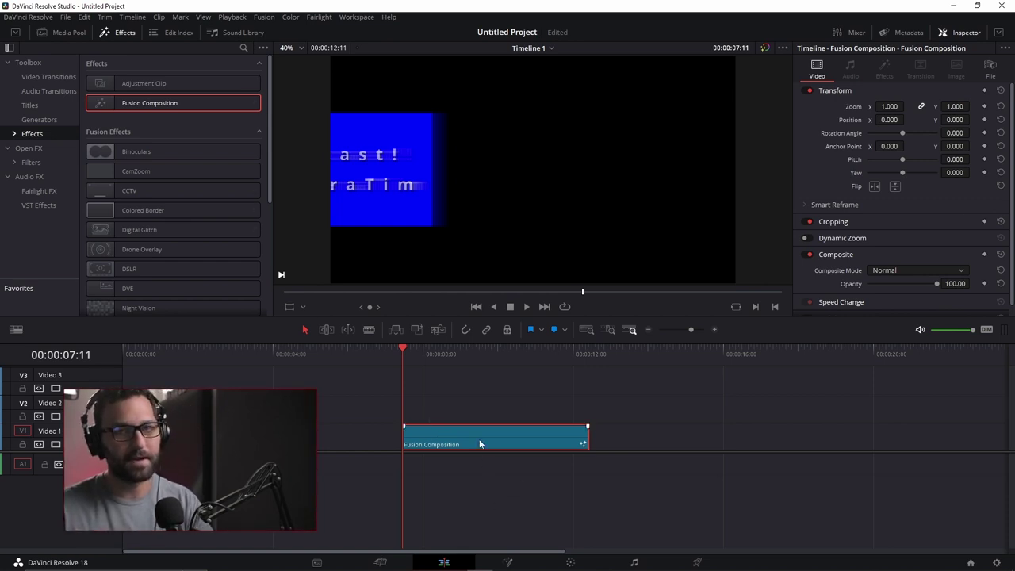
- Replace the composition with DSCF0028.MOV, blade it, and move the second shot 05:13 earlier
key(Delete)
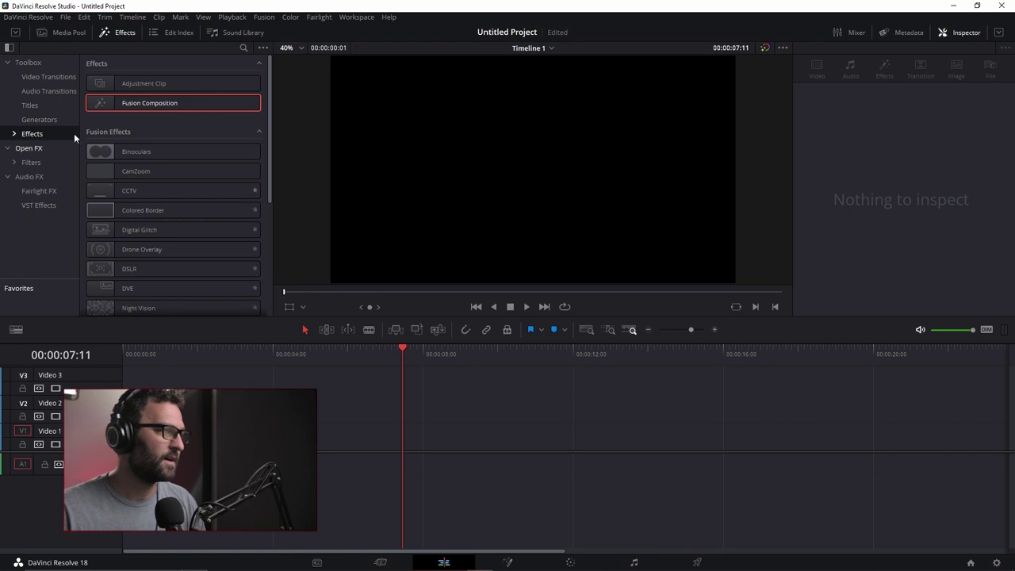
click(58, 33)
drag(115, 71, 320, 423)
scroll(401, 406, down, 2)
drag(398, 359, 434, 367)
key(ctrl+b)
drag(263, 360, 258, 360)
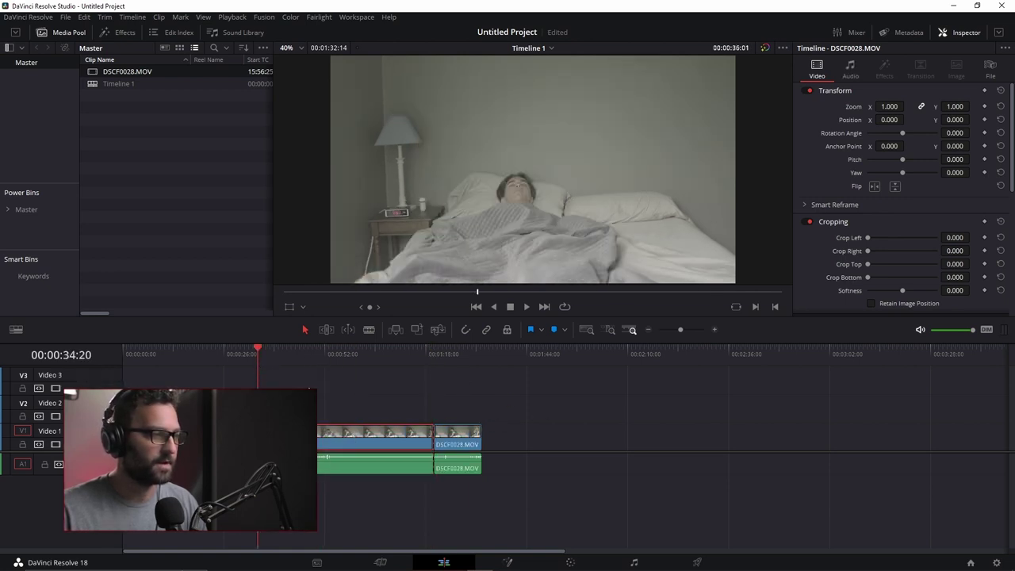
drag(450, 446, 403, 448)
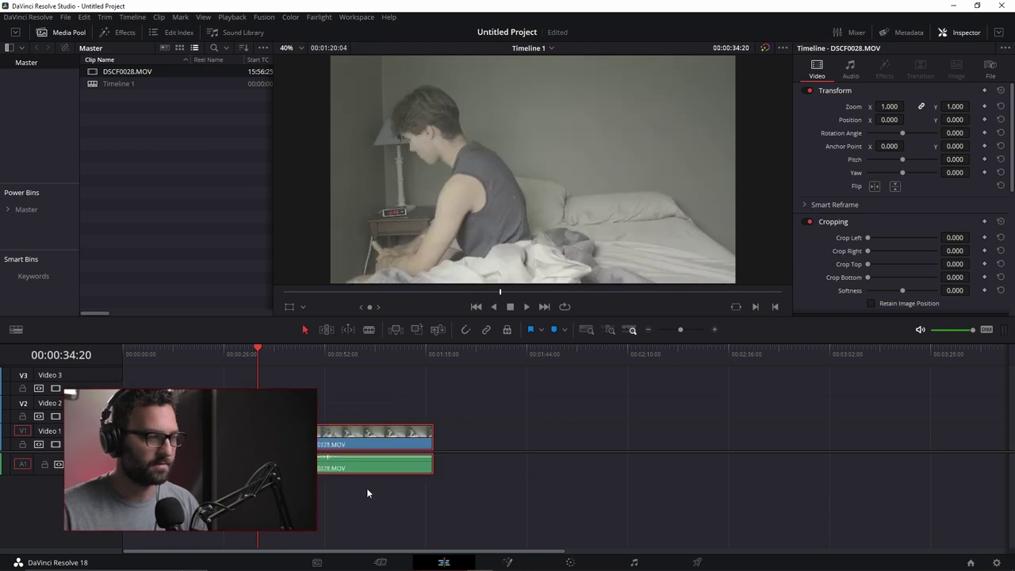
- Place a shortened Adjustment Clip on V2 over the cut and open it in Fusion
scroll(344, 406, up, 5)
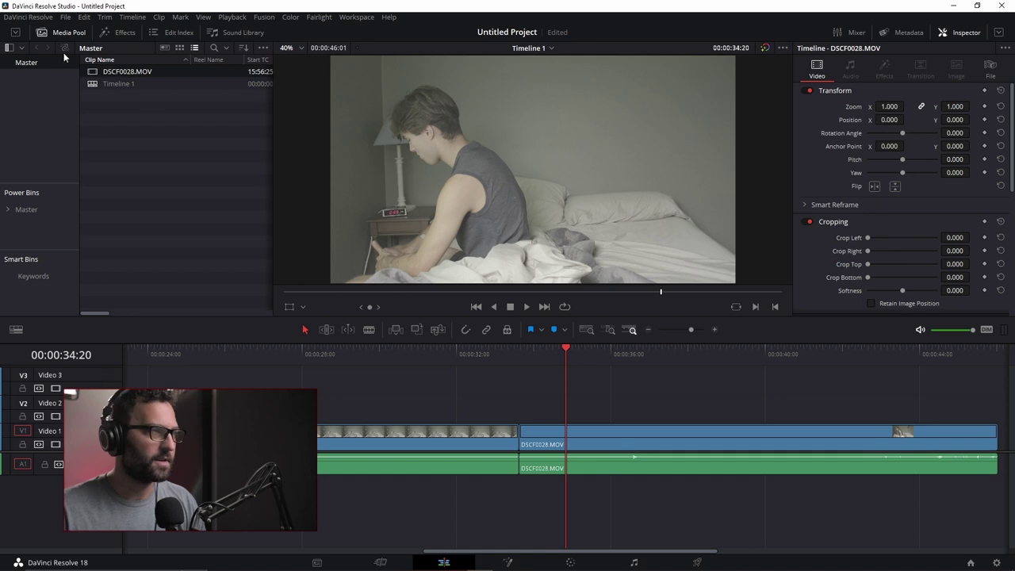
click(125, 32)
drag(144, 83, 519, 411)
drag(639, 409, 575, 412)
click(517, 360)
key(ctrl+equal)
drag(568, 353, 519, 360)
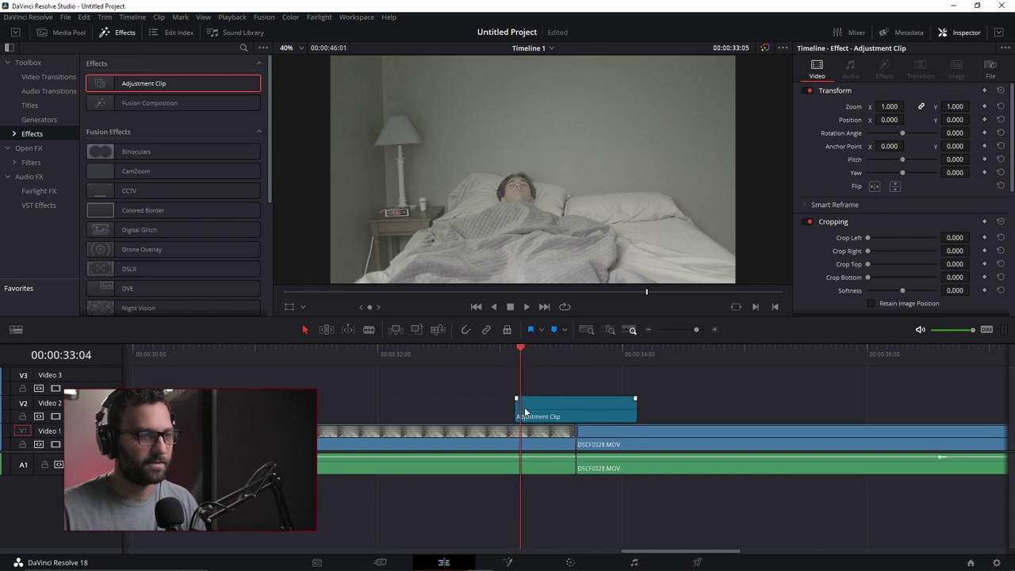
click(508, 562)
- Insert a Transform node between MediaIn1 and MediaOut1 with Edges set to Mirror
drag(44, 437, 391, 437)
drag(506, 434, 680, 435)
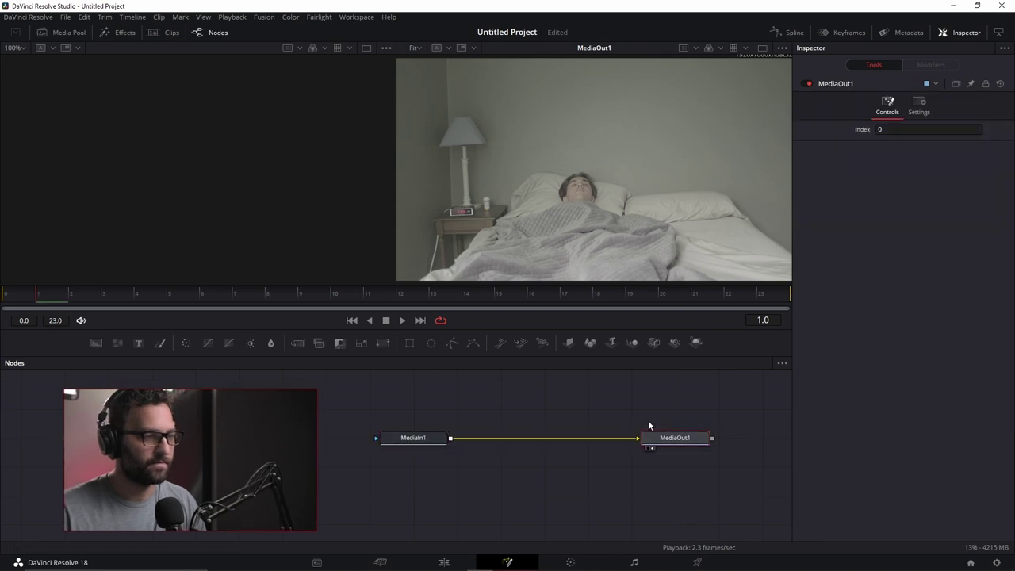
click(420, 440)
click(383, 344)
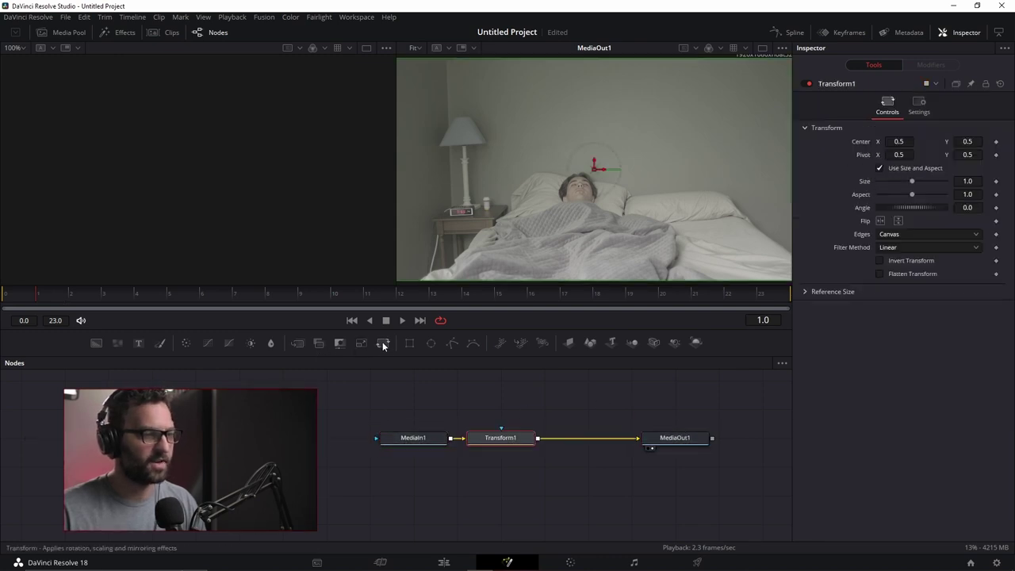
click(901, 233)
click(899, 285)
- Keyframe Center at frame 0 and slide X to 2.5 at frame 23
mouse_move(899, 142)
mouse_down()
mouse_move(912, 142)
mouse_move(864, 141)
mouse_move(899, 141)
mouse_up()
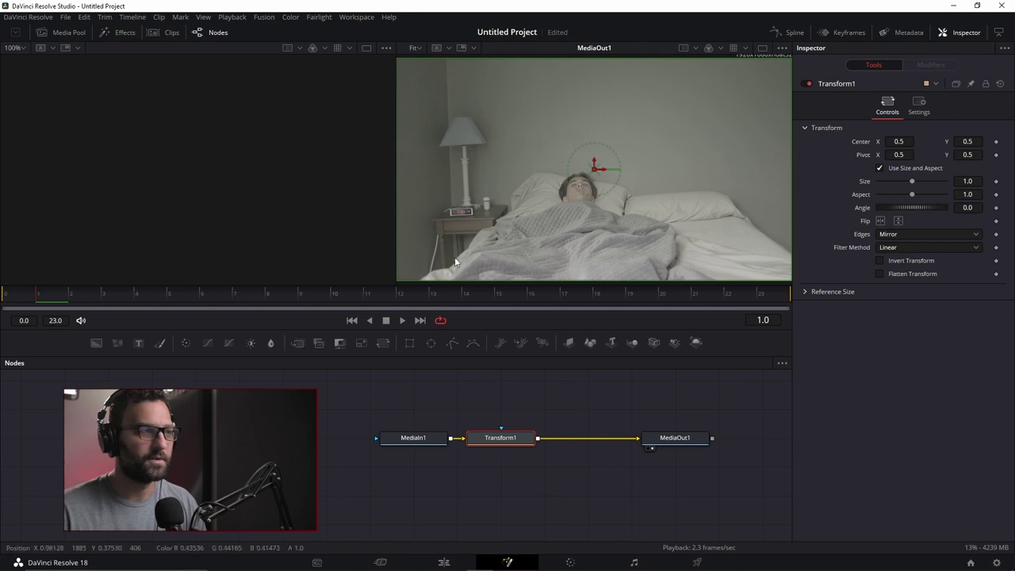
click(995, 142)
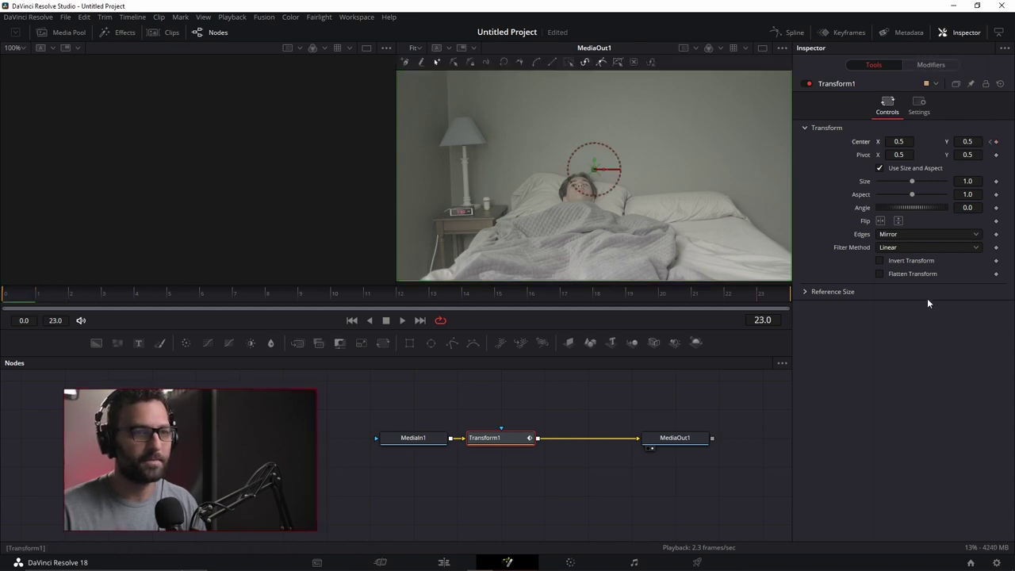
mouse_move(894, 142)
mouse_down()
mouse_move(931, 142)
mouse_move(910, 142)
mouse_up()
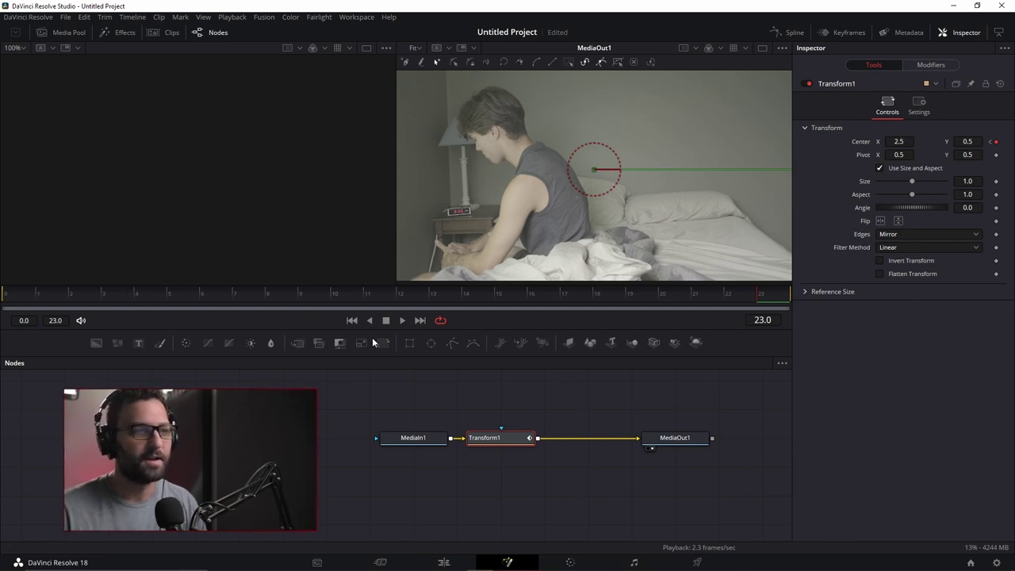
mouse_move(16, 297)
mouse_down()
mouse_move(790, 292)
mouse_move(22, 296)
mouse_up()
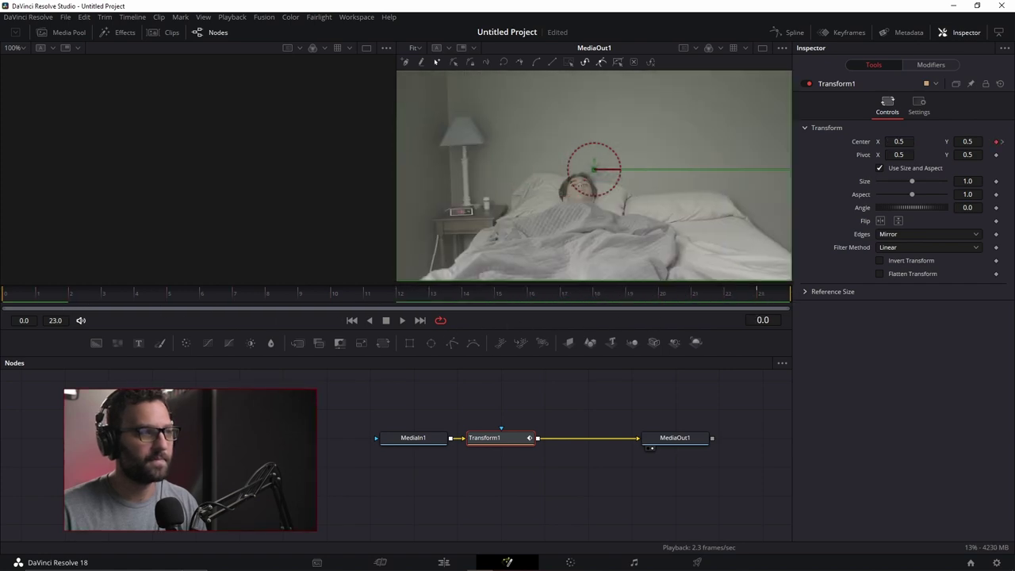
- Smooth both Displacement keyframes in the Spline editor and set Ease In and Ease Out to 50
click(793, 32)
click(433, 415)
click(744, 363)
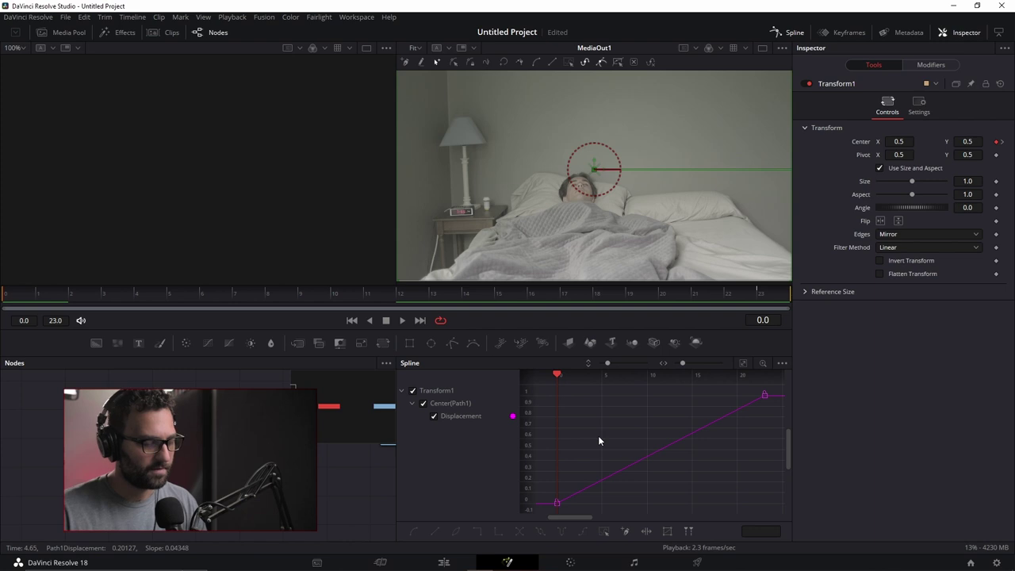
key(ctrl+a)
key(s)
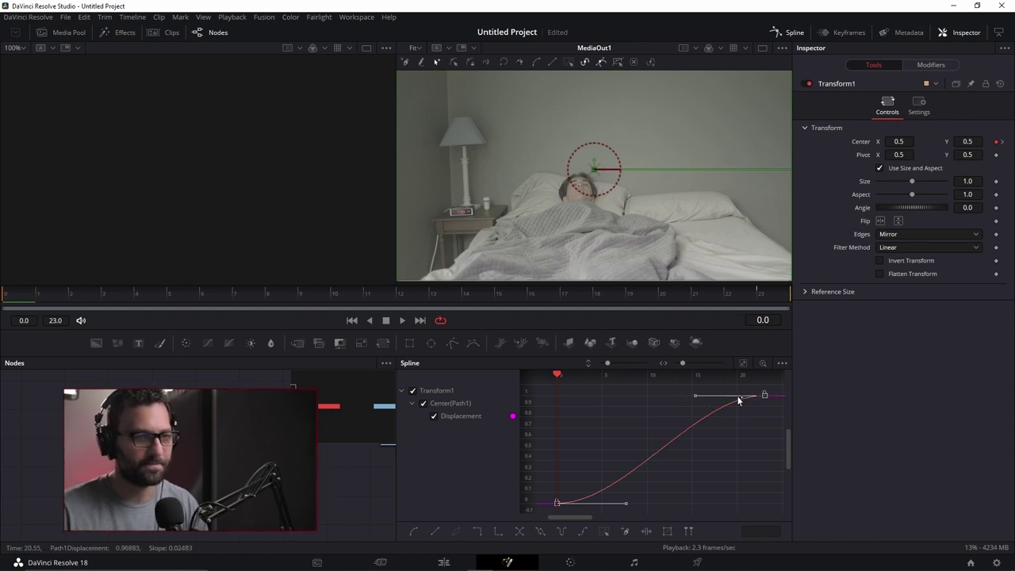
key(t)
drag(678, 411, 678, 410)
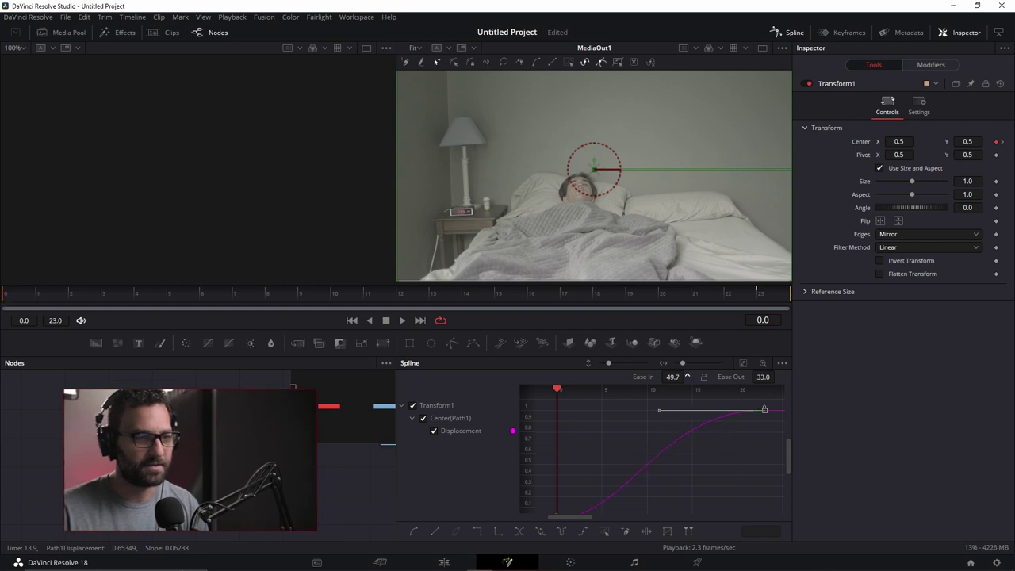
drag(763, 377, 785, 376)
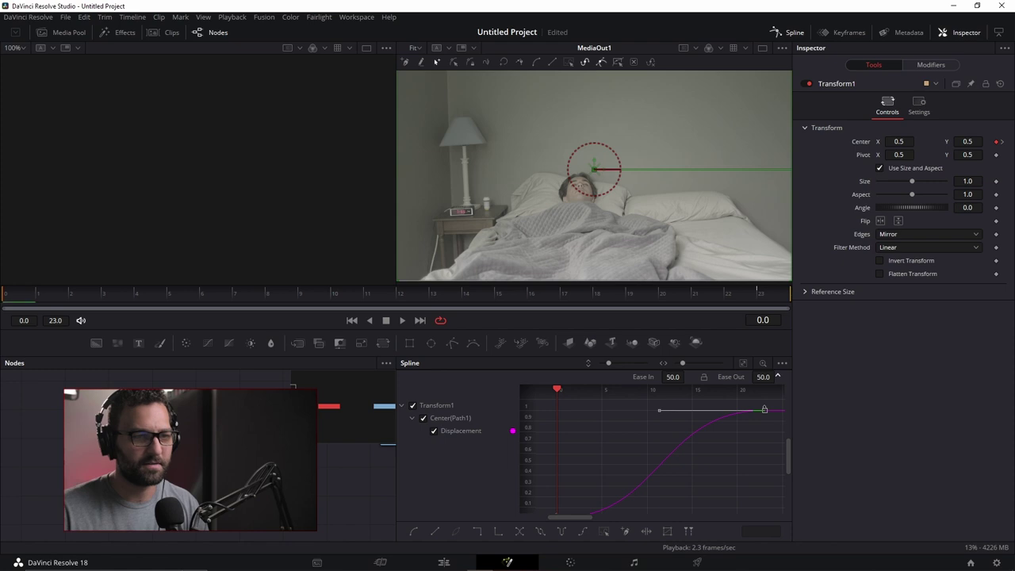
mouse_move(30, 299)
mouse_down()
mouse_move(338, 297)
mouse_move(607, 316)
mouse_move(773, 301)
mouse_move(15, 305)
mouse_up()
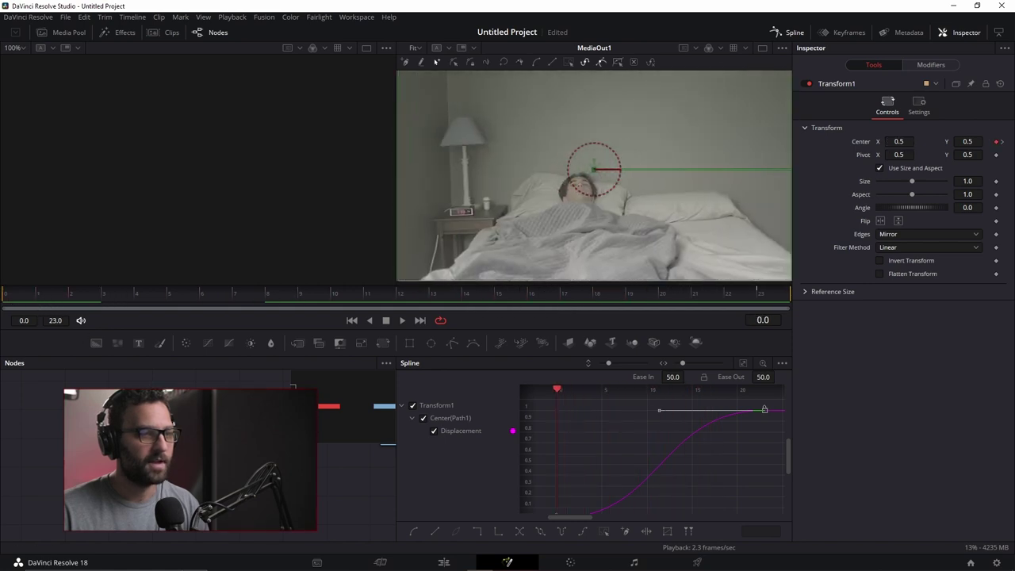
key(F7)
- Enable Transform1 motion blur at quality 10 with GPU on, then return to the Edit page
click(523, 440)
click(920, 106)
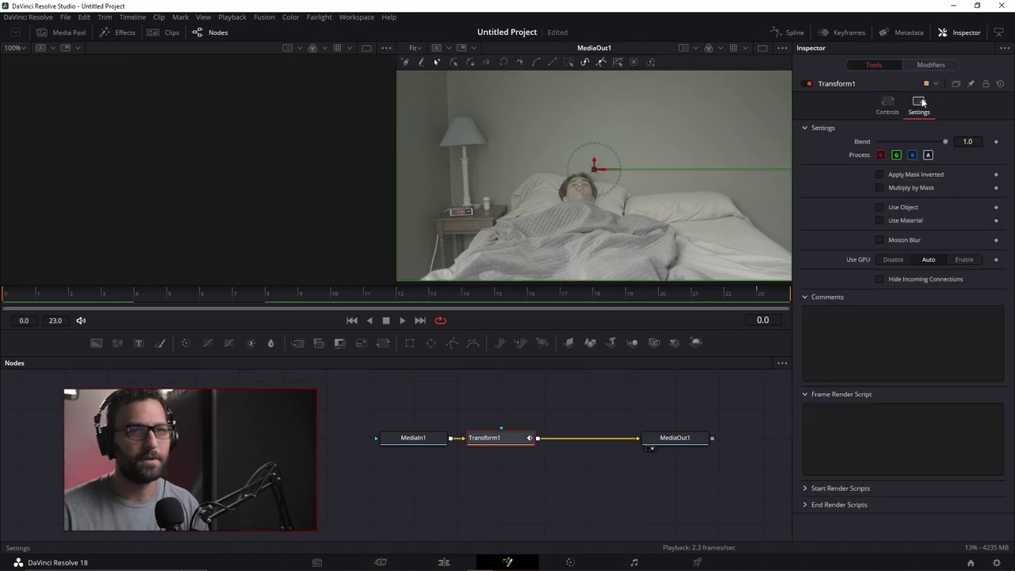
click(879, 240)
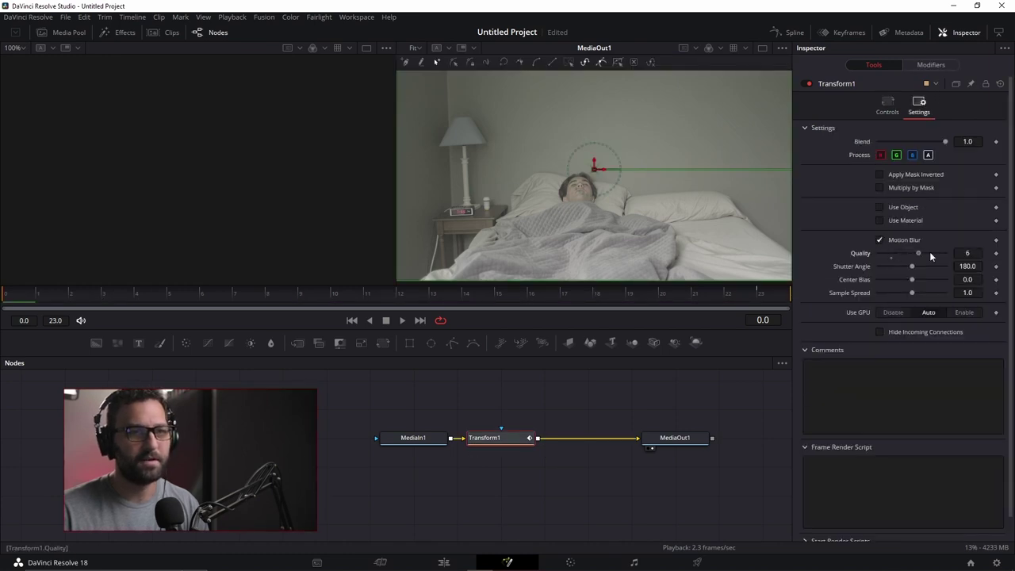
click(966, 312)
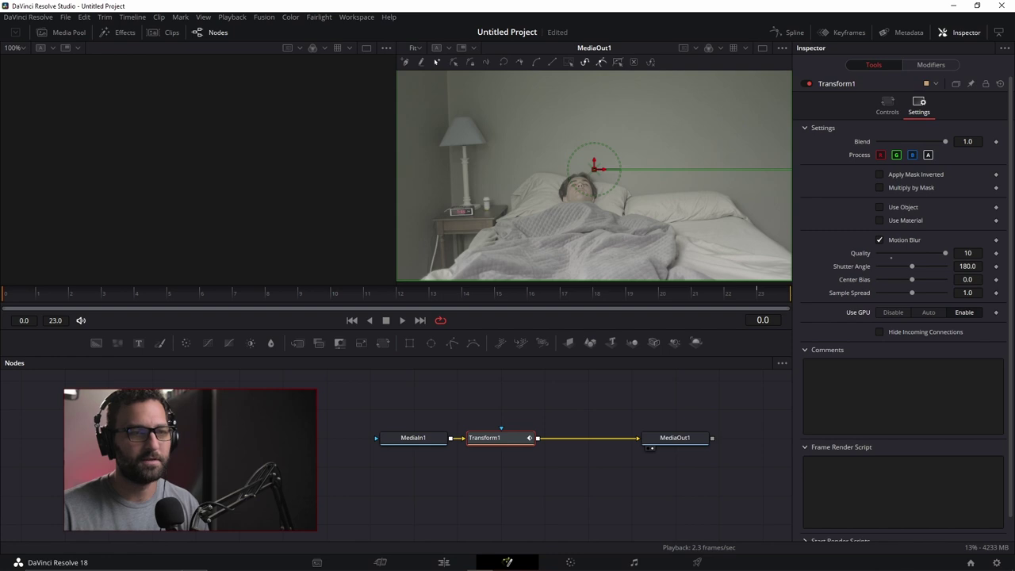
mouse_move(28, 301)
mouse_down()
mouse_move(776, 295)
mouse_move(34, 306)
mouse_up()
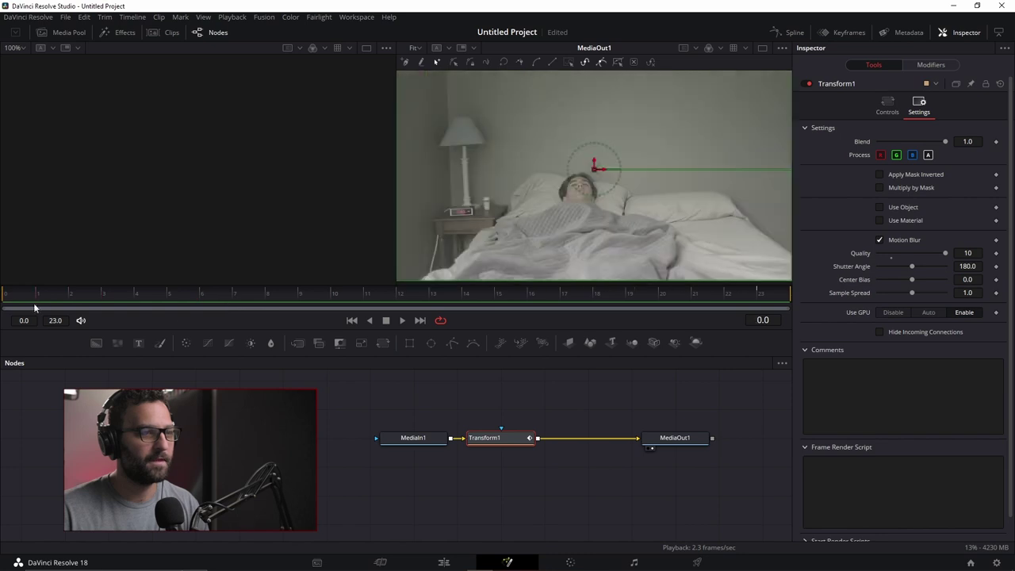
click(562, 420)
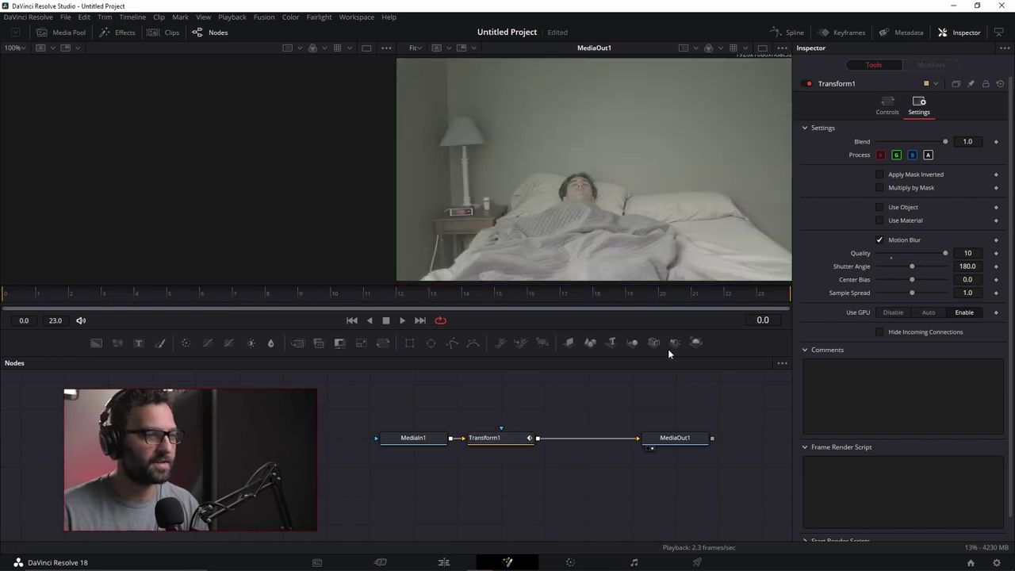
click(444, 562)
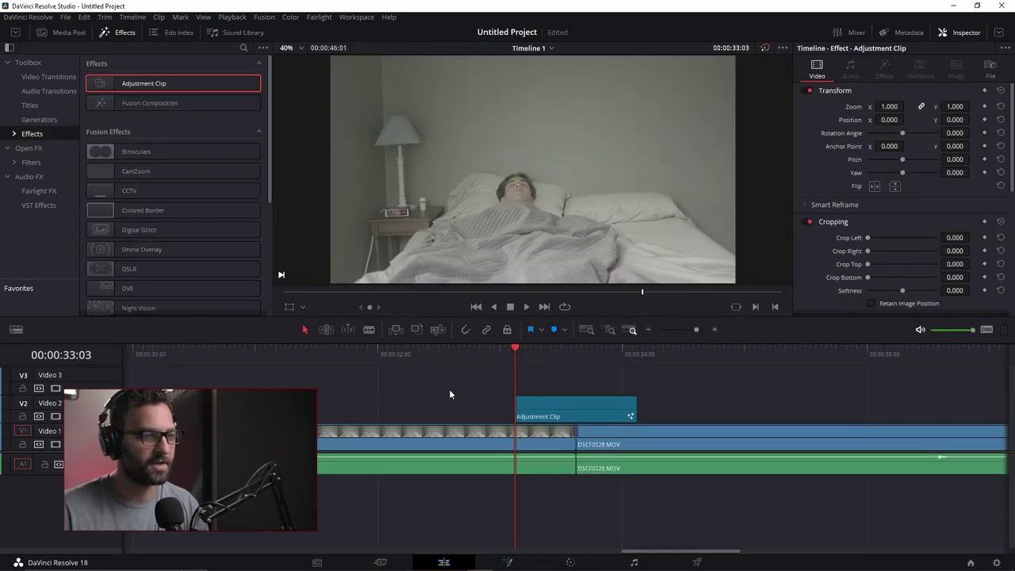
- Play the timeline across the adjustment clip to preview the whip effect
click(495, 363)
key(space)
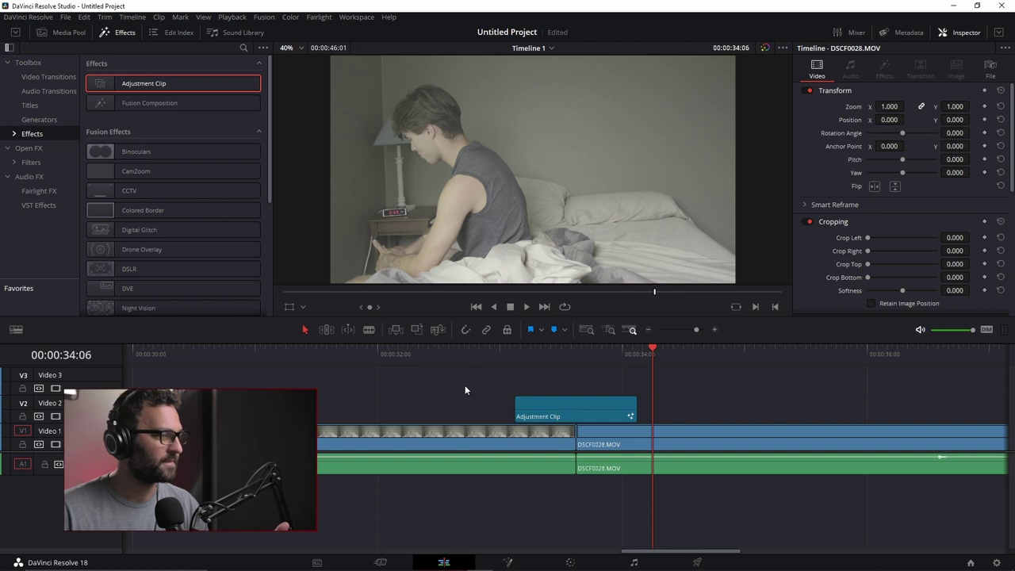
click(474, 354)
click(437, 400)
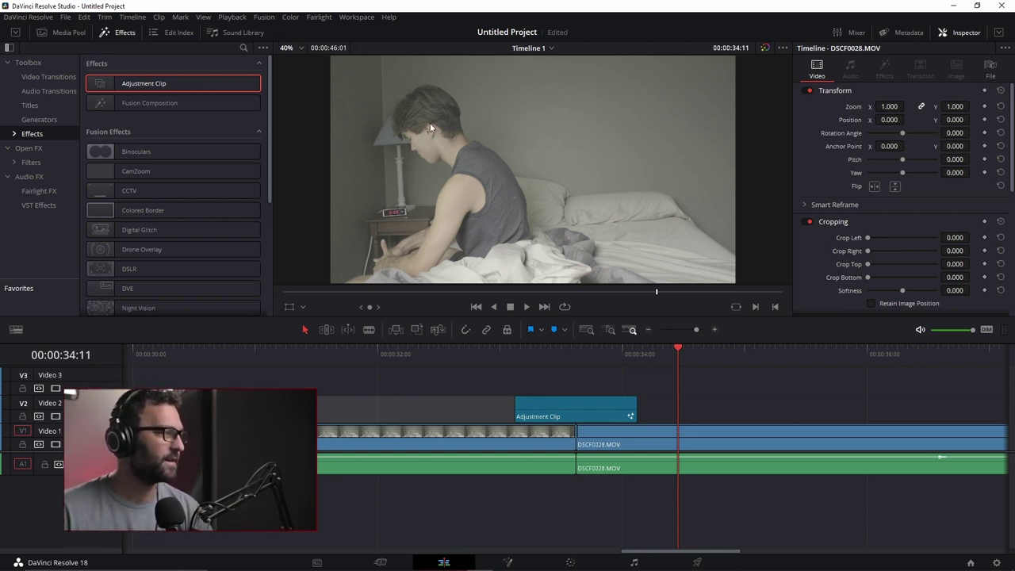
click(204, 17)
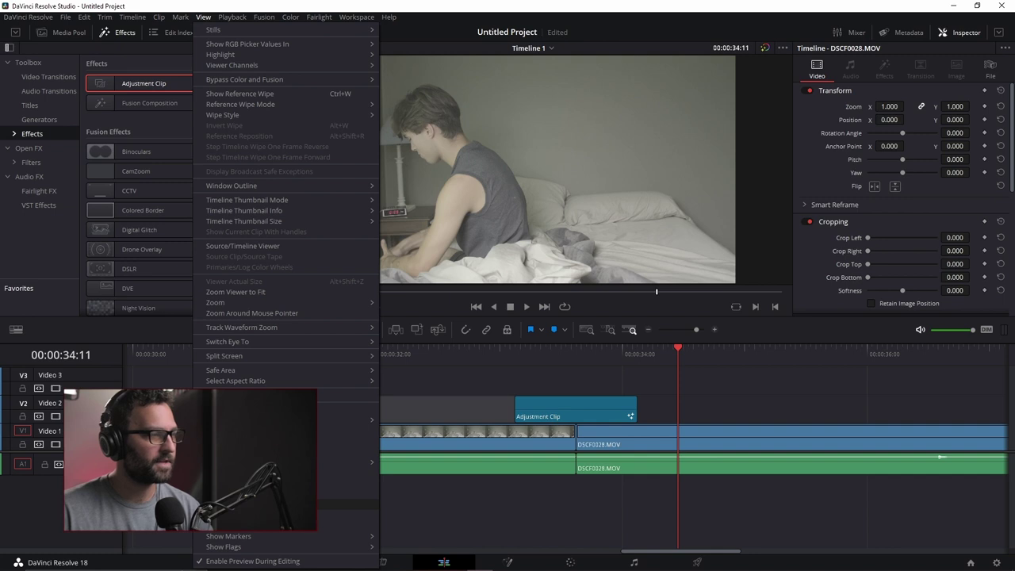
click(30, 240)
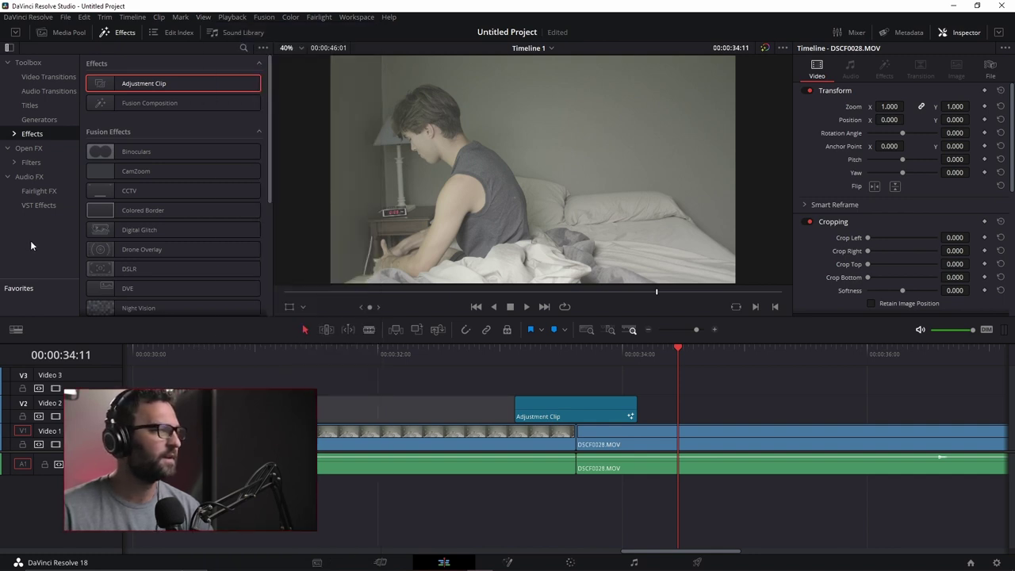
- Show the Media Pool with enlarged Power Bins, open Master, and select the Adjustment Clip
click(63, 32)
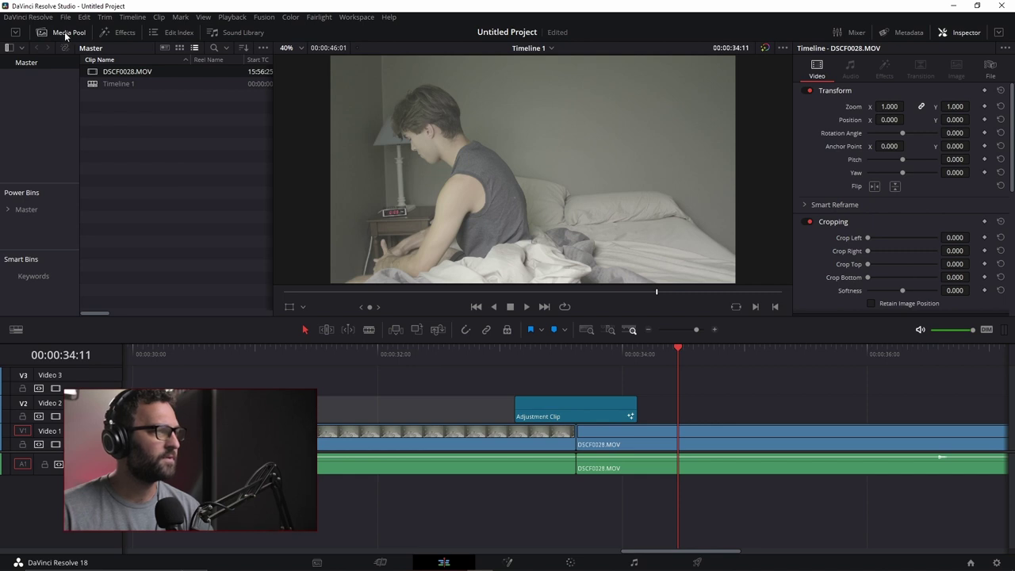
drag(50, 191, 36, 143)
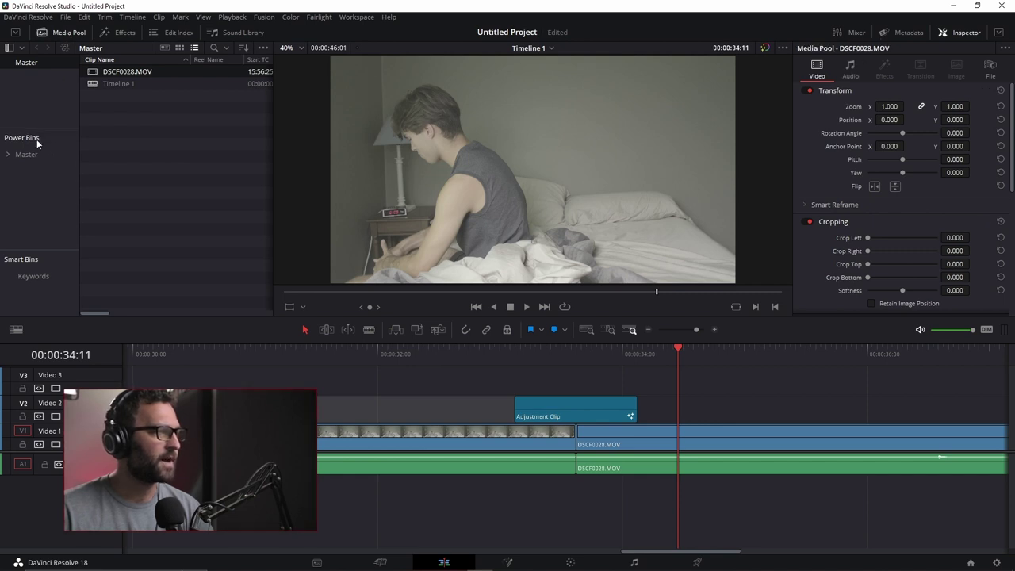
click(20, 157)
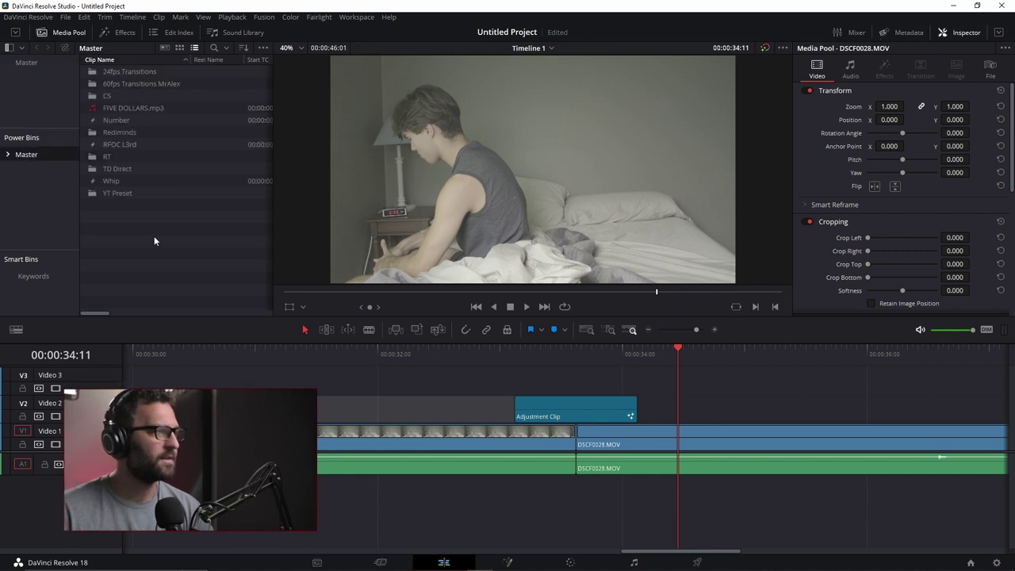
click(582, 407)
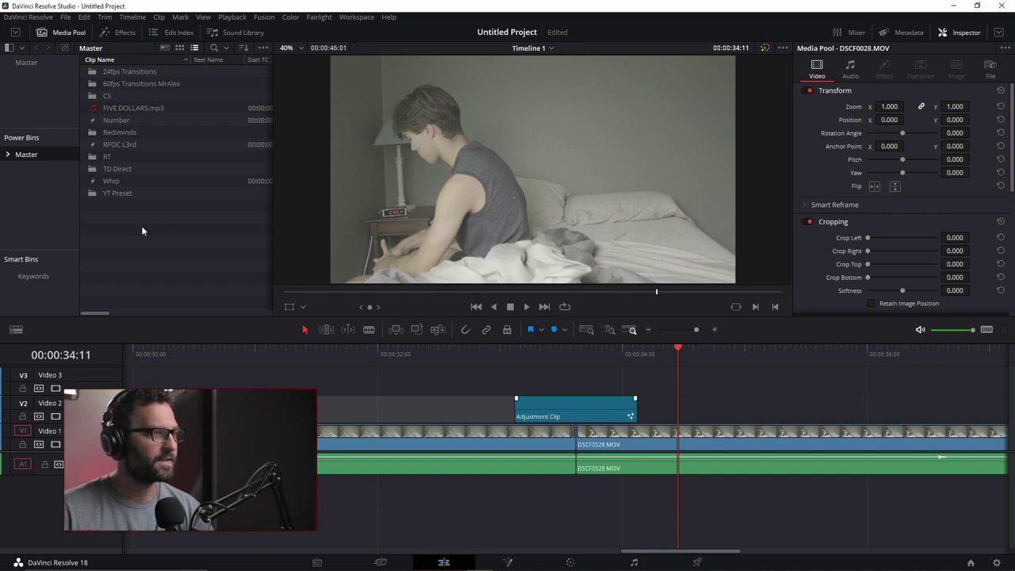
- Save the Adjustment Clip to the Master power bin as 'Whip Transition'
drag(575, 414, 139, 227)
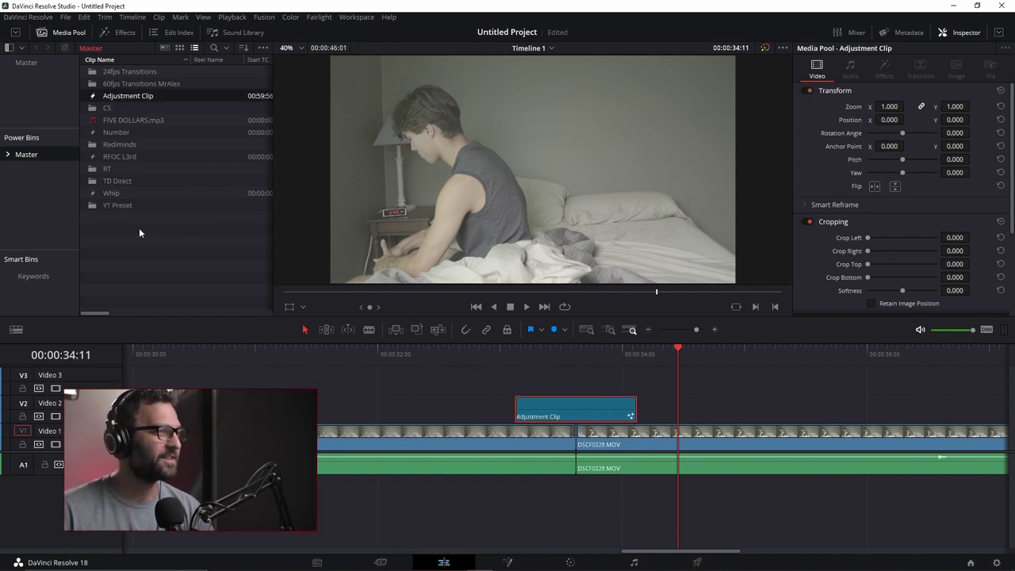
click(122, 97)
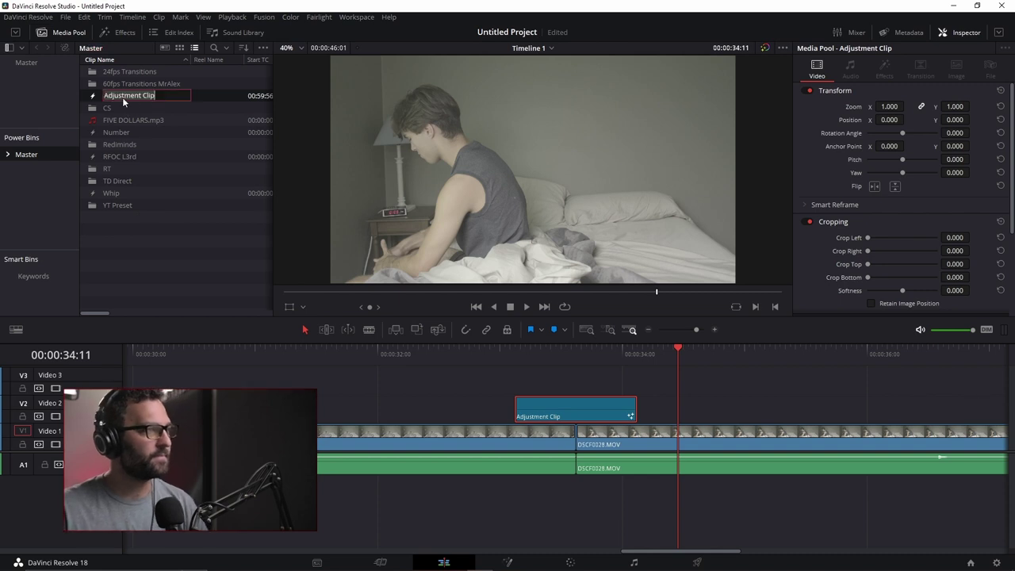
text(Whip)
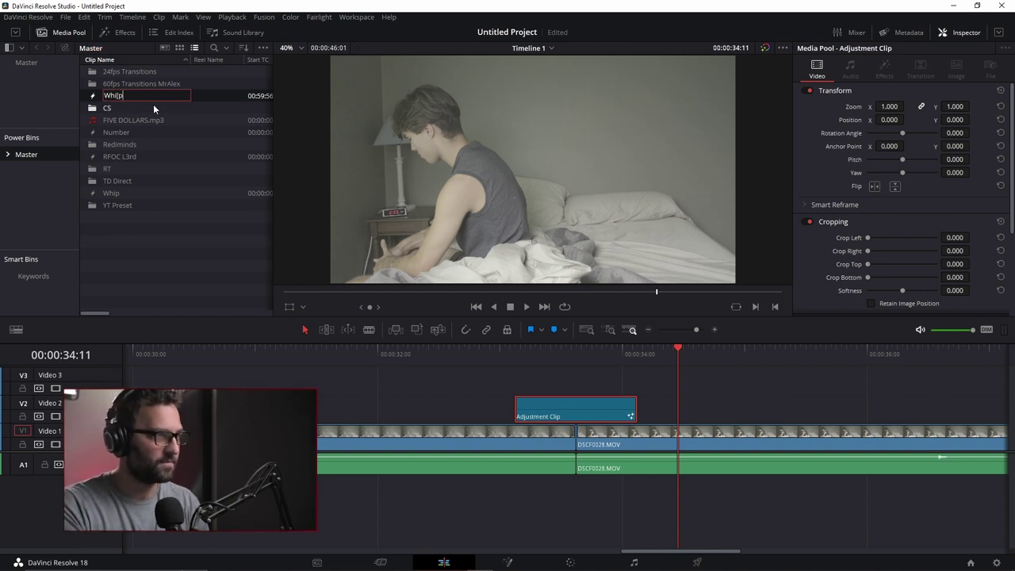
text( Transition)
key(Return)
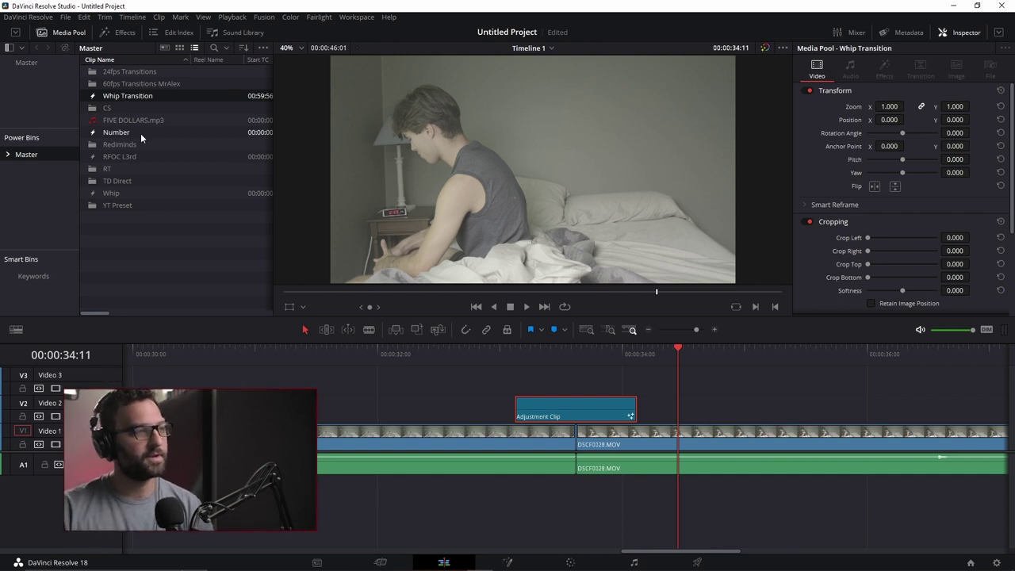
- Replace the original V2 adjustment clip with Whip Transition positioned over the cut
click(408, 402)
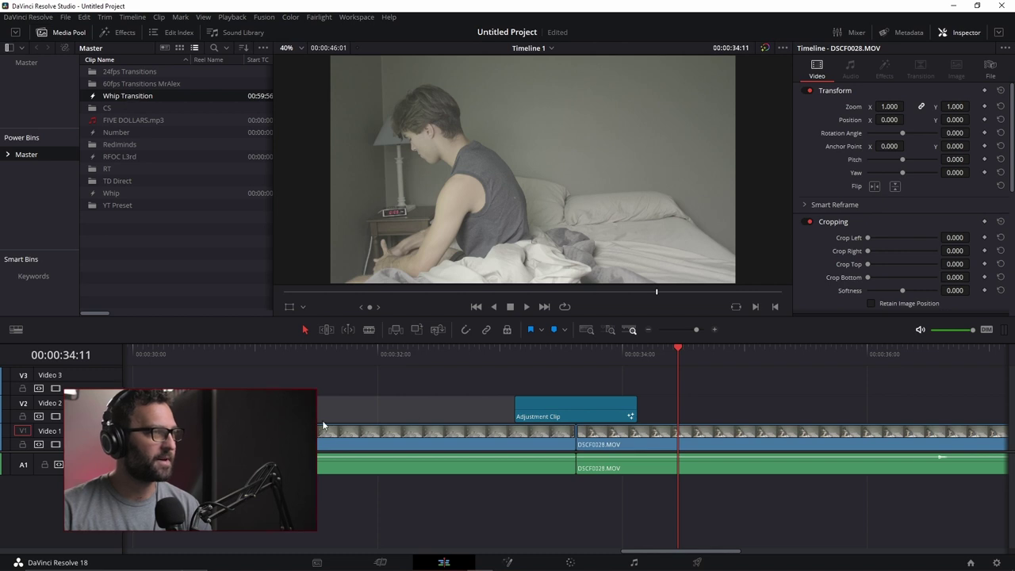
scroll(440, 398, right, 3)
scroll(452, 396, down, 2)
click(482, 413)
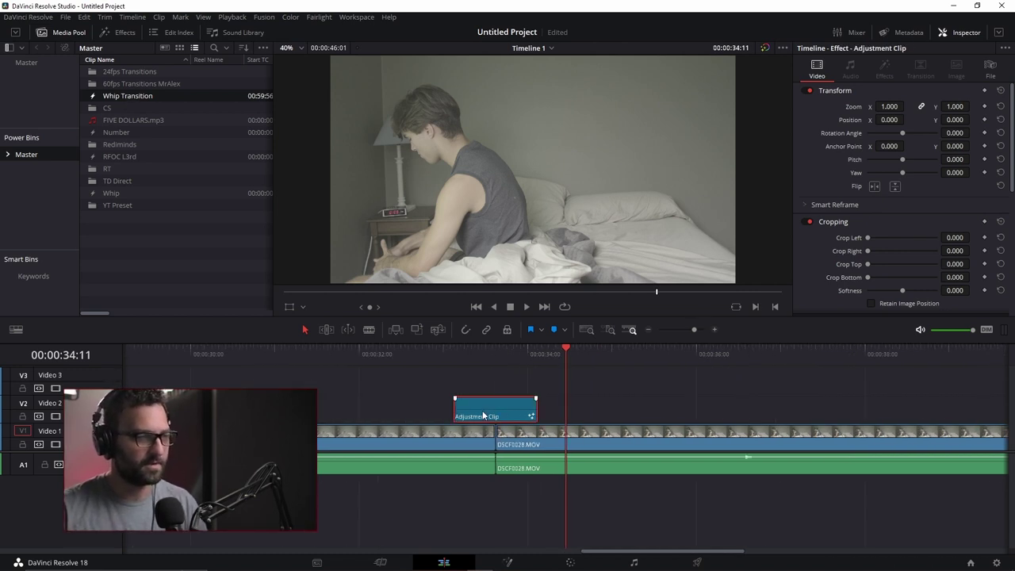
key(Delete)
drag(113, 98, 453, 411)
drag(466, 356, 559, 361)
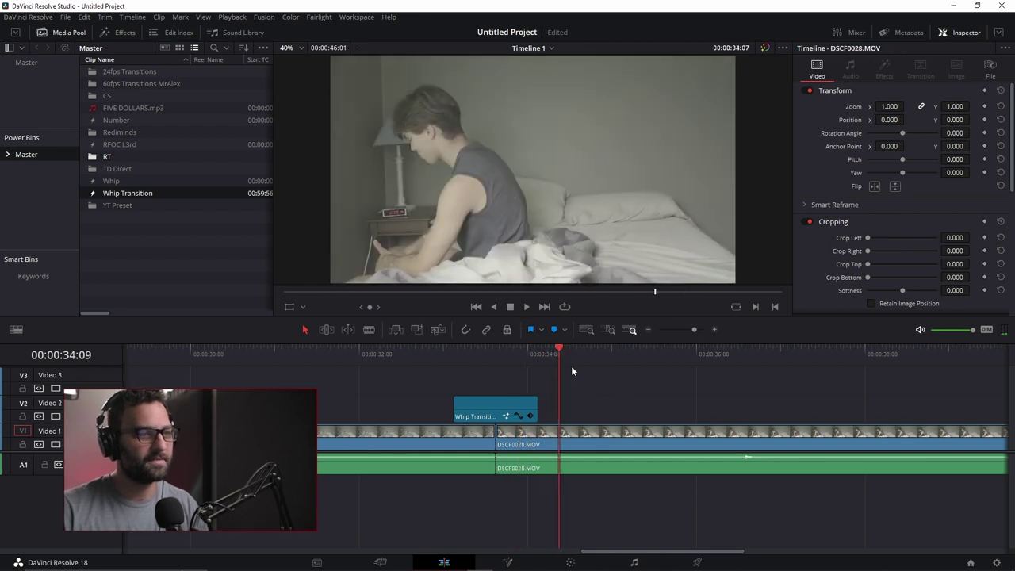
- Preview the whip transition, then delete it from the timeline
click(448, 358)
key(space)
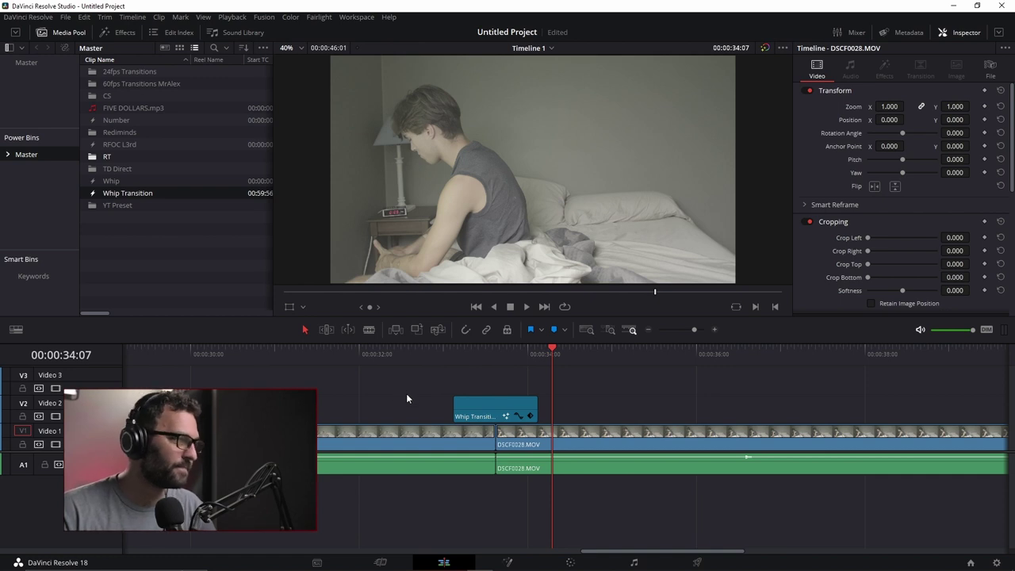
mouse_move(480, 411)
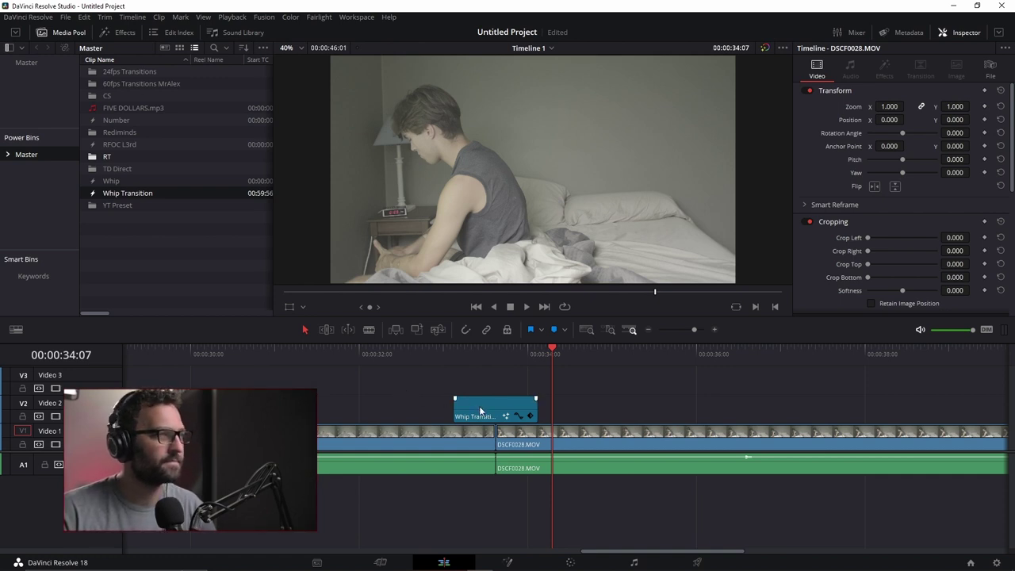
click(480, 411)
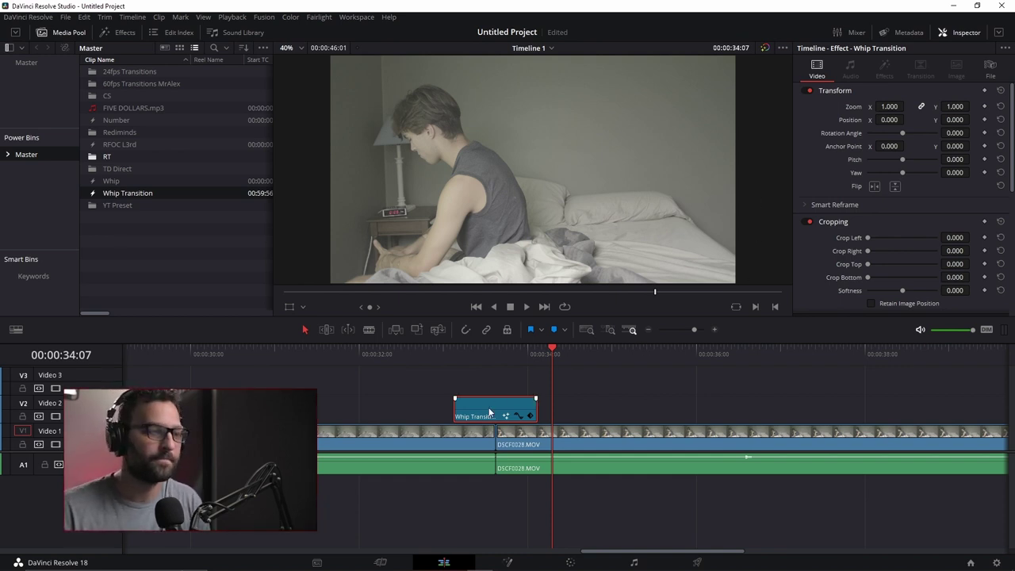
key(Delete)
- Clear all clips from the timeline and add a Fusion Composition clip to Video 1
drag(533, 386, 465, 492)
key(Delete)
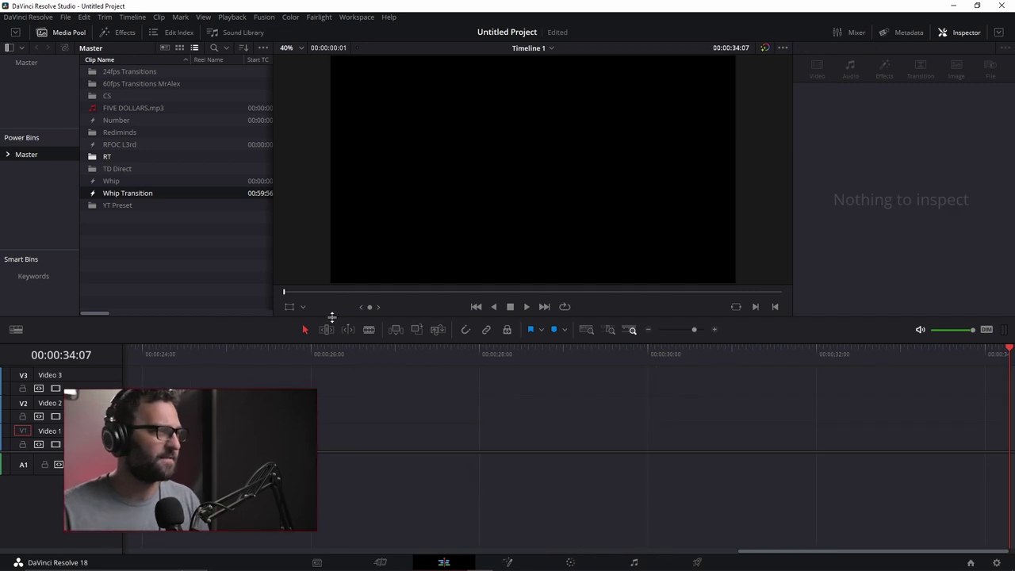
mouse_move(444, 568)
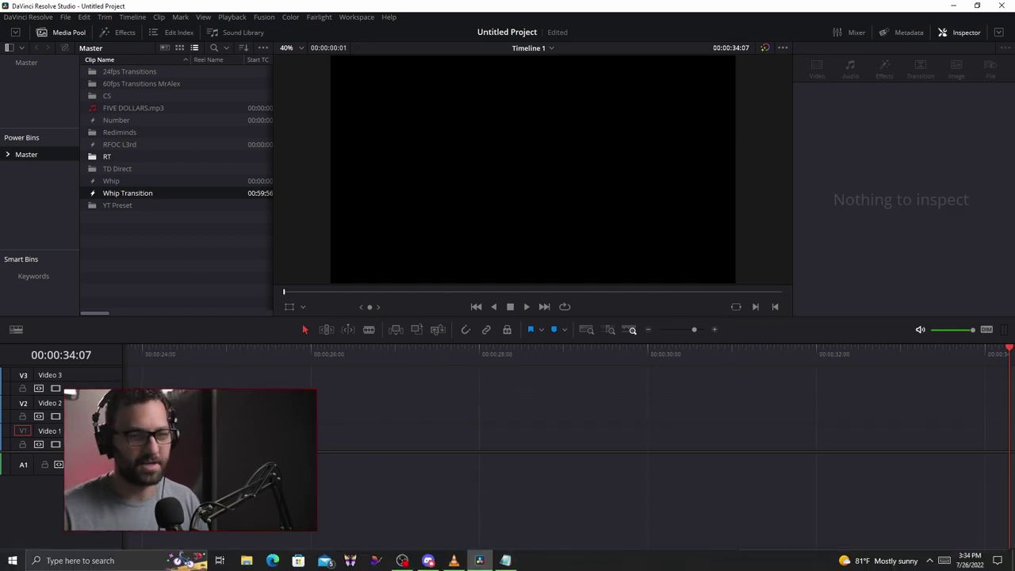
click(125, 32)
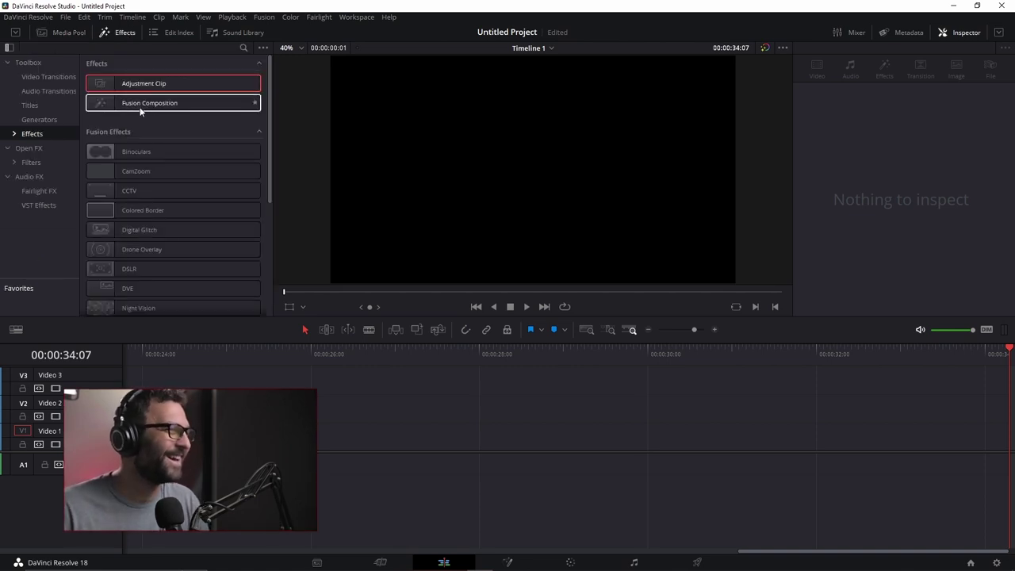
drag(138, 107, 432, 448)
- Park the playhead at the Fusion Composition's start and switch to the Fusion page
click(444, 354)
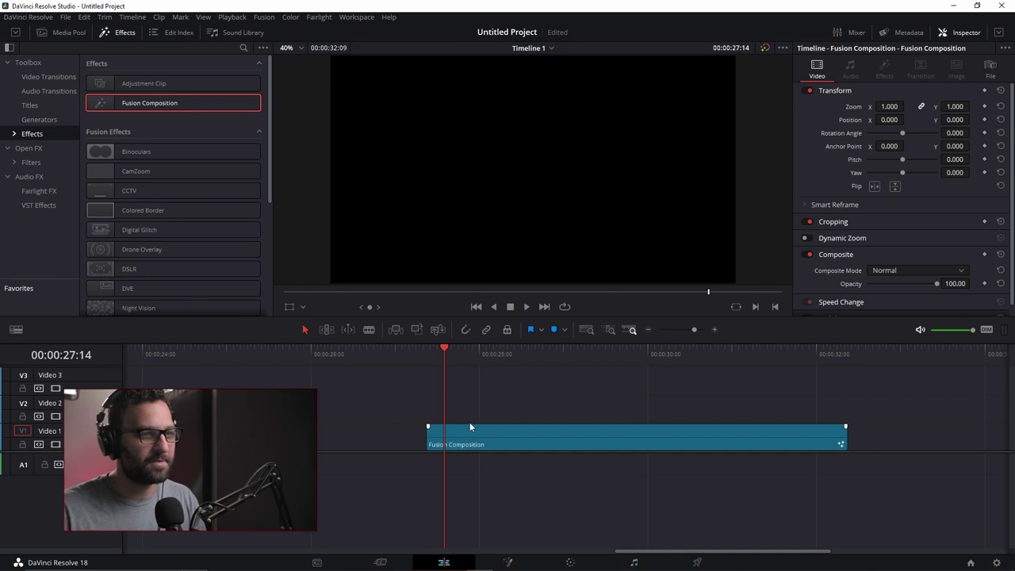
click(430, 353)
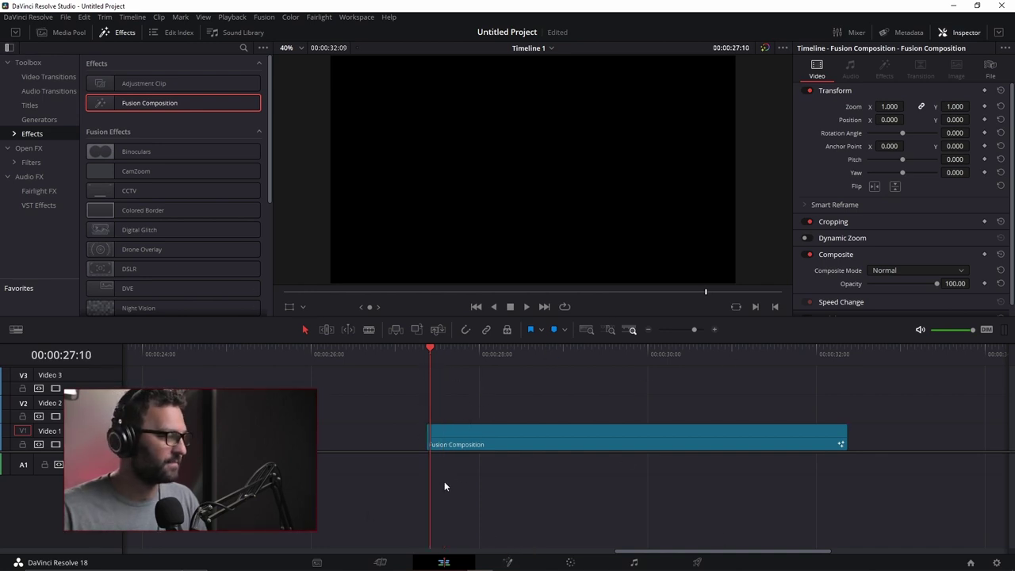
mouse_move(683, 568)
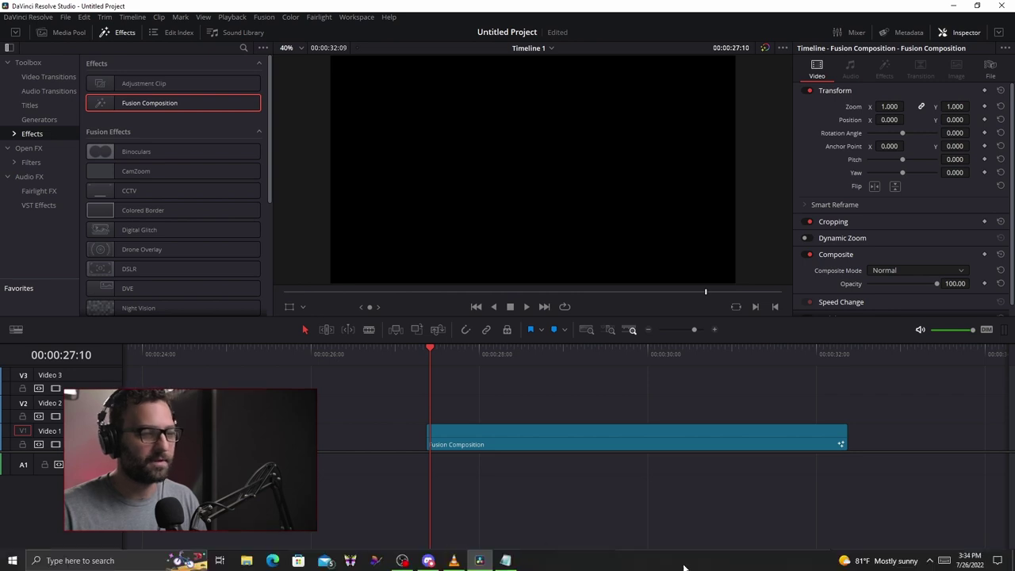
key(shift+5)
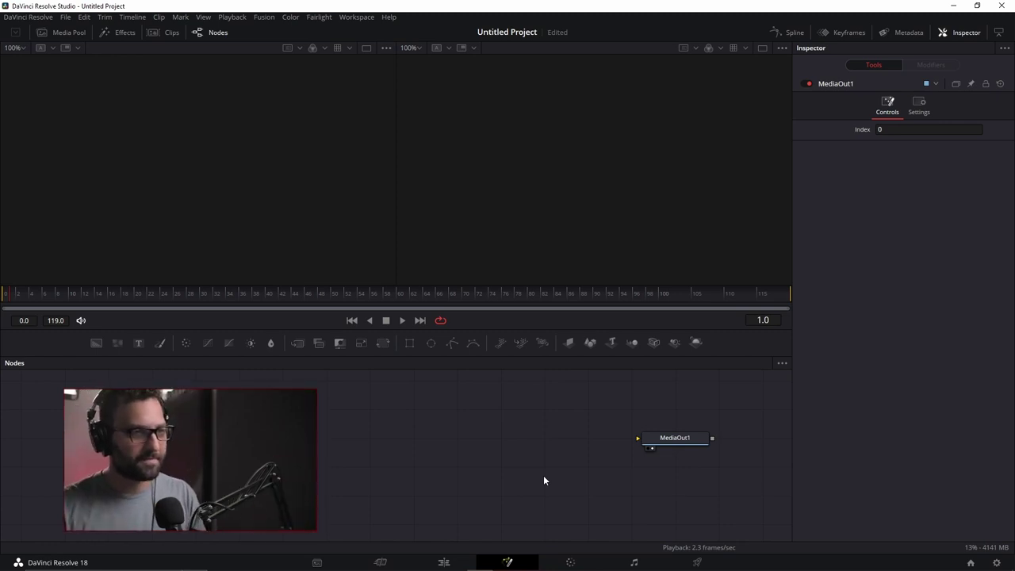
- Add Renderer3D and Merge3D nodes wired Merge3D1 → Renderer3D1 → MediaOut1
click(696, 343)
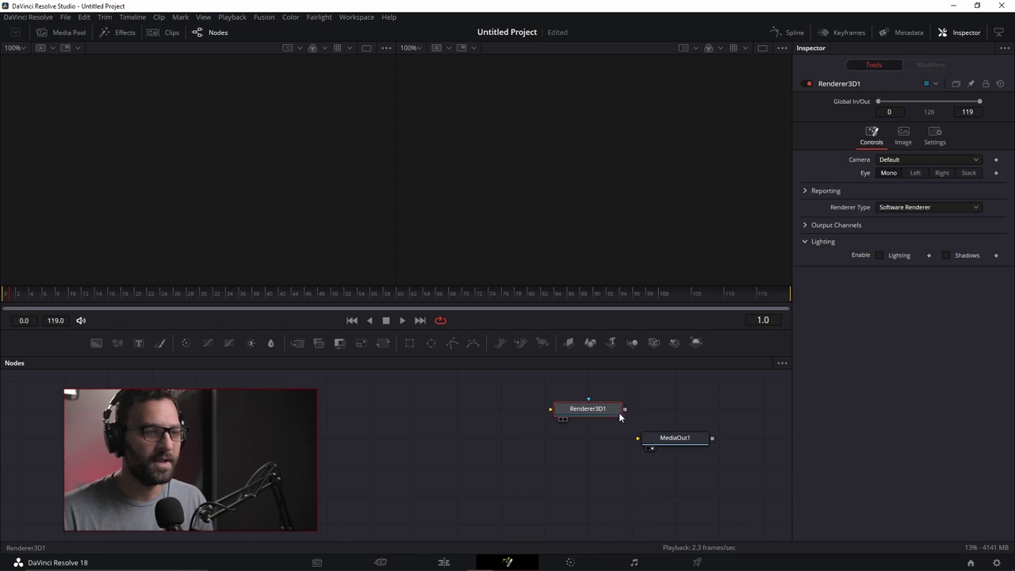
drag(625, 410, 652, 445)
drag(586, 409, 586, 438)
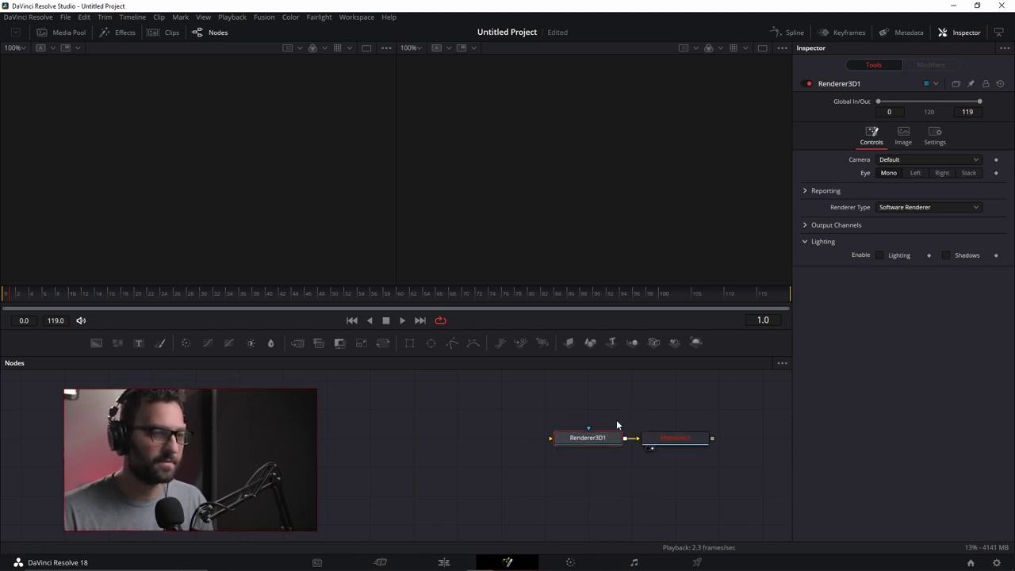
click(633, 344)
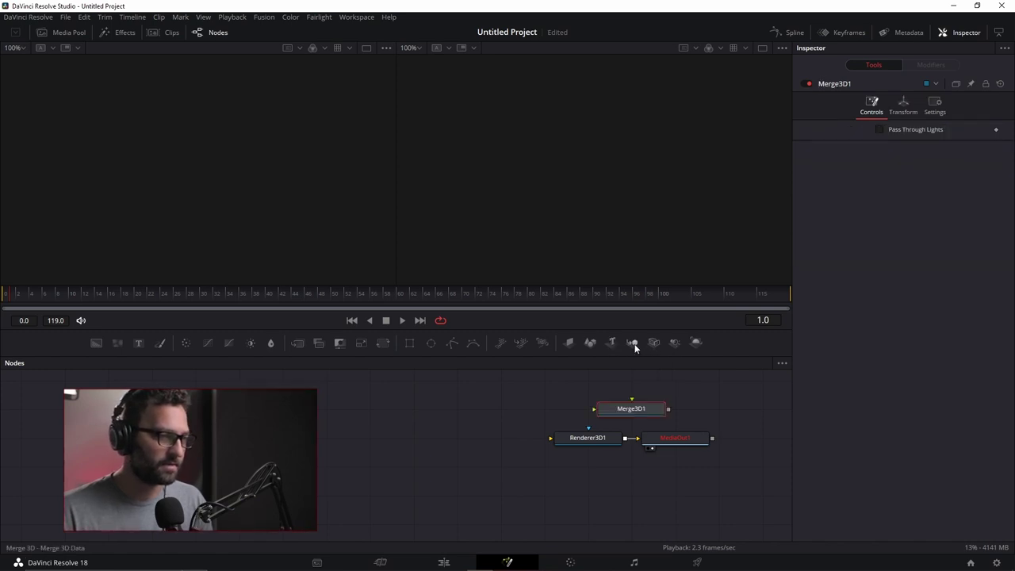
drag(659, 409, 577, 438)
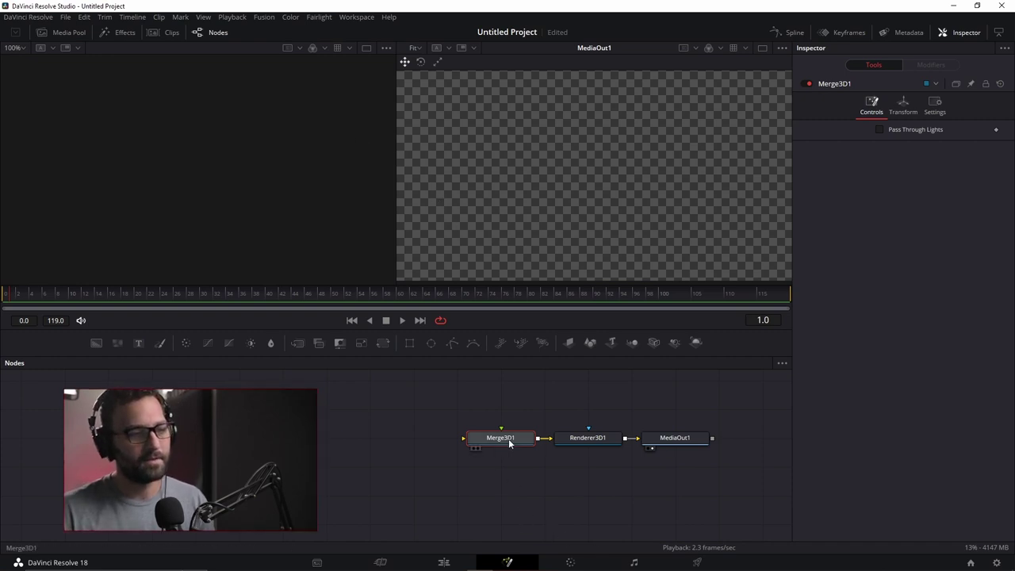
- Inspect MediaOut1, then show Merge3D1's 3D scene in the left viewer
click(670, 444)
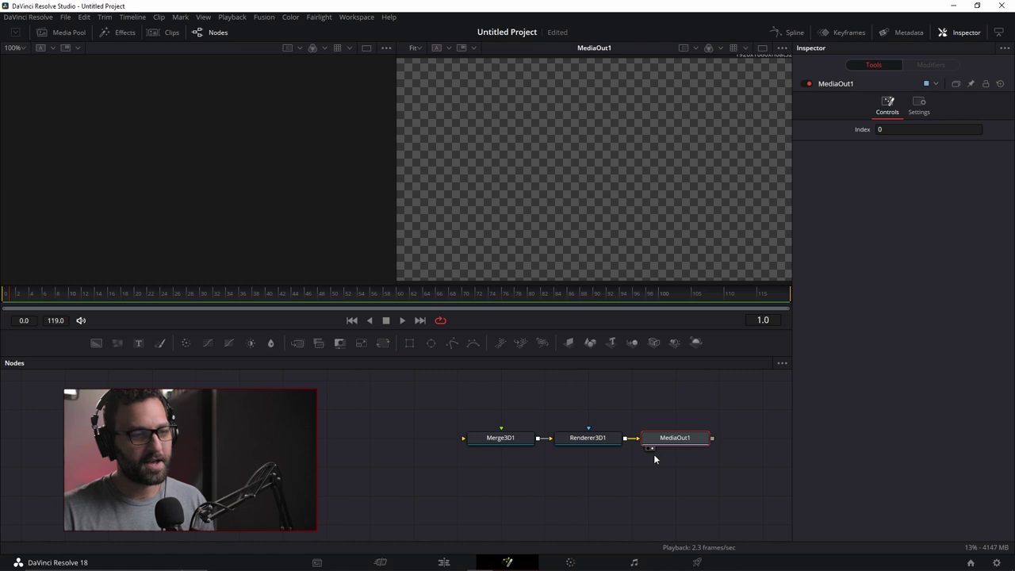
scroll(659, 450, up, 3)
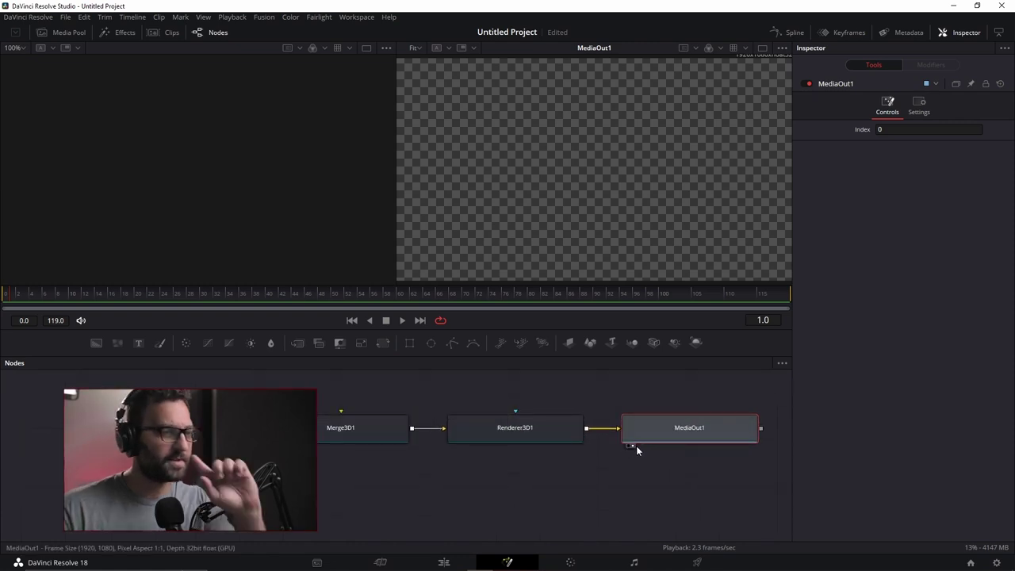
mouse_move(647, 439)
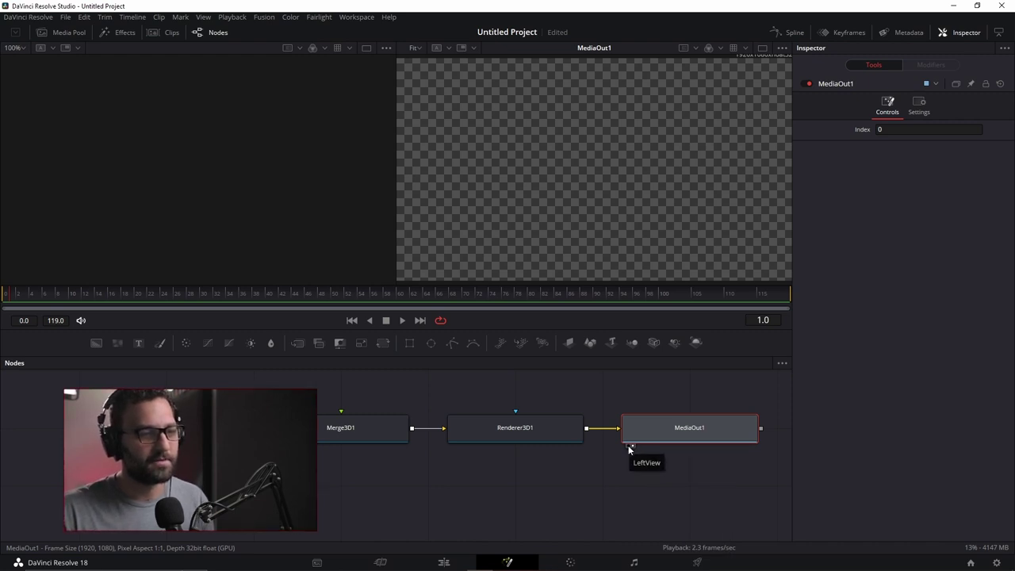
scroll(628, 444, down, 3)
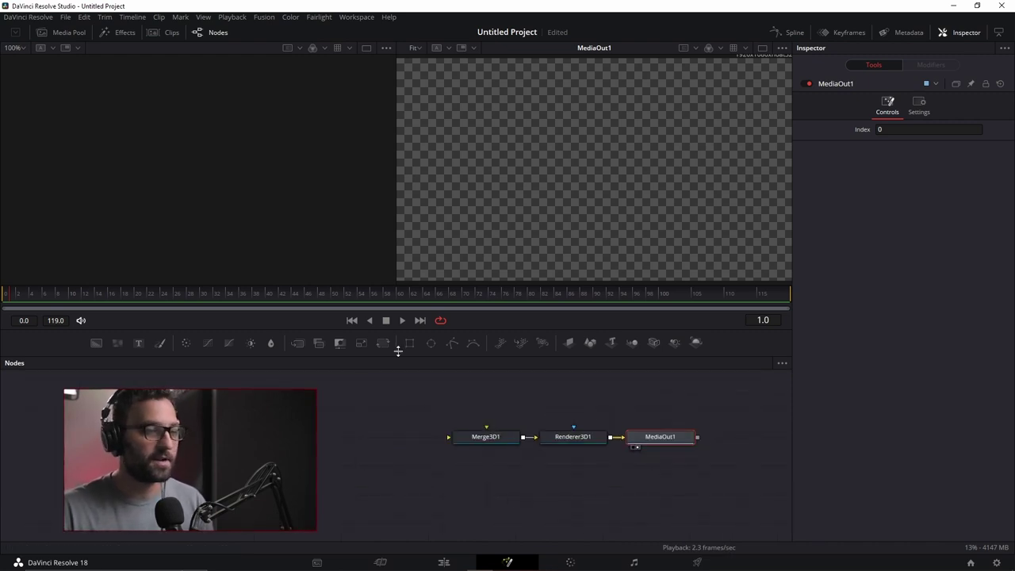
click(497, 439)
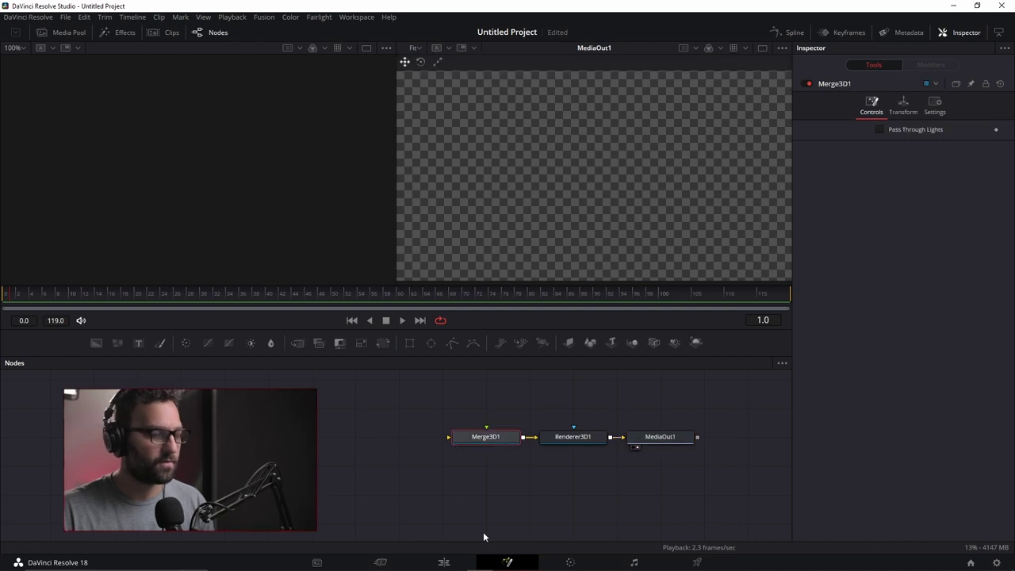
key(1)
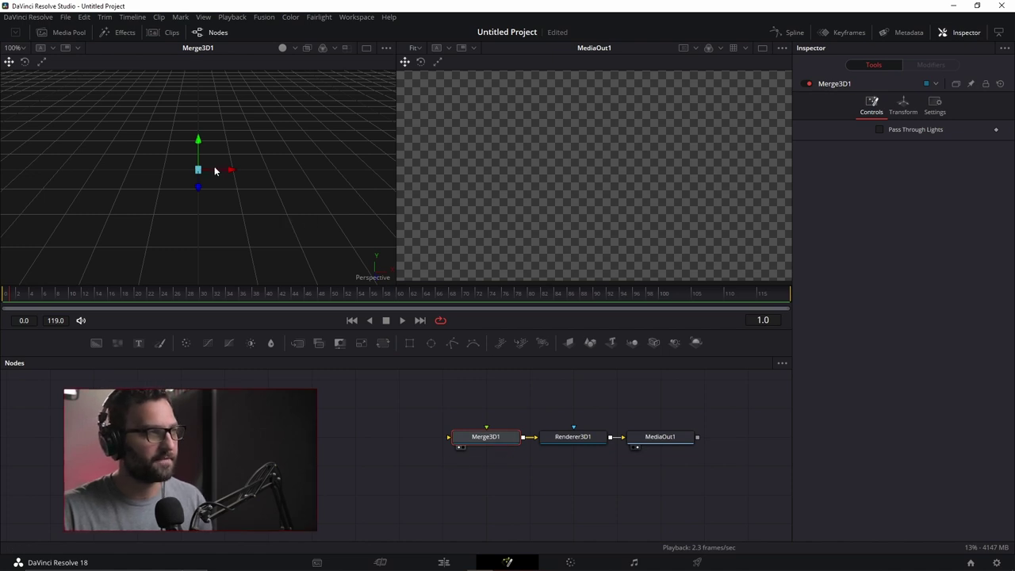
click(139, 206)
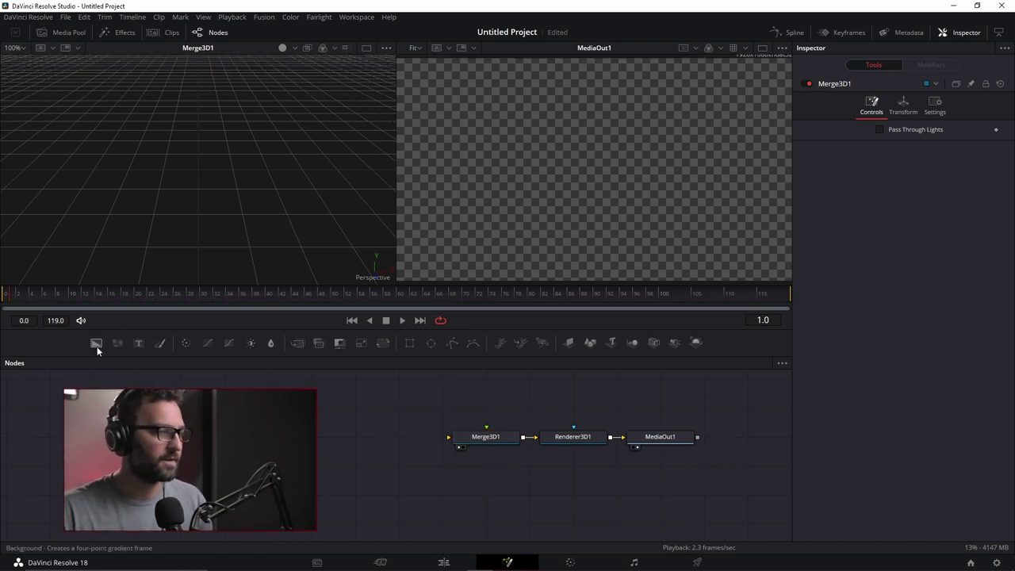
click(96, 346)
drag(199, 444, 420, 405)
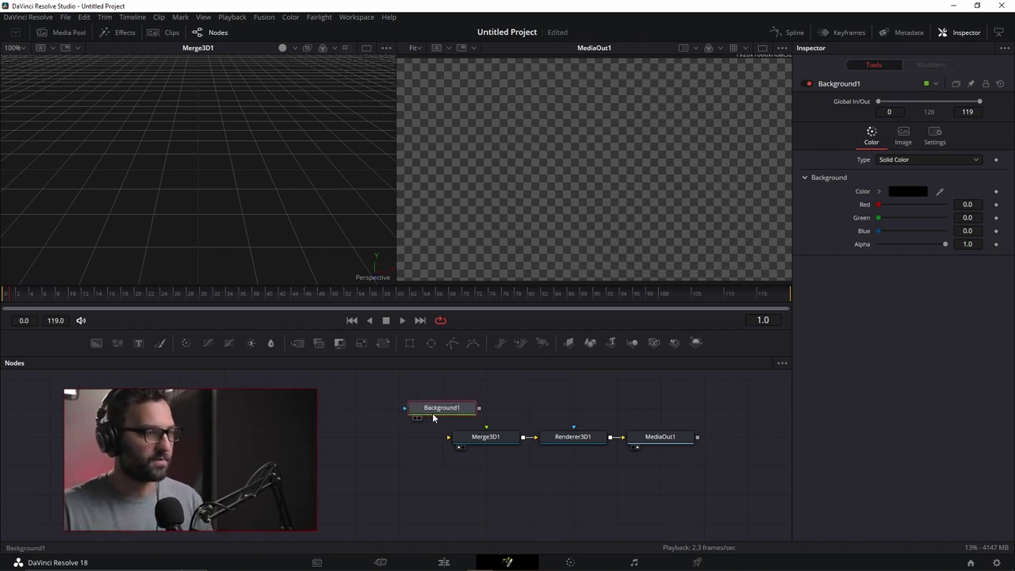
key(1)
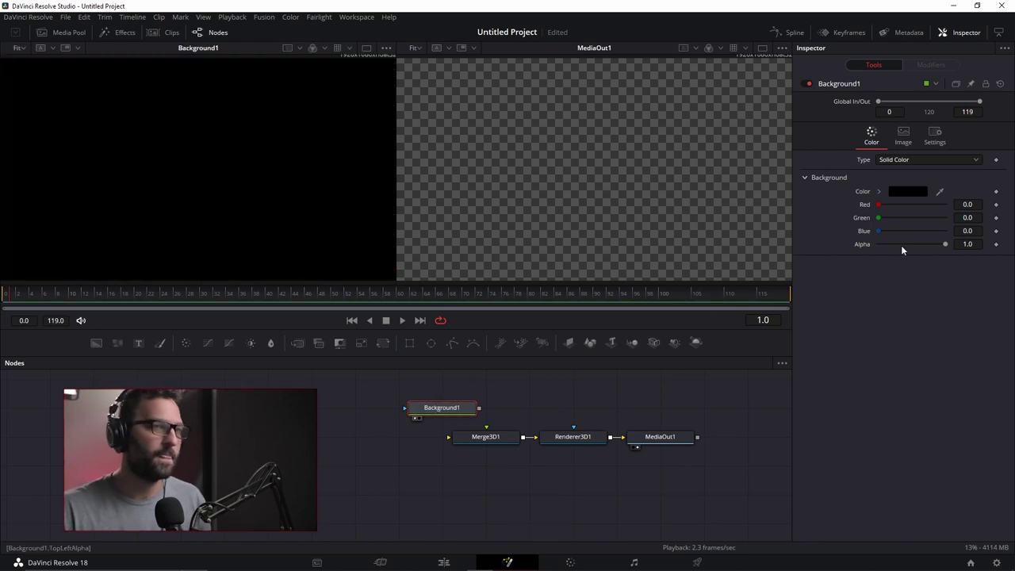
drag(877, 205, 902, 205)
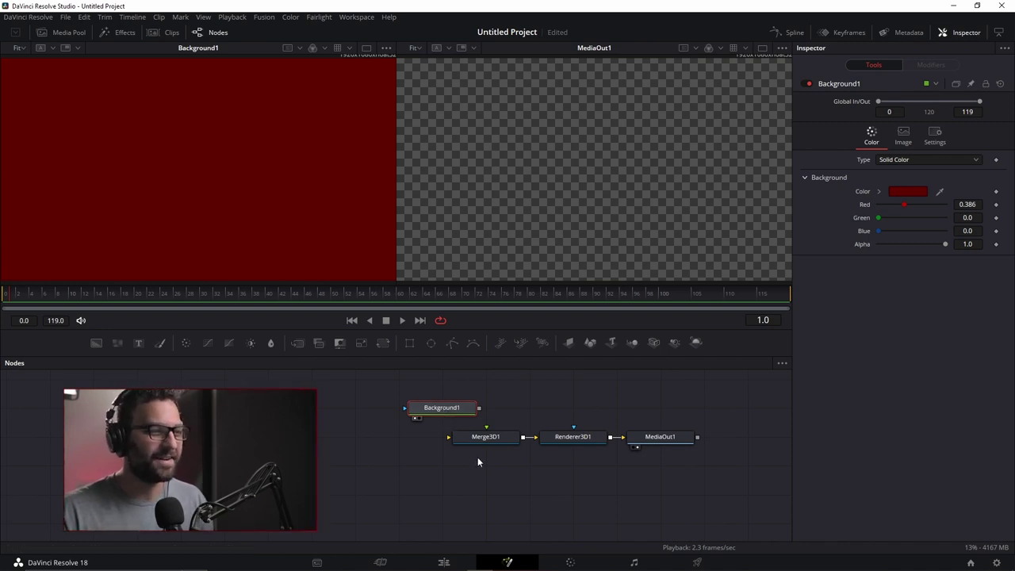
key(Delete)
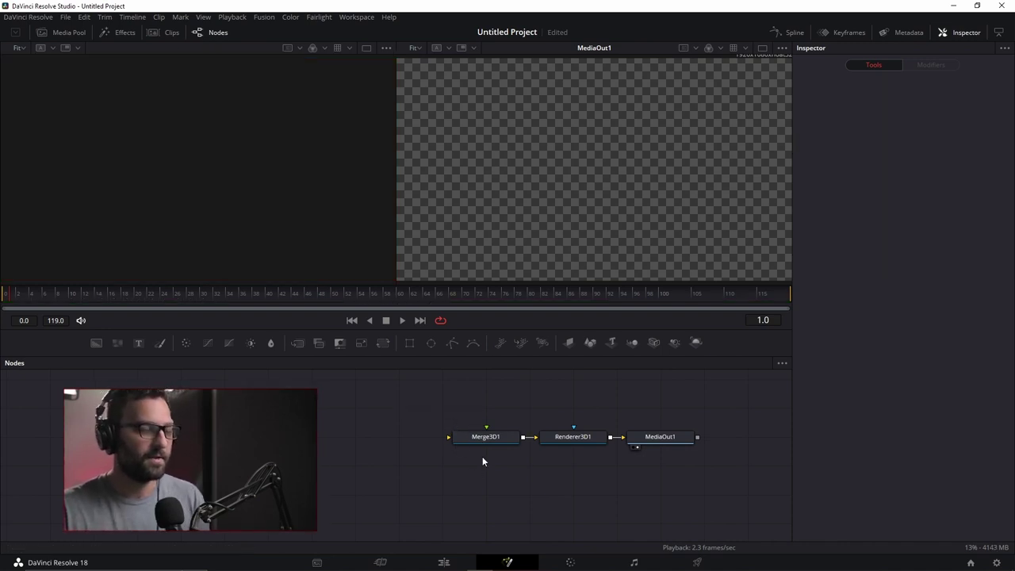
click(487, 441)
key(1)
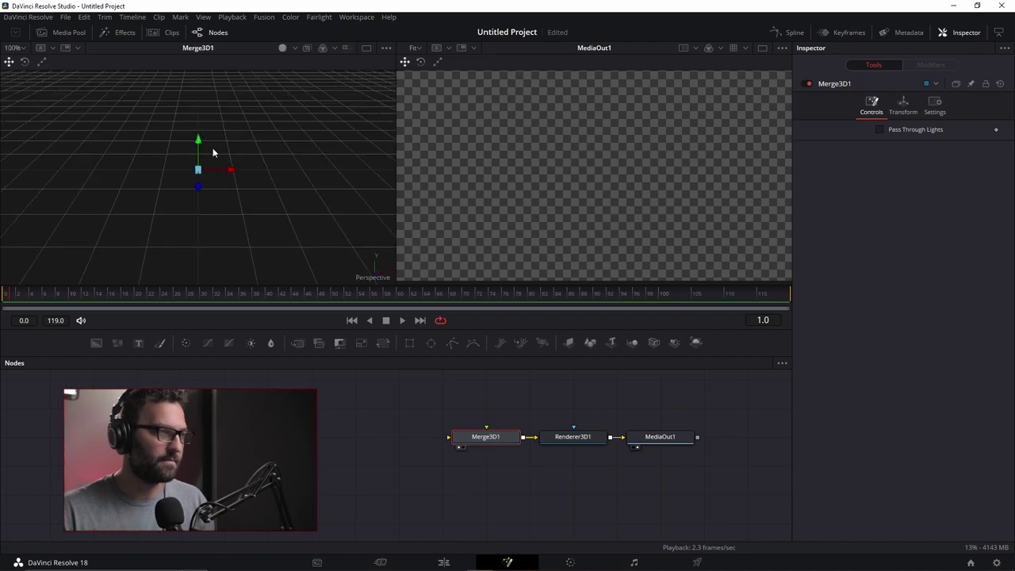
key(2)
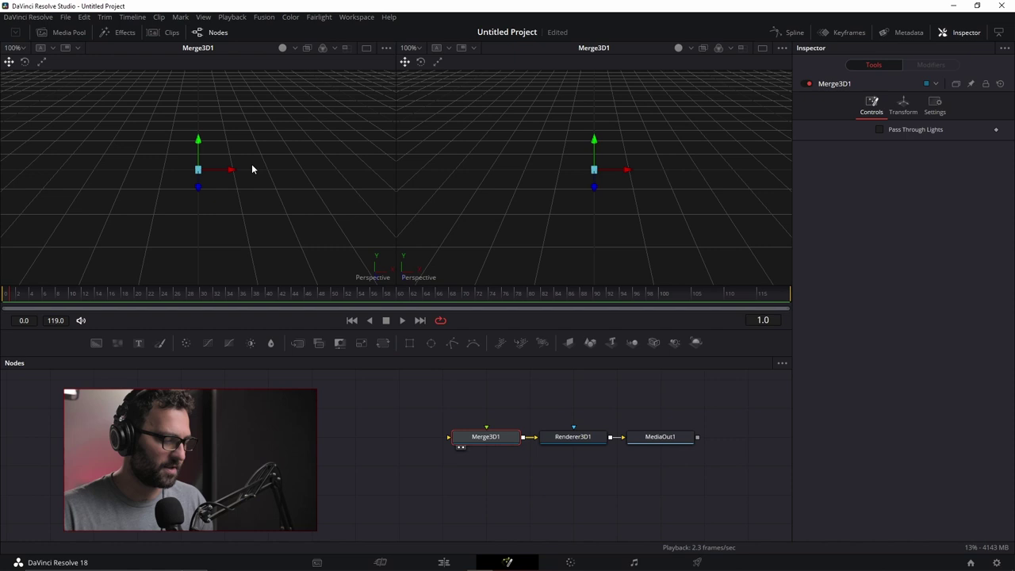
drag(222, 165, 306, 142)
drag(449, 158, 546, 147)
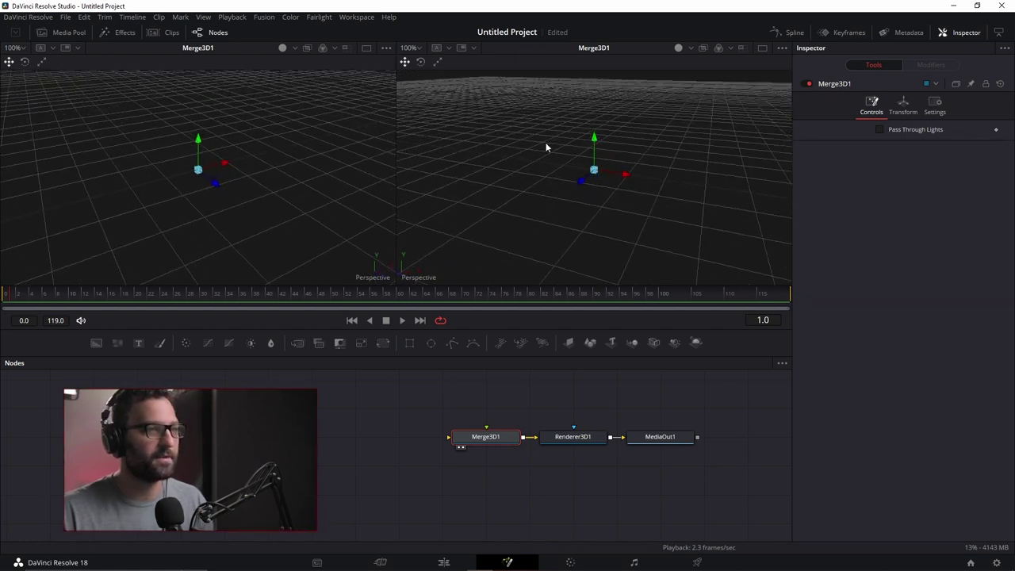
click(674, 439)
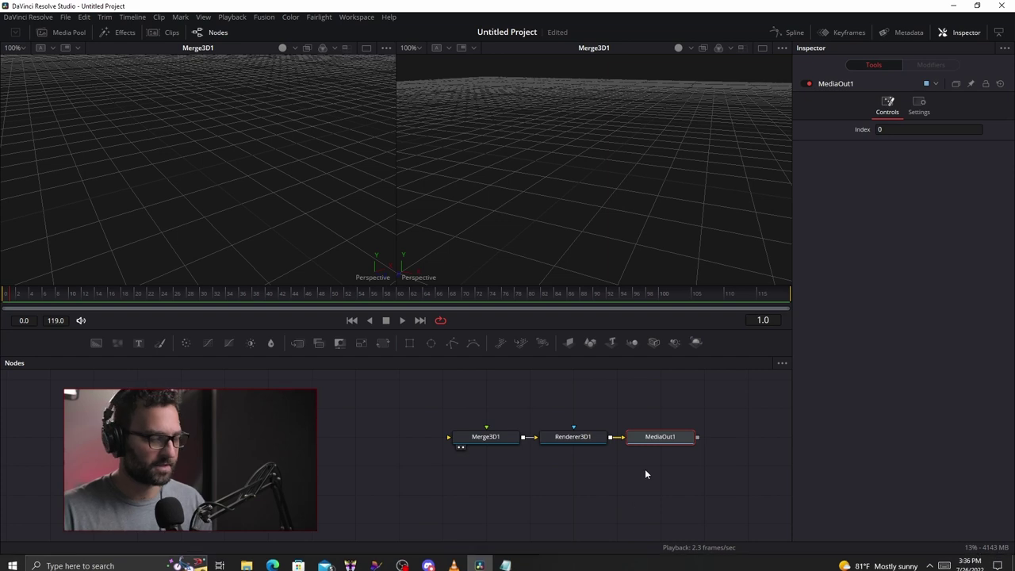
key(2)
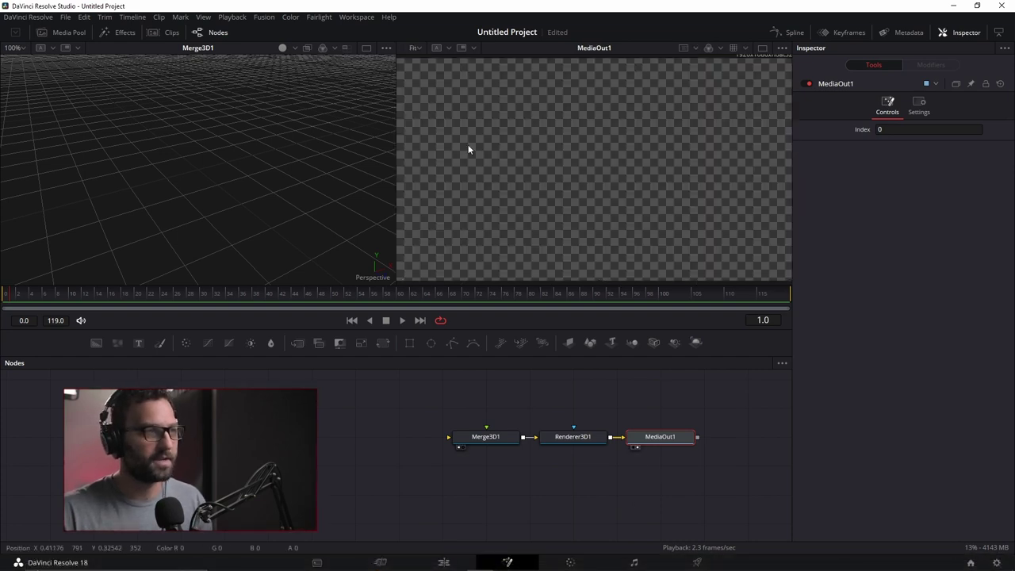
click(479, 438)
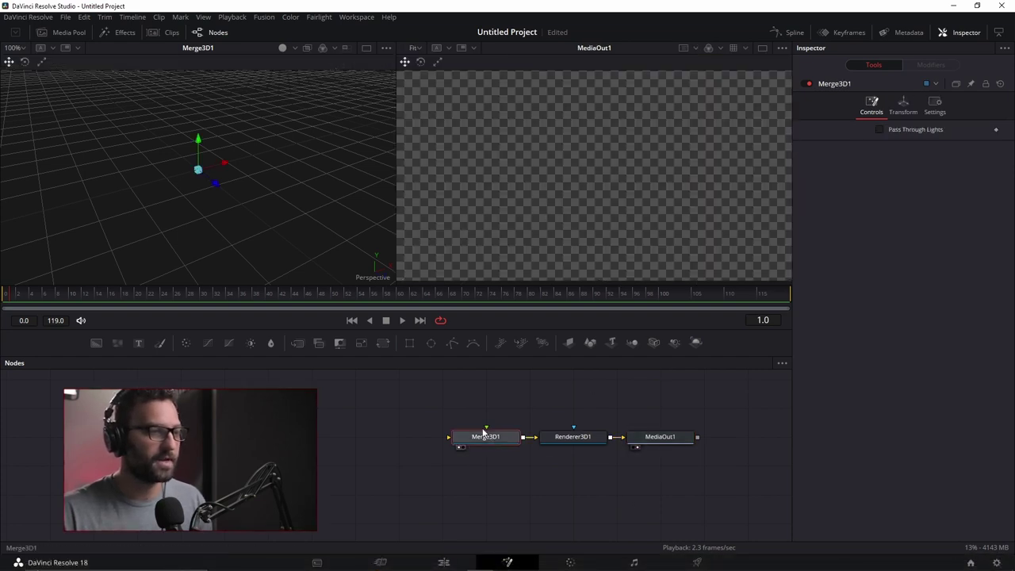
click(610, 343)
- Place the new Text3D node above Merge3D1 and enter the text 'baX is cool I guess'
drag(464, 398, 486, 450)
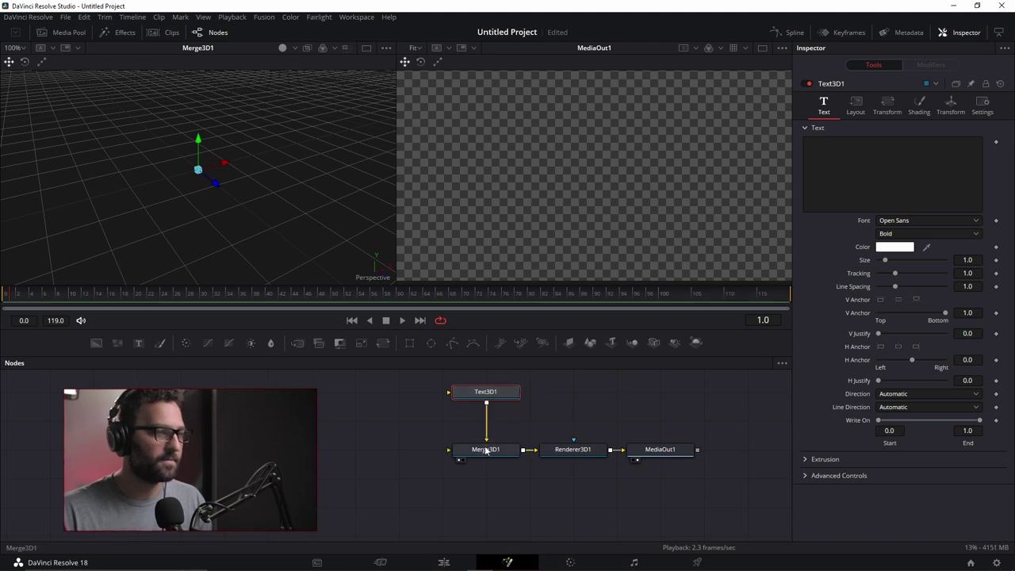
click(897, 160)
text(b)
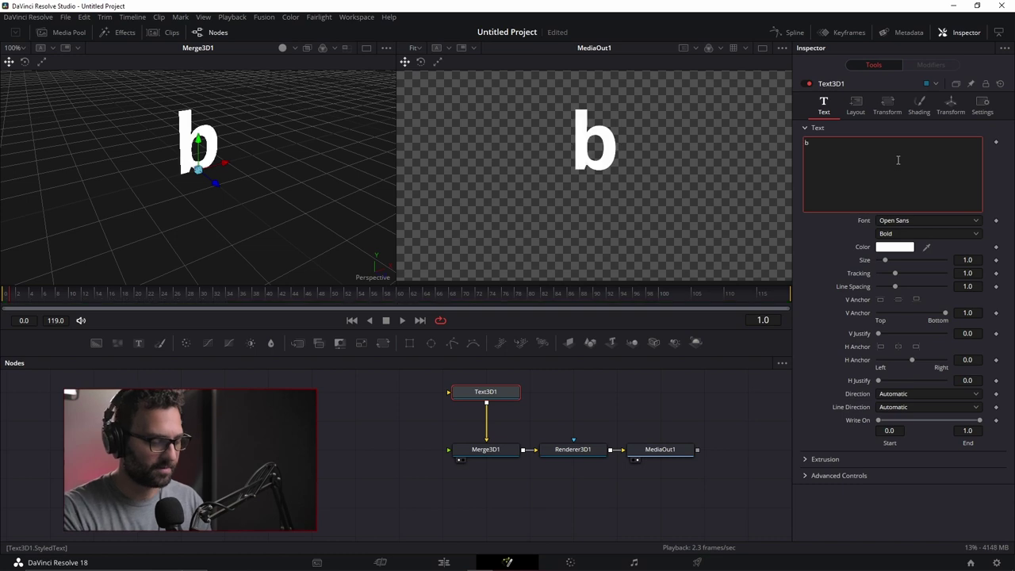
text(aX)
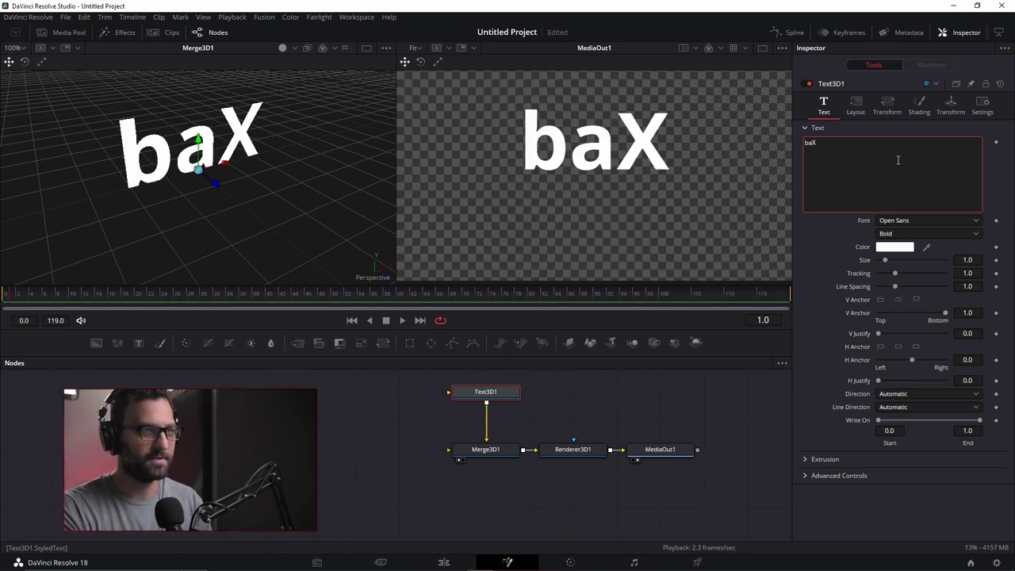
text( is cool I guess)
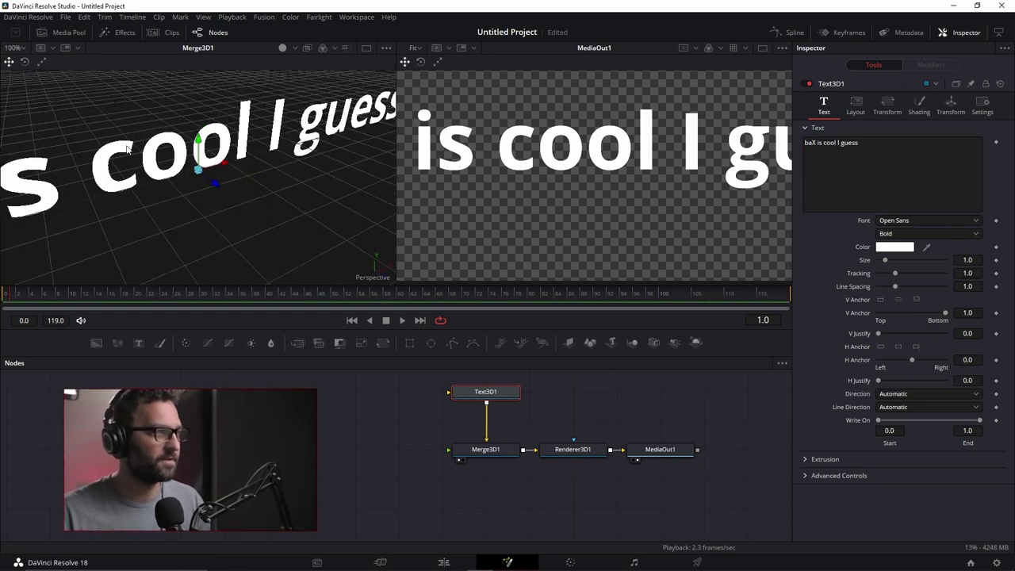
scroll(195, 137, down, 5)
scroll(193, 143, up, 3)
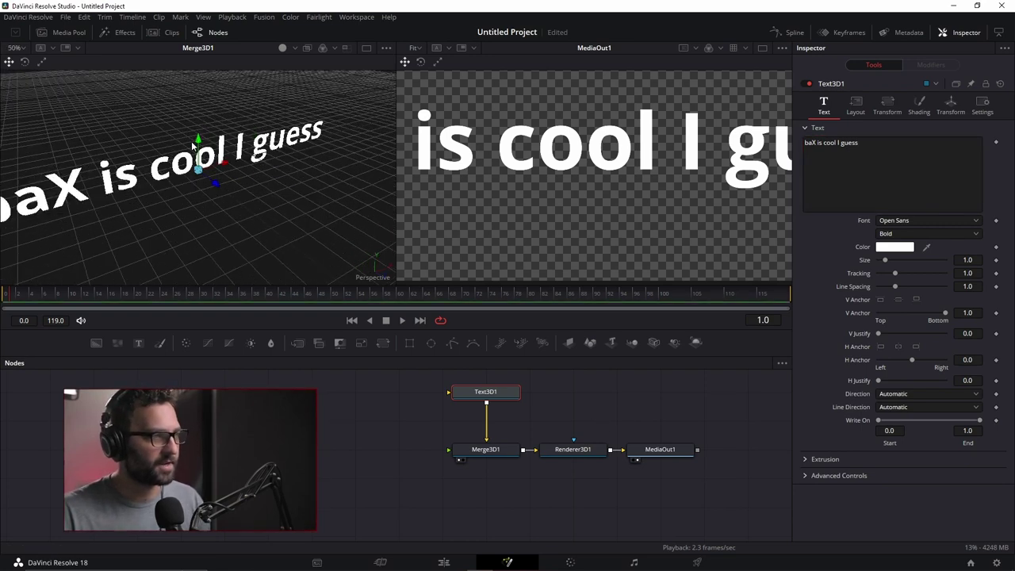
scroll(192, 146, down, 4)
scroll(192, 147, up, 1)
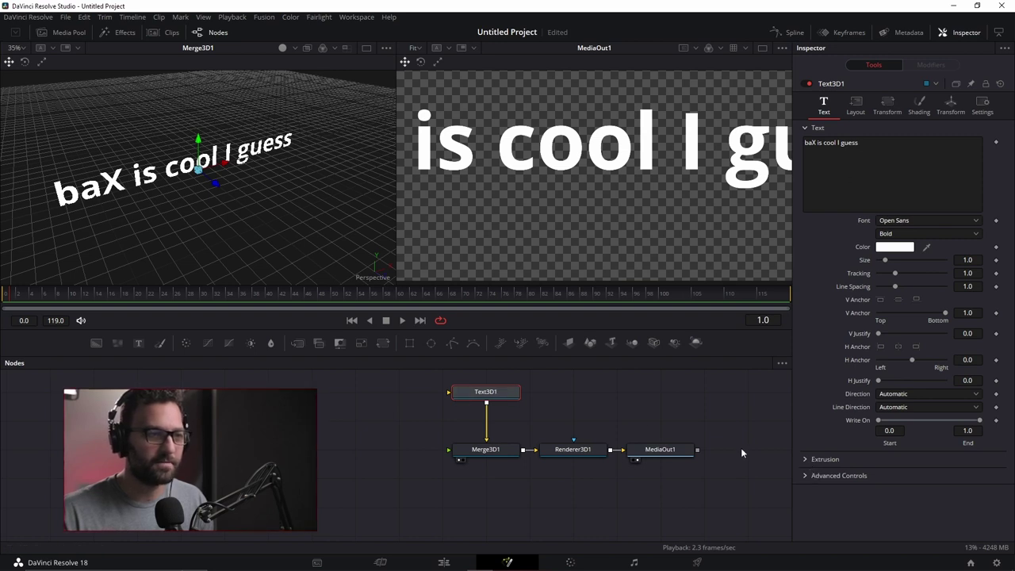
click(804, 459)
scroll(810, 400, down, 1)
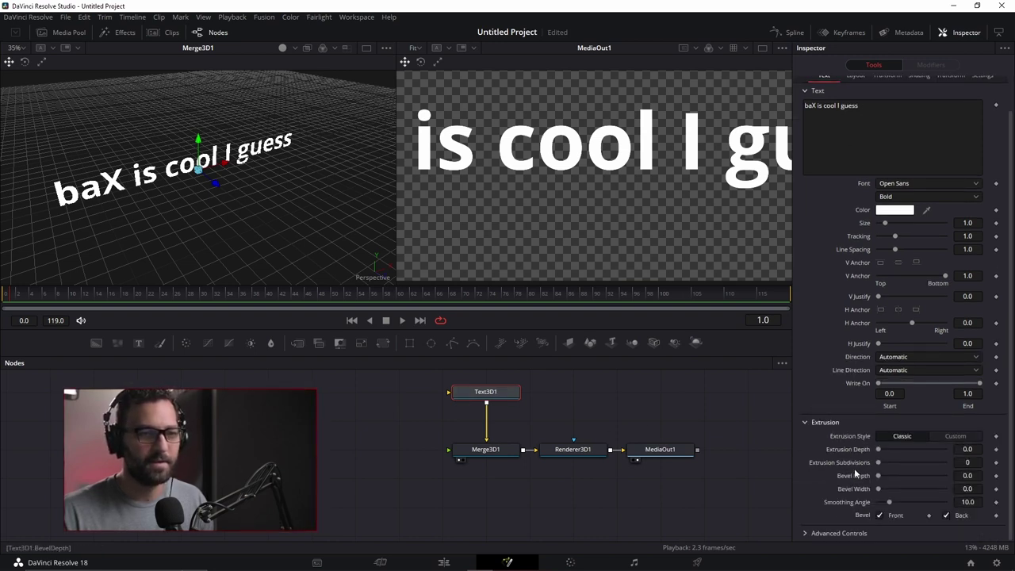
drag(878, 448, 951, 448)
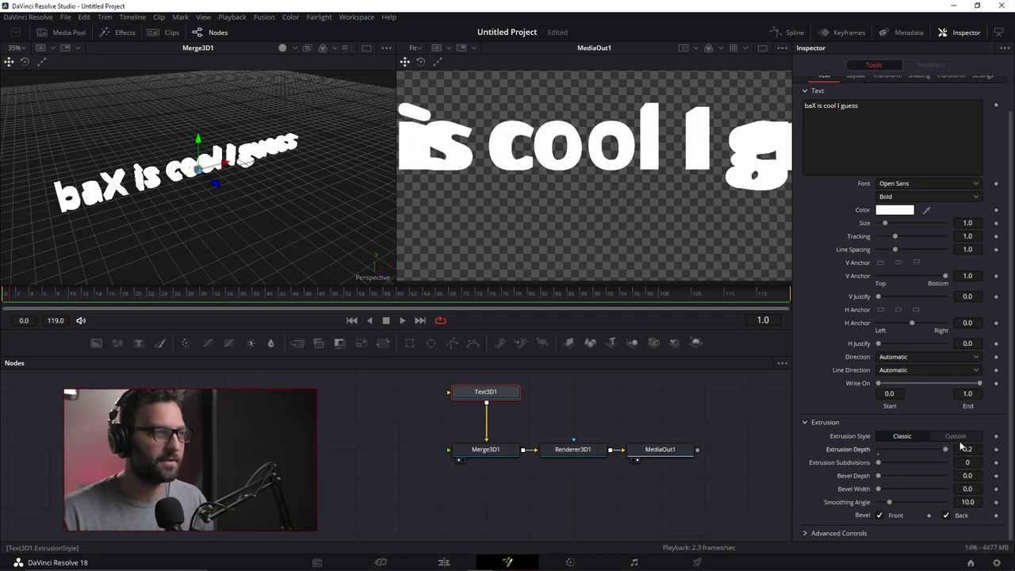
drag(324, 211, 464, 238)
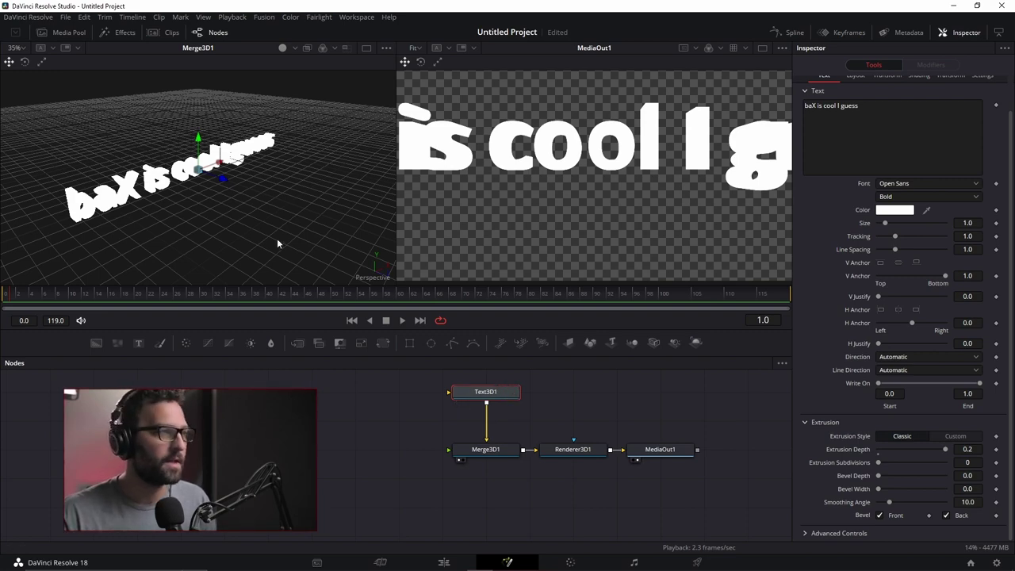
mouse_move(249, 154)
mouse_down()
mouse_move(161, 152)
mouse_move(246, 148)
mouse_up()
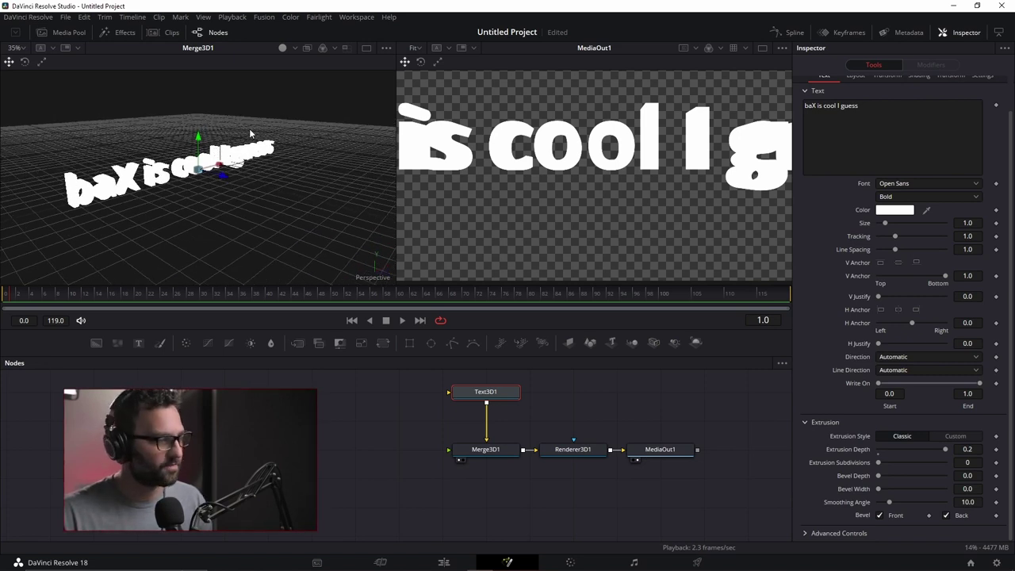
drag(250, 133, 242, 164)
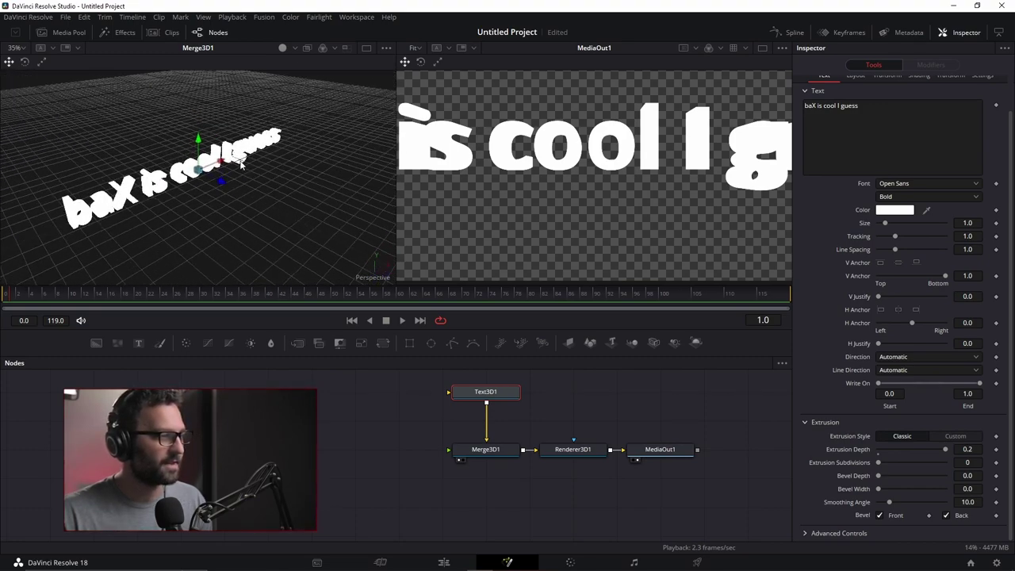
drag(210, 125, 168, 127)
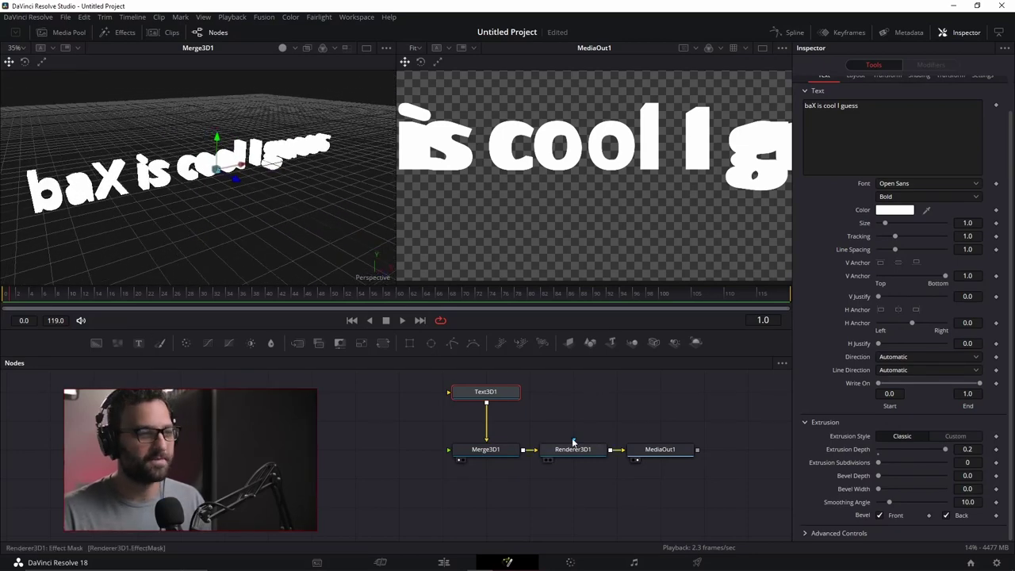
click(596, 415)
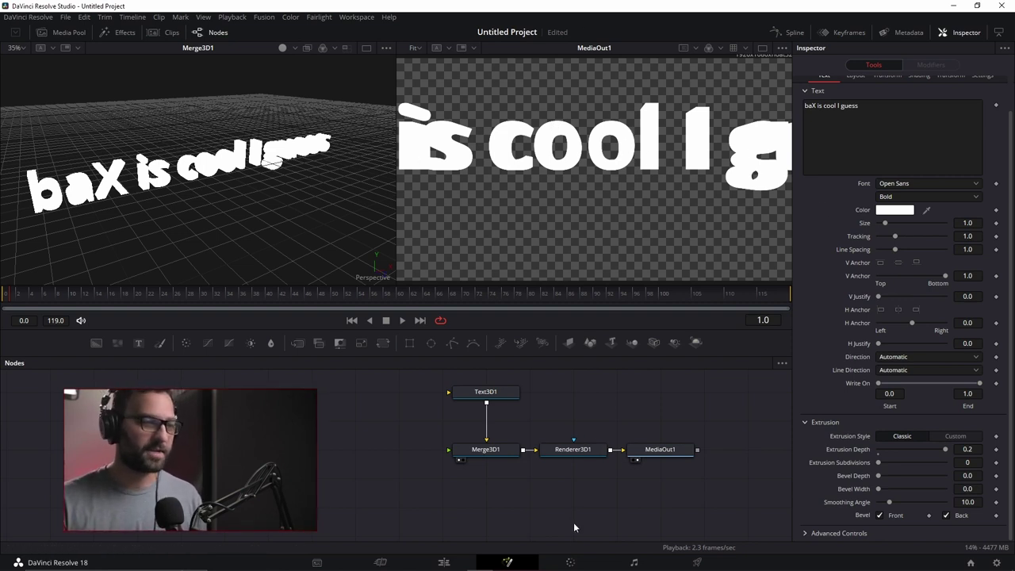
- Enable Lighting and Shadows on Renderer3D1
click(574, 450)
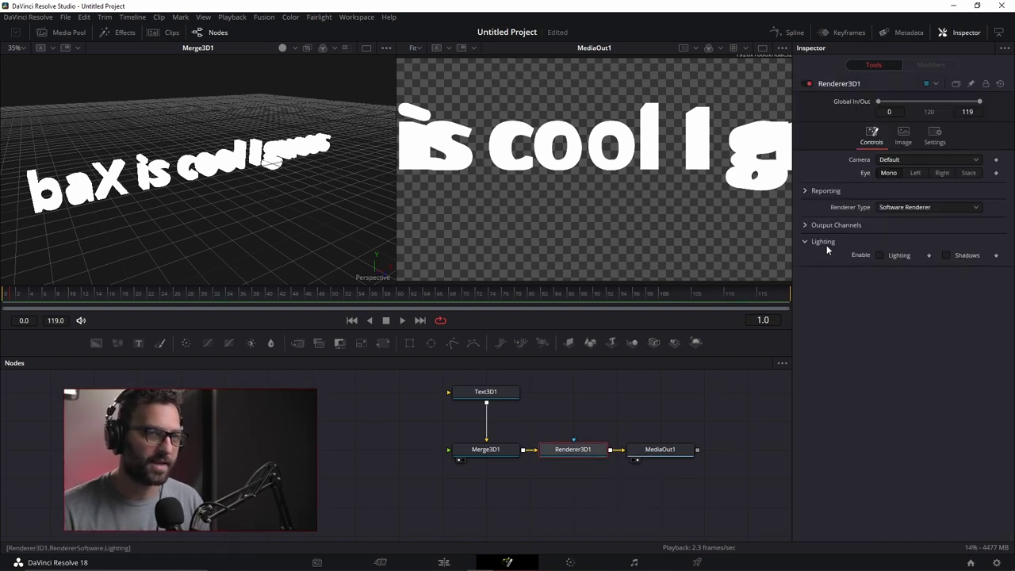
click(879, 255)
click(945, 255)
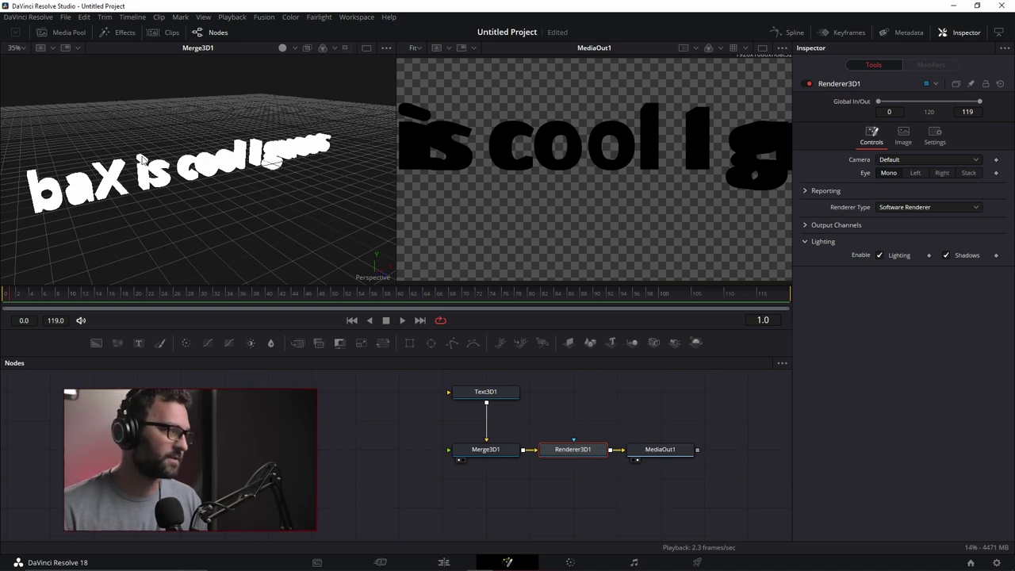
- Turn on Lighting and Shadows in the 3D viewer's 3D Options and face the text front
right_click(195, 117)
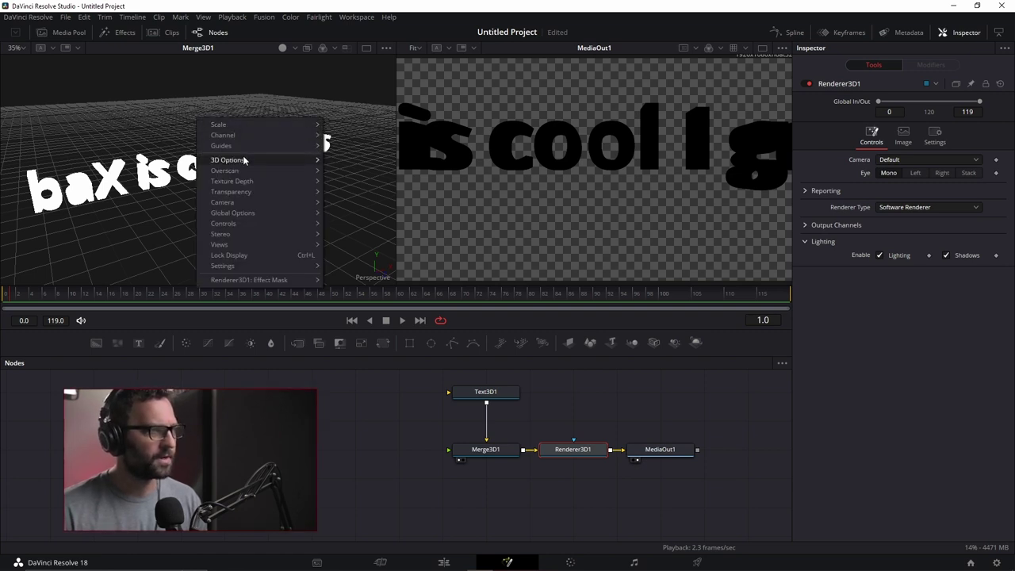
mouse_move(240, 162)
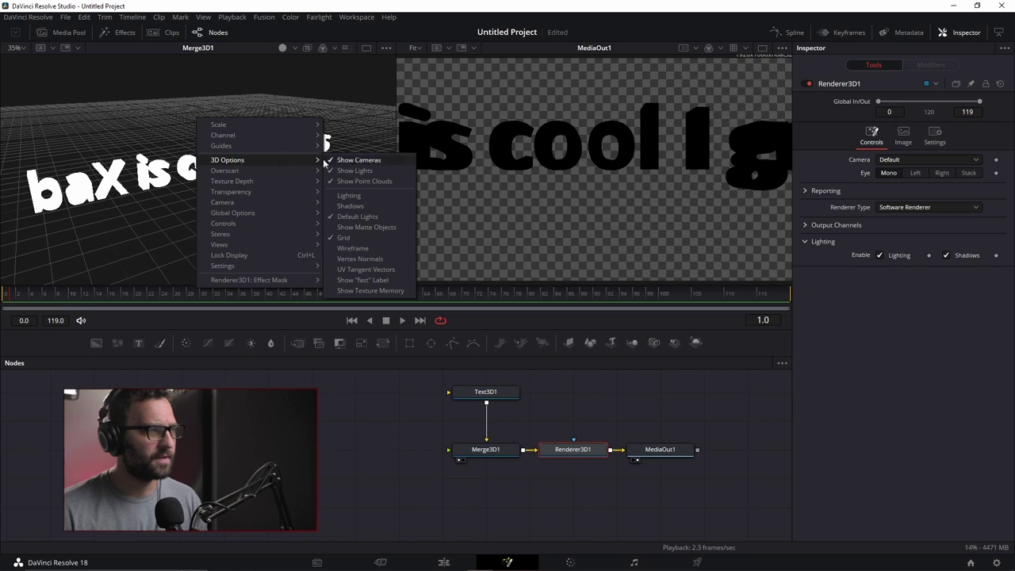
click(349, 195)
right_click(229, 137)
mouse_move(262, 177)
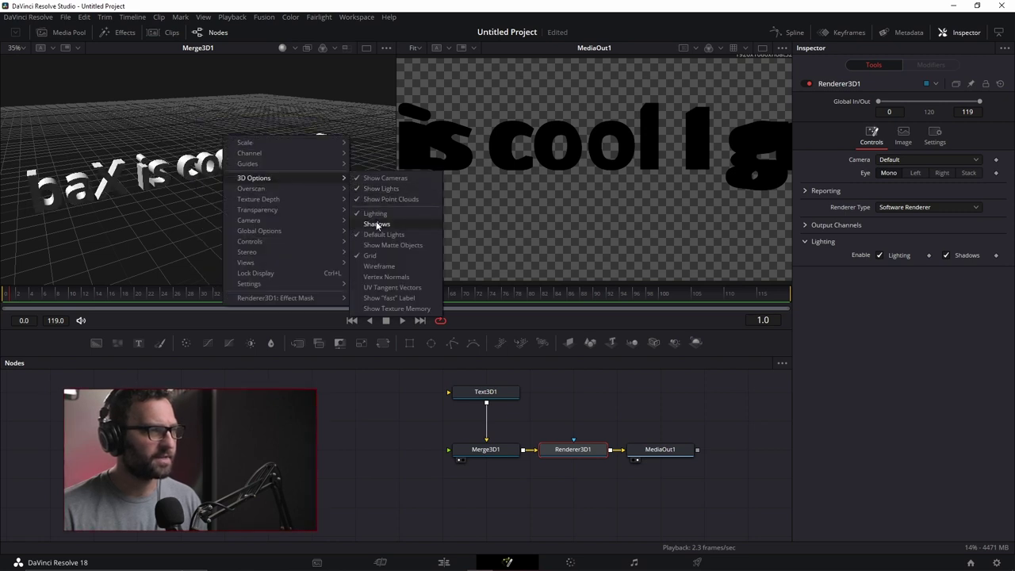
click(377, 225)
drag(340, 198, 140, 168)
scroll(261, 199, down, 2)
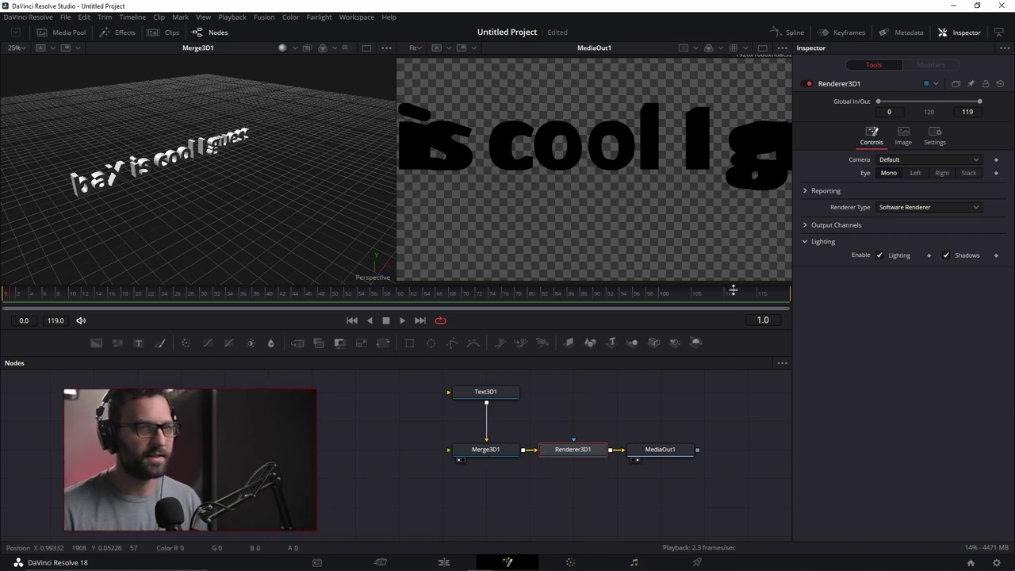
click(593, 392)
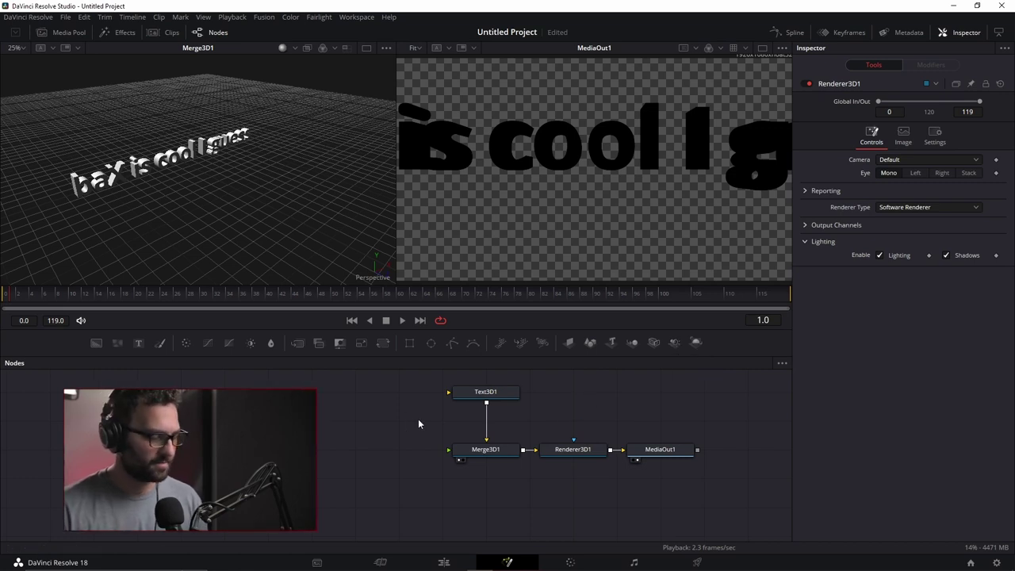
- Add a Directional Light node and connect its output into Merge3D1
key(shift+space)
text(Directional Blur)
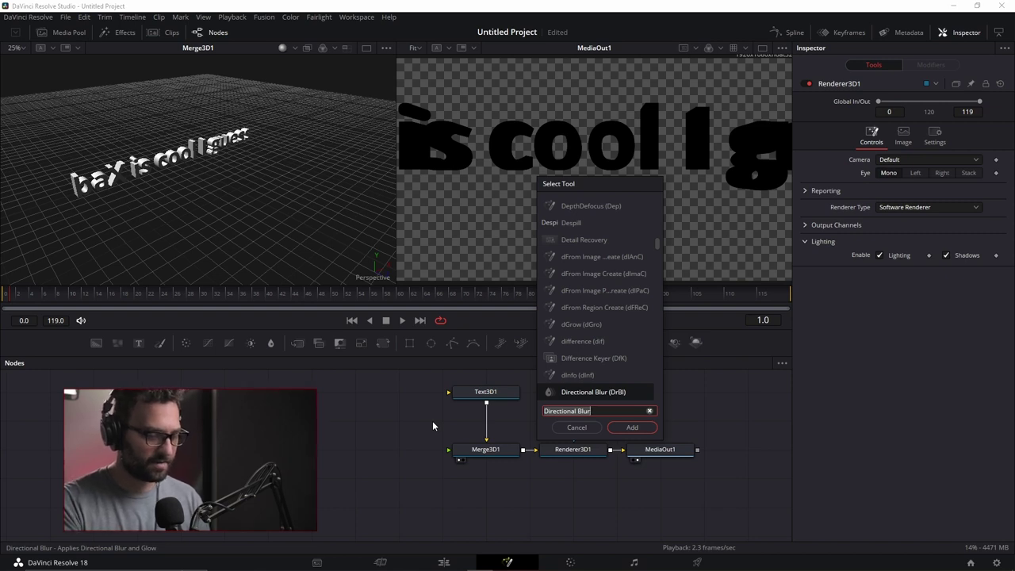
text(light)
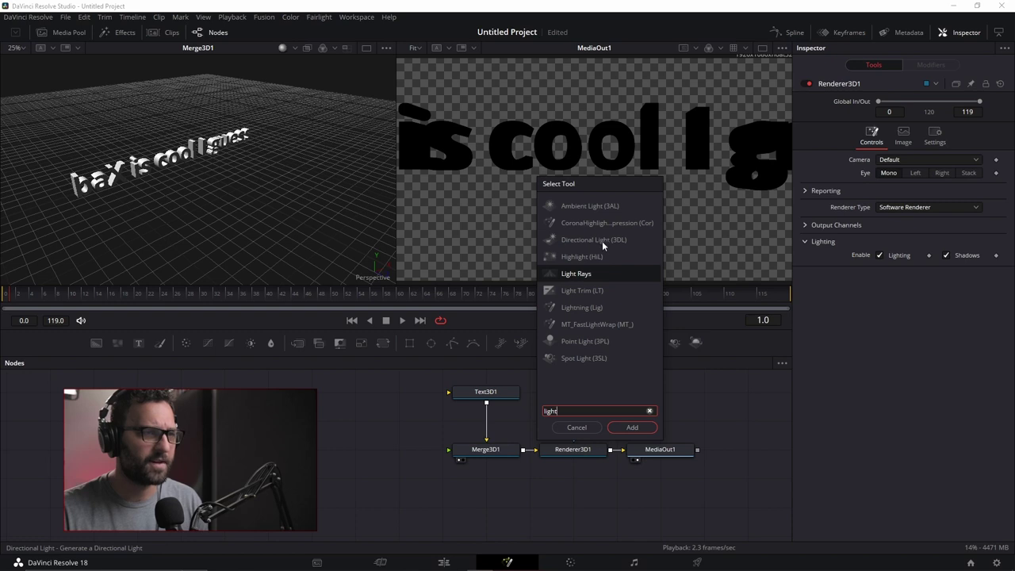
click(580, 241)
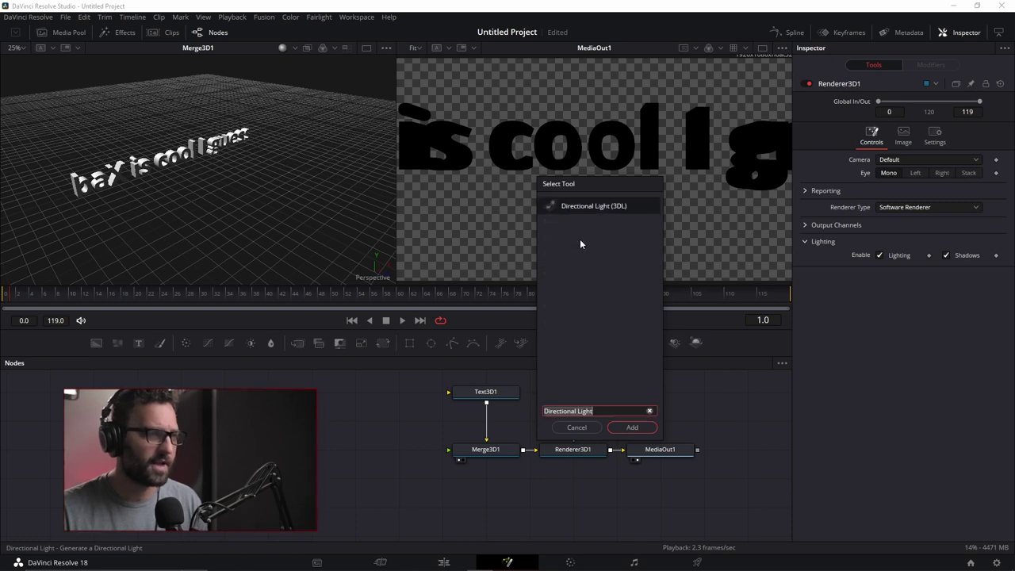
click(632, 427)
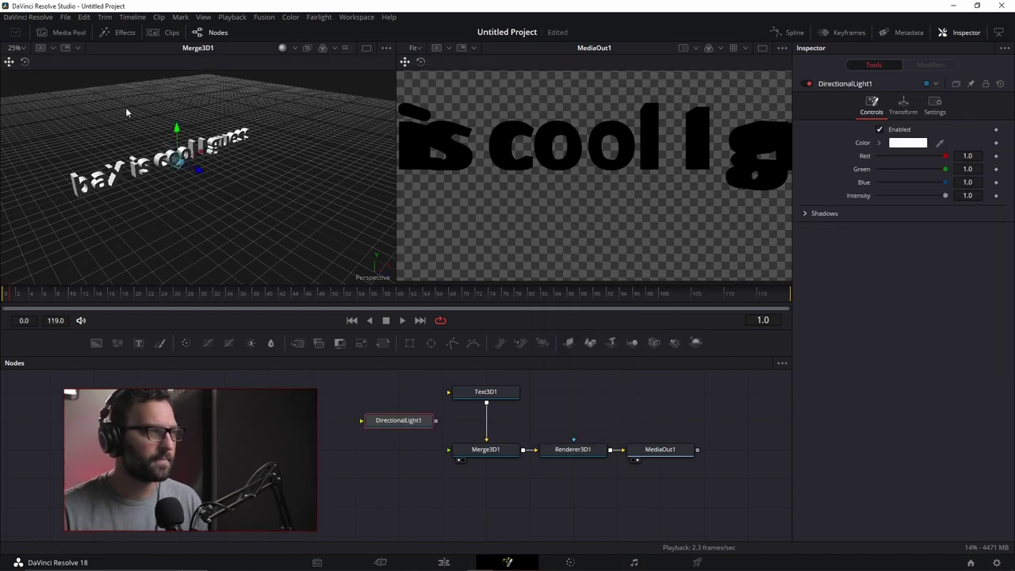
drag(198, 194, 223, 224)
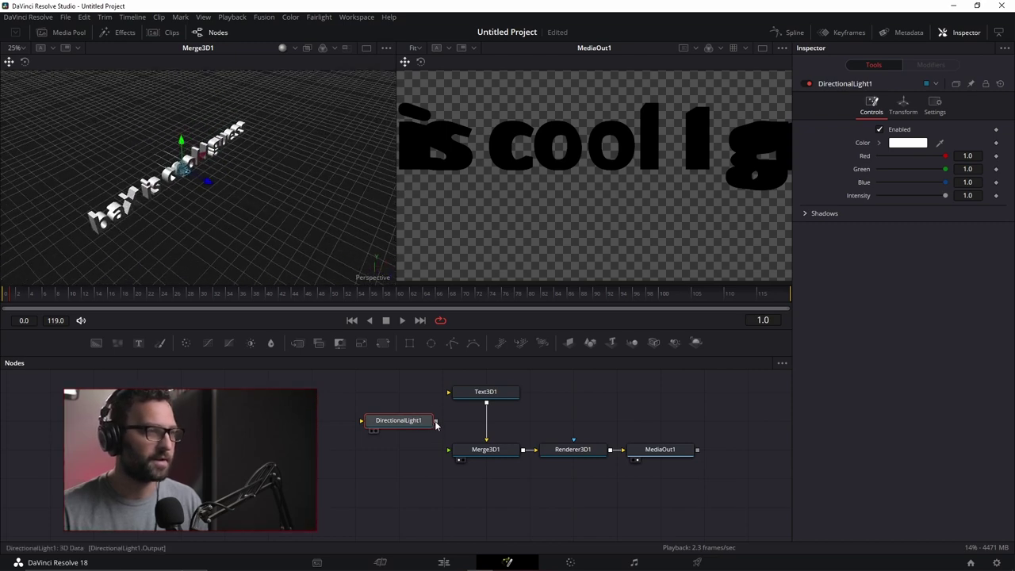
drag(435, 424, 468, 453)
- Raise the directional light higher in the scene using its move gizmo
drag(300, 168, 251, 160)
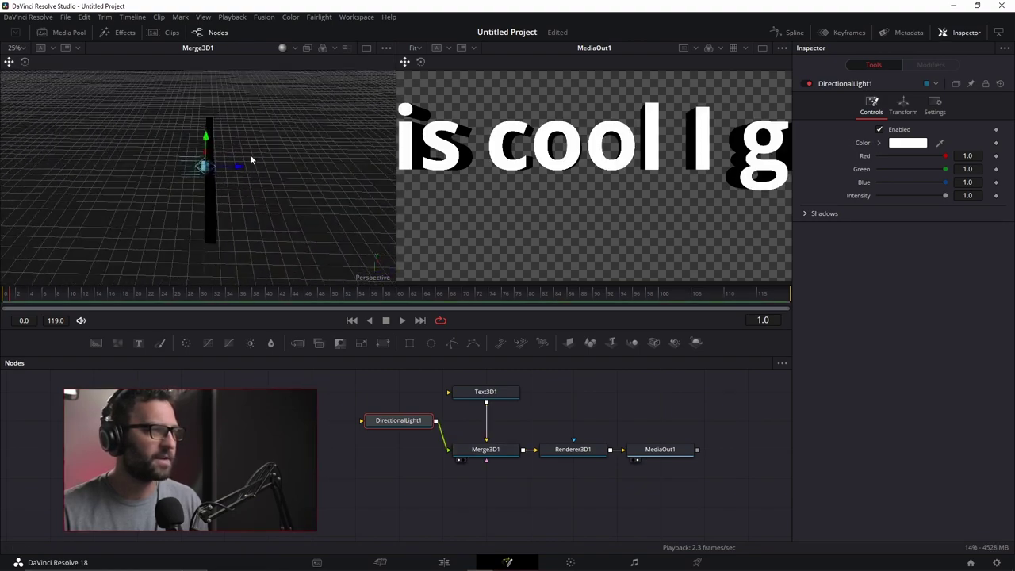
click(26, 62)
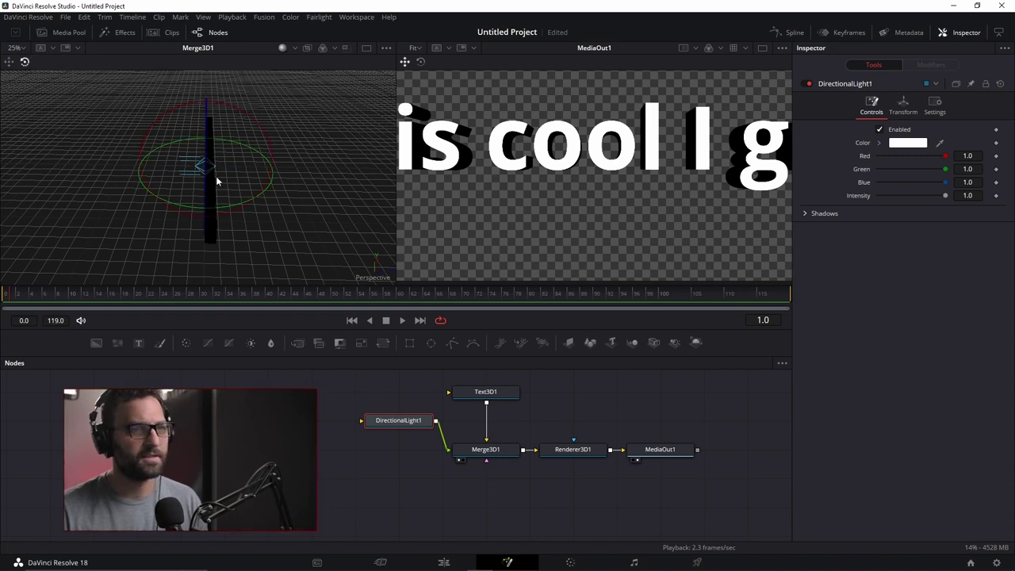
click(9, 62)
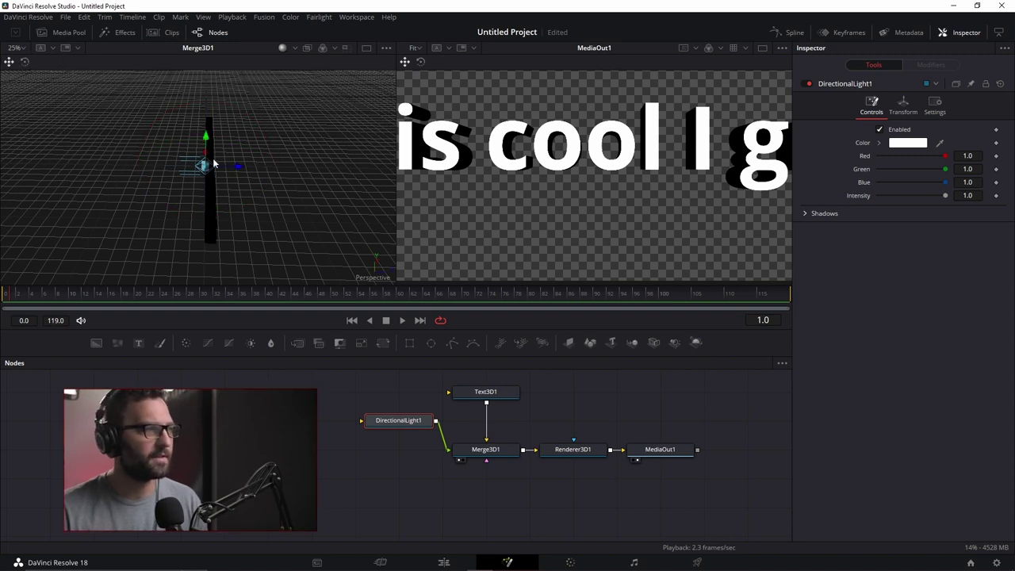
mouse_move(205, 139)
mouse_down()
mouse_move(210, 76)
mouse_move(211, 202)
mouse_move(202, 113)
mouse_move(385, 141)
mouse_move(207, 145)
mouse_move(207, 86)
mouse_move(189, 159)
mouse_move(205, 131)
mouse_up()
mouse_move(283, 147)
mouse_down()
mouse_move(114, 133)
mouse_move(221, 157)
mouse_move(289, 145)
mouse_up()
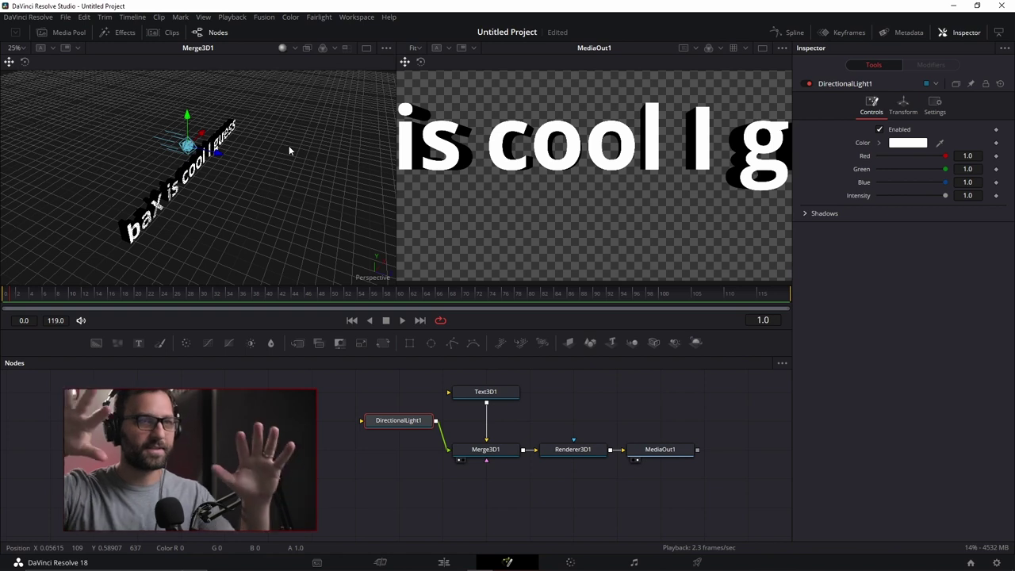
- Tilt the directional light to about -4.3 X rotation and display its Transform values
click(25, 62)
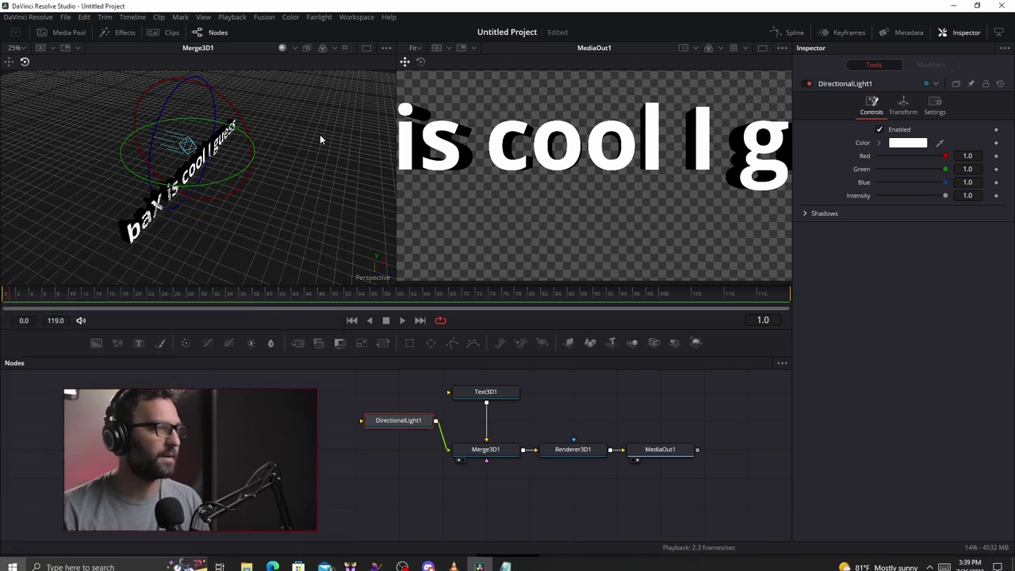
click(25, 62)
drag(309, 127, 264, 140)
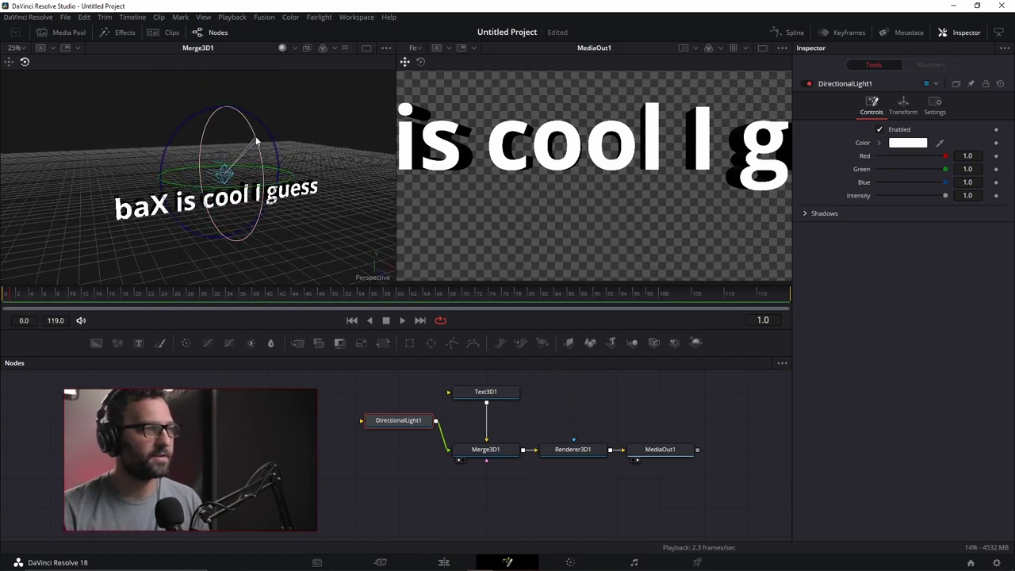
drag(235, 190, 189, 125)
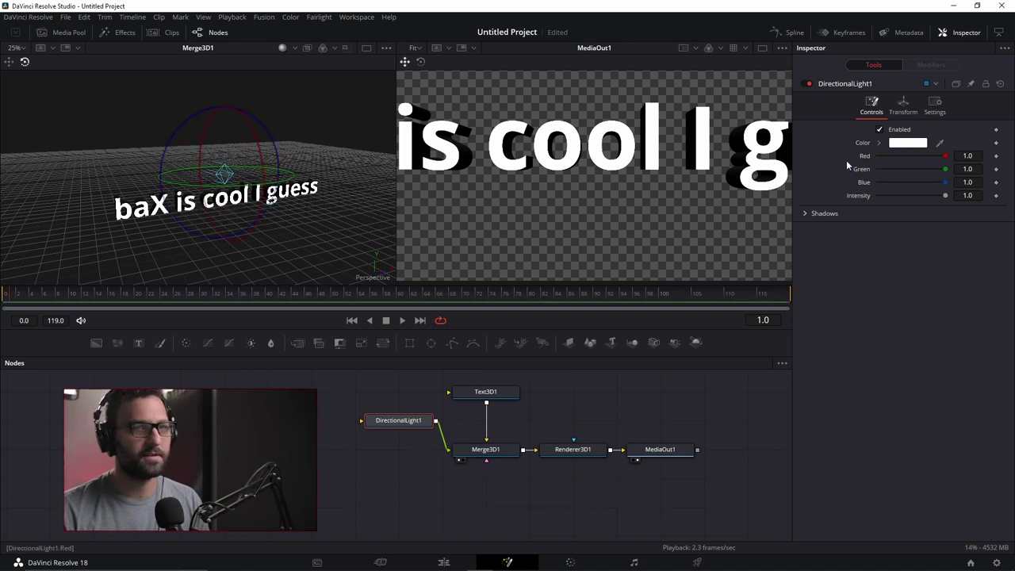
click(903, 104)
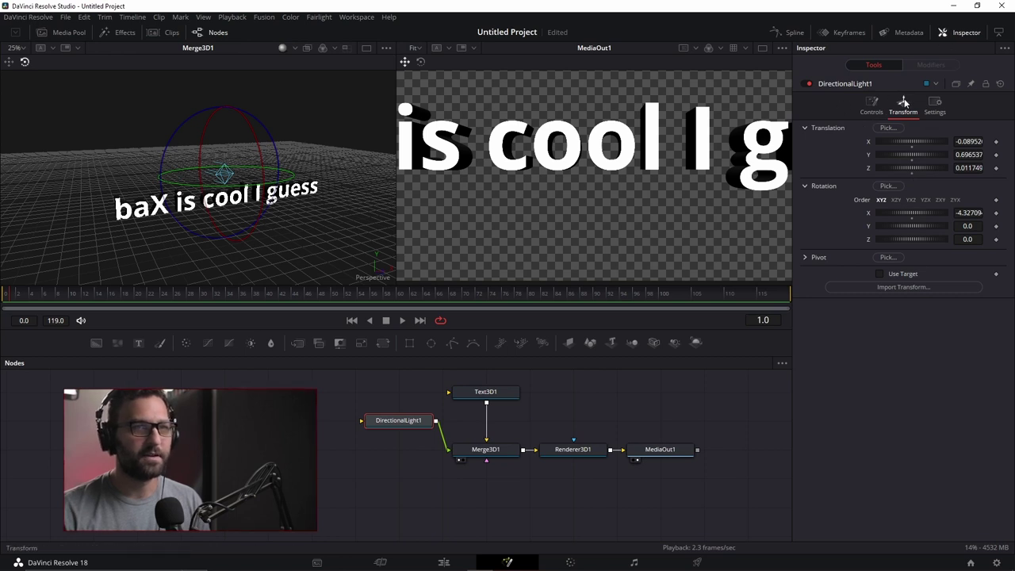
- Reset the directional light's translation X, Y and Z to 0
double_click(926, 167)
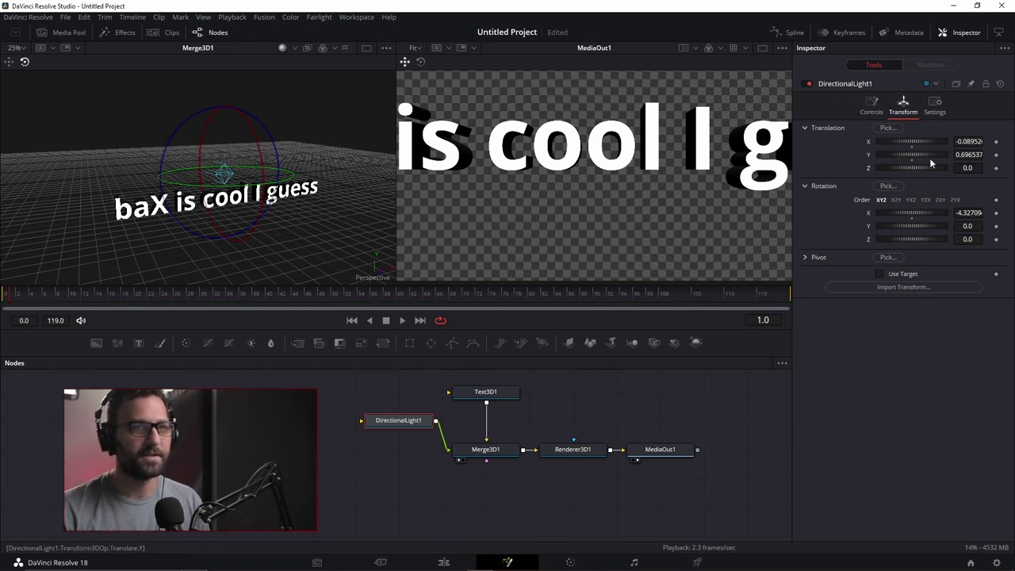
mouse_move(908, 139)
mouse_down()
mouse_move(883, 142)
mouse_move(904, 143)
mouse_up()
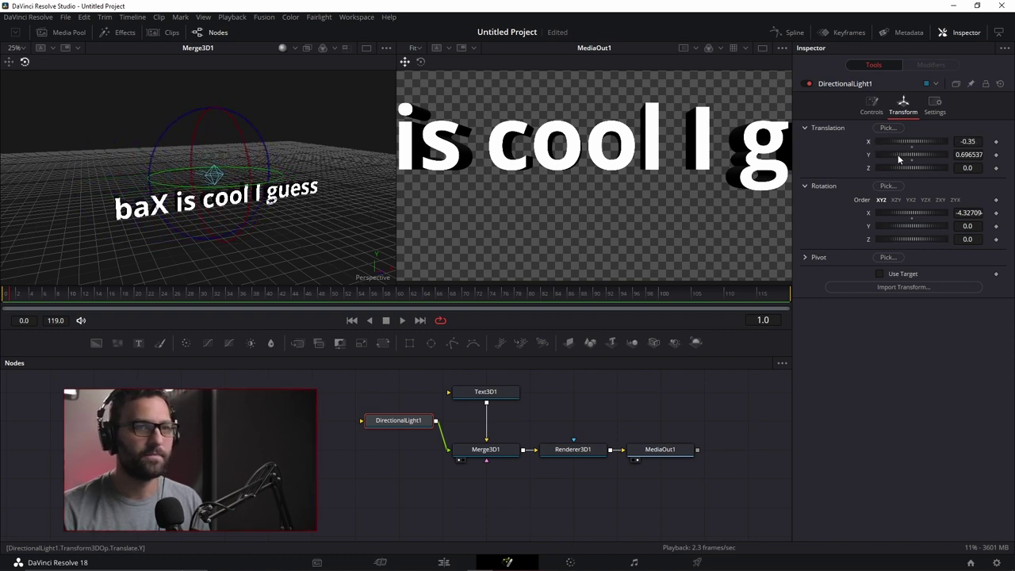
double_click(915, 145)
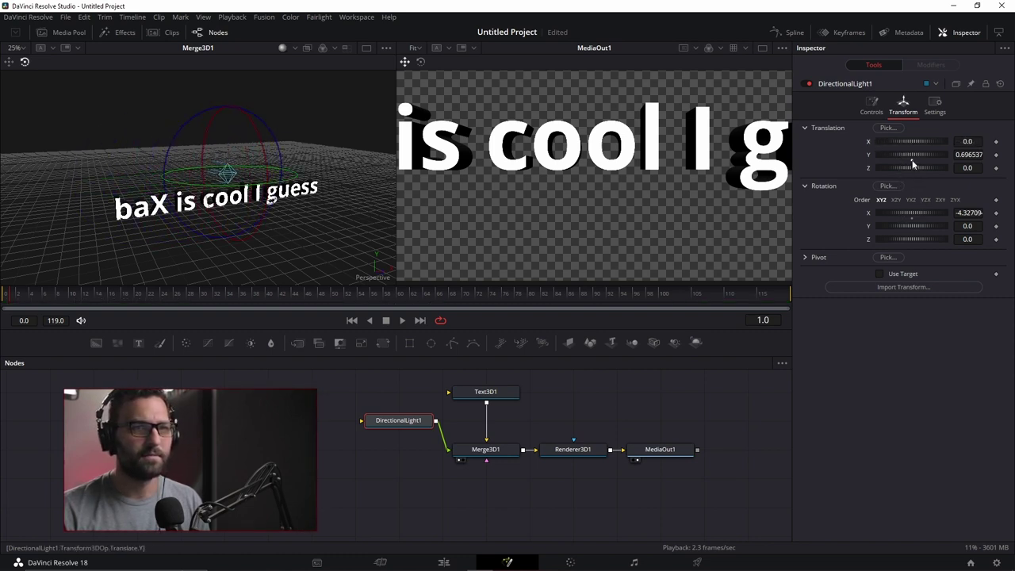
double_click(914, 159)
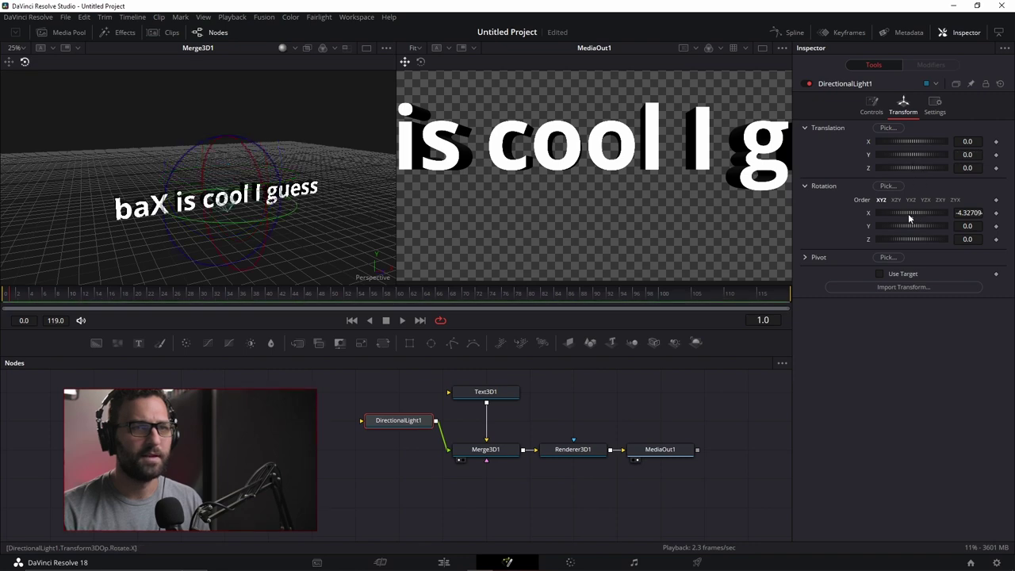
- Set the light's rotation to X 329.6, Y 20.8 and Z 0
mouse_move(907, 214)
mouse_down()
mouse_move(889, 210)
mouse_move(993, 226)
mouse_up()
mouse_move(986, 225)
mouse_down()
mouse_move(918, 225)
mouse_move(928, 223)
mouse_move(936, 227)
mouse_move(916, 238)
mouse_move(890, 239)
mouse_move(919, 237)
mouse_up()
drag(301, 182, 175, 174)
mouse_move(897, 225)
mouse_down()
mouse_move(881, 226)
mouse_move(900, 211)
mouse_move(901, 228)
mouse_move(892, 225)
mouse_move(904, 226)
mouse_up()
double_click(909, 238)
mouse_move(388, 206)
mouse_down()
mouse_move(319, 184)
mouse_move(453, 186)
mouse_move(438, 201)
mouse_move(346, 171)
mouse_up()
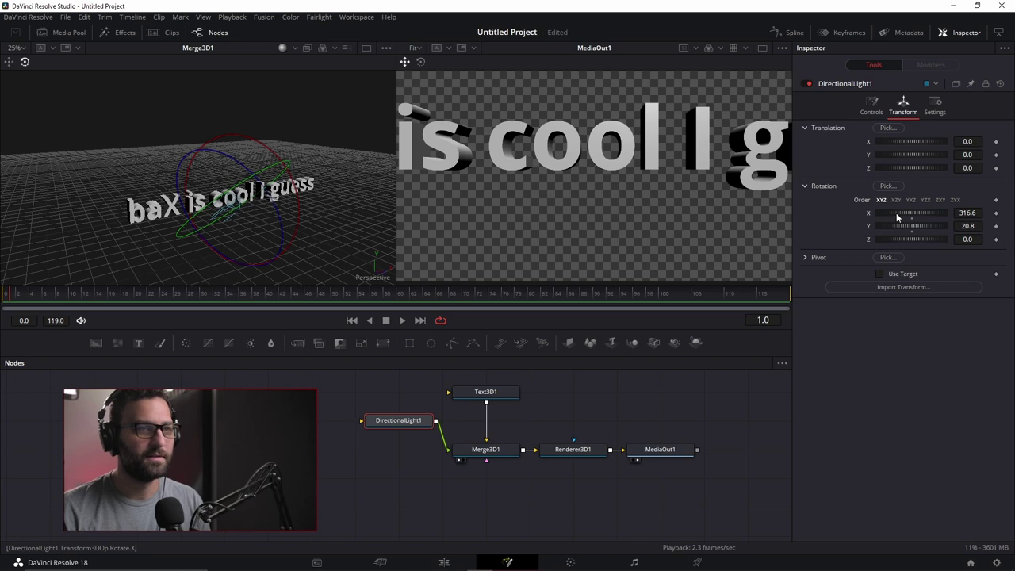
drag(896, 212, 898, 212)
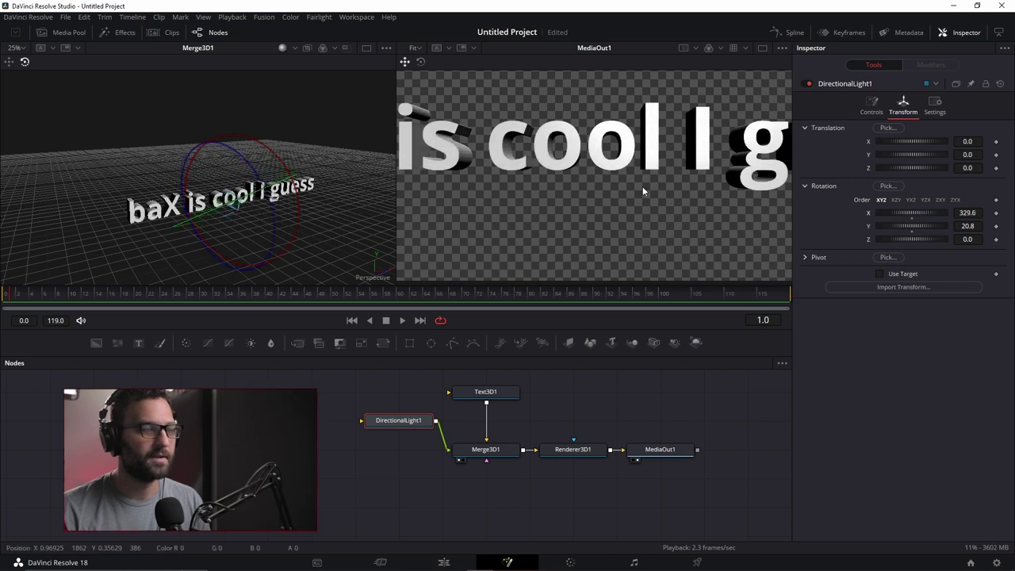
click(482, 452)
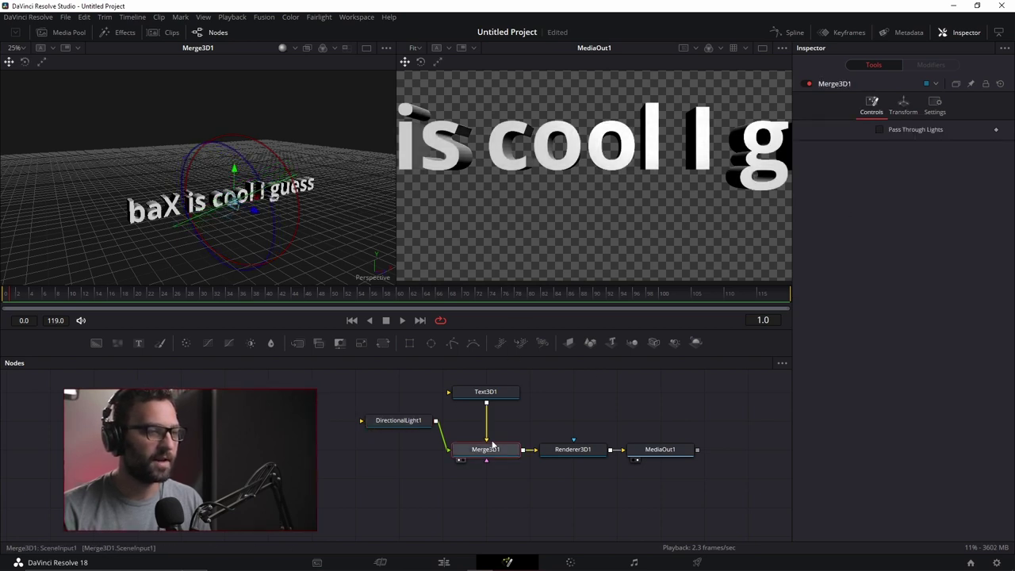
- Move Text3D1 to translation Z -2.46 and orbit the viewer to check the framing
click(504, 391)
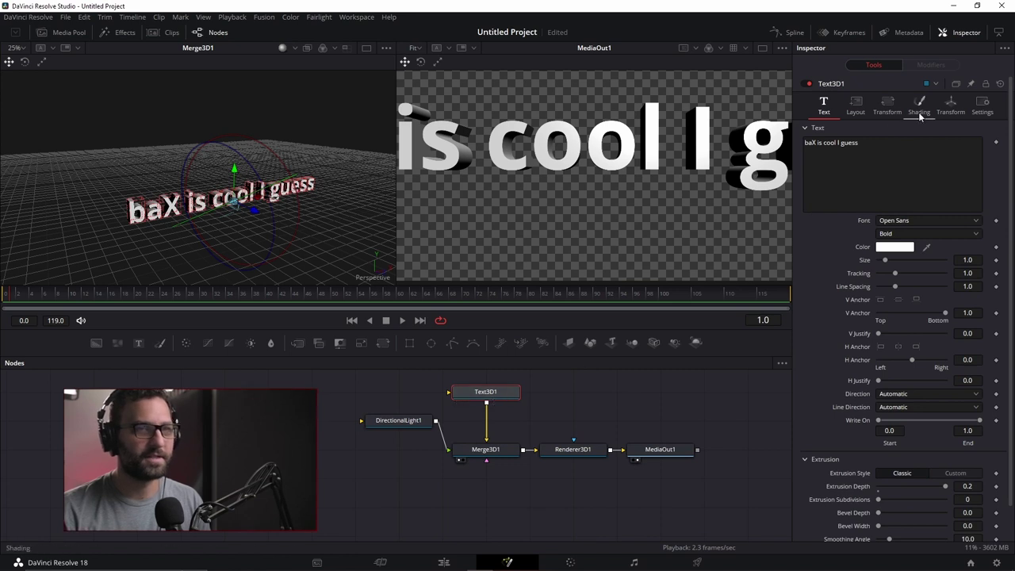
click(950, 106)
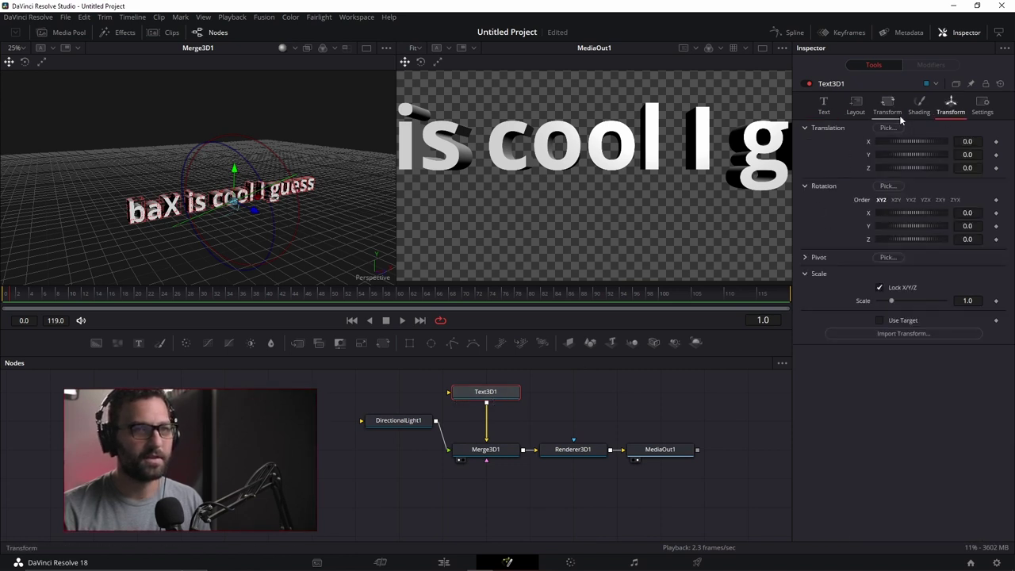
drag(909, 167, 899, 164)
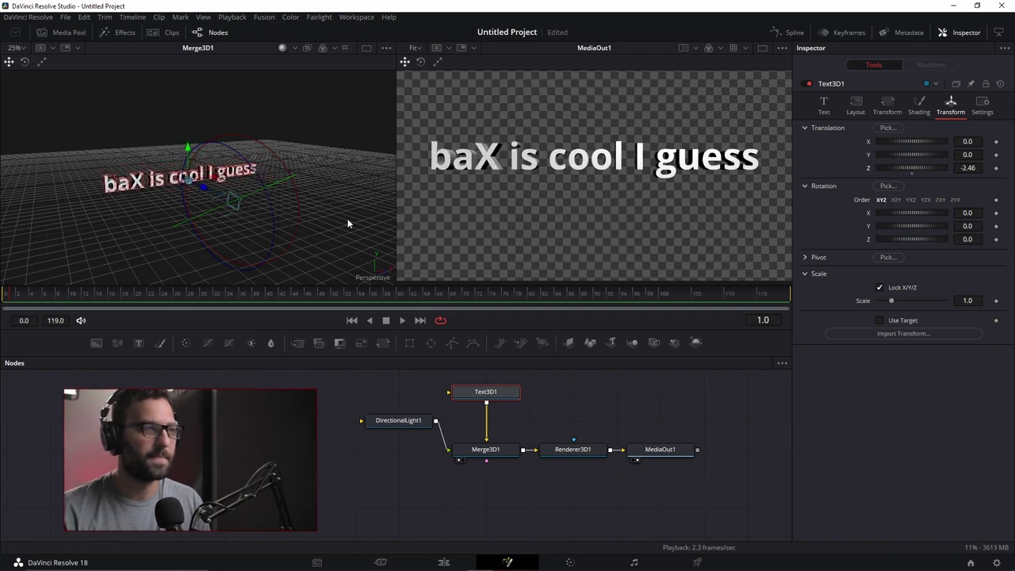
drag(258, 201, 188, 185)
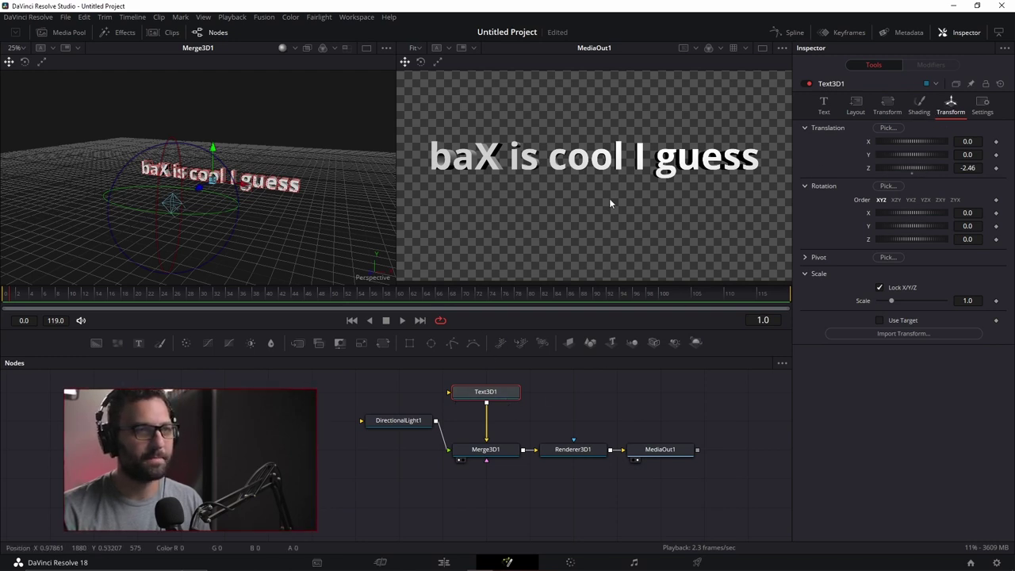
drag(240, 175, 580, 336)
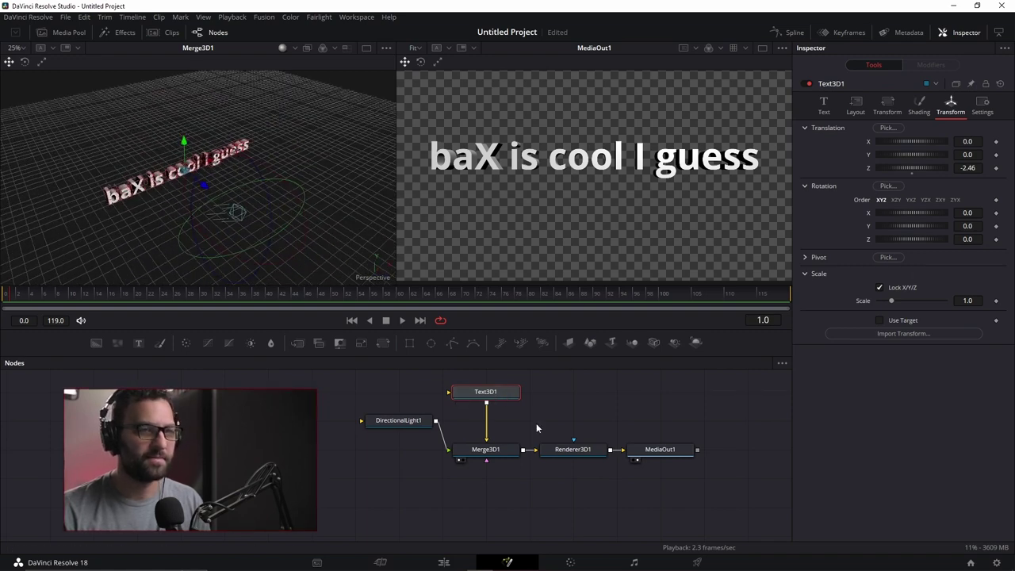
- Give the extruded text a bevel depth of 0.0301 and bevel width of 0.0147
click(824, 104)
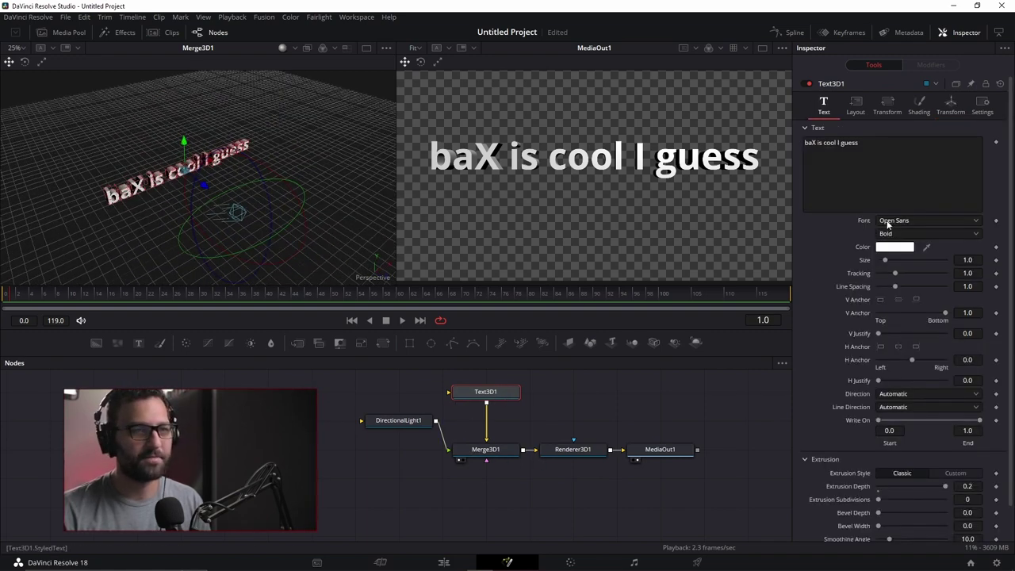
scroll(805, 320, down, 1)
scroll(829, 255, up, 1)
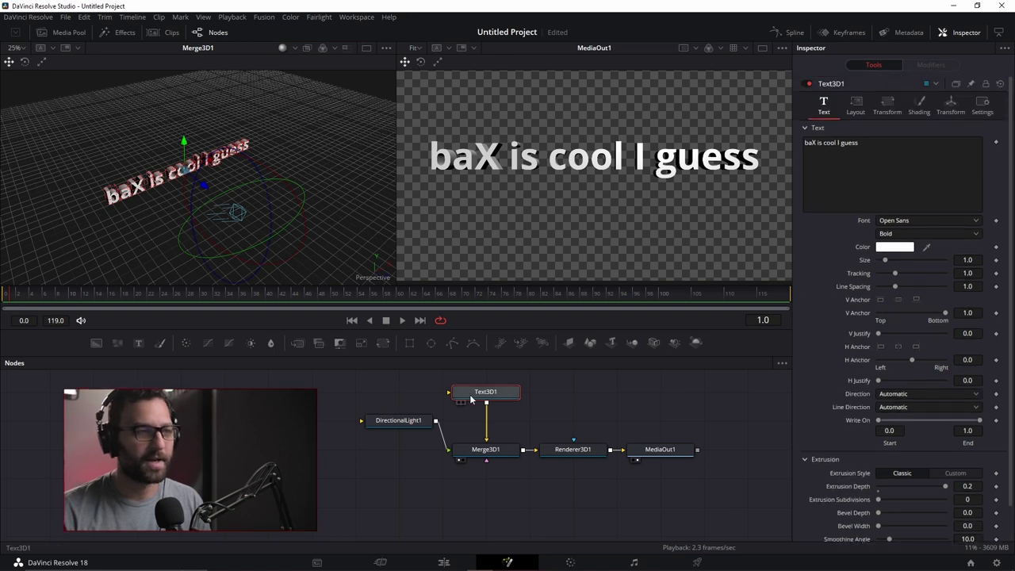
scroll(844, 369, down, 1)
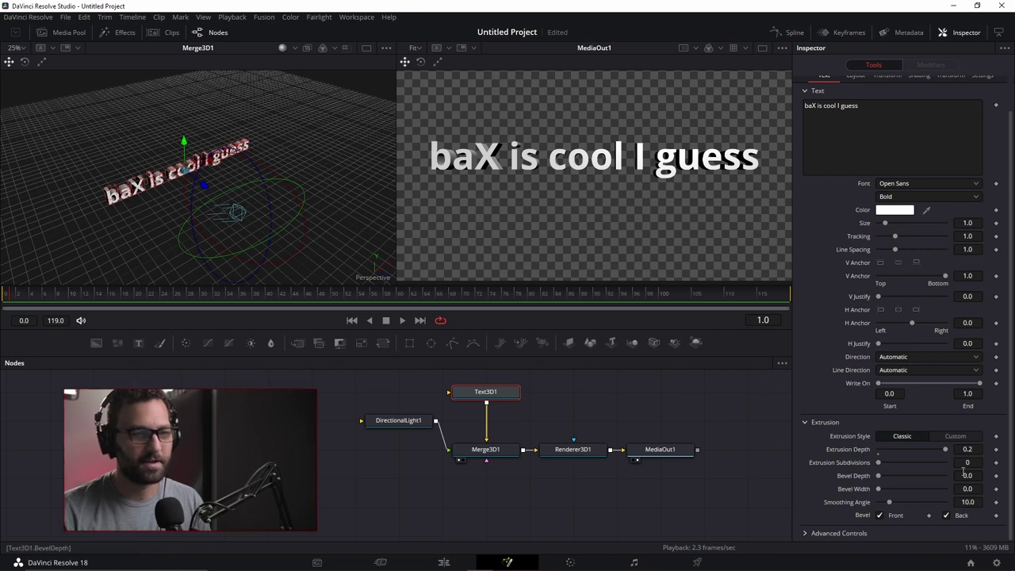
drag(878, 488, 884, 492)
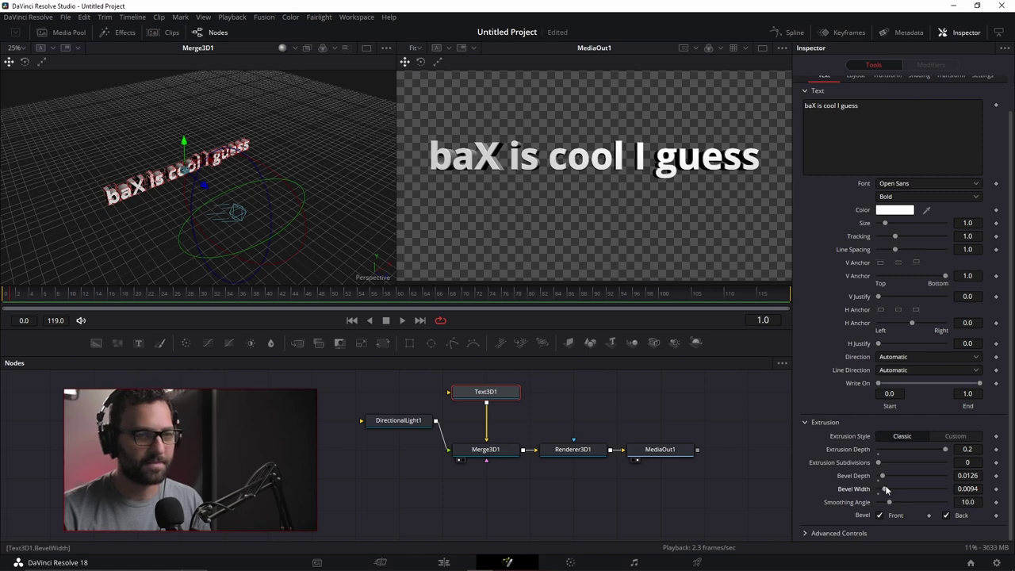
scroll(169, 188, up, 10)
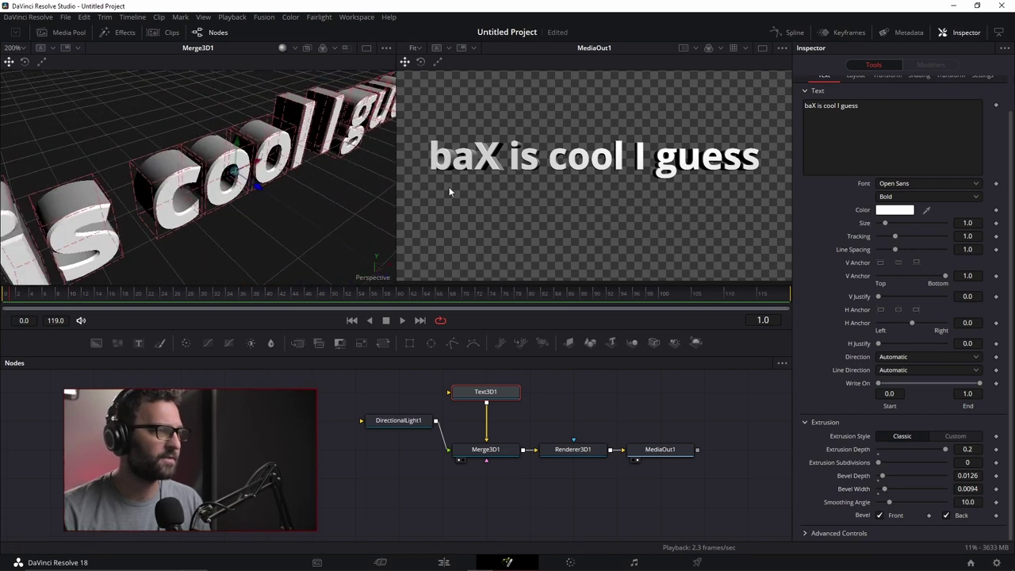
scroll(187, 183, up, 3)
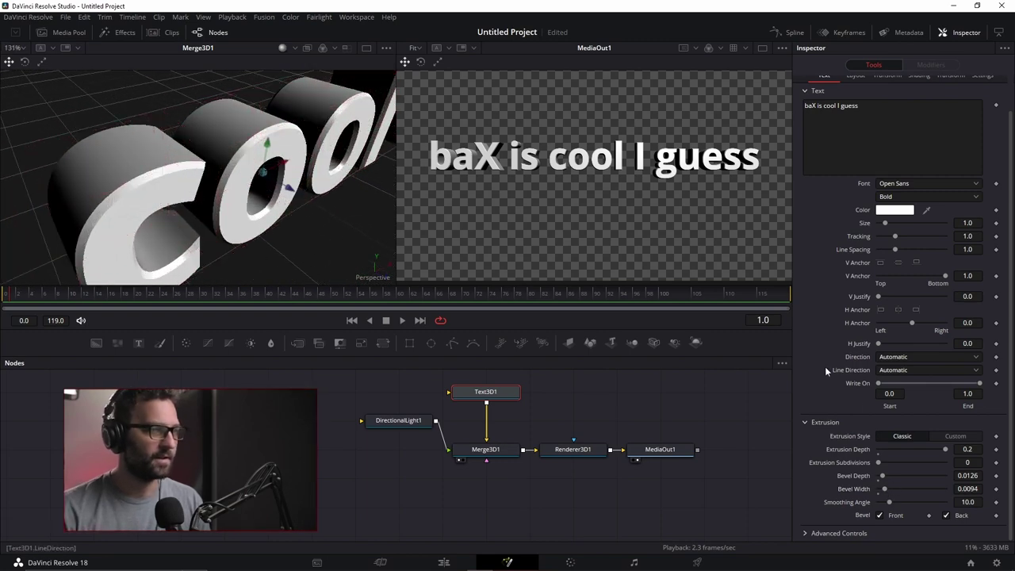
mouse_move(882, 476)
mouse_down()
mouse_move(899, 476)
mouse_move(891, 475)
mouse_up()
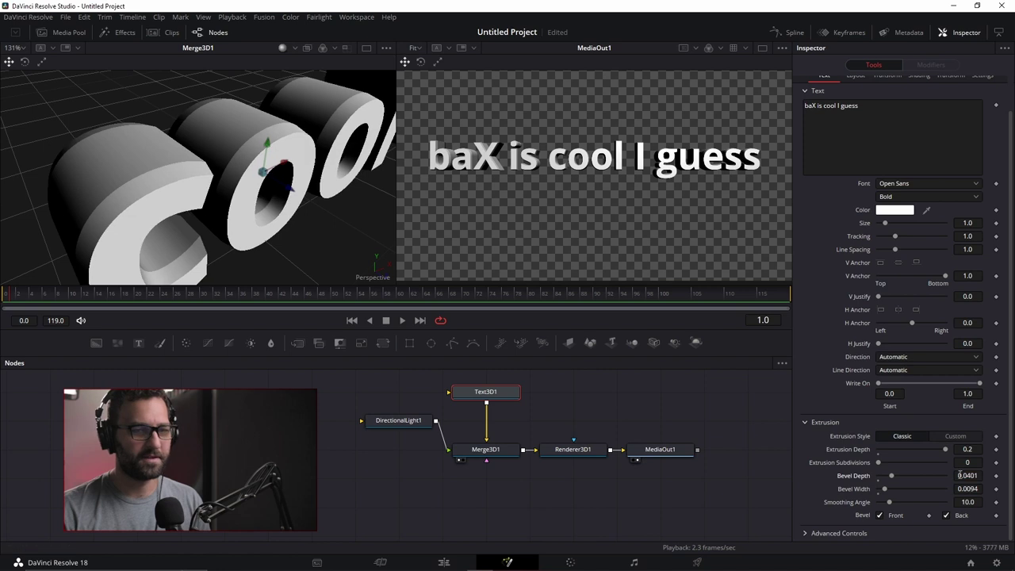
drag(960, 488, 963, 476)
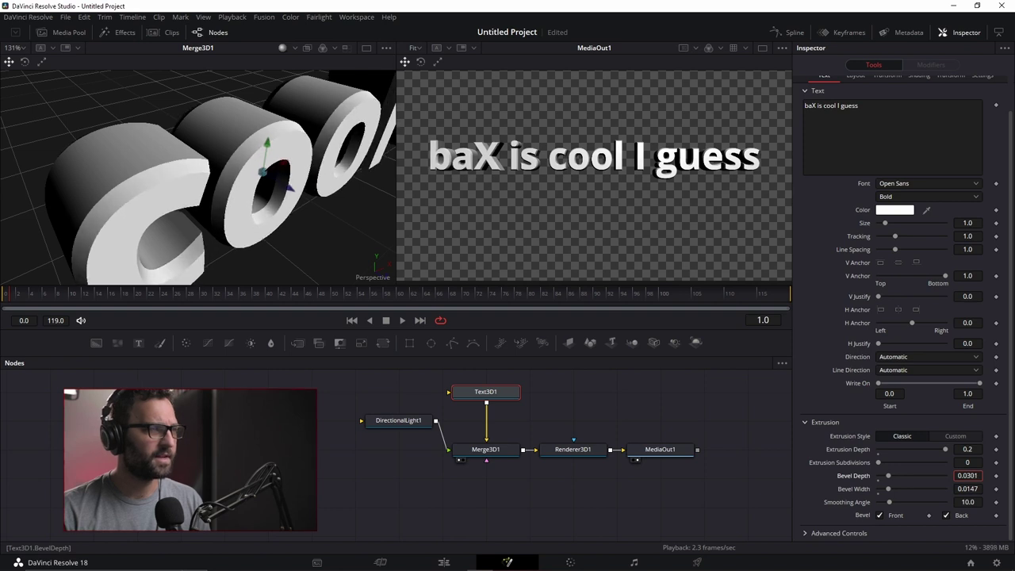
drag(235, 144, 191, 158)
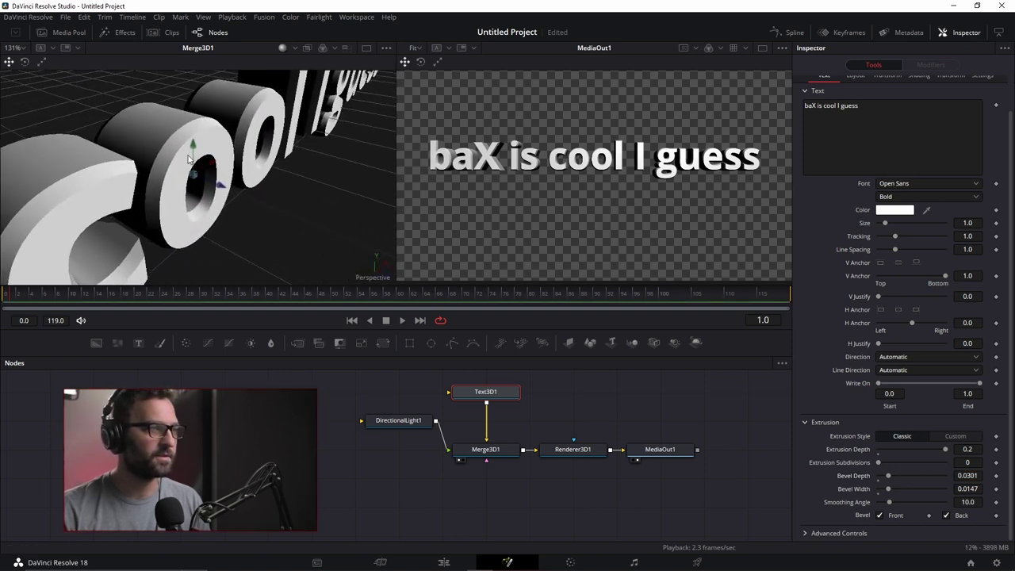
scroll(191, 158, down, 6)
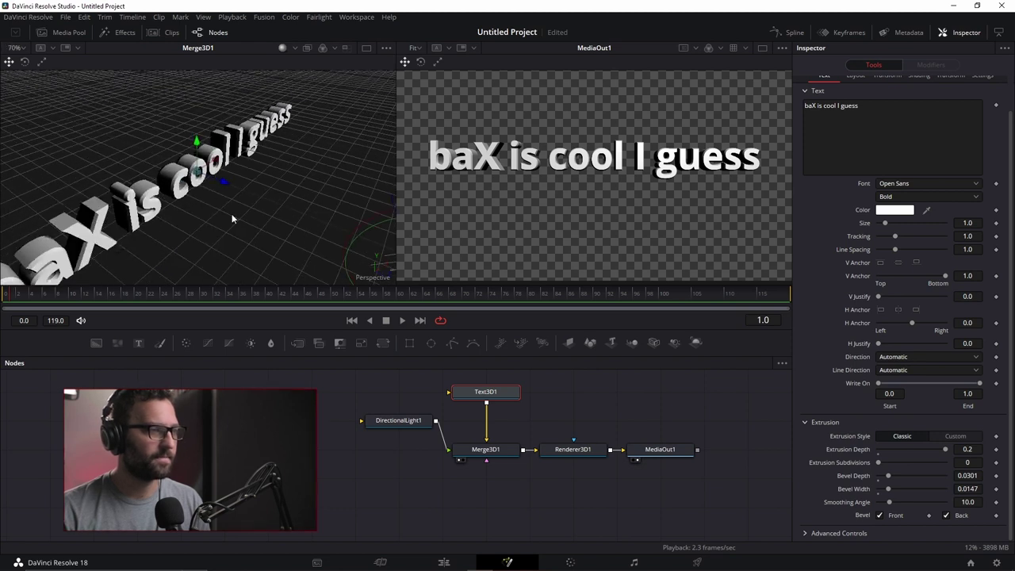
- Delete the DirectionalLight1 node from the comp
drag(402, 424, 402, 453)
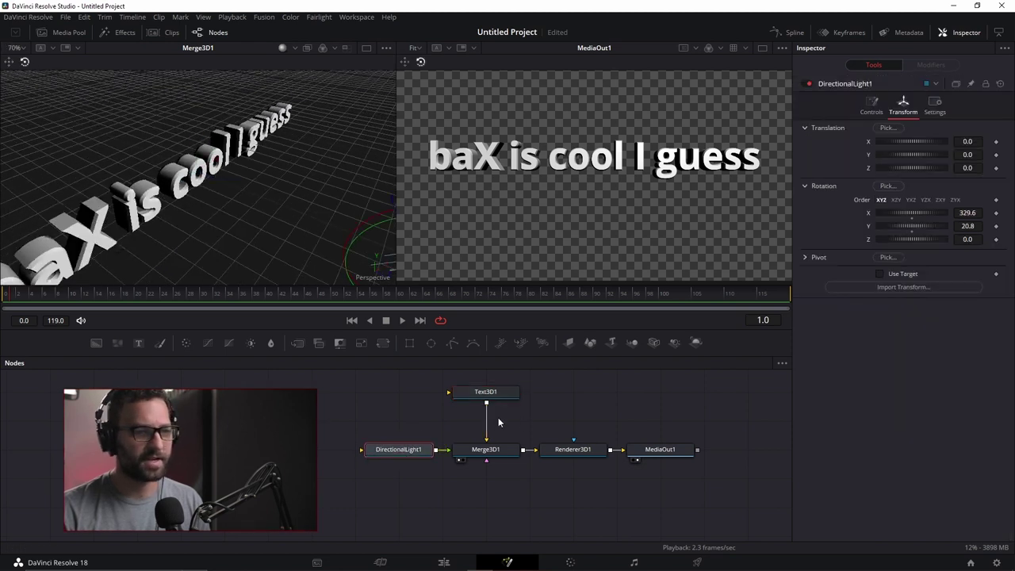
click(485, 392)
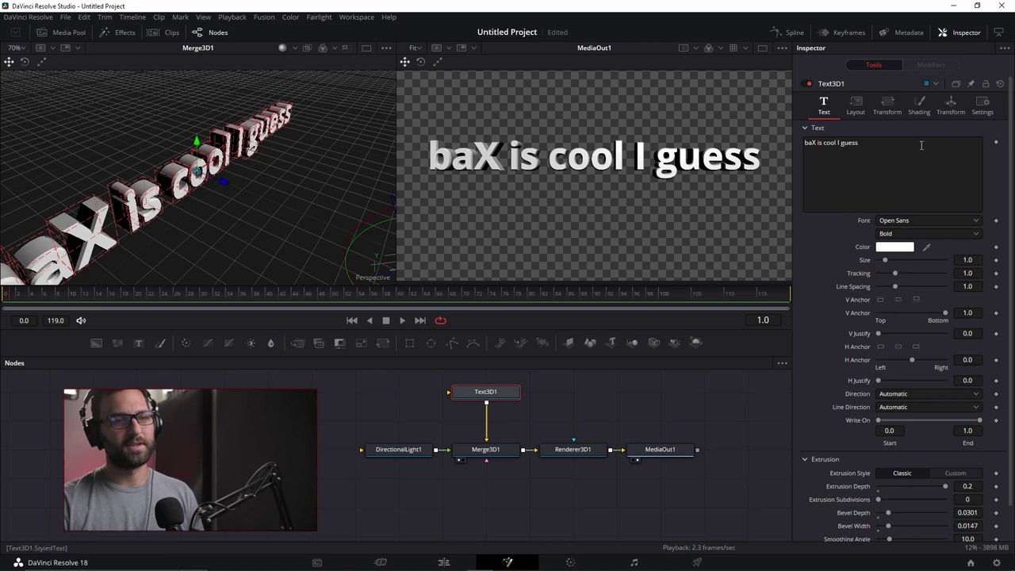
scroll(808, 313, down, 1)
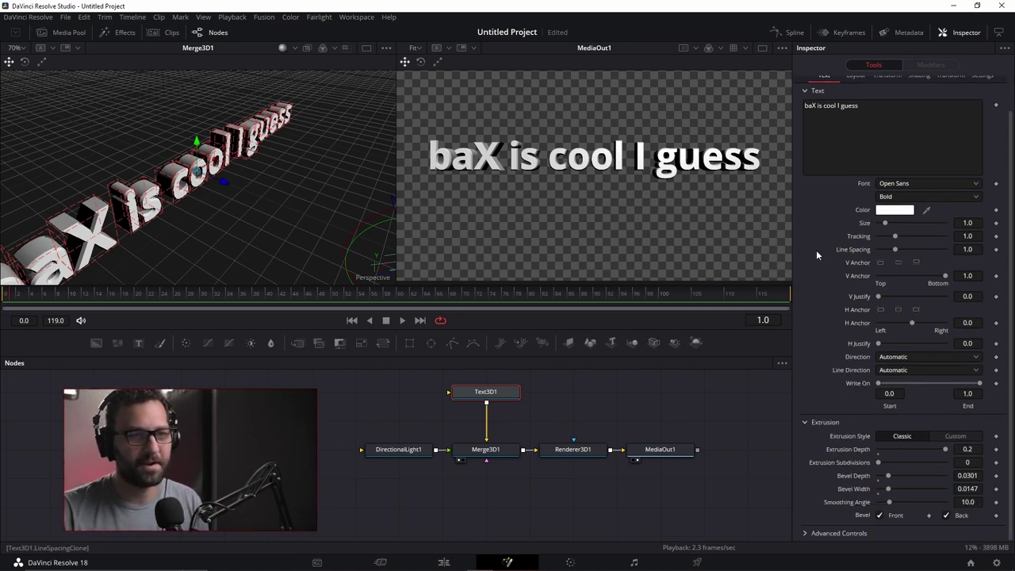
scroll(826, 331, up, 1)
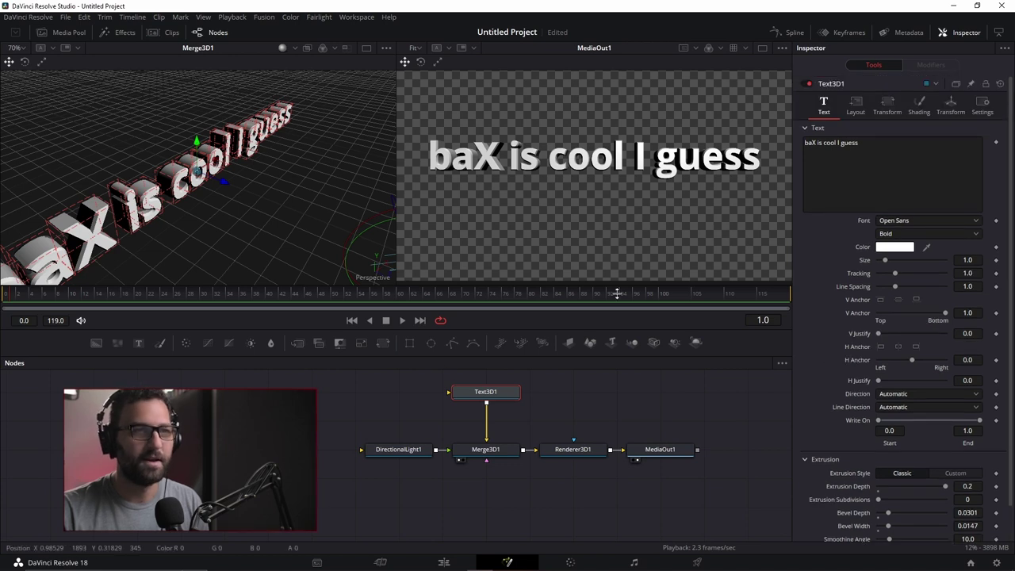
click(411, 451)
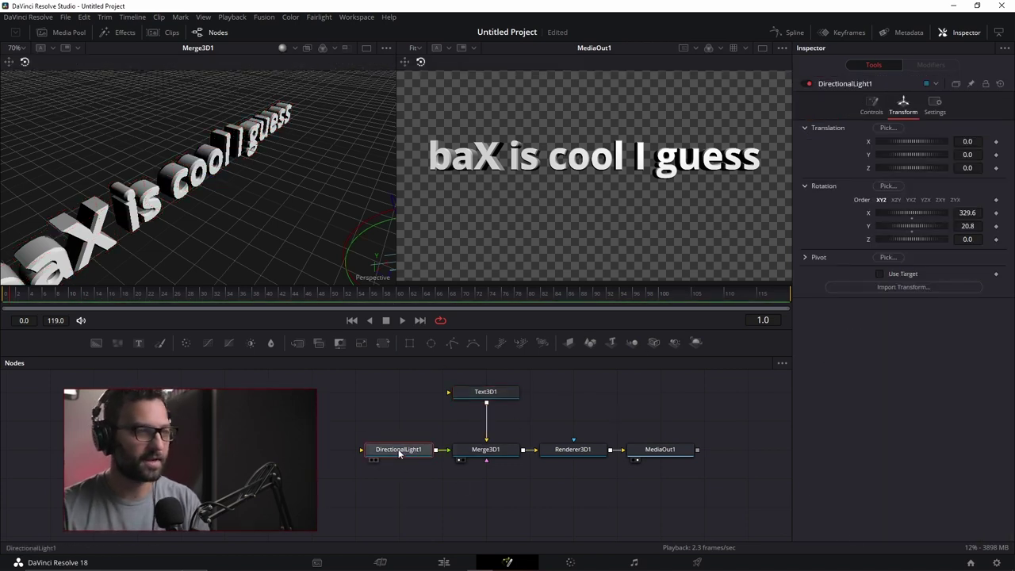
key(Delete)
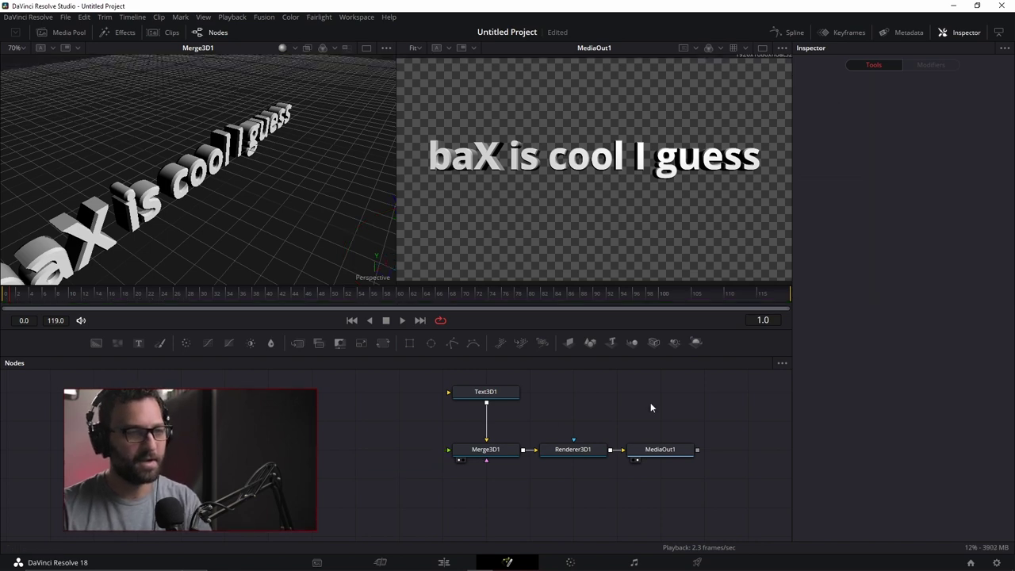
- Add a spotlight, connect it into Merge3D1, and rotate it toward the text
click(673, 347)
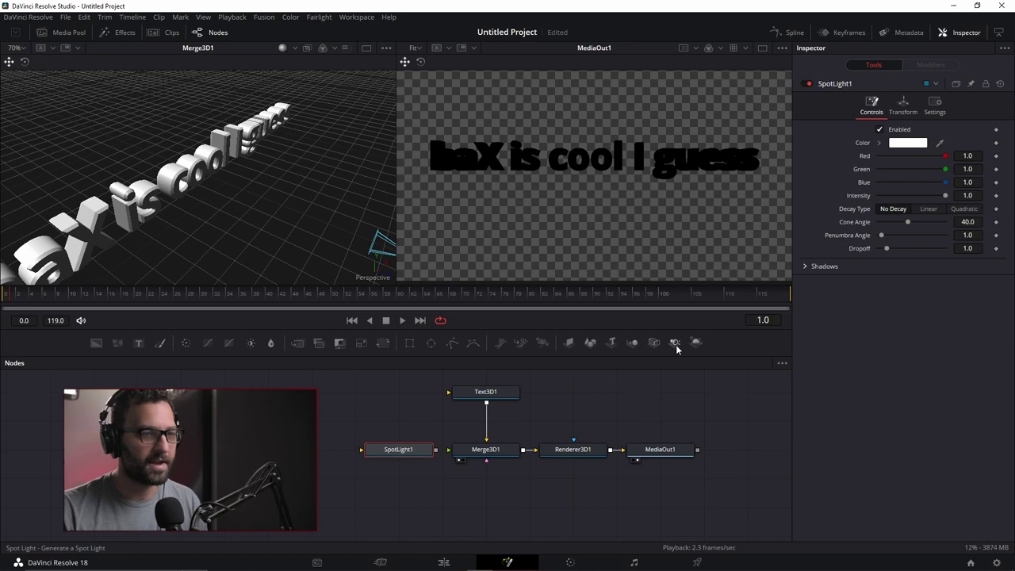
drag(436, 449, 465, 452)
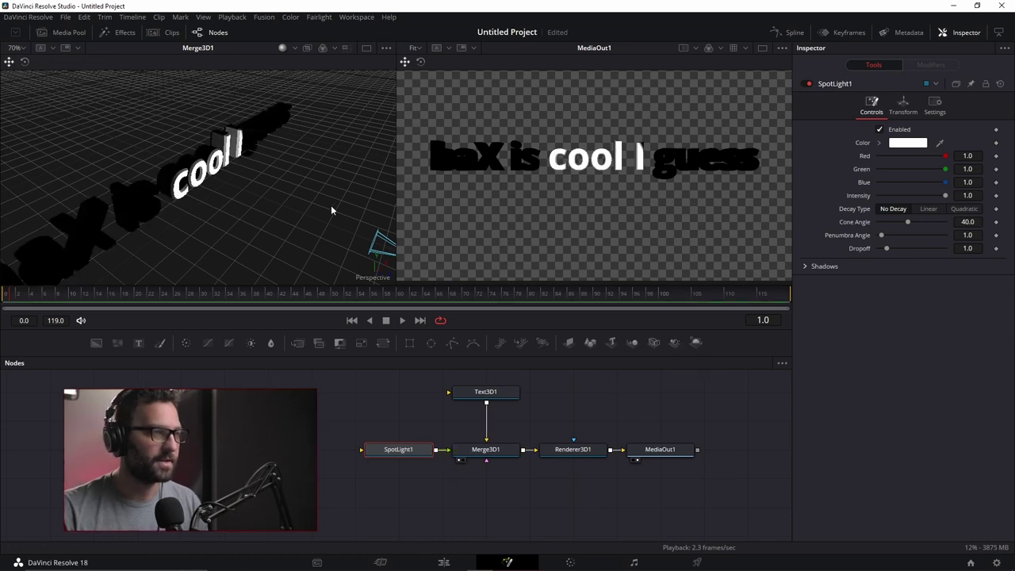
scroll(312, 208, down, 10)
scroll(281, 238, up, 5)
drag(343, 204, 238, 220)
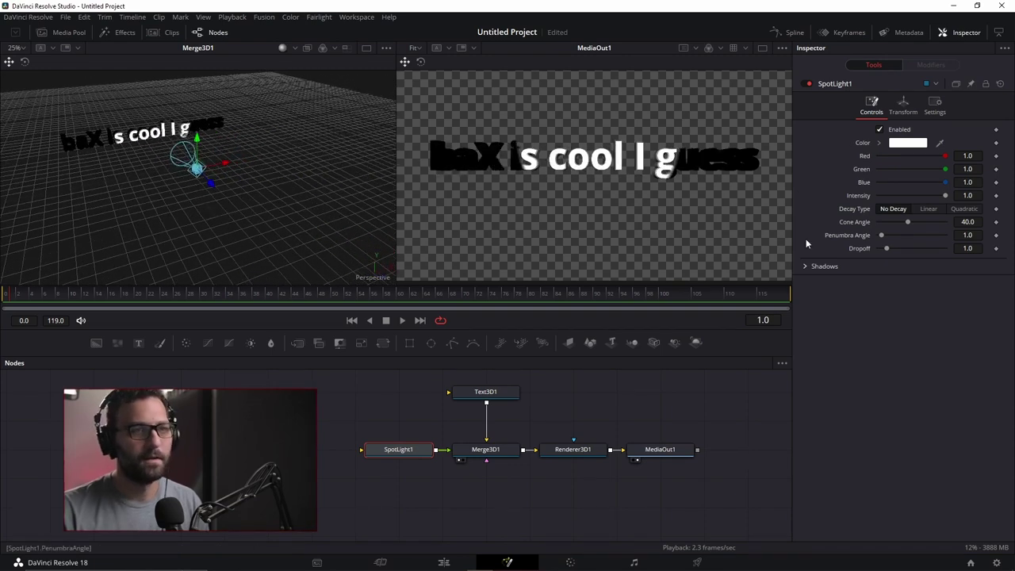
click(24, 62)
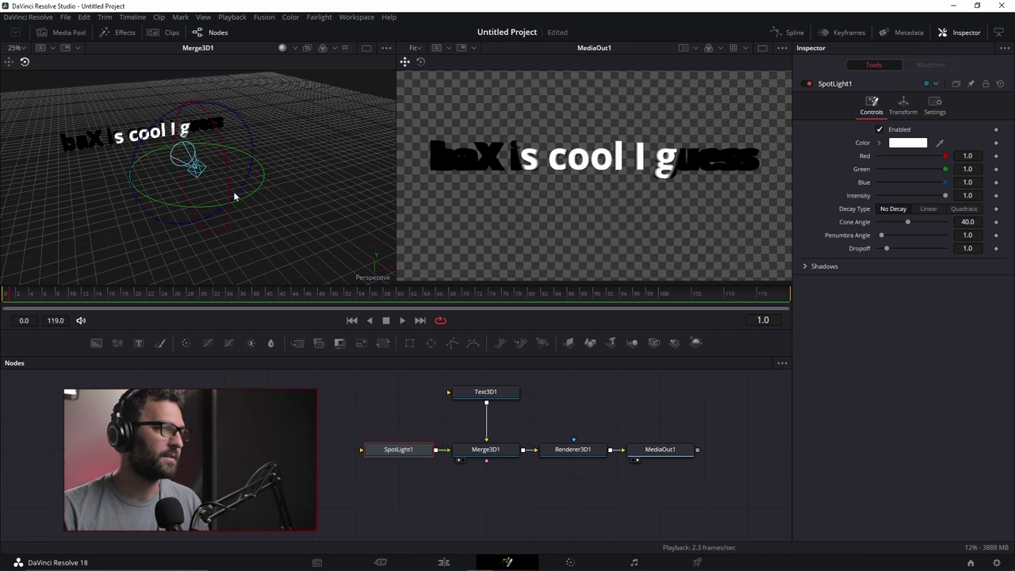
drag(192, 206, 220, 223)
- Set the spotlight's penumbra angle to 50 and cone angle to 9.92
drag(967, 224, 982, 224)
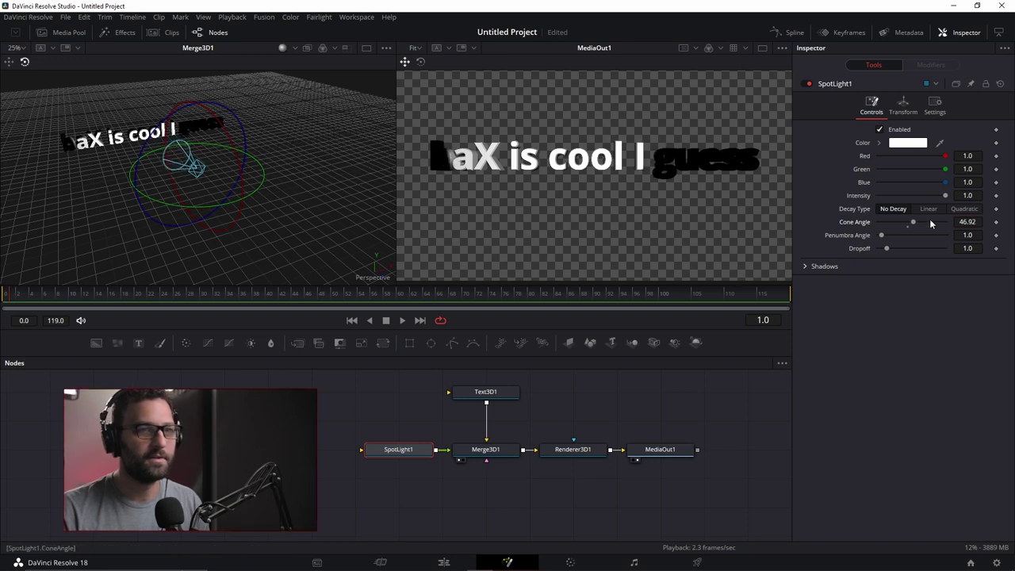
drag(912, 222, 969, 242)
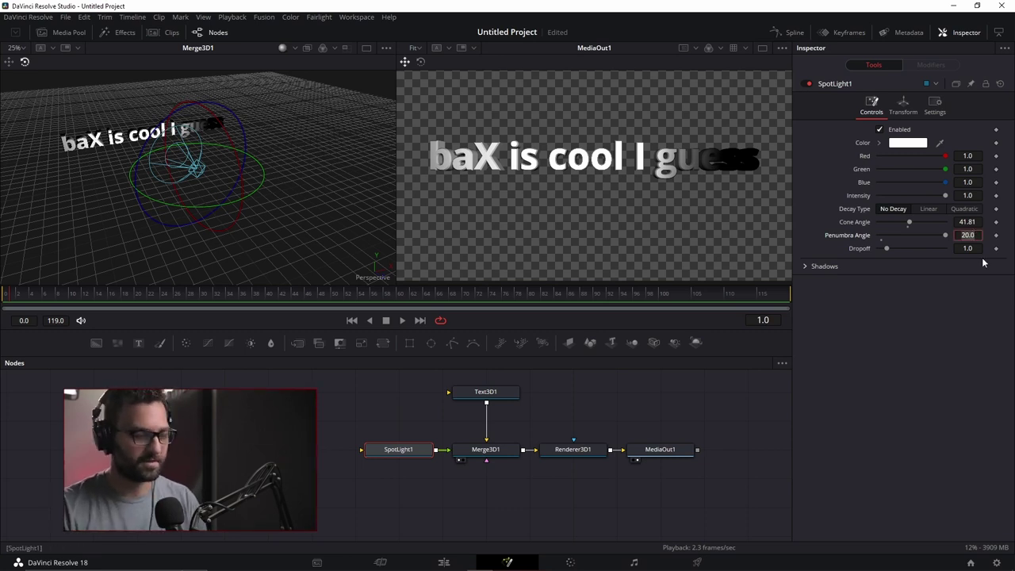
text(50)
key(Return)
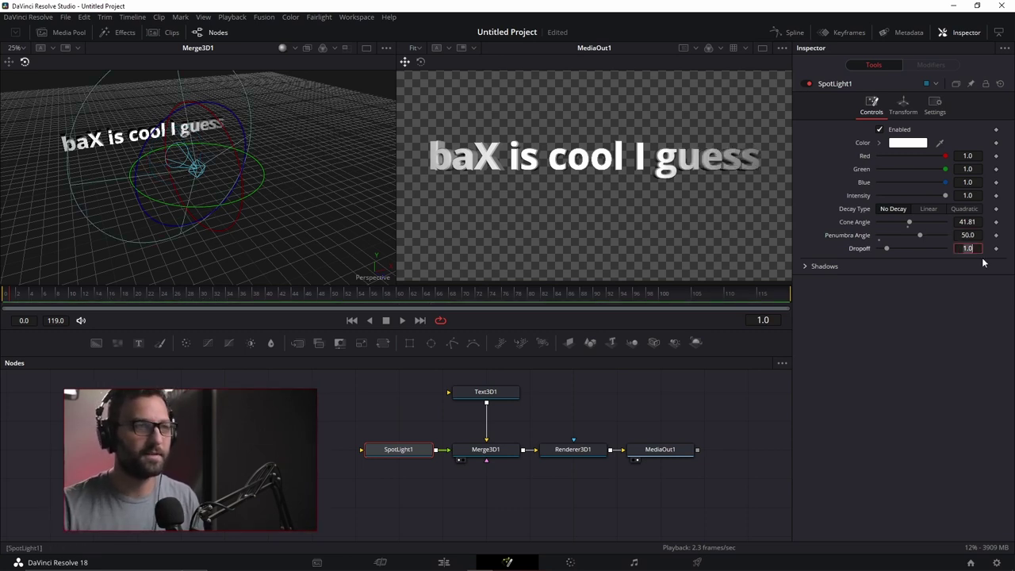
drag(909, 222, 885, 222)
drag(80, 128, 164, 154)
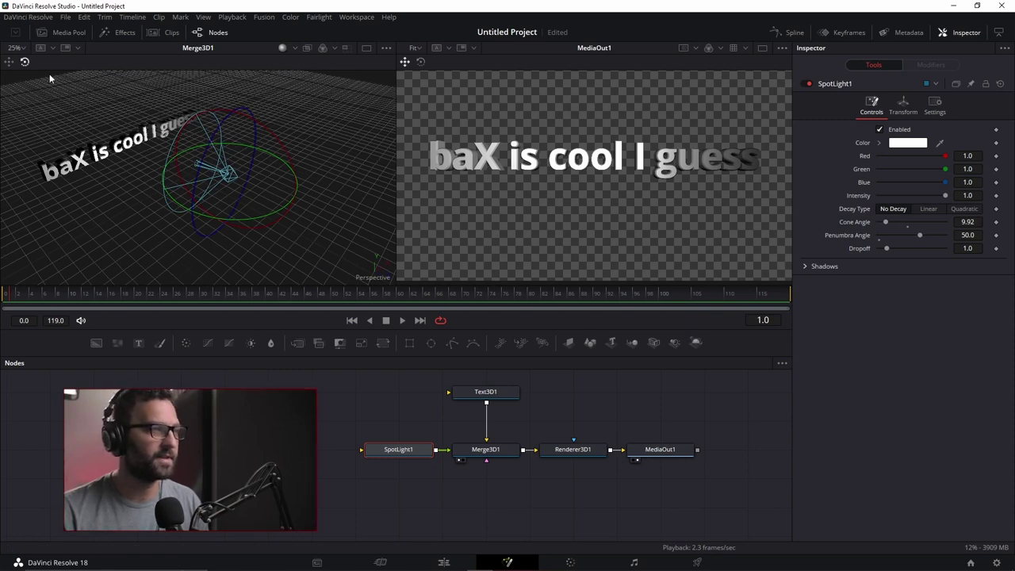
click(14, 62)
- Move SpotLight1 to about X 0.718, Y 0.977 with rotation X -7.8, then shift MediaOut1 aside
drag(229, 172, 260, 179)
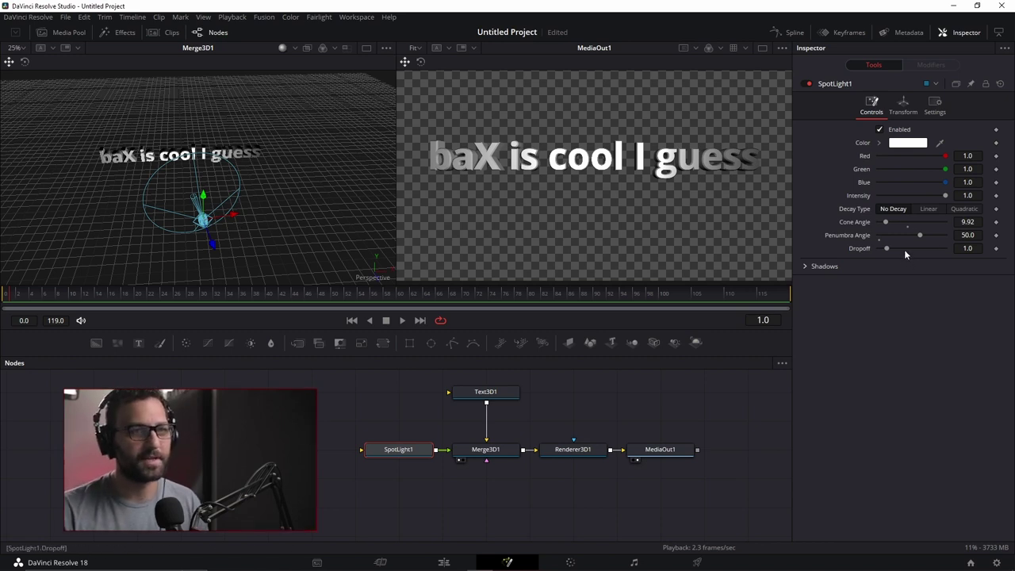
click(902, 105)
drag(898, 212, 899, 212)
mouse_move(905, 140)
mouse_down()
mouse_move(896, 136)
mouse_move(933, 151)
mouse_move(876, 158)
mouse_move(915, 151)
mouse_move(905, 152)
mouse_up()
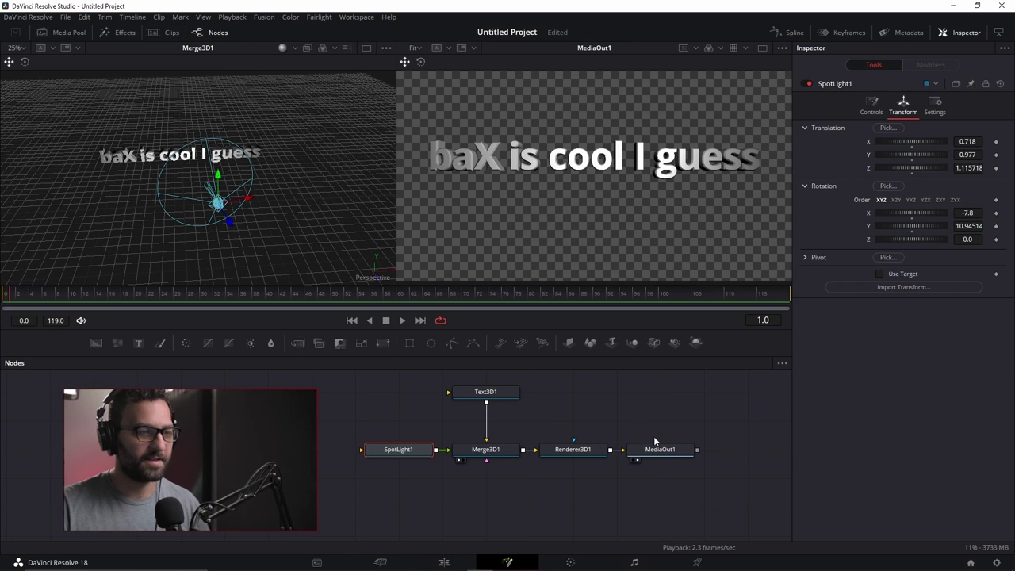
drag(652, 444, 693, 470)
- Add a Background1 node followed by a Merge1 node, undoing an accidental Transform
click(693, 471)
scroll(705, 432, right, 2)
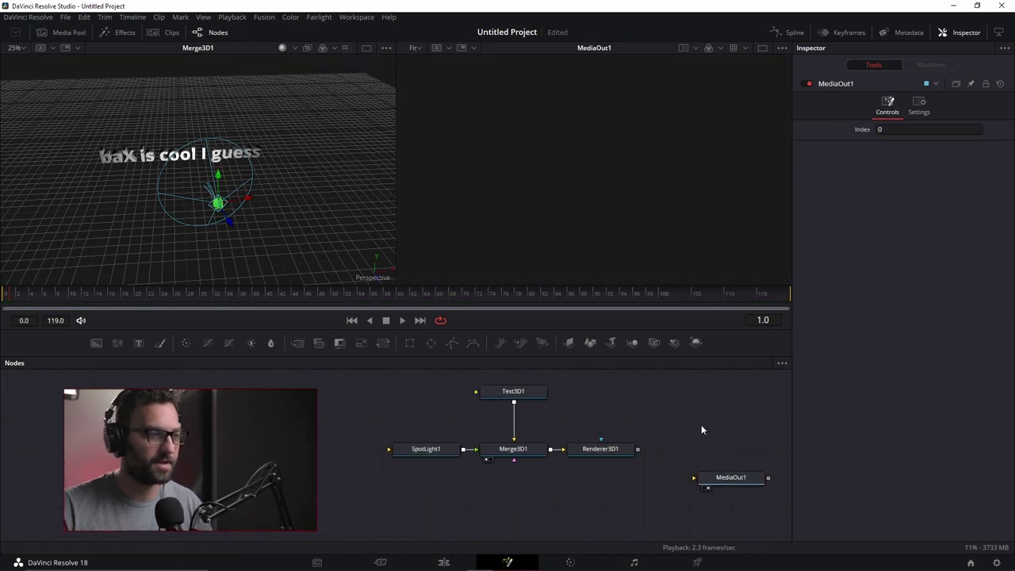
click(93, 348)
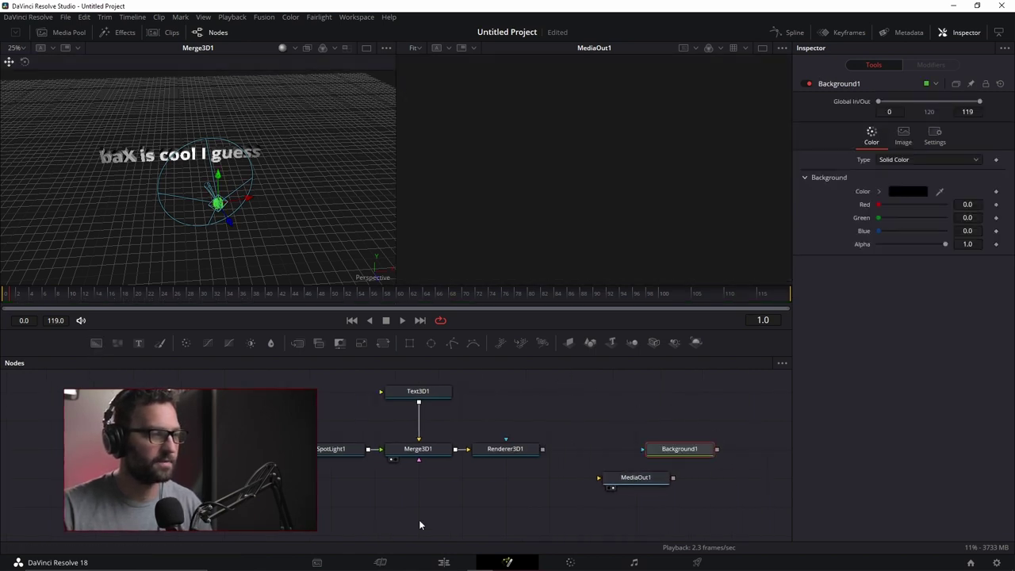
drag(689, 452, 435, 480)
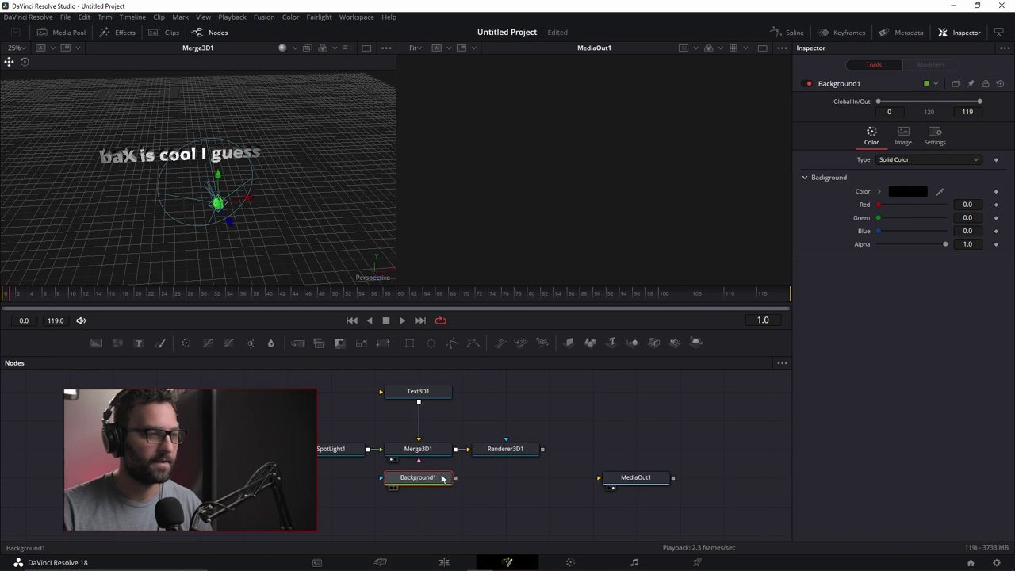
click(383, 342)
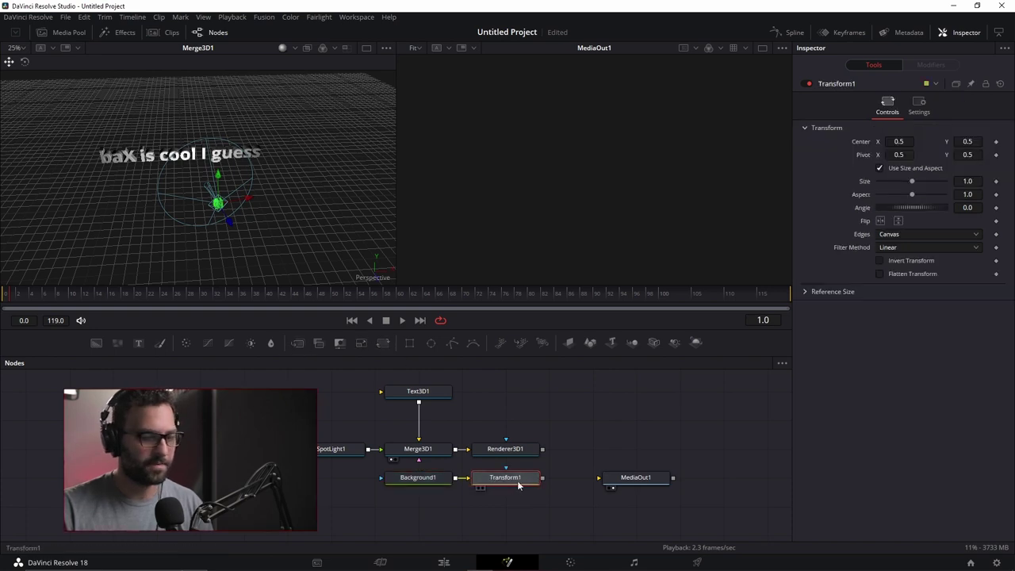
key(ctrl+z)
drag(413, 479, 414, 508)
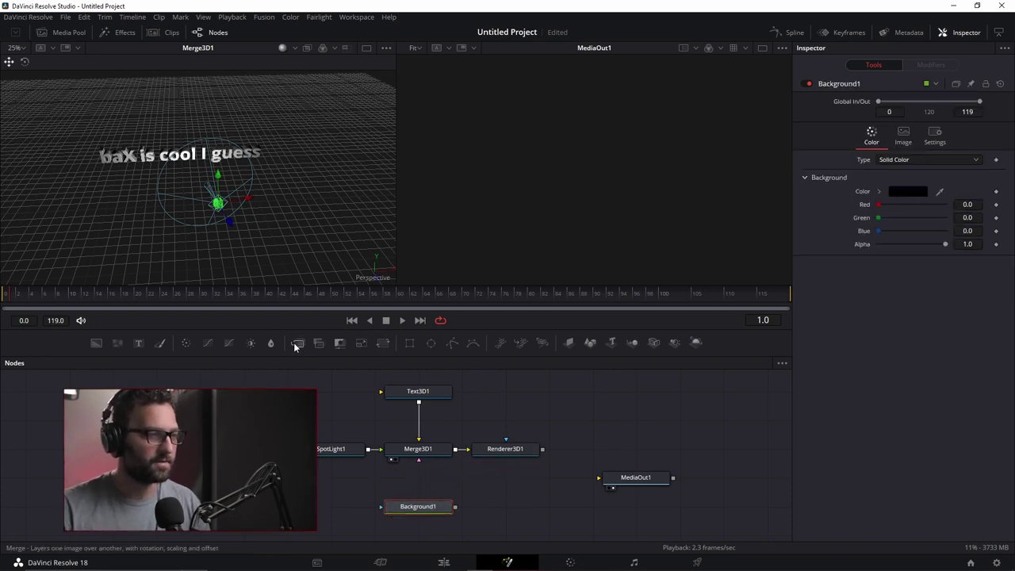
click(298, 343)
drag(635, 477, 635, 506)
- Wire Merge1 into MediaOut1 and feed Renderer3D1's output into Merge1's foreground
click(480, 509)
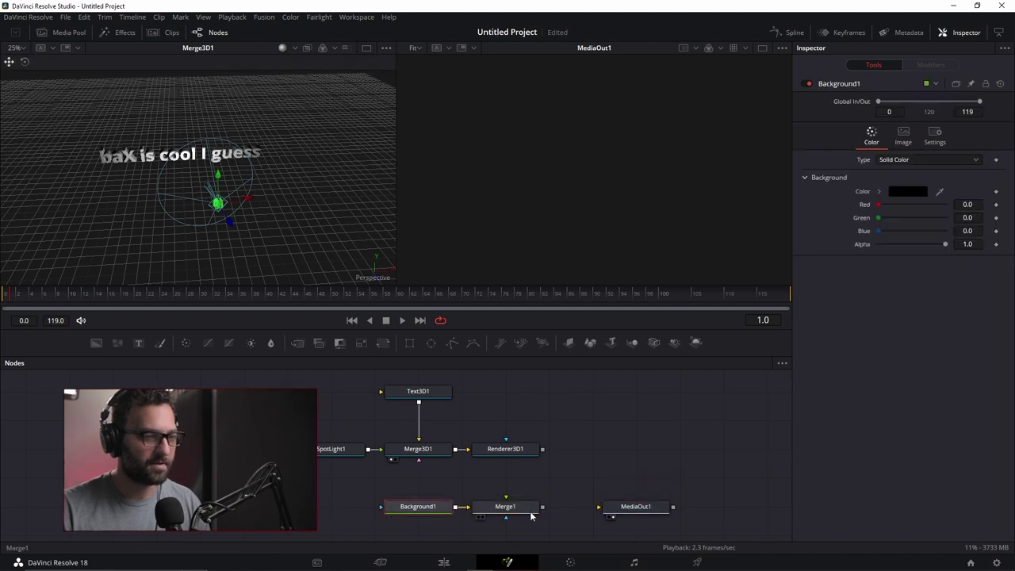
click(523, 508)
drag(544, 509, 599, 506)
drag(513, 518, 556, 518)
drag(635, 508, 679, 507)
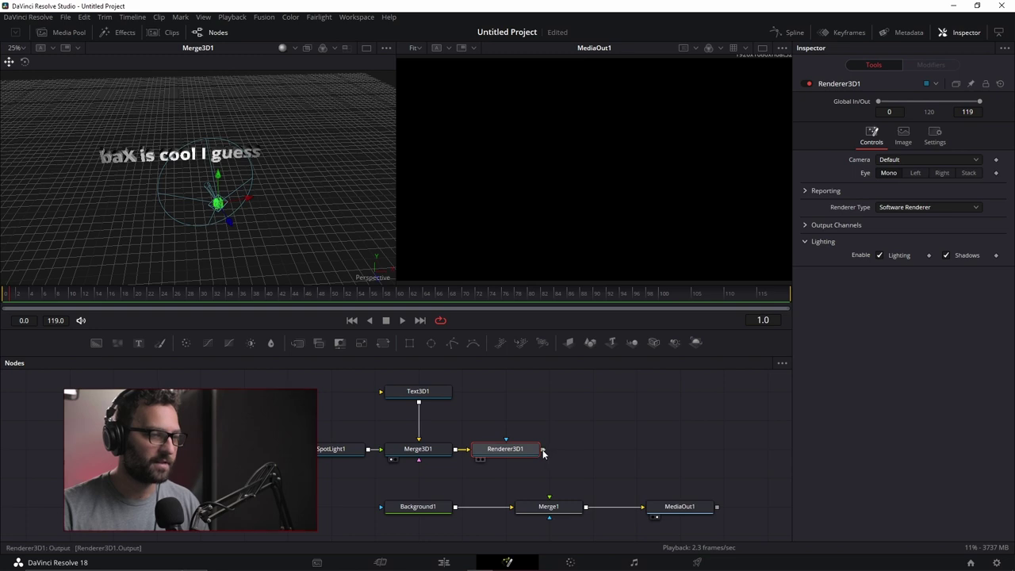
drag(543, 450, 549, 505)
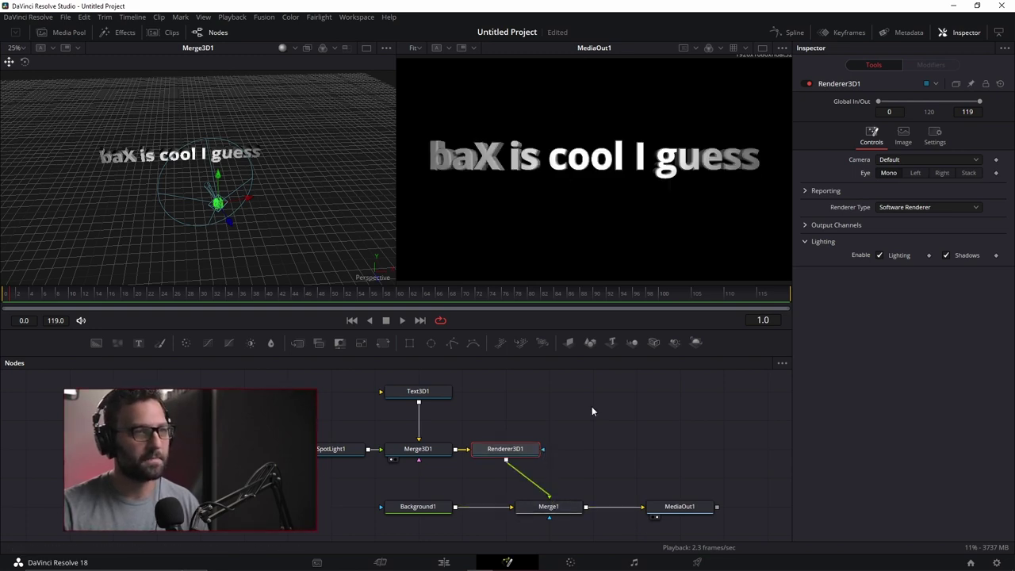
- Raise Background1's Red slider to tint it red, then review the Merge1 and Renderer3D1 settings
click(426, 507)
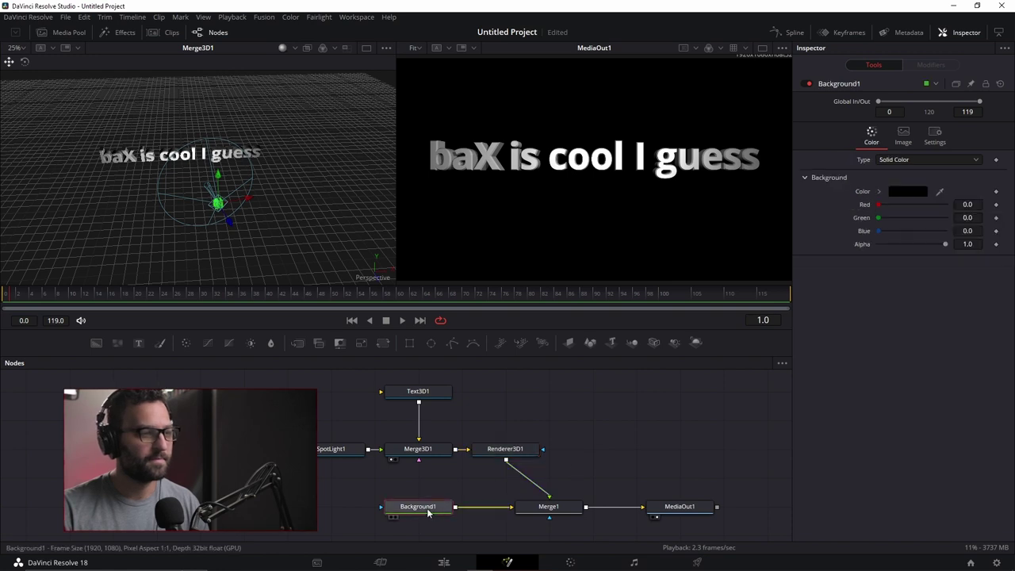
drag(877, 204, 902, 204)
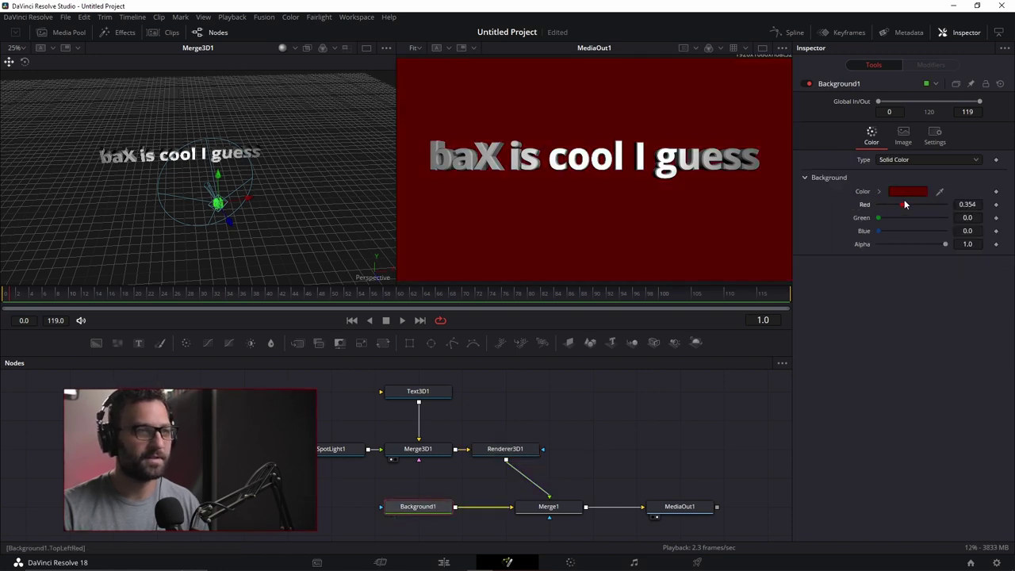
click(548, 506)
click(502, 451)
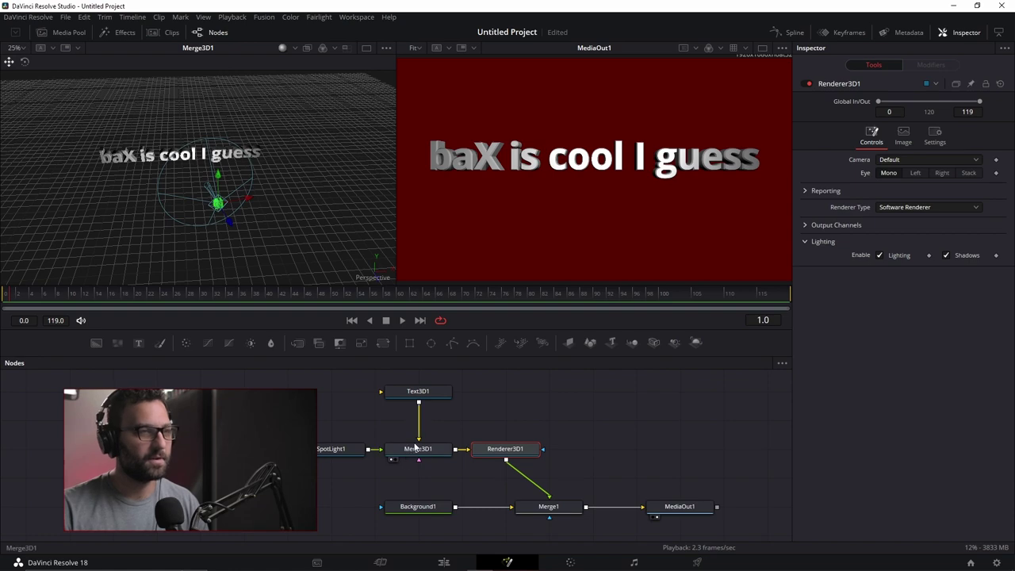
click(540, 544)
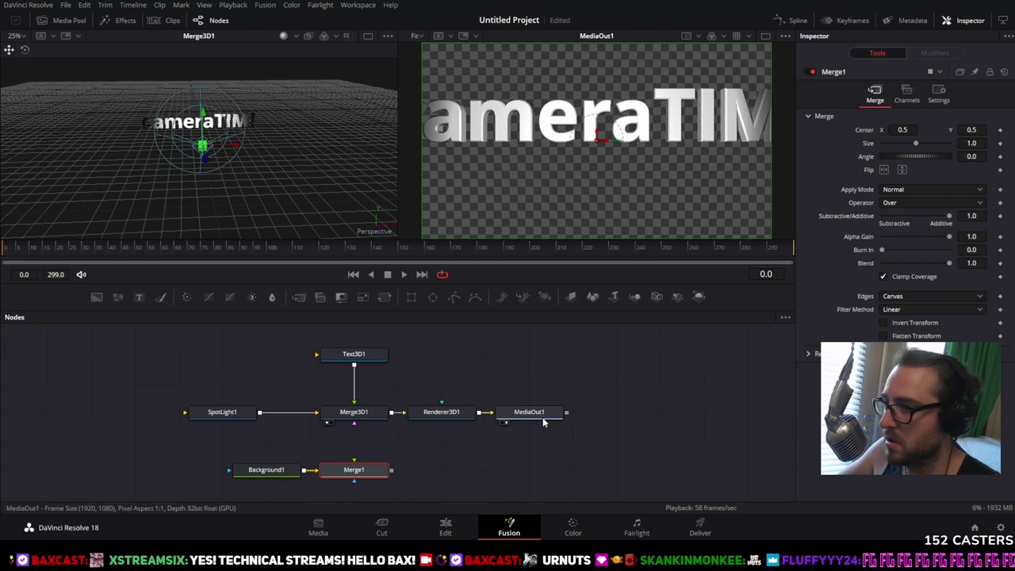
- Route Renderer3D1 into Merge1 instead of MediaOut1, and shift the nodes right to tidy the graph
drag(493, 412, 392, 472)
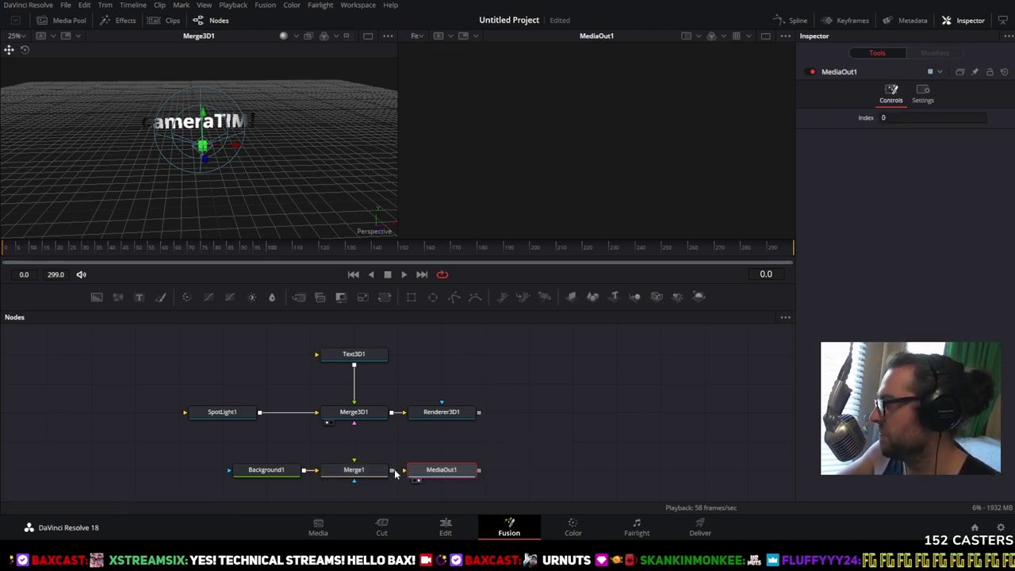
click(442, 414)
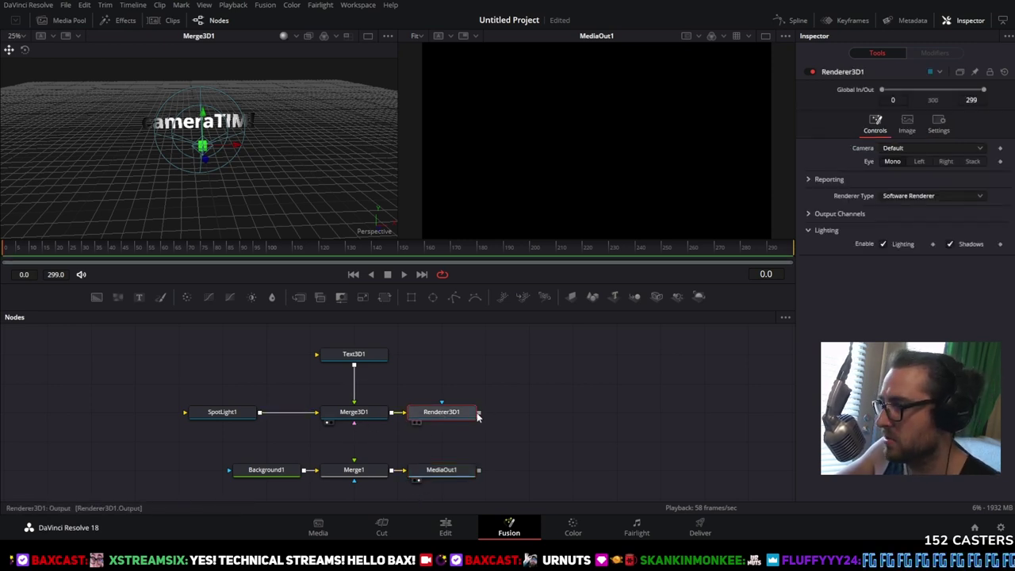
drag(478, 413, 354, 459)
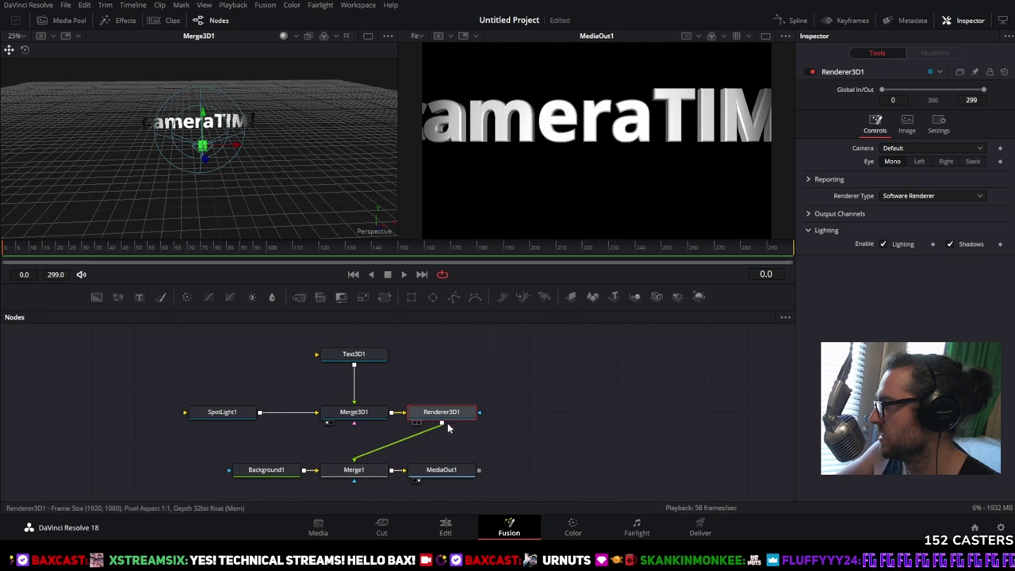
drag(450, 416, 493, 414)
drag(544, 455, 220, 478)
drag(371, 474, 501, 474)
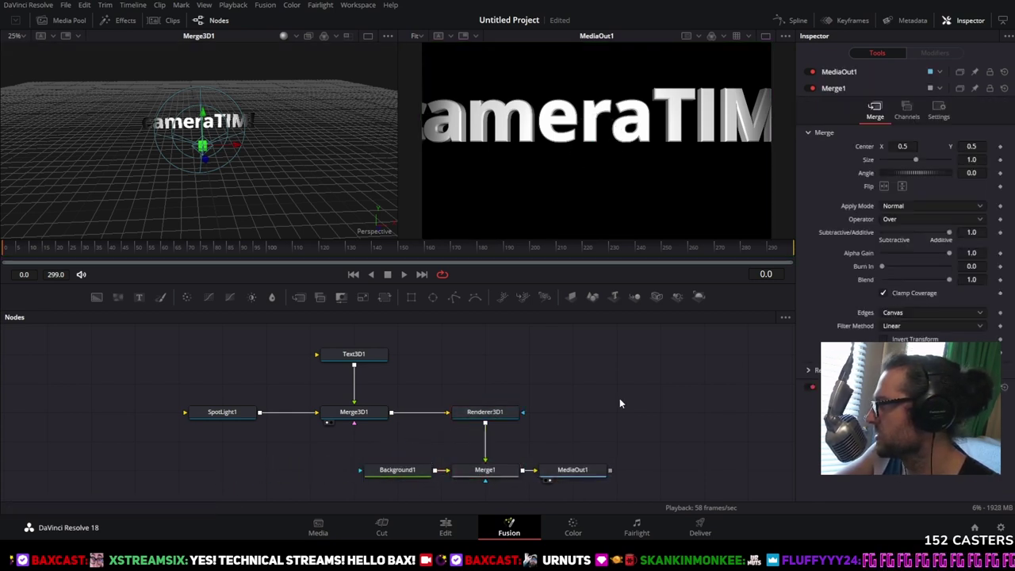
- Adjust the Merge1 Size setting for the merged 3D text foreground
click(484, 411)
click(485, 470)
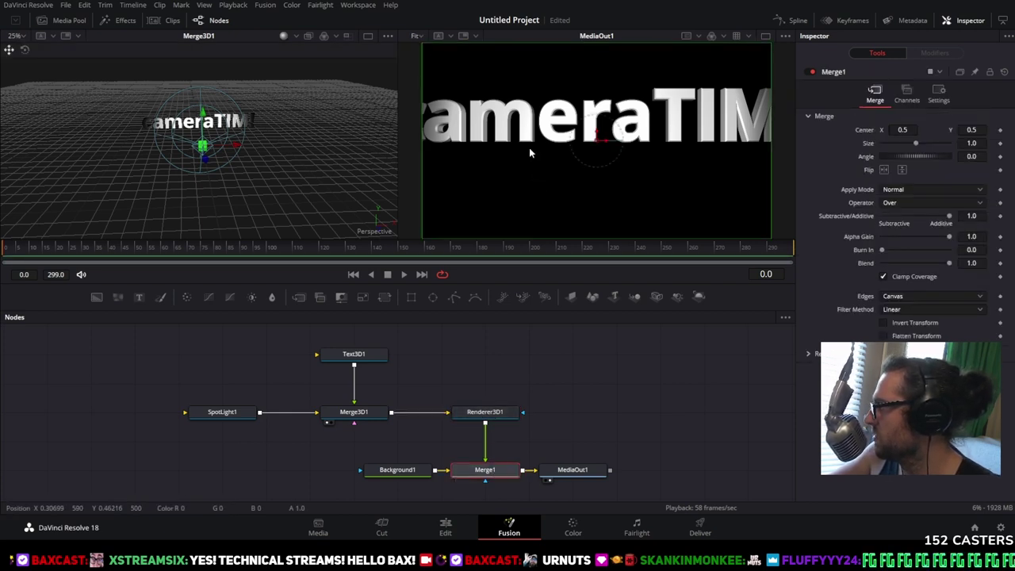
scroll(528, 147, up, 1)
scroll(529, 148, down, 1)
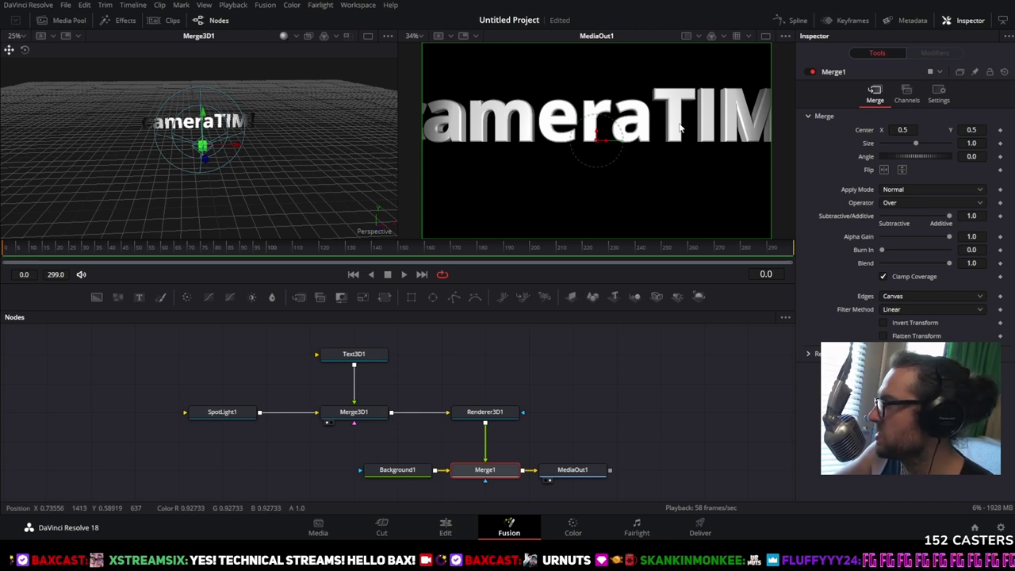
mouse_move(916, 143)
mouse_down()
mouse_move(904, 143)
mouse_move(916, 144)
mouse_up()
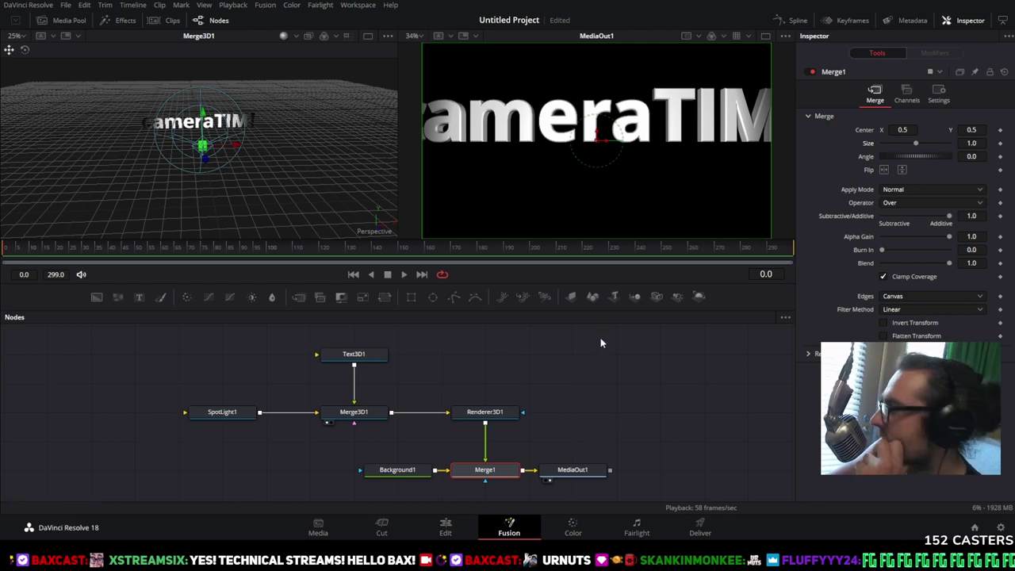
click(366, 354)
- Shrink the Text3D1 Size slider so the whole cameraTIM! phrase fits the frame
drag(888, 248, 887, 249)
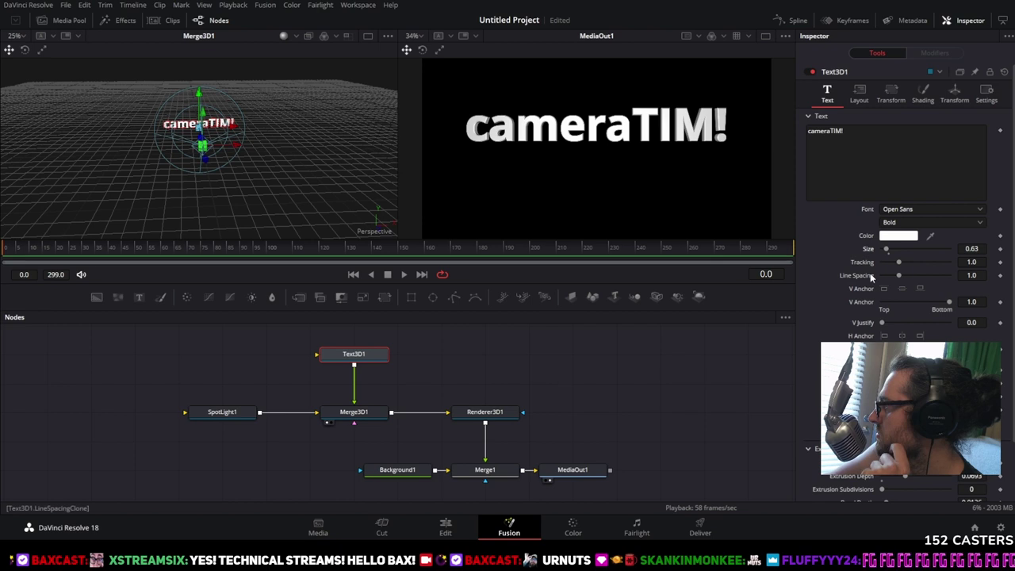
scroll(873, 301, down, 2)
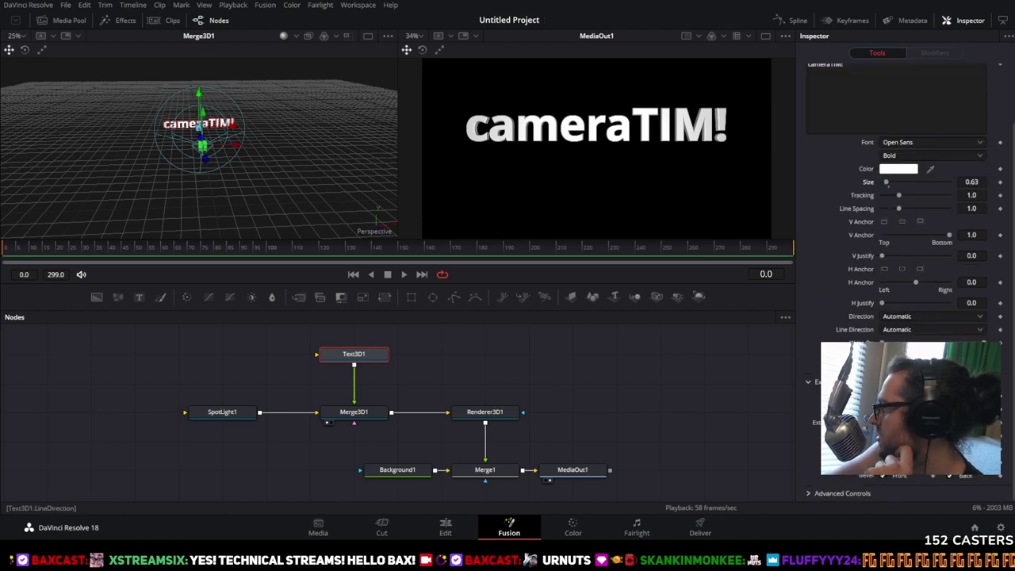
scroll(849, 264, up, 2)
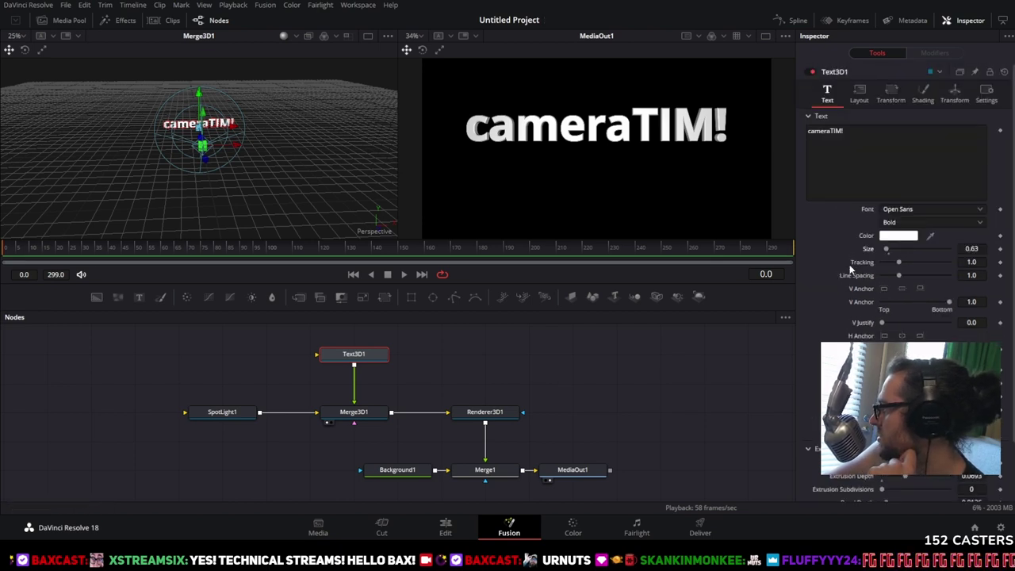
- Browse the Text3D1 character and 3D transform settings, and try a Translation Z depth shift
click(889, 93)
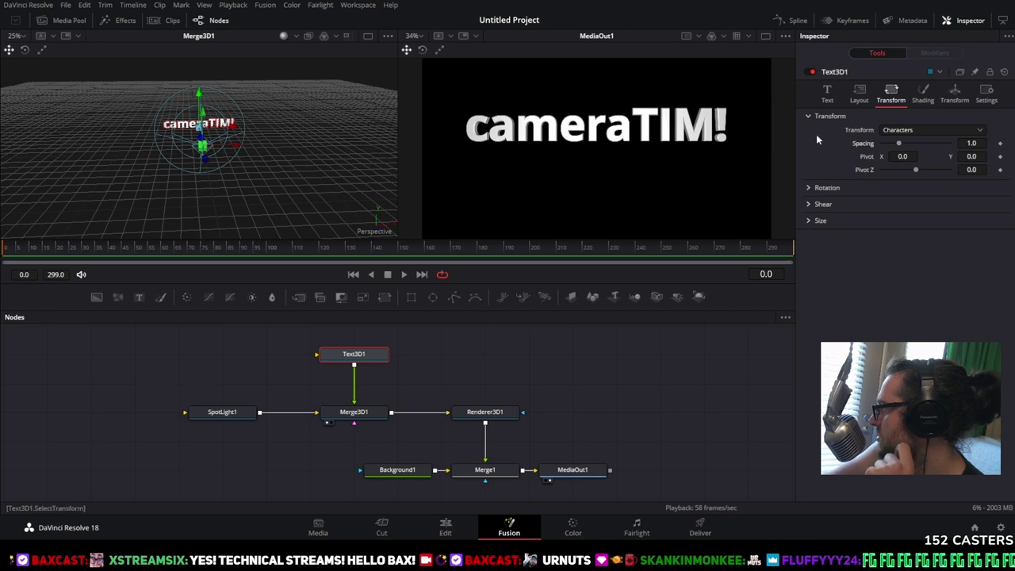
click(809, 188)
click(809, 187)
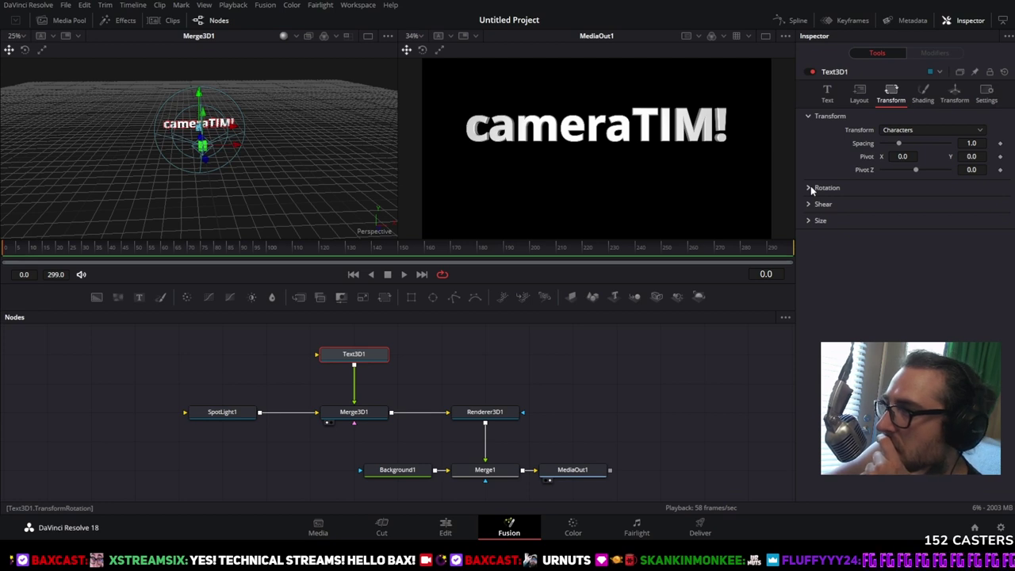
click(955, 92)
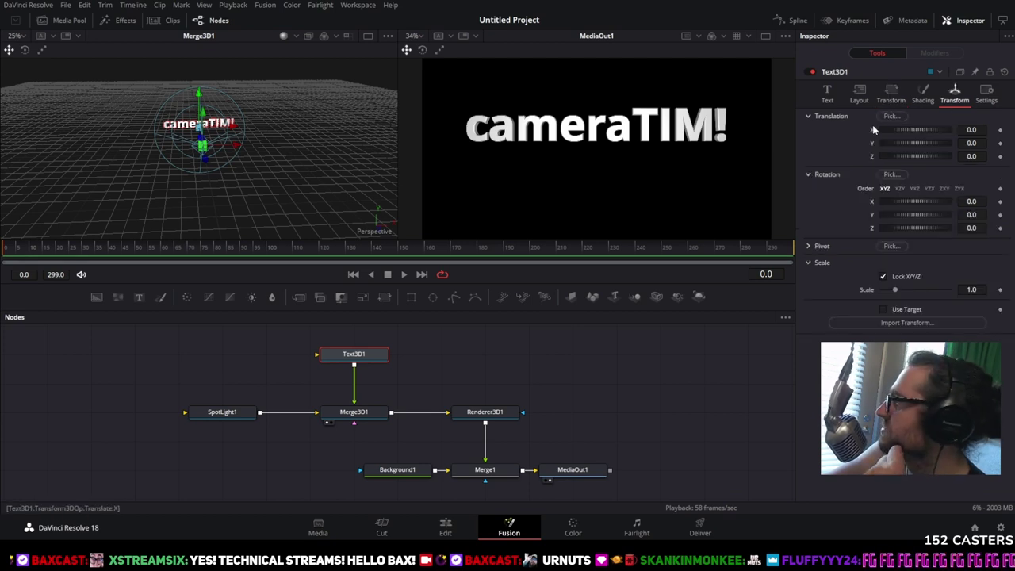
click(888, 96)
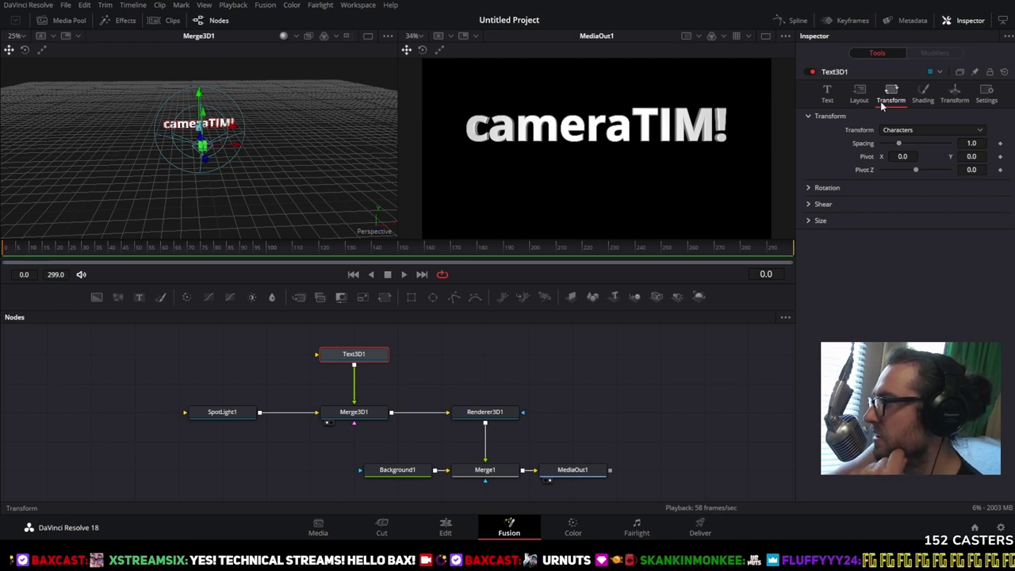
click(949, 101)
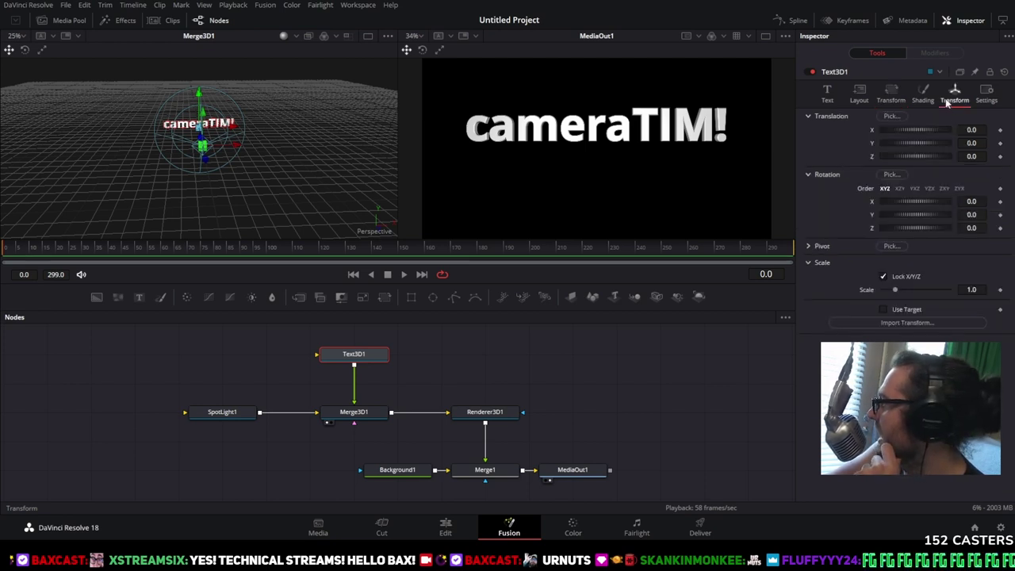
mouse_move(900, 156)
mouse_down()
mouse_move(873, 157)
mouse_move(902, 161)
mouse_up()
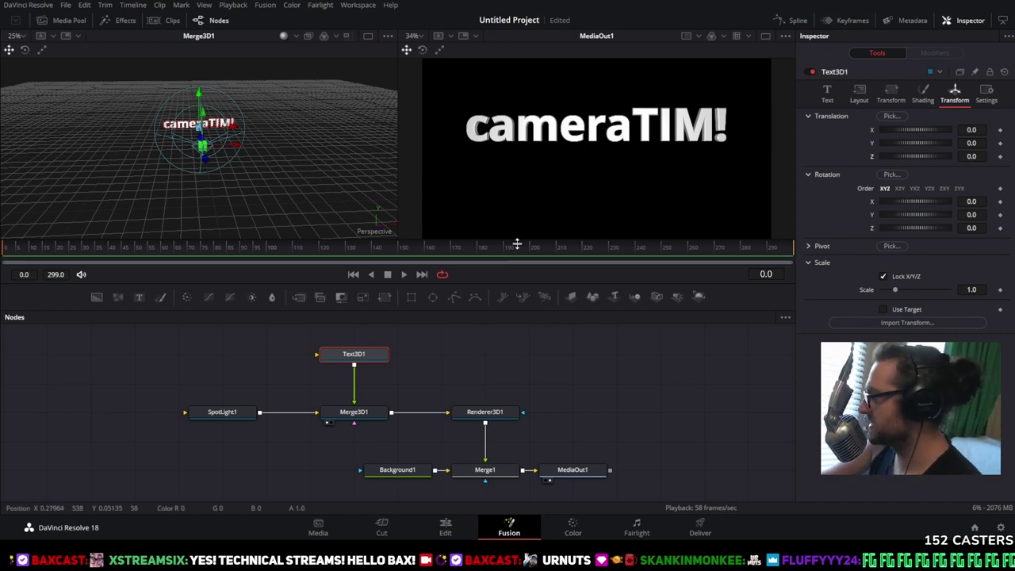
click(406, 469)
- Set Background1's Red to 0.488, then move Background1 left and MediaOut1 right
drag(882, 193, 916, 194)
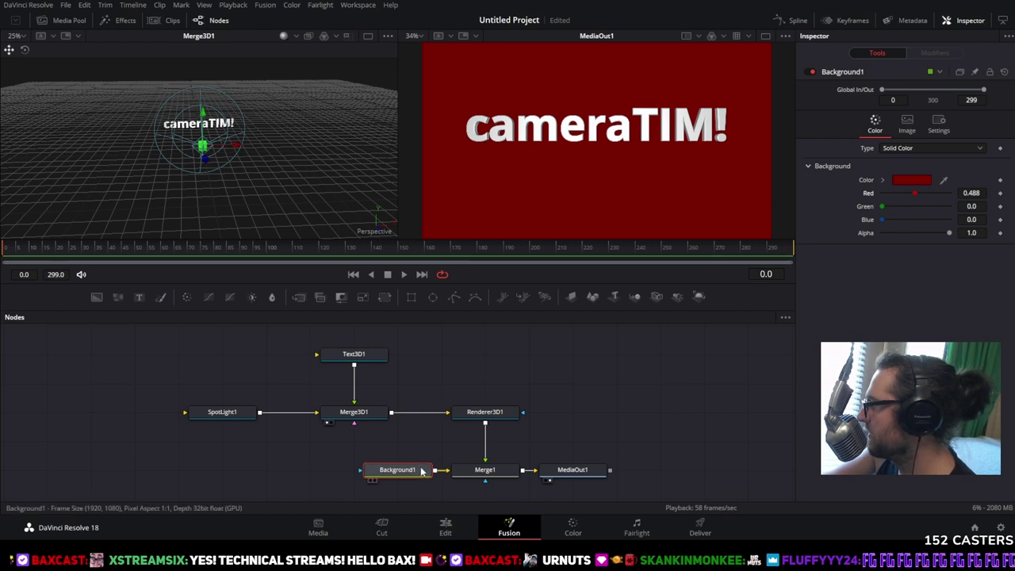
drag(420, 473, 377, 475)
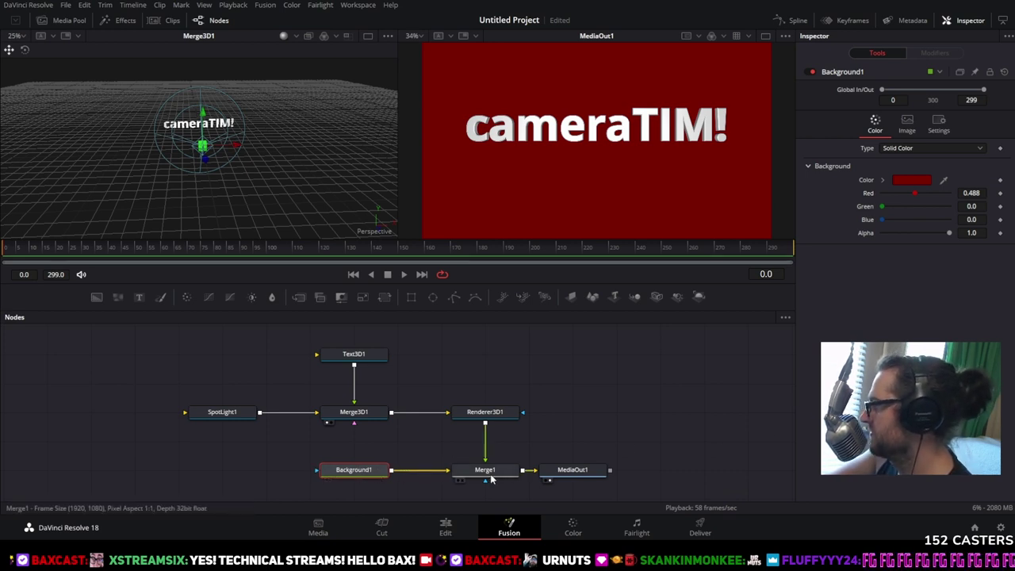
drag(568, 464, 611, 457)
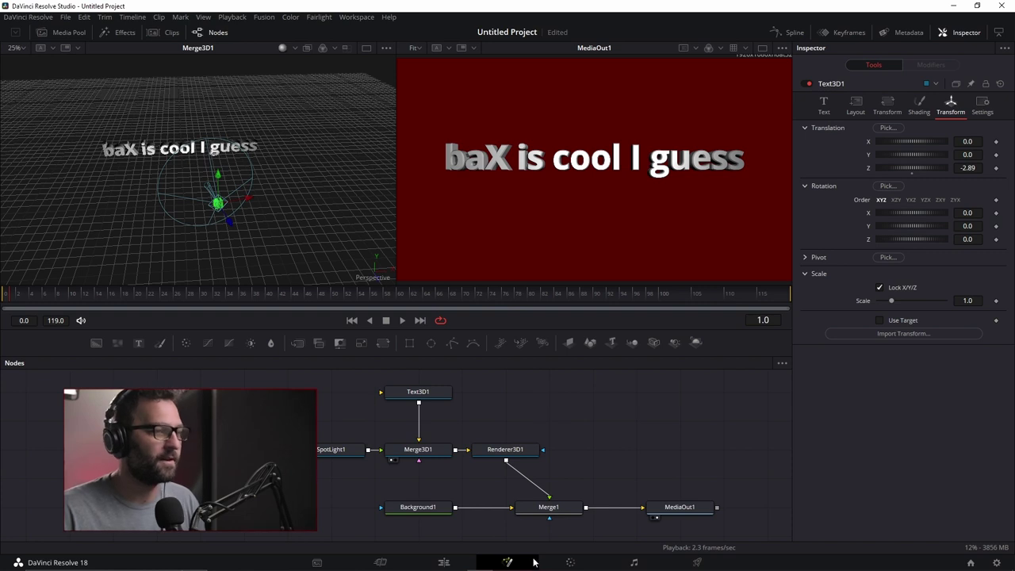
- Check the Fusion Composition clip on the Edit timeline, then save the project with Ctrl+S
click(444, 562)
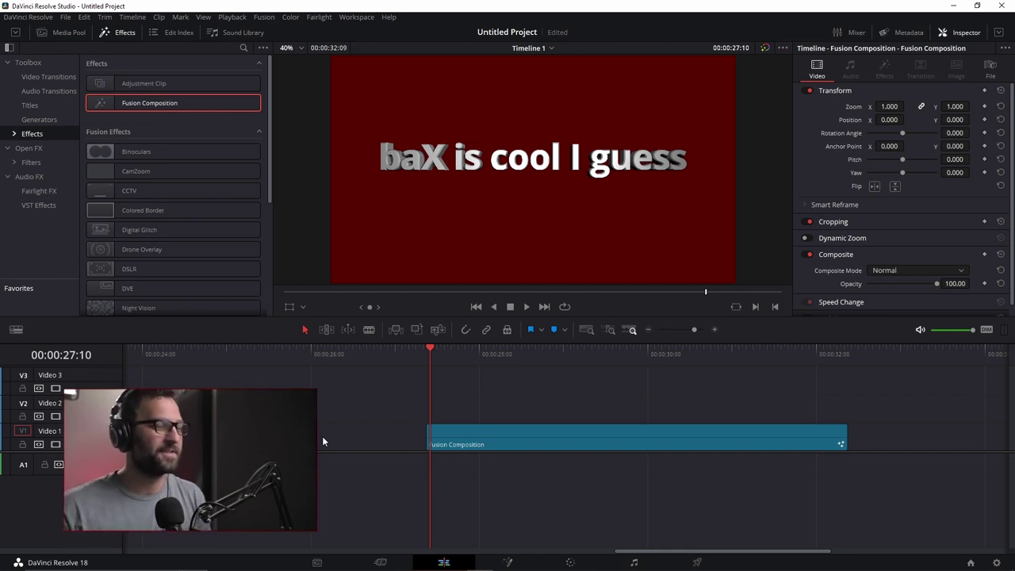
click(562, 432)
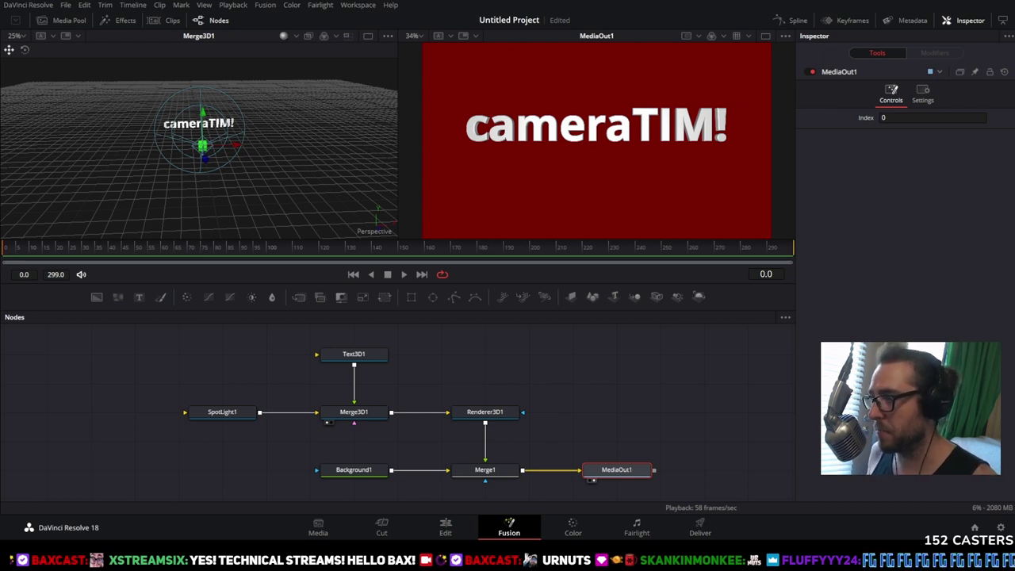
key(ctrl+s)
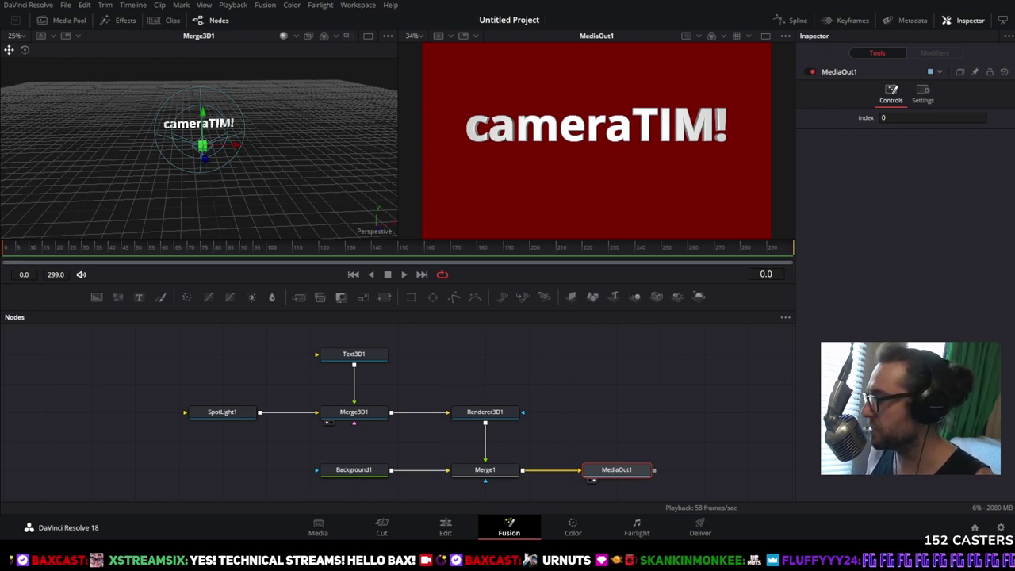